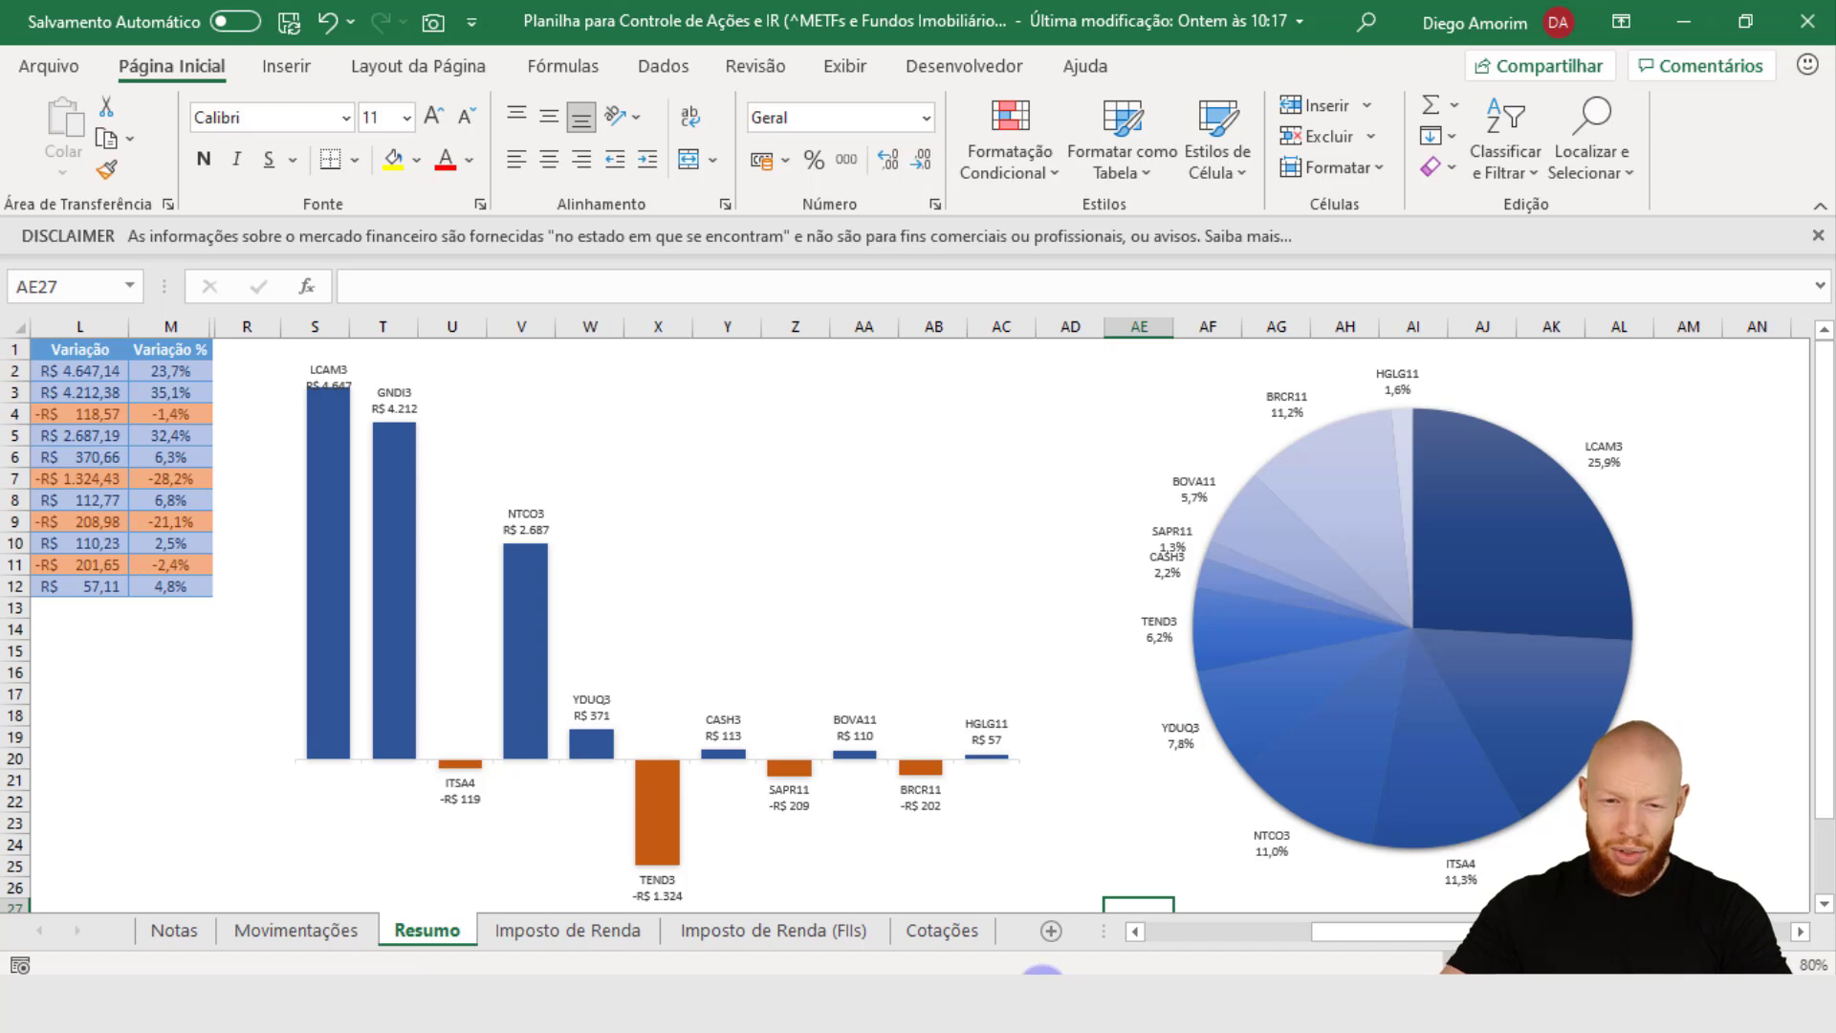
Step: Switch to the workbook Série Controles para Bolsa de Valores - Aula 11.xlsx and review the unformatted asset table in F1:M2 of Resumo
{"action": "mouse_move", "coordinate": [1052, 1004]}
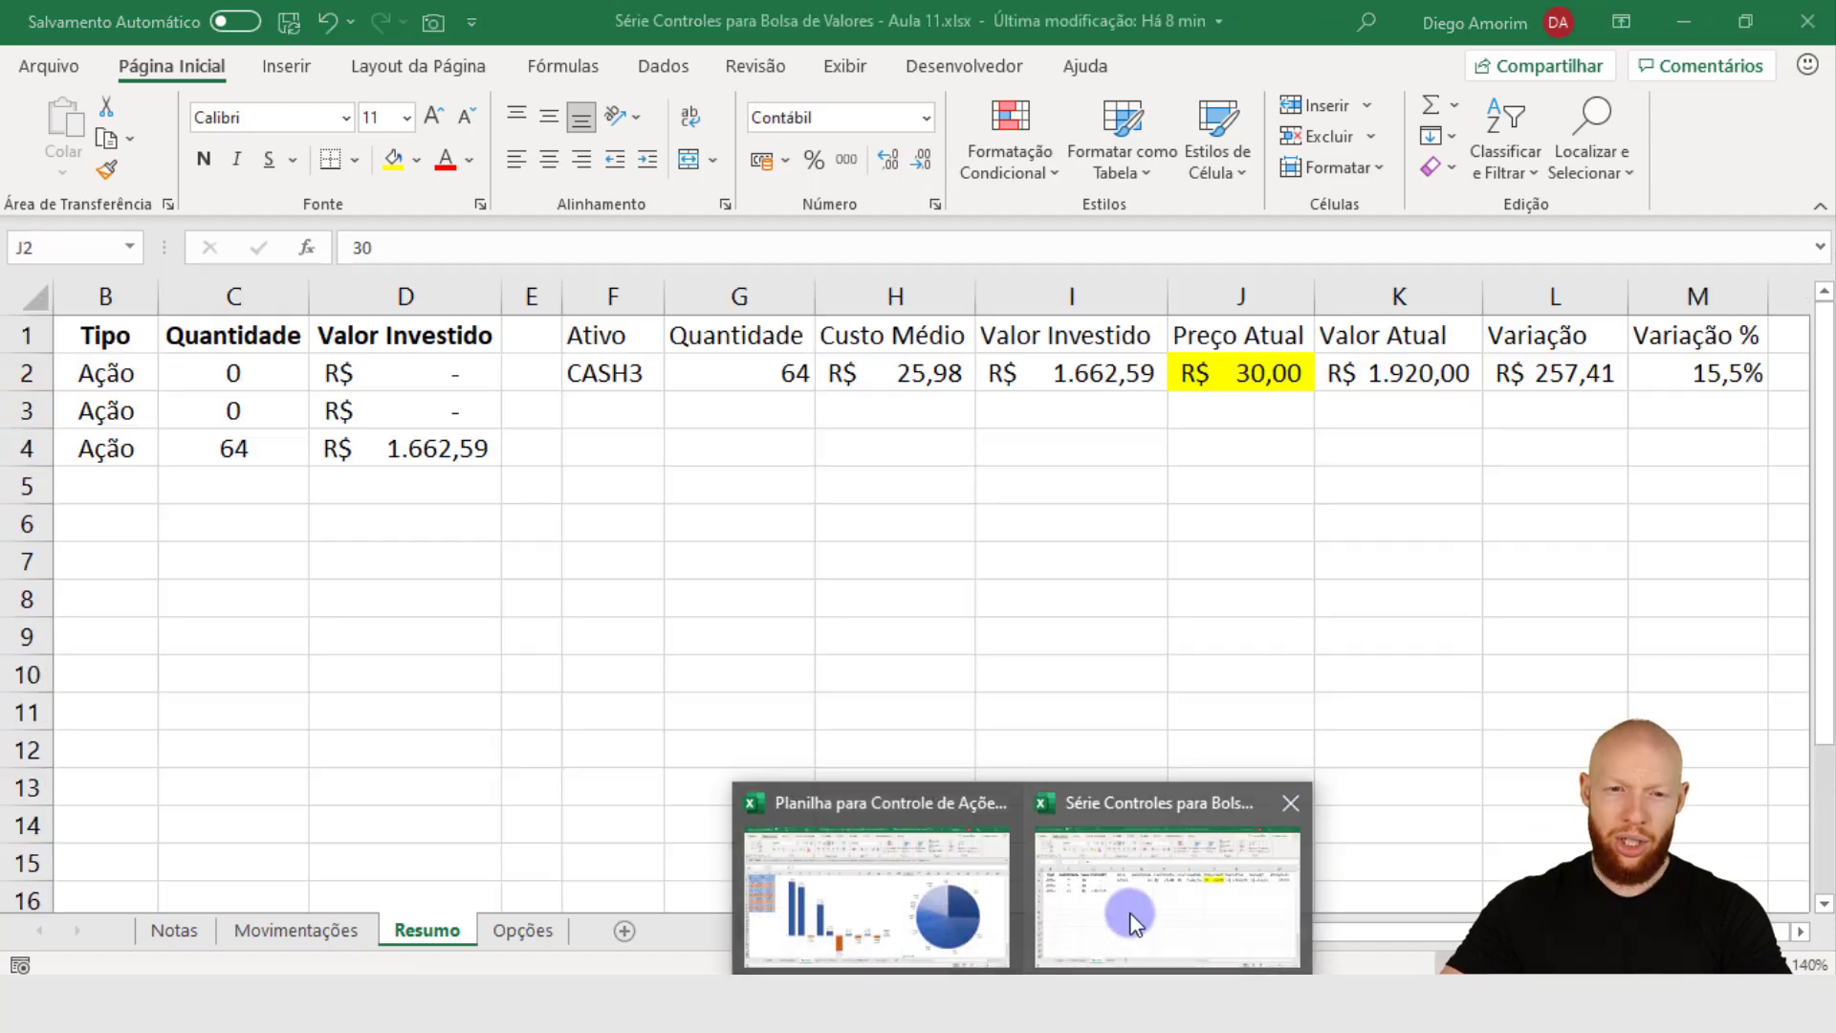
{"action": "left_click", "coordinate": [1131, 924]}
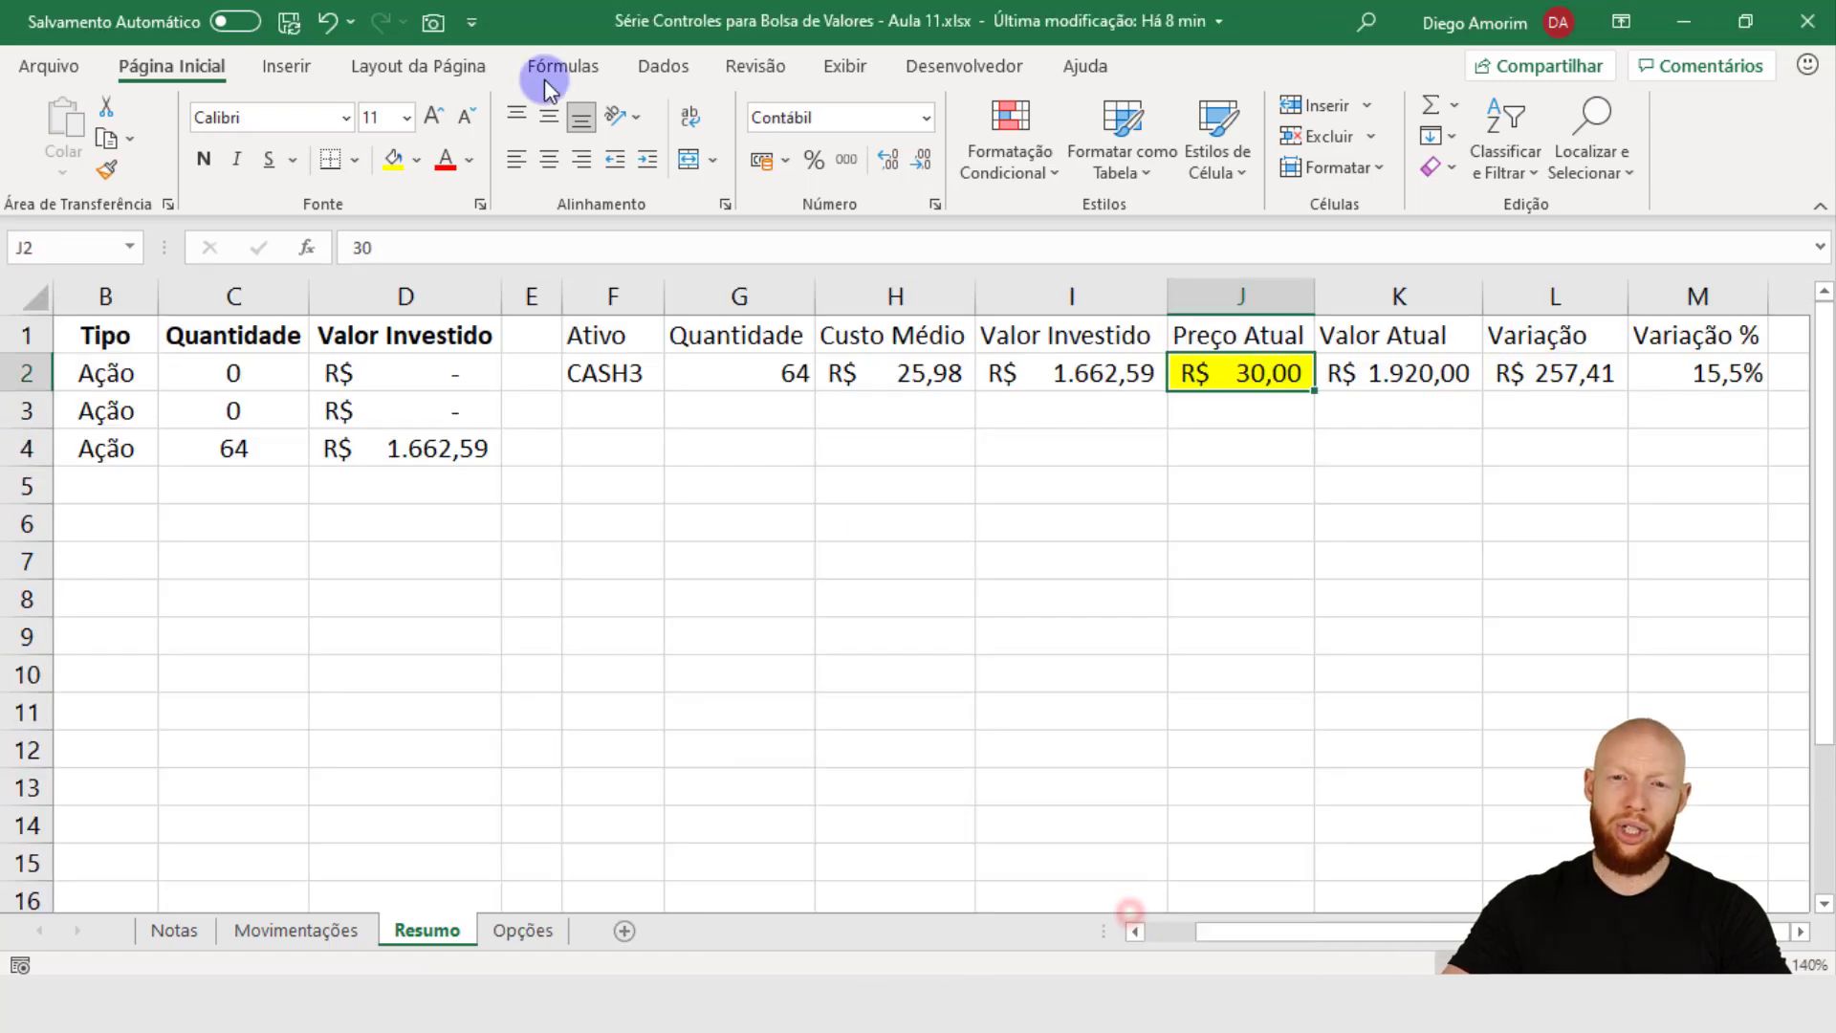
{"action": "left_click", "coordinate": [603, 330]}
{"action": "left_click_drag", "start_coordinate": [1112, 337], "coordinate": [1673, 382]}
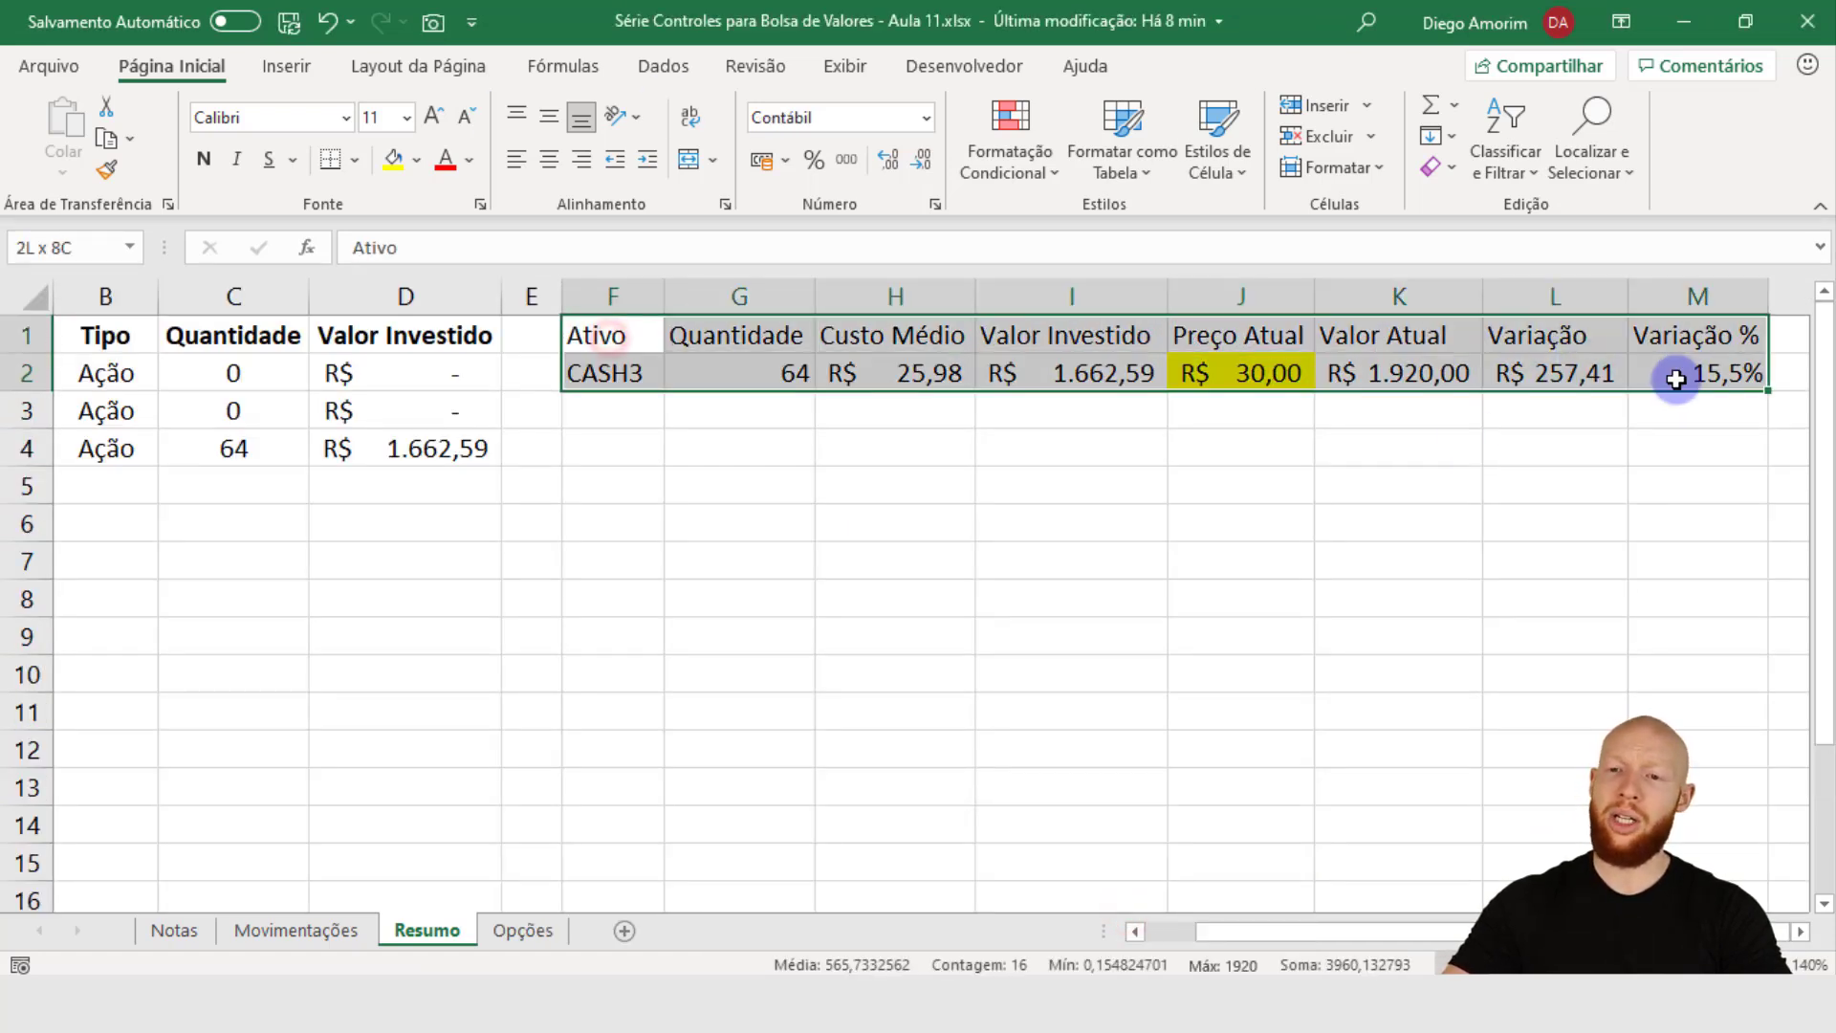
{"action": "left_click", "coordinate": [1799, 933]}
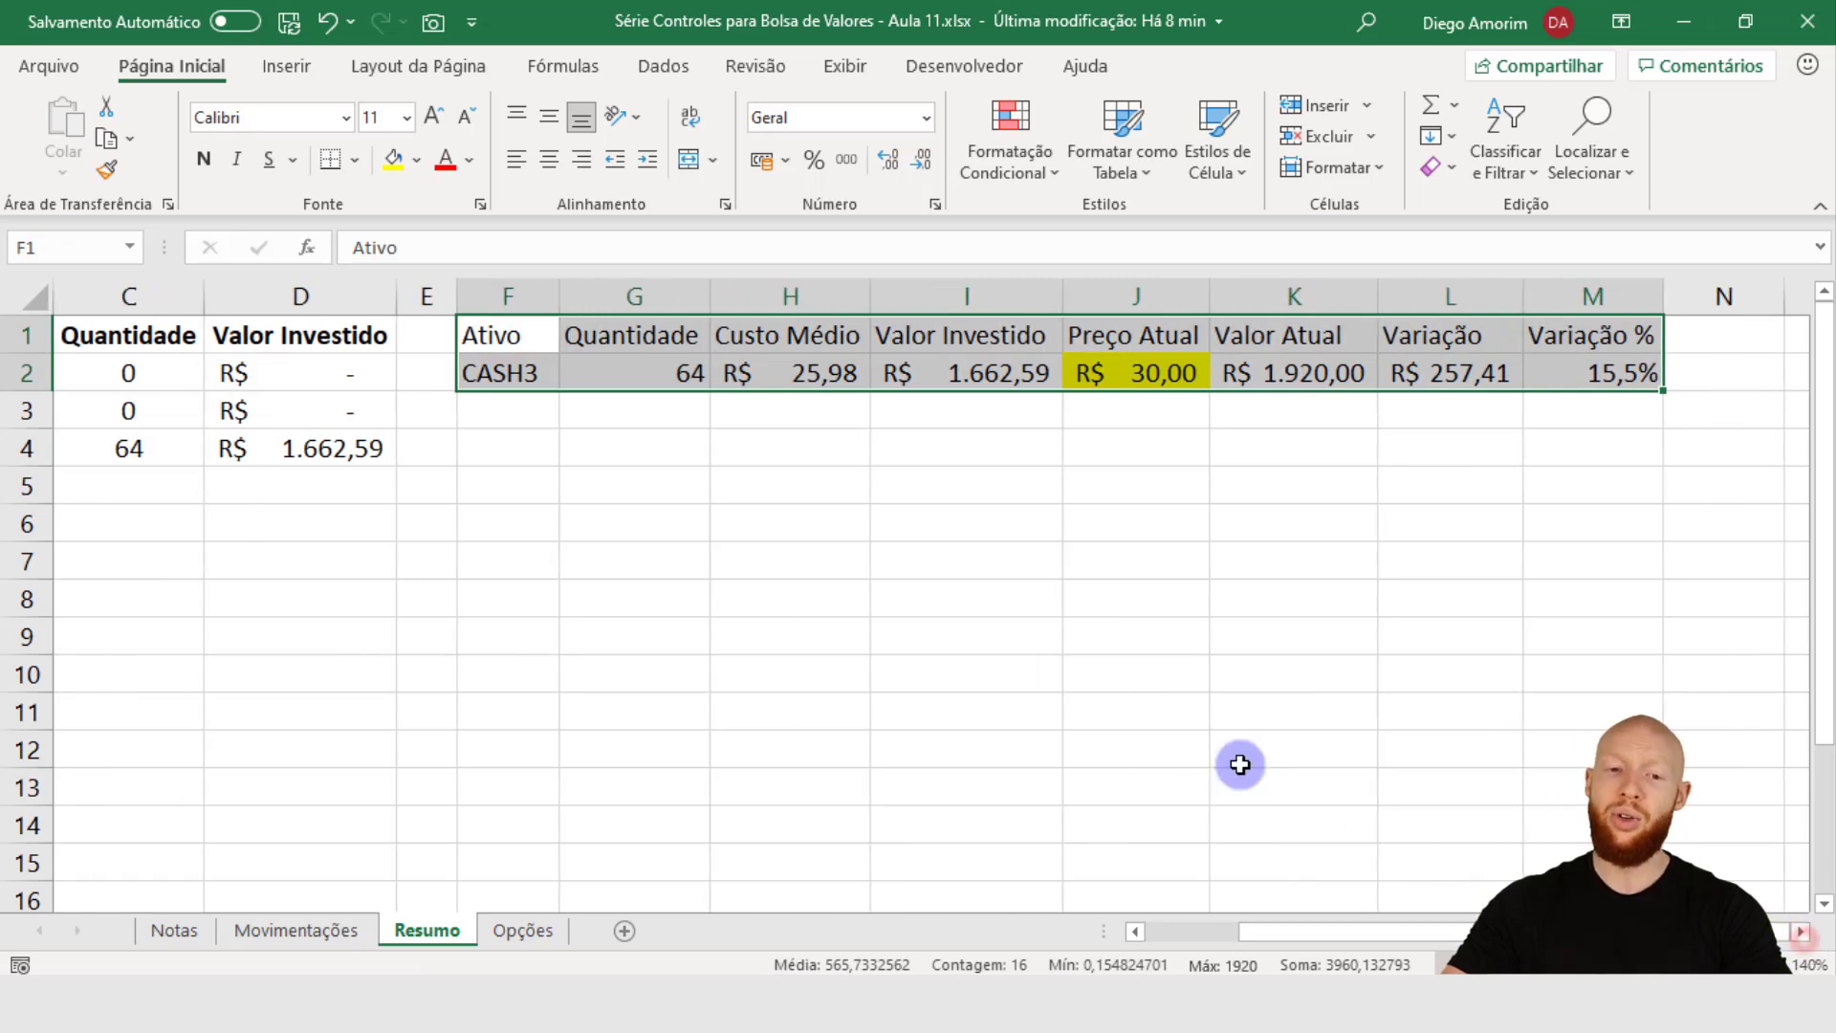
{"action": "left_click", "coordinate": [1133, 378]}
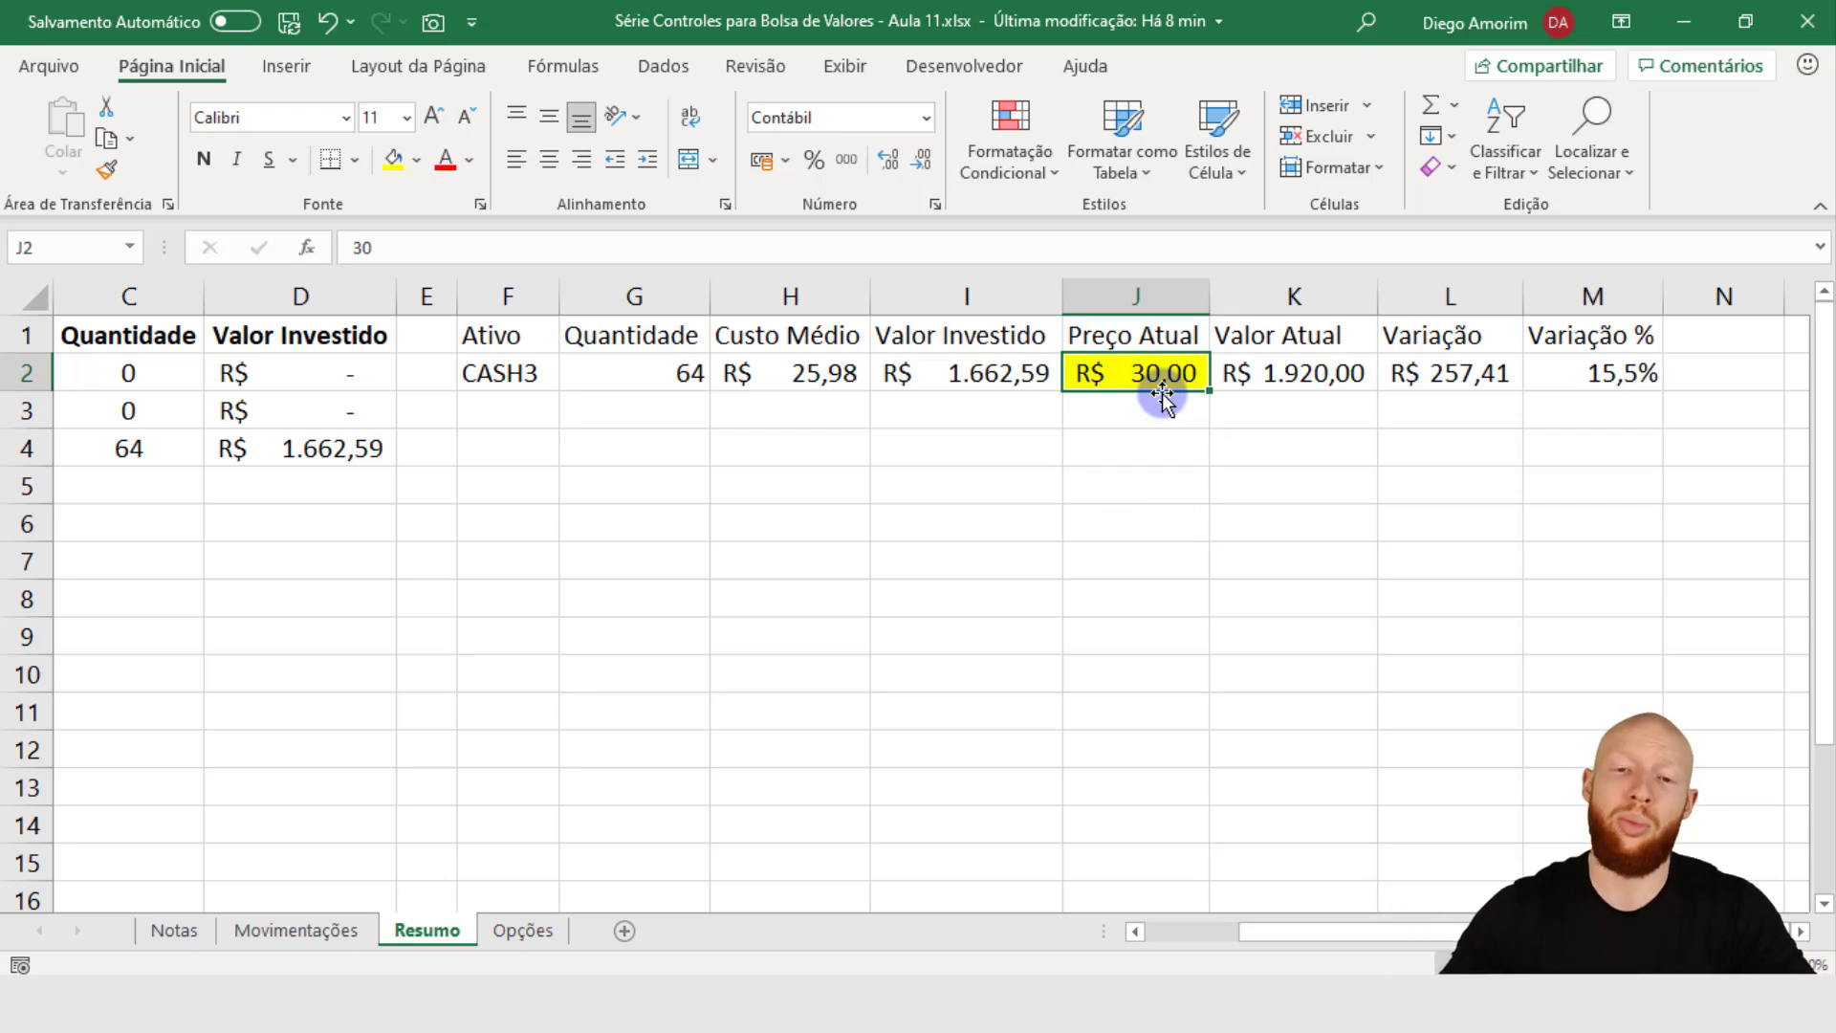
{"action": "left_click", "coordinate": [552, 381]}
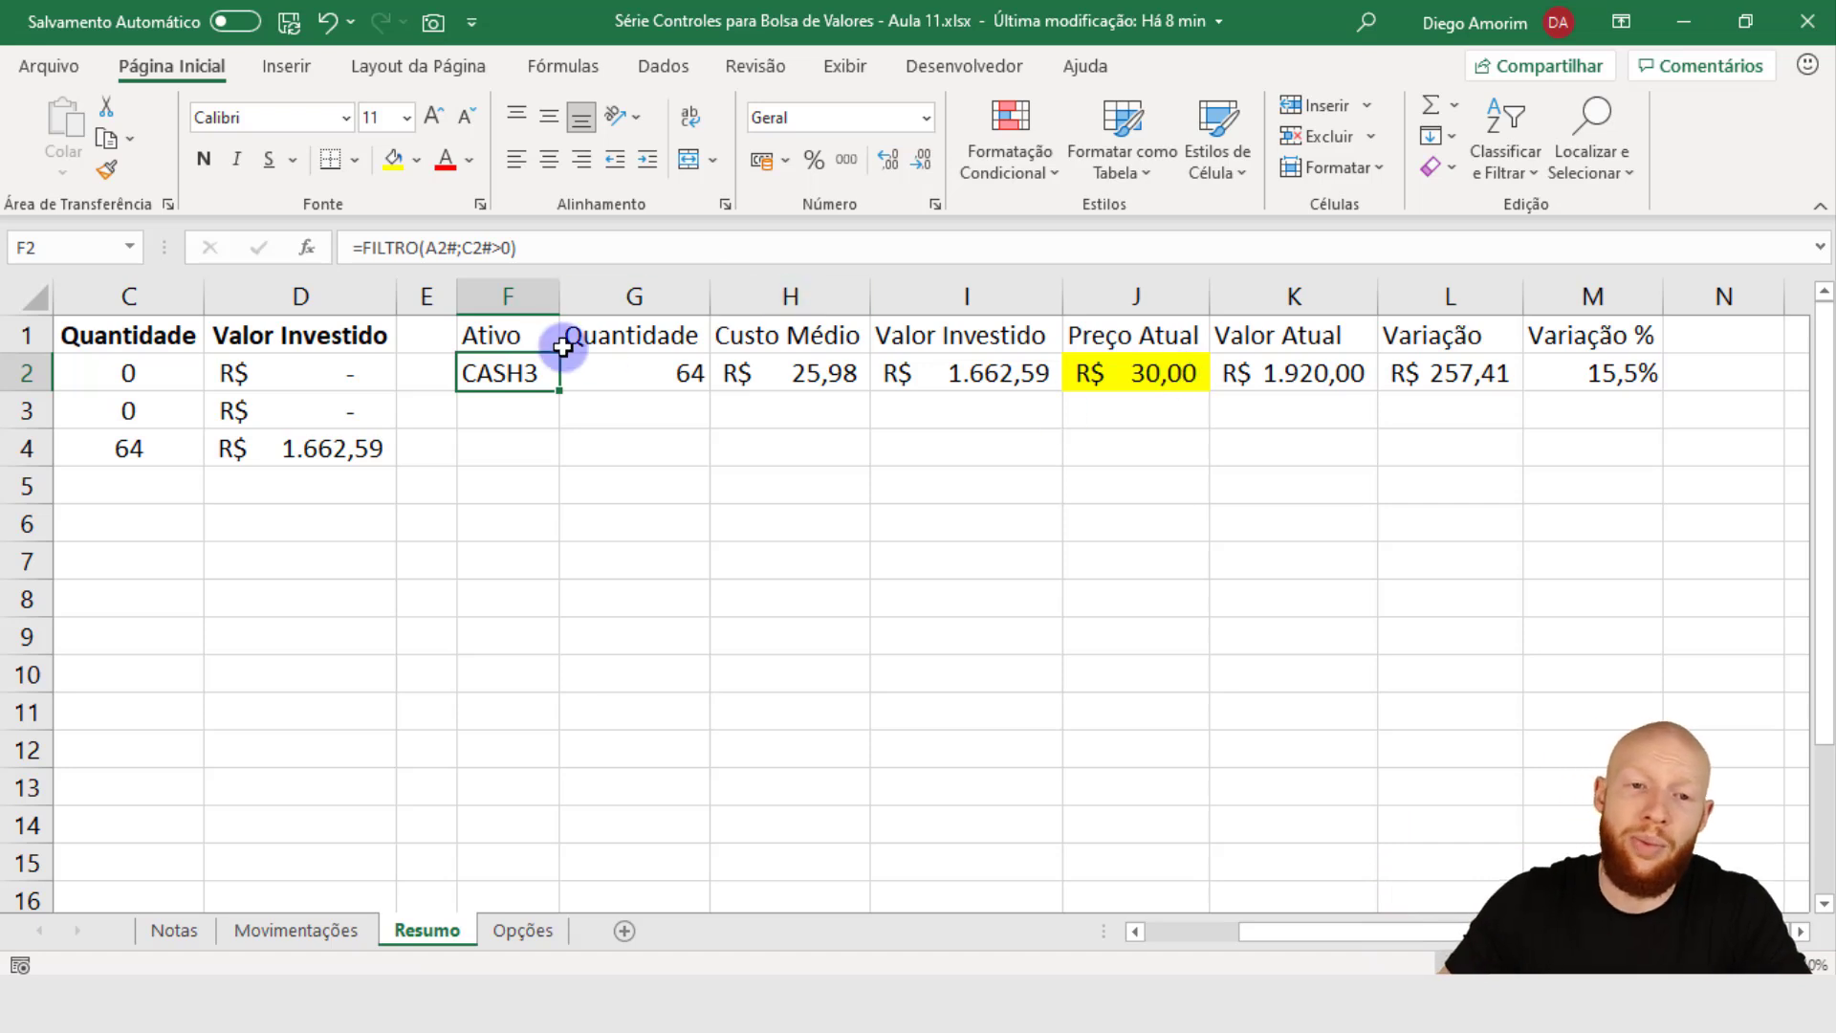
{"action": "left_click", "coordinate": [498, 335]}
{"action": "left_click_drag", "start_coordinate": [498, 335], "coordinate": [1549, 331]}
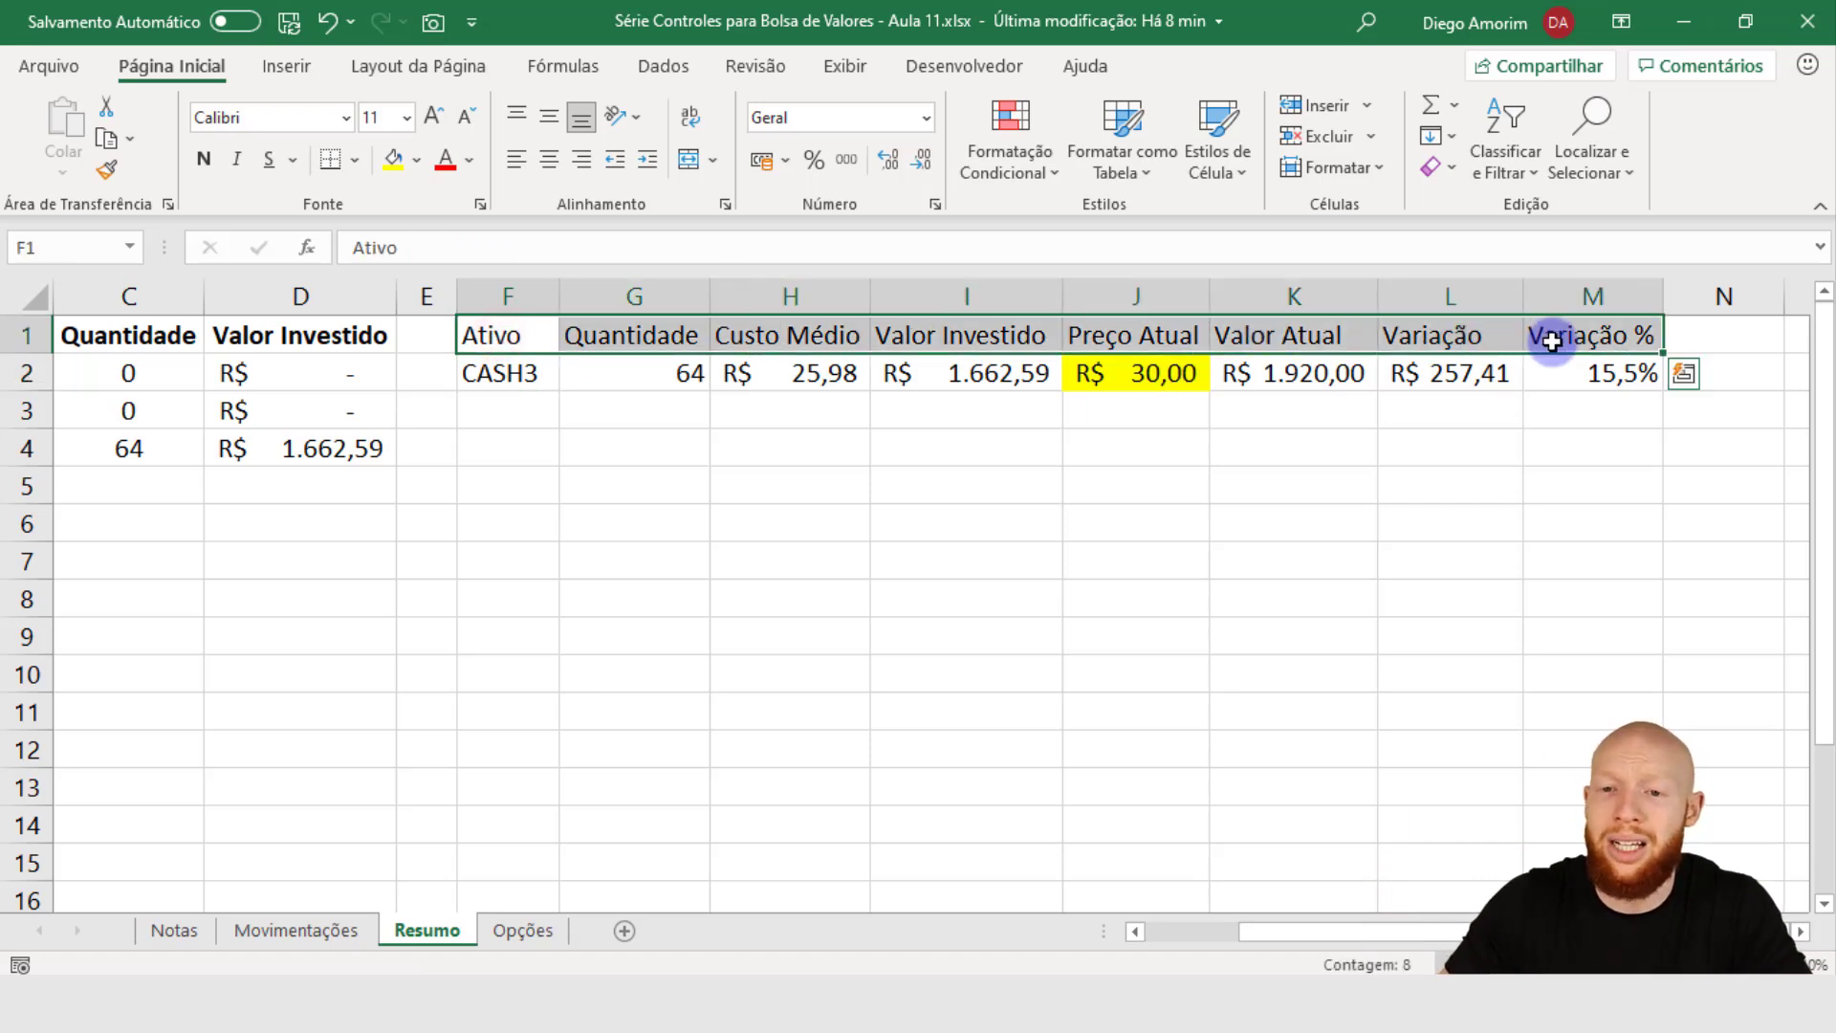
Step: Copy the formatting of the header and first data row of the Movimentações table onto the asset table at F1 in Resumo
{"action": "left_click", "coordinate": [233, 933]}
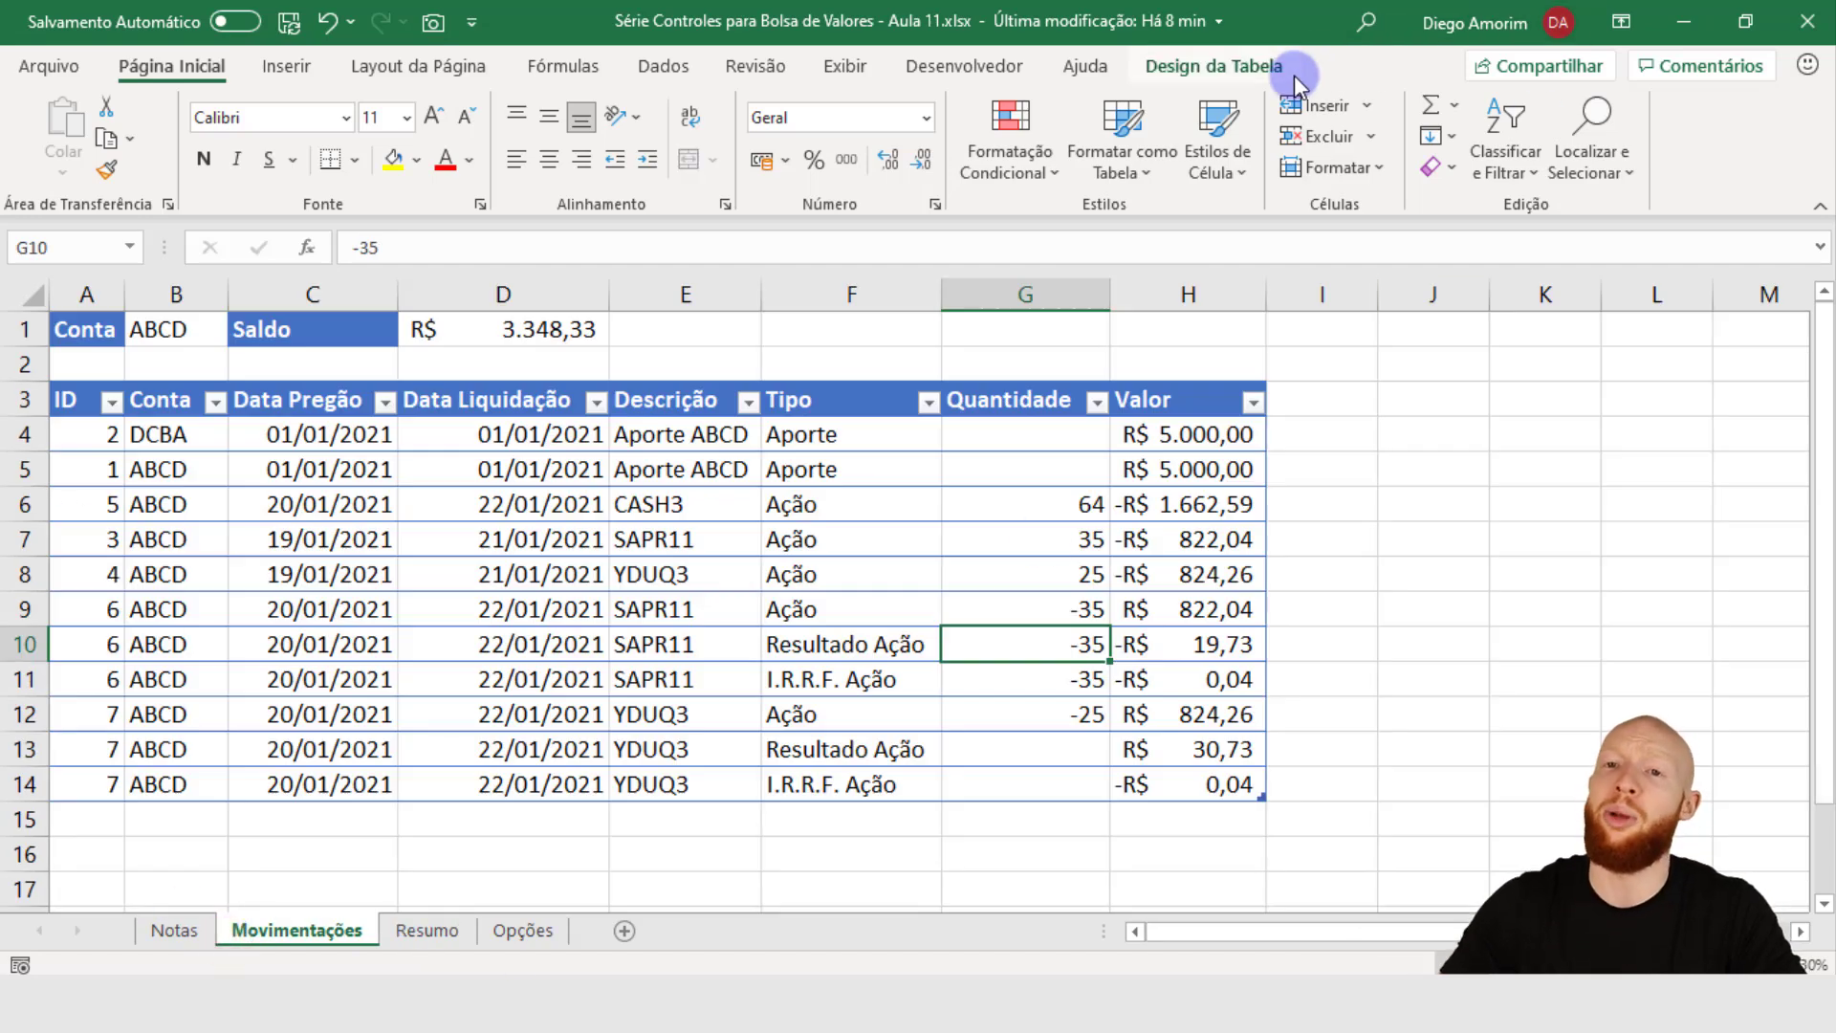
{"action": "left_click", "coordinate": [77, 408]}
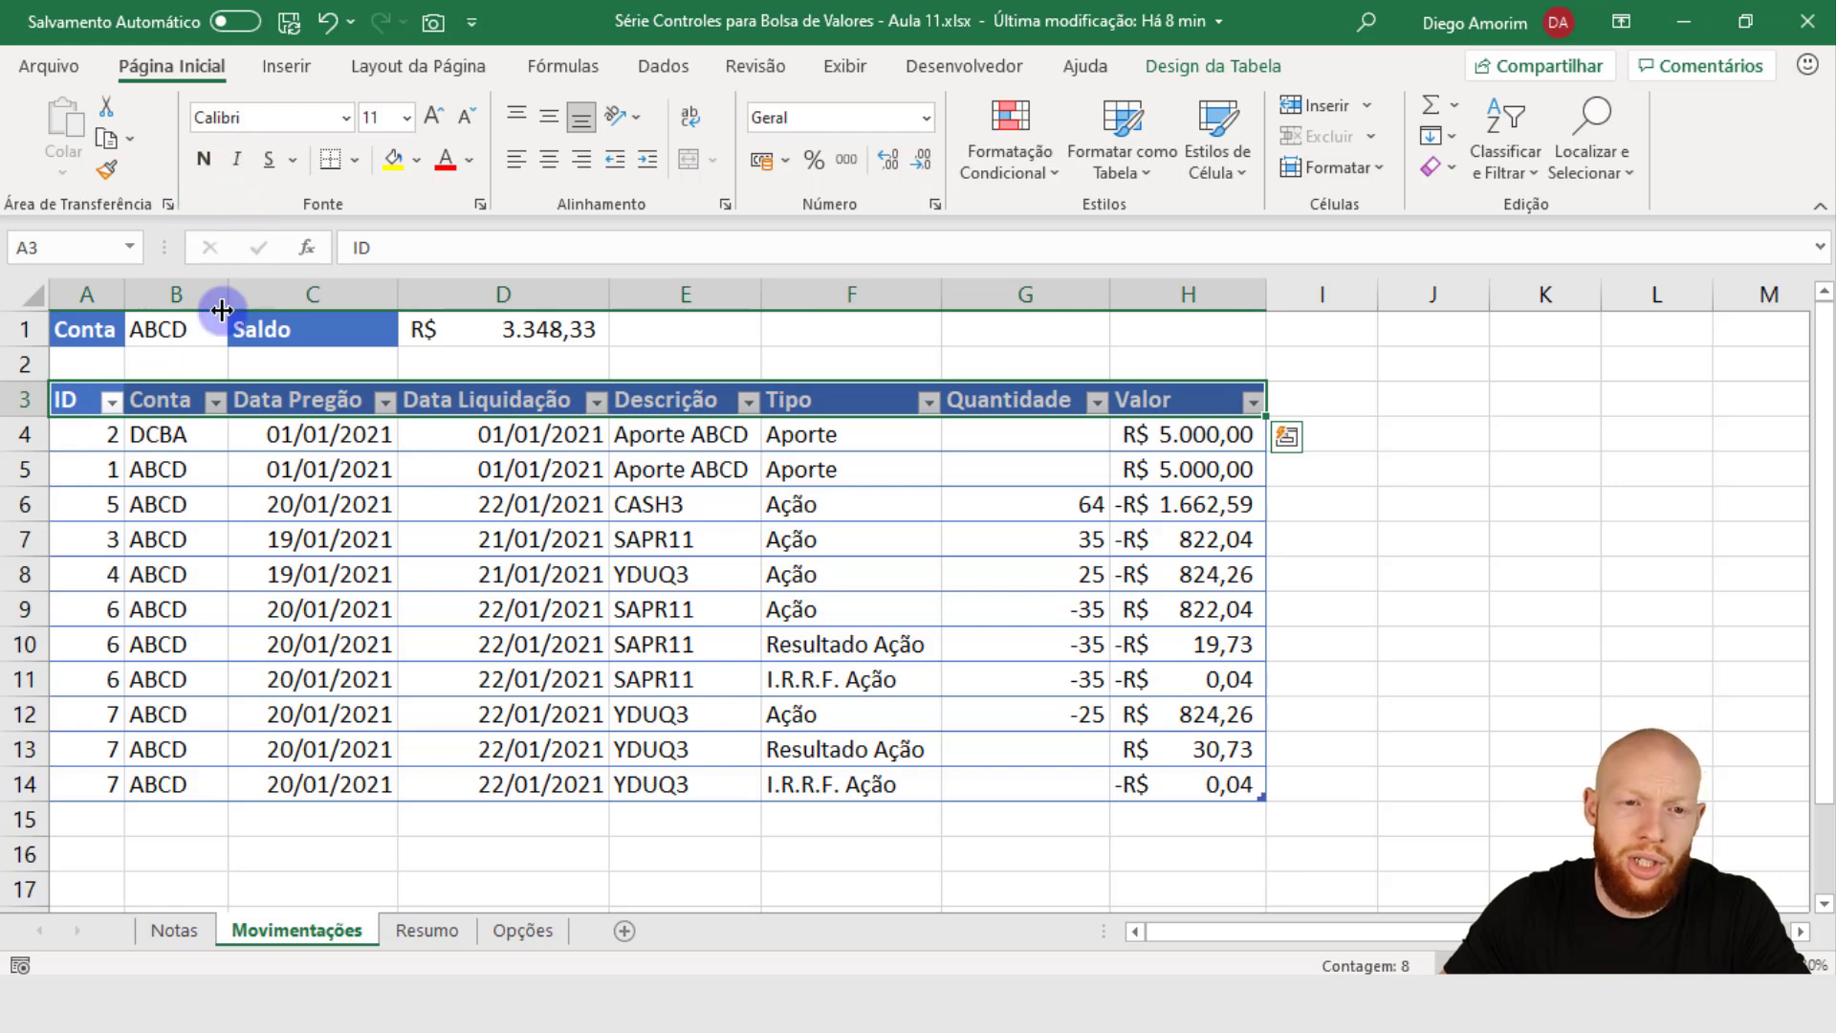
{"action": "left_click", "coordinate": [90, 400]}
{"action": "left_click_drag", "start_coordinate": [208, 402], "coordinate": [1234, 435]}
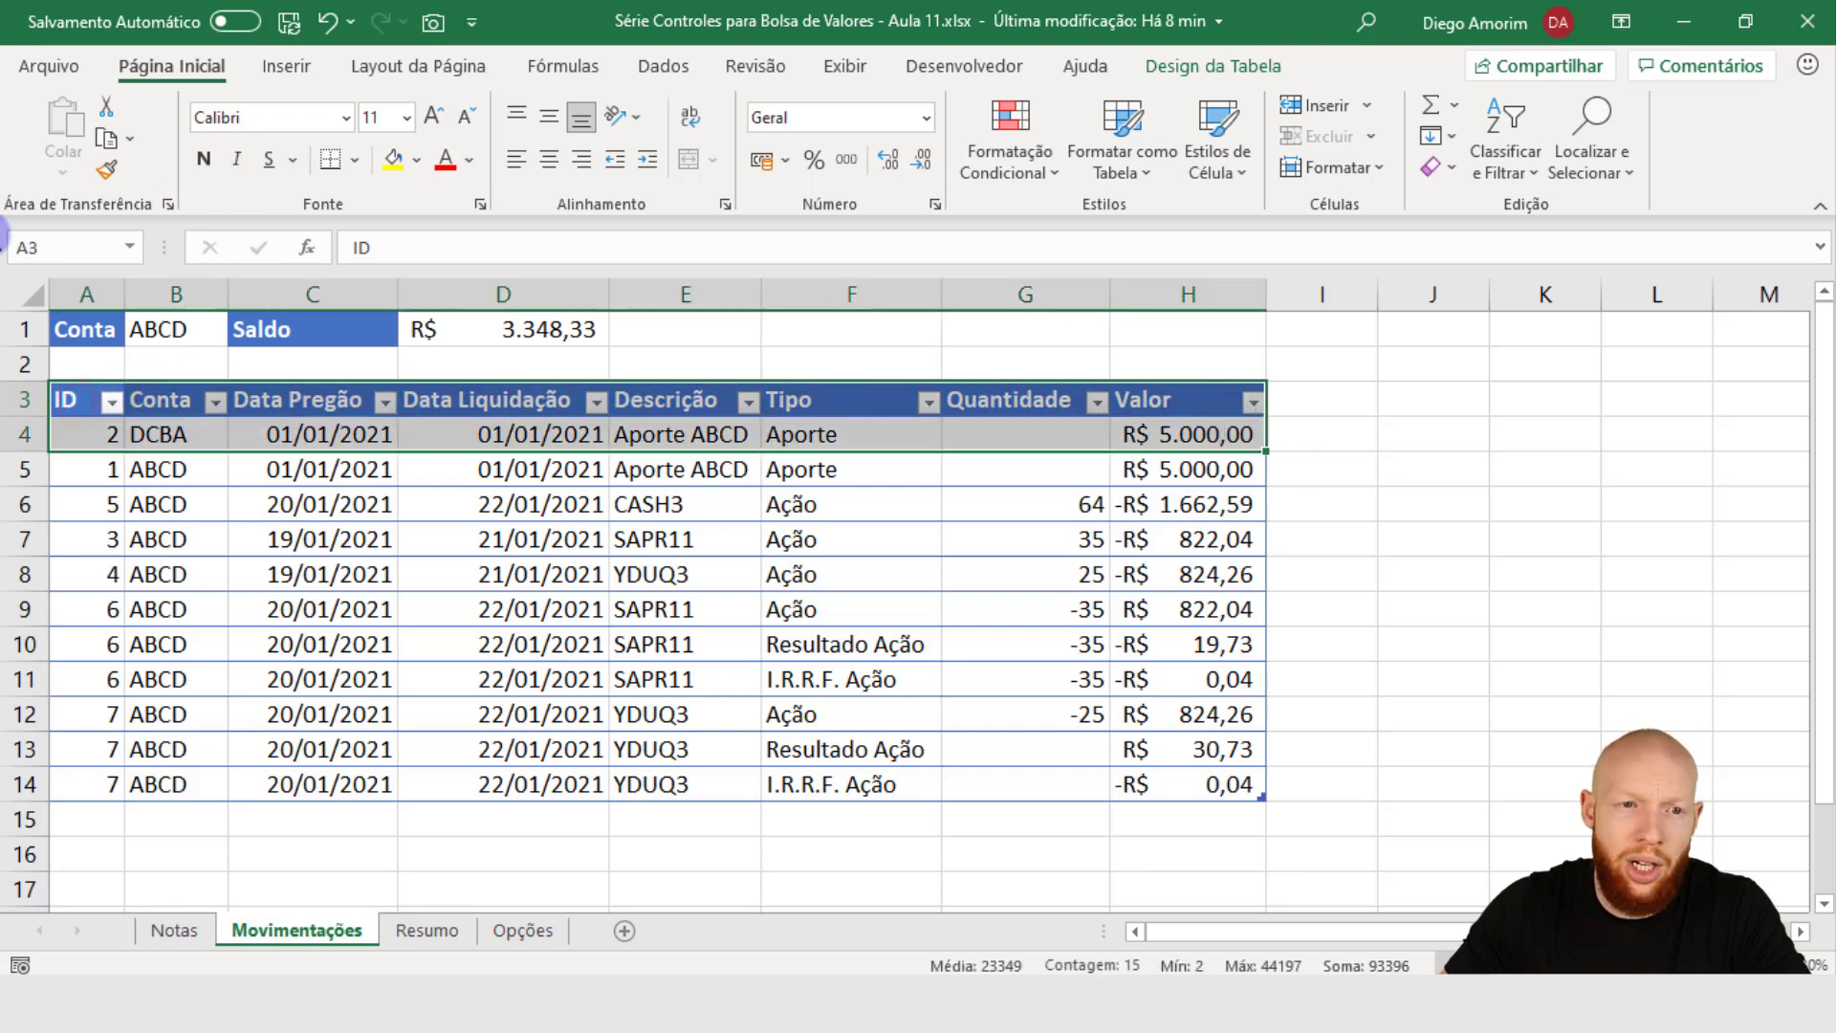
{"action": "left_click", "coordinate": [107, 173]}
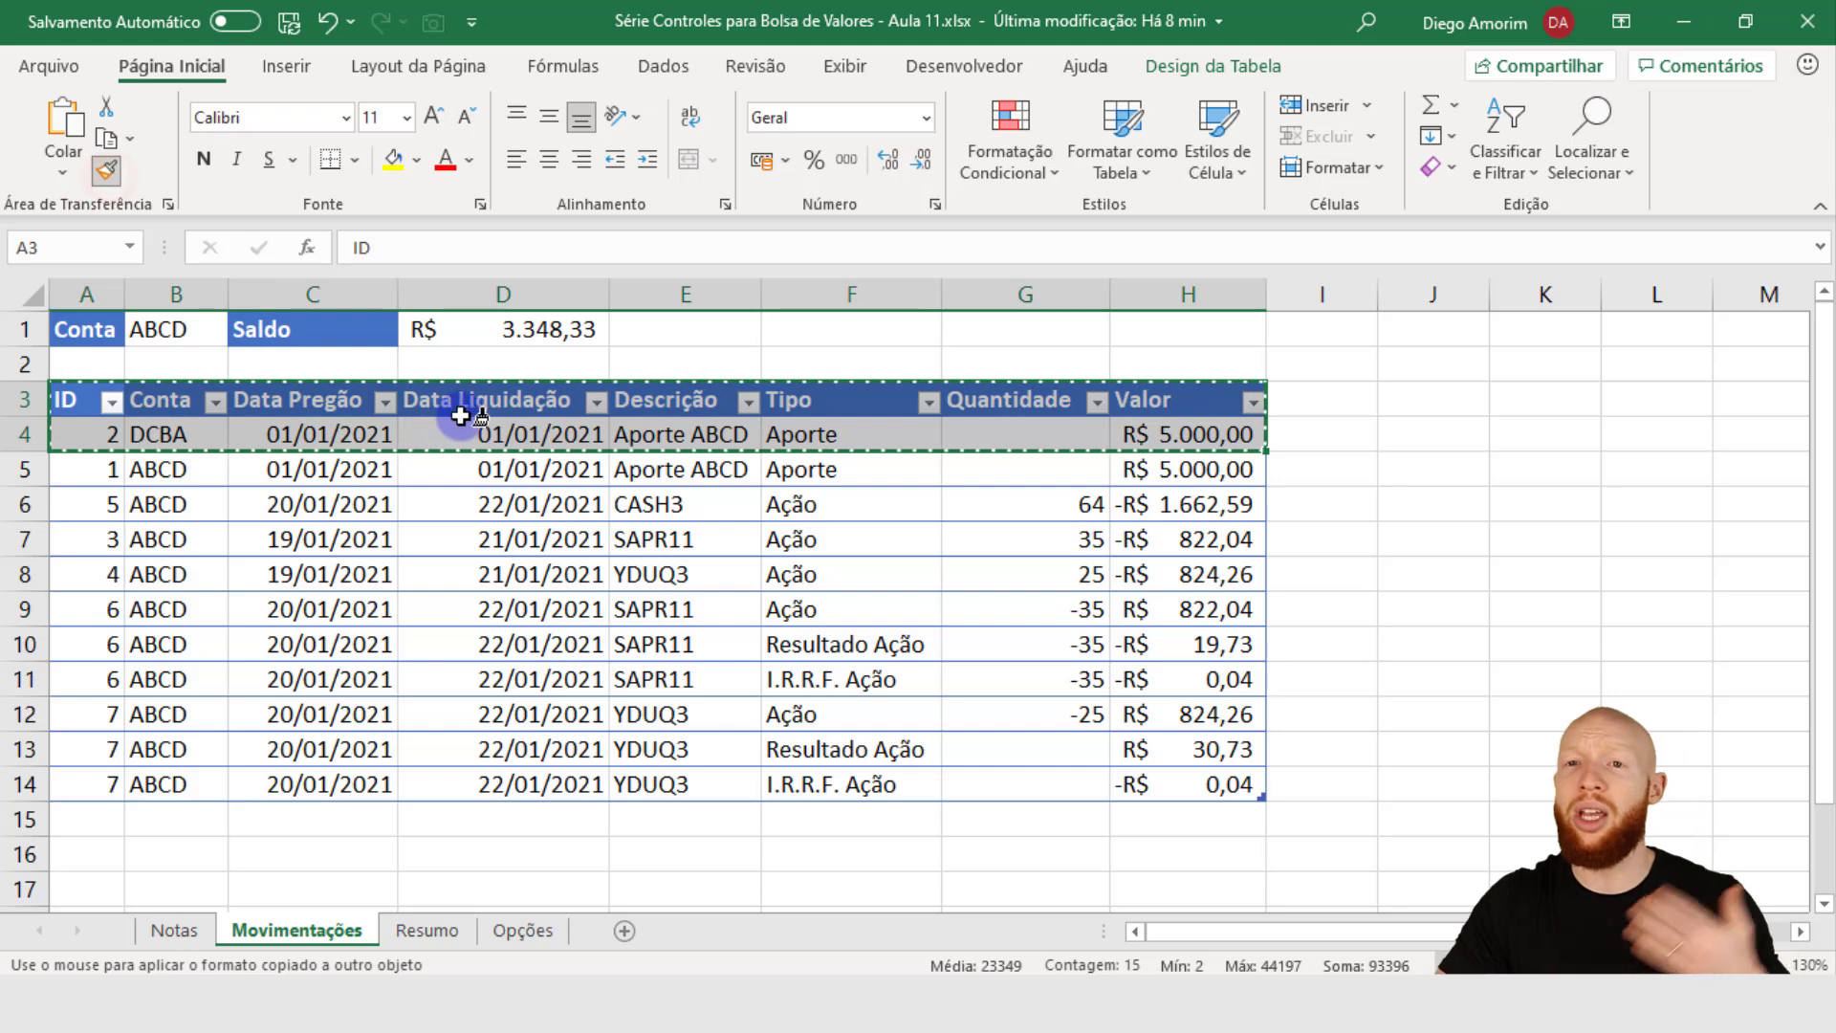
{"action": "left_click", "coordinate": [426, 930]}
{"action": "left_click", "coordinate": [529, 342]}
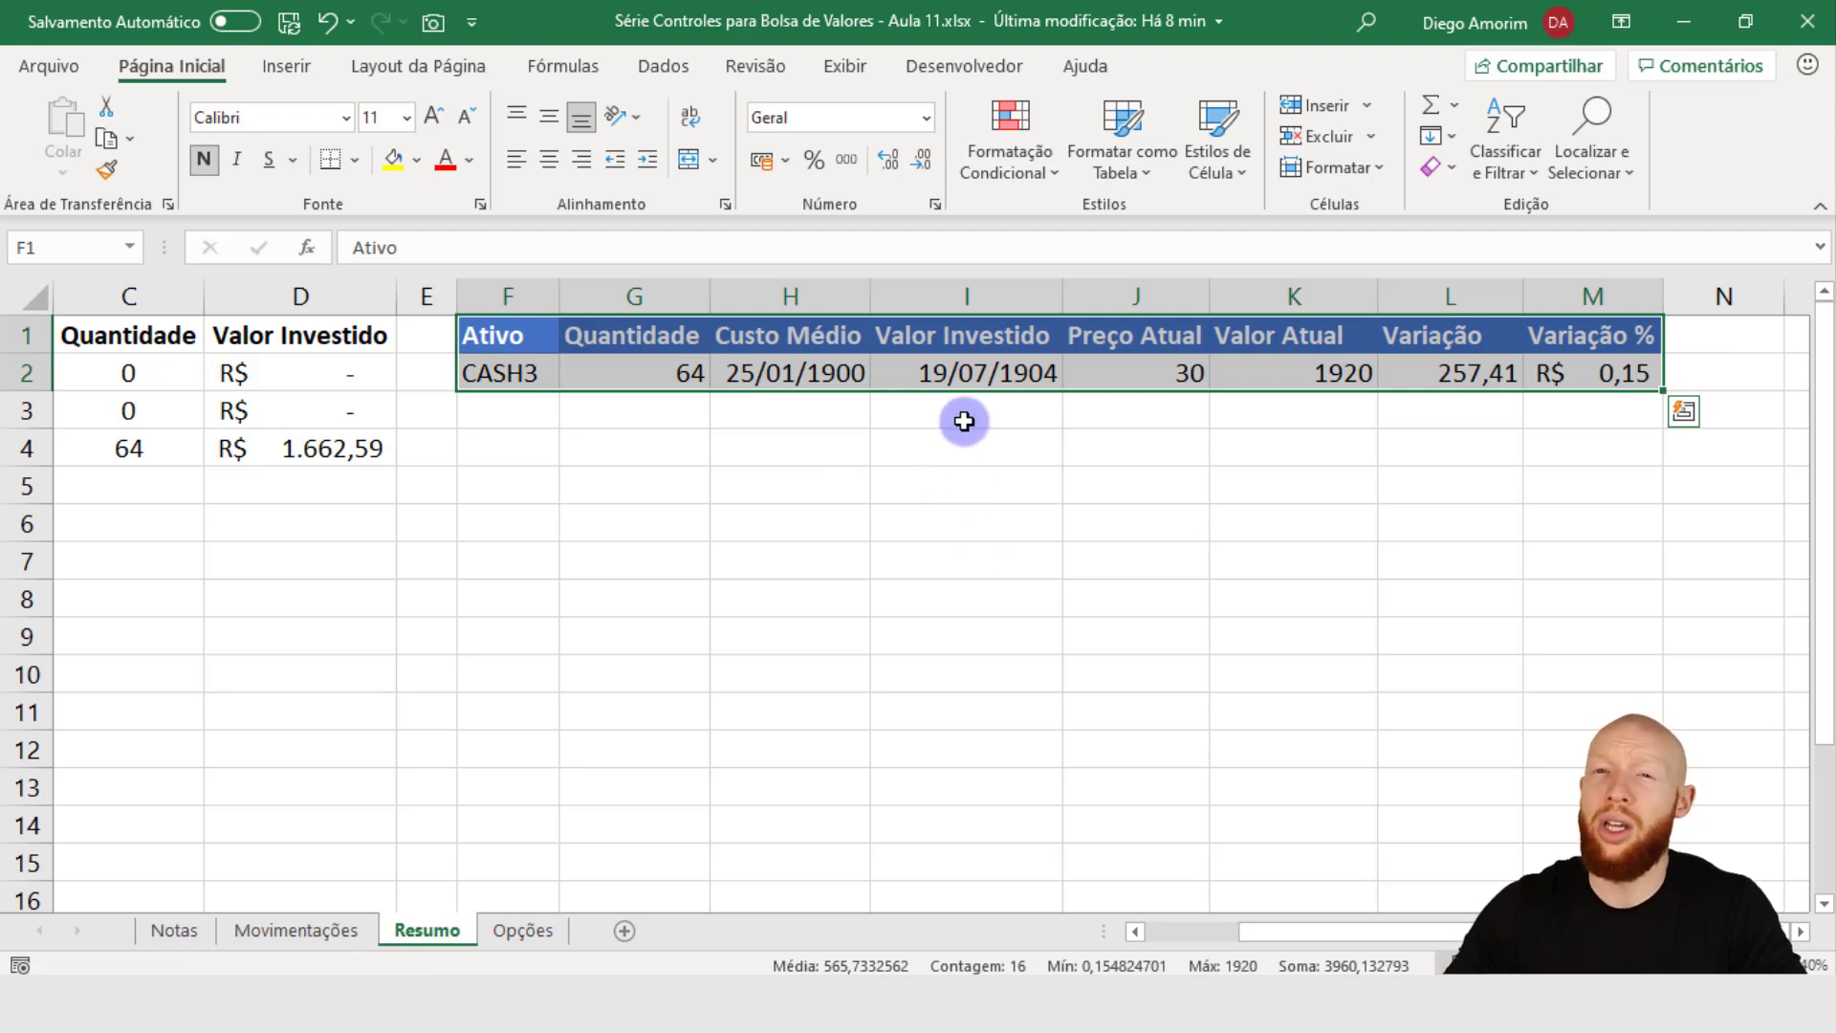
Step: Apply the accounting format to H2:L2 and a percentage format with one decimal place to Variação % in M2
{"action": "left_click_drag", "start_coordinate": [775, 373], "coordinate": [1431, 371]}
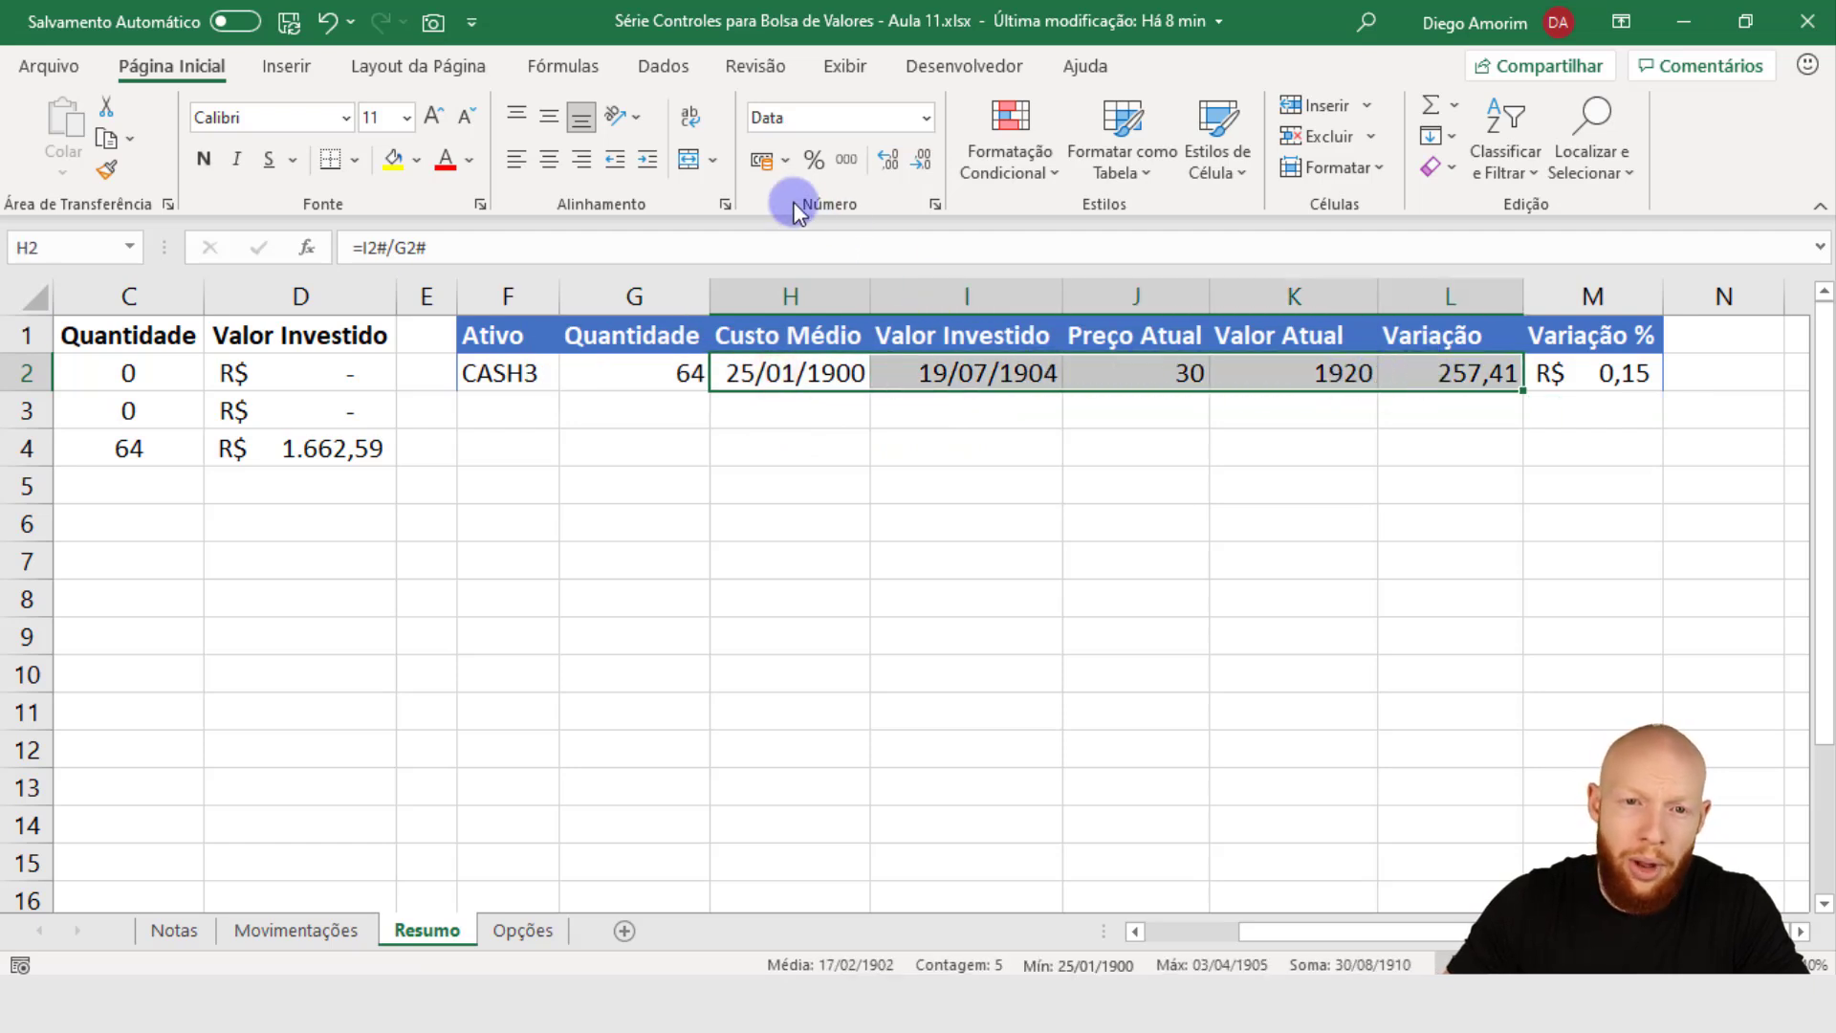
{"action": "left_click", "coordinate": [765, 161]}
{"action": "left_click", "coordinate": [1608, 373]}
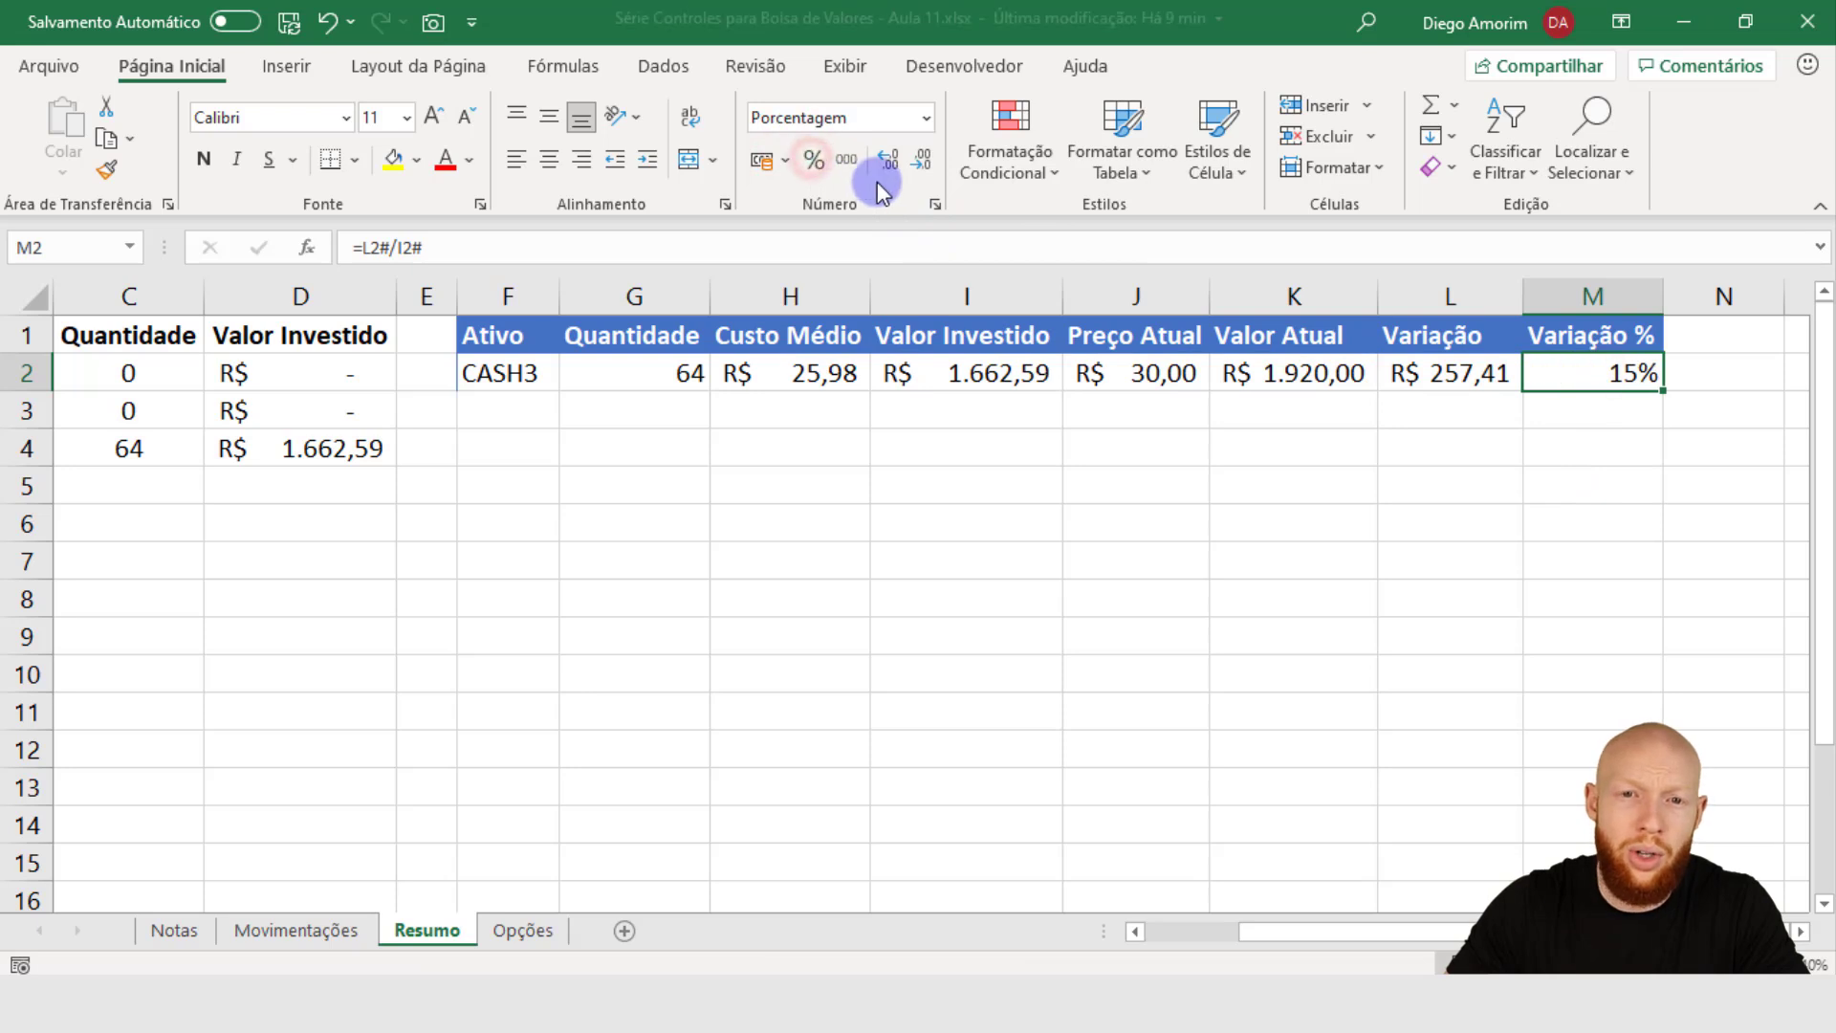
{"action": "left_click", "coordinate": [1091, 506]}
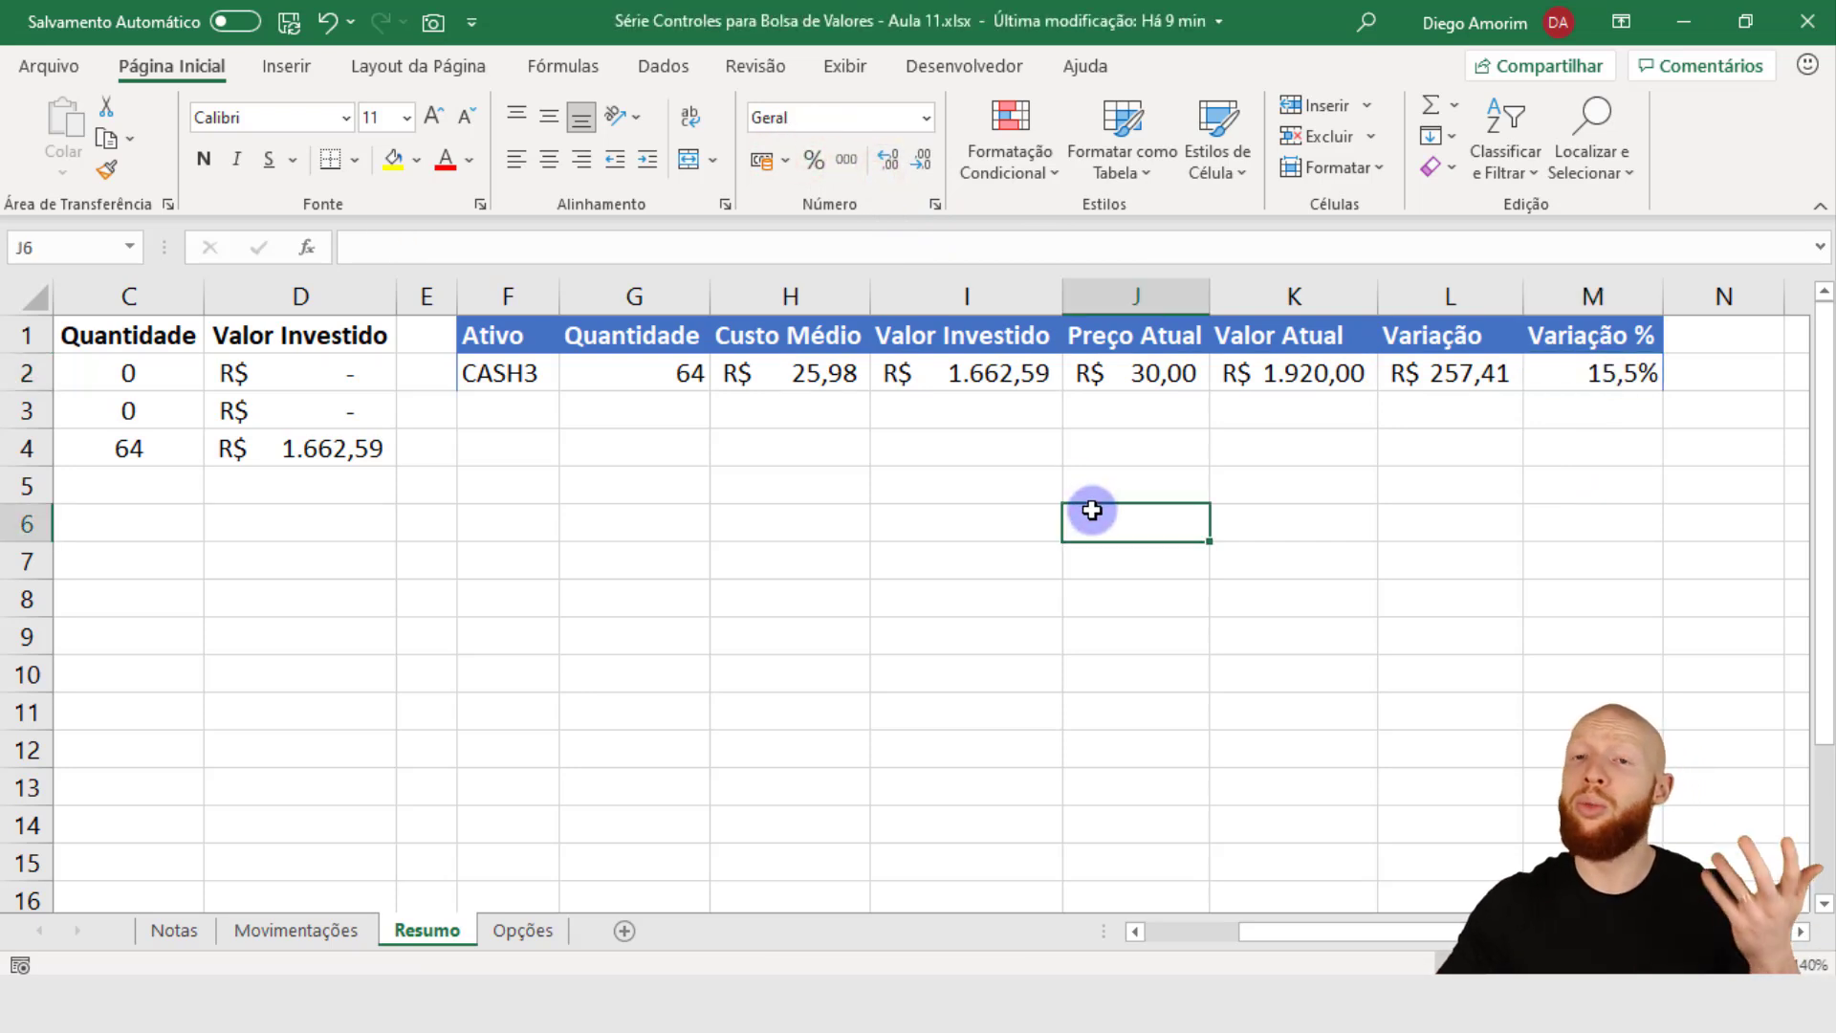
Step: Center the header and data cells F1:M2 of the asset table horizontally
{"action": "scroll", "coordinate": [1065, 935], "scroll_direction": "left", "scroll_amount": 2}
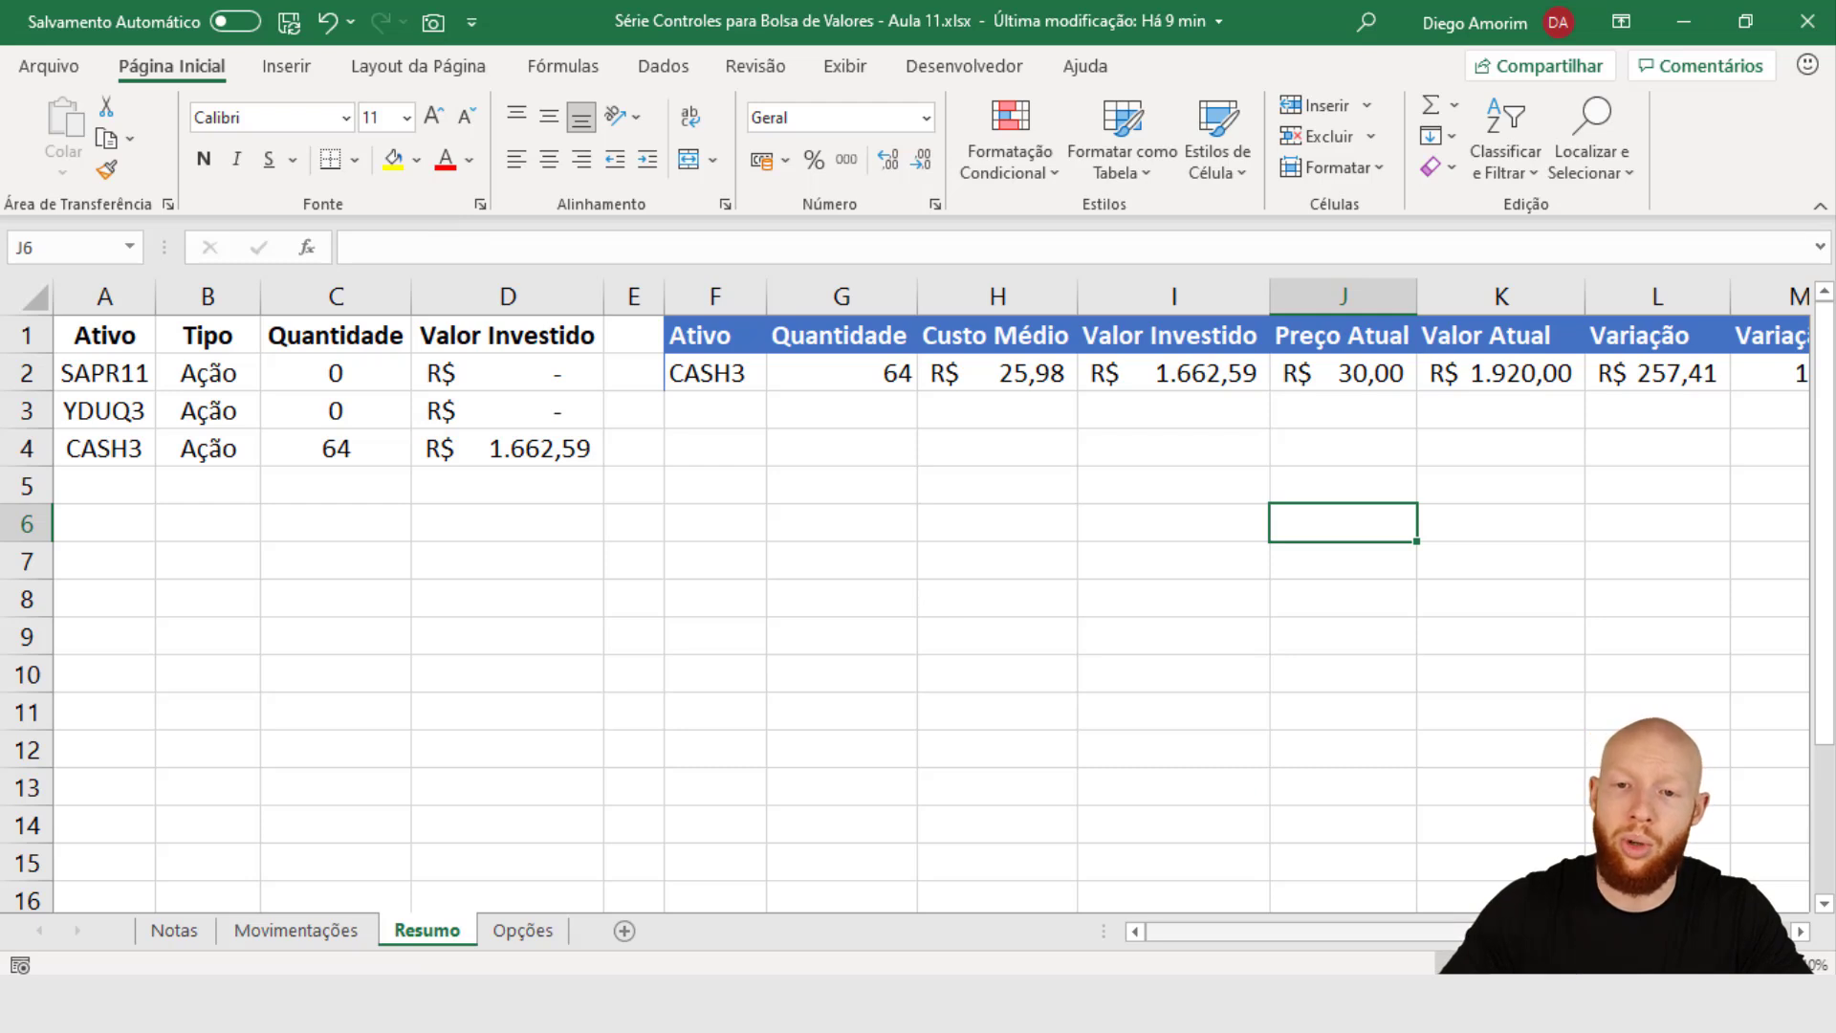
{"action": "scroll", "coordinate": [1262, 932], "scroll_direction": "right", "scroll_amount": 1}
{"action": "left_click_drag", "start_coordinate": [606, 358], "coordinate": [1668, 371]}
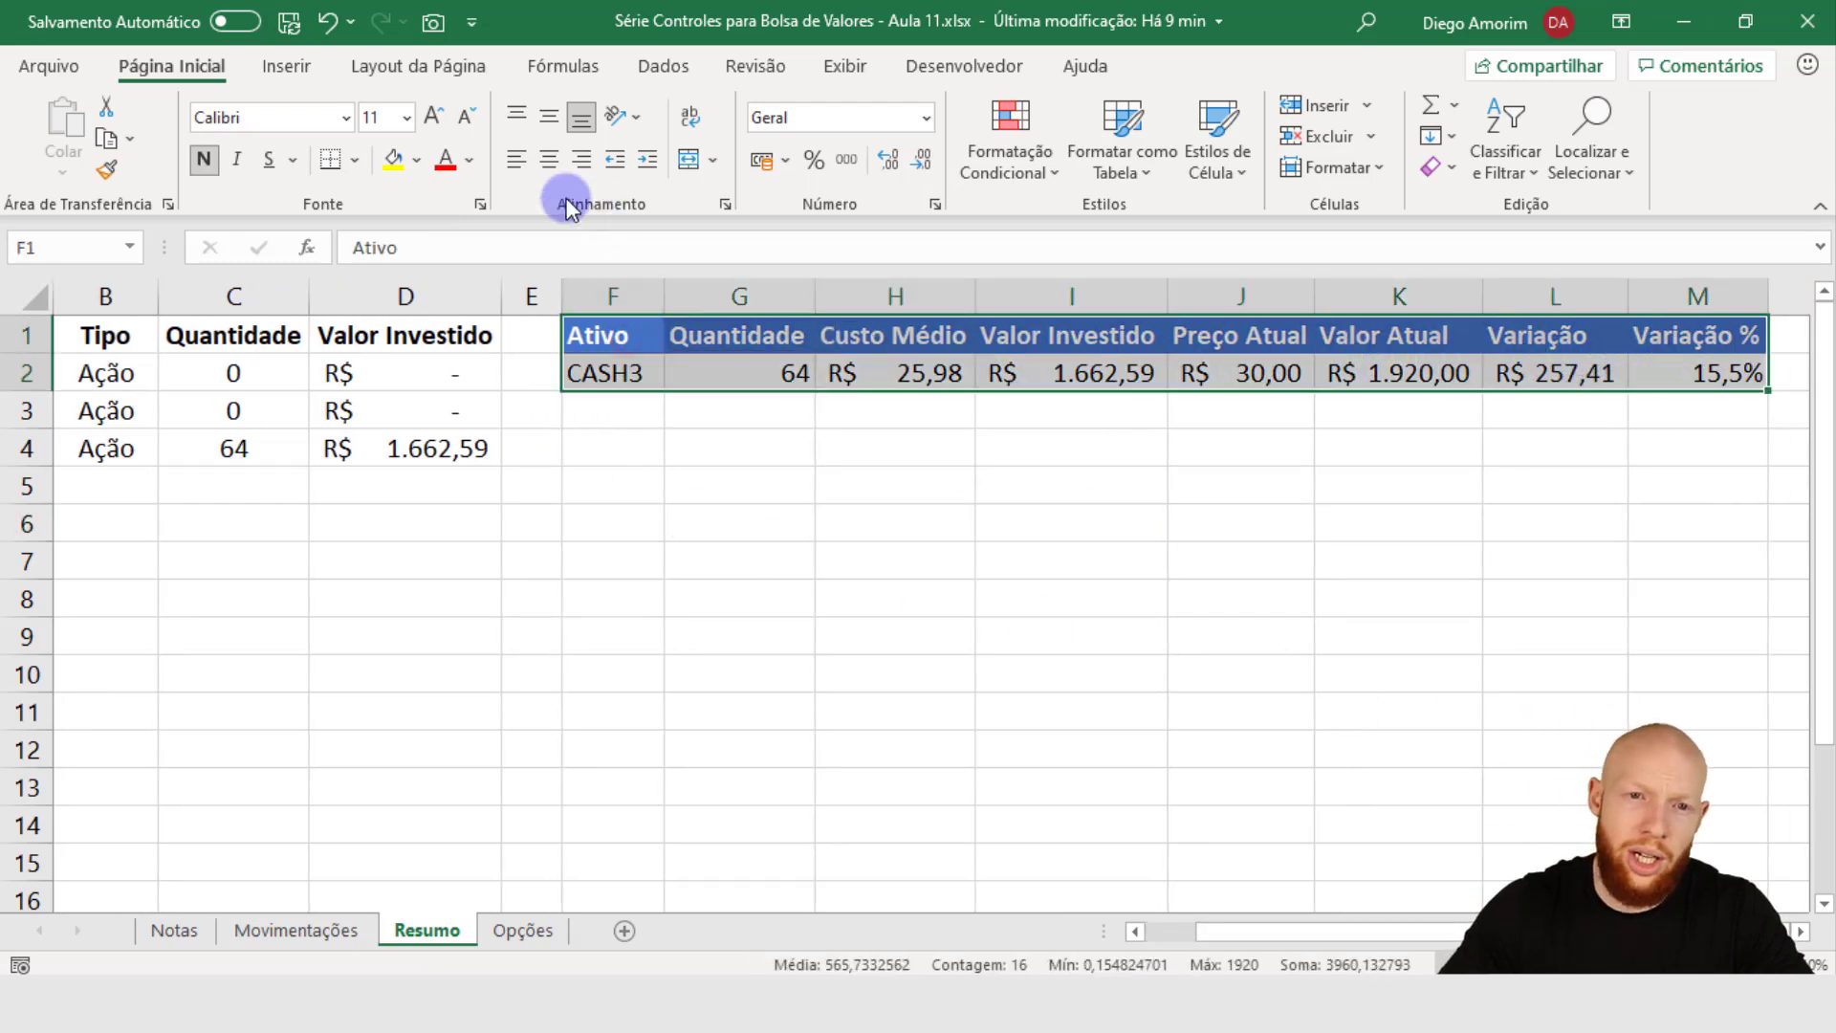
{"action": "left_click", "coordinate": [548, 159]}
{"action": "left_click", "coordinate": [1011, 584]}
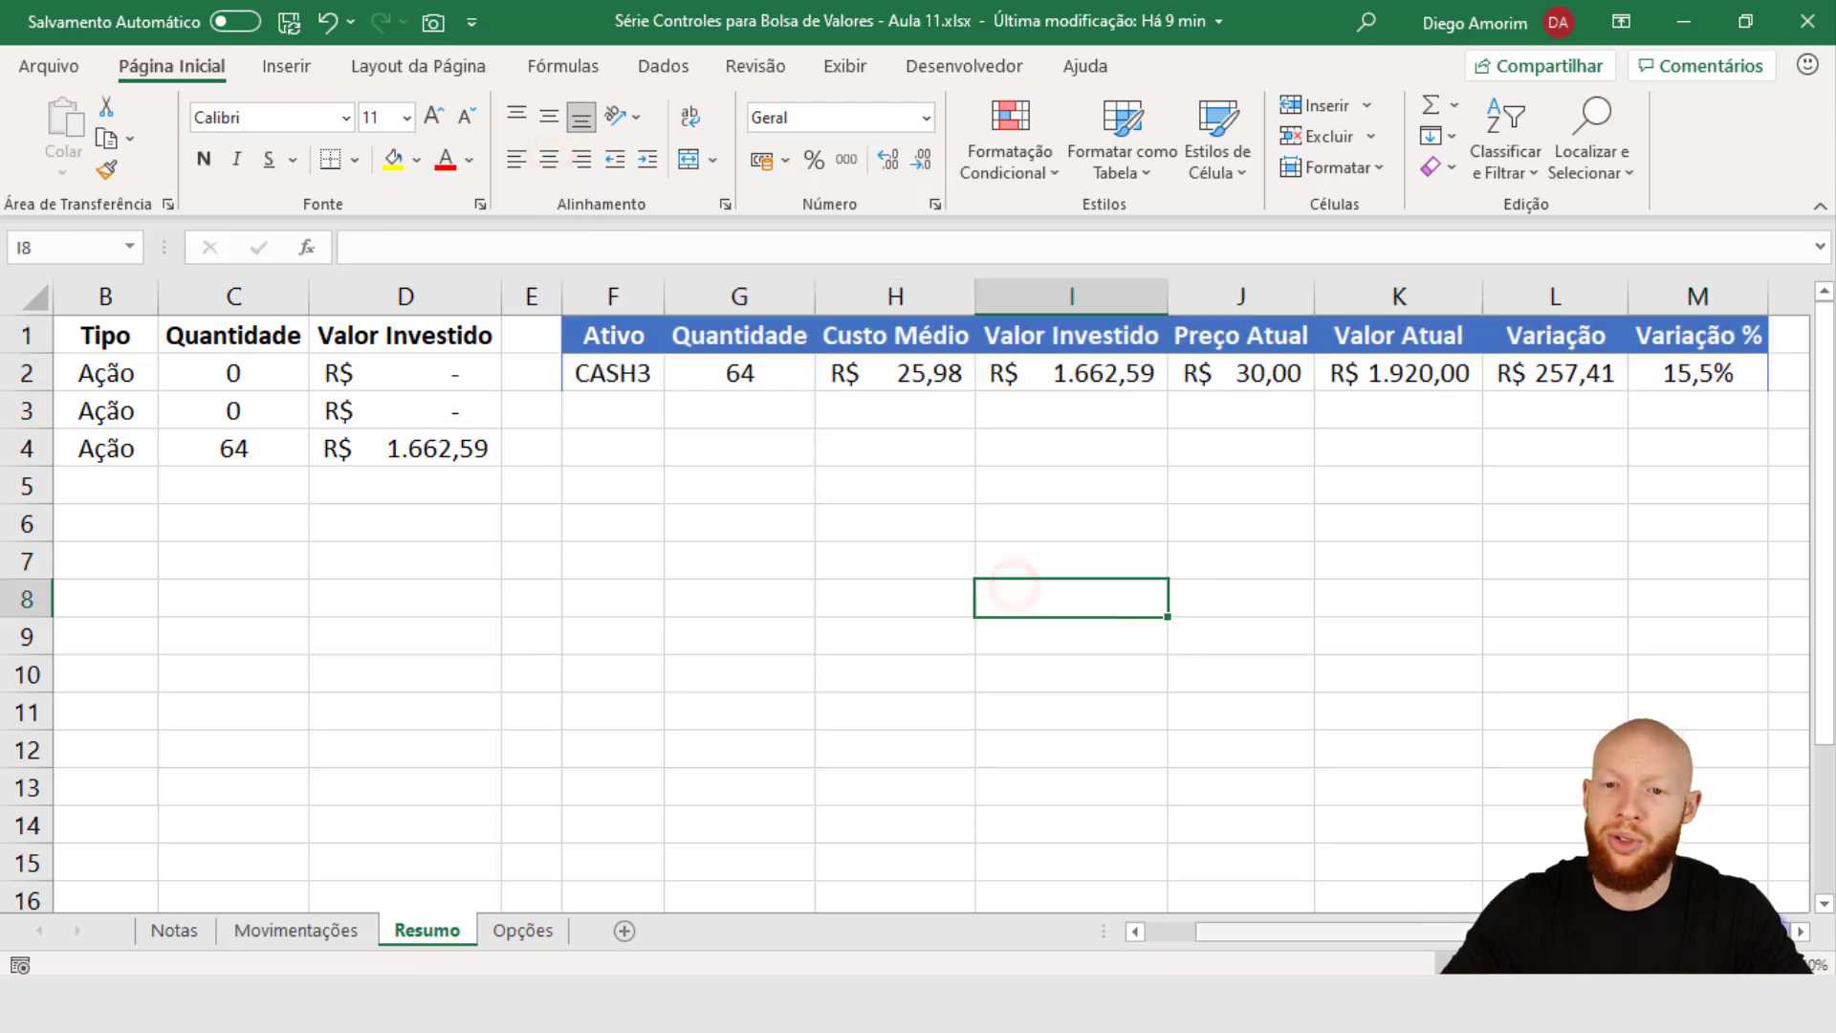
{"action": "left_click", "coordinate": [1801, 931]}
{"action": "left_click", "coordinate": [1801, 931]}
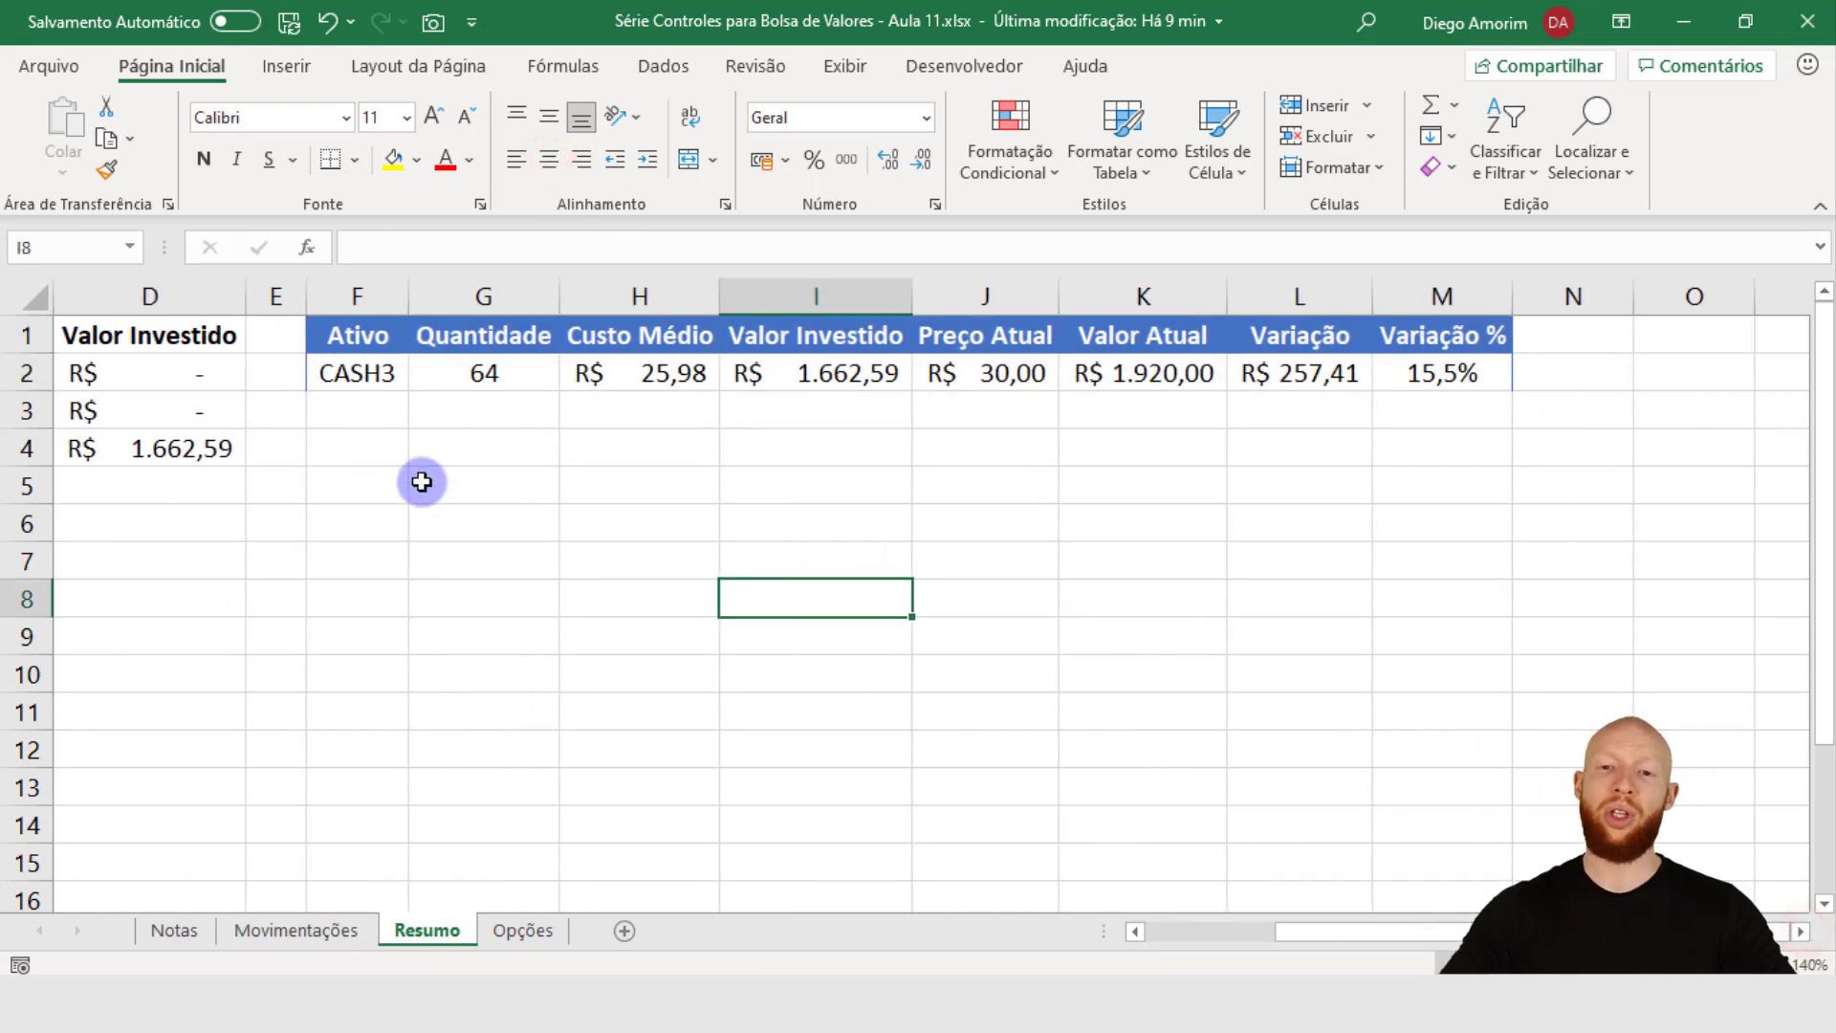
{"action": "left_click", "coordinate": [516, 446]}
{"action": "left_click", "coordinate": [995, 377]}
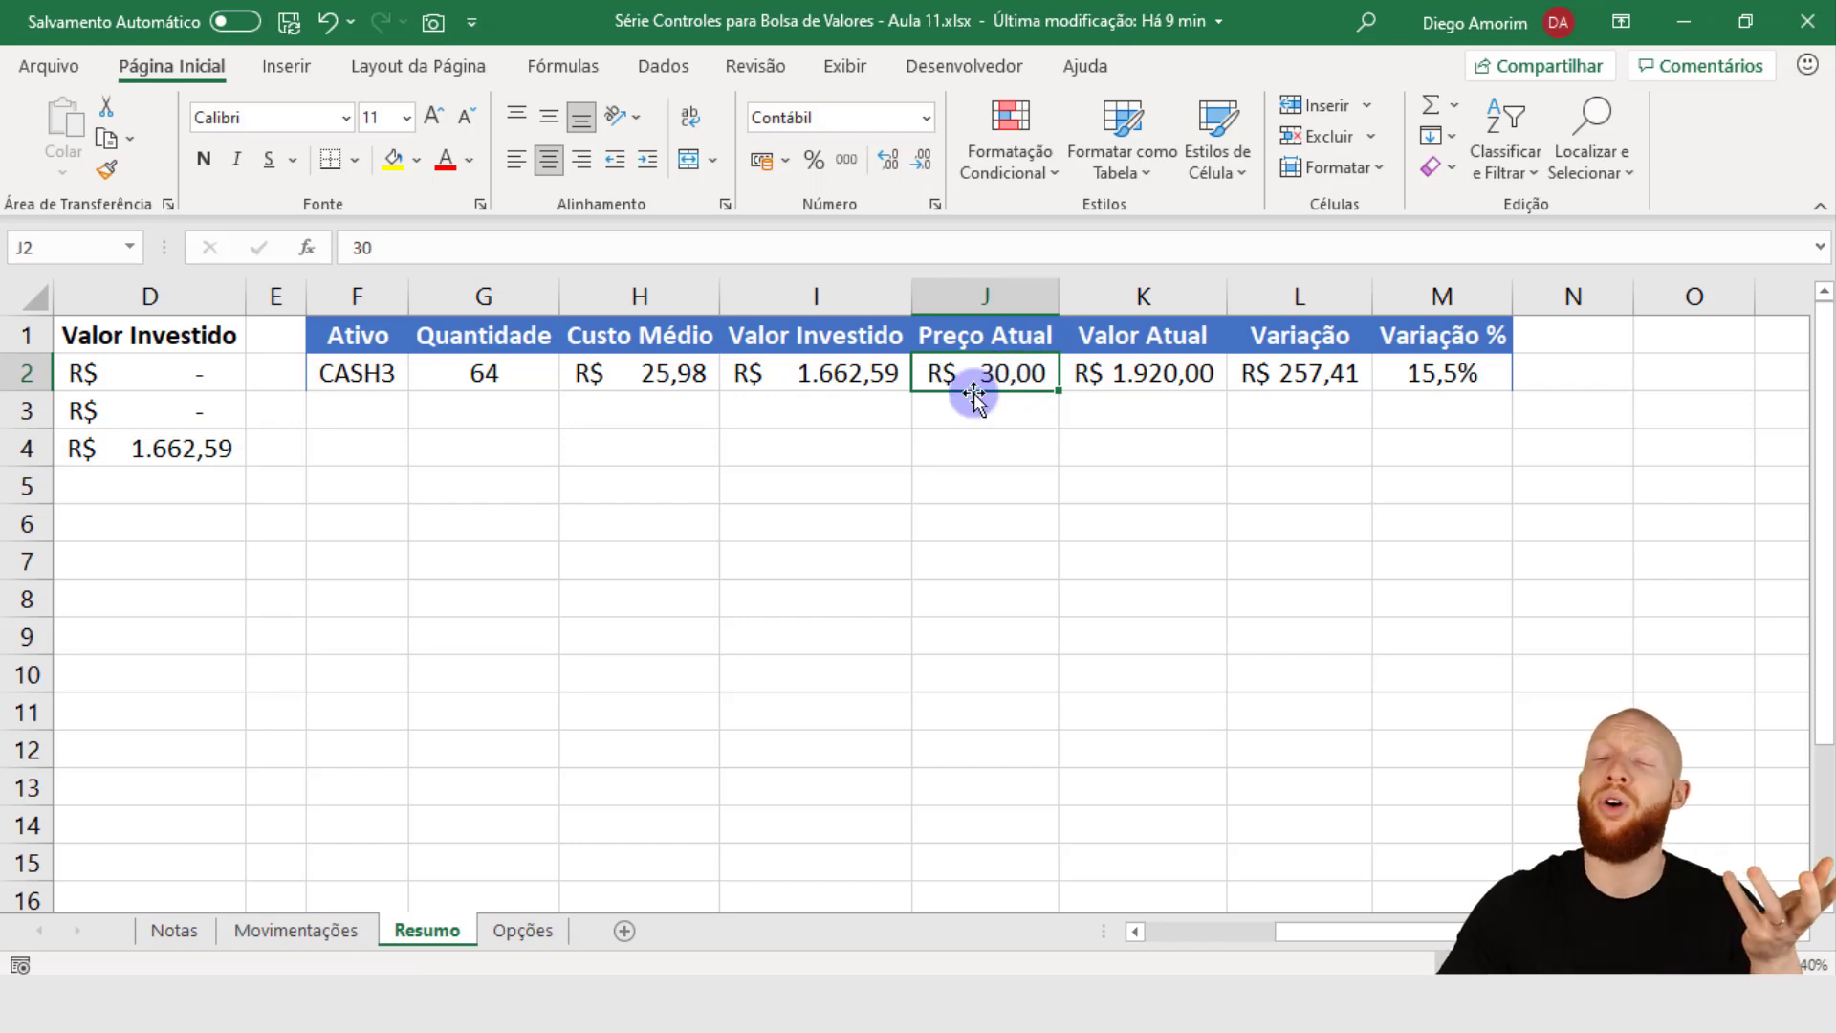
Step: Add a new worksheet after Resumo and name it Cotações
{"action": "left_click", "coordinate": [627, 930]}
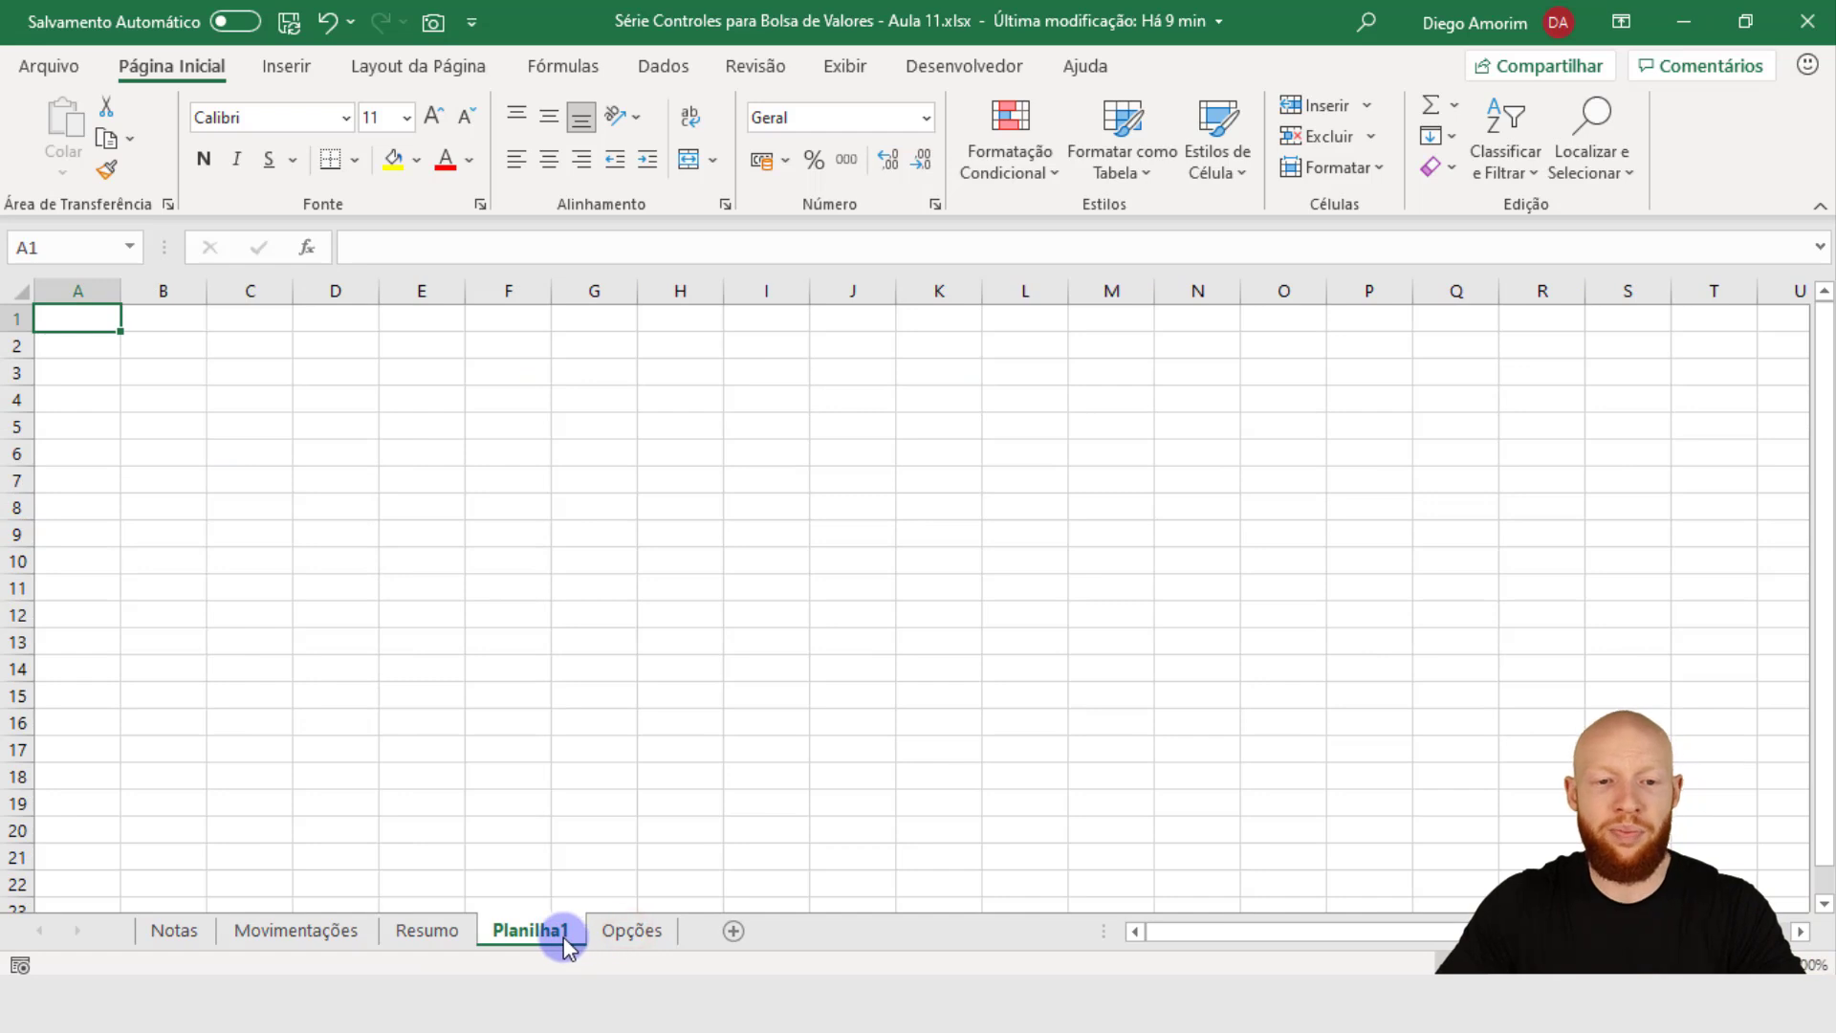
{"action": "double_click", "coordinate": [564, 937]}
{"action": "type", "text": "Cotações"}
{"action": "key", "text": "Return"}
{"action": "mouse_move", "coordinate": [572, 929]}
{"action": "left_mouse_down"}
{"action": "mouse_move", "coordinate": [697, 931]}
{"action": "mouse_move", "coordinate": [572, 933]}
{"action": "left_mouse_up"}
Step: Enter the header Ativo in A1 and, in A2, an ÚNICO formula over the Ticker column of TabelaNotas on the Notas sheet
{"action": "type", "text": "Ativo"}
{"action": "key", "text": "Return"}
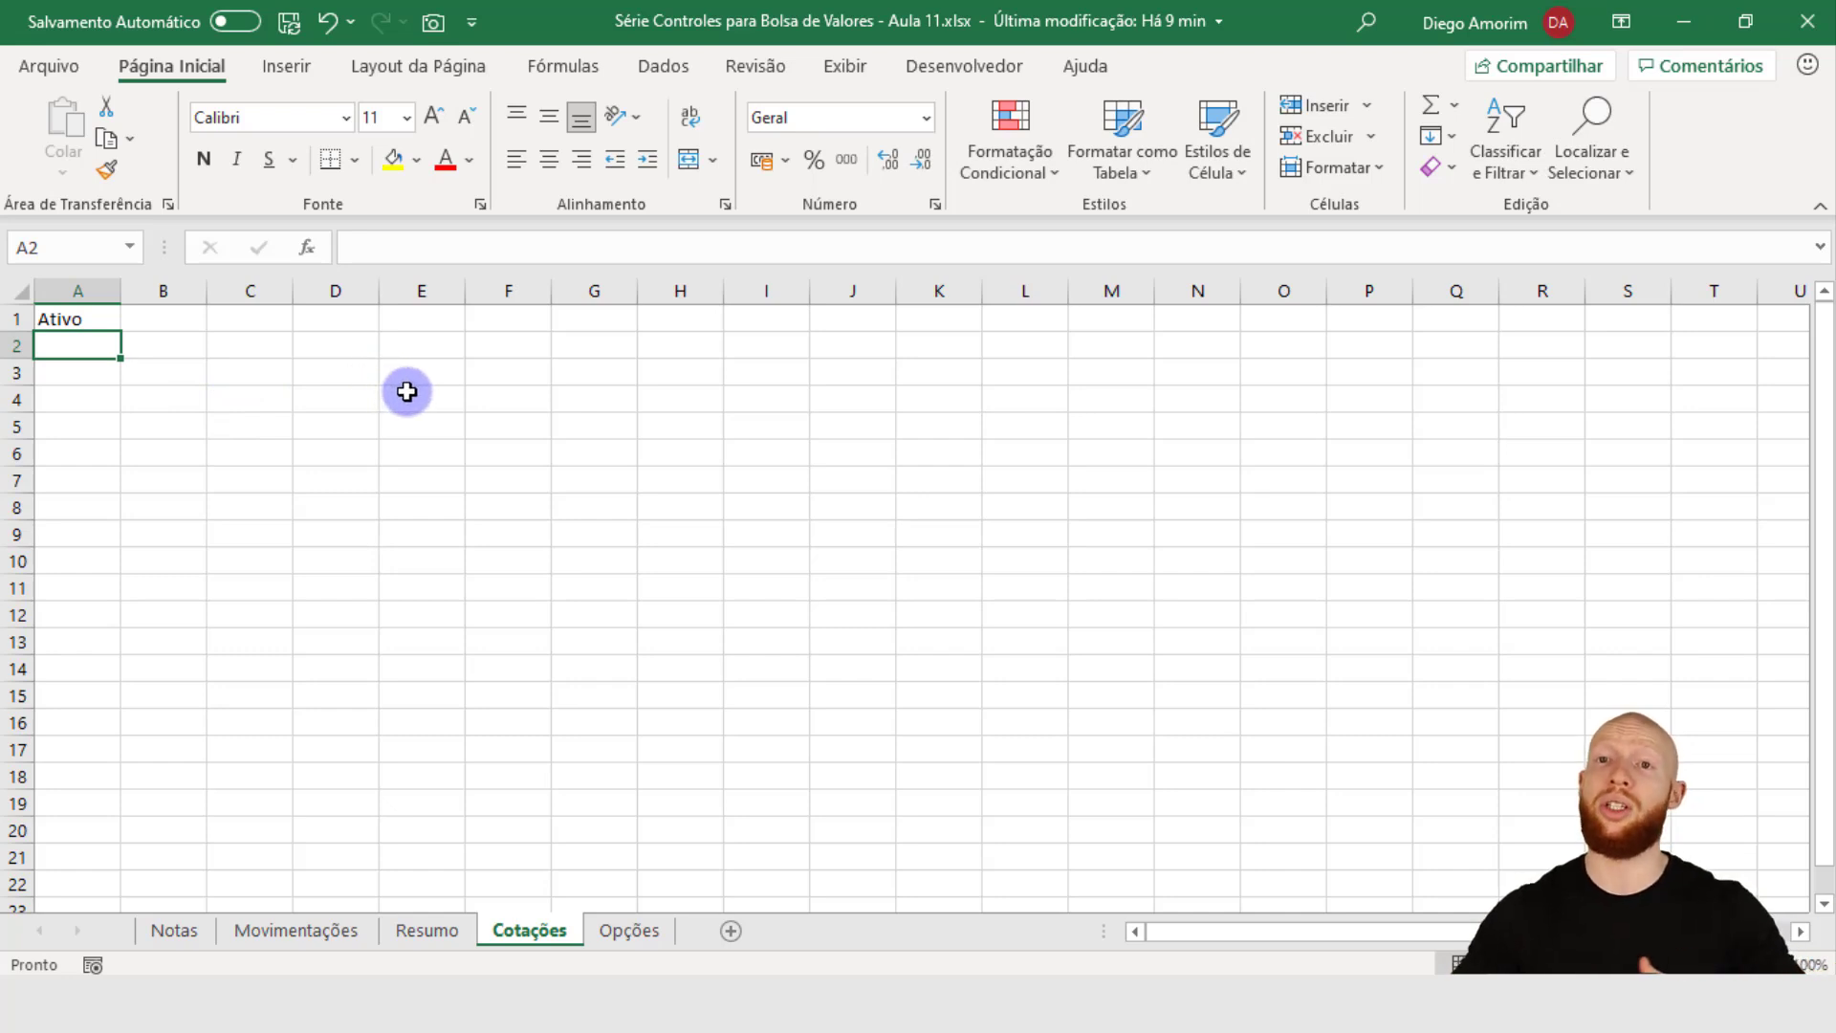
{"action": "type", "text": "="}
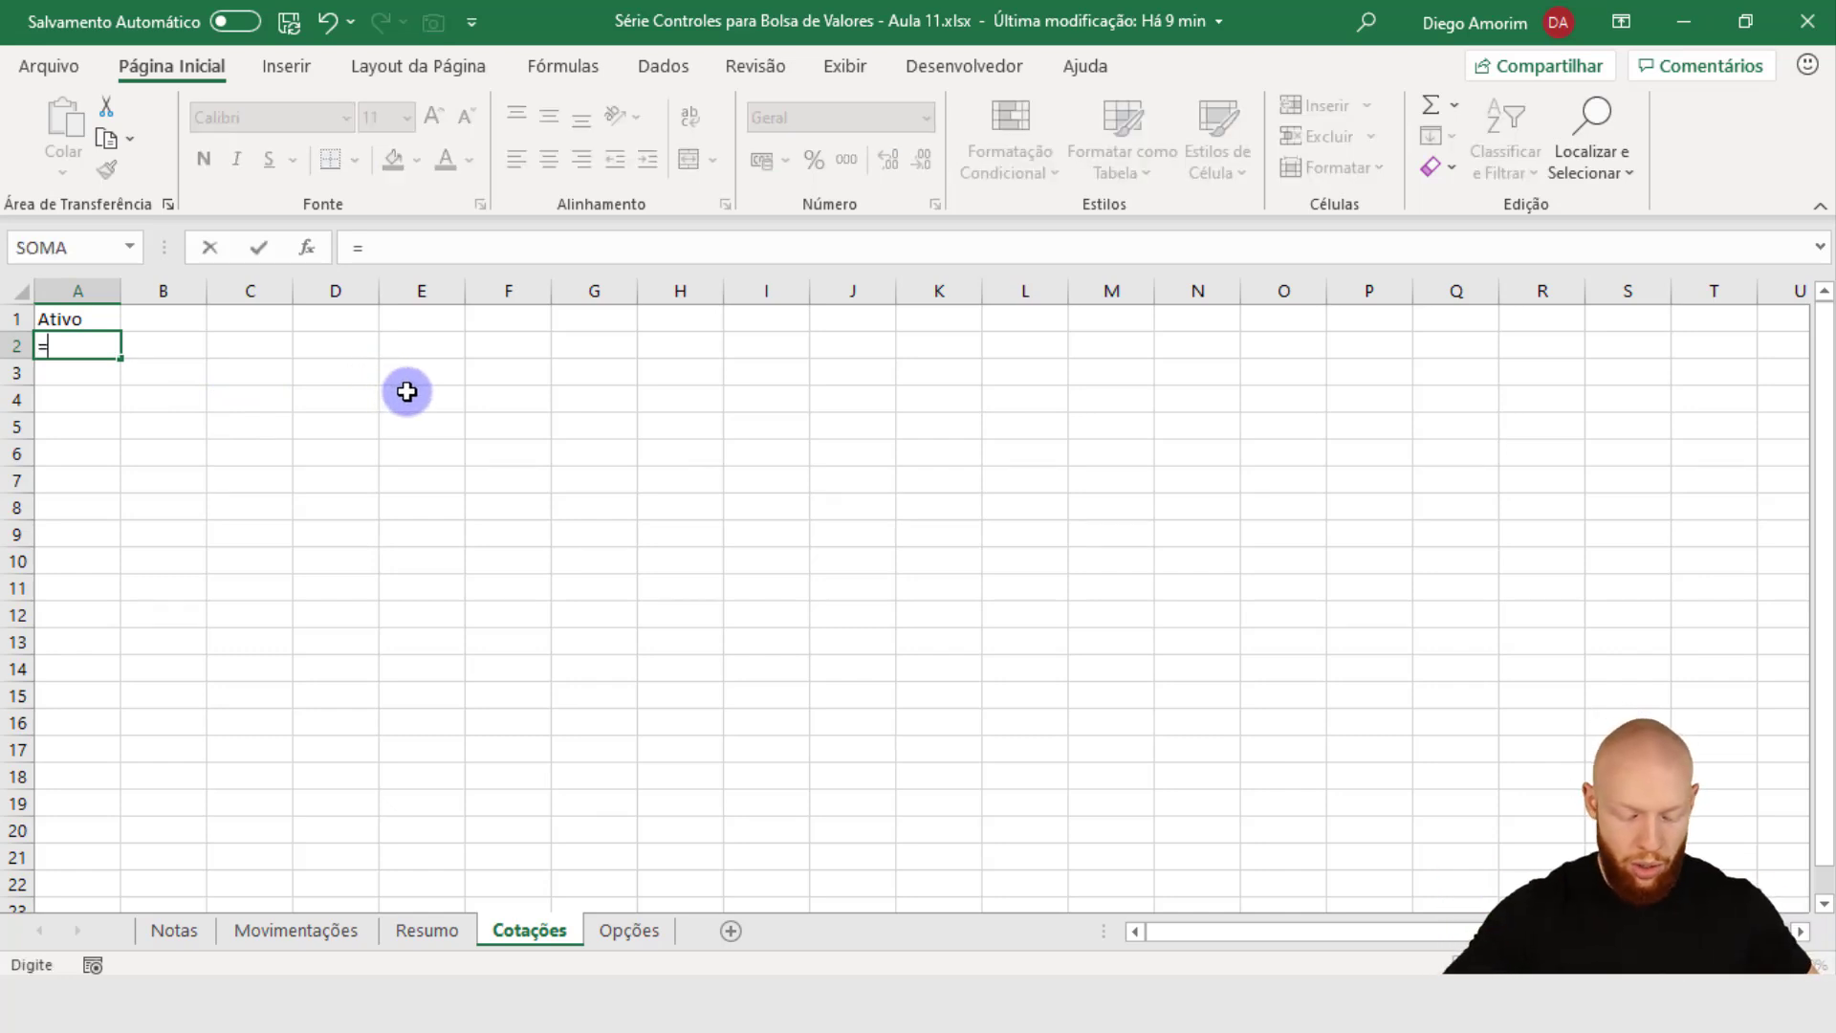
{"action": "type", "text": "puuni"}
{"action": "key", "text": "Tab"}
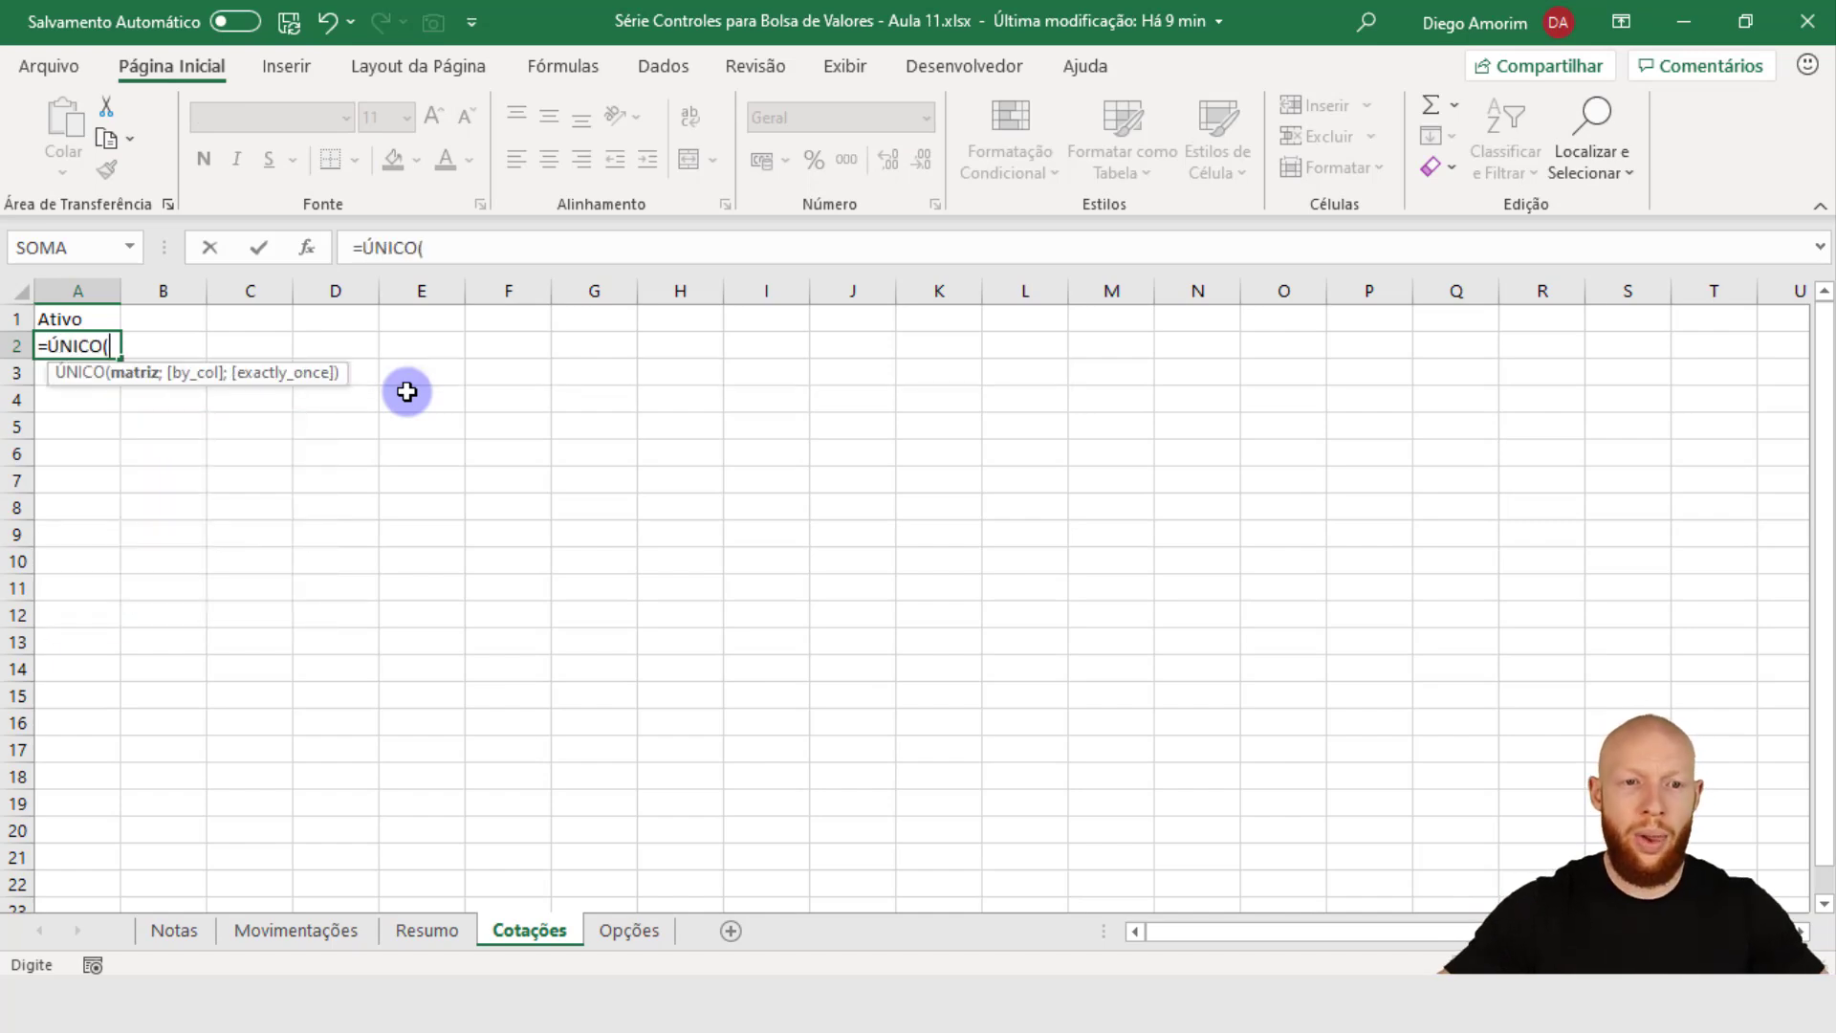
{"action": "left_click", "coordinate": [198, 924]}
{"action": "left_click_drag", "start_coordinate": [868, 349], "coordinate": [851, 454]}
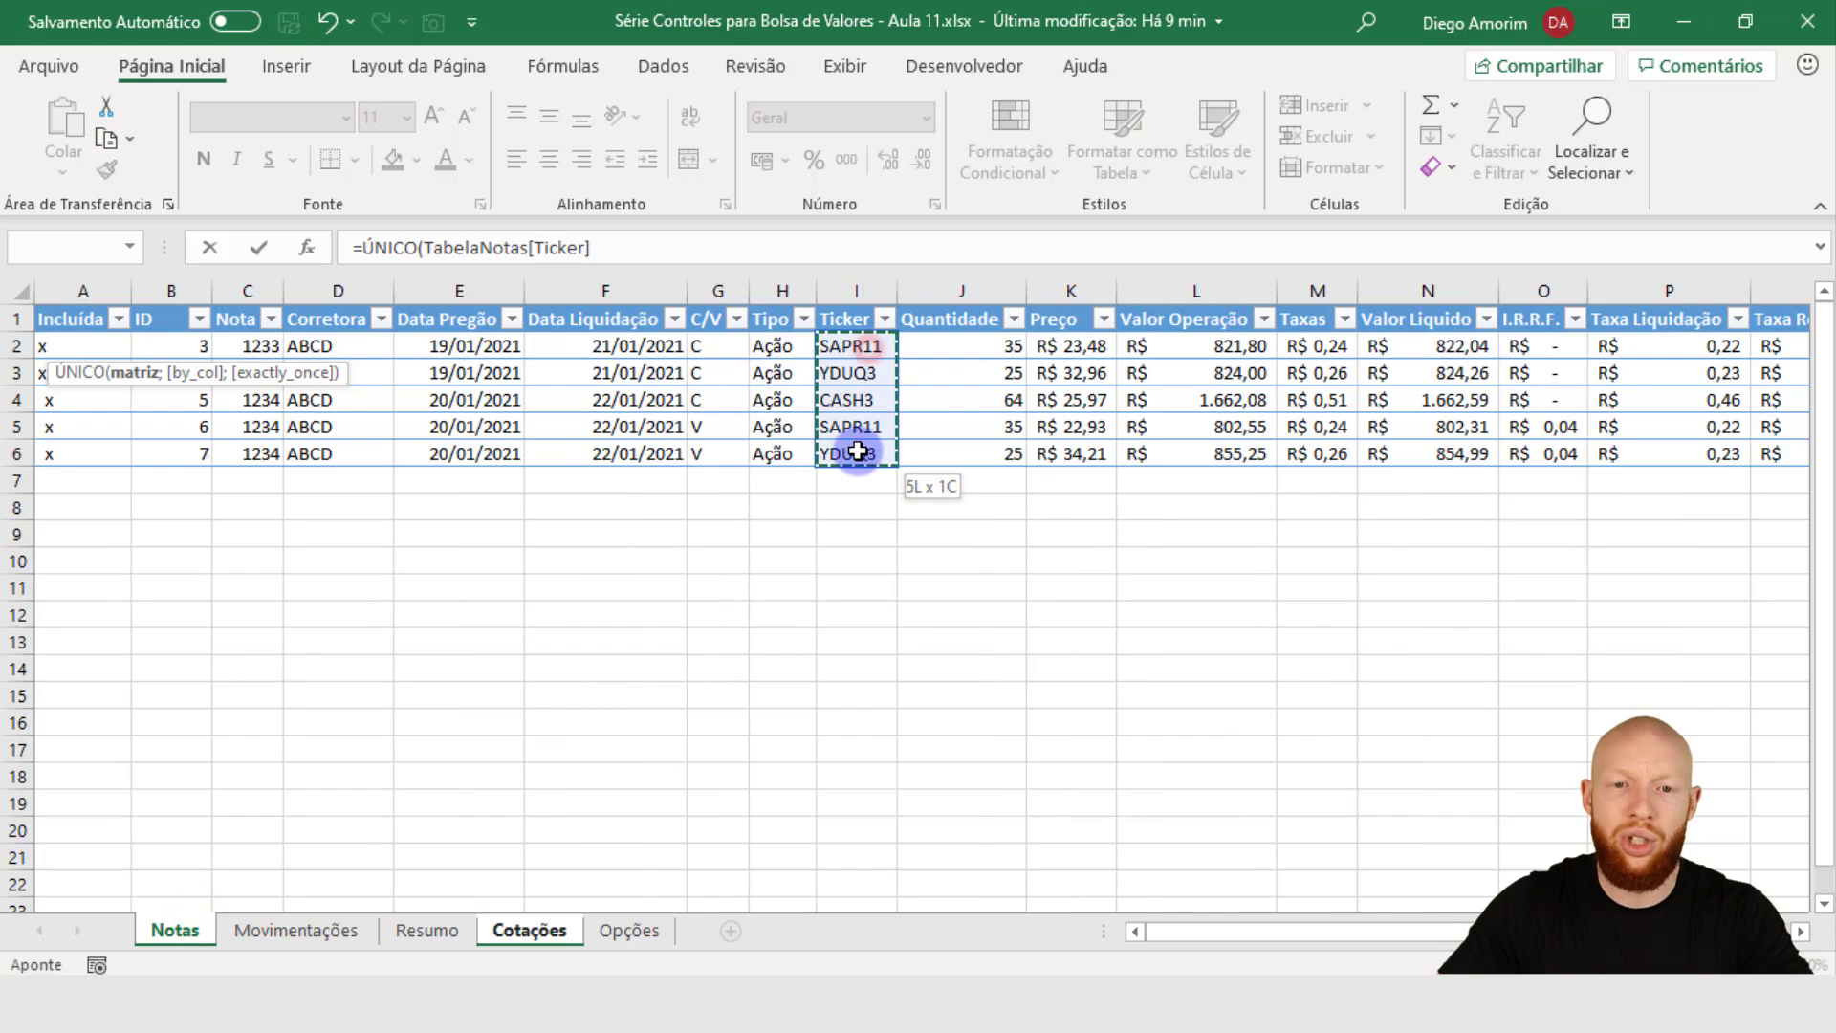
{"action": "key", "text": "Return"}
{"action": "key", "text": "Up"}
{"action": "key", "text": "Up"}
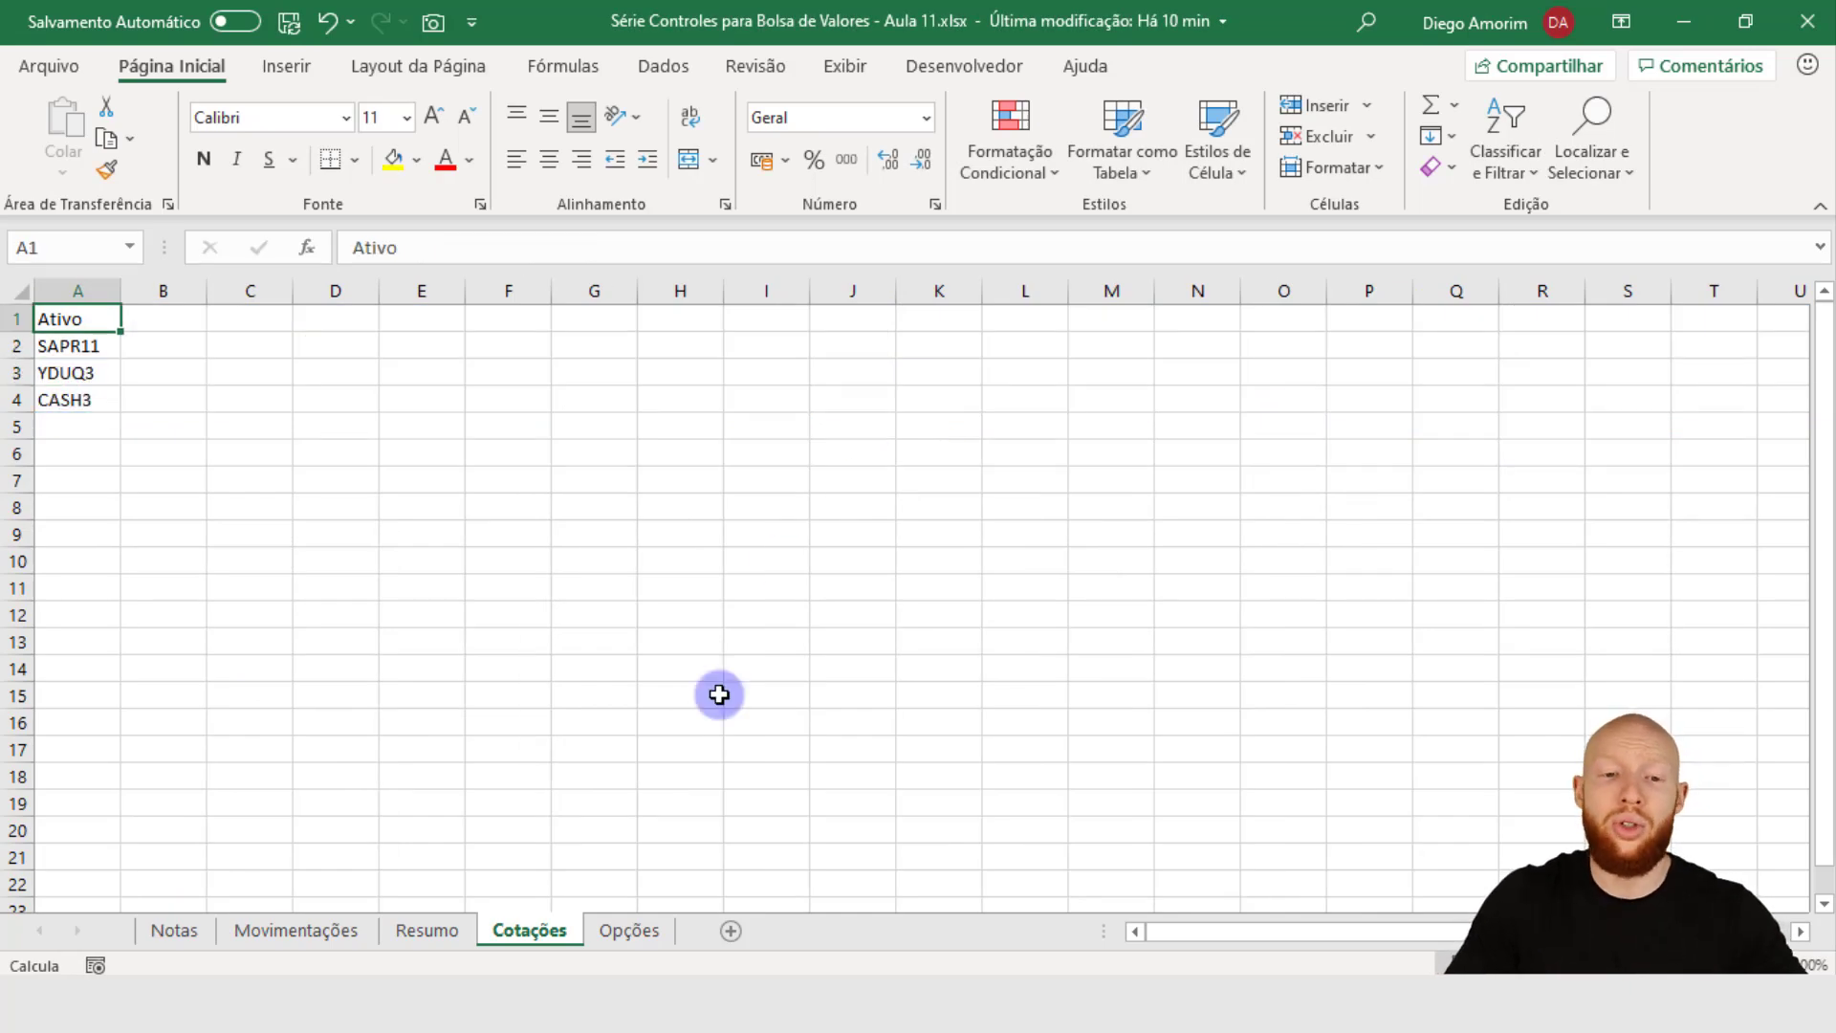
Step: Copy the formatting of the Ativo header in Resumo onto cell A1 of the Cotações sheet
{"action": "left_click", "coordinate": [427, 928]}
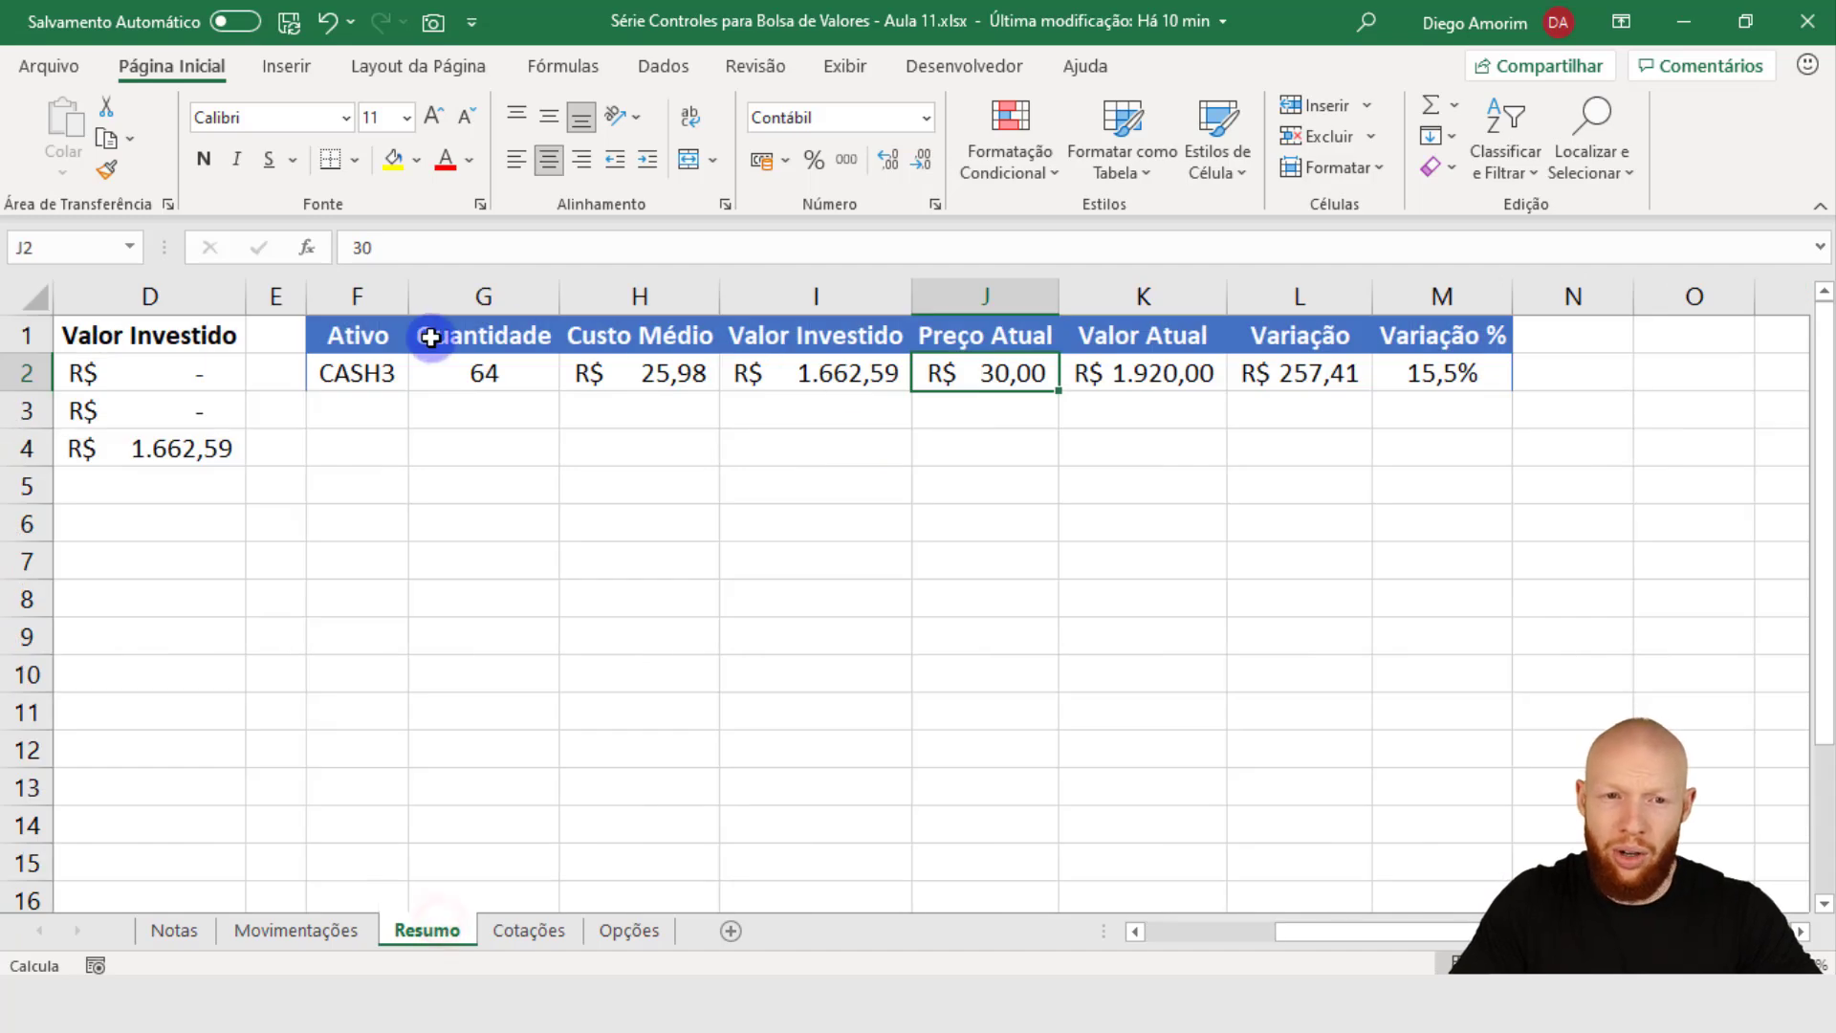
{"action": "left_click", "coordinate": [385, 334]}
{"action": "left_click", "coordinate": [107, 172]}
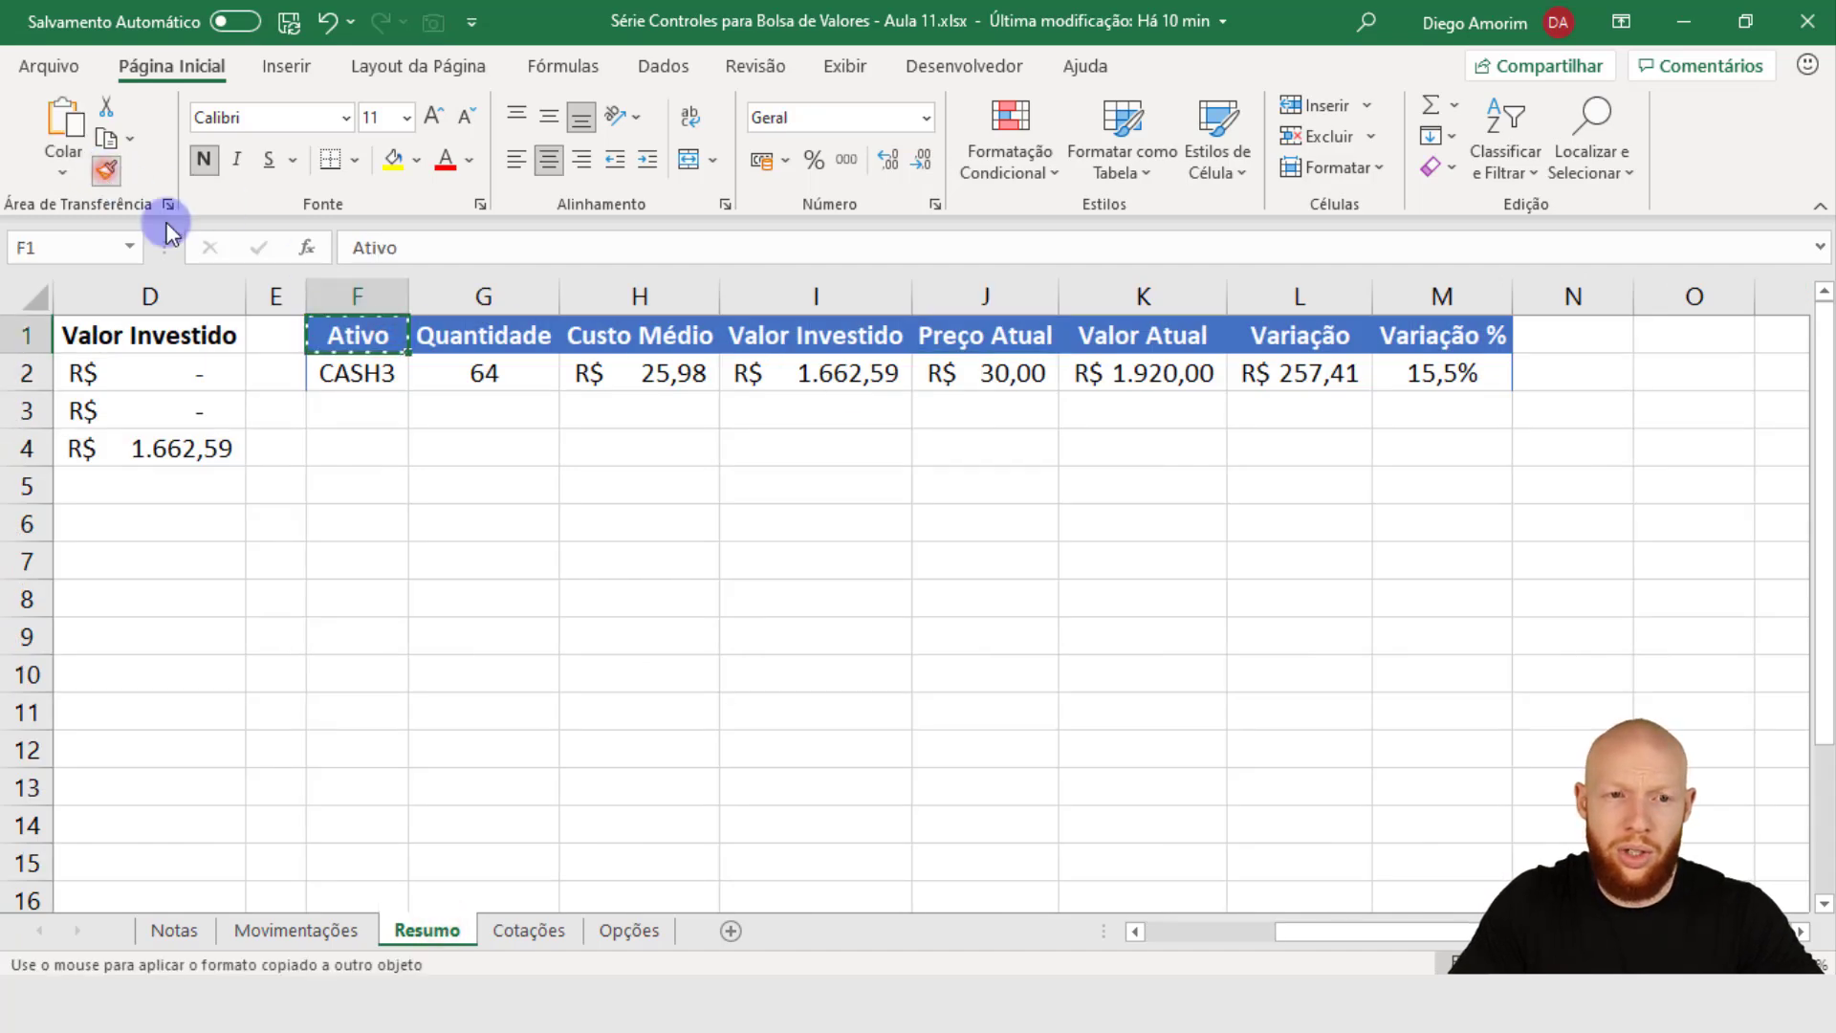
{"action": "left_click", "coordinate": [610, 938]}
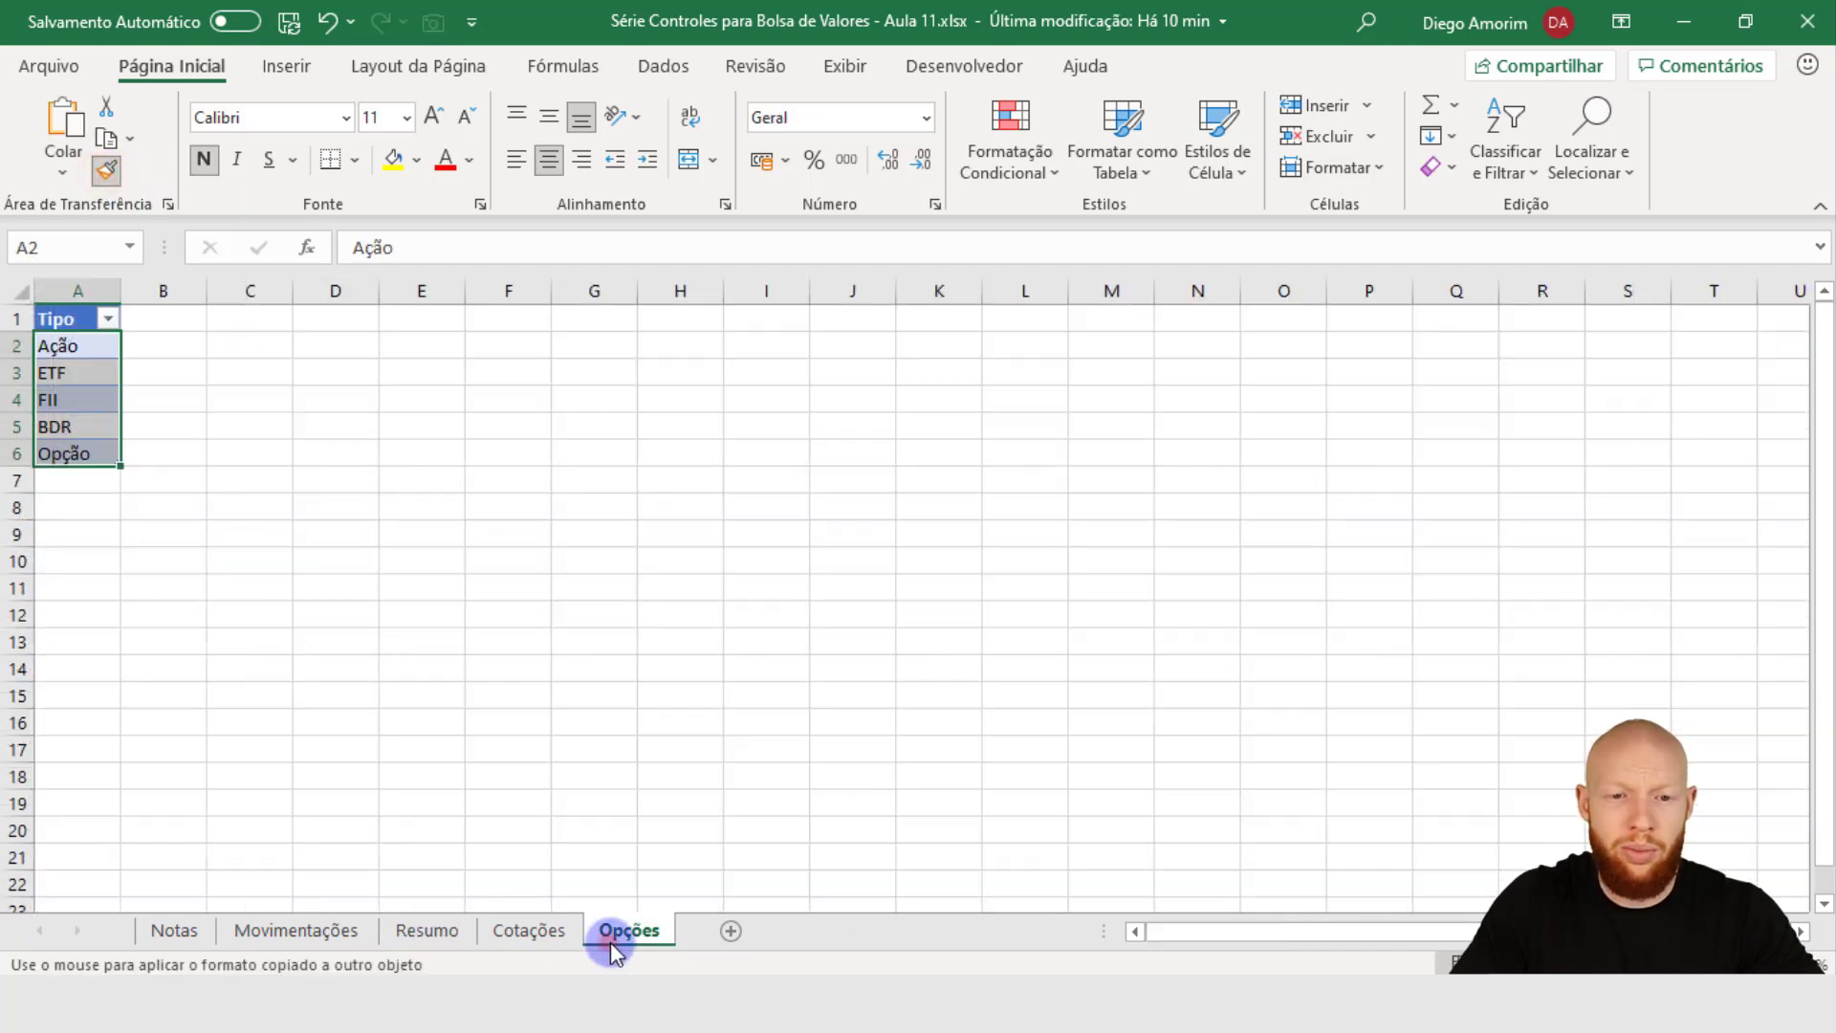
{"action": "left_click", "coordinate": [554, 932]}
{"action": "left_click", "coordinate": [53, 318]}
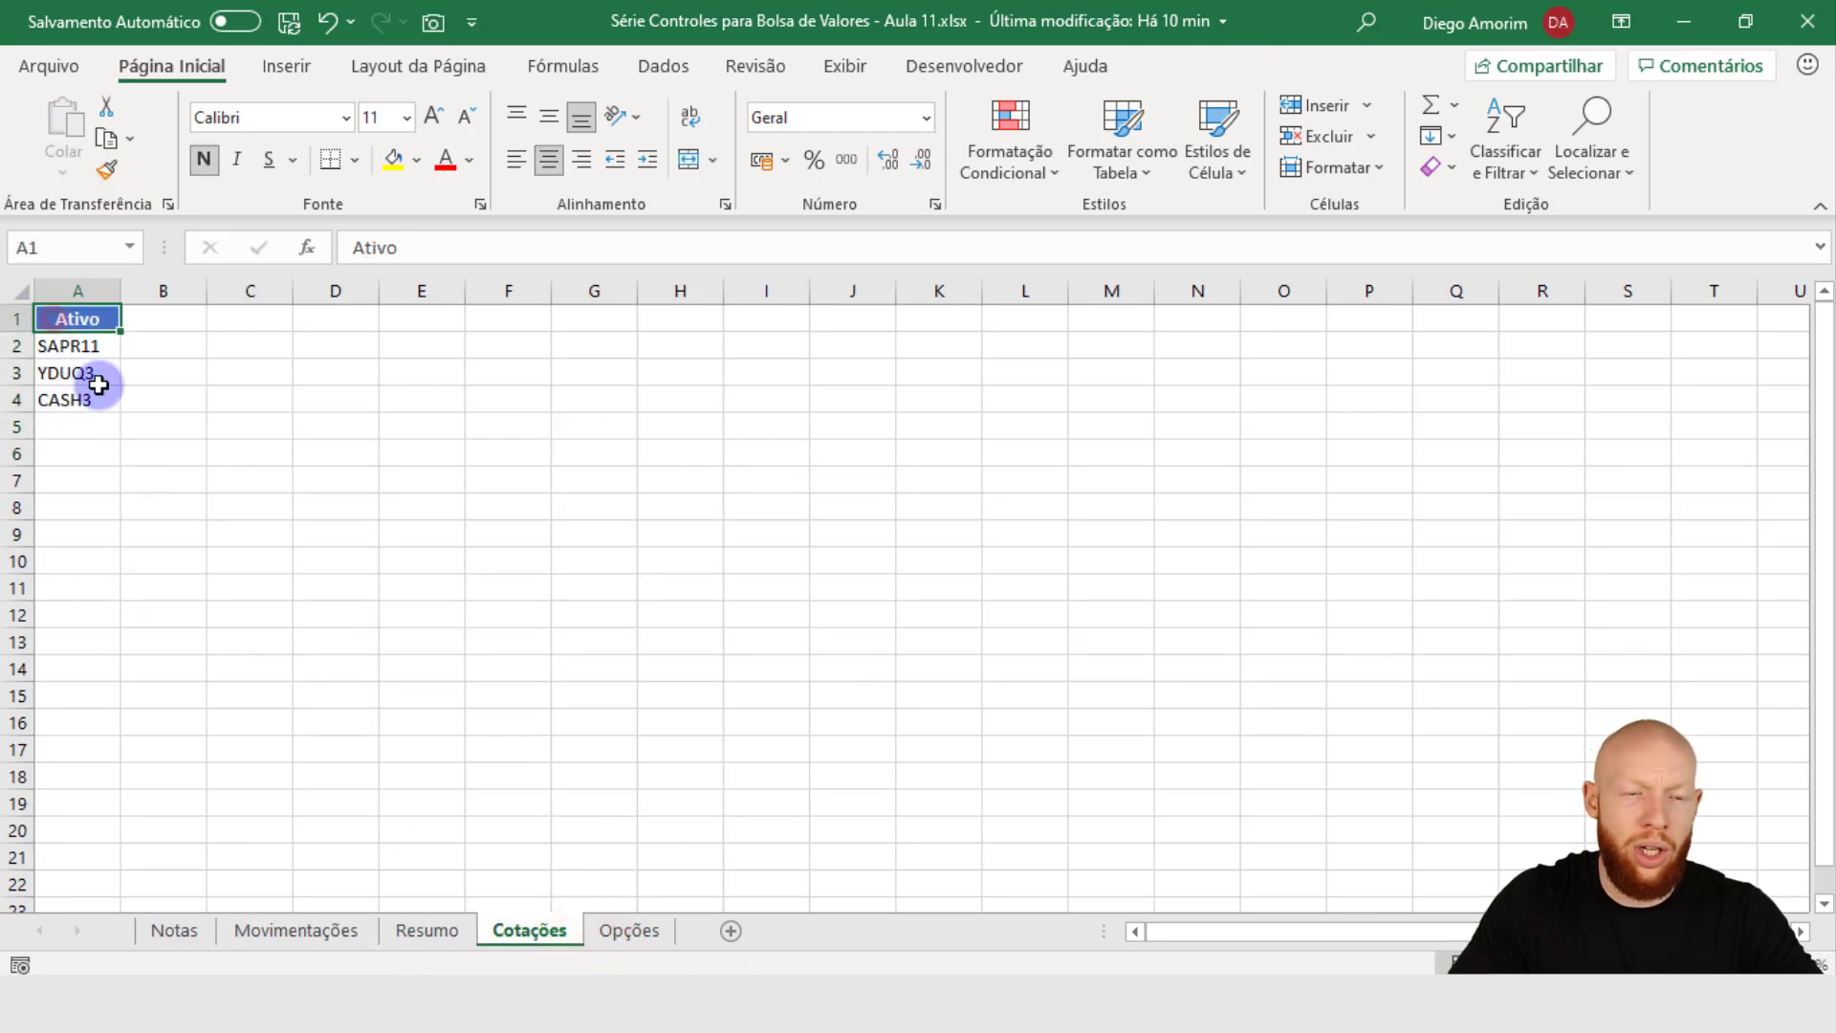
Step: Center all of column A horizontally on the Cotações sheet
{"action": "left_click", "coordinate": [91, 288]}
{"action": "left_click", "coordinate": [549, 159]}
{"action": "left_click_drag", "start_coordinate": [180, 422], "coordinate": [180, 473]}
{"action": "left_click", "coordinate": [180, 423]}
Step: Duplicate the formatted Ativo header into B1 and replace its text with Cotação
{"action": "left_click", "coordinate": [163, 319]}
{"action": "left_click", "coordinate": [82, 319]}
{"action": "key", "text": "ctrl+c"}
{"action": "key", "text": "Right"}
{"action": "key", "text": "ctrl+v"}
{"action": "key", "text": "Escape"}
{"action": "type", "text": "Cotação"}
{"action": "key", "text": "Return"}
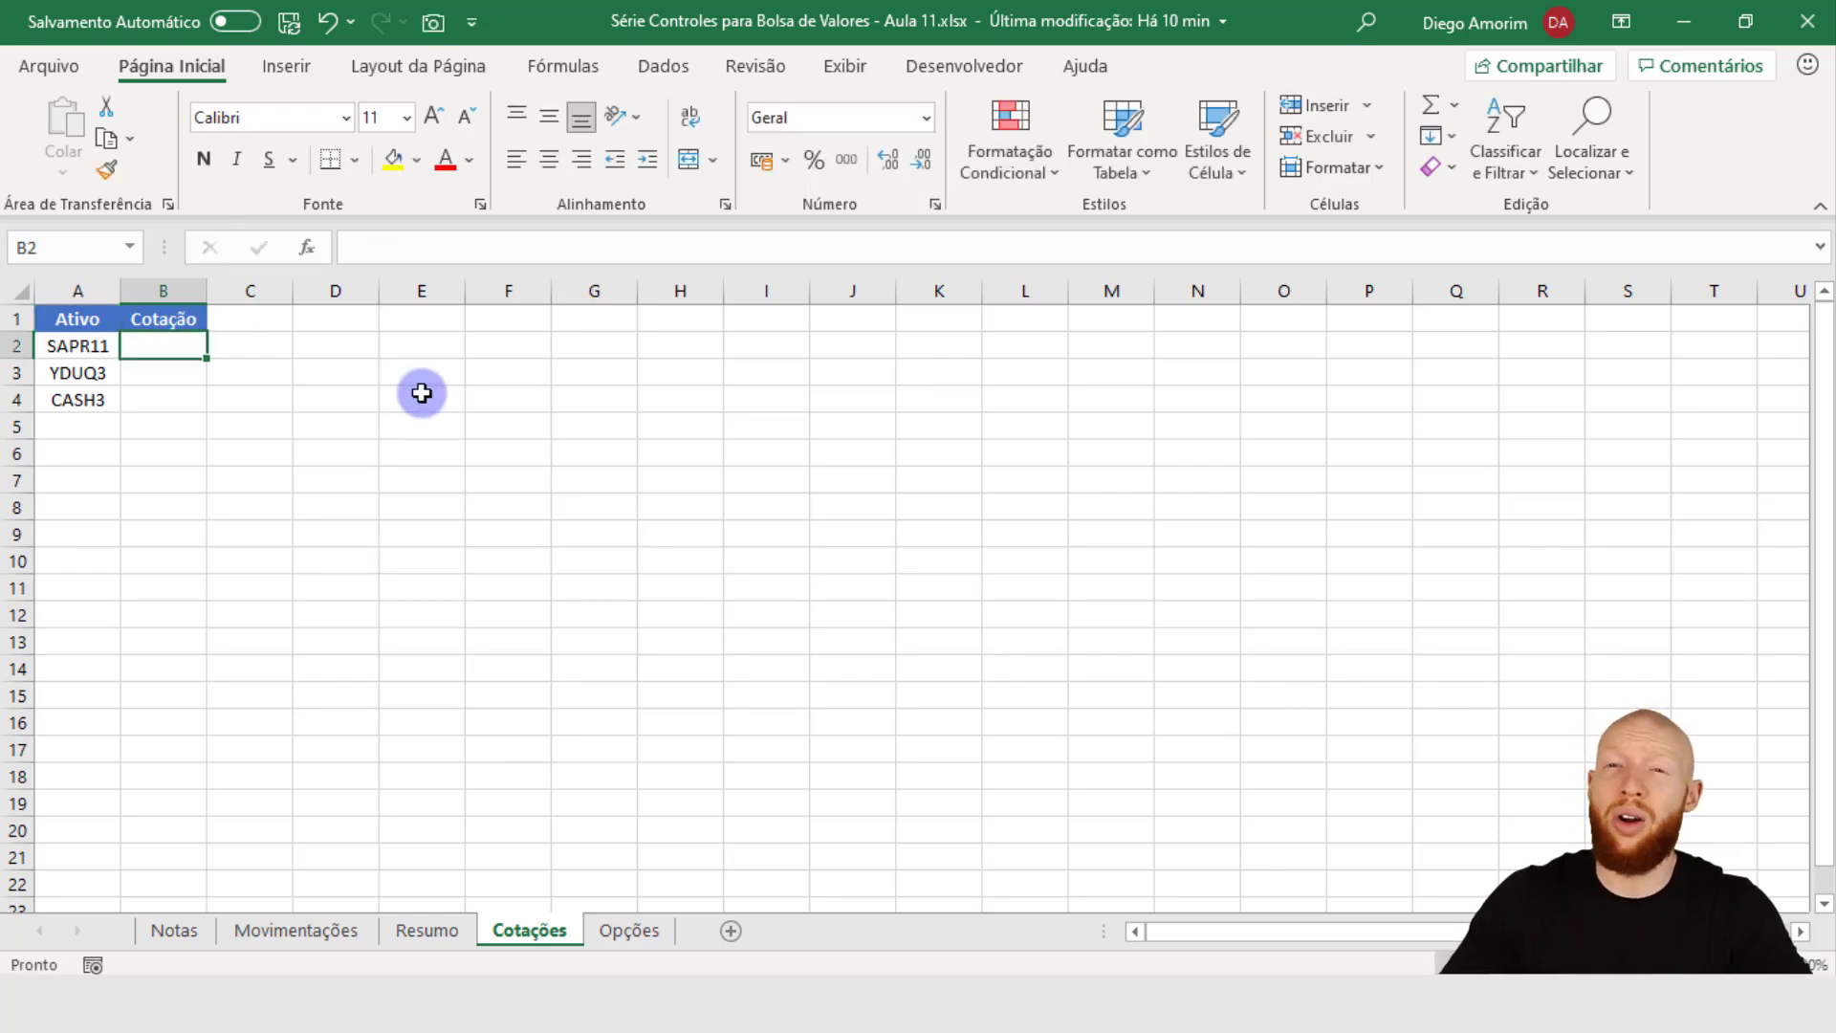
Step: Enter a HISTÓRICODEAÇÕES formula in B2 using ticker A2 and HOJE() as the start date
{"action": "scroll", "coordinate": [904, 595], "scroll_direction": "up", "scroll_amount": 4}
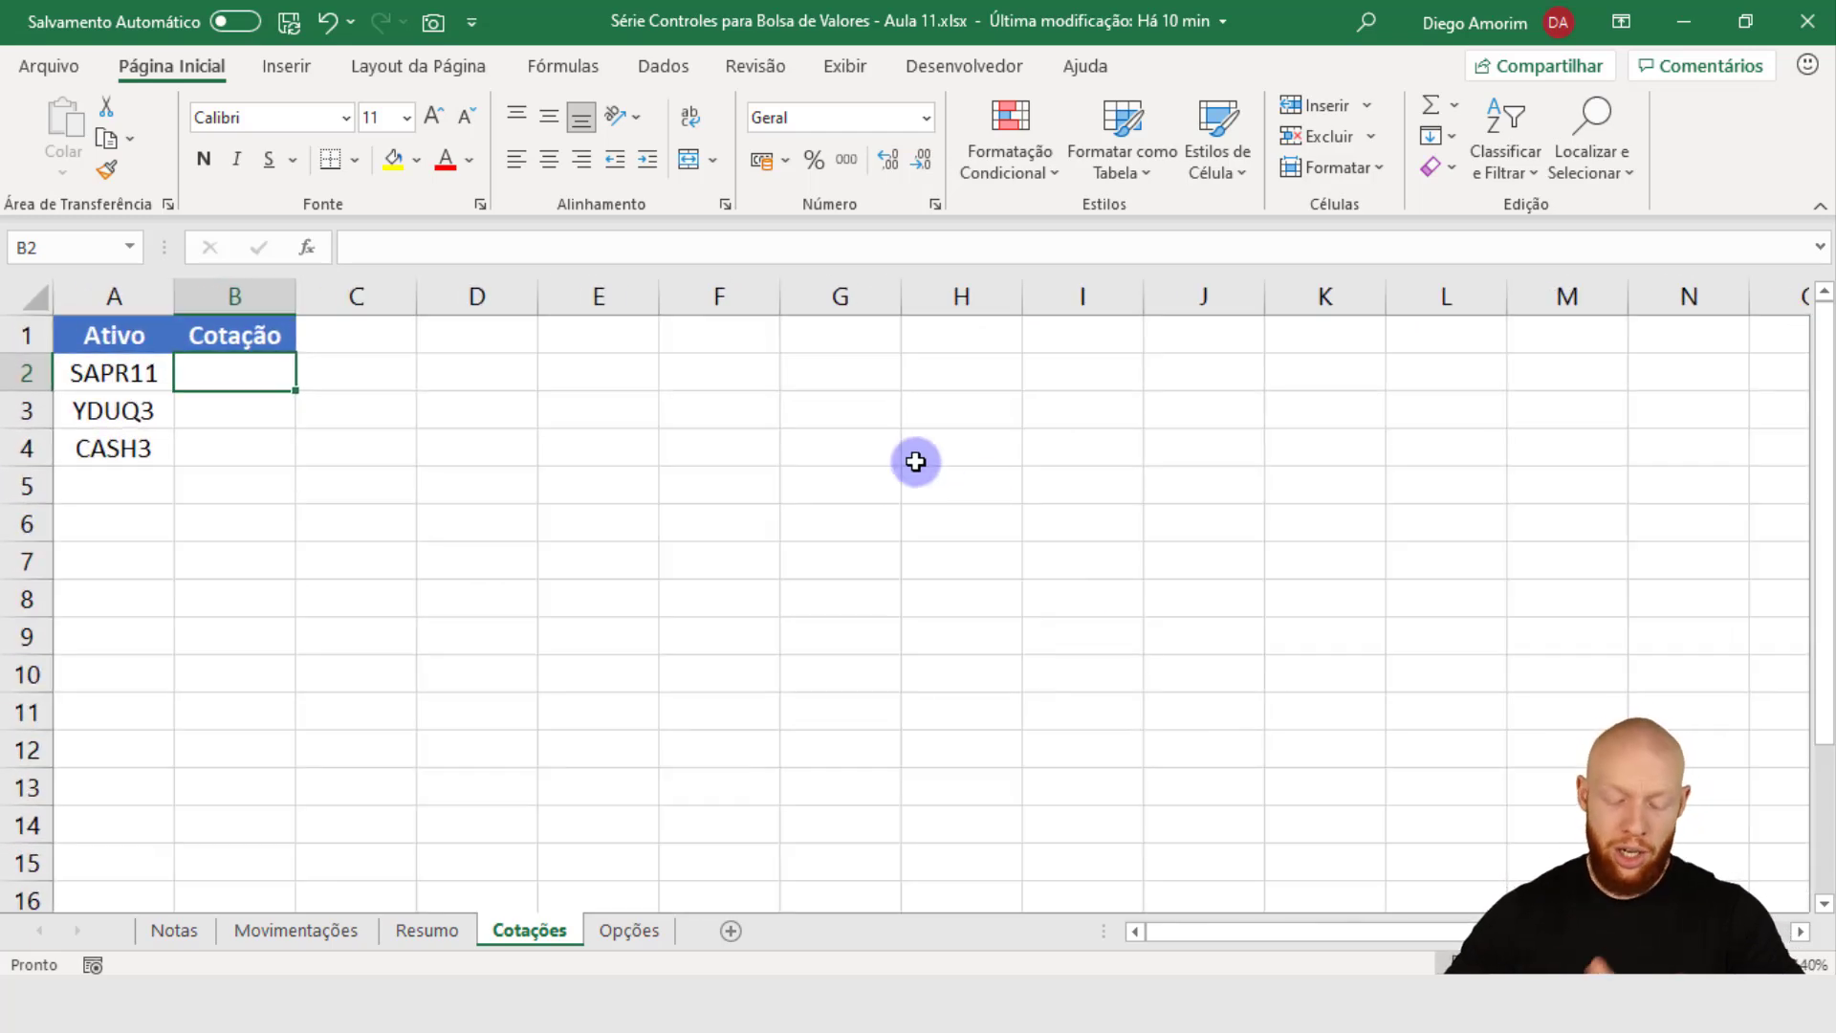
{"action": "type", "text": "=hist"}
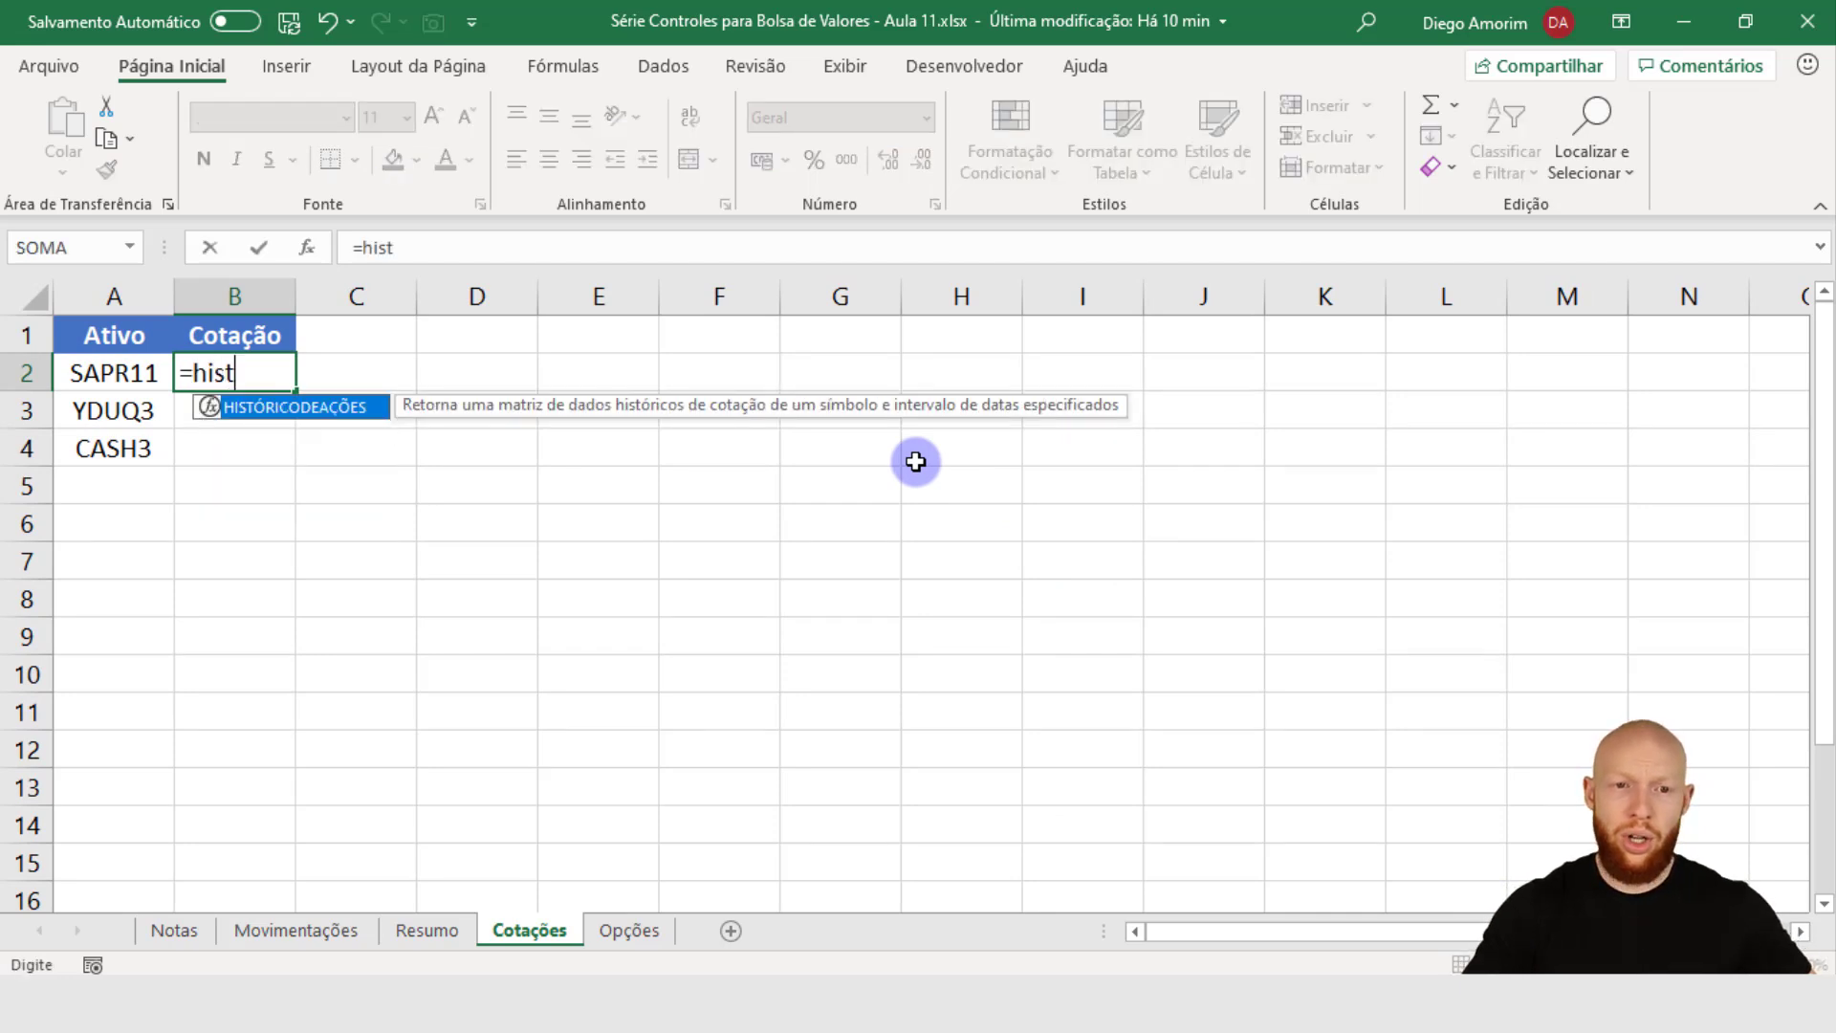
{"action": "key", "text": "Tab"}
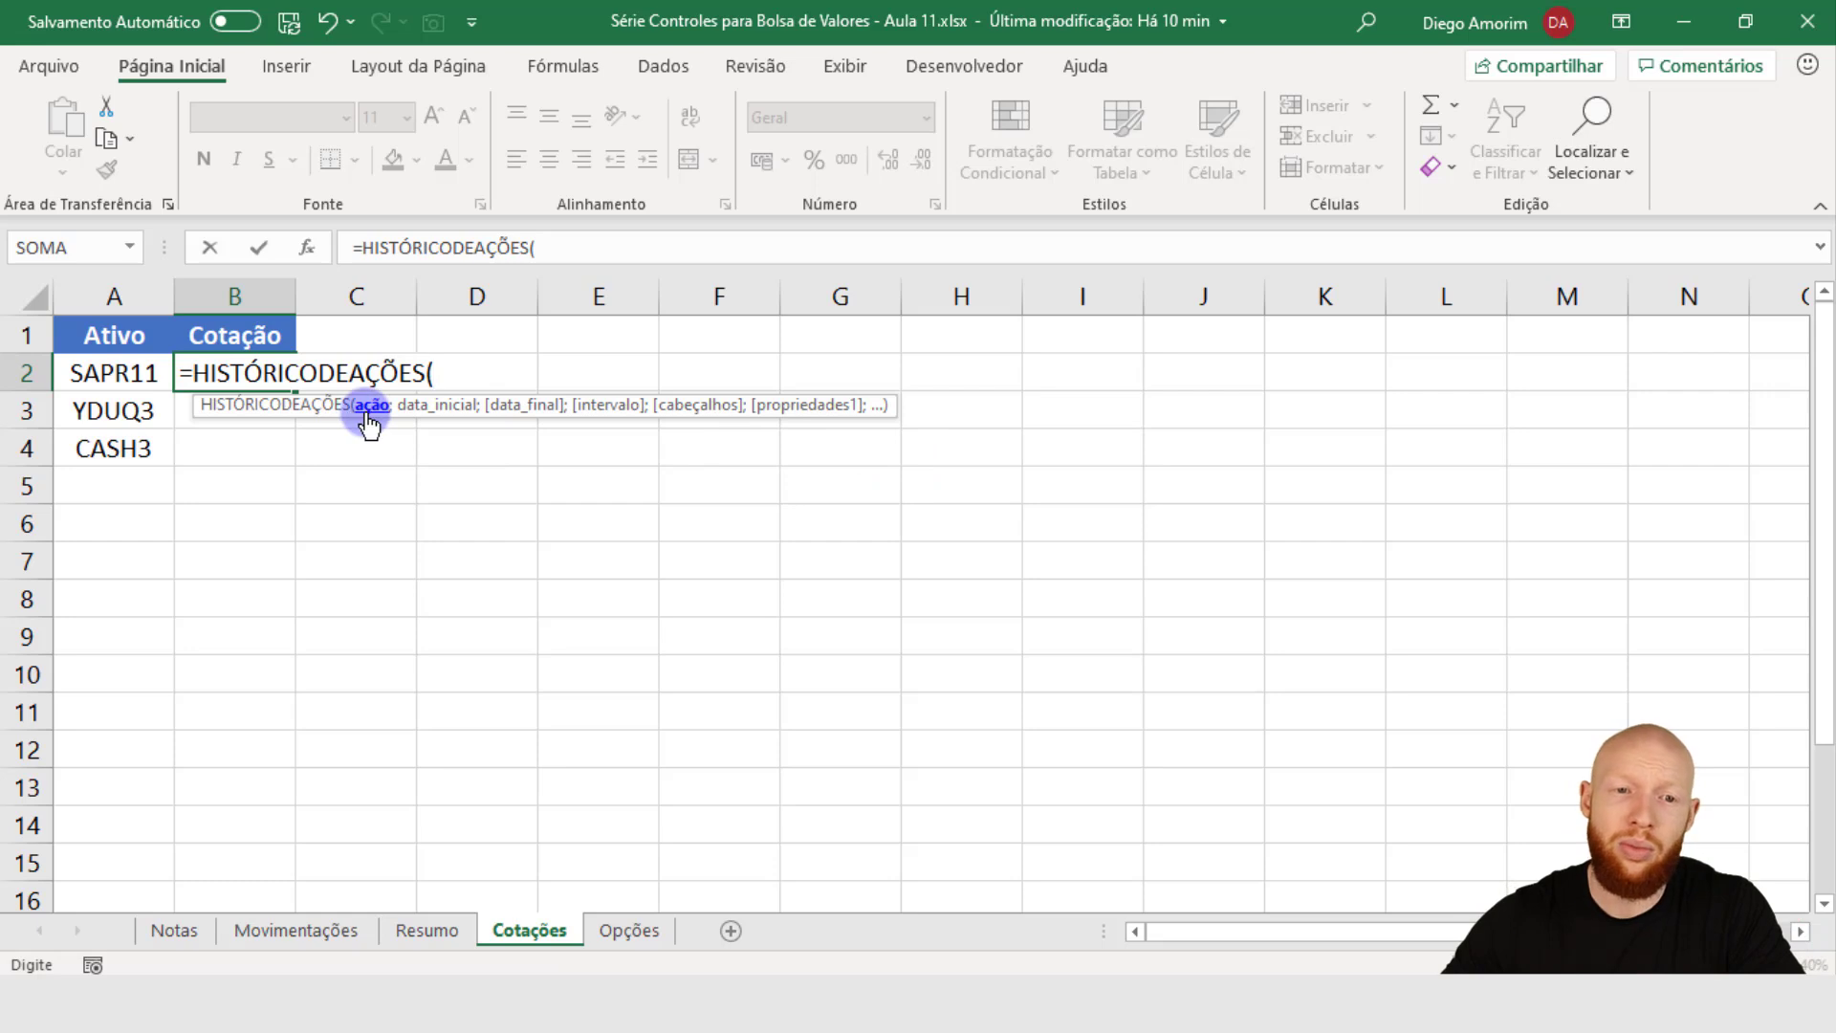
{"action": "left_click", "coordinate": [113, 373]}
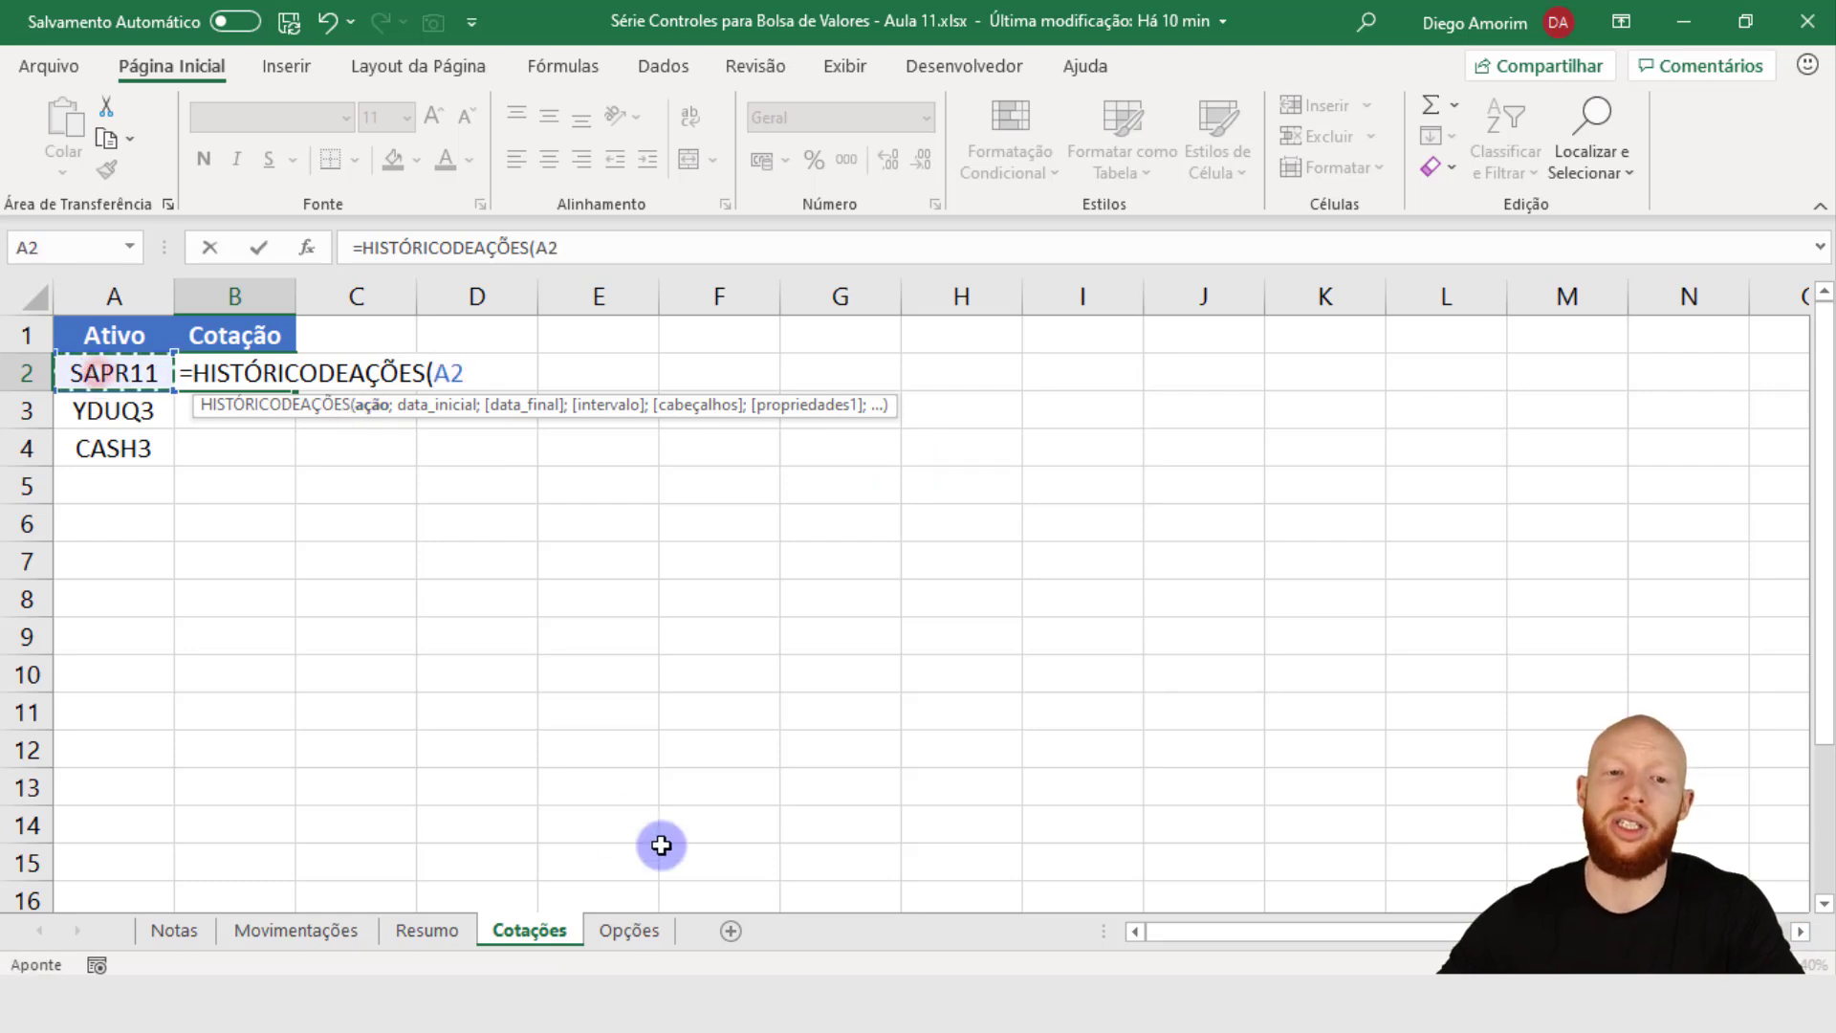
{"action": "type", "text": ";"}
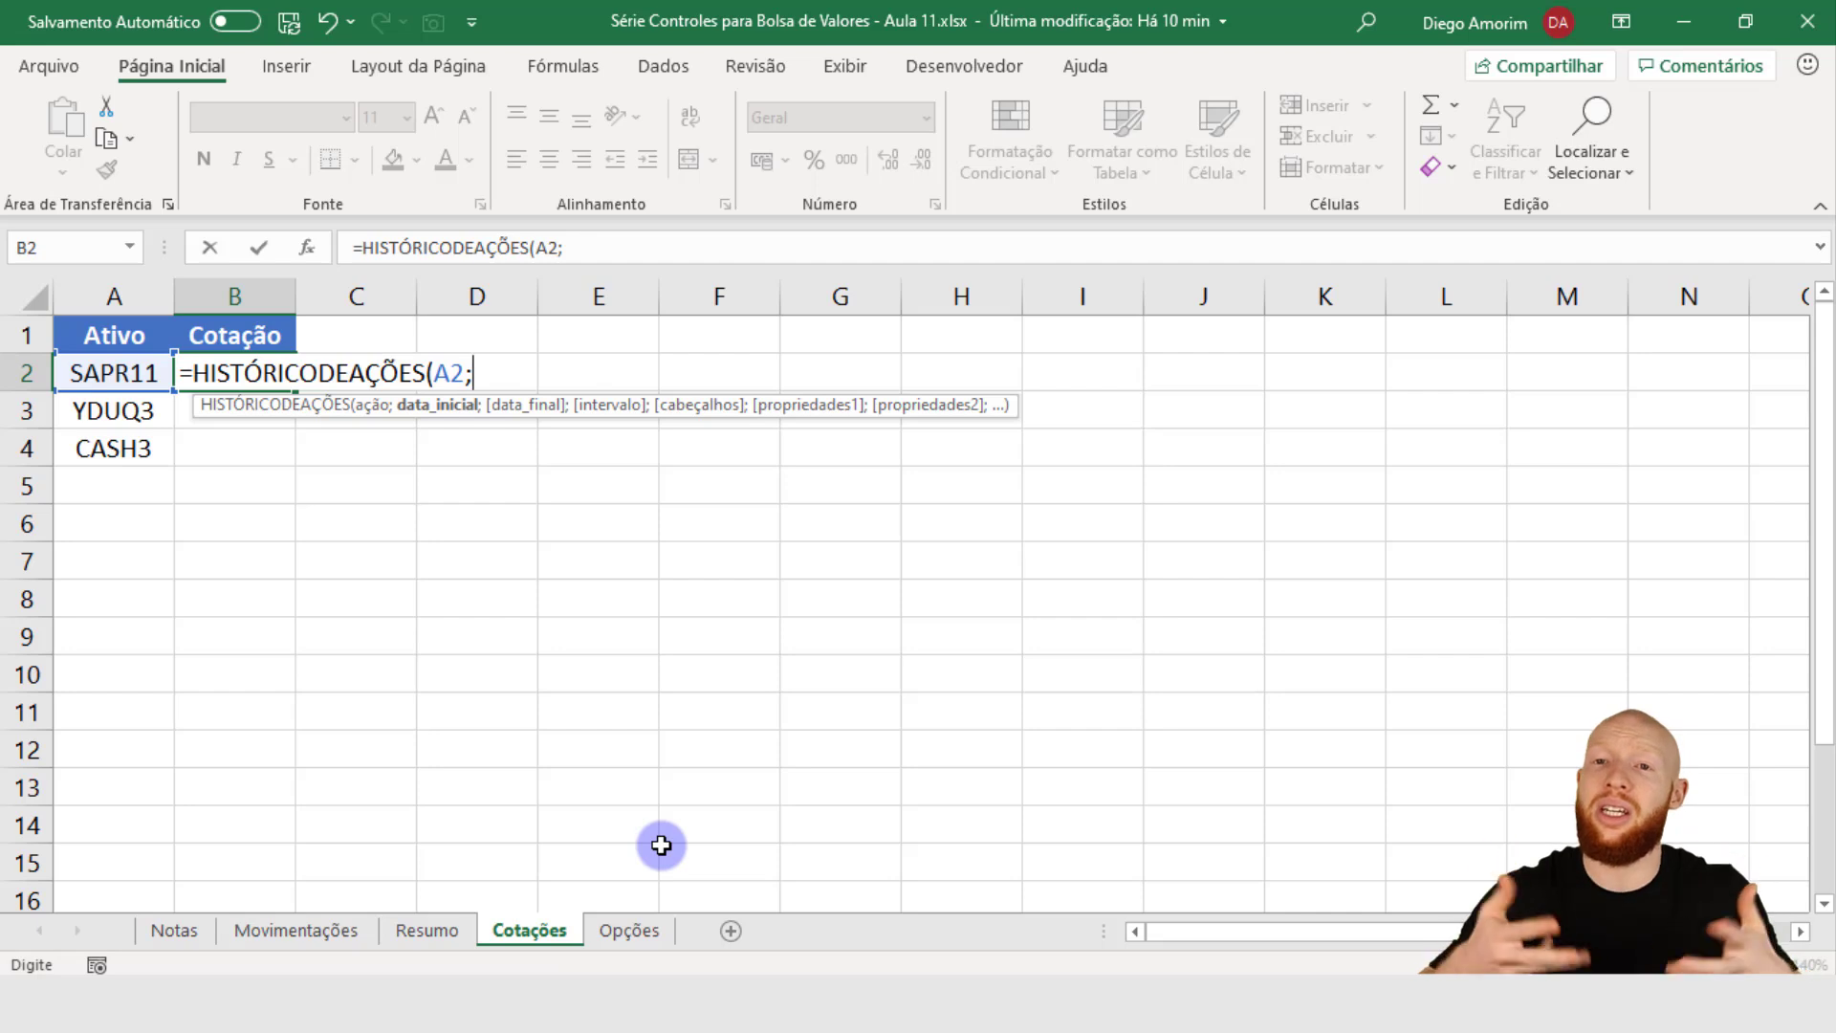
{"action": "type", "text": "hoje()"}
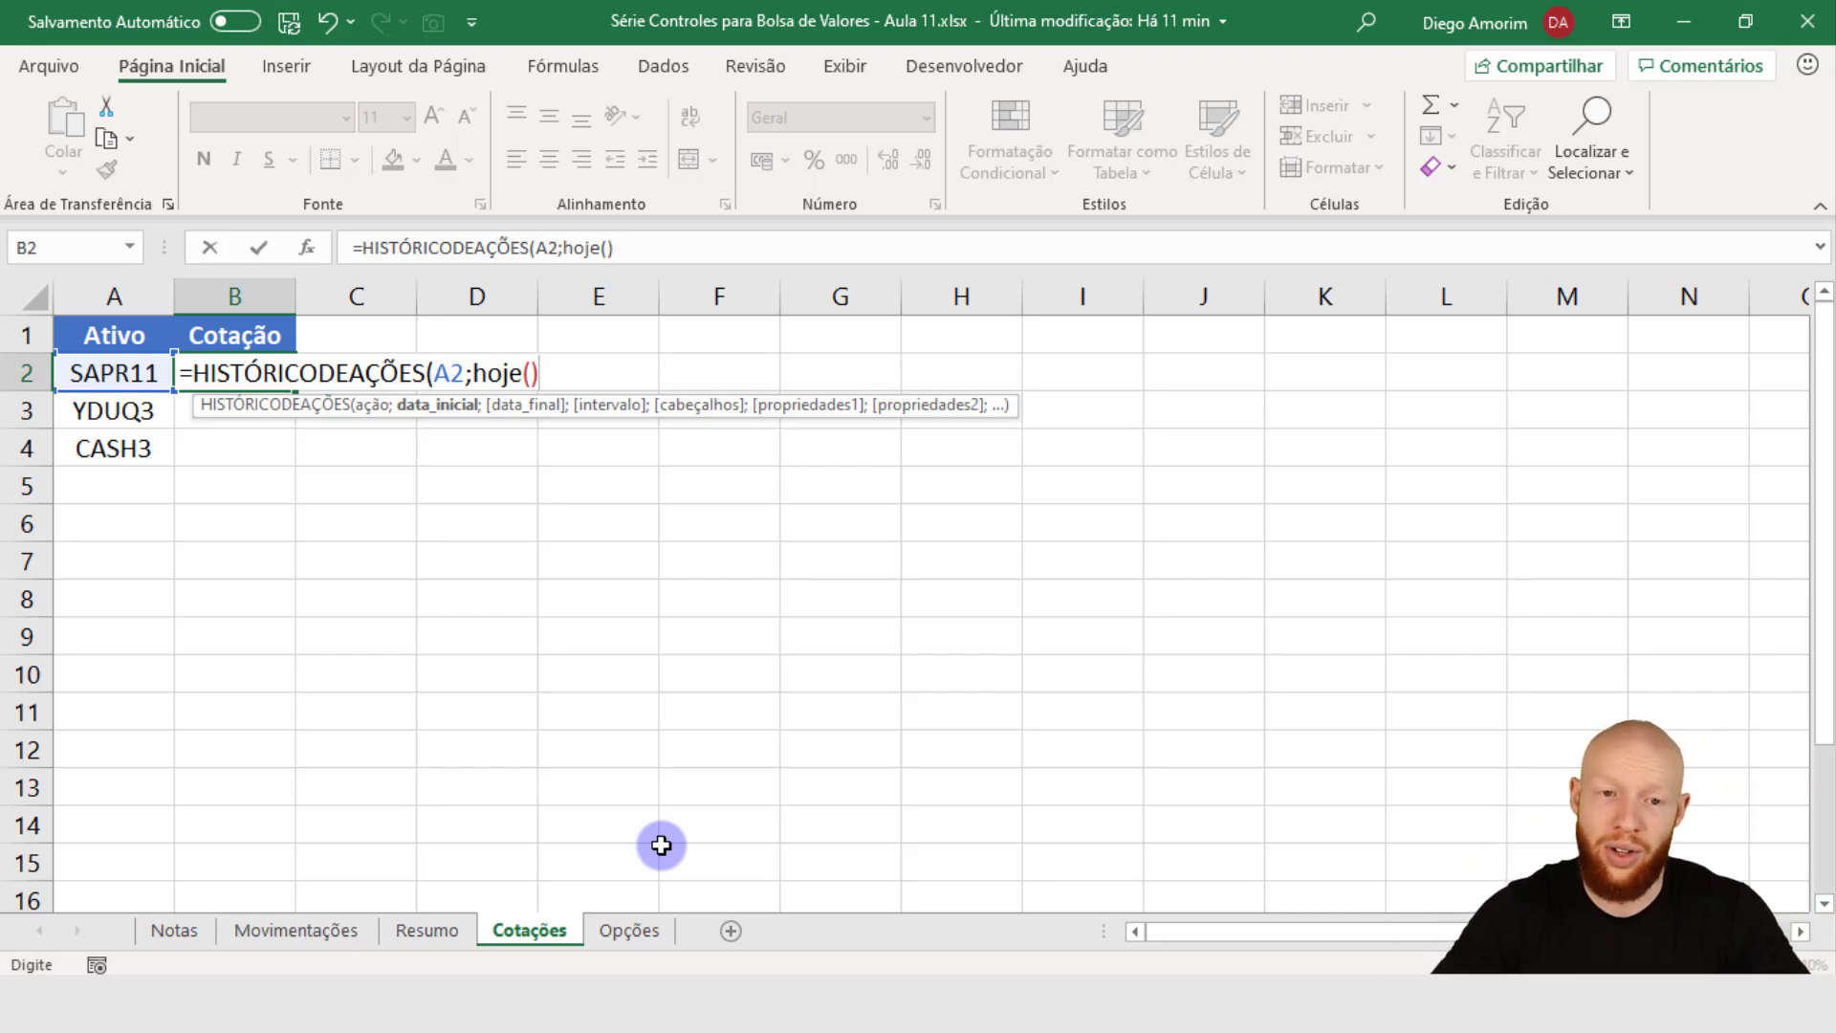
{"action": "type", "text": ")"}
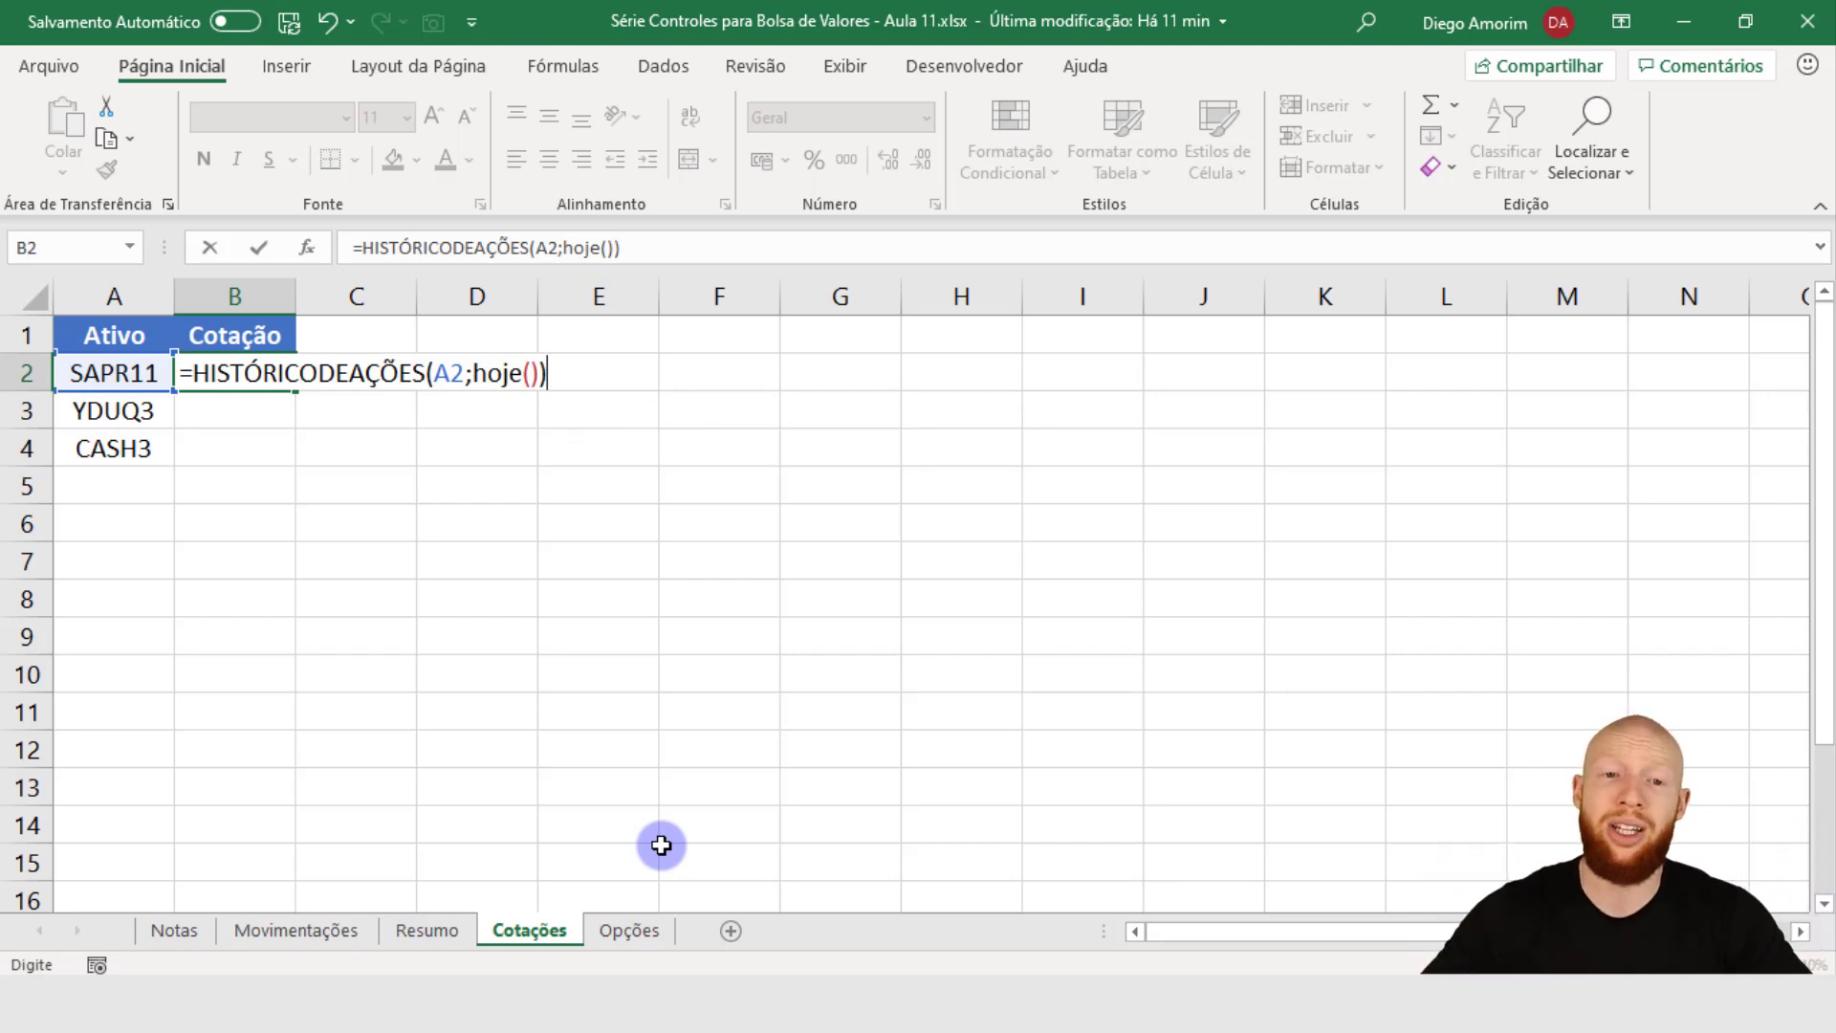
{"action": "key", "text": "Return"}
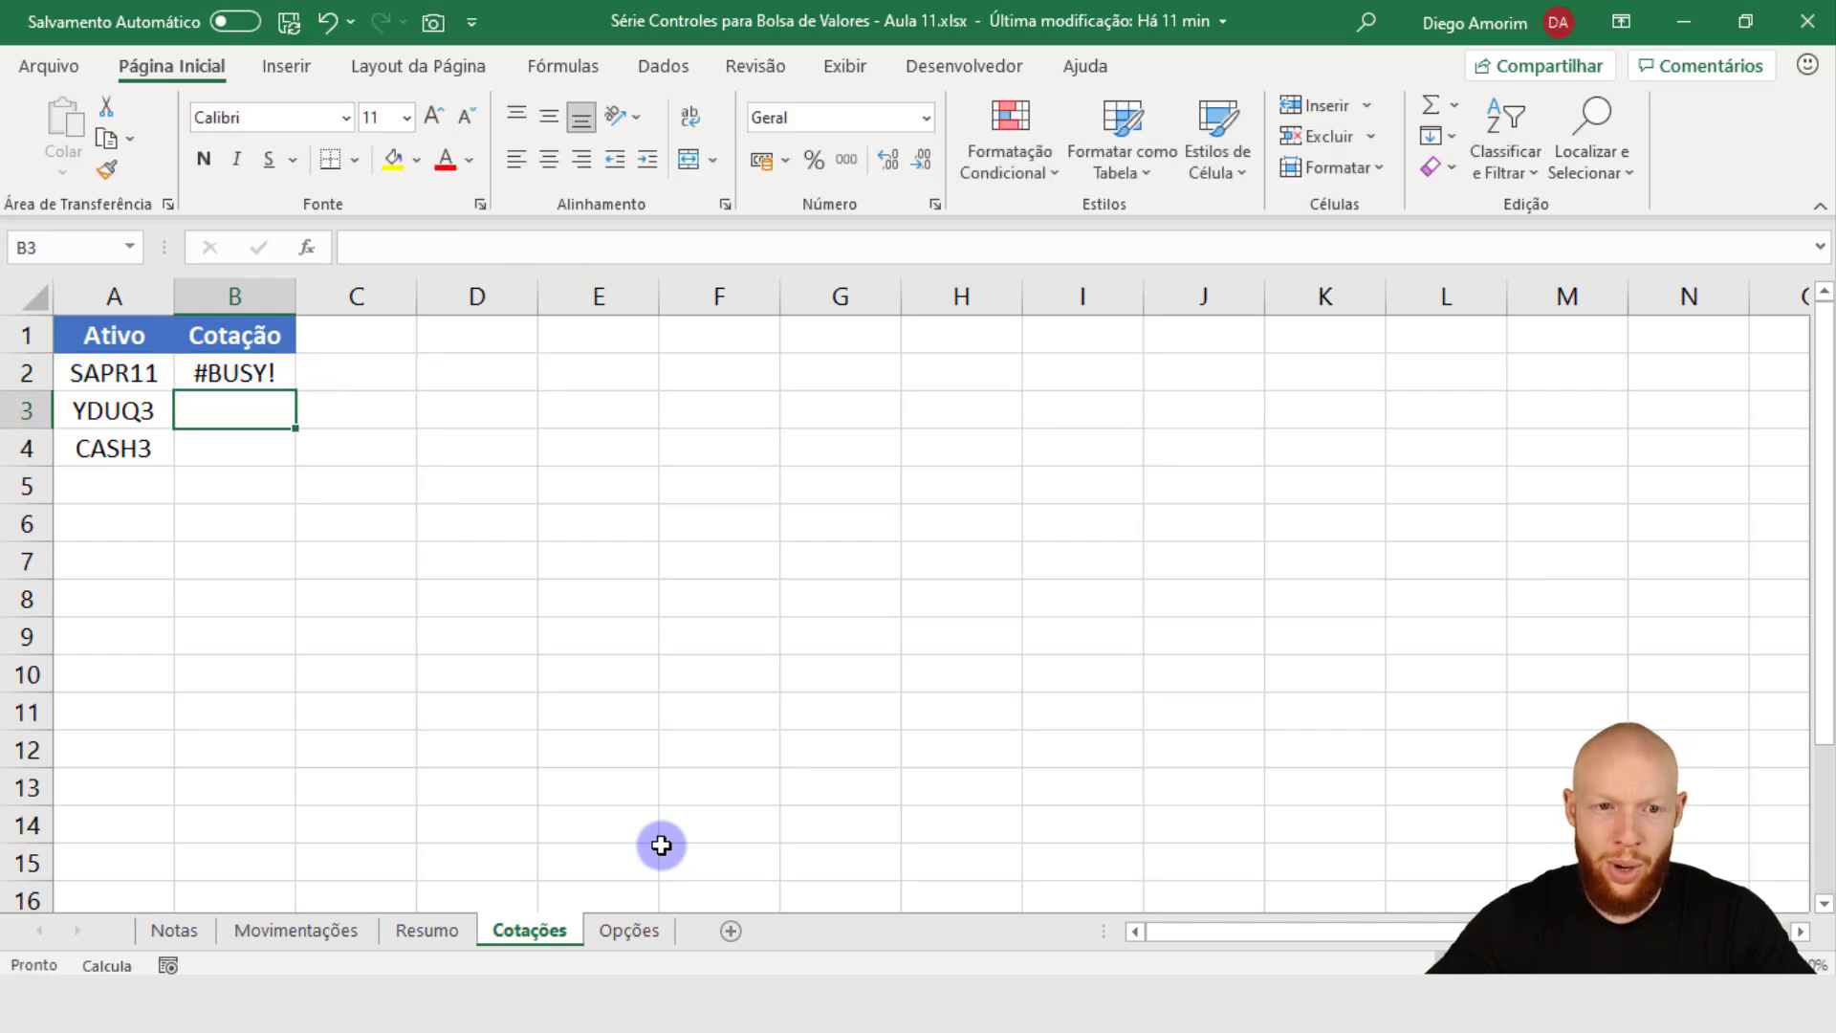
{"action": "key", "text": "Up"}
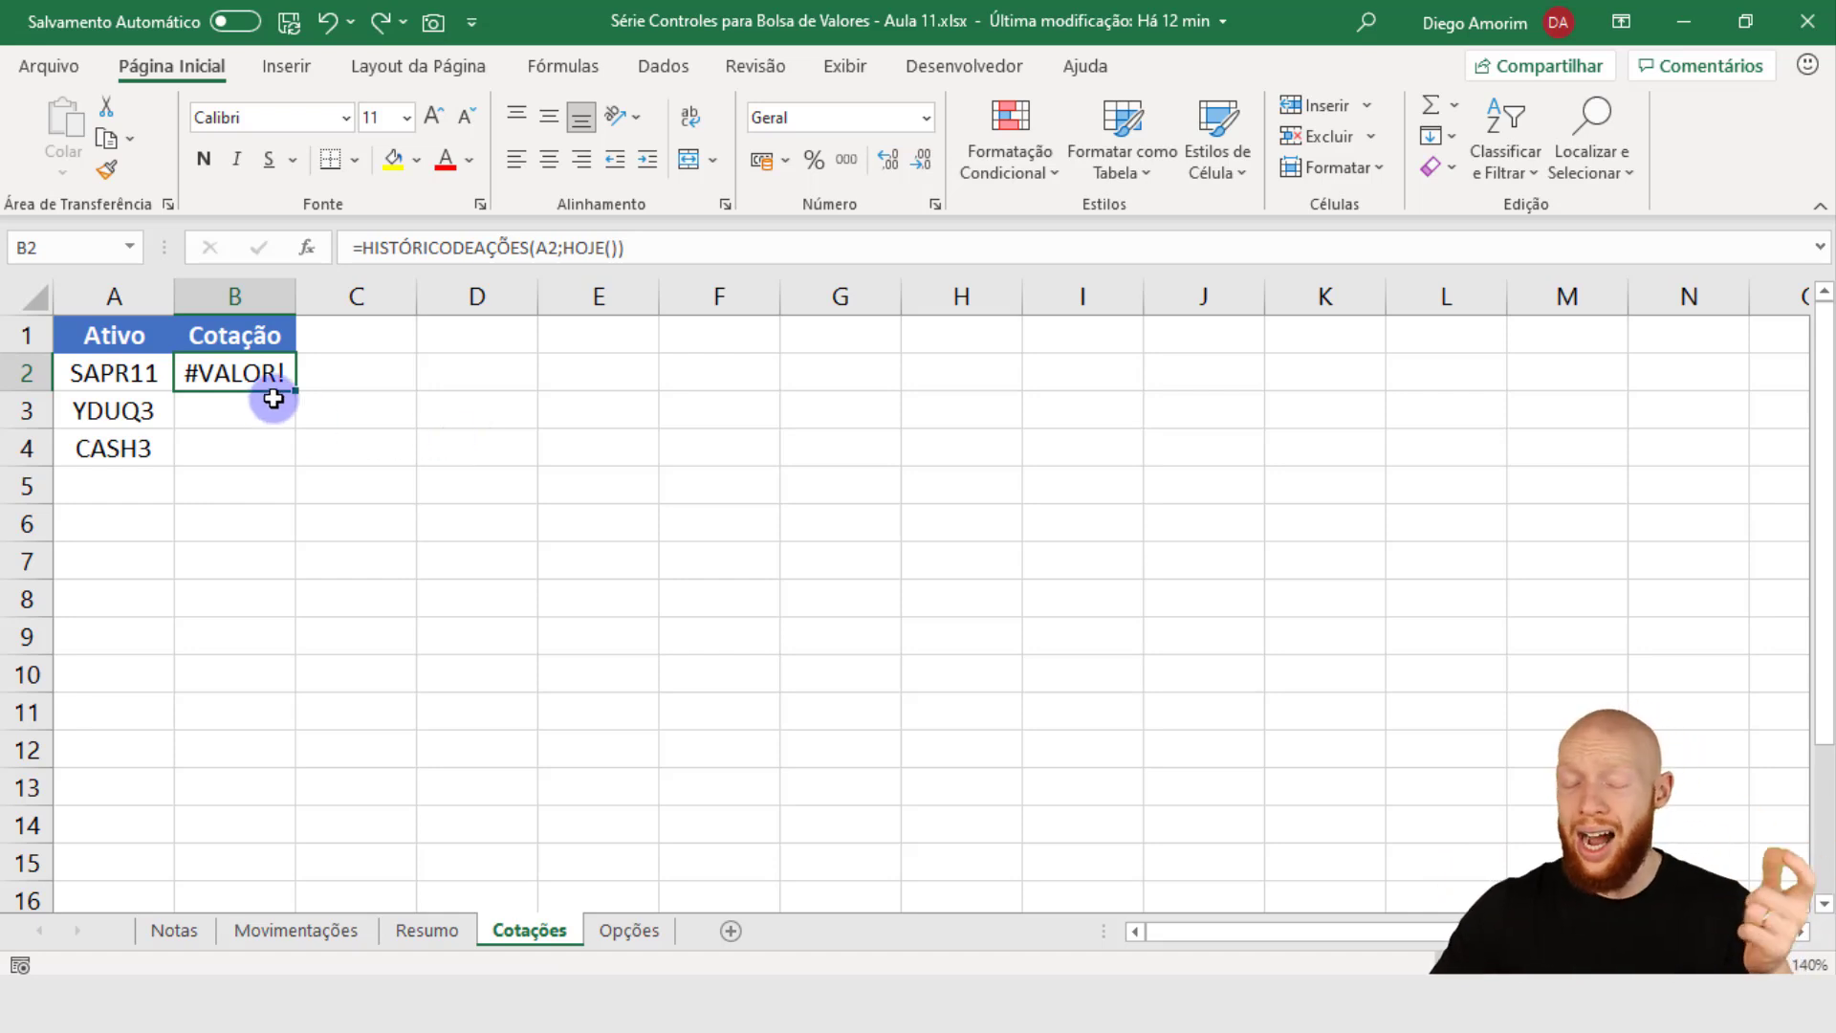
Step: Change the start date in B2's HISTÓRICODEAÇÕES formula to HOJE()-3
{"action": "left_click", "coordinate": [111, 372]}
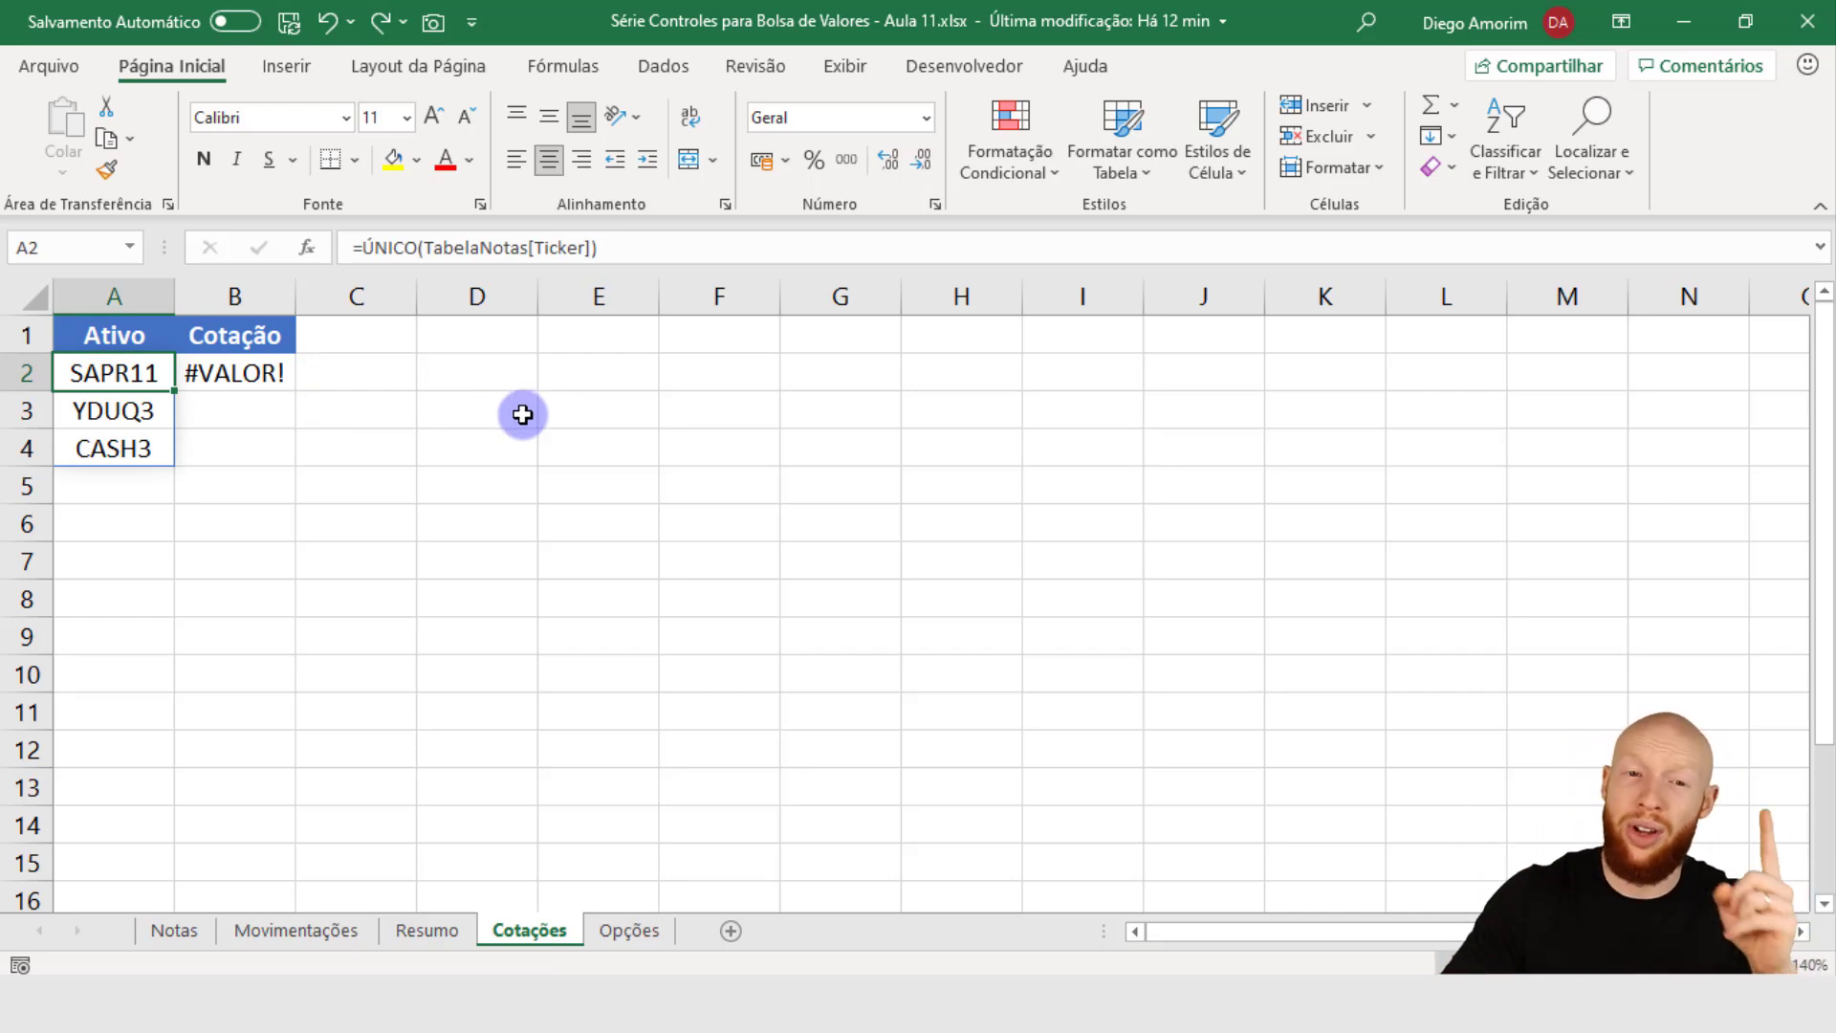
{"action": "left_click", "coordinate": [264, 376]}
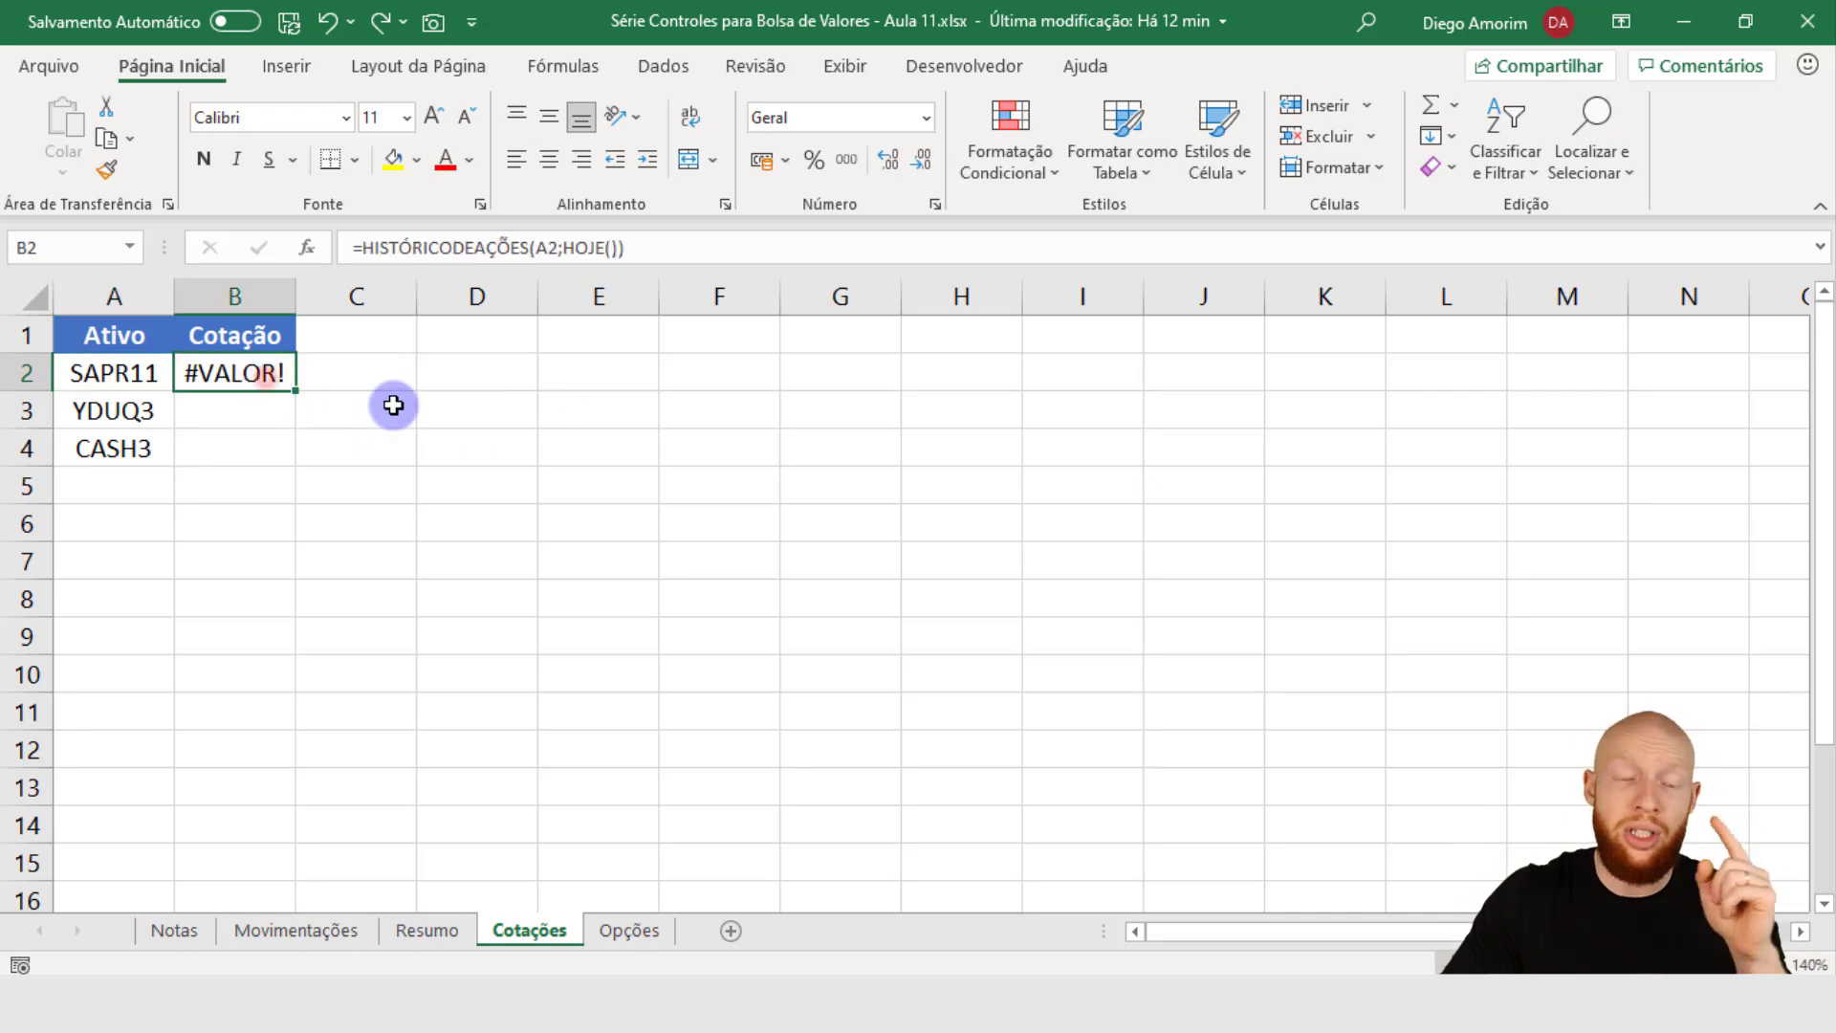
{"action": "key", "text": "F2"}
{"action": "left_click", "coordinate": [552, 376]}
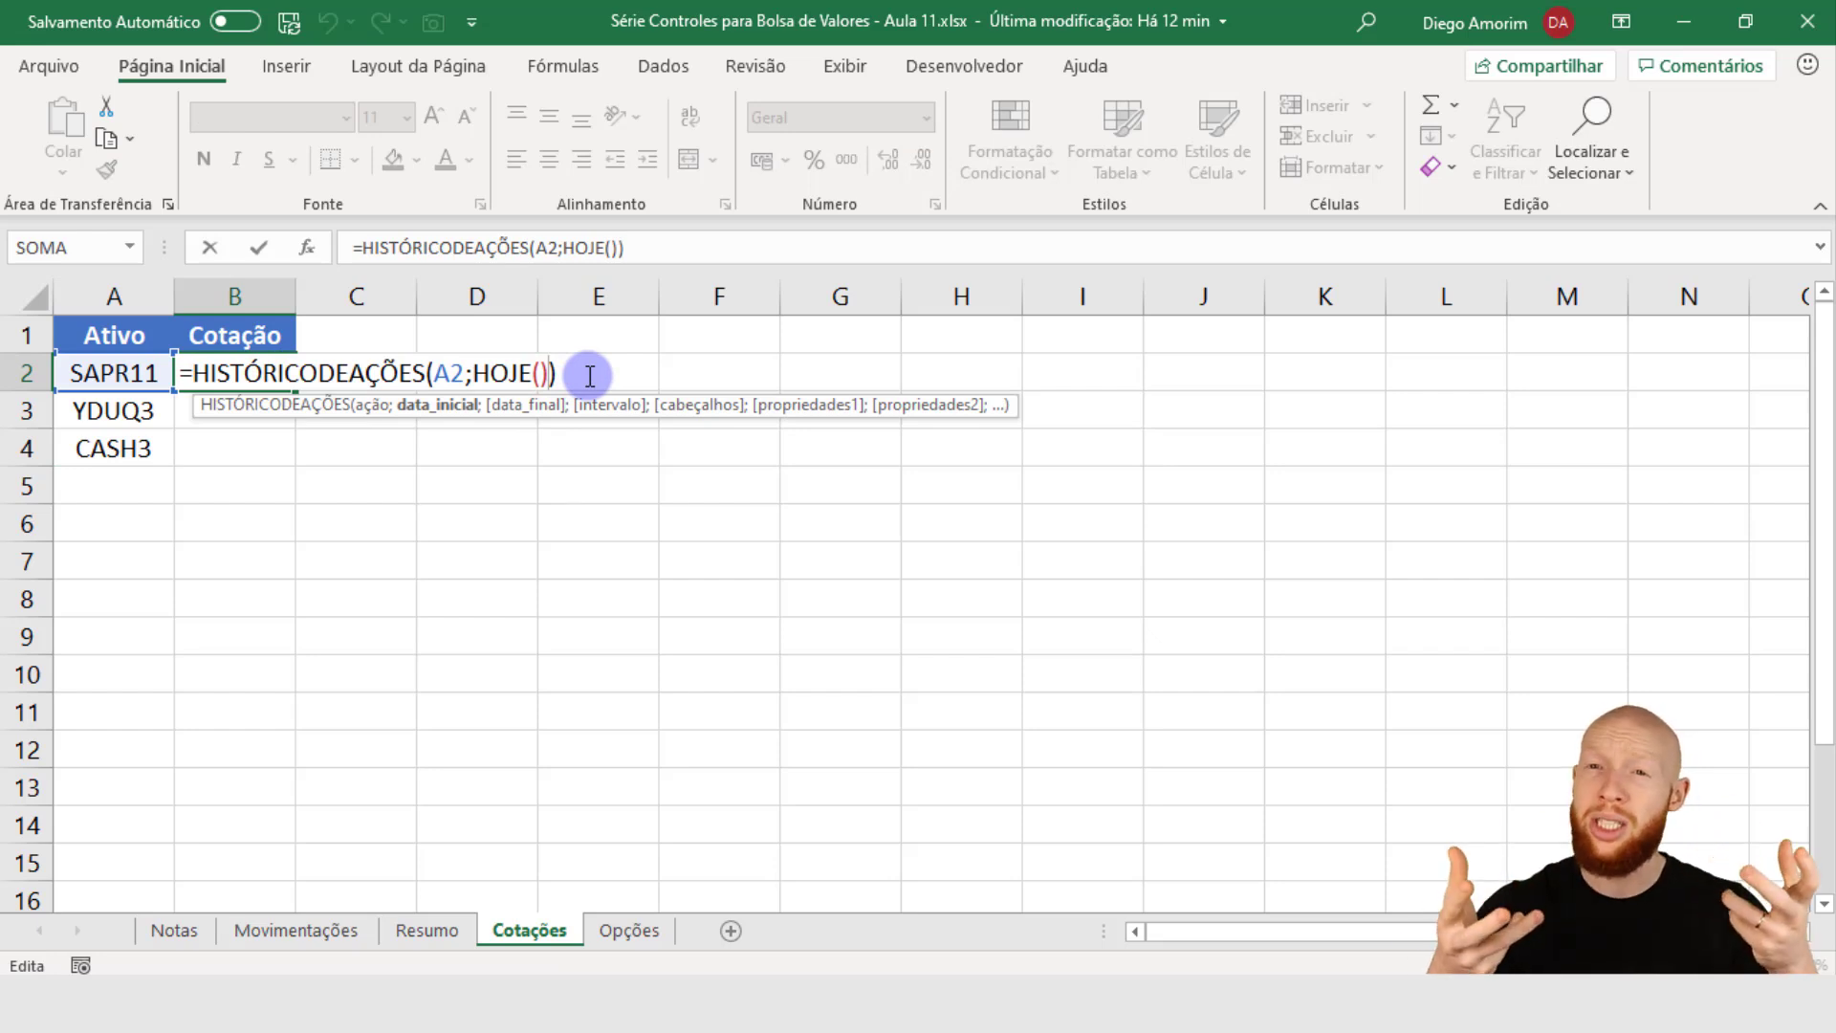
{"action": "type", "text": "-1"}
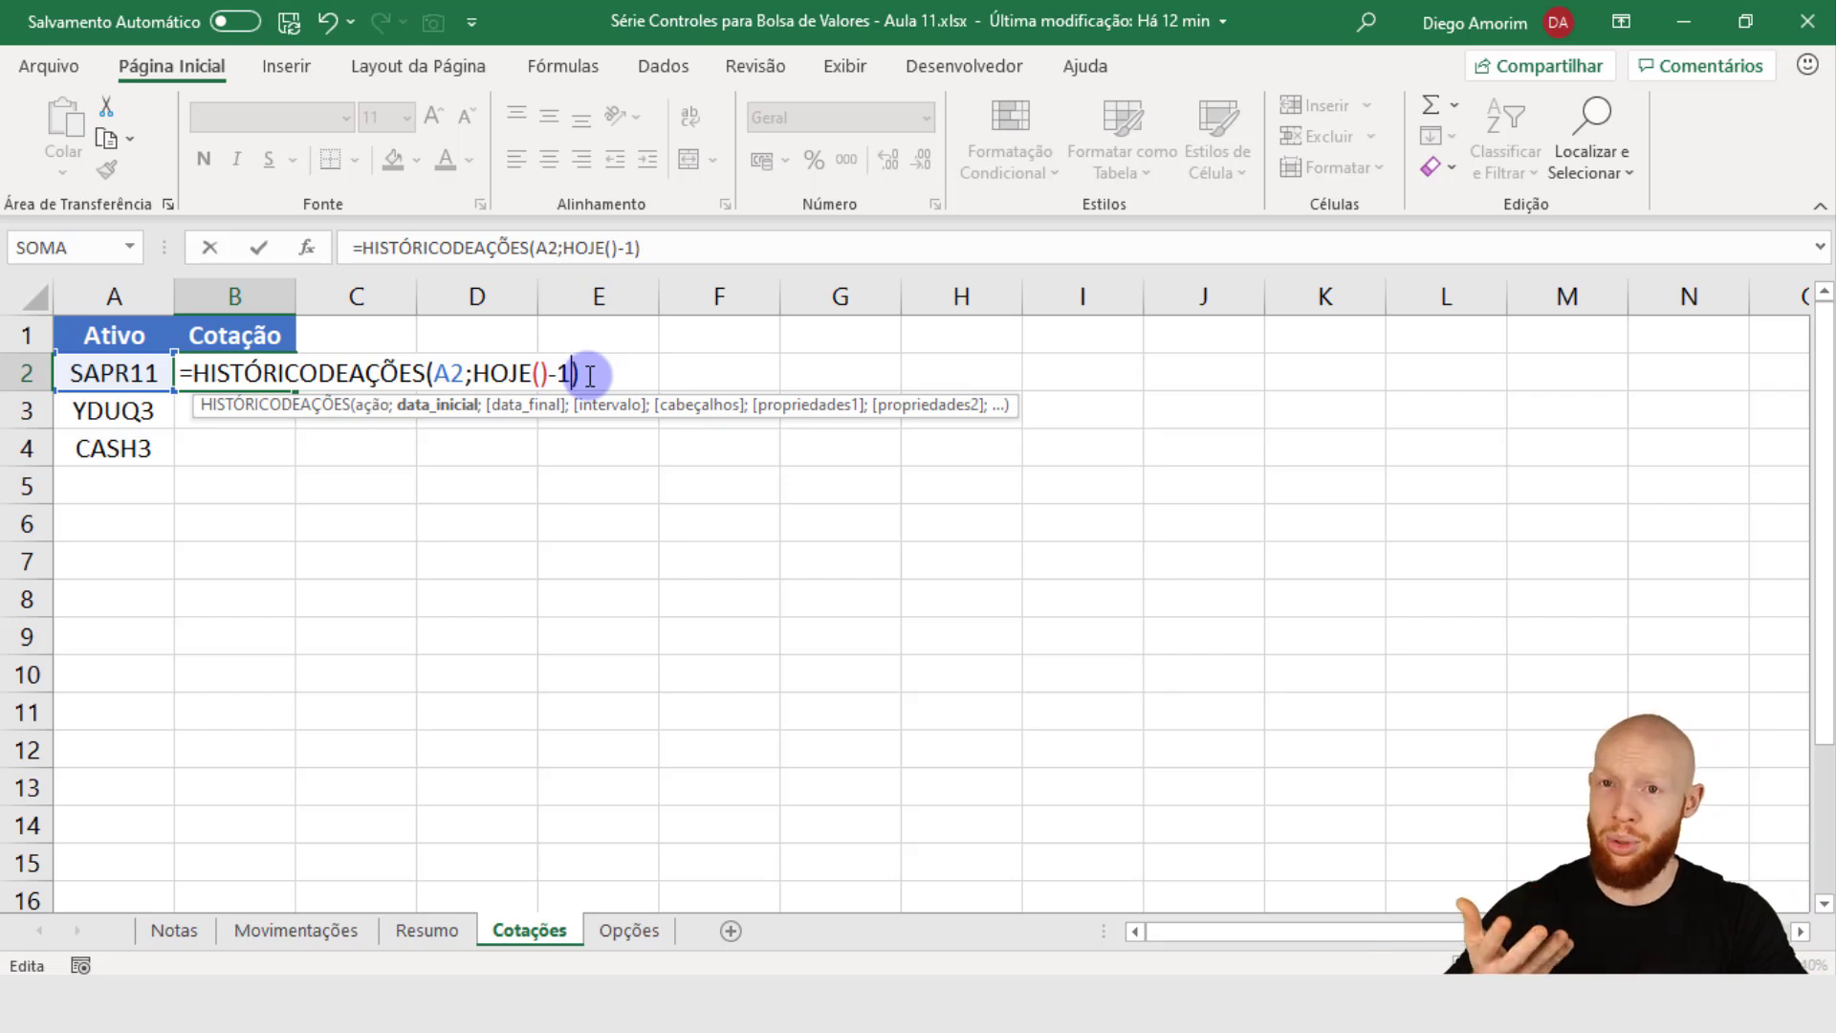
{"action": "key", "text": "BackSpace"}
{"action": "type", "text": "2"}
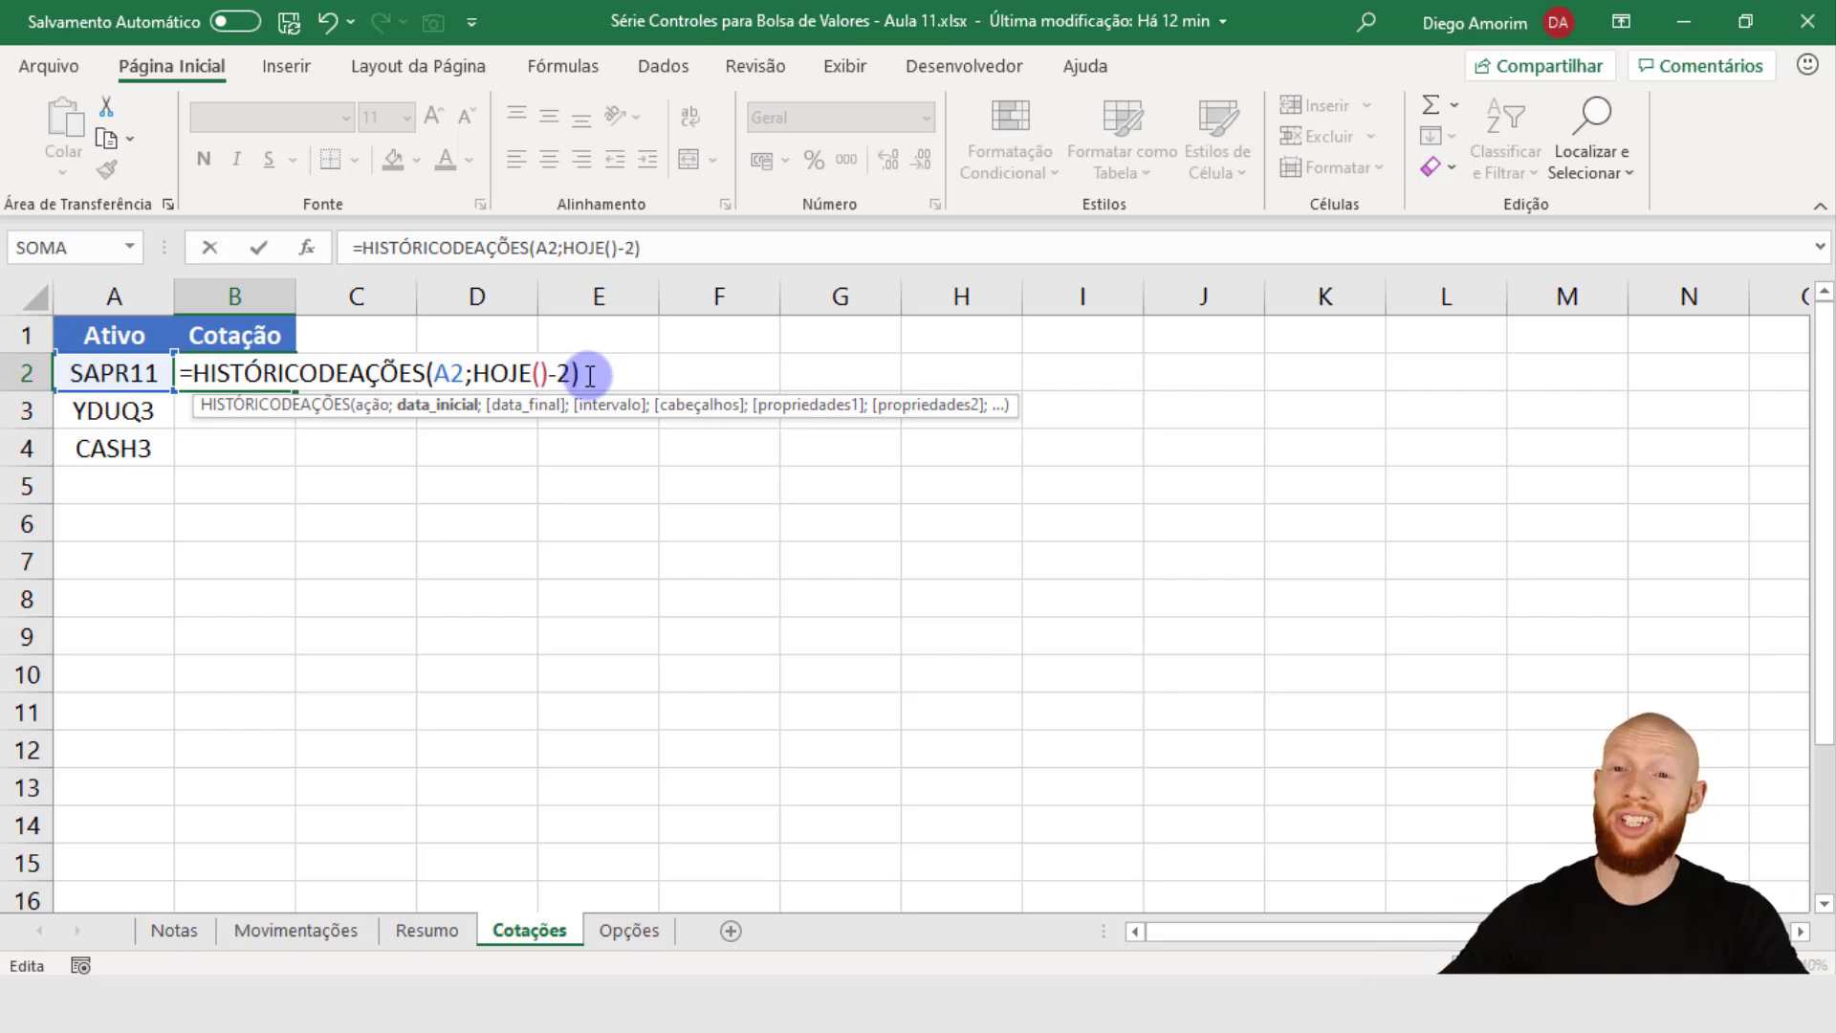
{"action": "key", "text": "BackSpace"}
{"action": "type", "text": "3"}
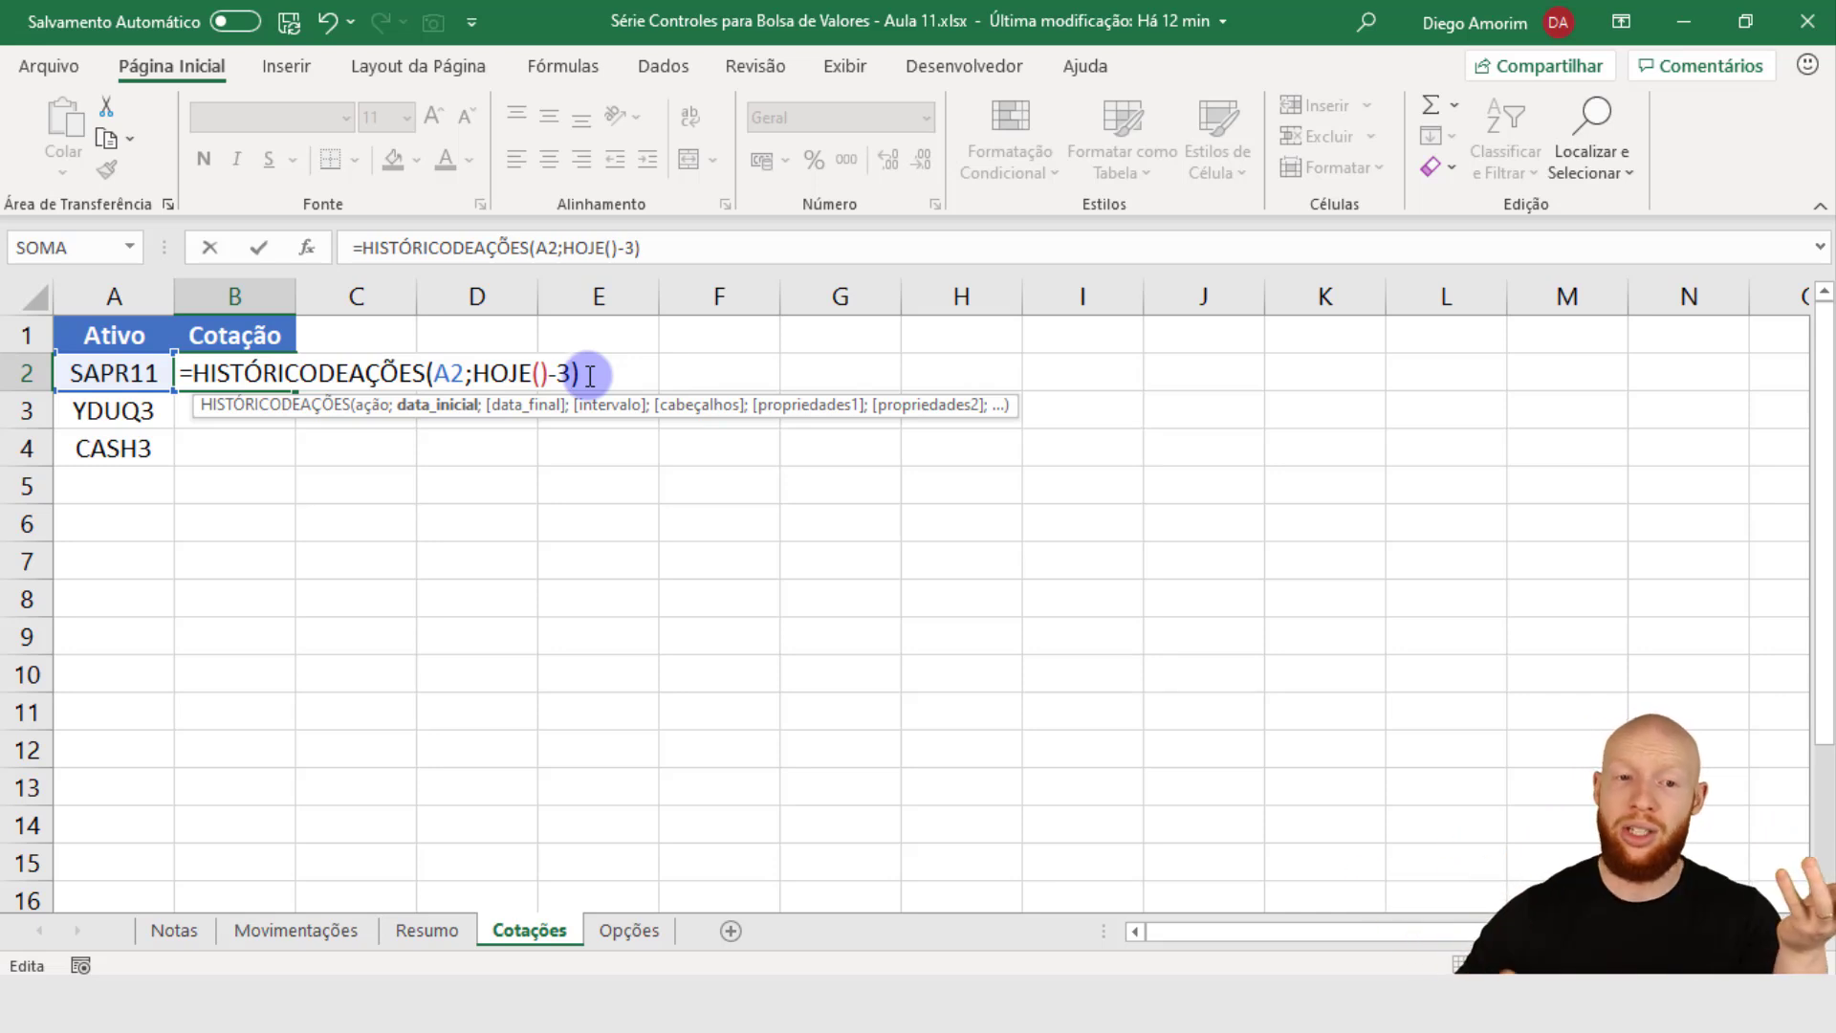
{"action": "key", "text": "Return"}
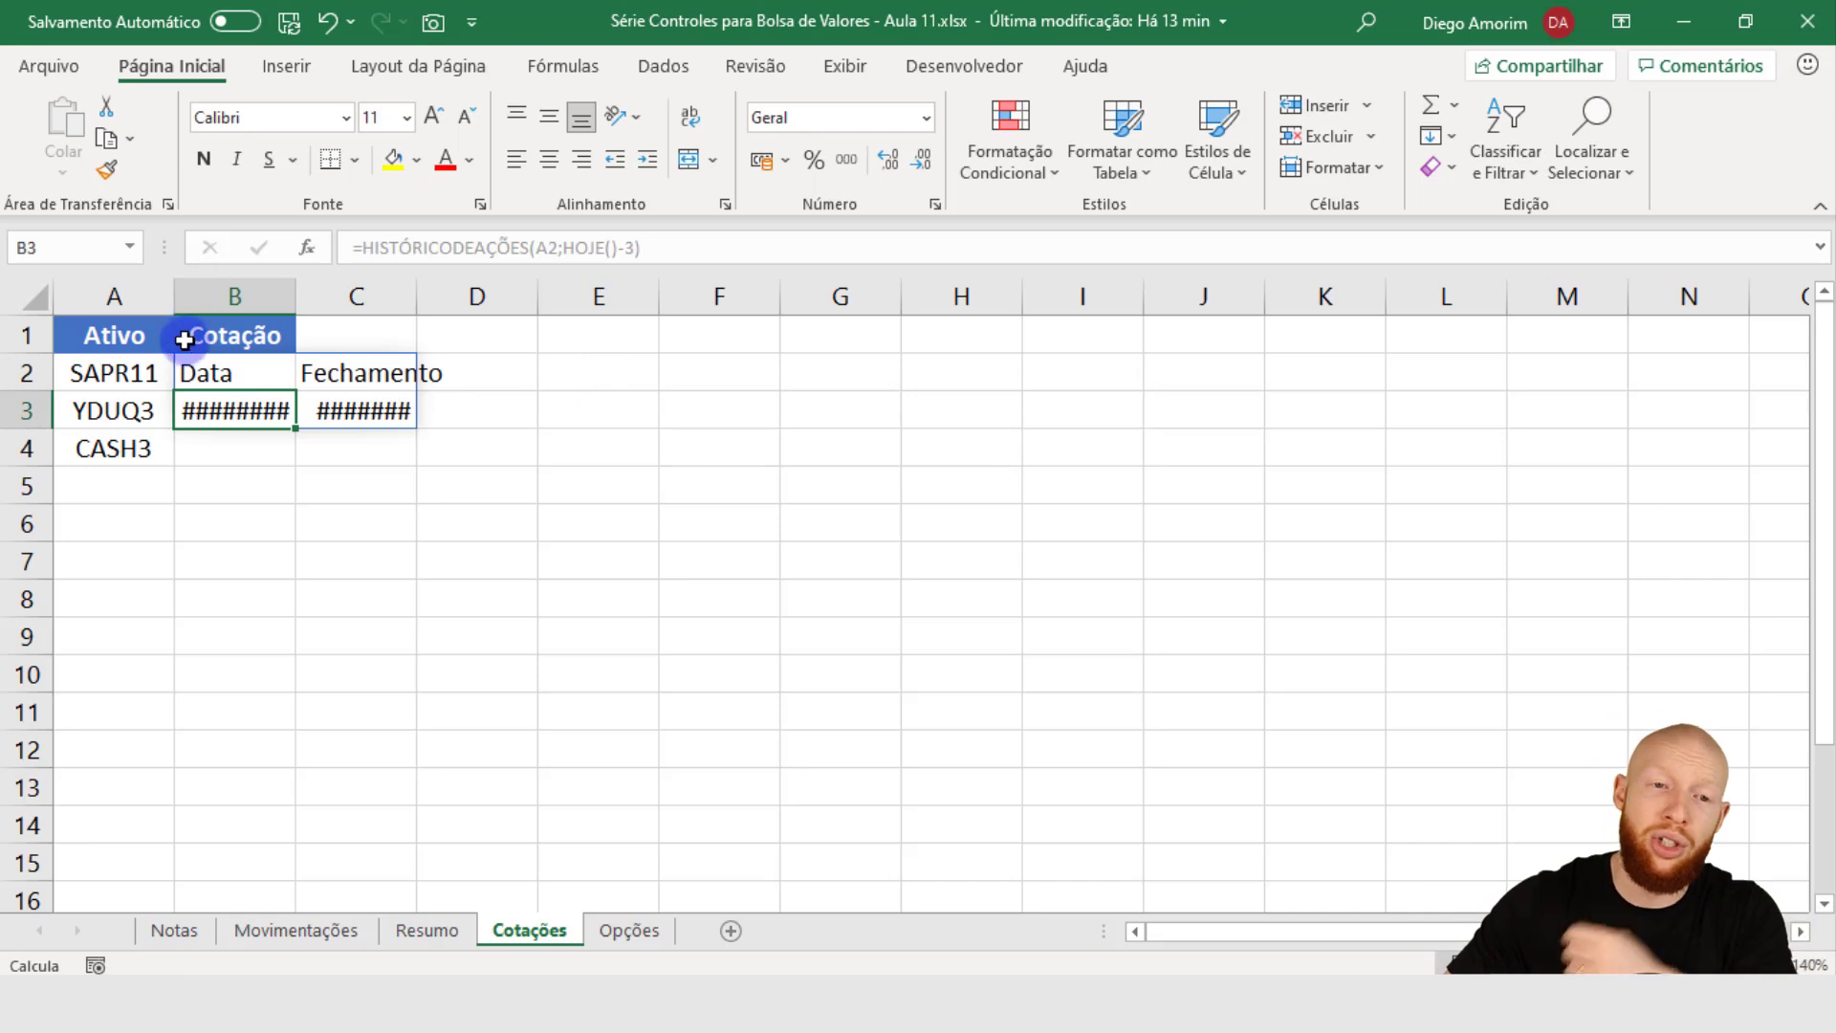
Step: Autofit columns B and C to their contents and inspect the returned date and closing price cells
{"action": "left_click_drag", "start_coordinate": [230, 369], "coordinate": [382, 407]}
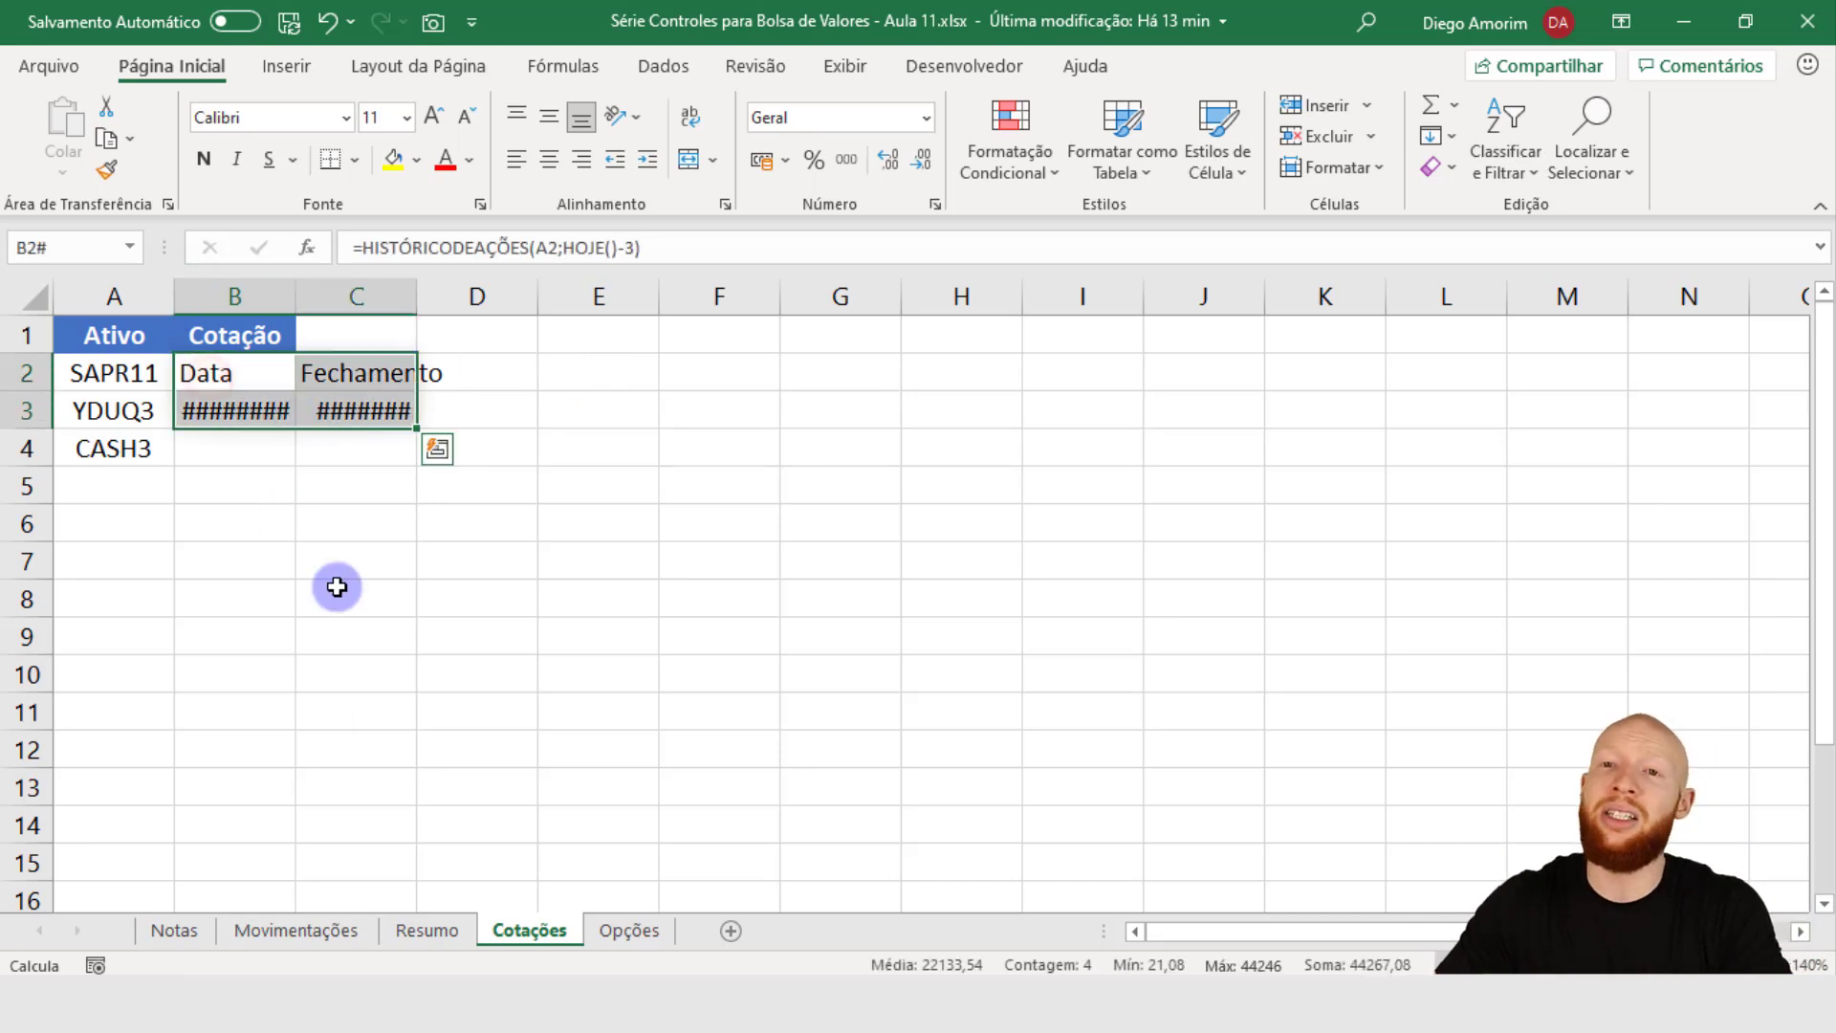
{"action": "left_click_drag", "start_coordinate": [244, 296], "coordinate": [341, 296]}
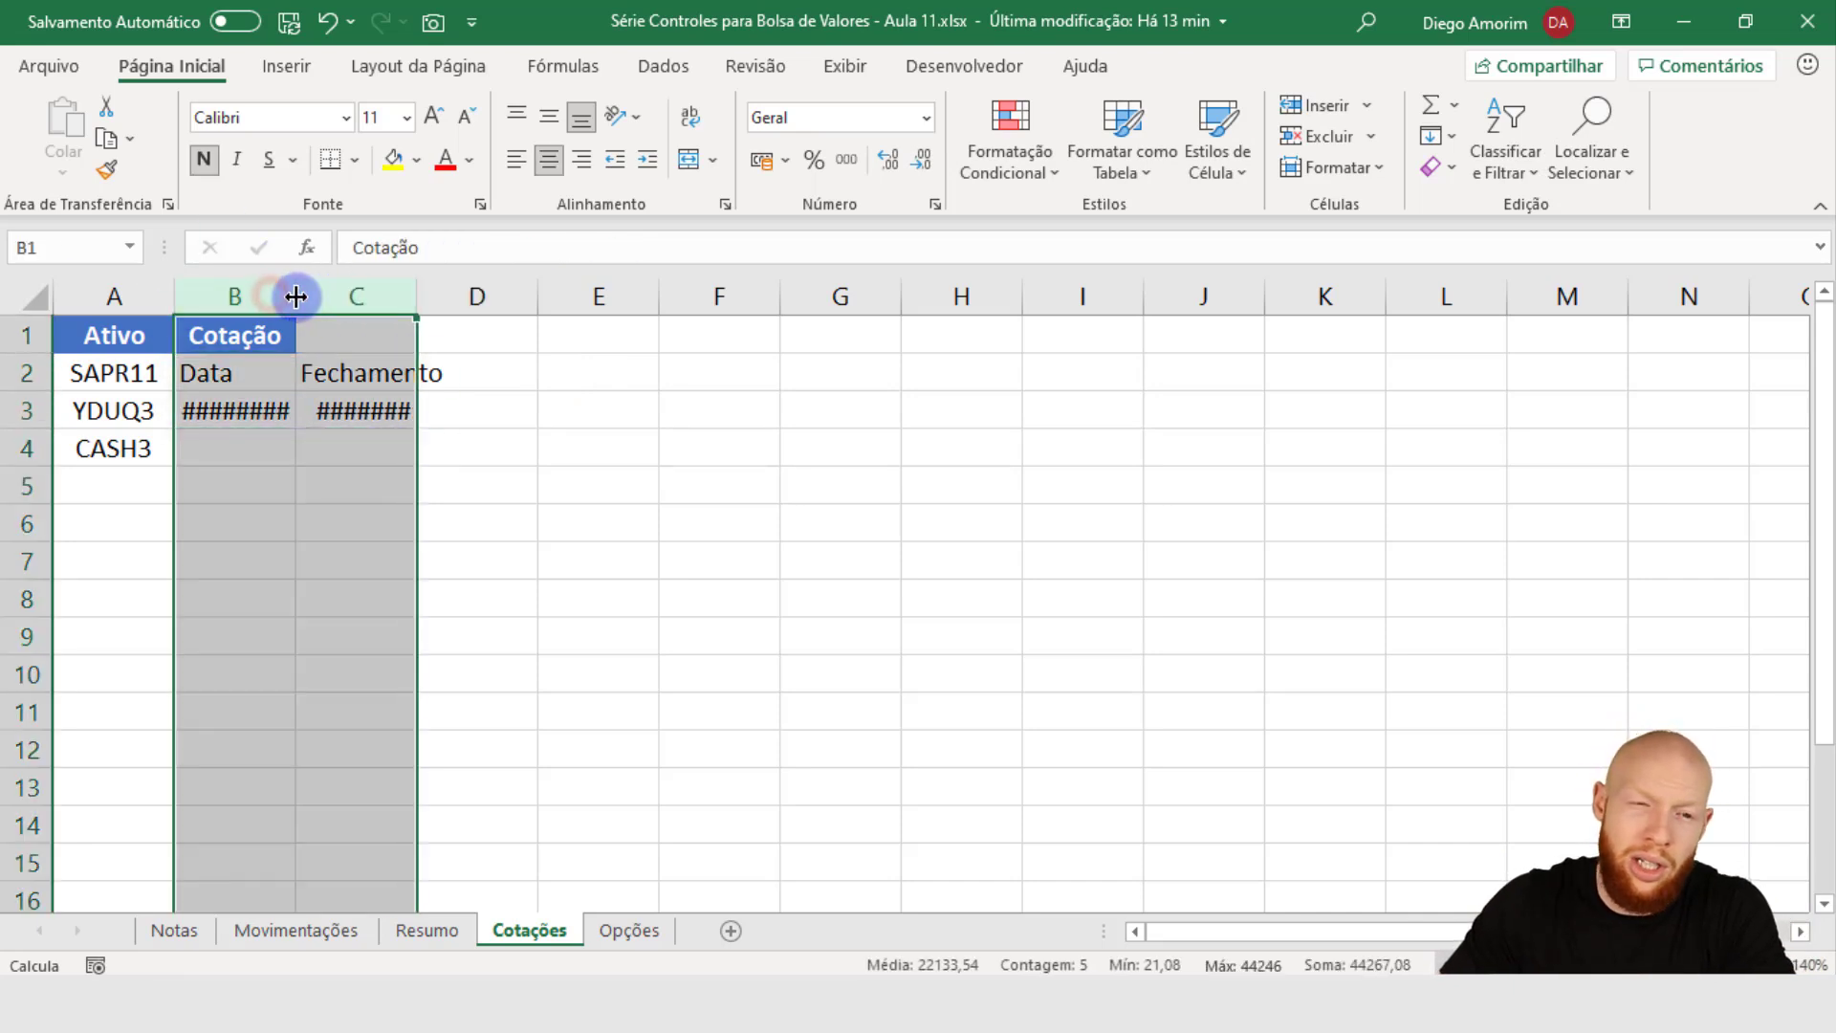
{"action": "double_click", "coordinate": [296, 295]}
{"action": "left_click", "coordinate": [421, 496]}
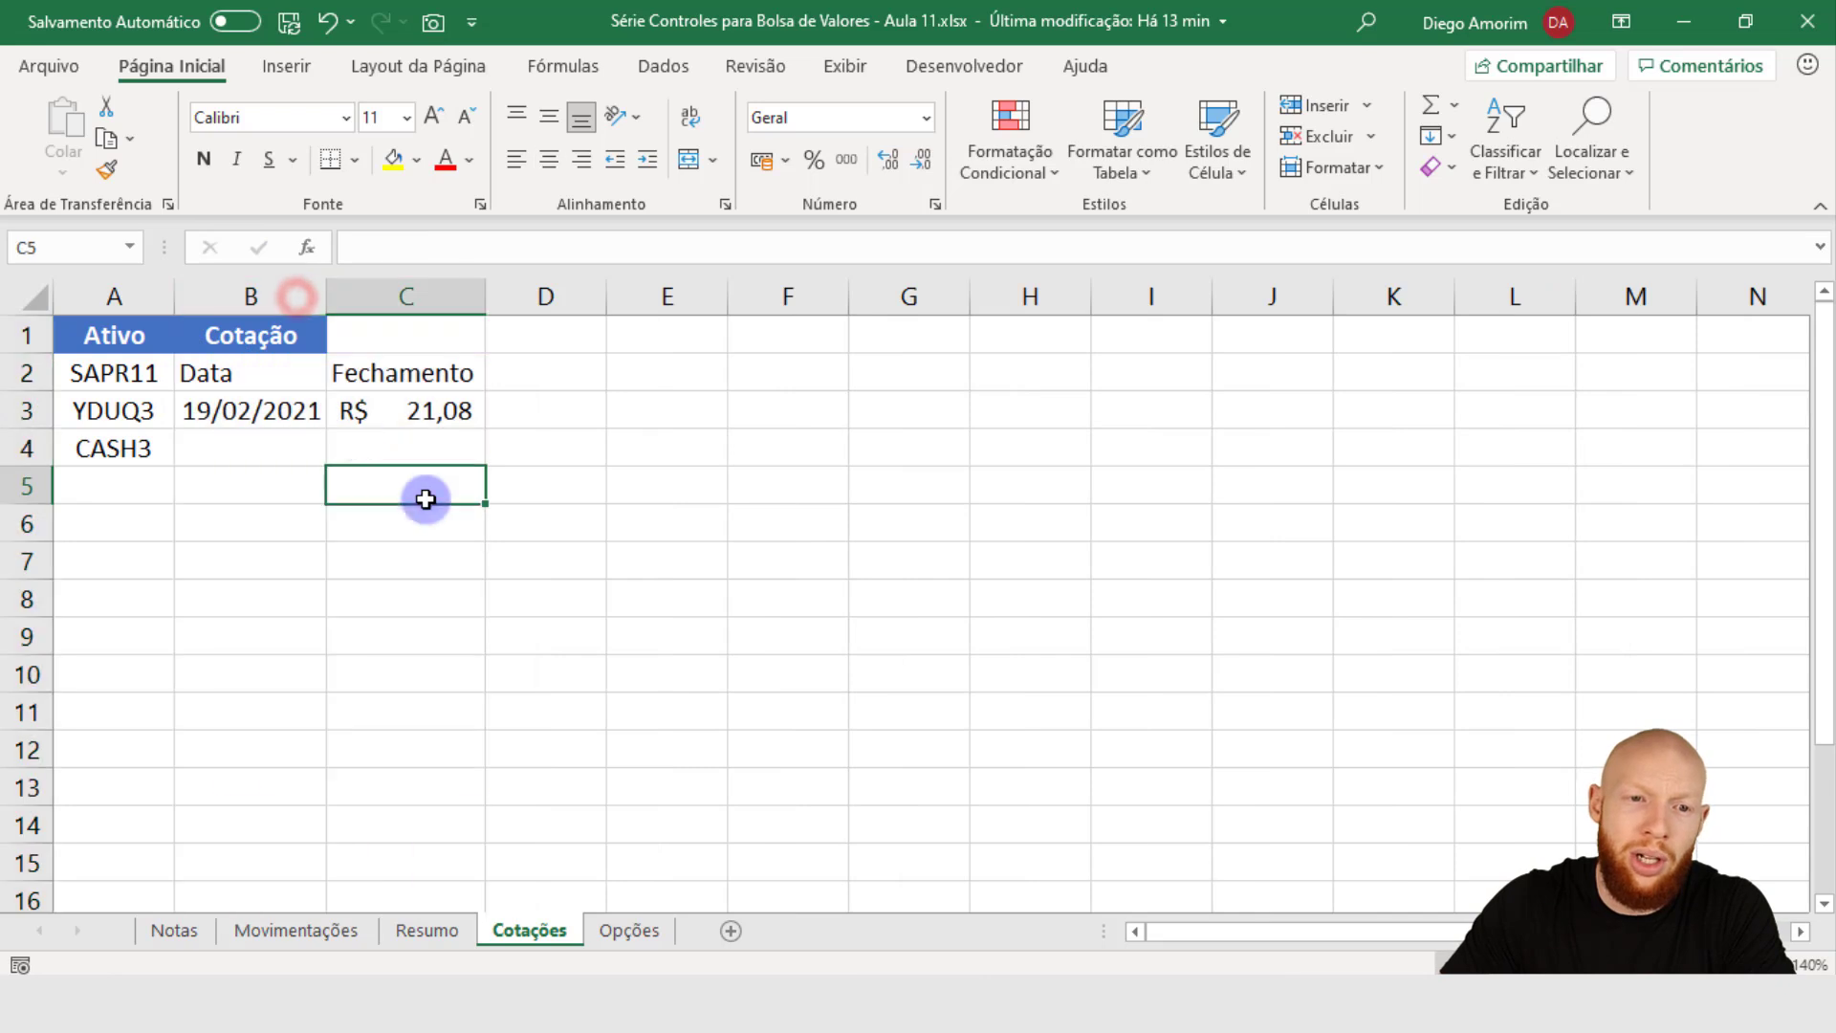
{"action": "left_click", "coordinate": [282, 411]}
{"action": "left_click", "coordinate": [406, 419]}
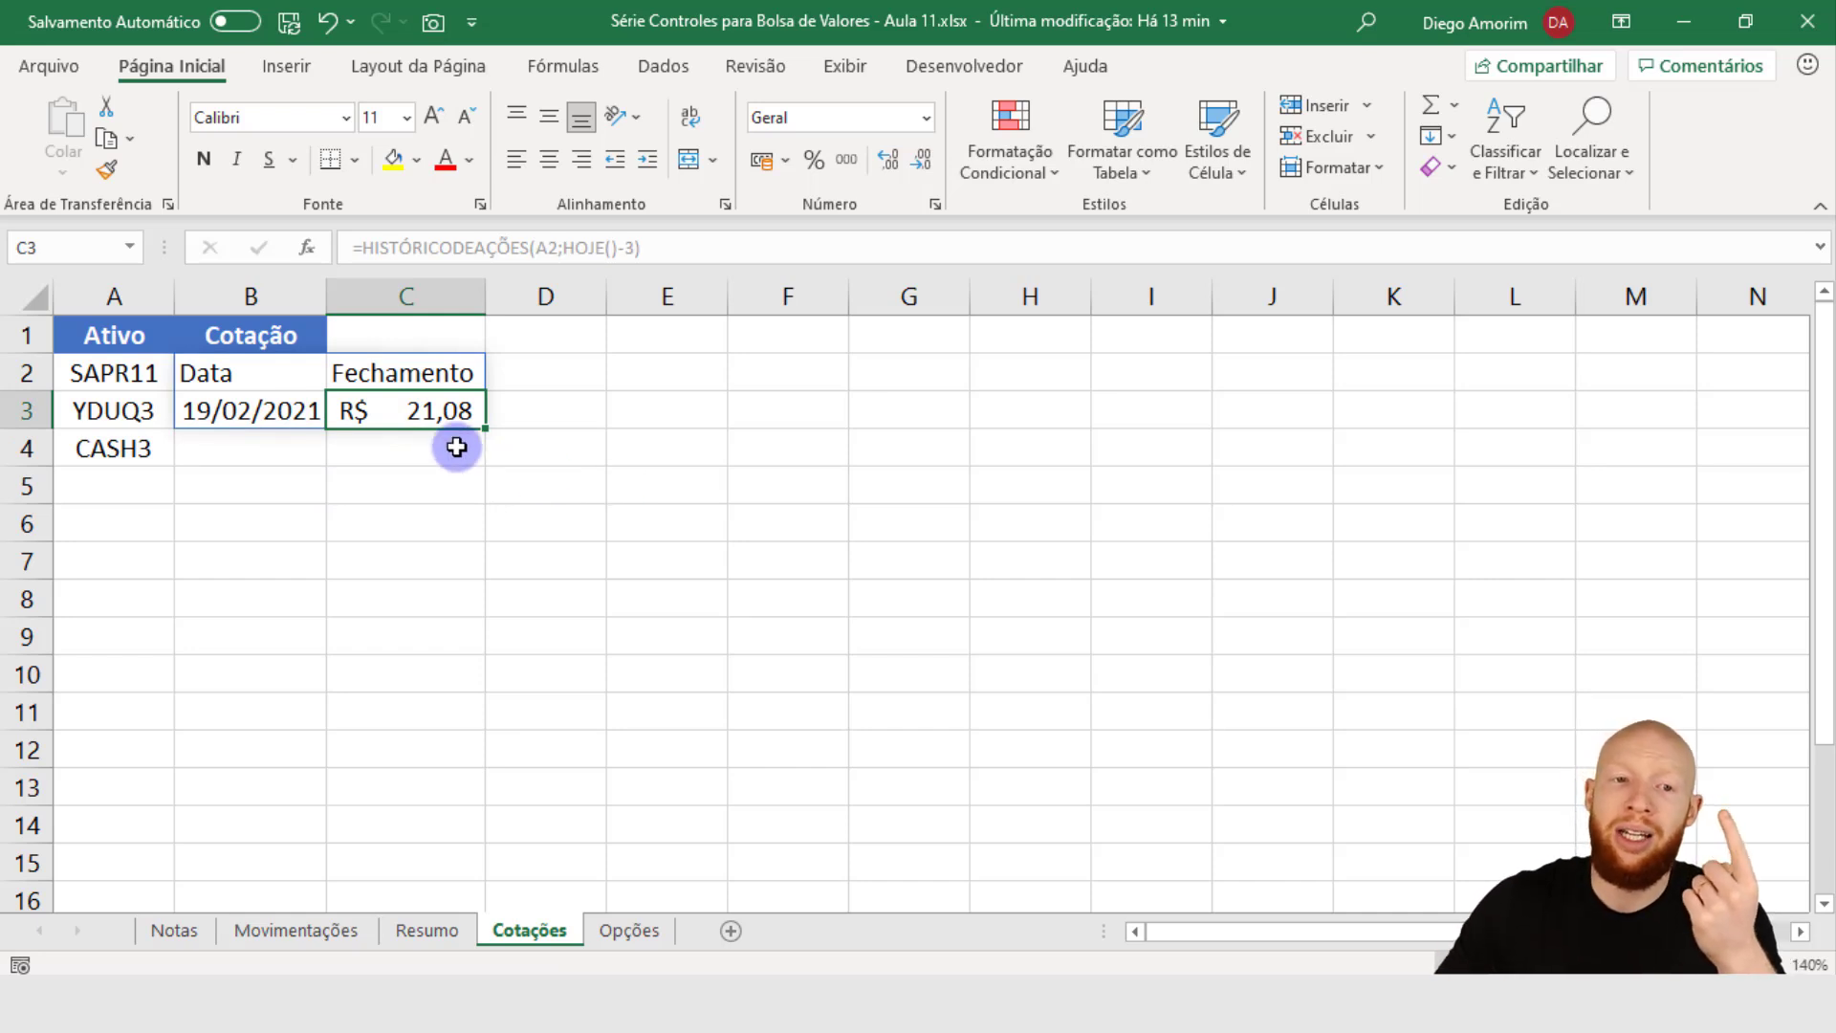
Step: Remove the -3 offset after HOJE() from the formula in B2
{"action": "left_click", "coordinate": [260, 371]}
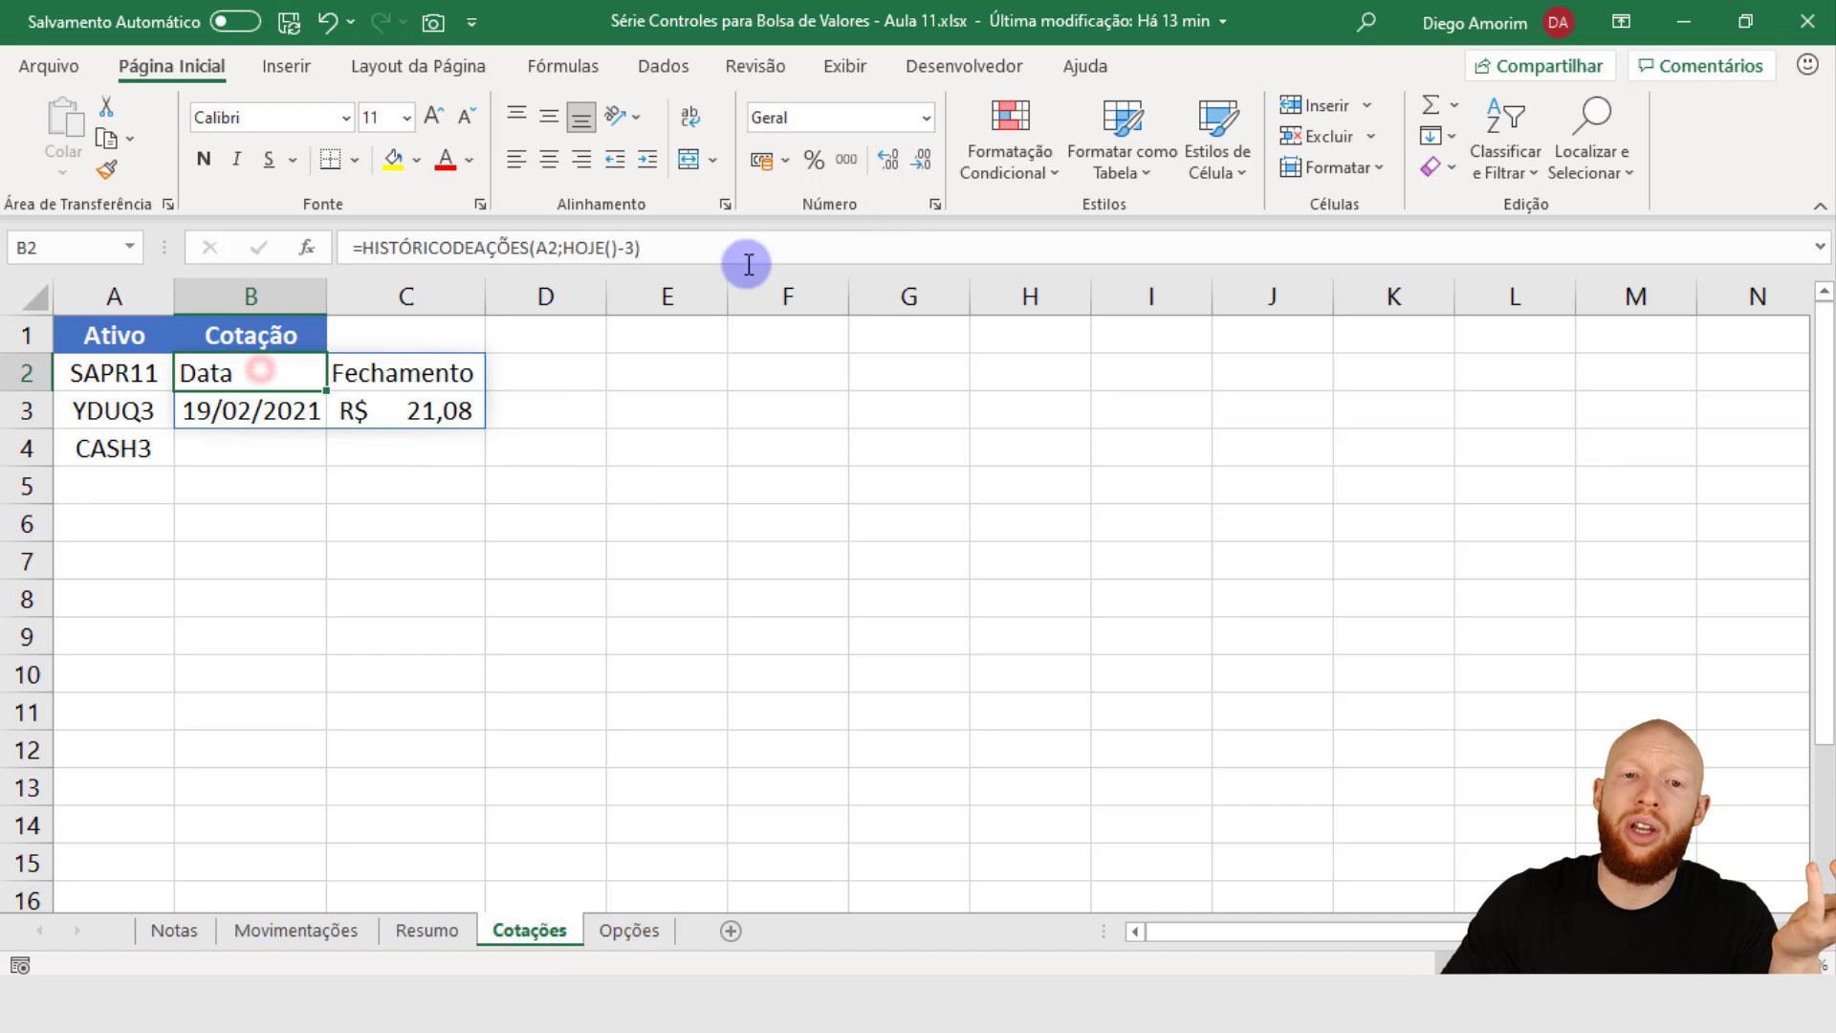
{"action": "left_click", "coordinate": [638, 247]}
{"action": "key", "text": "BackSpace"}
{"action": "key", "text": "BackSpace"}
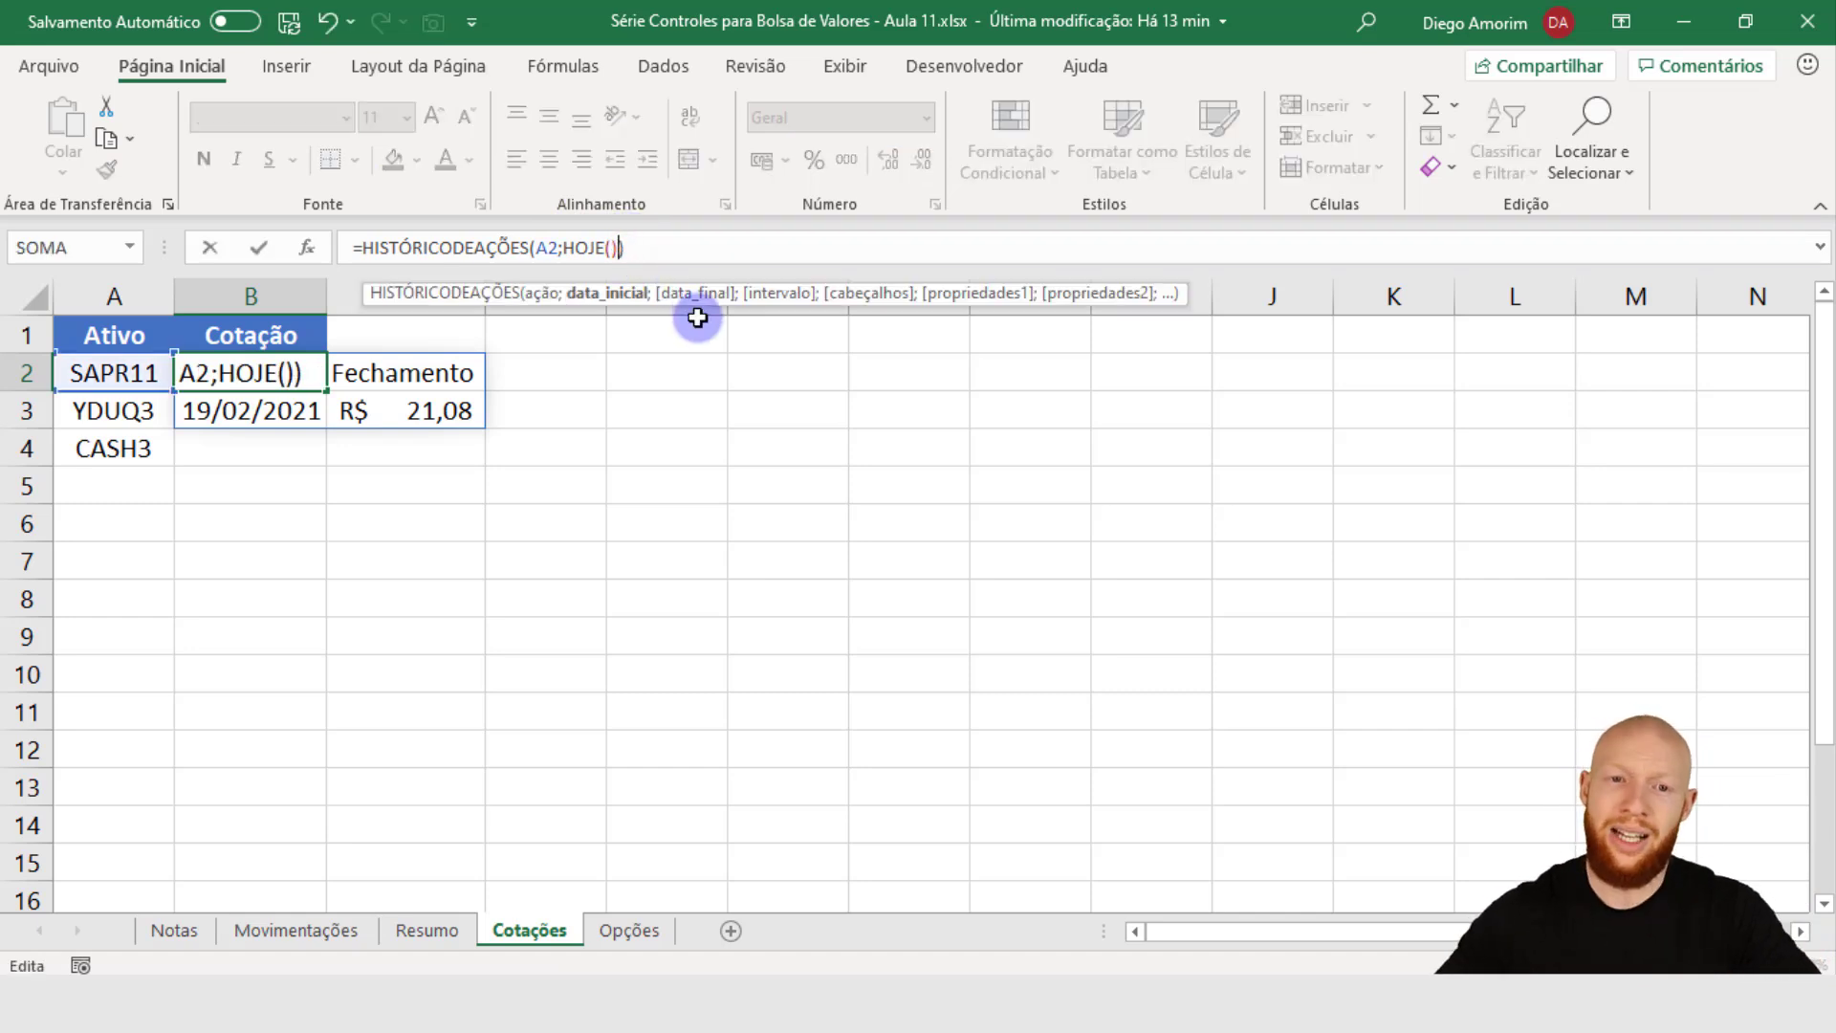
{"action": "key", "text": "Return"}
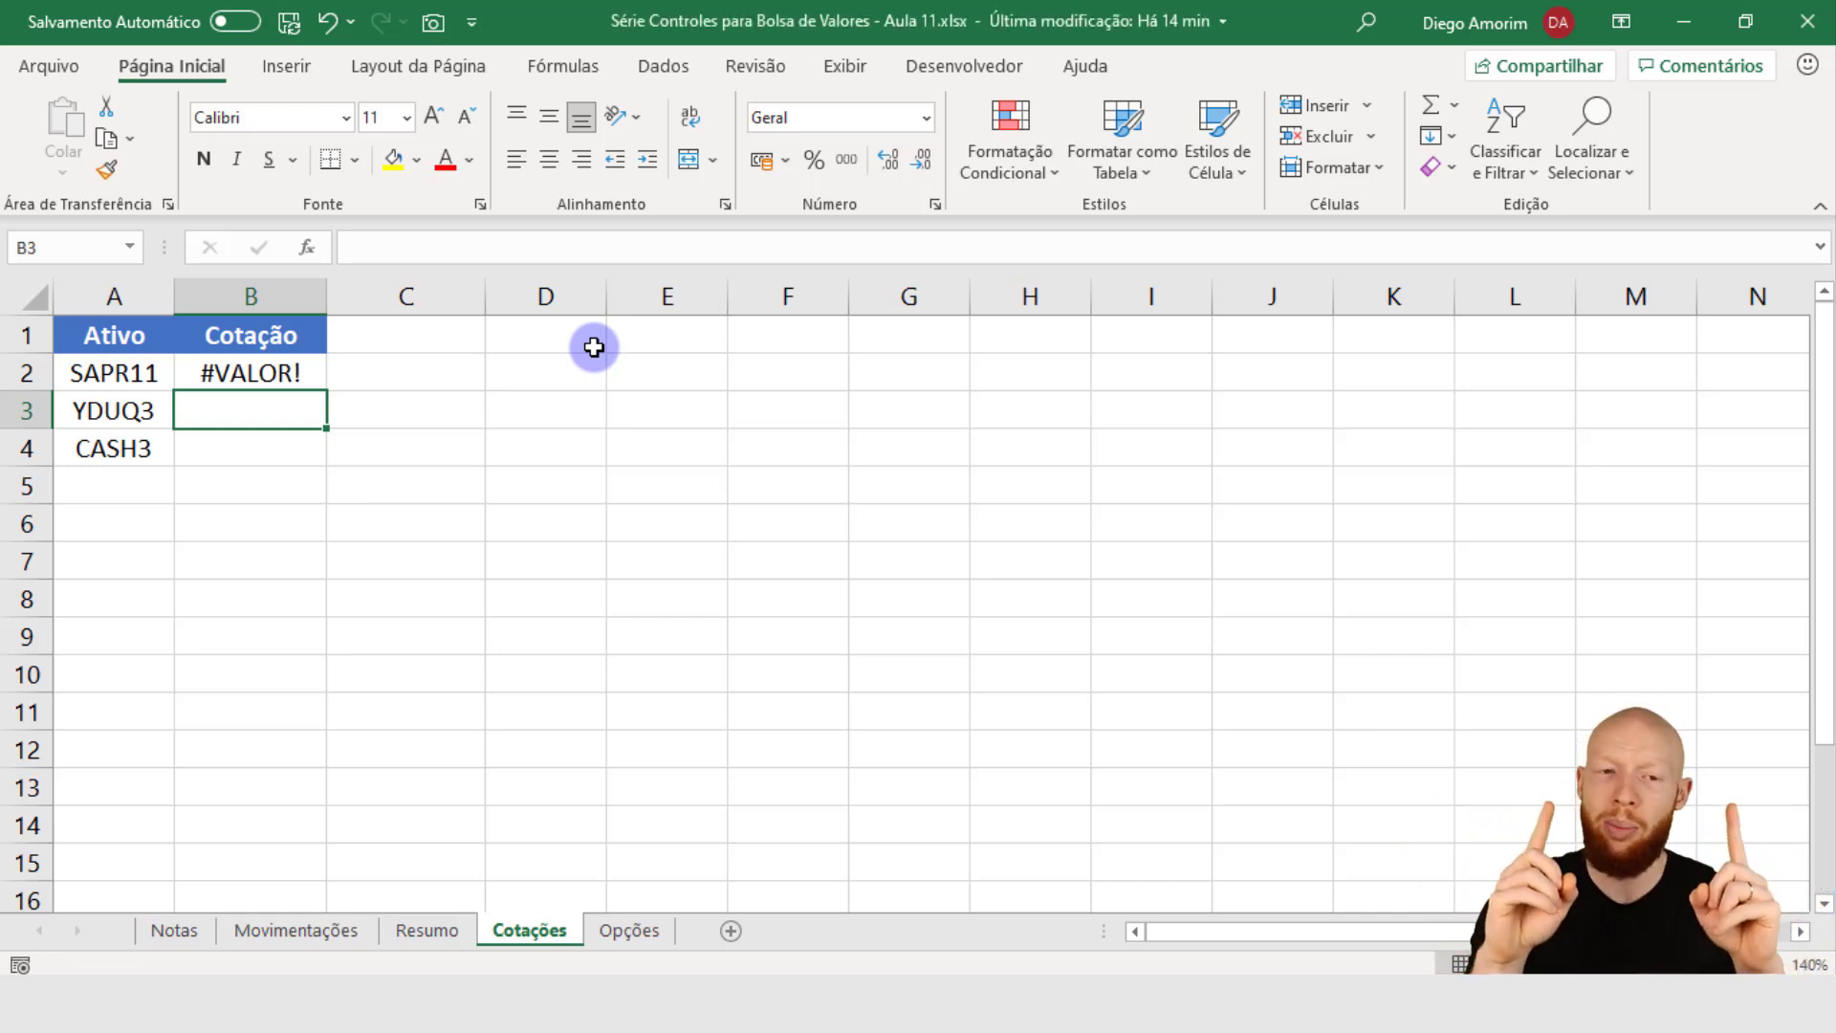
Step: Copy the HISTÓRICODEAÇÕES(A2;HOJE()) expression from B2's formula without its equals sign
{"action": "left_click", "coordinate": [307, 372]}
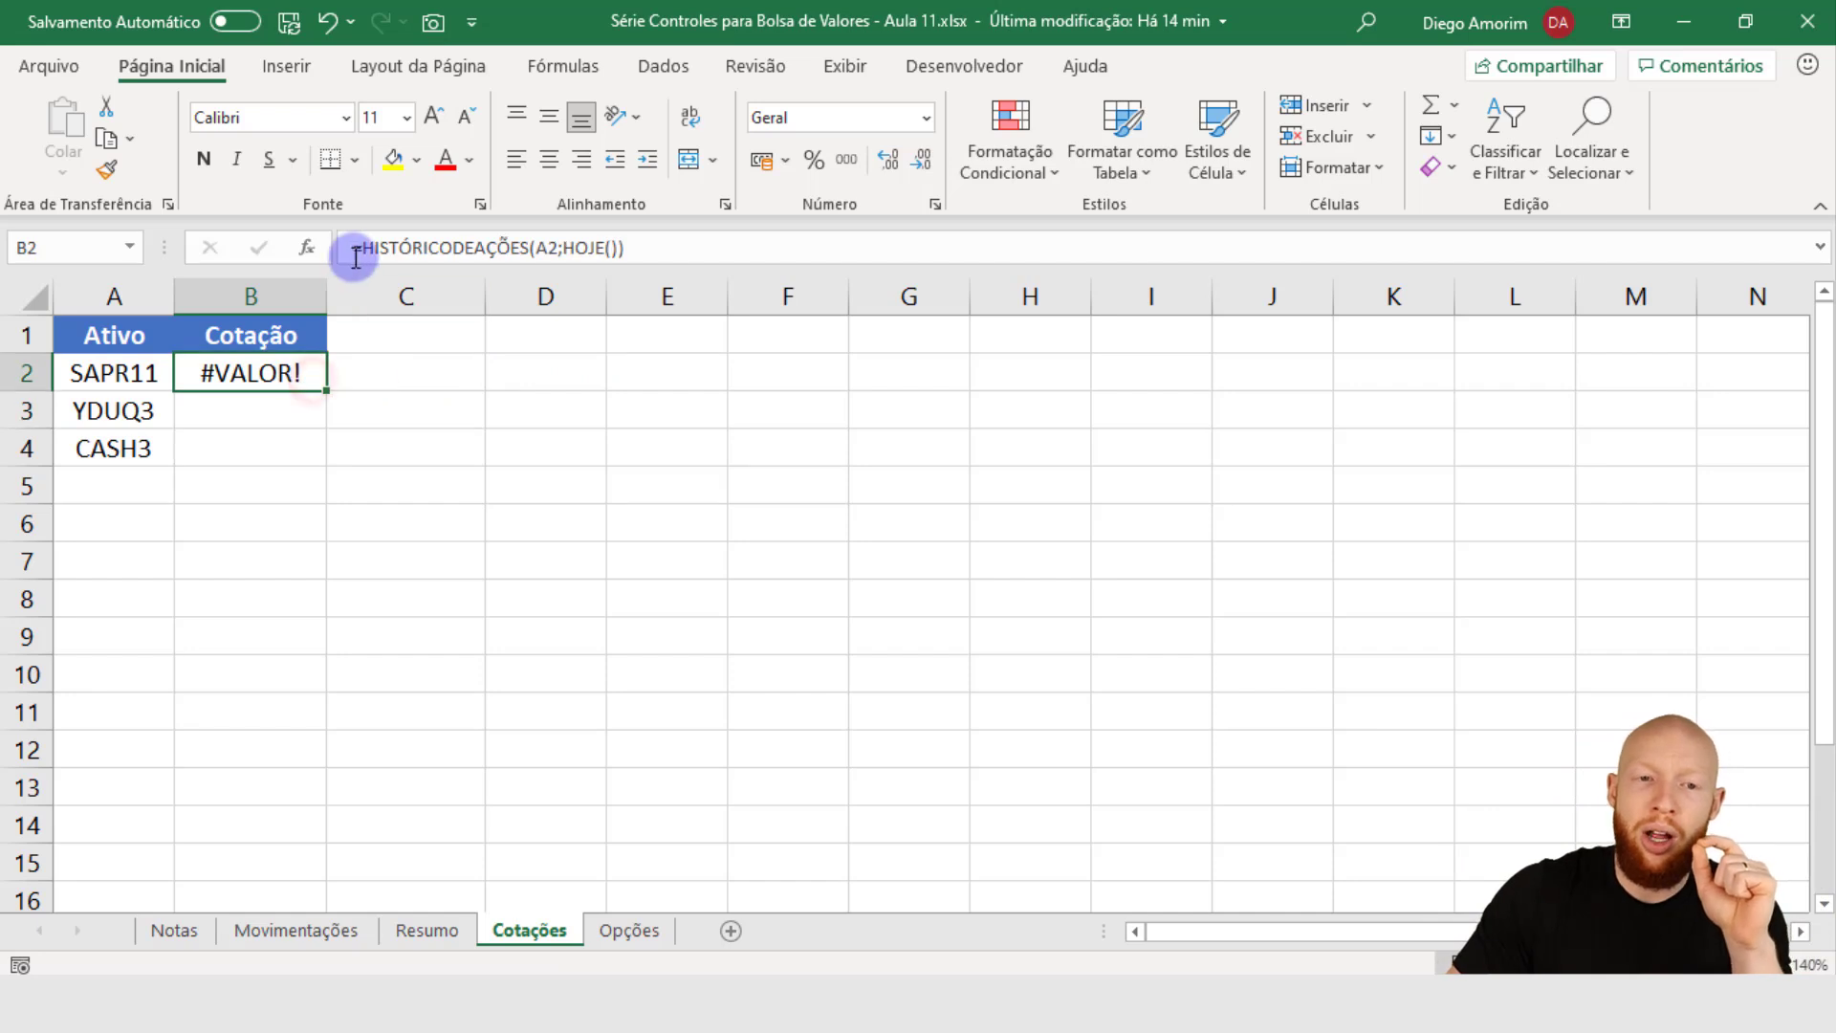
{"action": "left_click_drag", "start_coordinate": [364, 250], "coordinate": [676, 258]}
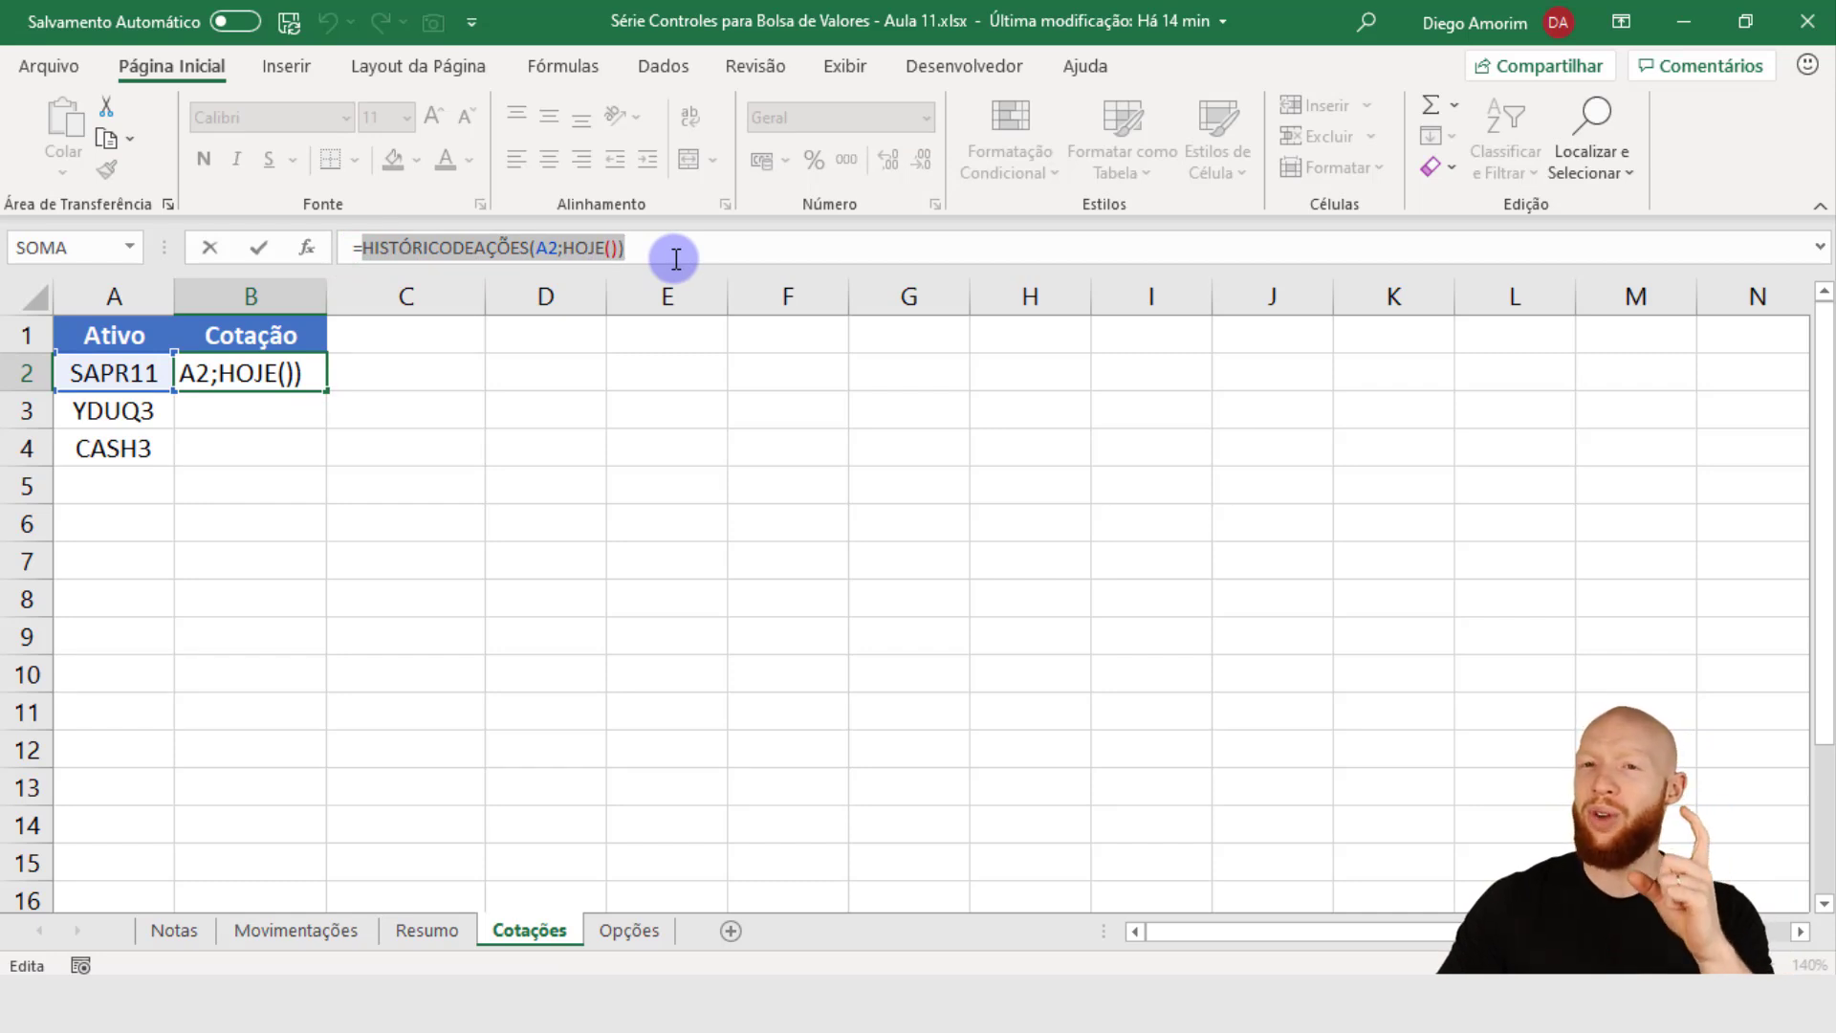
{"action": "left_click", "coordinate": [365, 256]}
{"action": "left_click", "coordinate": [674, 257]}
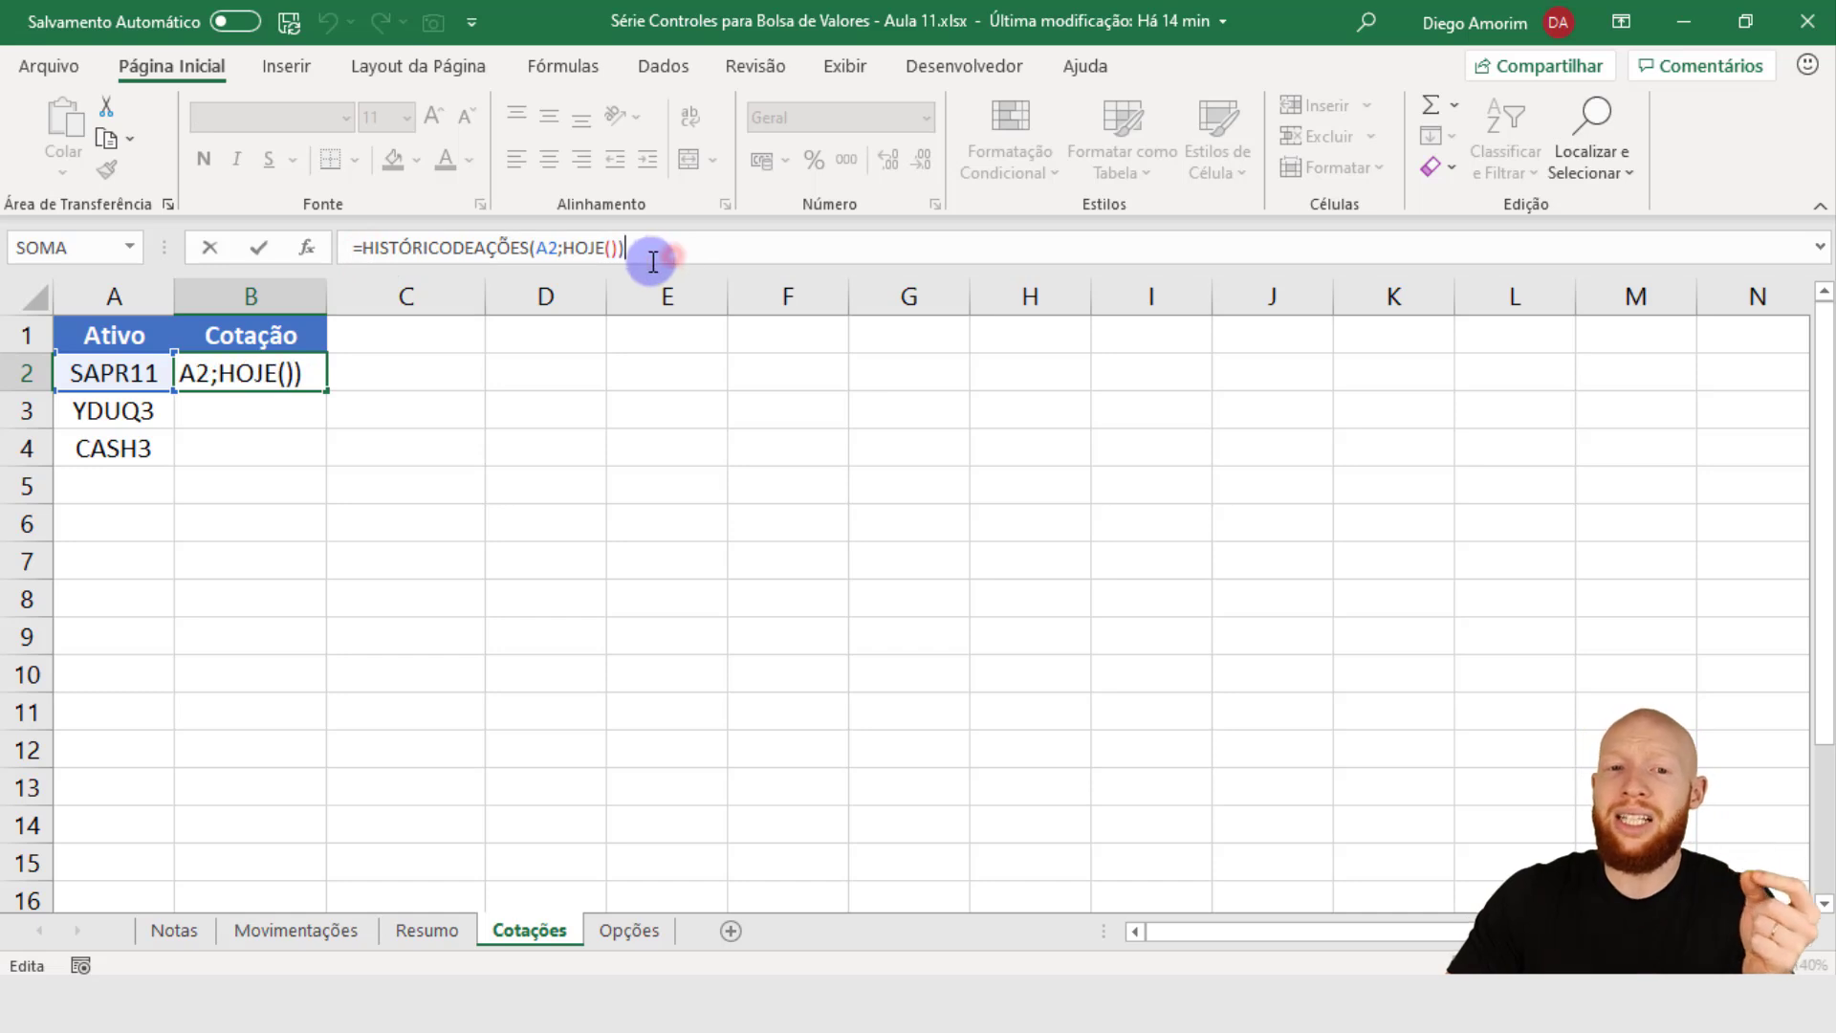
{"action": "left_click", "coordinate": [621, 249]}
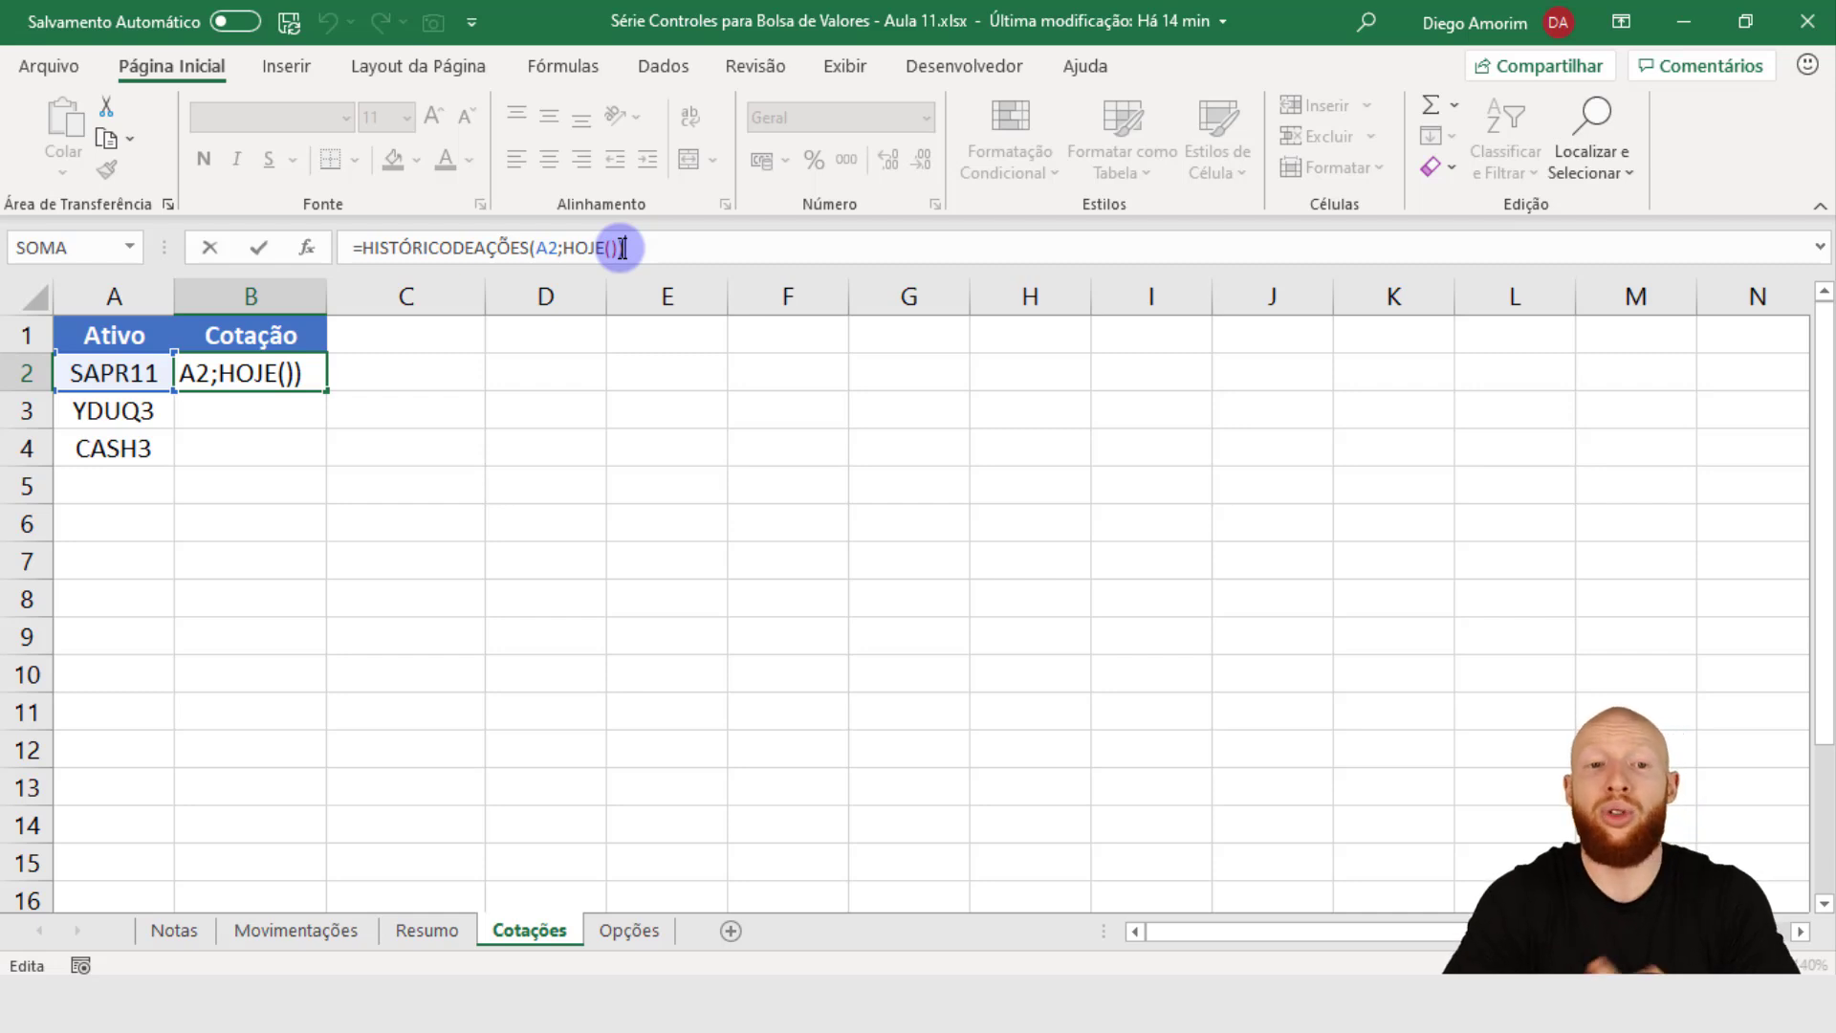
{"action": "left_click", "coordinate": [366, 248]}
{"action": "left_click_drag", "start_coordinate": [366, 249], "coordinate": [733, 248]}
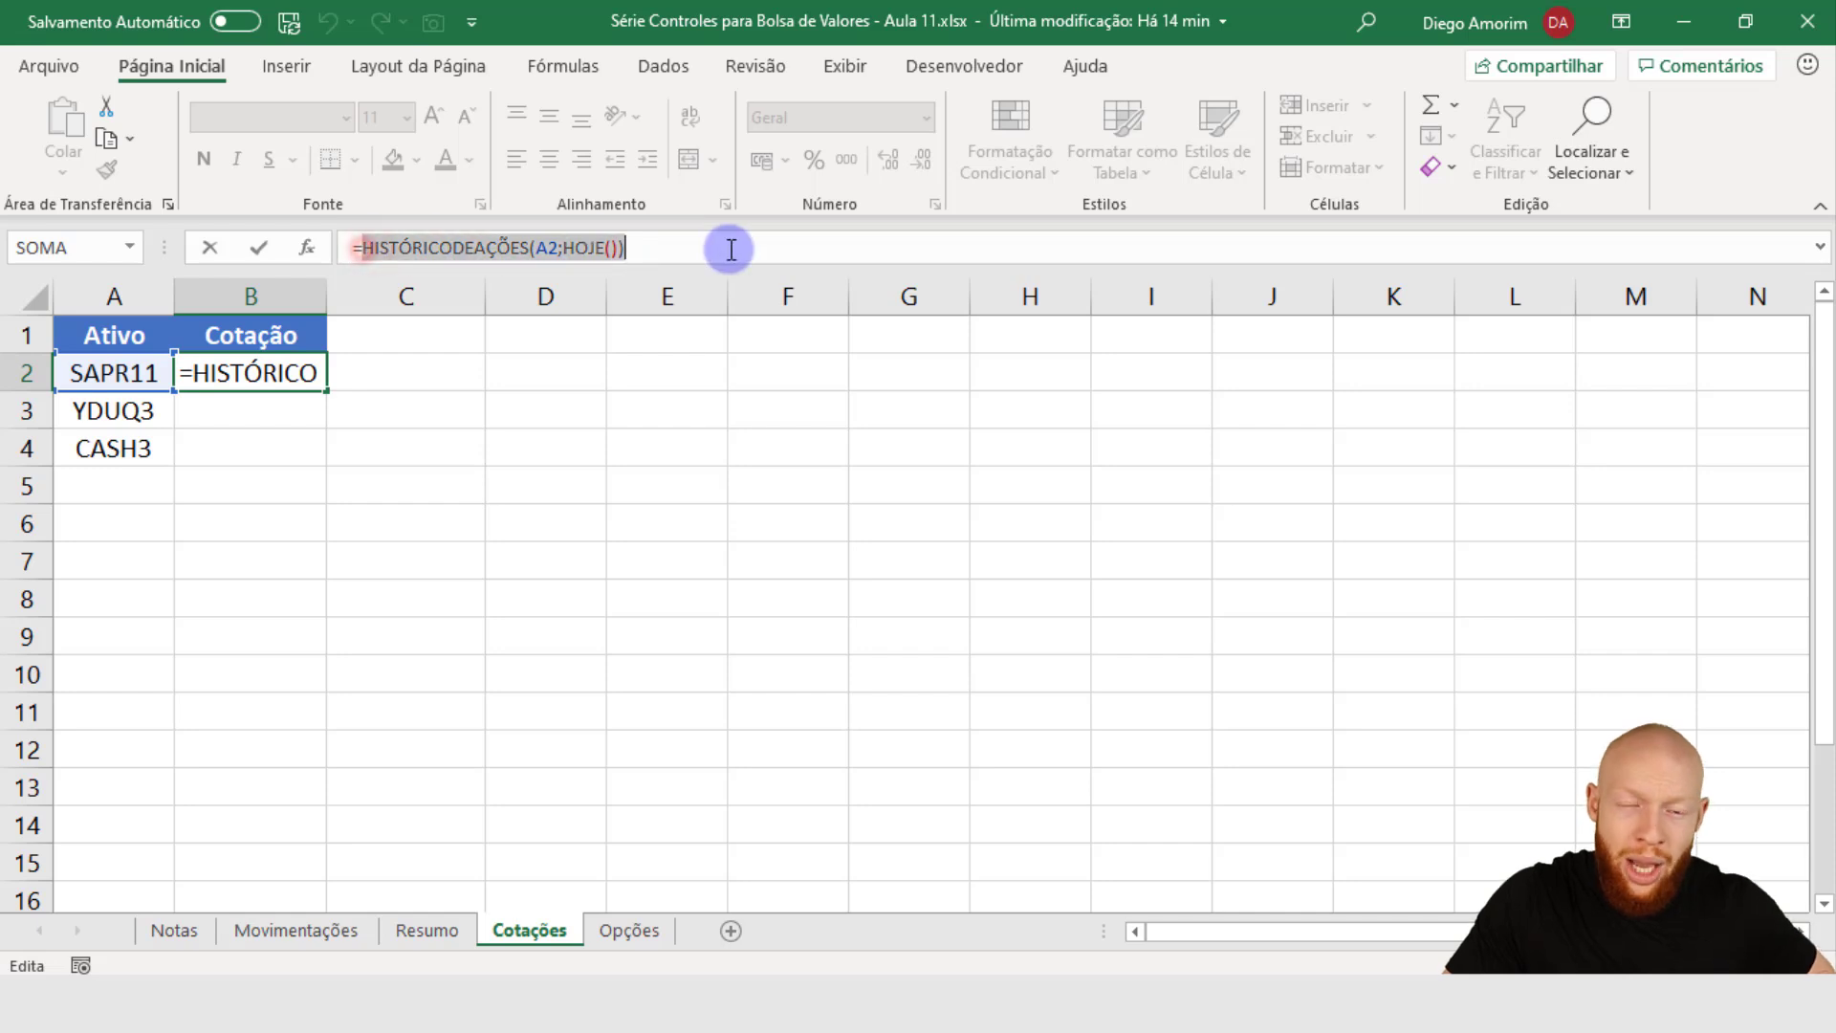
{"action": "key", "text": "ctrl+c"}
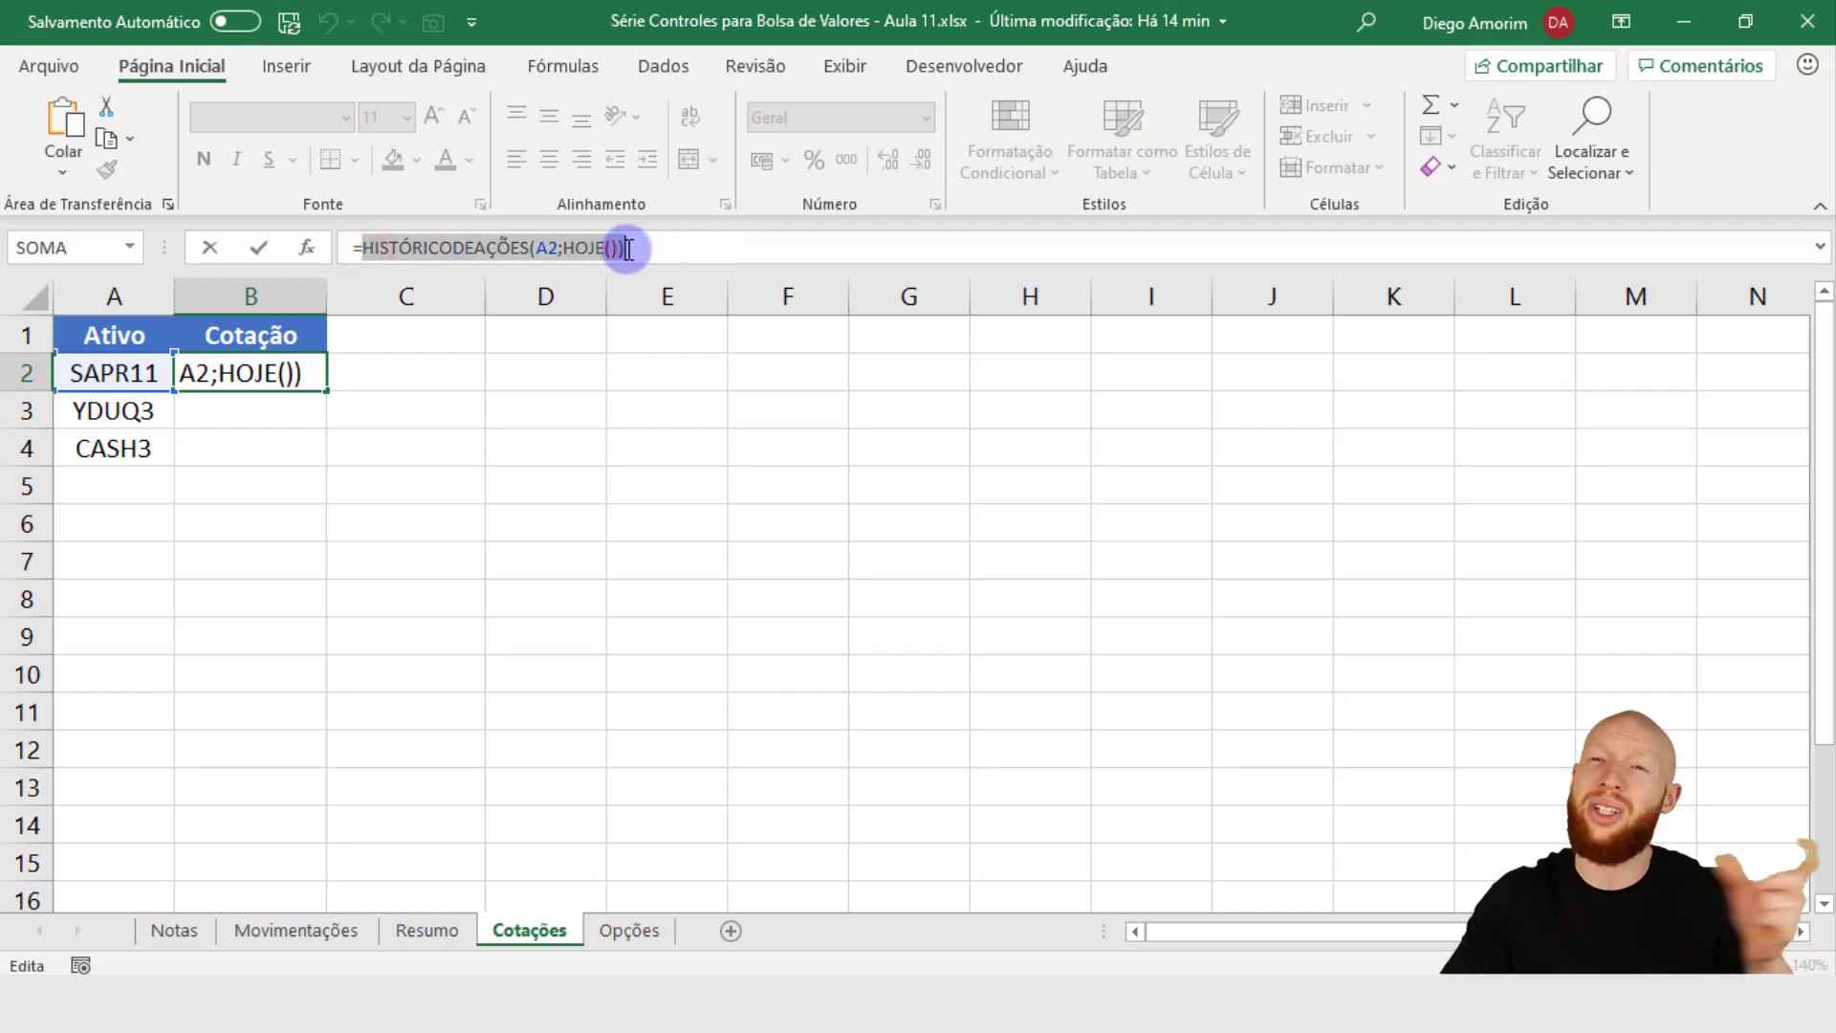
Step: Wrap B2's HISTÓRICODEAÇÕES(A2;HOJE()) in SEERRO and paste the copied expression as the valor_se_erro argument
{"action": "left_click", "coordinate": [362, 248]}
{"action": "type", "text": "SEERRO("}
{"action": "left_click", "coordinate": [765, 256]}
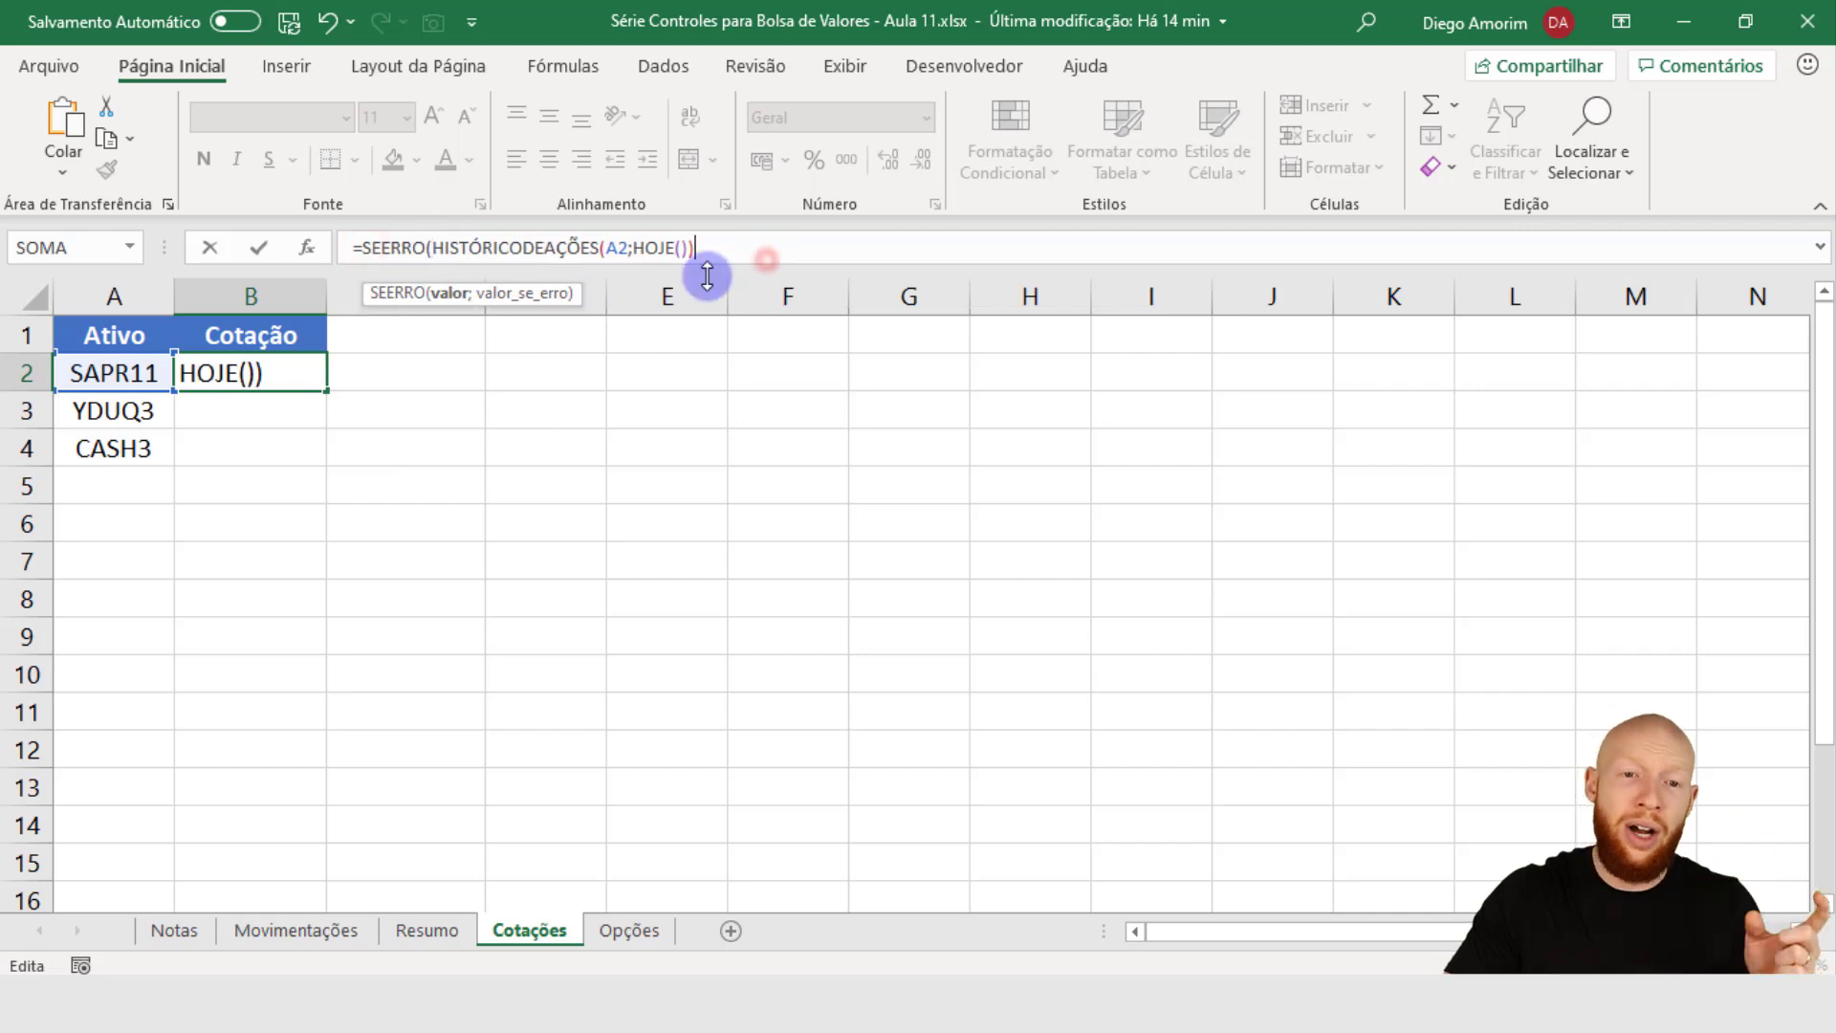
{"action": "type", "text": ";"}
{"action": "key", "text": "ctrl+v"}
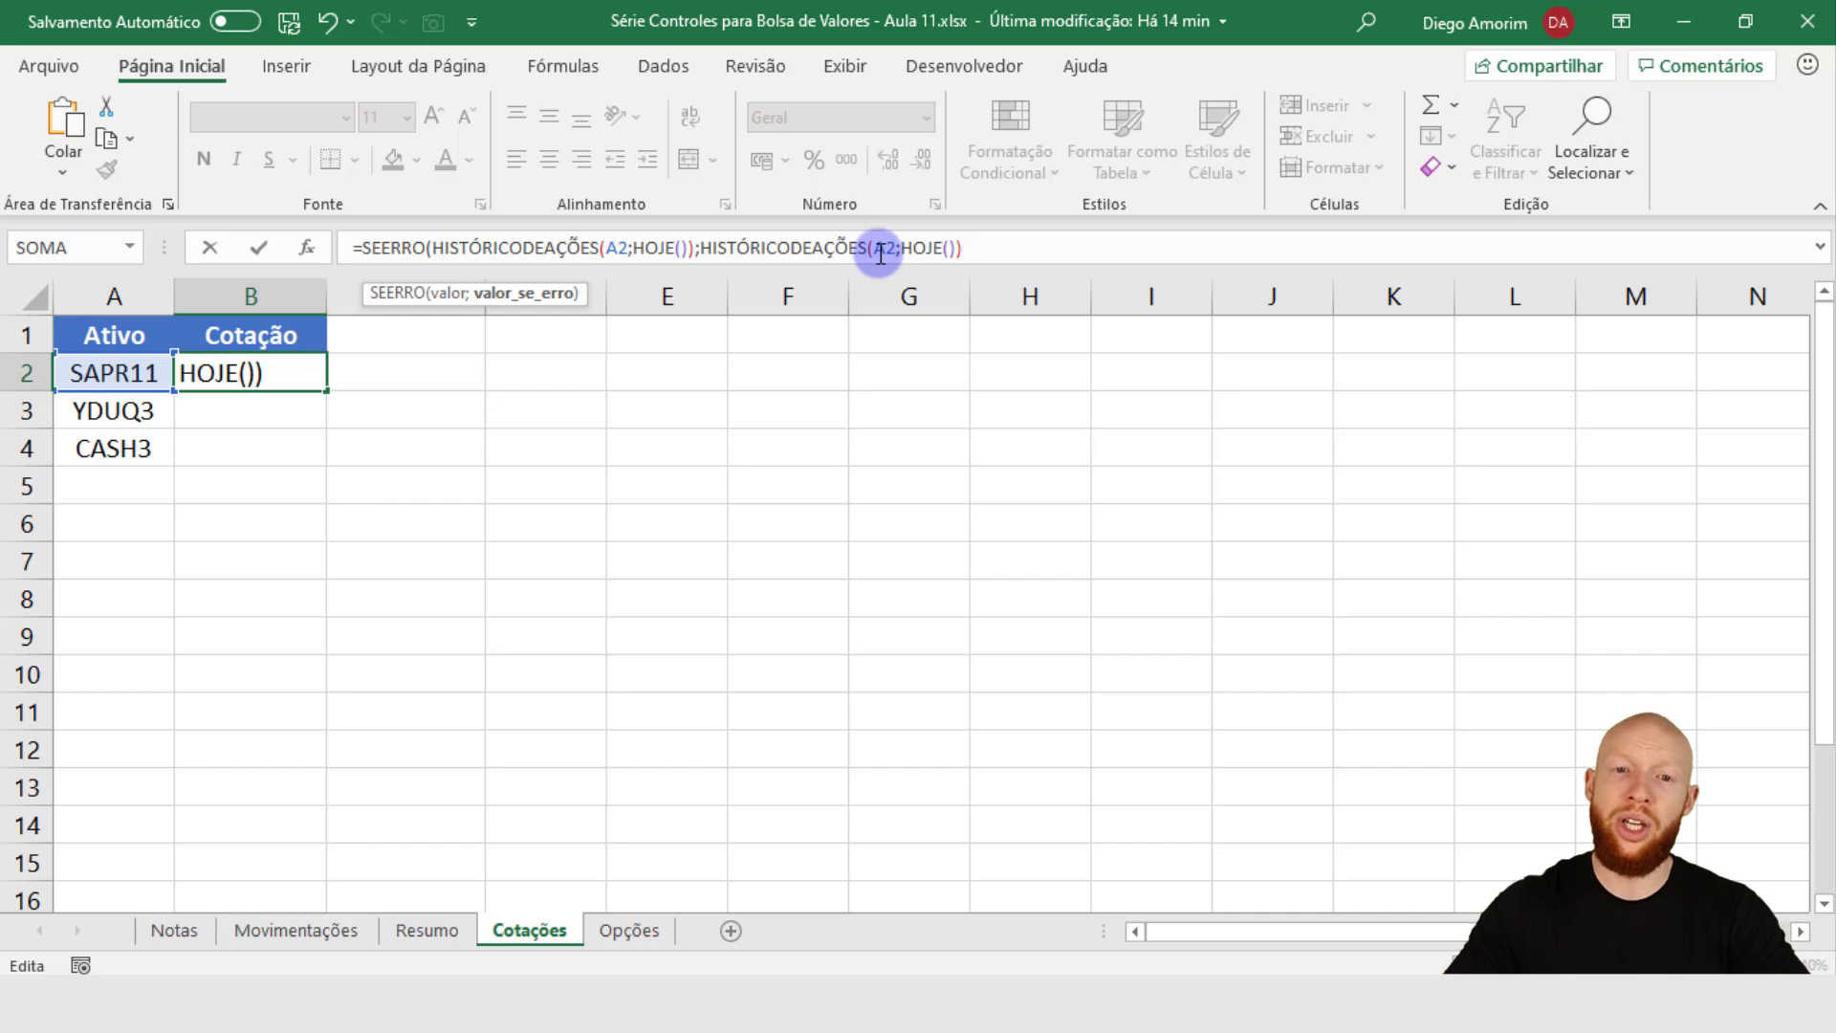
Step: Close B2's SEERRO with a parenthesis and change the start date in its second HISTÓRICODEAÇÕES to HOJE()-1
{"action": "left_click", "coordinate": [463, 248]}
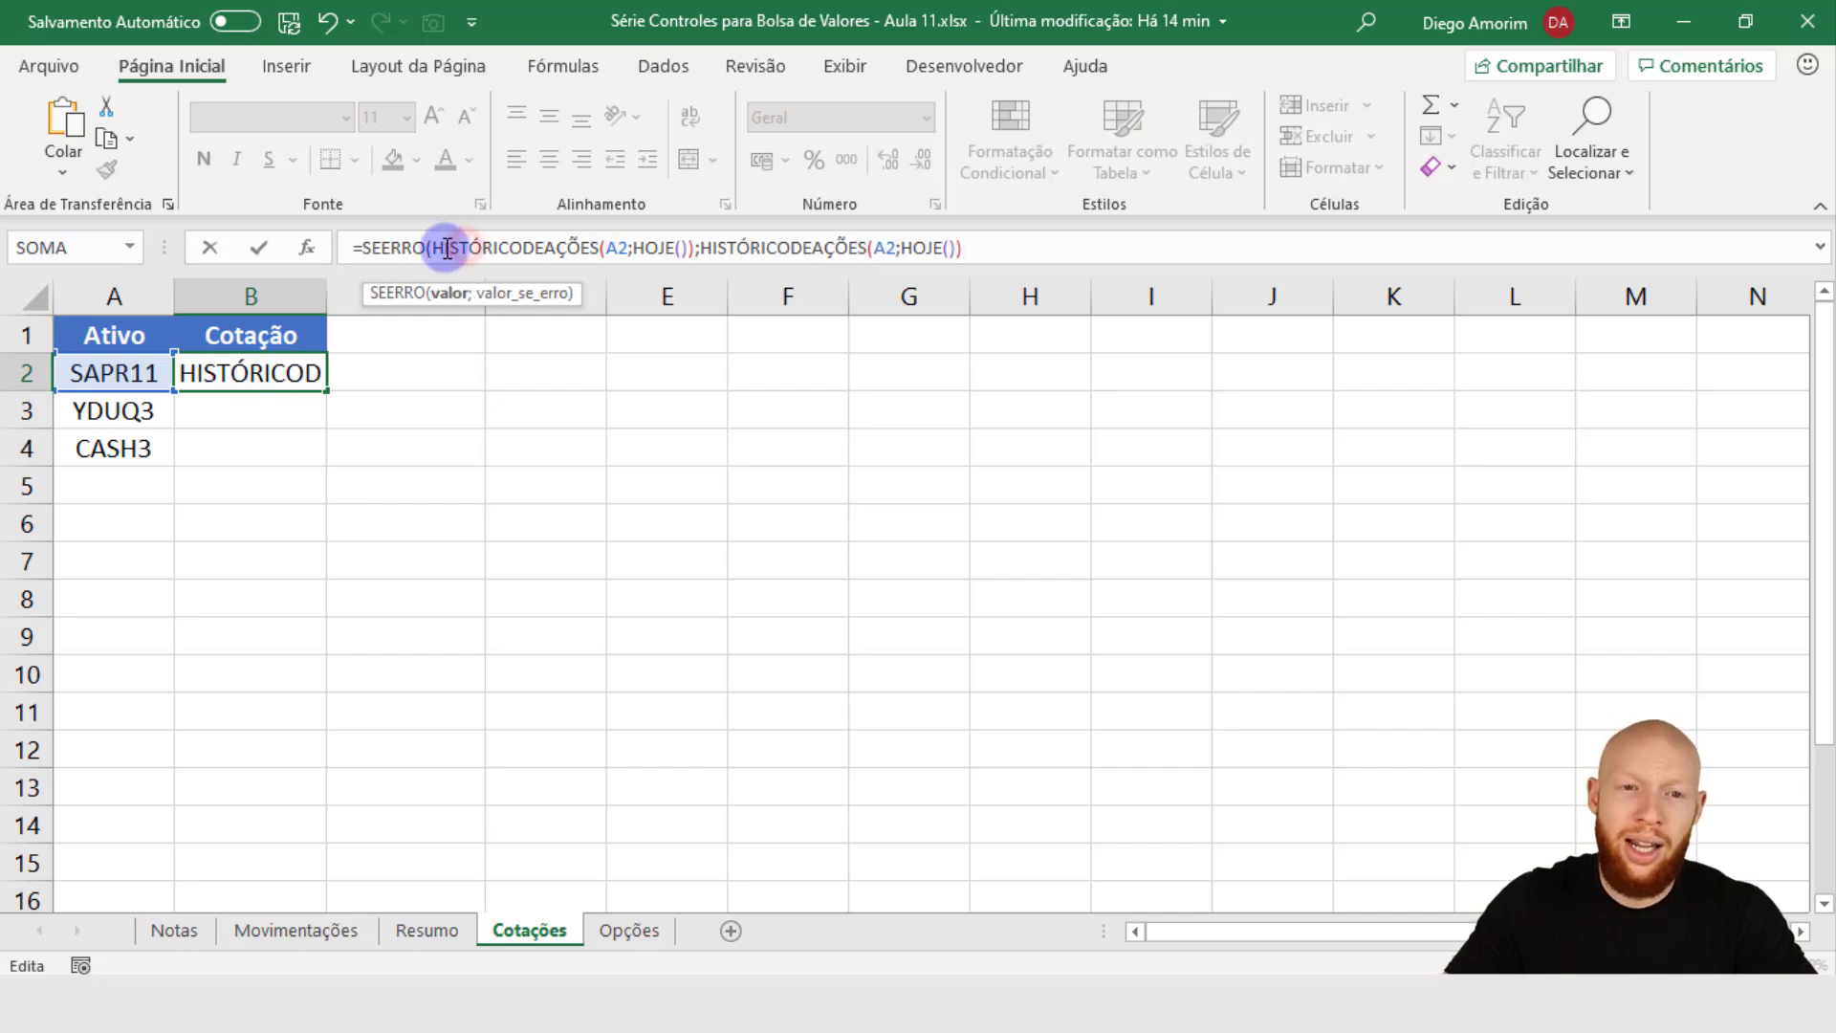
{"action": "left_click_drag", "start_coordinate": [432, 251], "coordinate": [699, 263]}
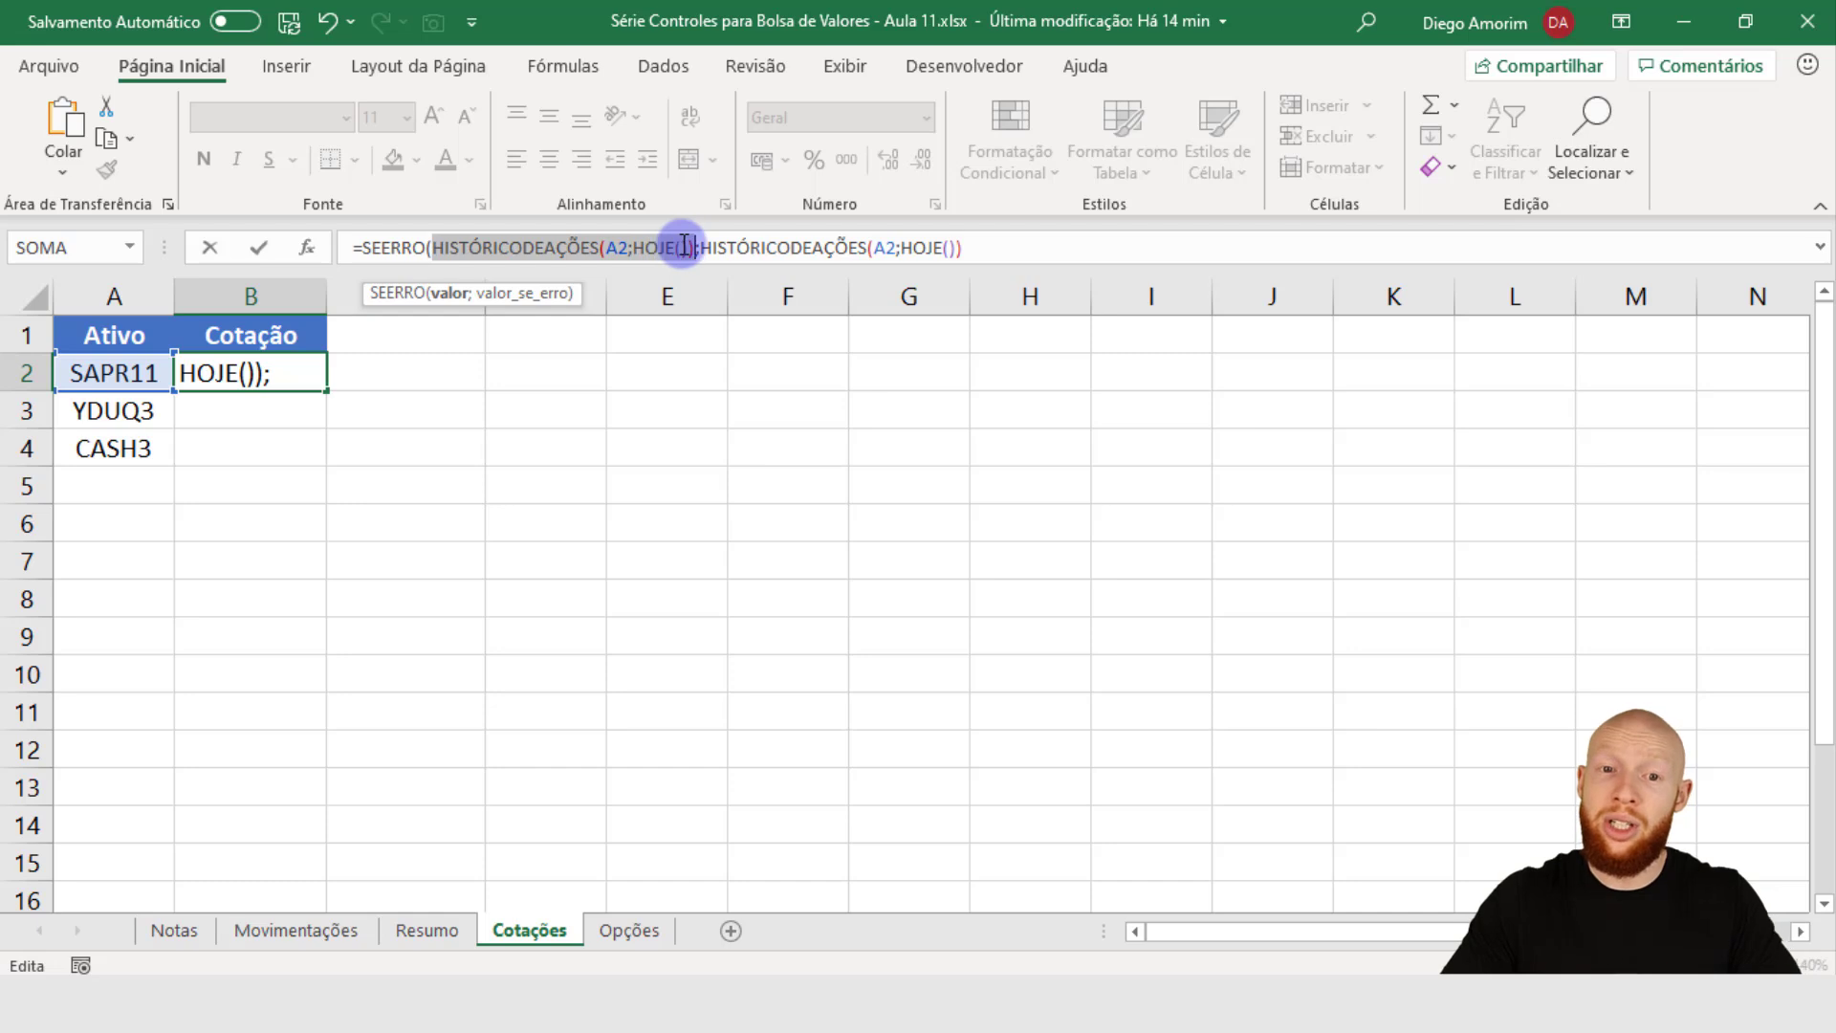
{"action": "left_click", "coordinate": [703, 248]}
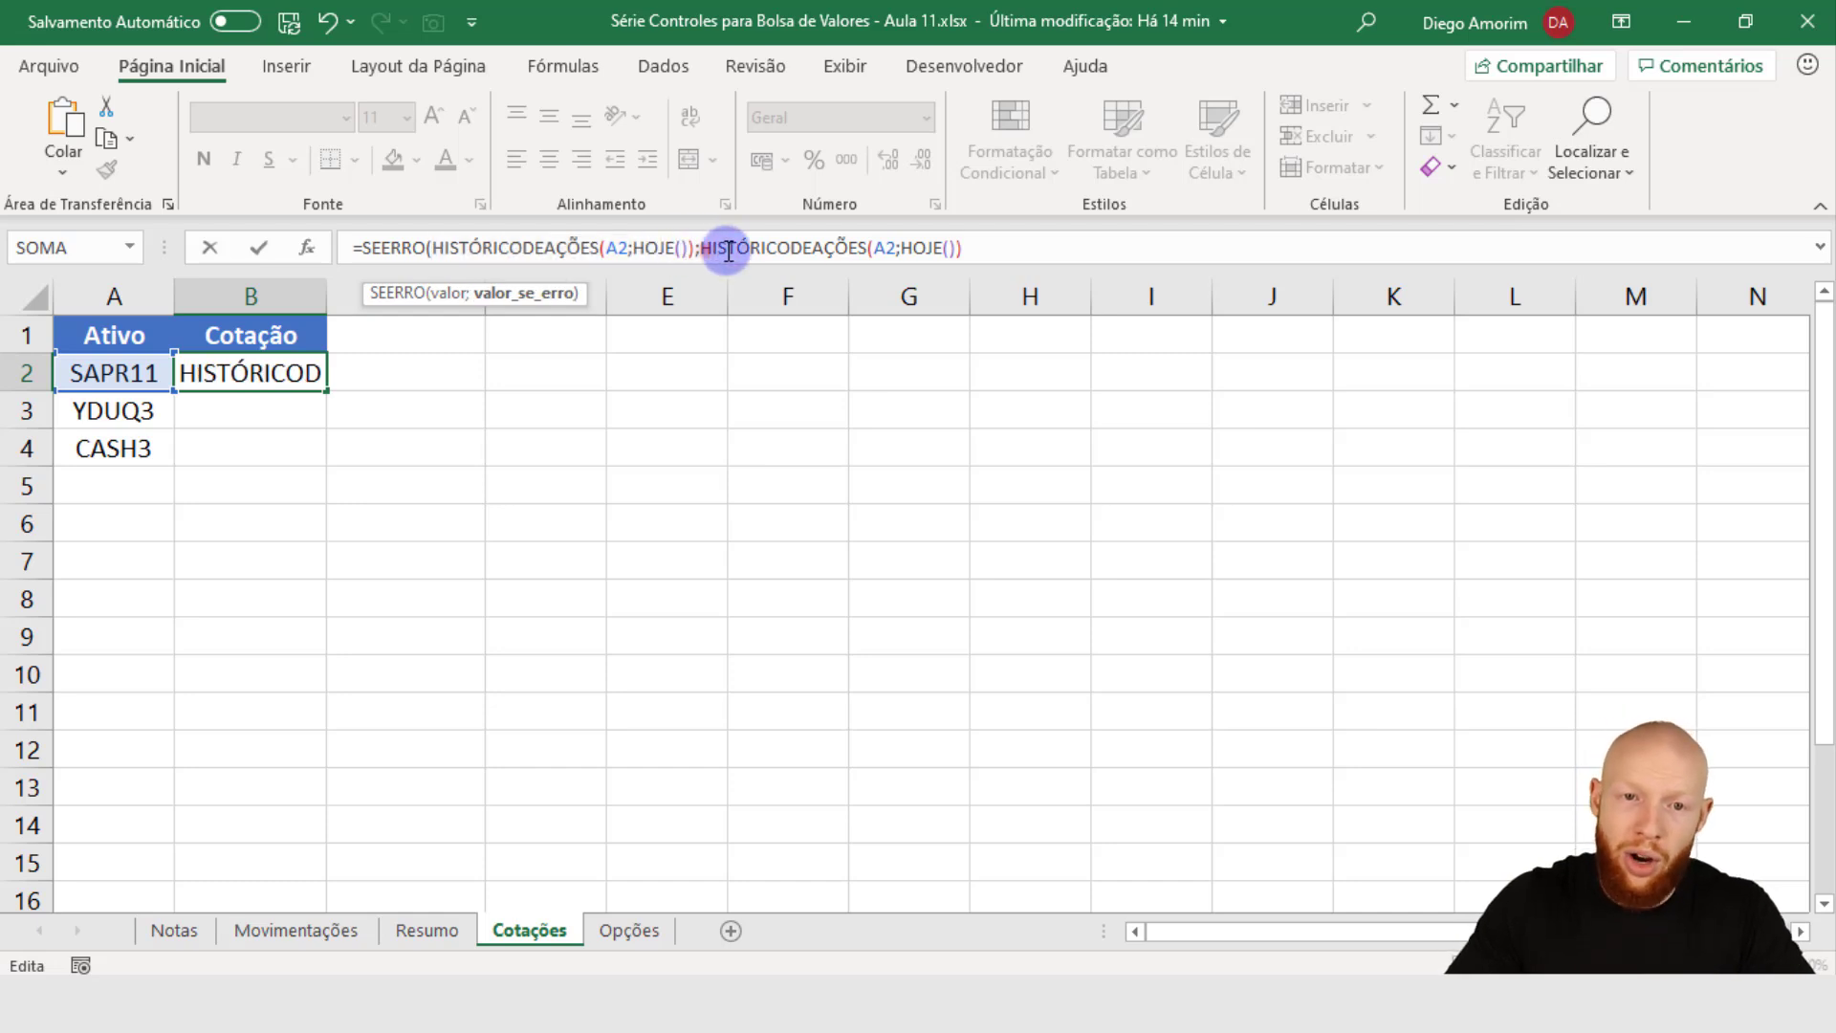
{"action": "left_click_drag", "start_coordinate": [706, 251], "coordinate": [1050, 247]}
{"action": "left_click", "coordinate": [1054, 249]}
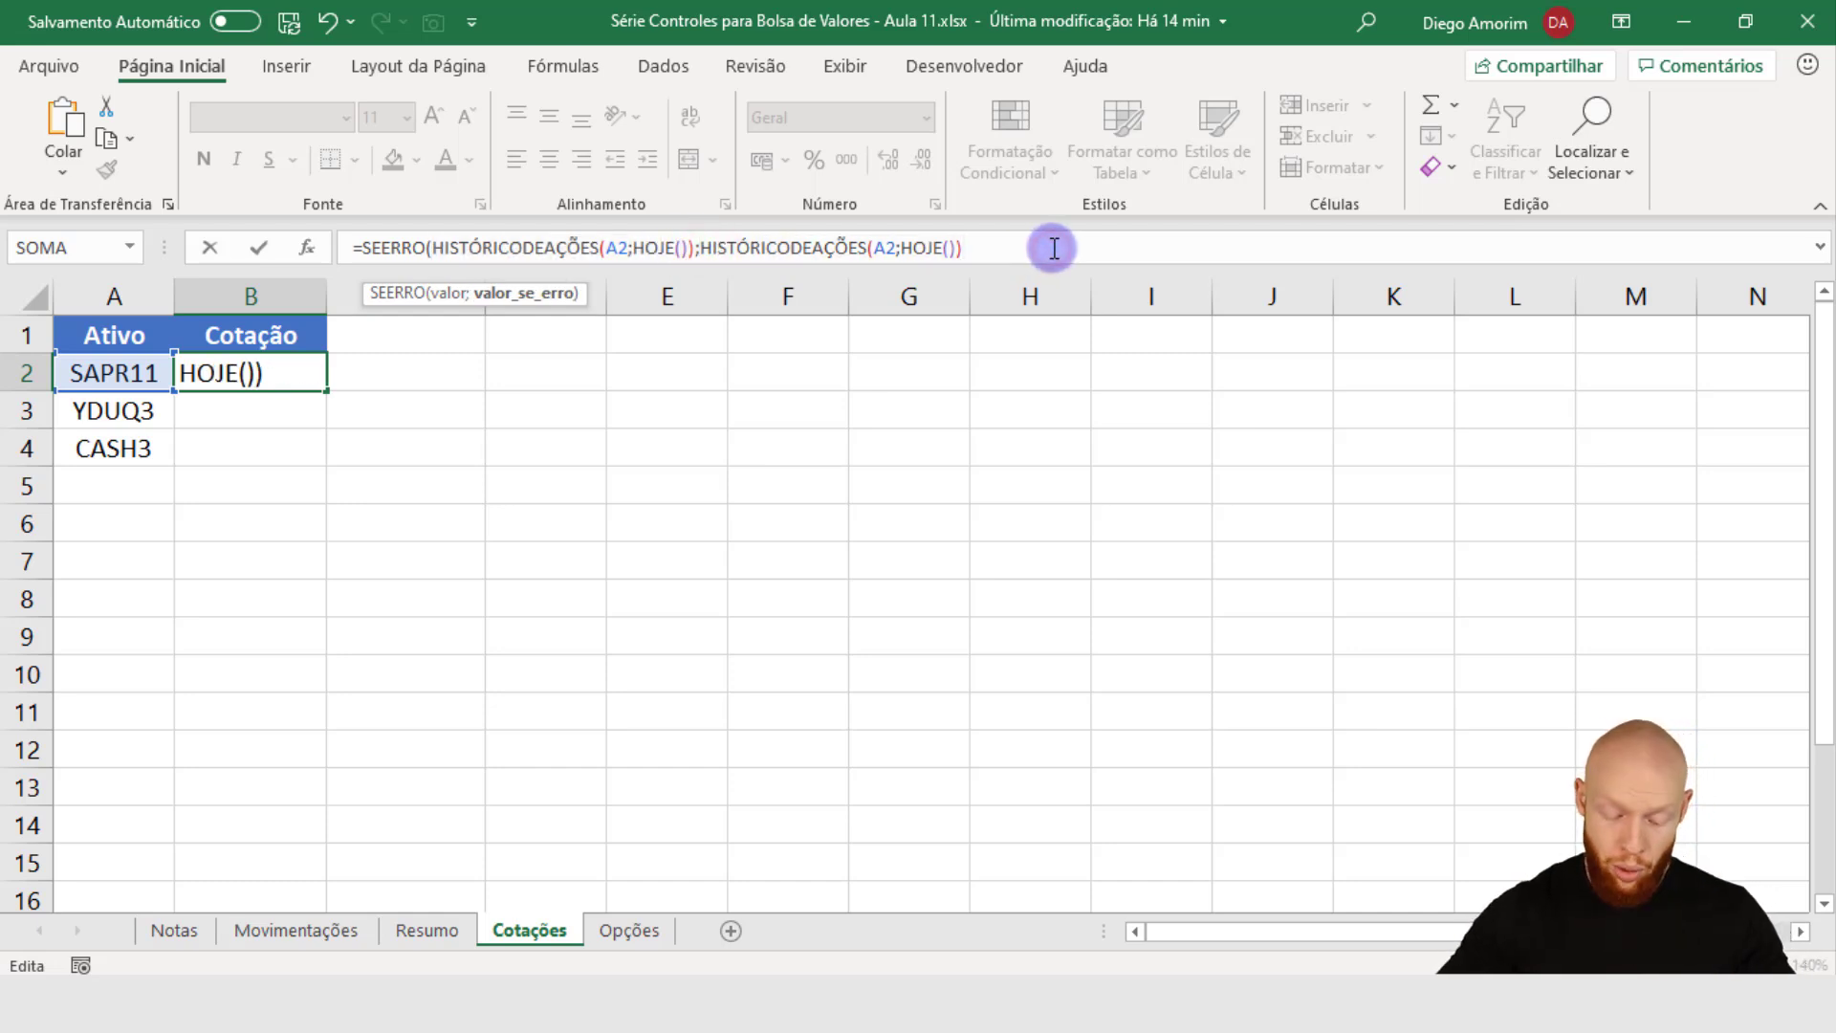
{"action": "type", "text": ")"}
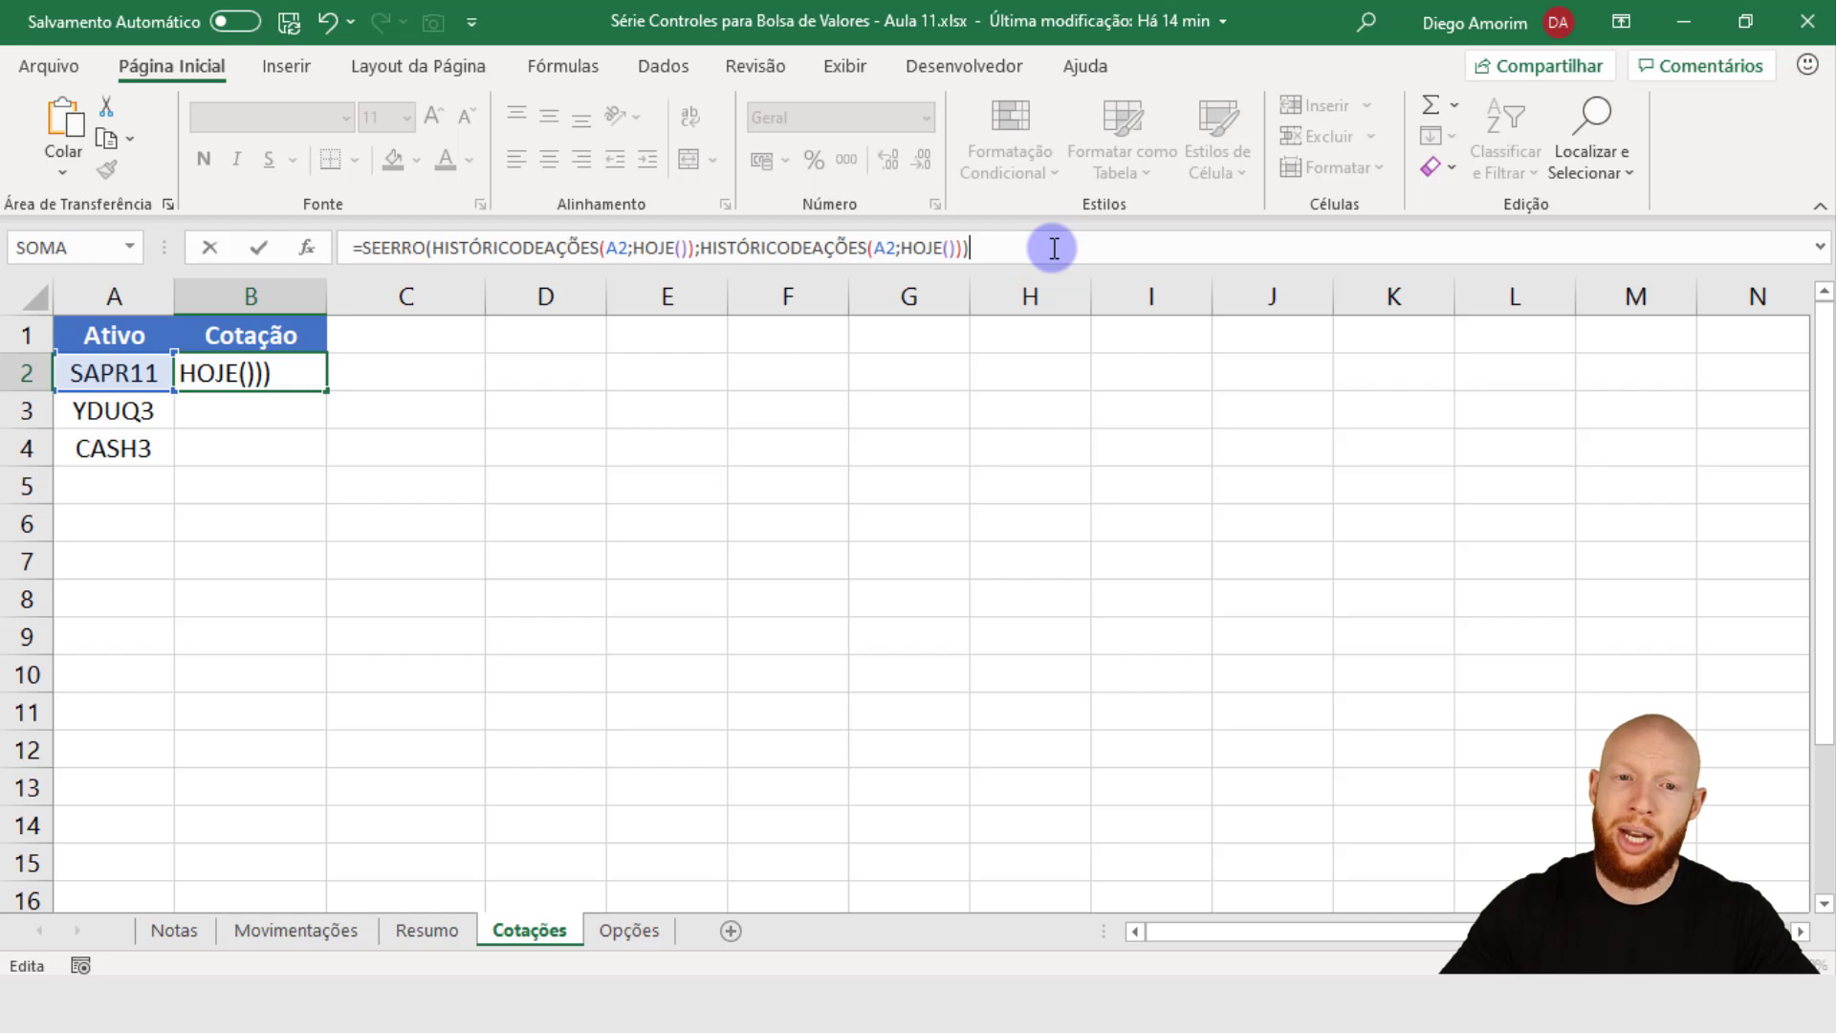
{"action": "left_click", "coordinate": [959, 251]}
{"action": "type", "text": "-1"}
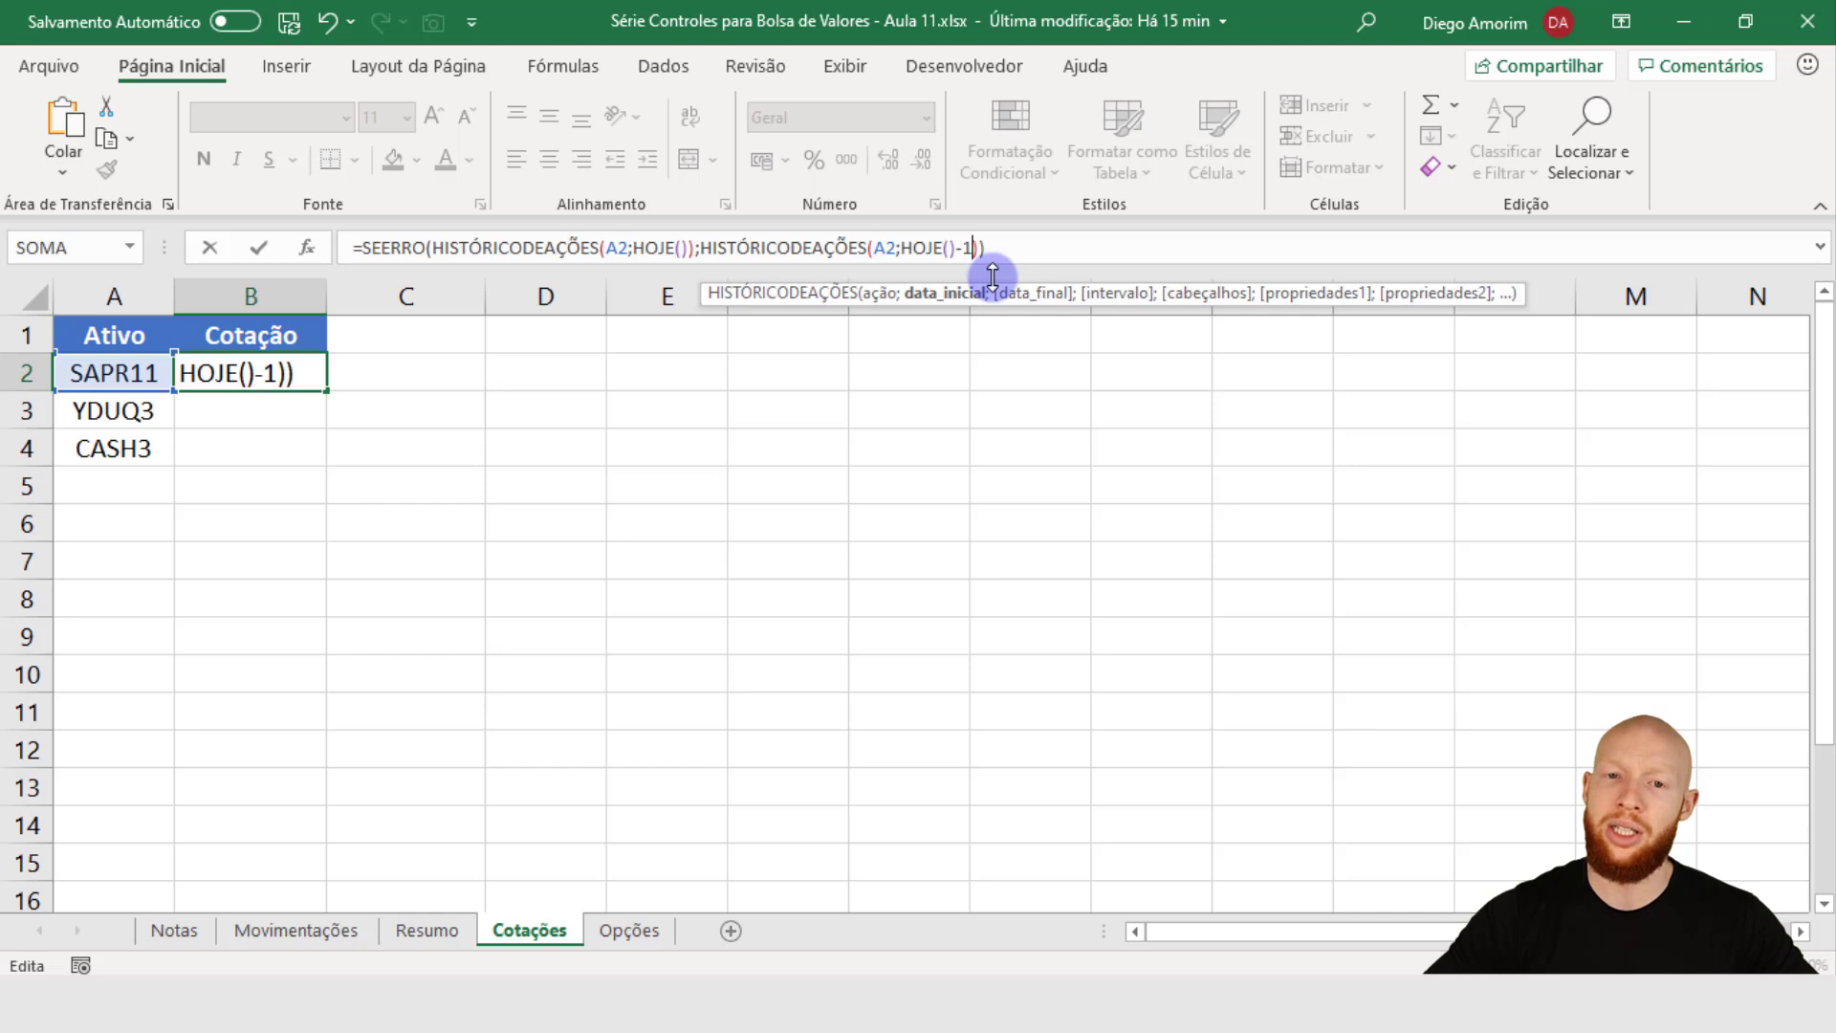
Step: Wrap the HISTÓRICODEAÇÕES(A2;HOJE()-1) fallback in a nested SEERRO, with a semicolon ready for its error argument
{"action": "left_click_drag", "start_coordinate": [698, 247], "coordinate": [993, 272]}
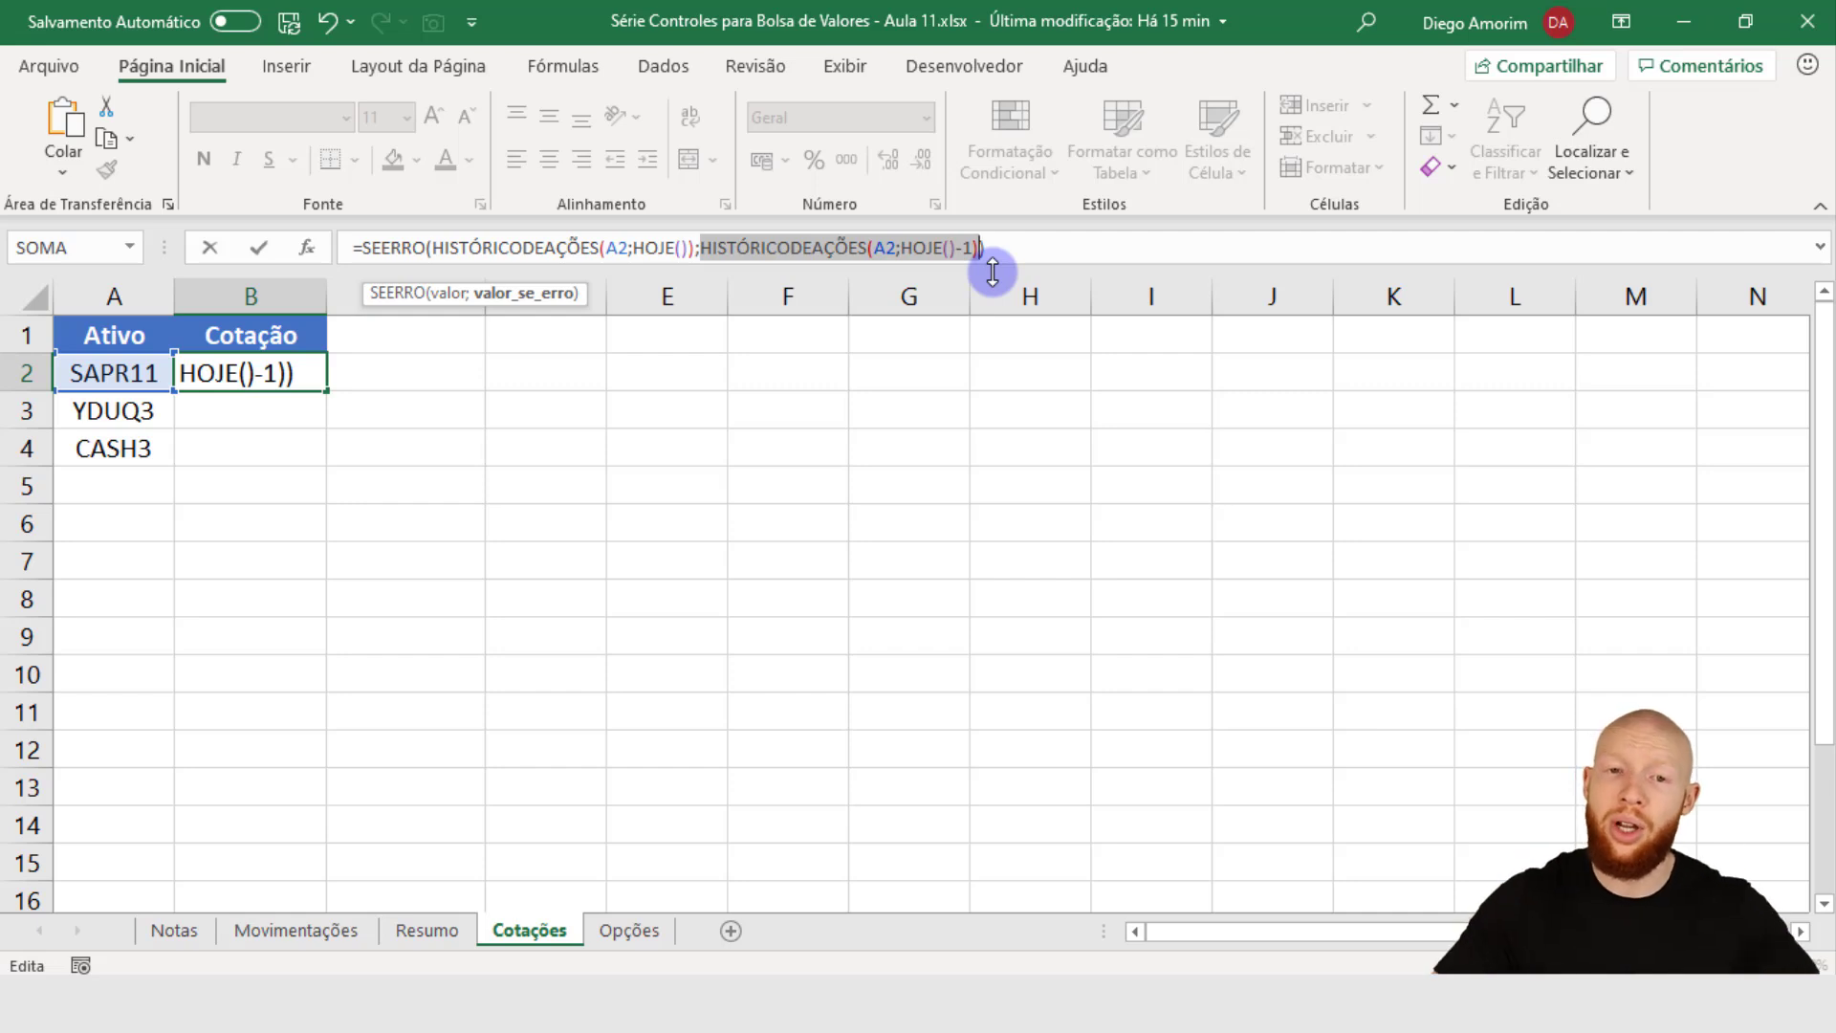
{"action": "left_click", "coordinate": [699, 248]}
{"action": "type", "text": "SEERRO("}
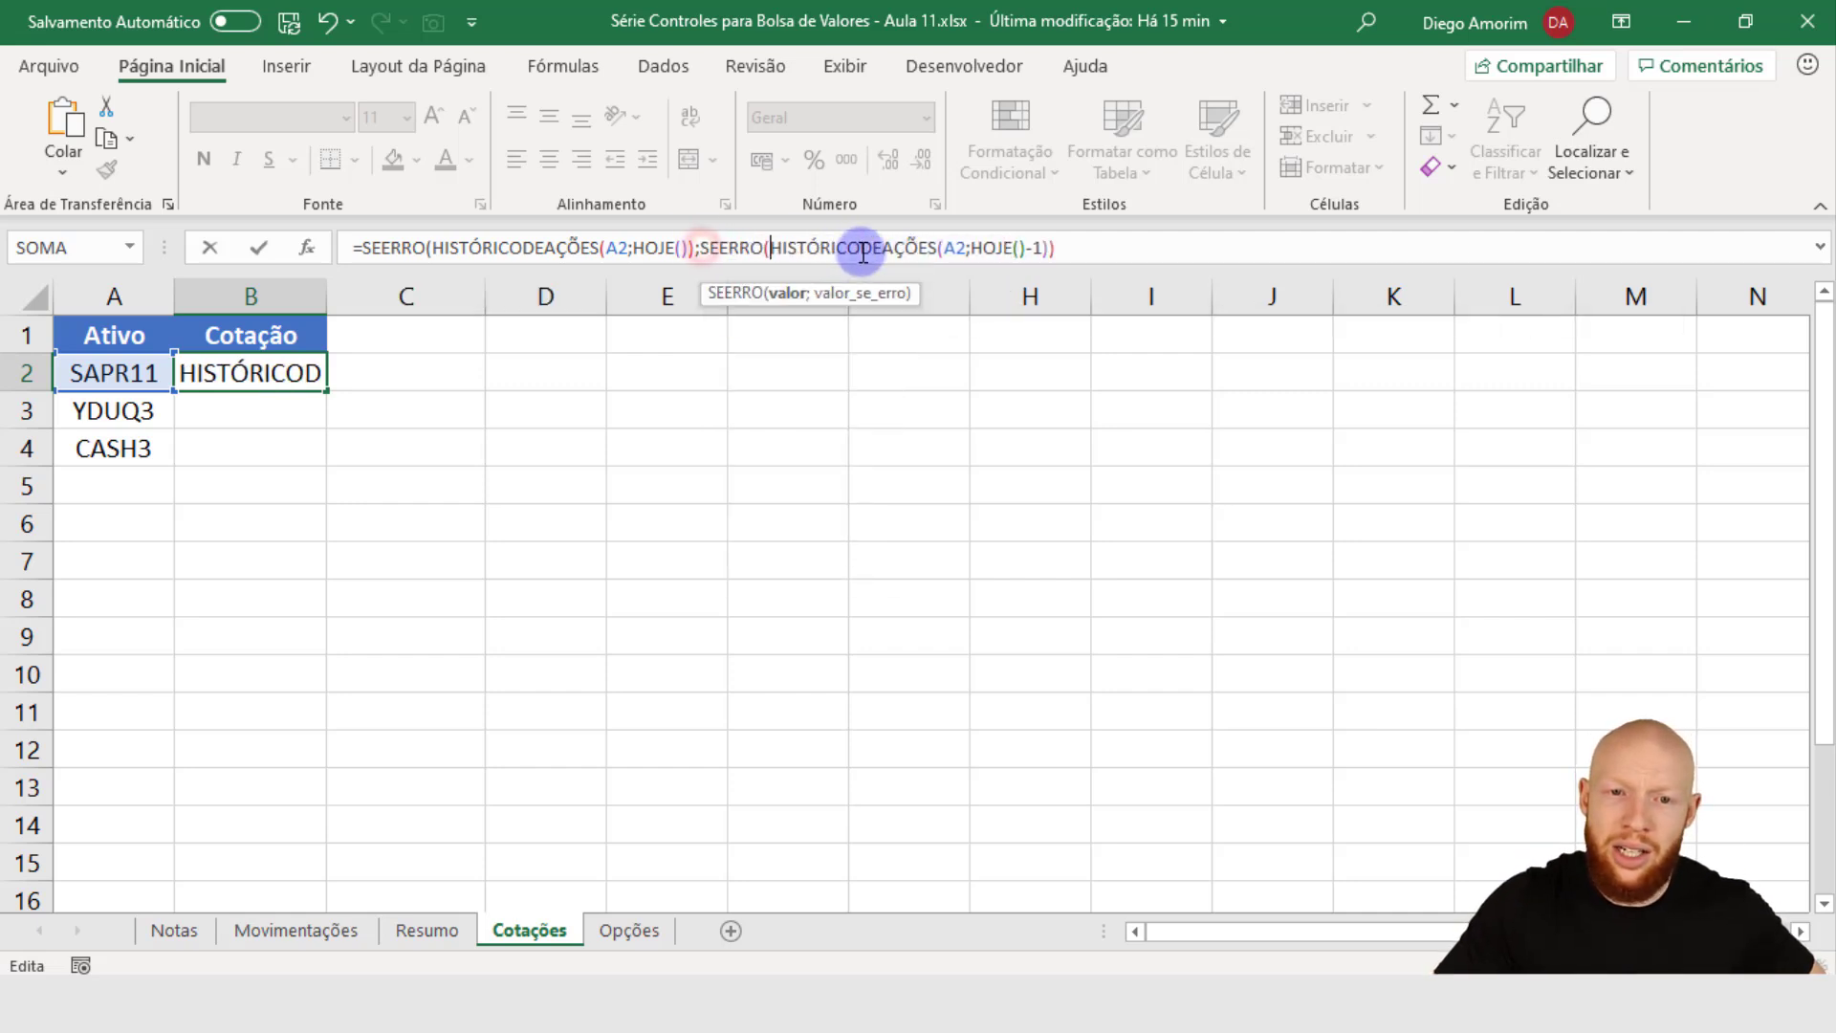
{"action": "left_click", "coordinate": [1053, 248]}
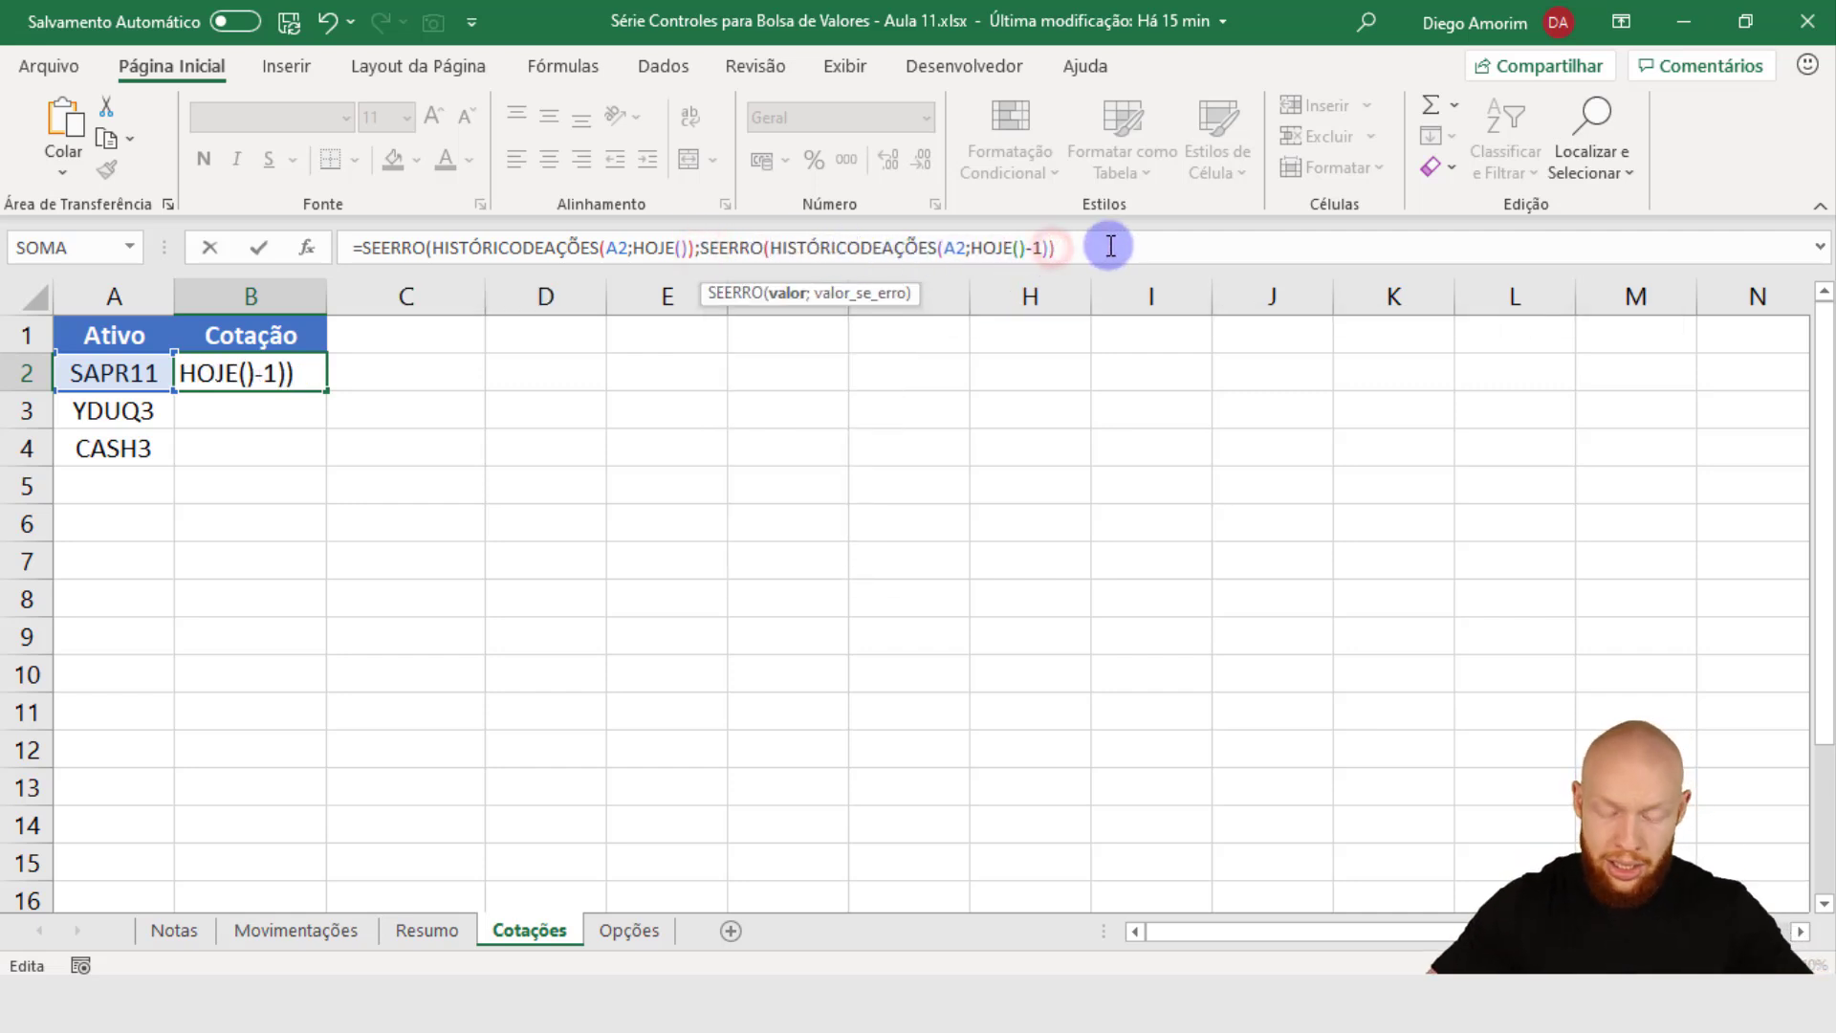
{"action": "type", "text": ")"}
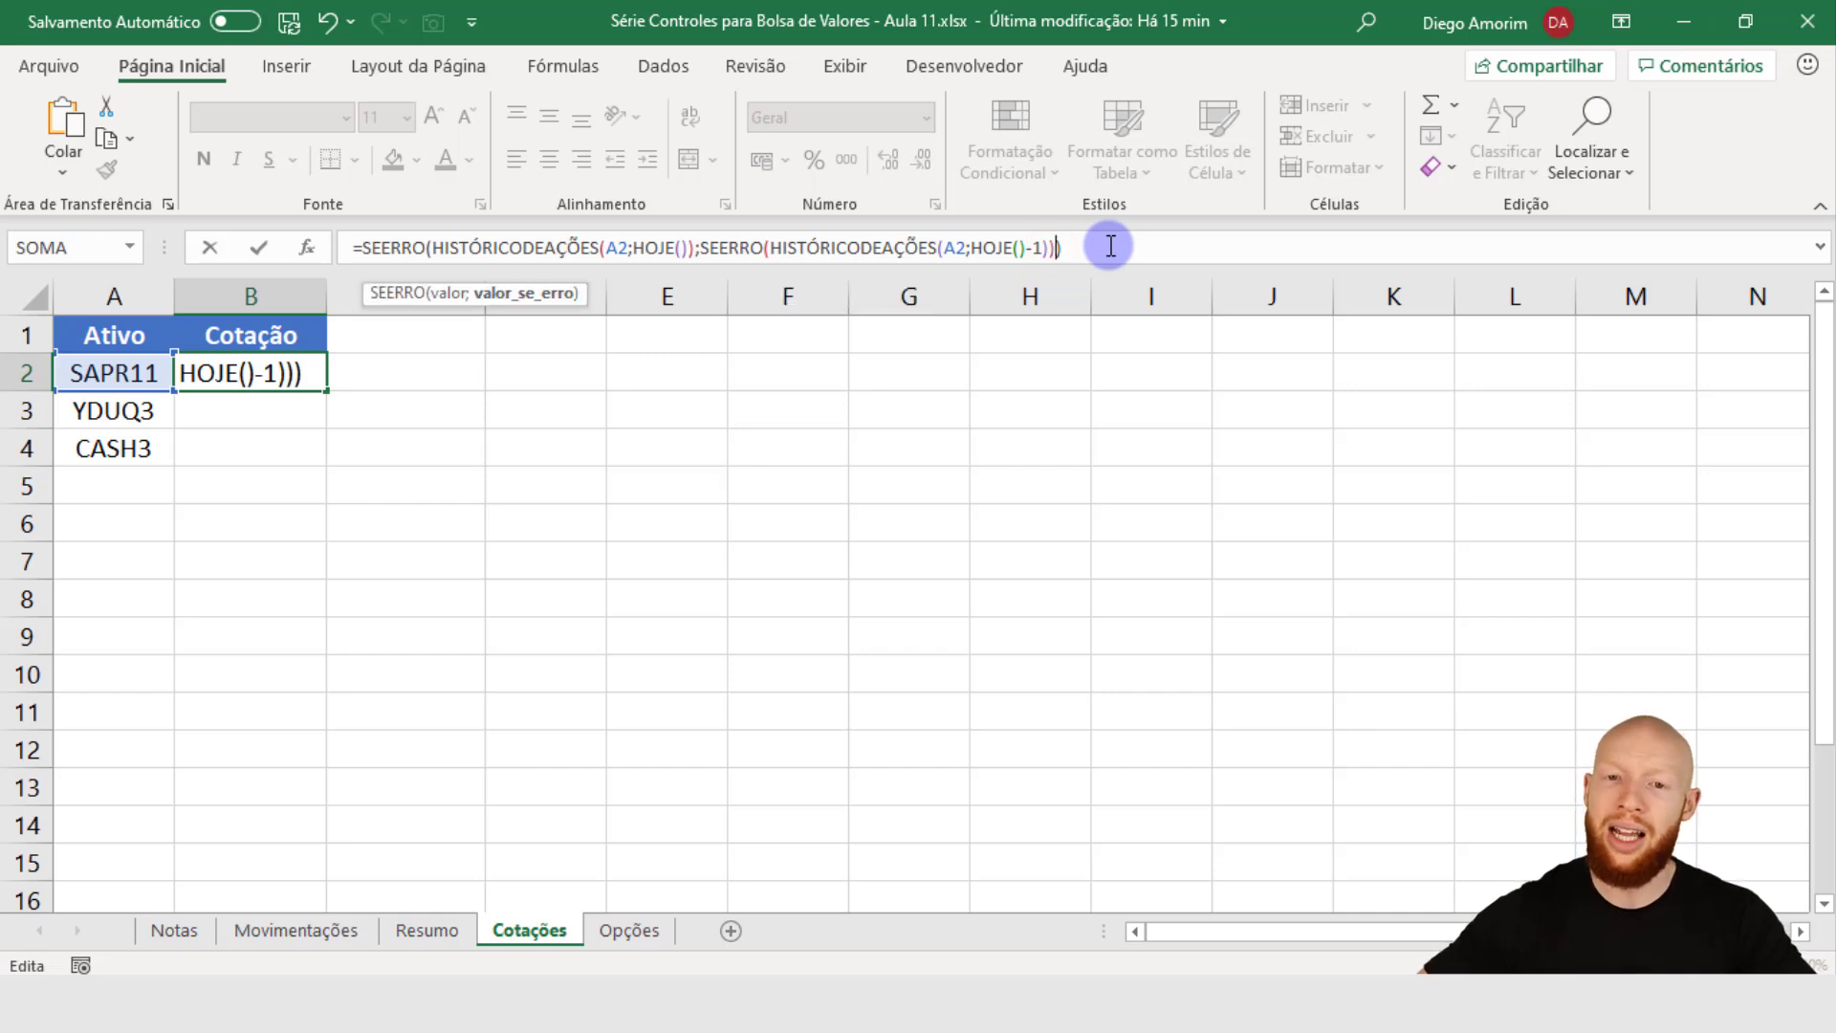
{"action": "key", "text": "Left"}
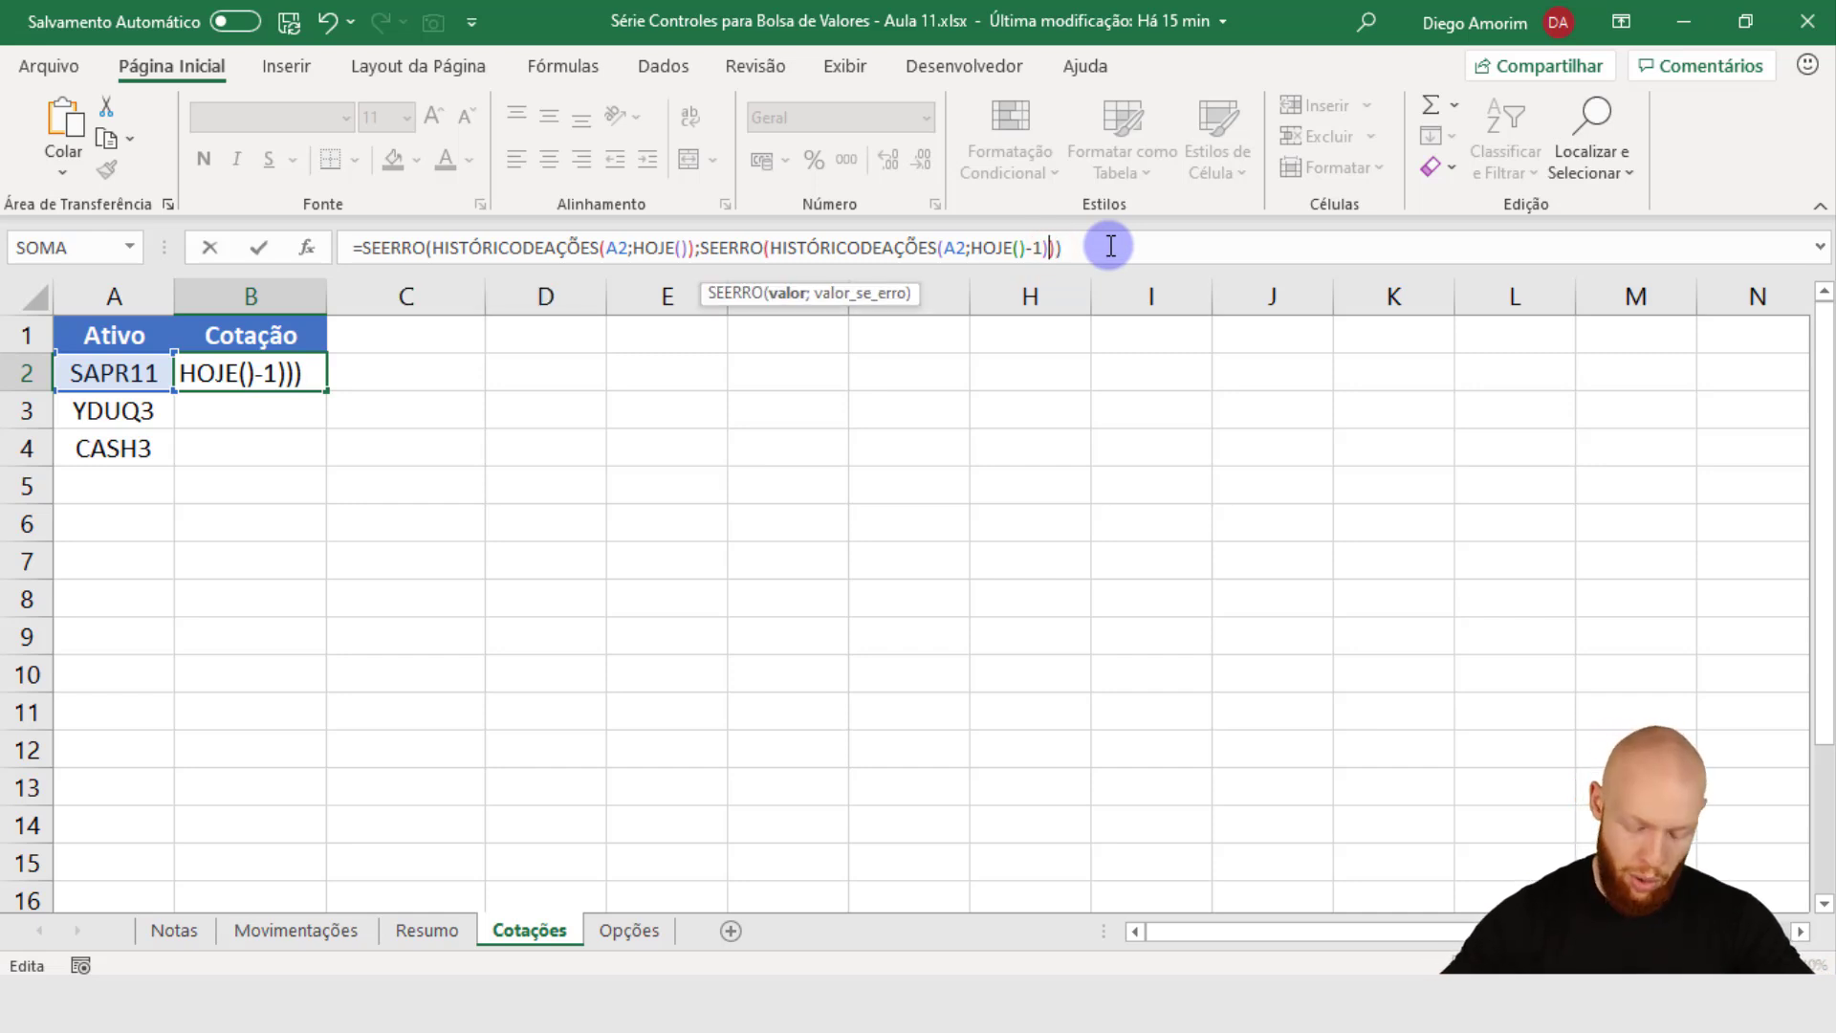
{"action": "type", "text": ";"}
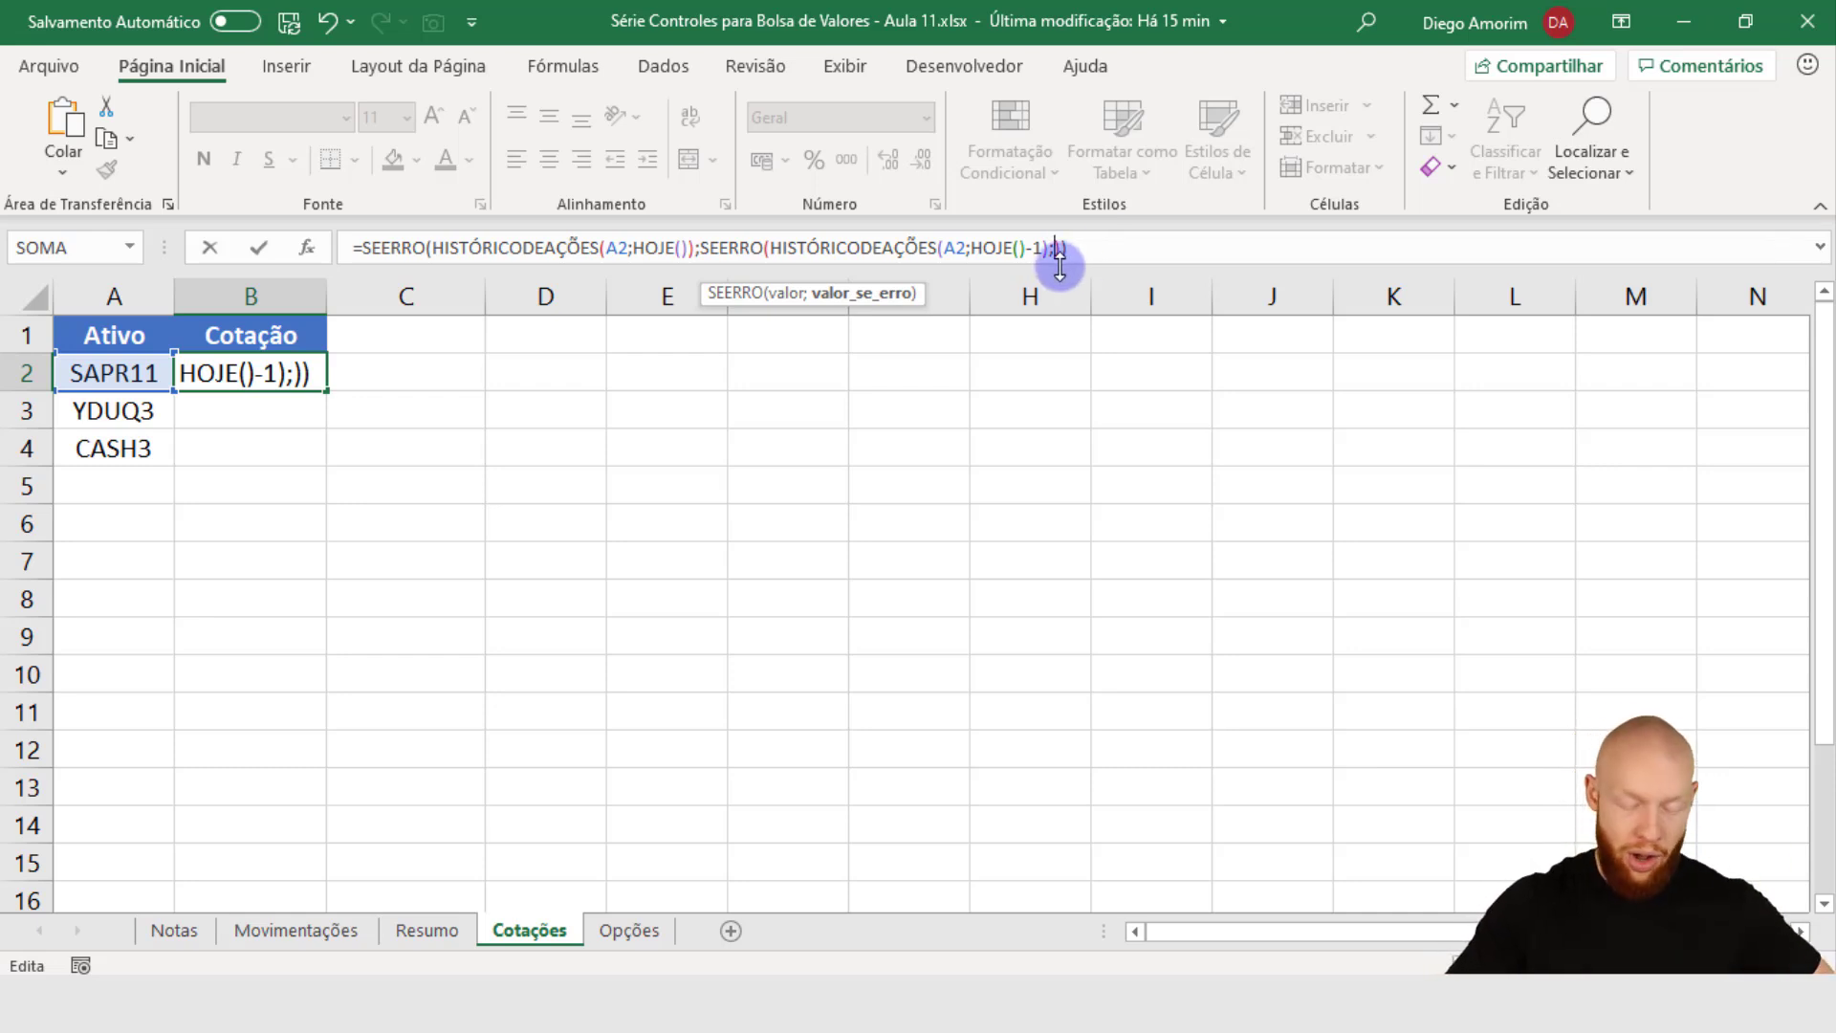
Step: Add HISTÓRICODEAÇÕES(A2;HOJE()-2) as the nested SEERRO's value if error
{"action": "type", "text": "HISTÓRICODEAÇÕES(A2;HOJE())"}
{"action": "left_click", "coordinate": [1316, 254]}
{"action": "type", "text": "-1"}
{"action": "key", "text": "BackSpace"}
{"action": "type", "text": "2"}
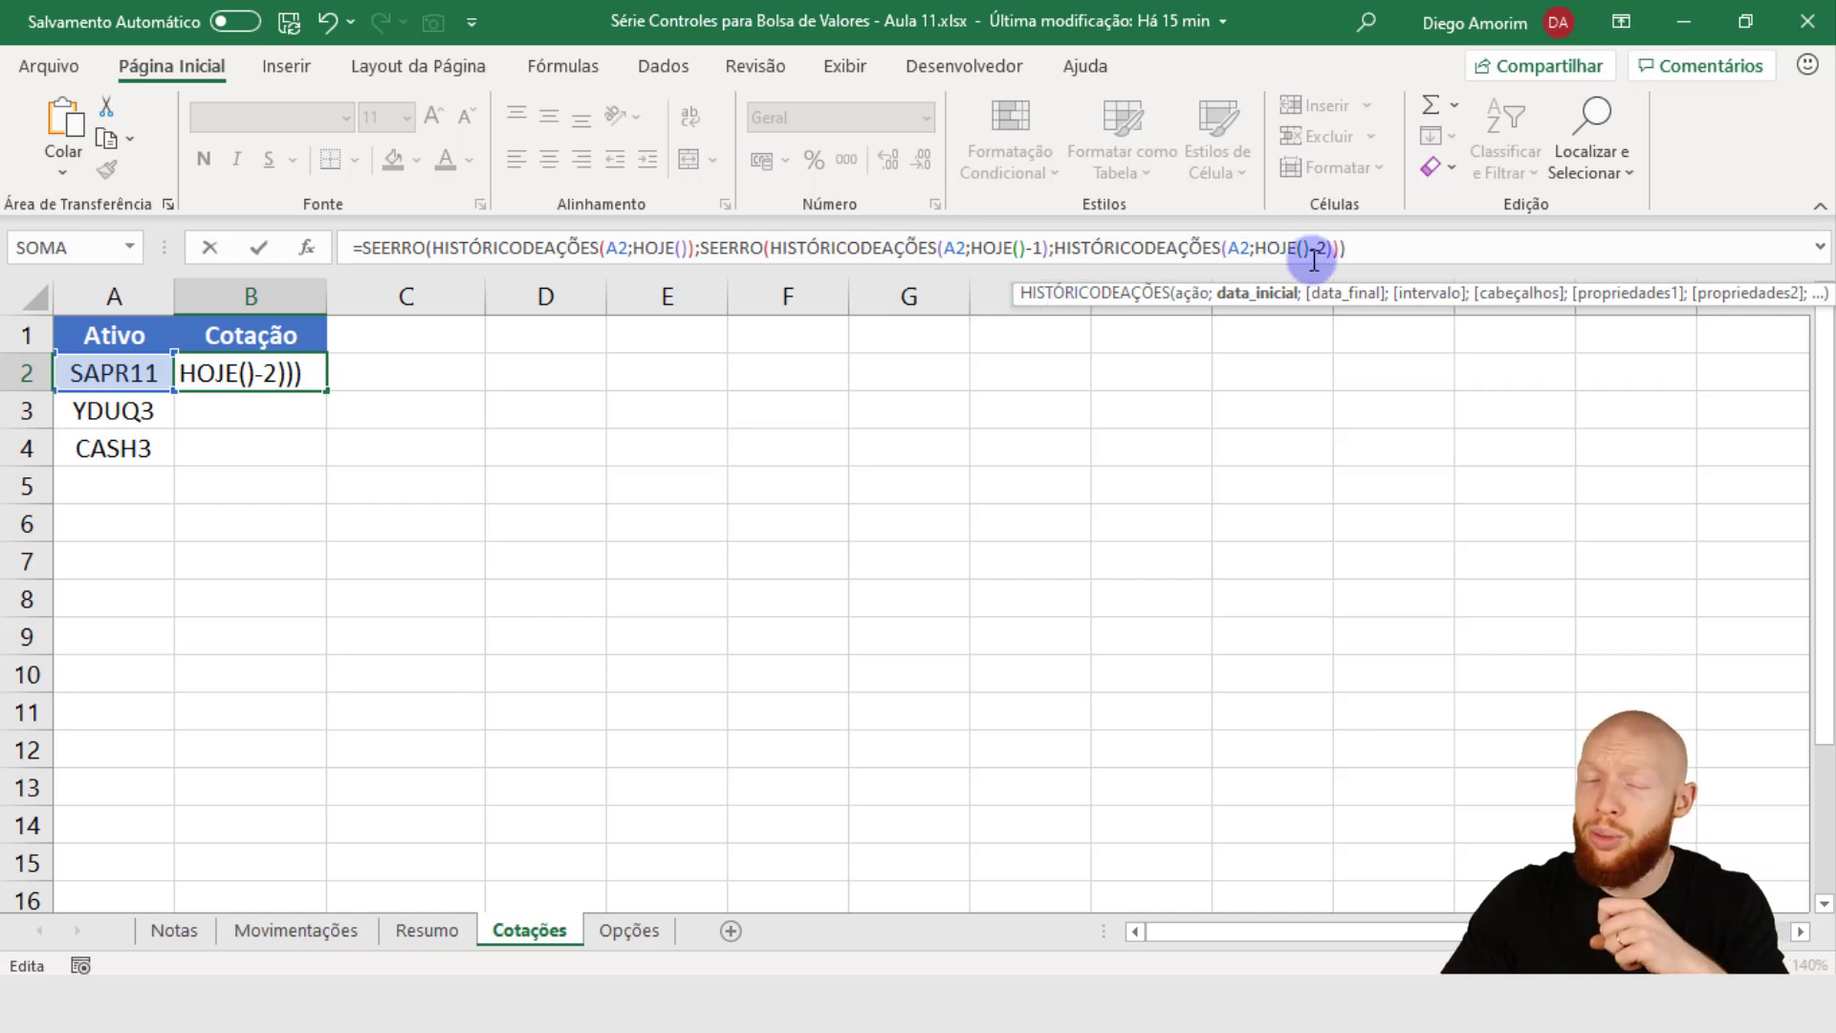
Step: Enlarge the formula area and wrap the HOJE()-2 lookup in another SEERRO with HISTÓRICODEAÇÕES(A2;HOJE()-3) as its fallback
{"action": "left_click_drag", "start_coordinate": [1290, 275], "coordinate": [1296, 306]}
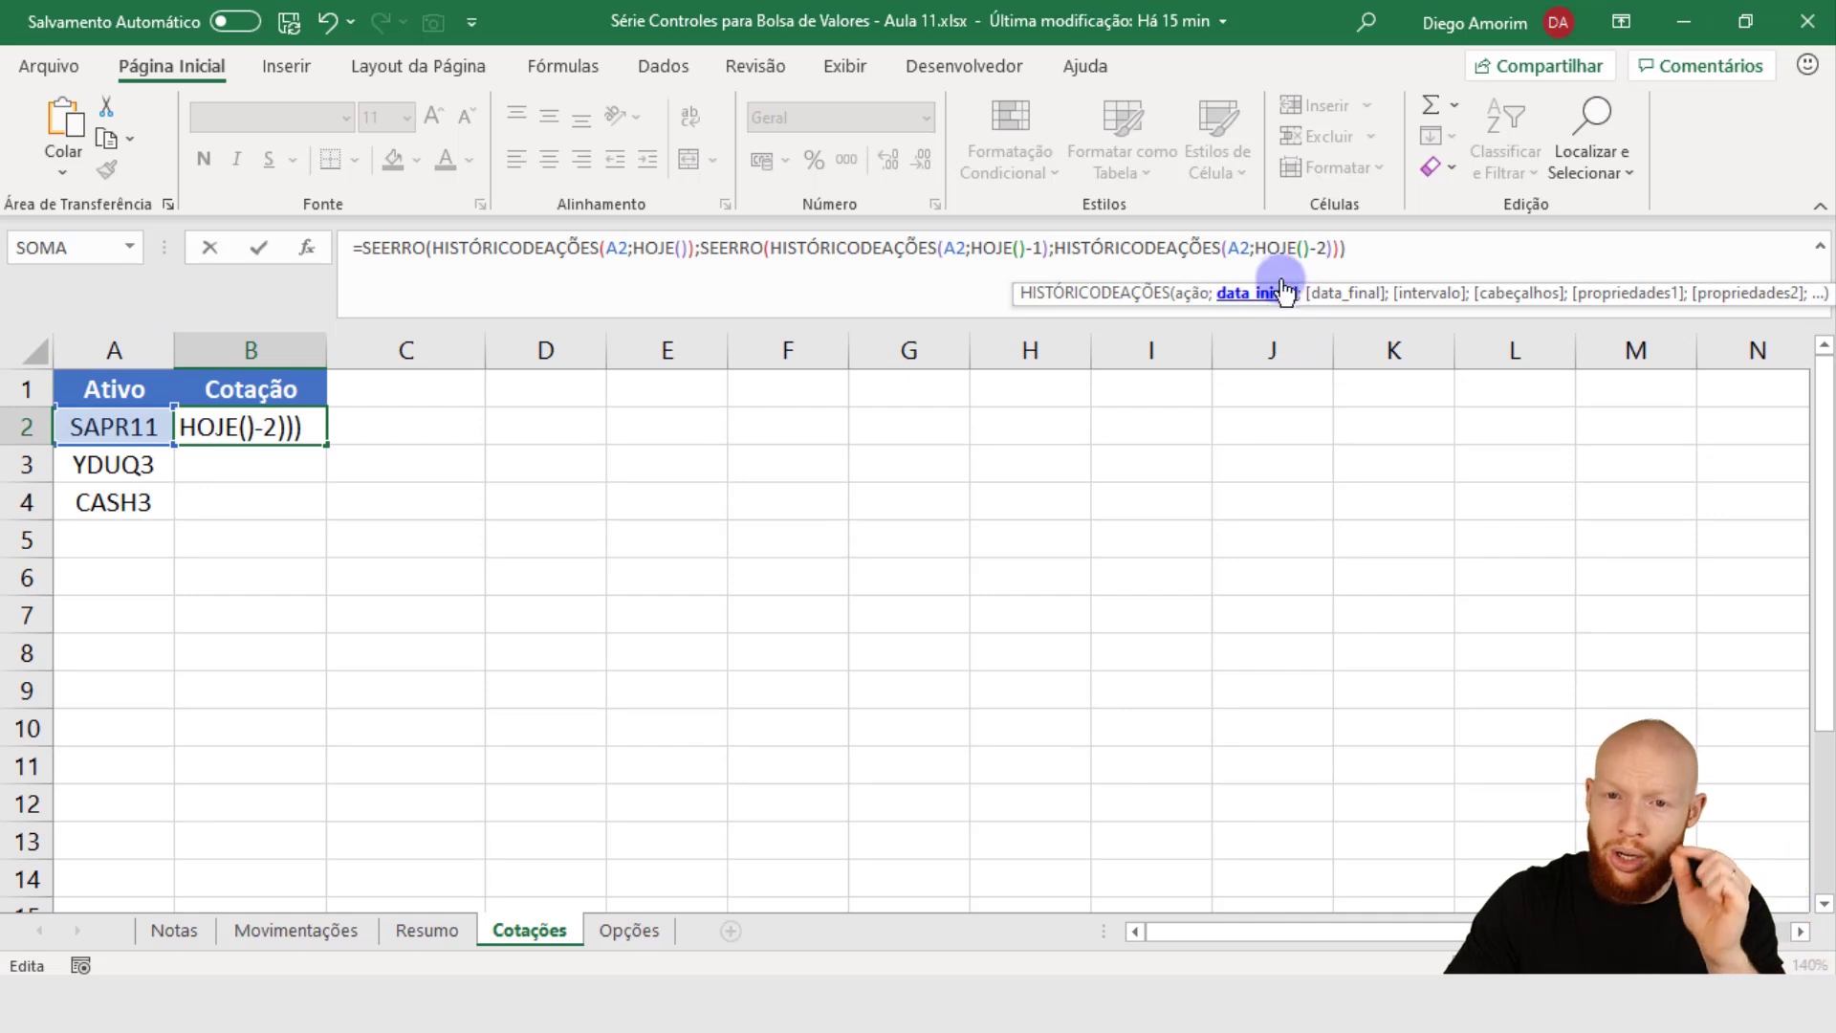
{"action": "left_click", "coordinate": [1054, 250]}
{"action": "type", "text": "SEERRO("}
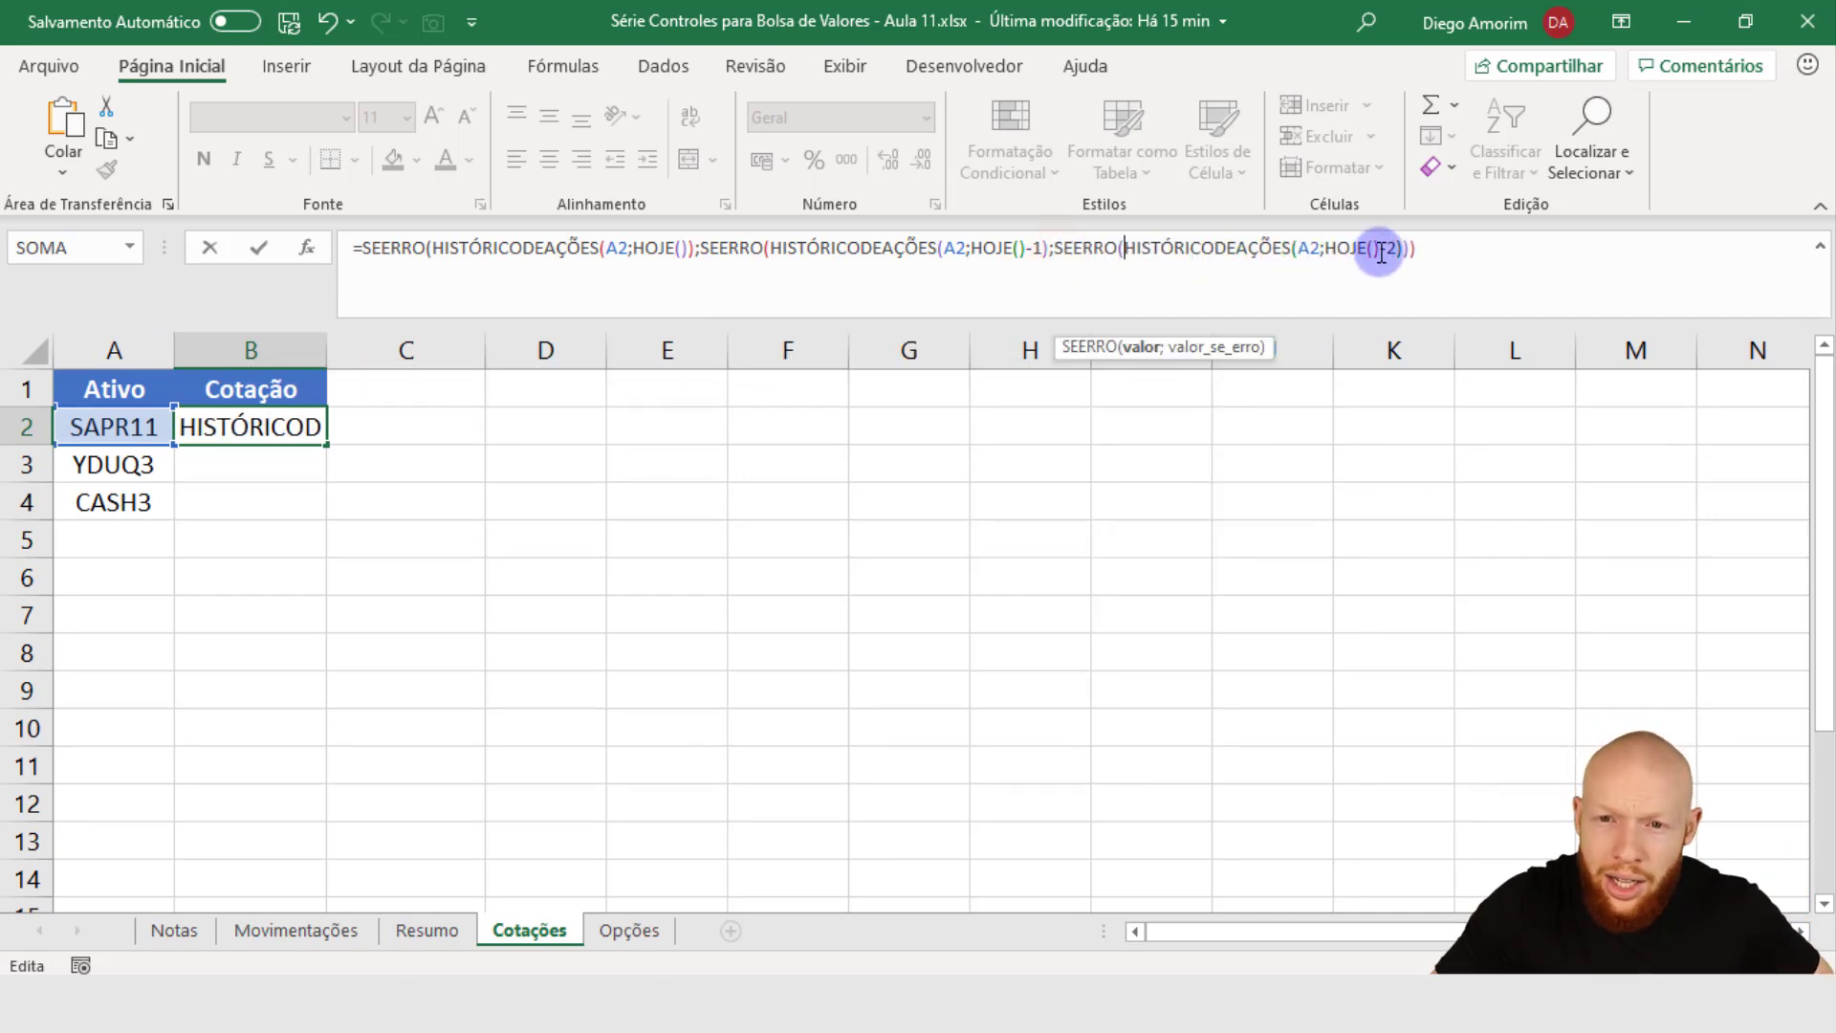
{"action": "left_click", "coordinate": [1402, 248]}
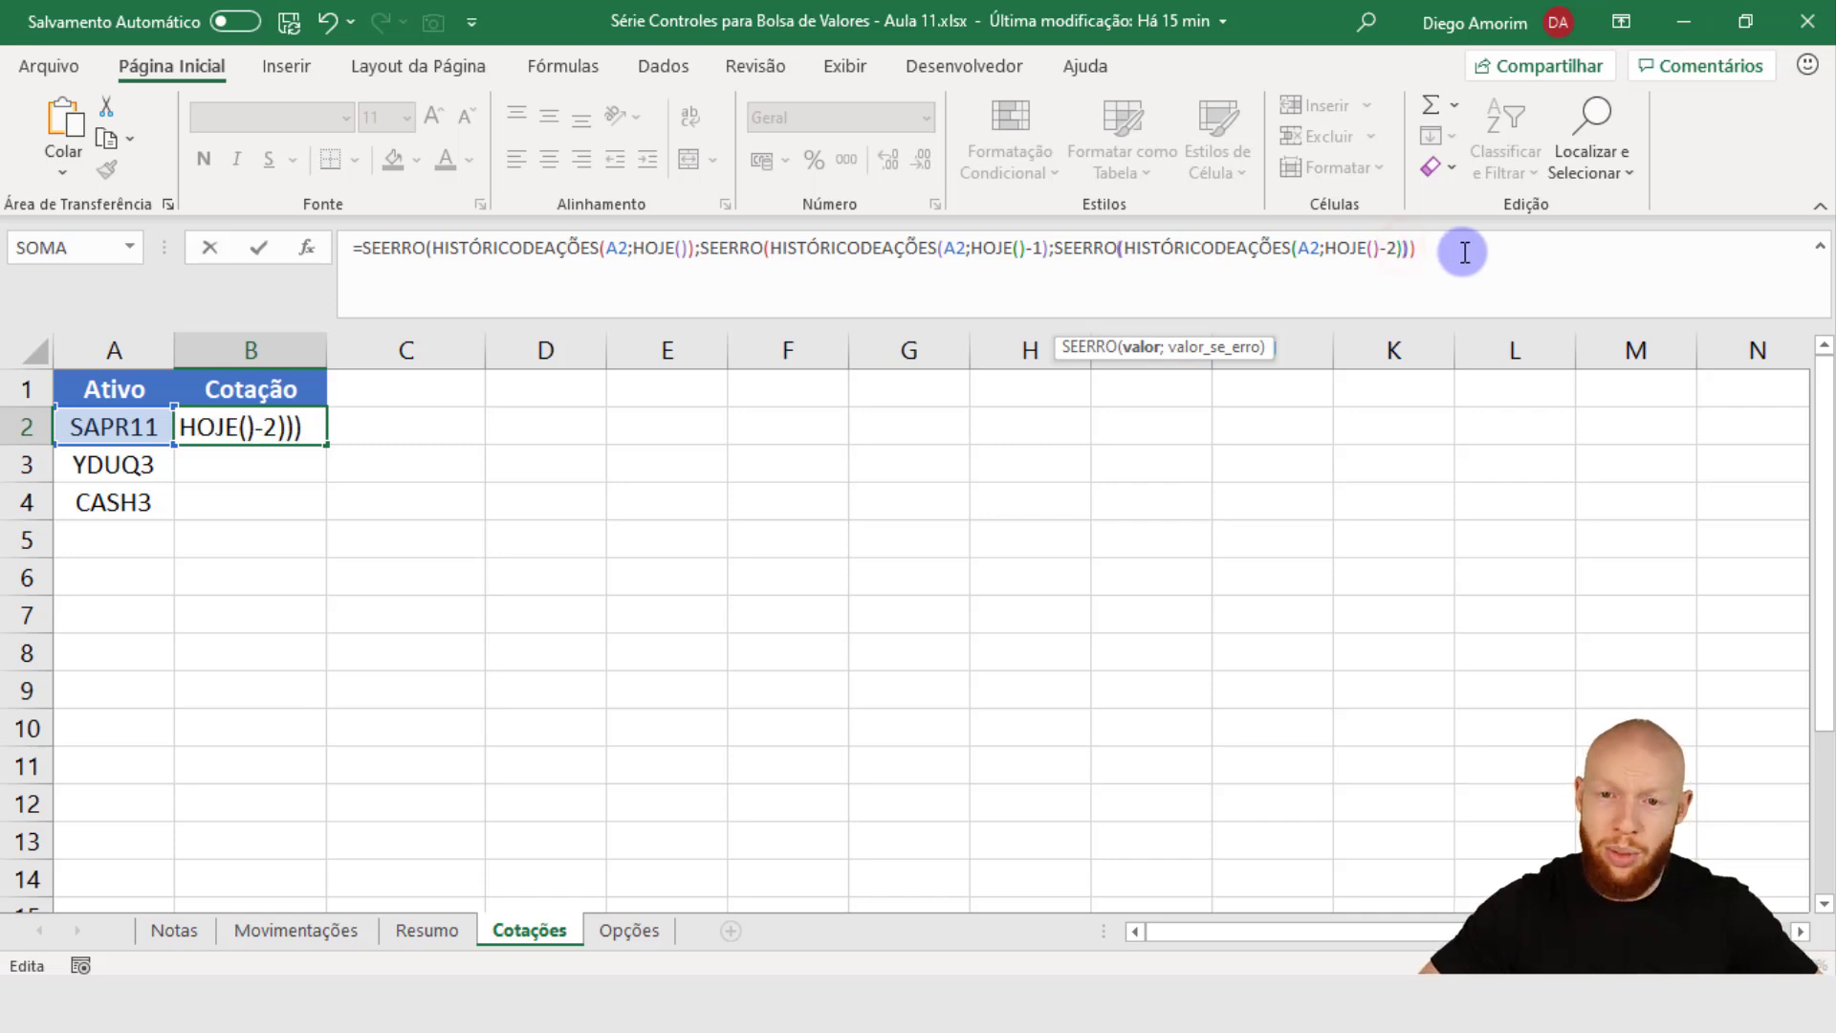
{"action": "type", "text": ";HISTÓRICODEAÇÕES(A2;HOJE()"}
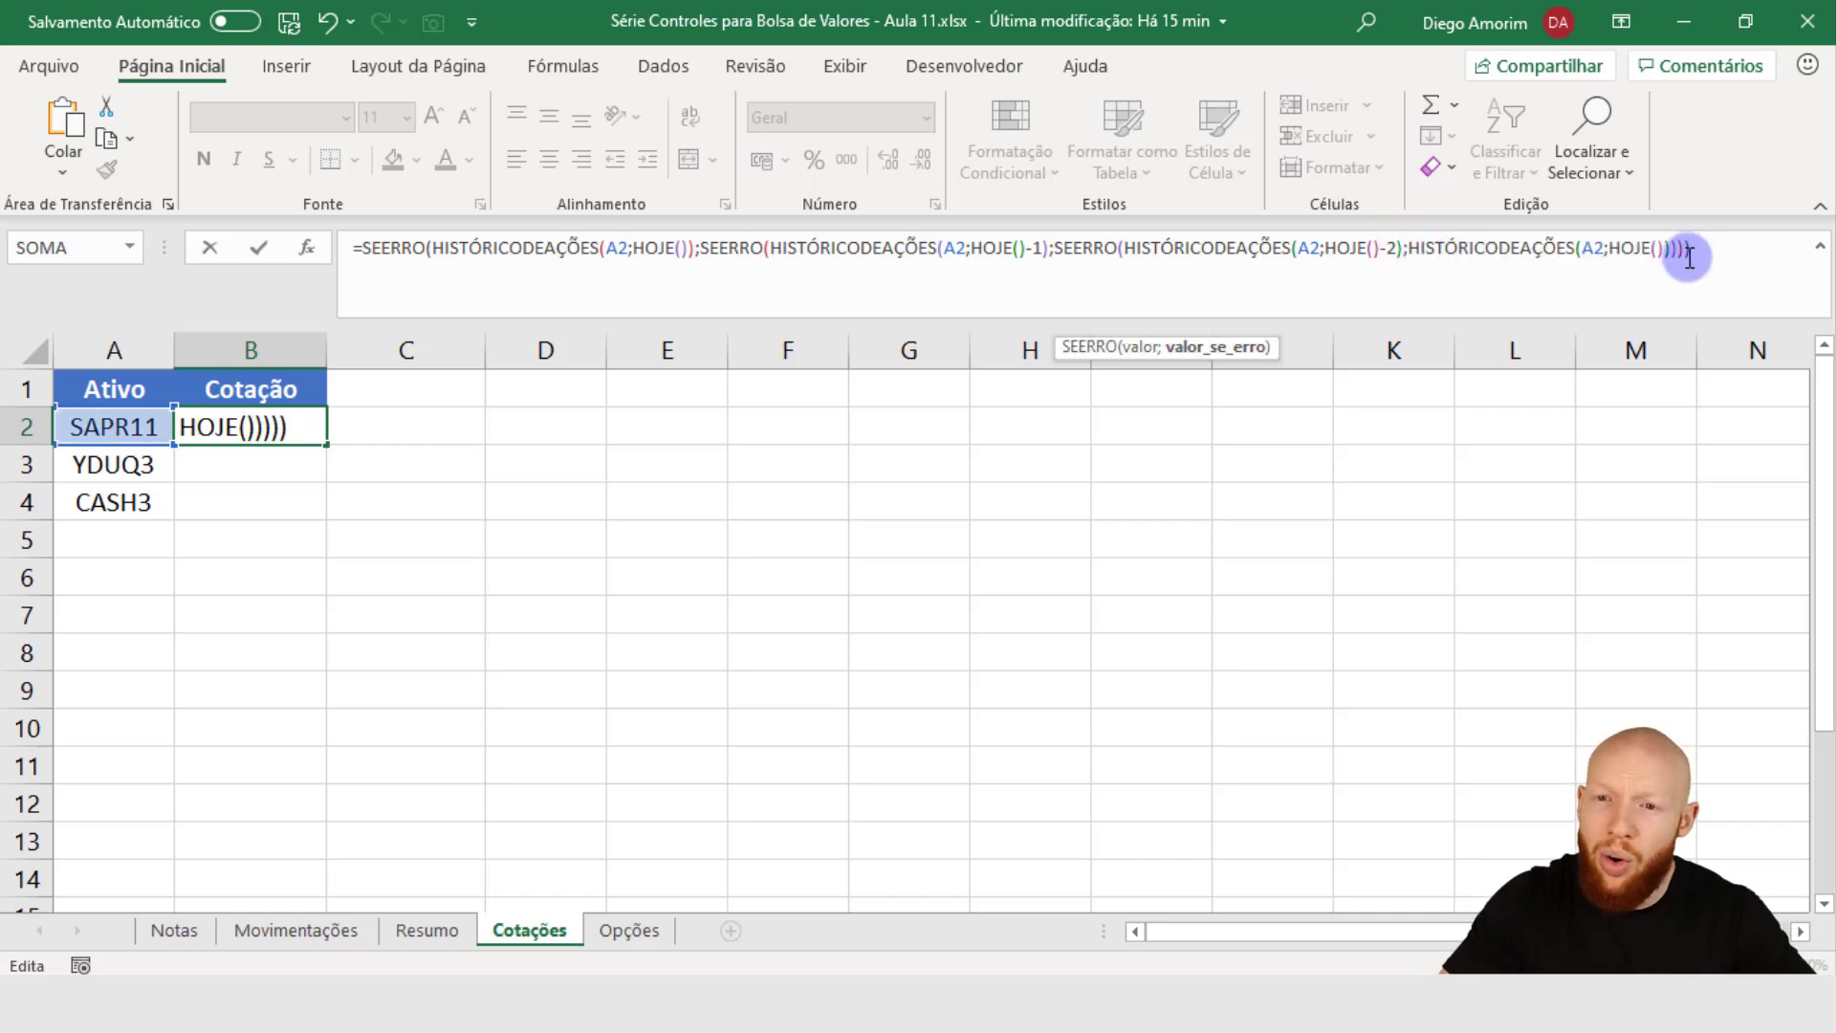
{"action": "type", "text": "-3"}
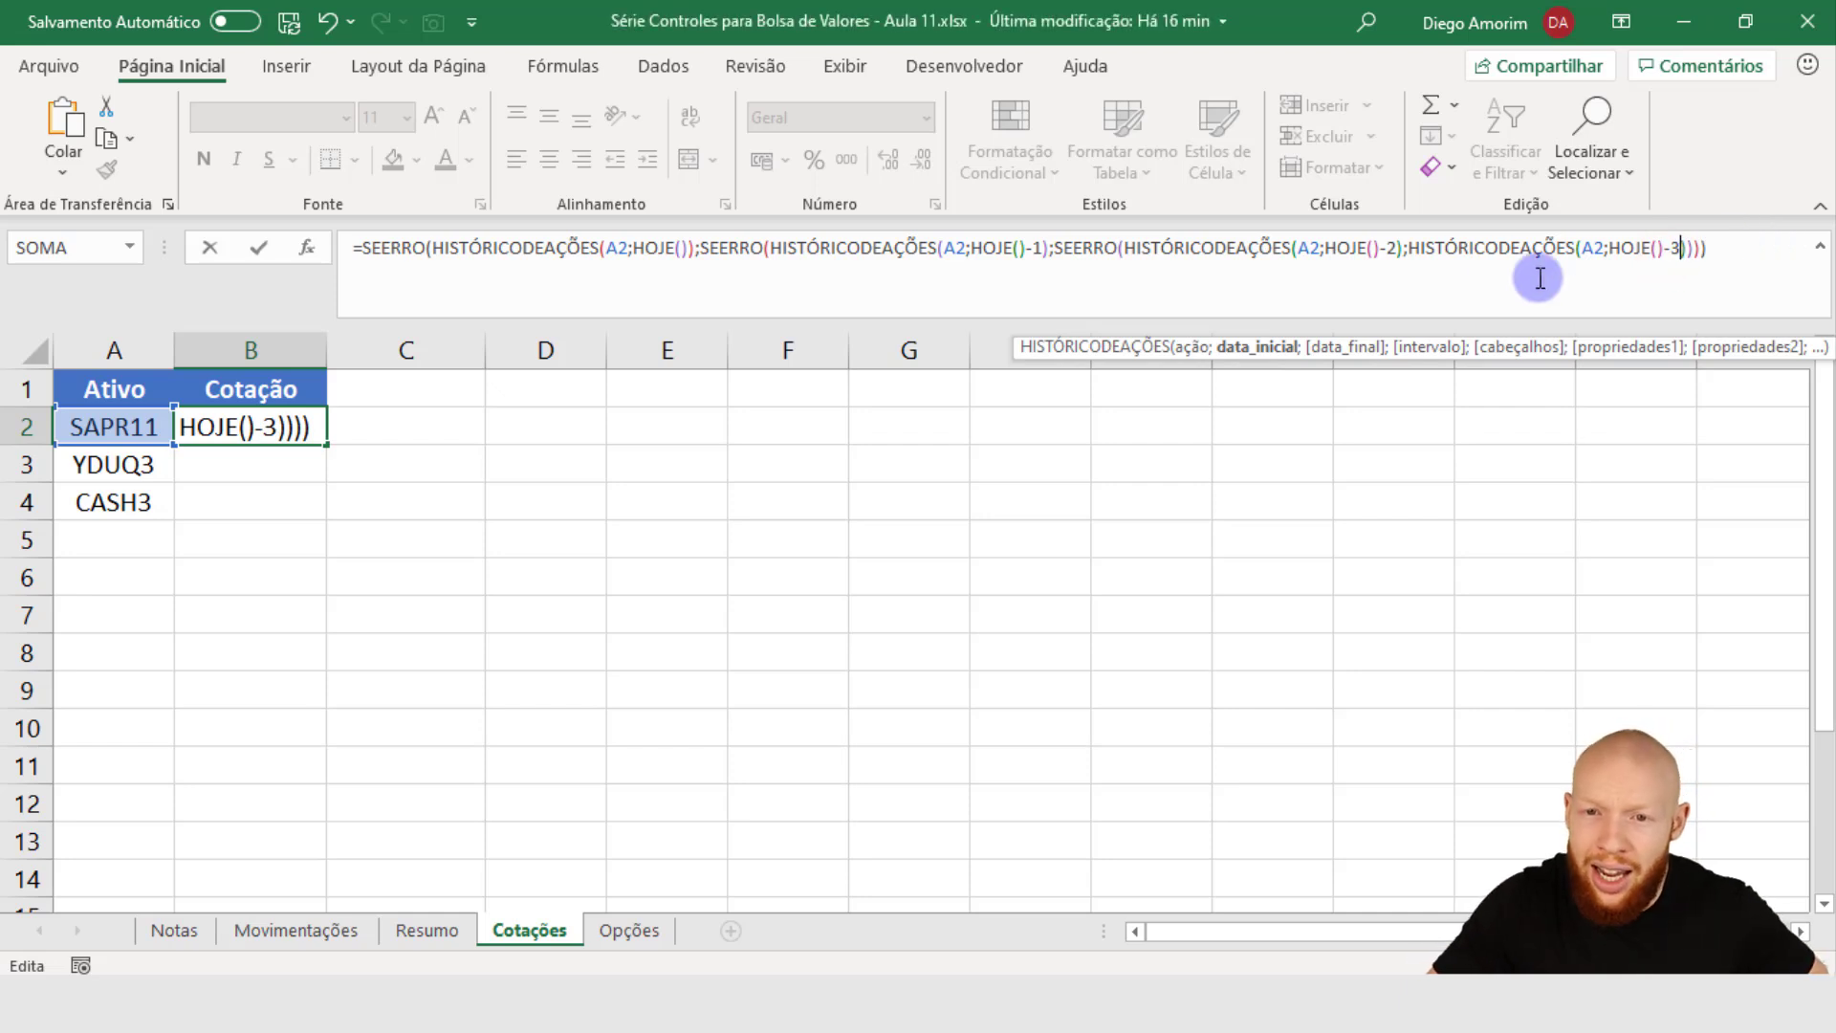
Step: Wrap the HISTÓRICODEAÇÕES(A2;HOJE()-3) lookup in a further SEERRO, with a semicolon ready for its error argument
{"action": "left_click", "coordinate": [1412, 248]}
{"action": "type", "text": "se"}
{"action": "key", "text": "Down"}
{"action": "key", "text": "Tab"}
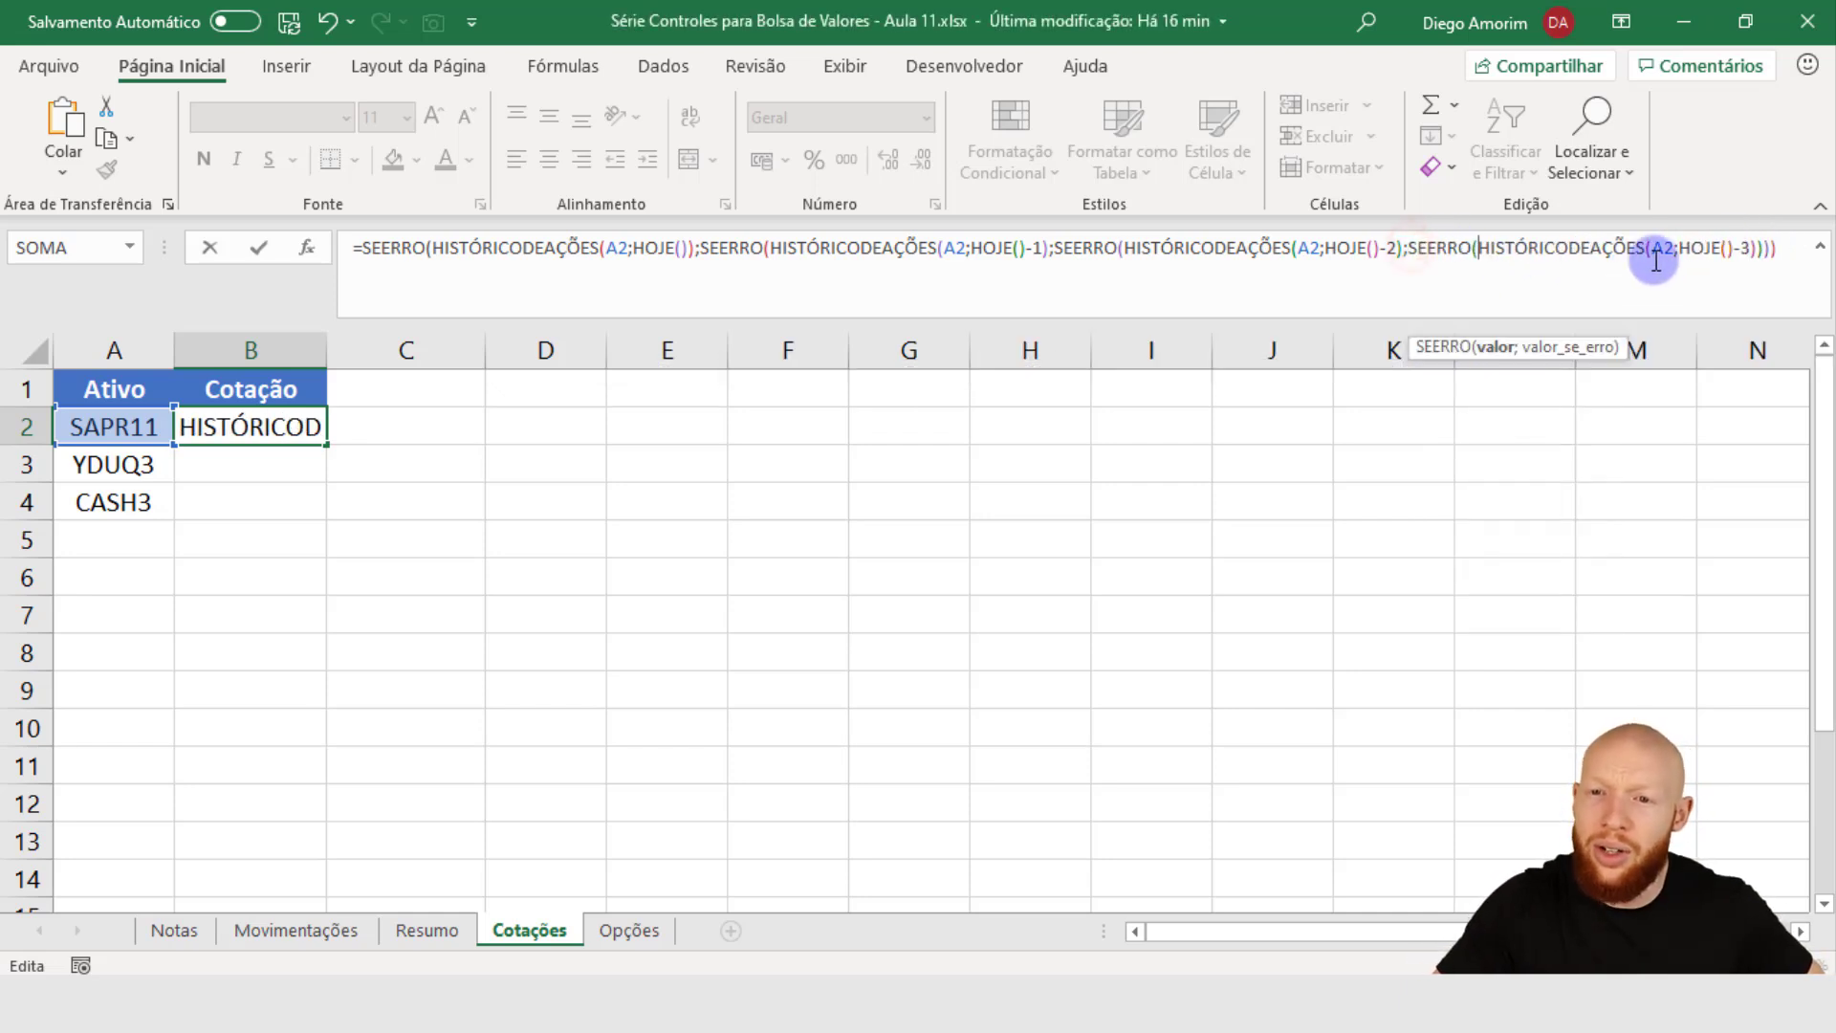
{"action": "left_click", "coordinate": [1759, 248]}
{"action": "type", "text": "))"}
{"action": "key", "text": "Left"}
{"action": "type", "text": ";"}
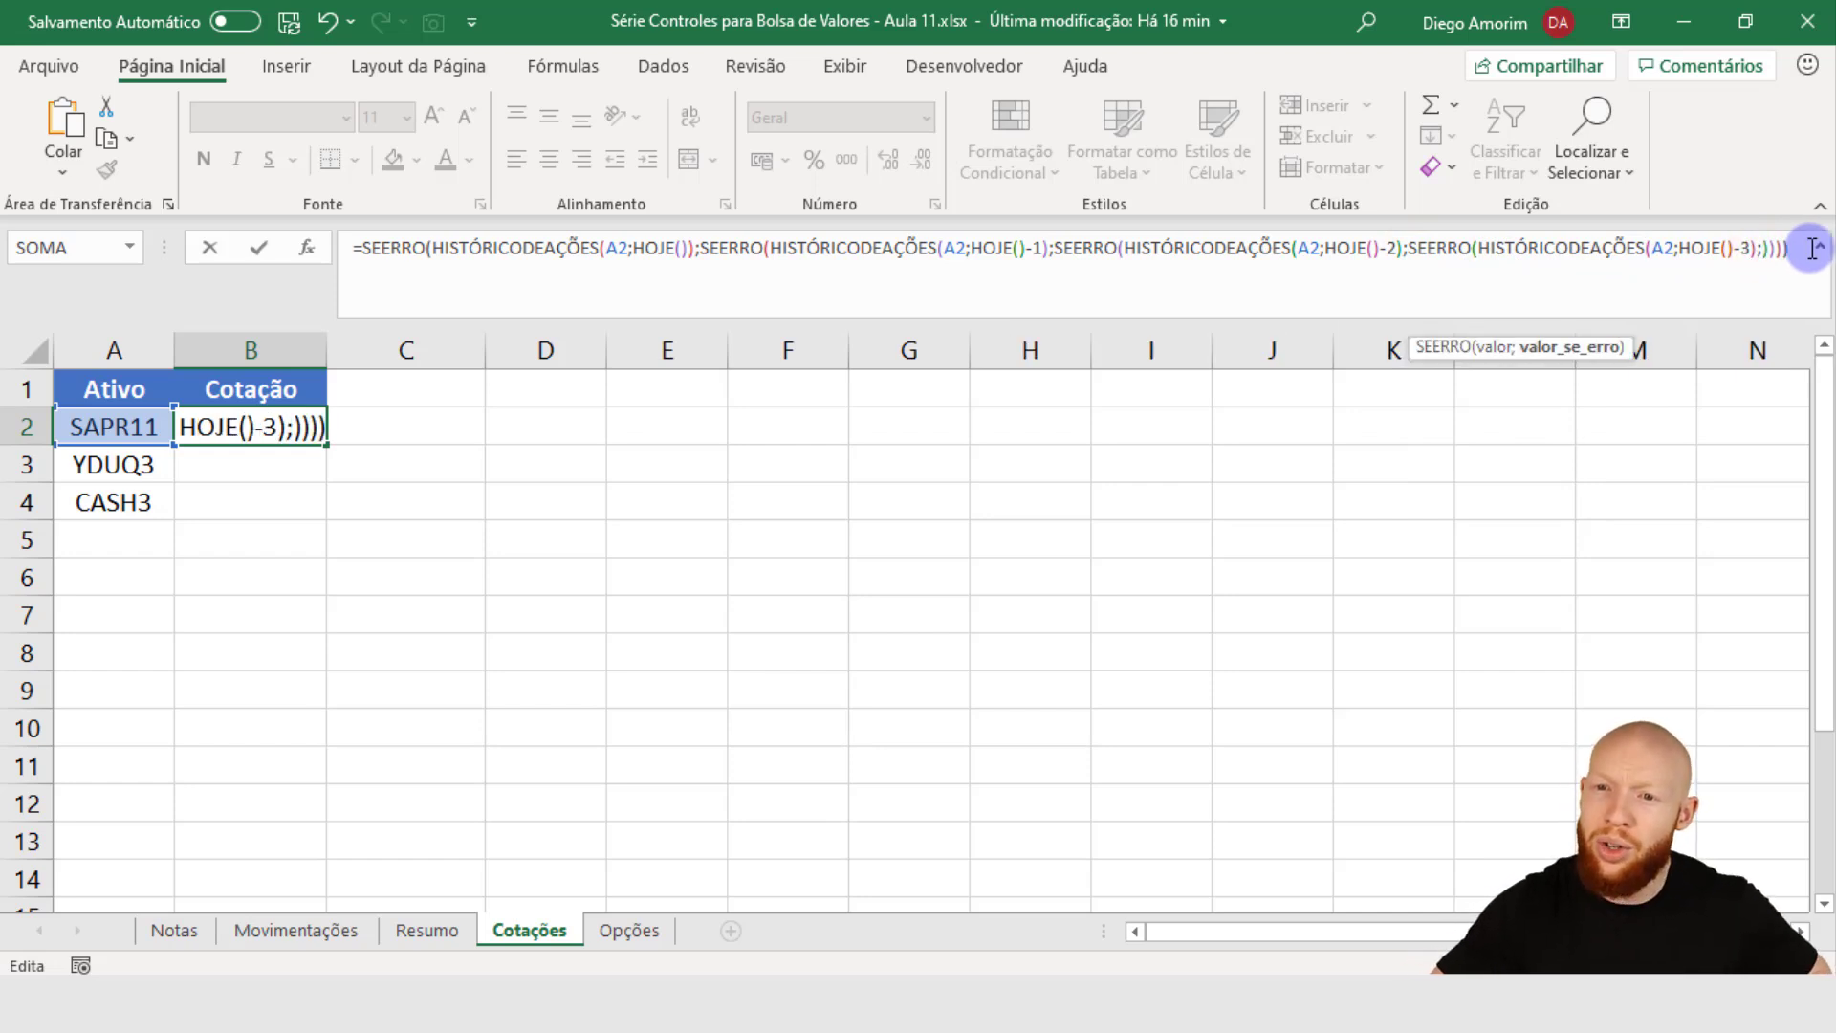
Step: Add HISTÓRICODEAÇÕES(A2;HOJE()-4) as the last SEERRO fallback, enter B2's formula and examine the returned date and closing price range
{"action": "type", "text": "HISTÓRICODEAÇÕES(A2;HOJE())"}
{"action": "key", "text": "Left"}
{"action": "key", "text": "Left"}
{"action": "key", "text": "Left"}
{"action": "key", "text": "Left"}
{"action": "key", "text": "Left"}
{"action": "type", "text": "-4"}
{"action": "key", "text": "Return"}
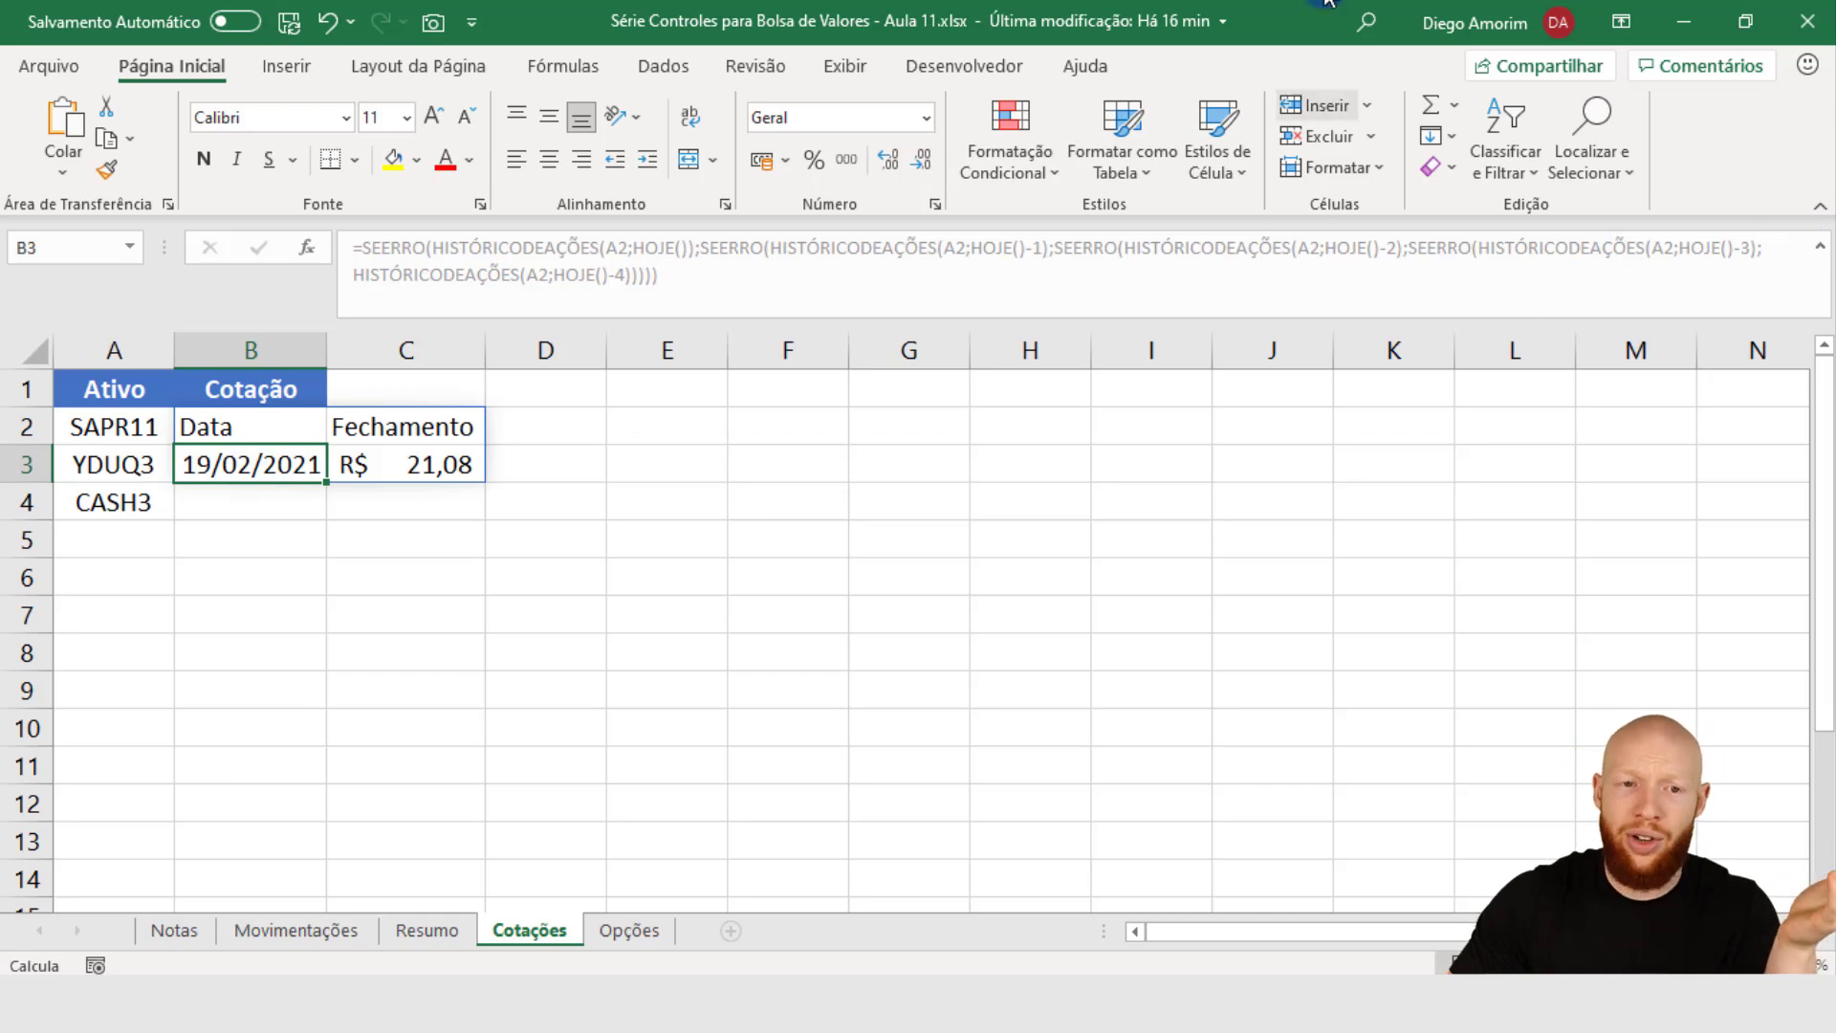
{"action": "left_click", "coordinate": [221, 421]}
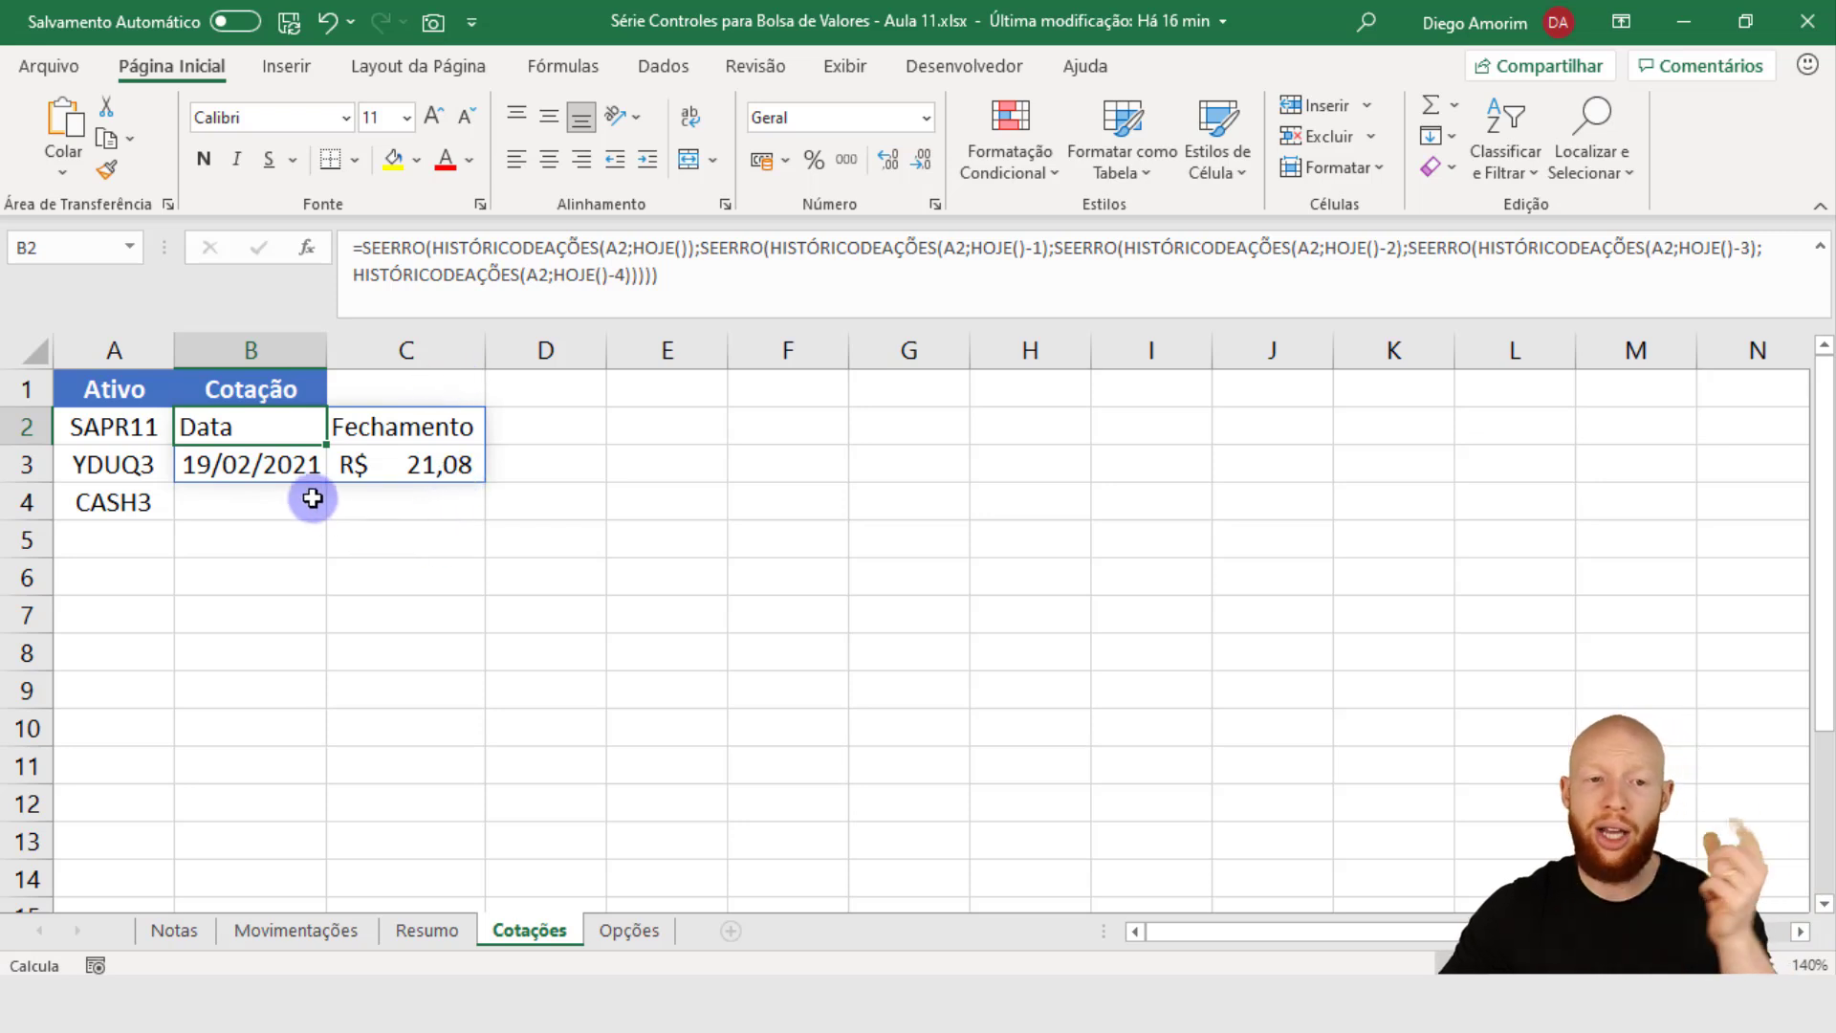
{"action": "left_click", "coordinate": [265, 505]}
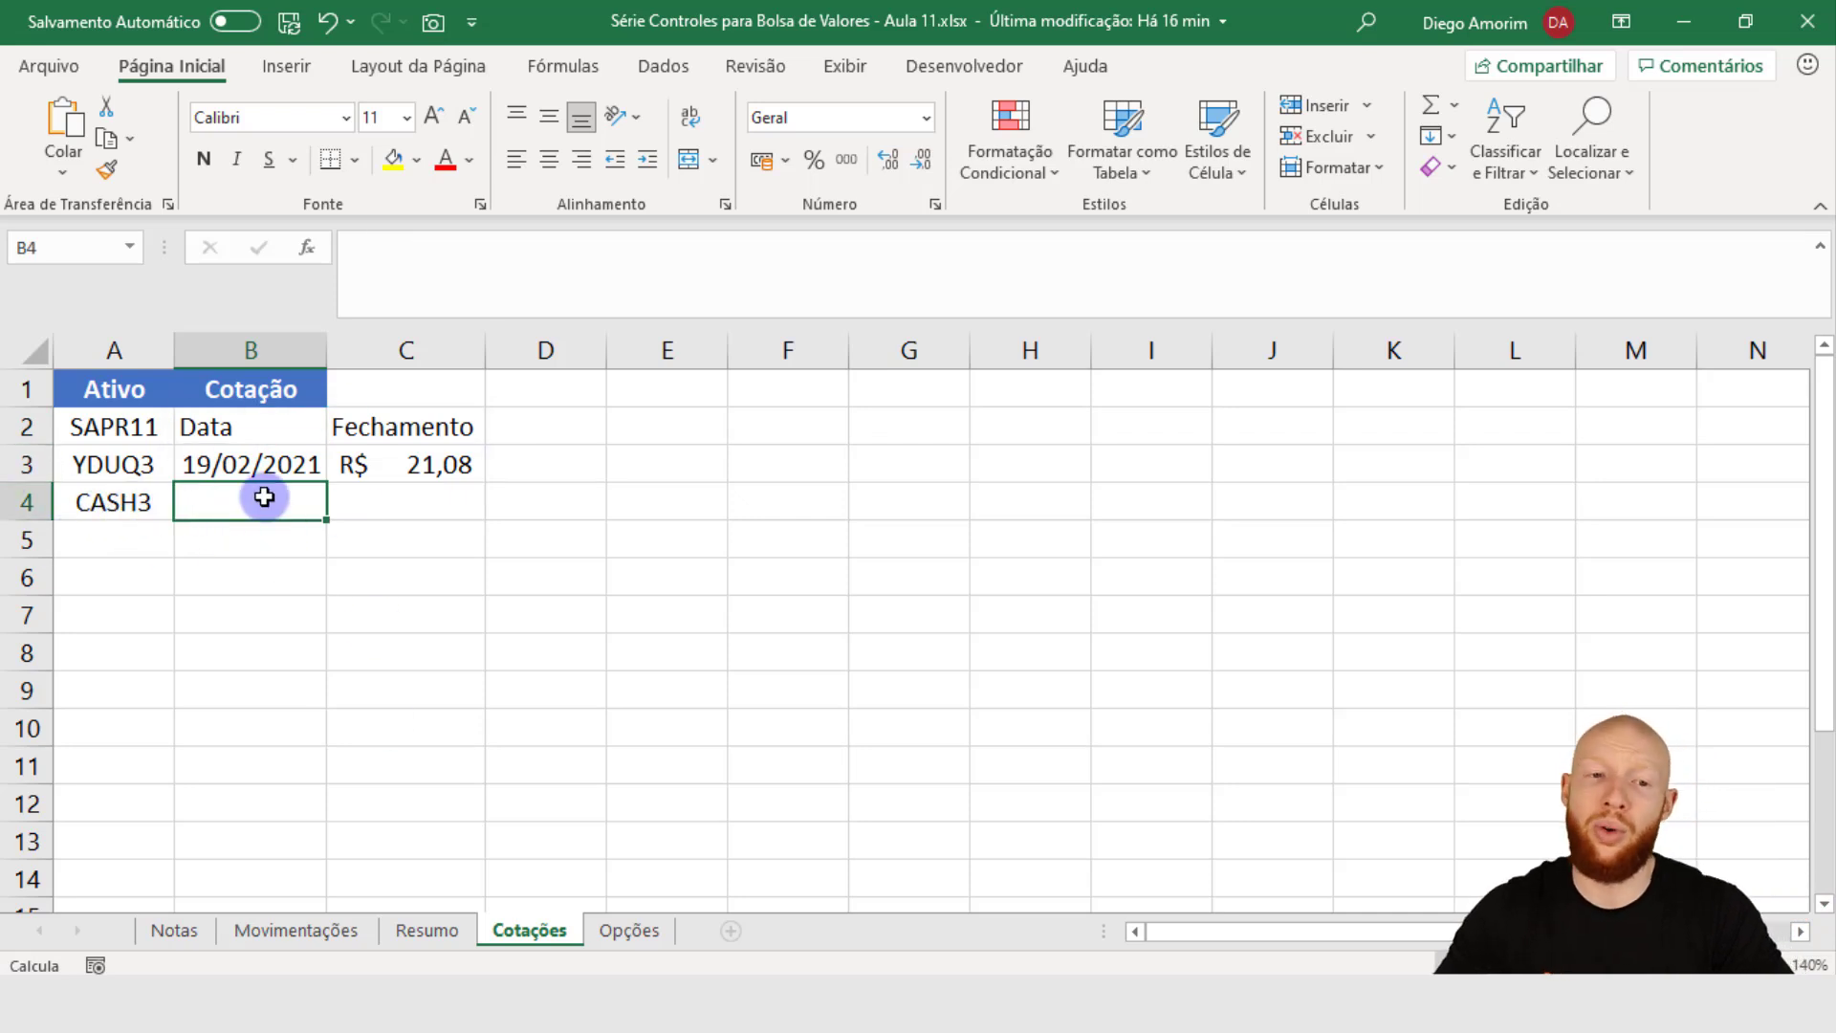
{"action": "left_click_drag", "start_coordinate": [215, 431], "coordinate": [431, 464]}
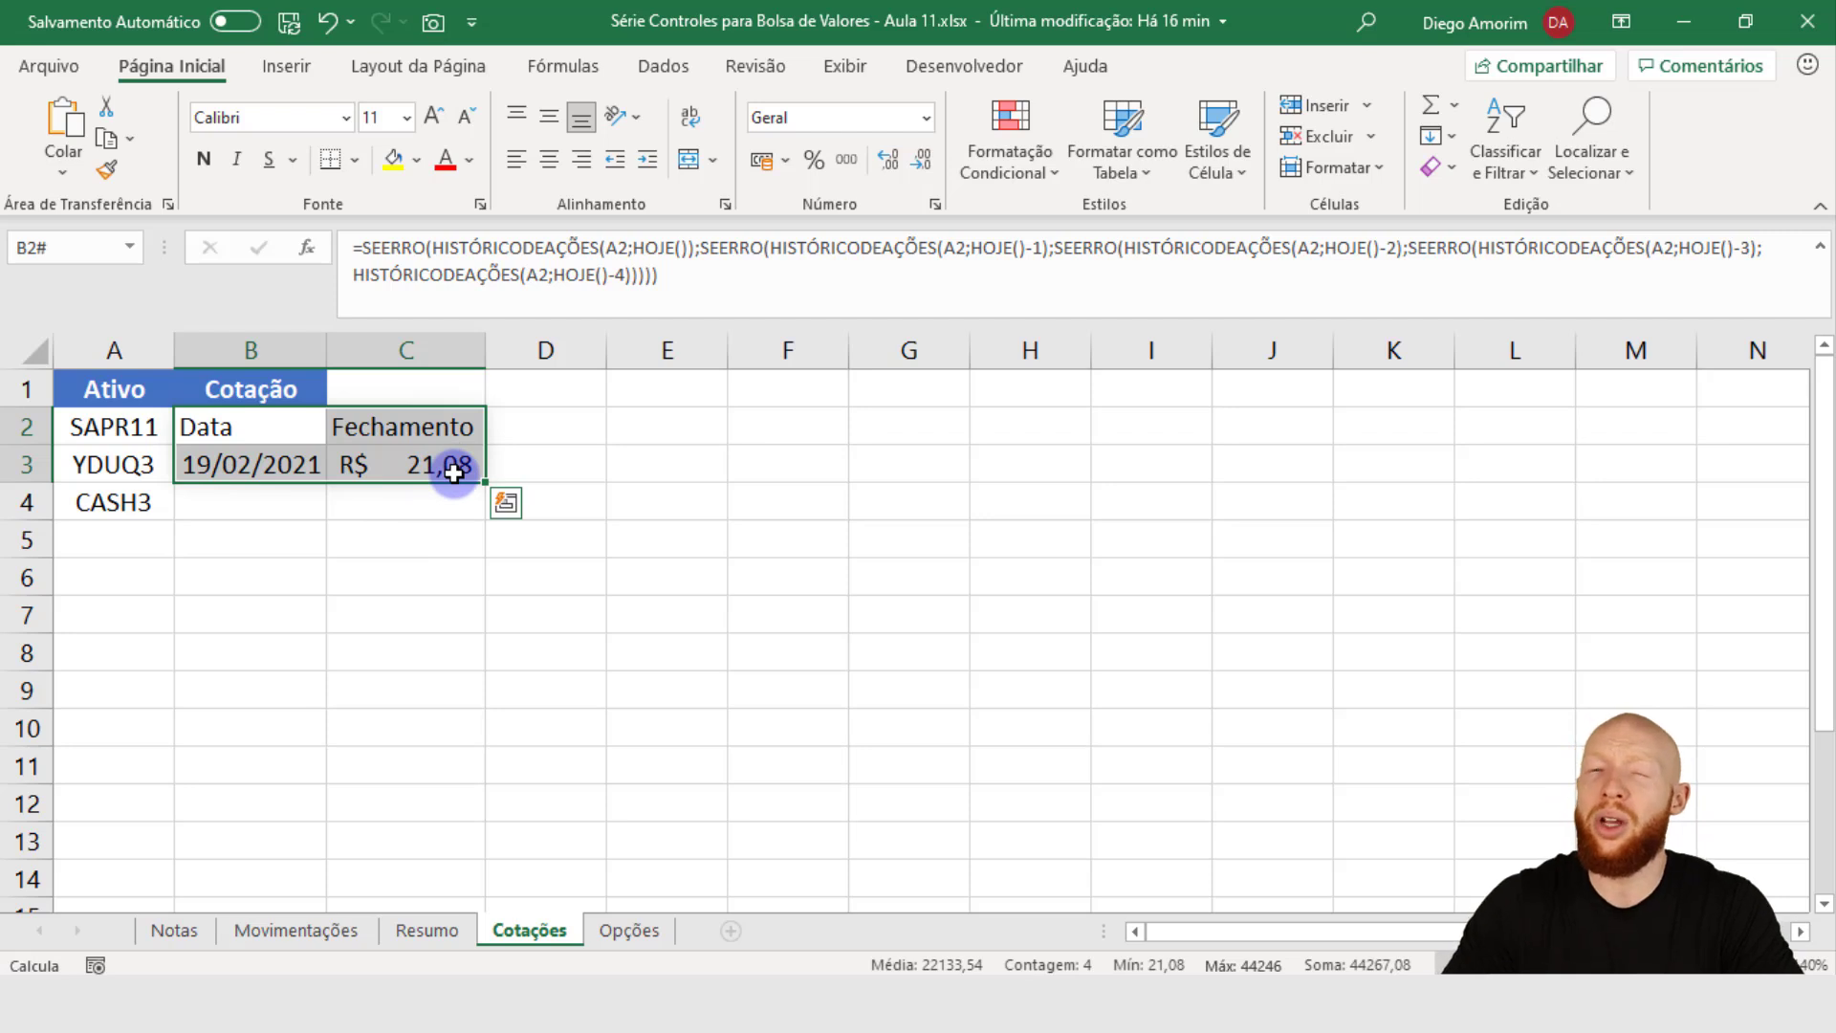
{"action": "left_click_drag", "start_coordinate": [254, 464], "coordinate": [476, 465]}
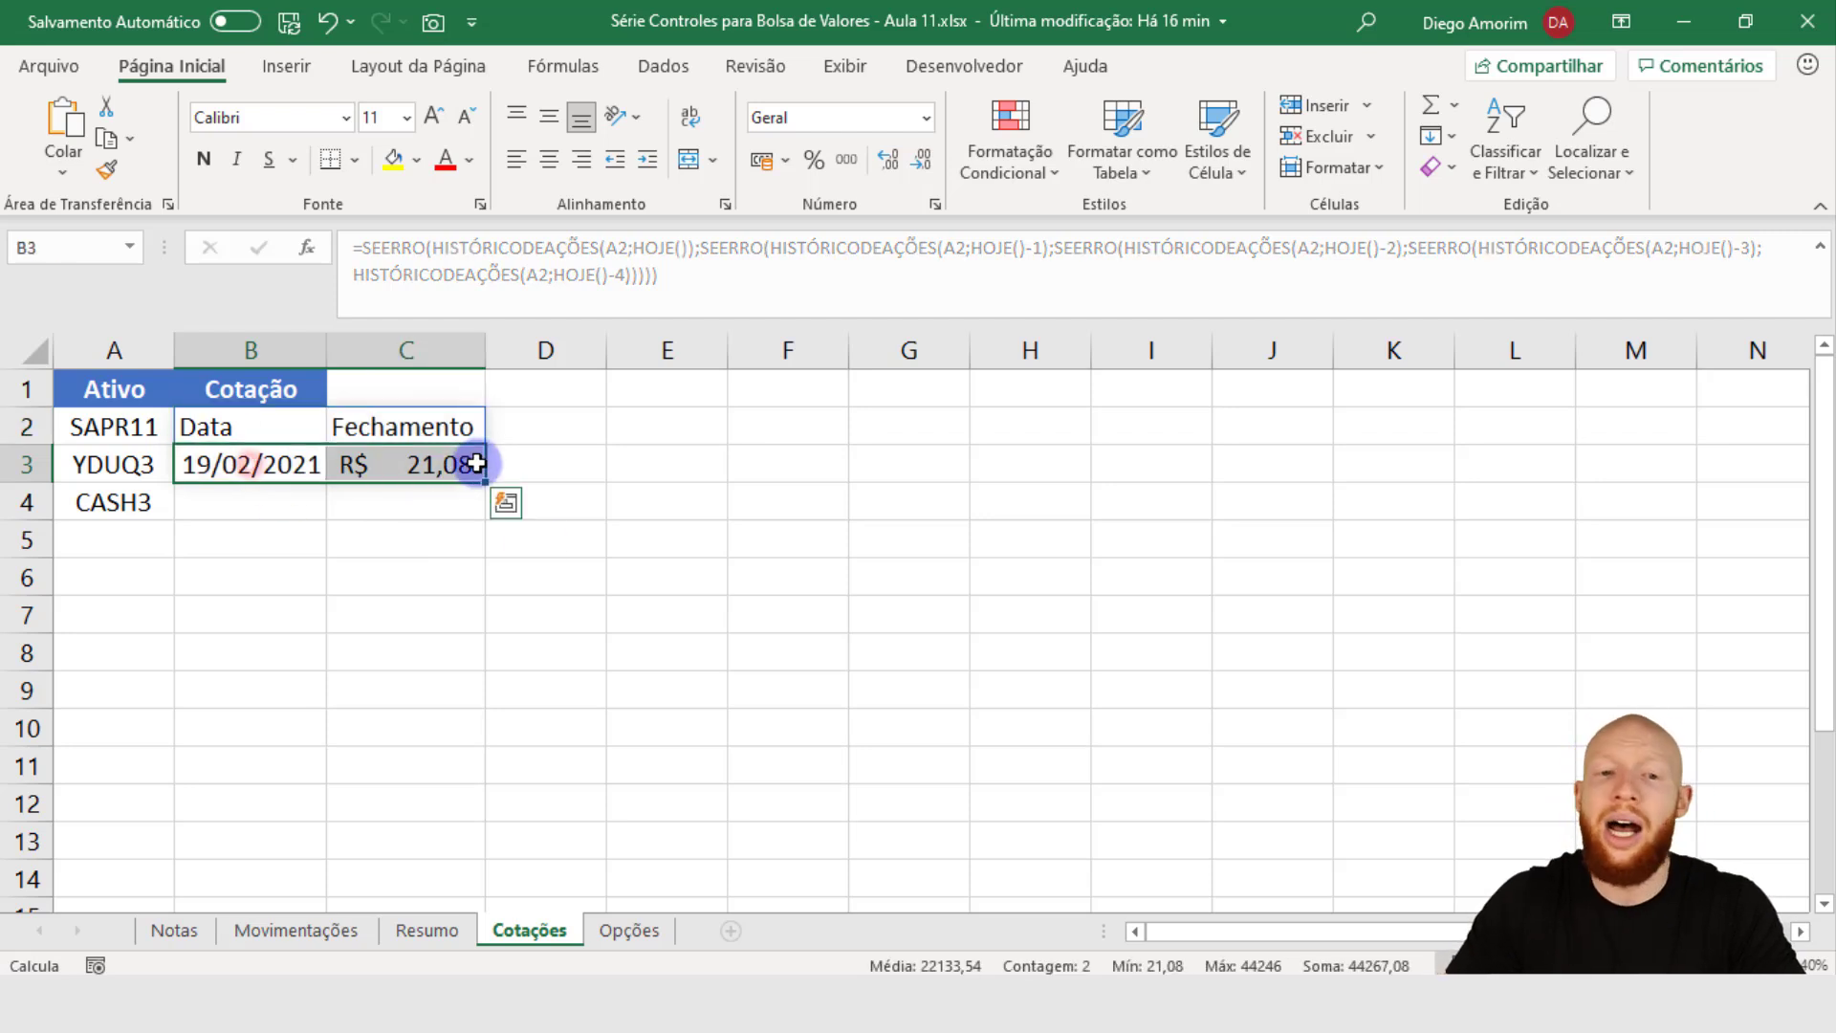
Step: Start a HISTÓRICODEAÇÕES formula in B4 with A4 as the stock and HOJE()-3 as the start date
{"action": "left_click", "coordinate": [205, 512]}
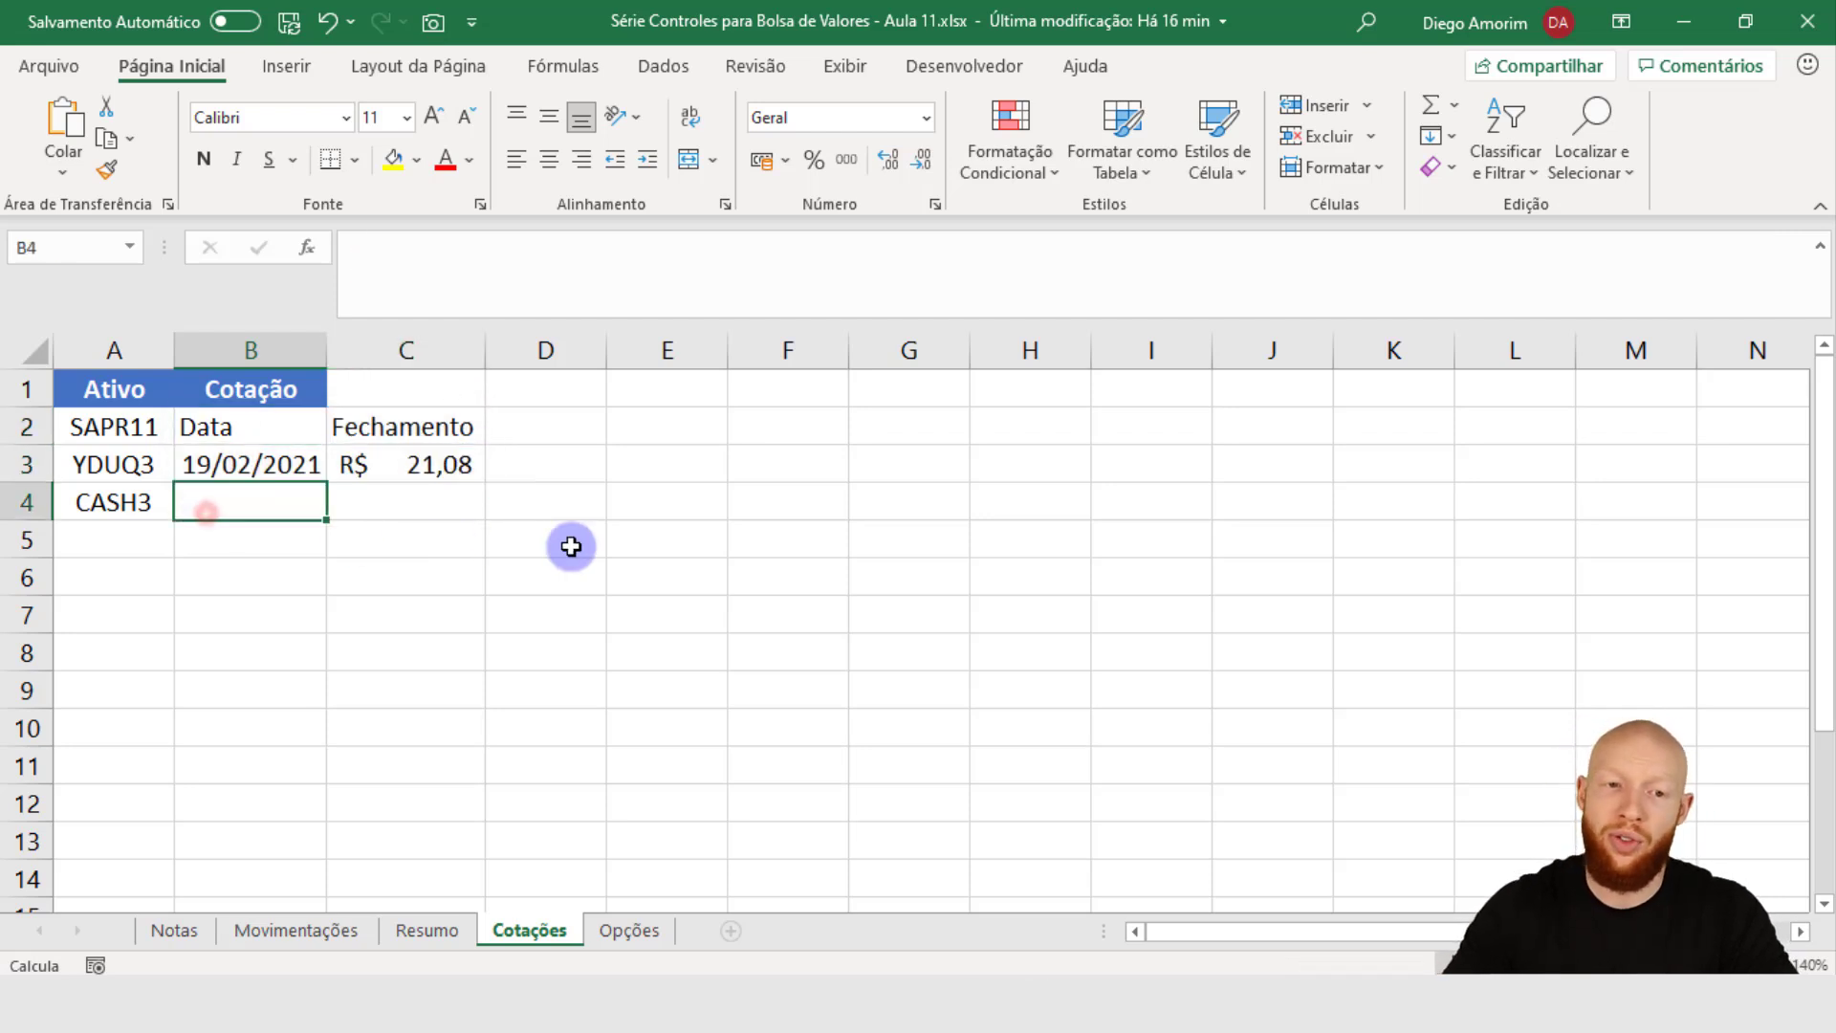
{"action": "type", "text": "=histó"}
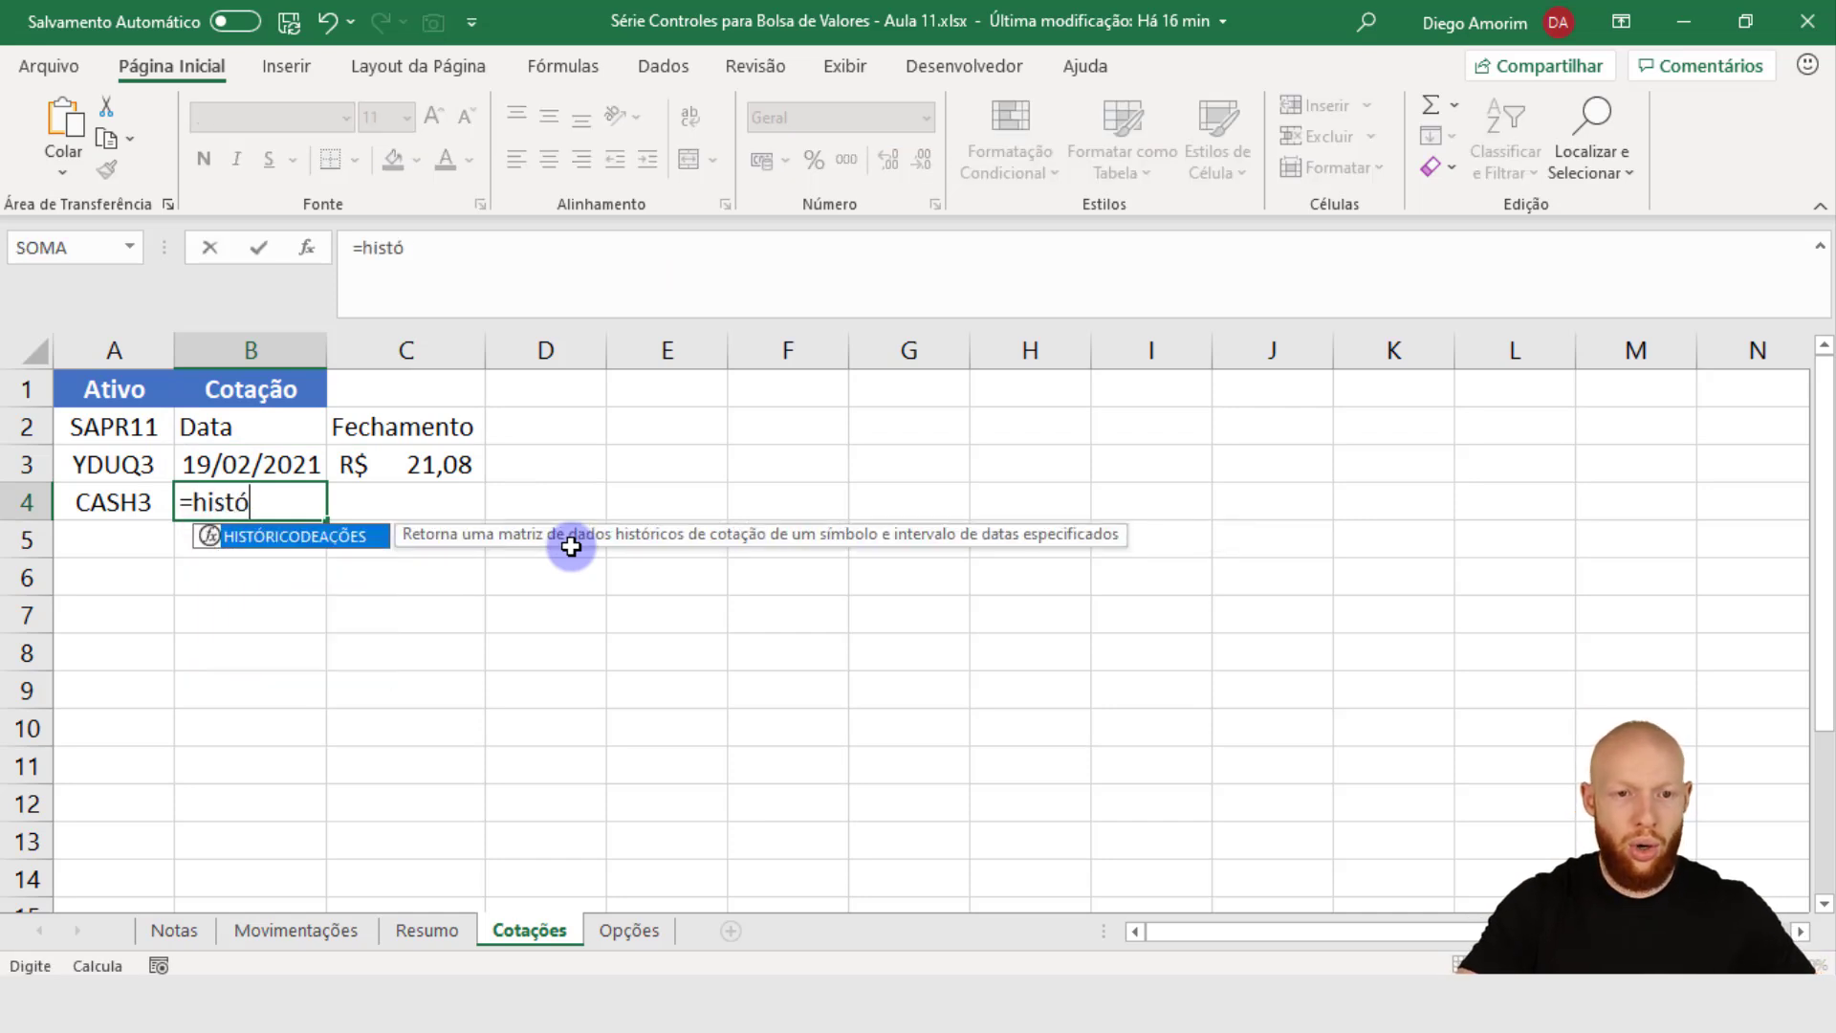
{"action": "key", "text": "Tab"}
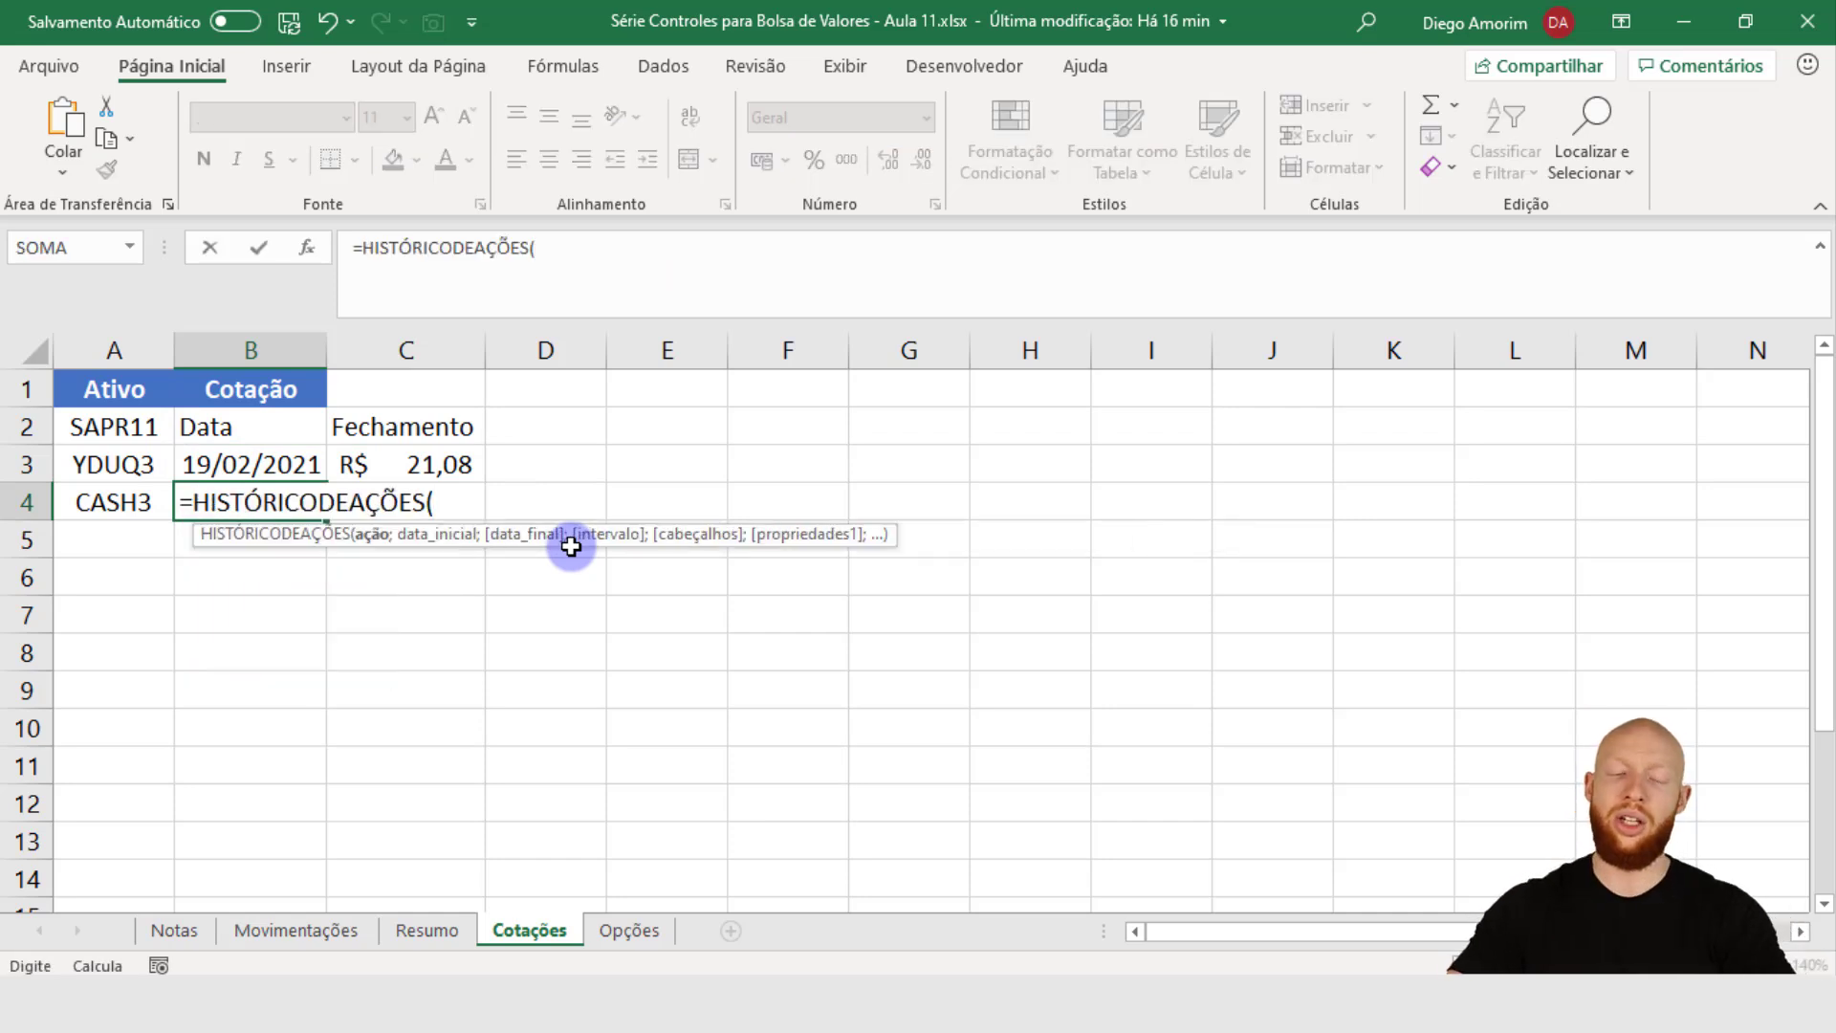
{"action": "left_click", "coordinate": [113, 495]}
{"action": "type", "text": ";"}
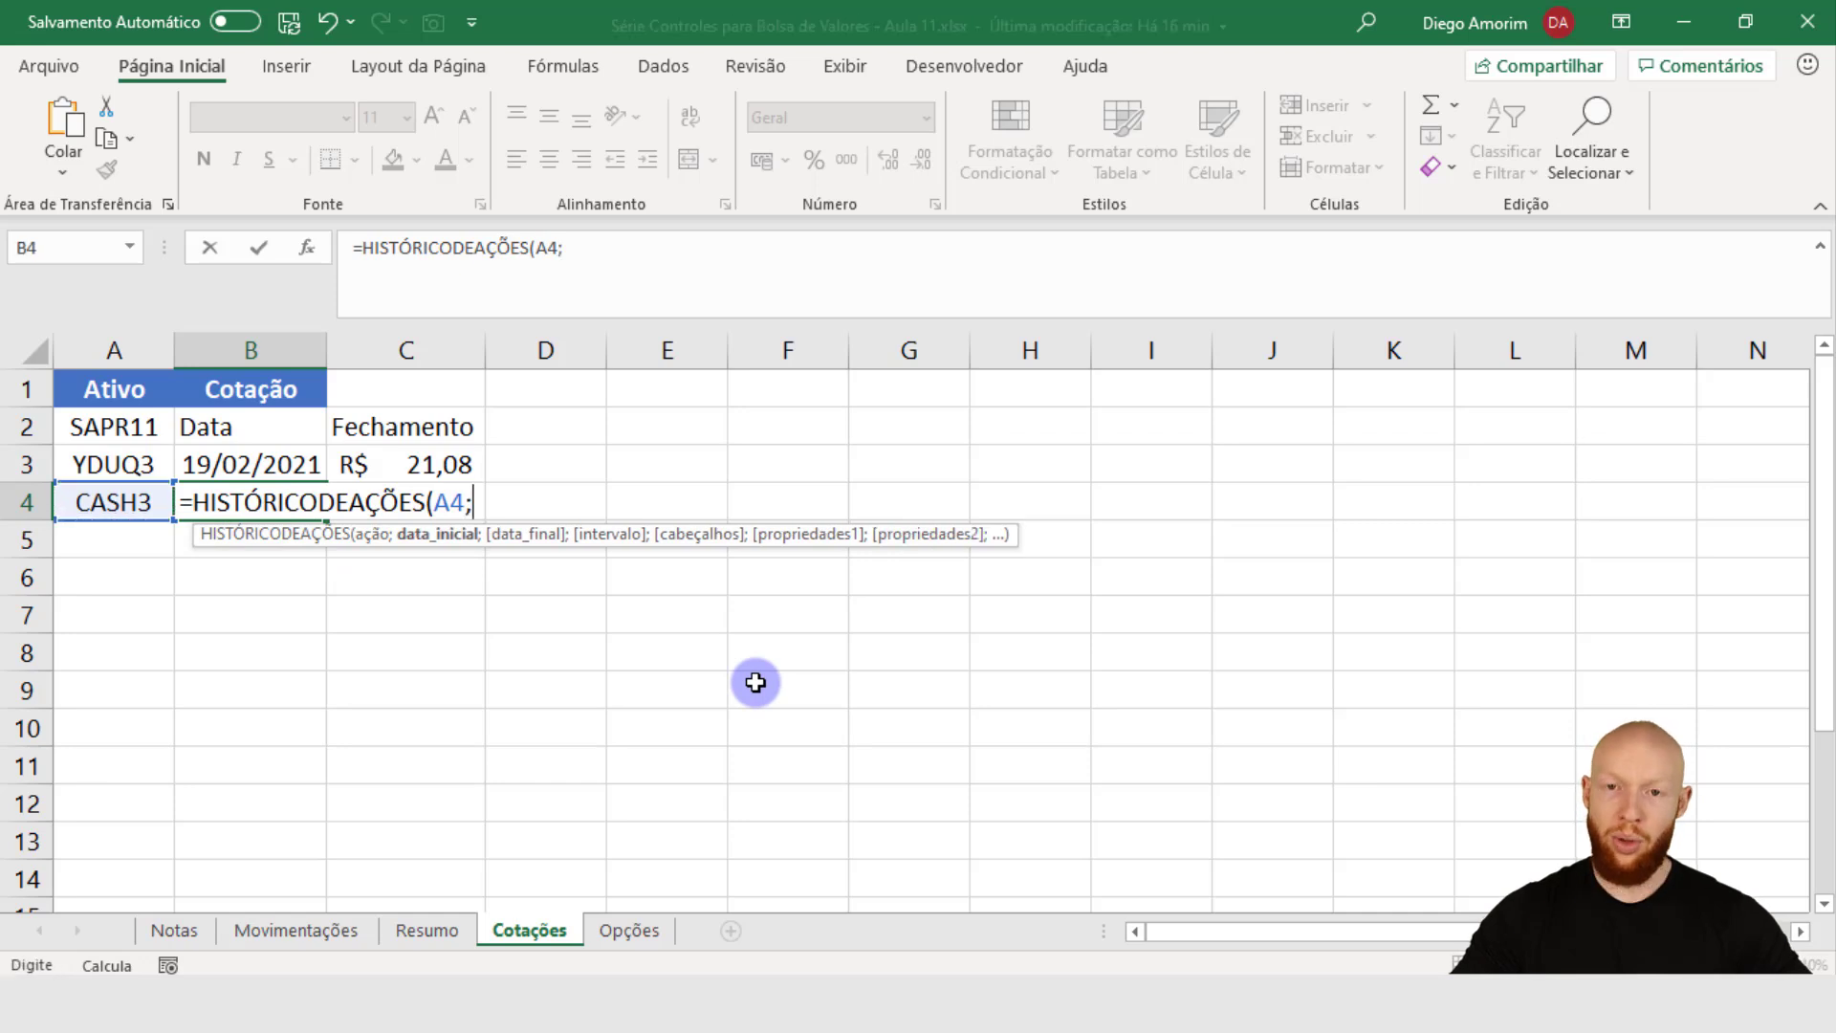
{"action": "type", "text": "hoj"}
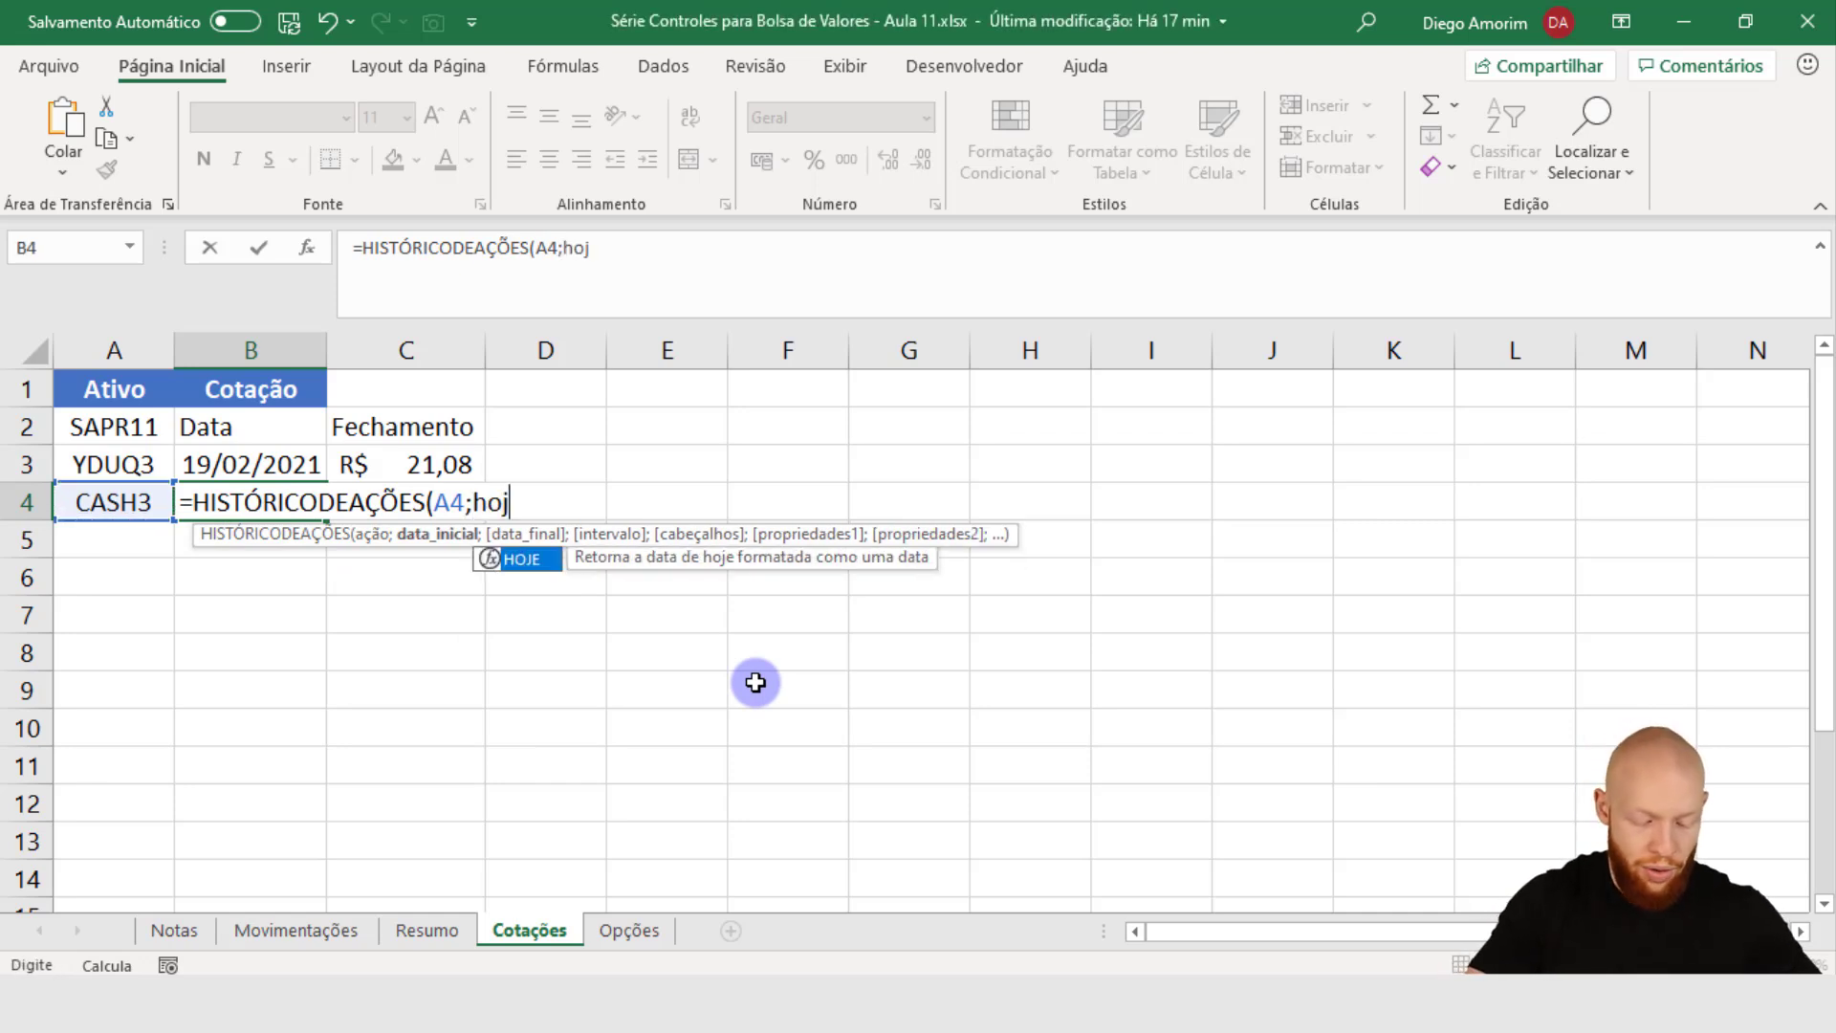
{"action": "type", "text": "e()-3"}
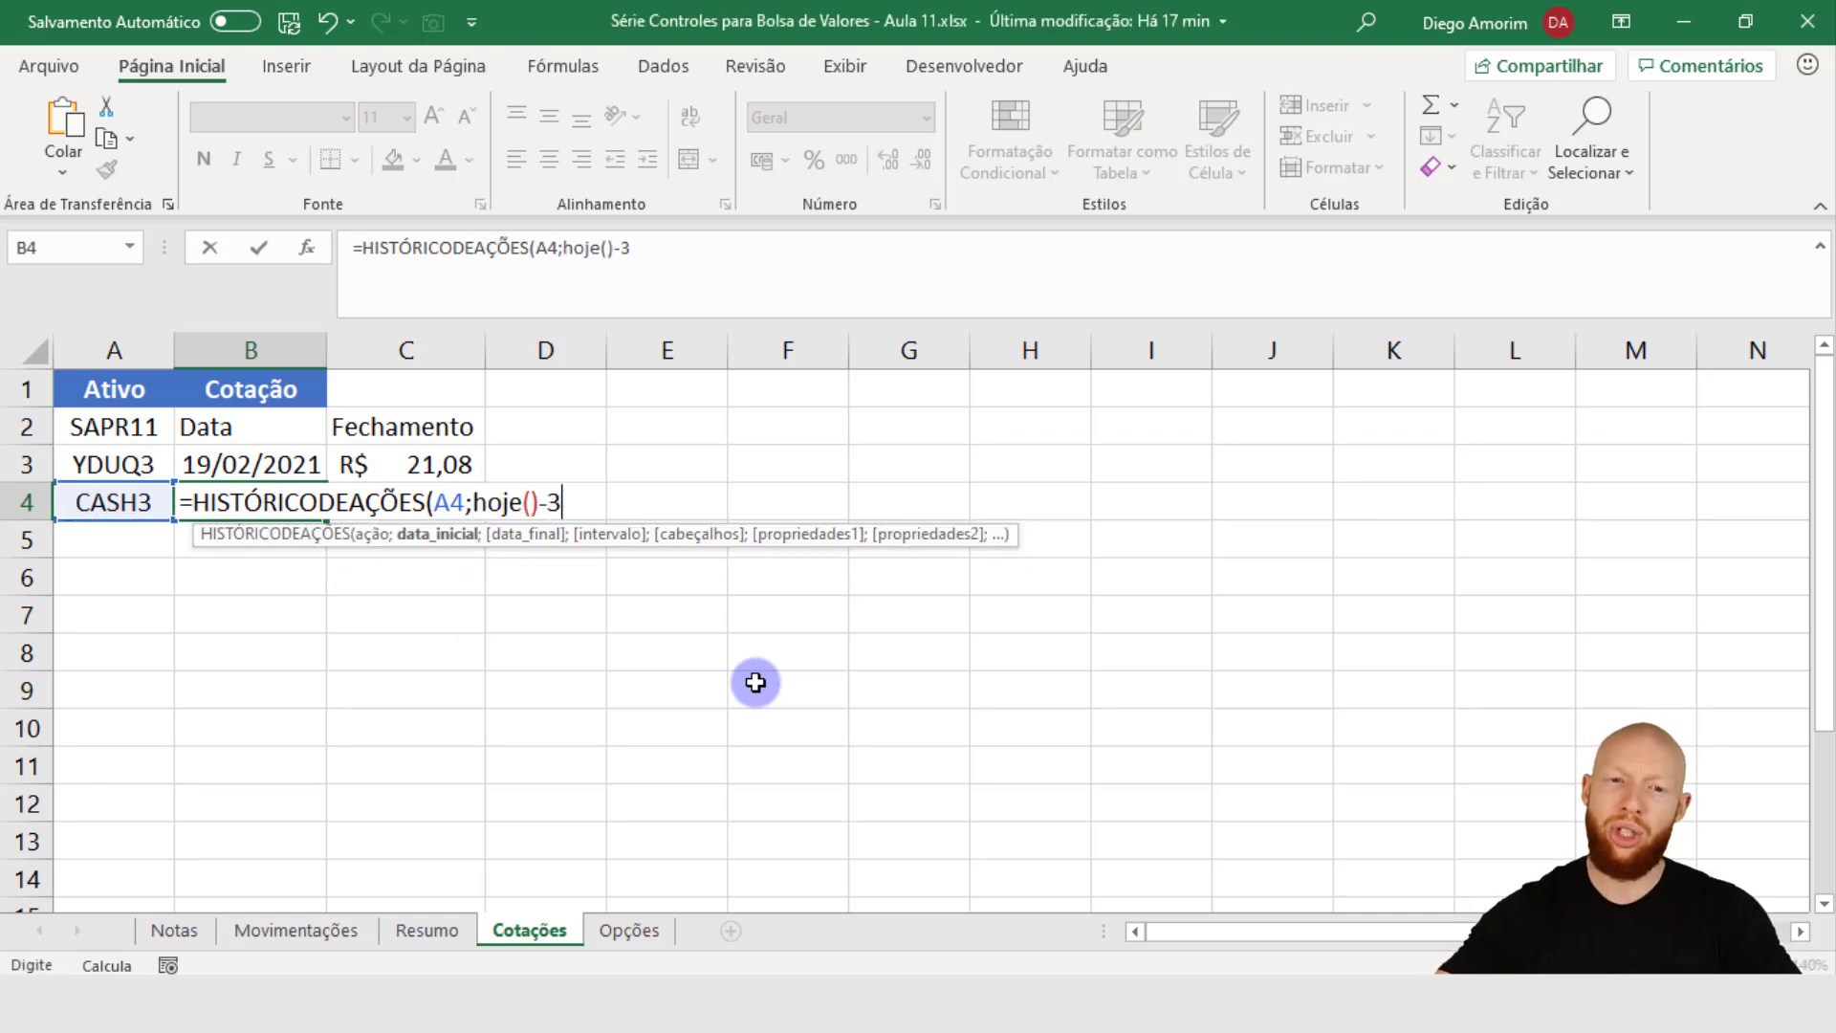
Step: Leave B4's end date and interval arguments empty, set the headers argument to 0 (Sem cabeçalho) and enter the formula
{"action": "type", "text": ";"}
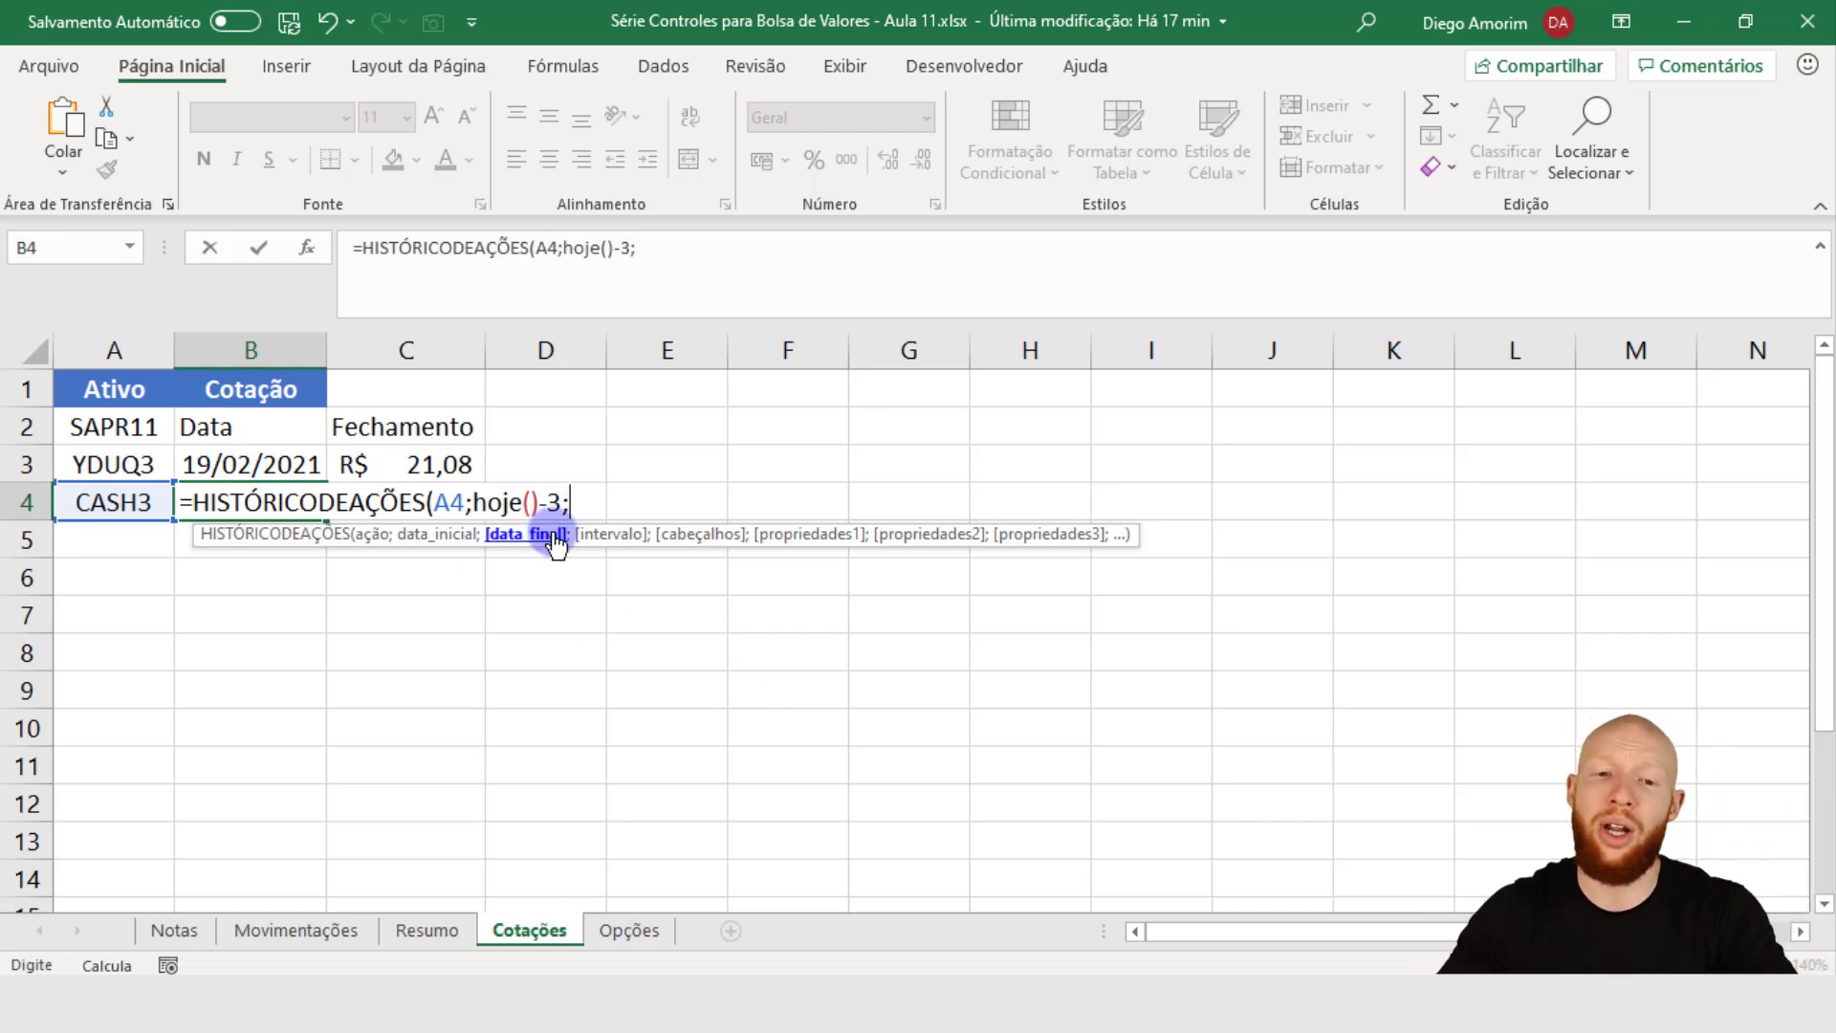
{"action": "type", "text": ";"}
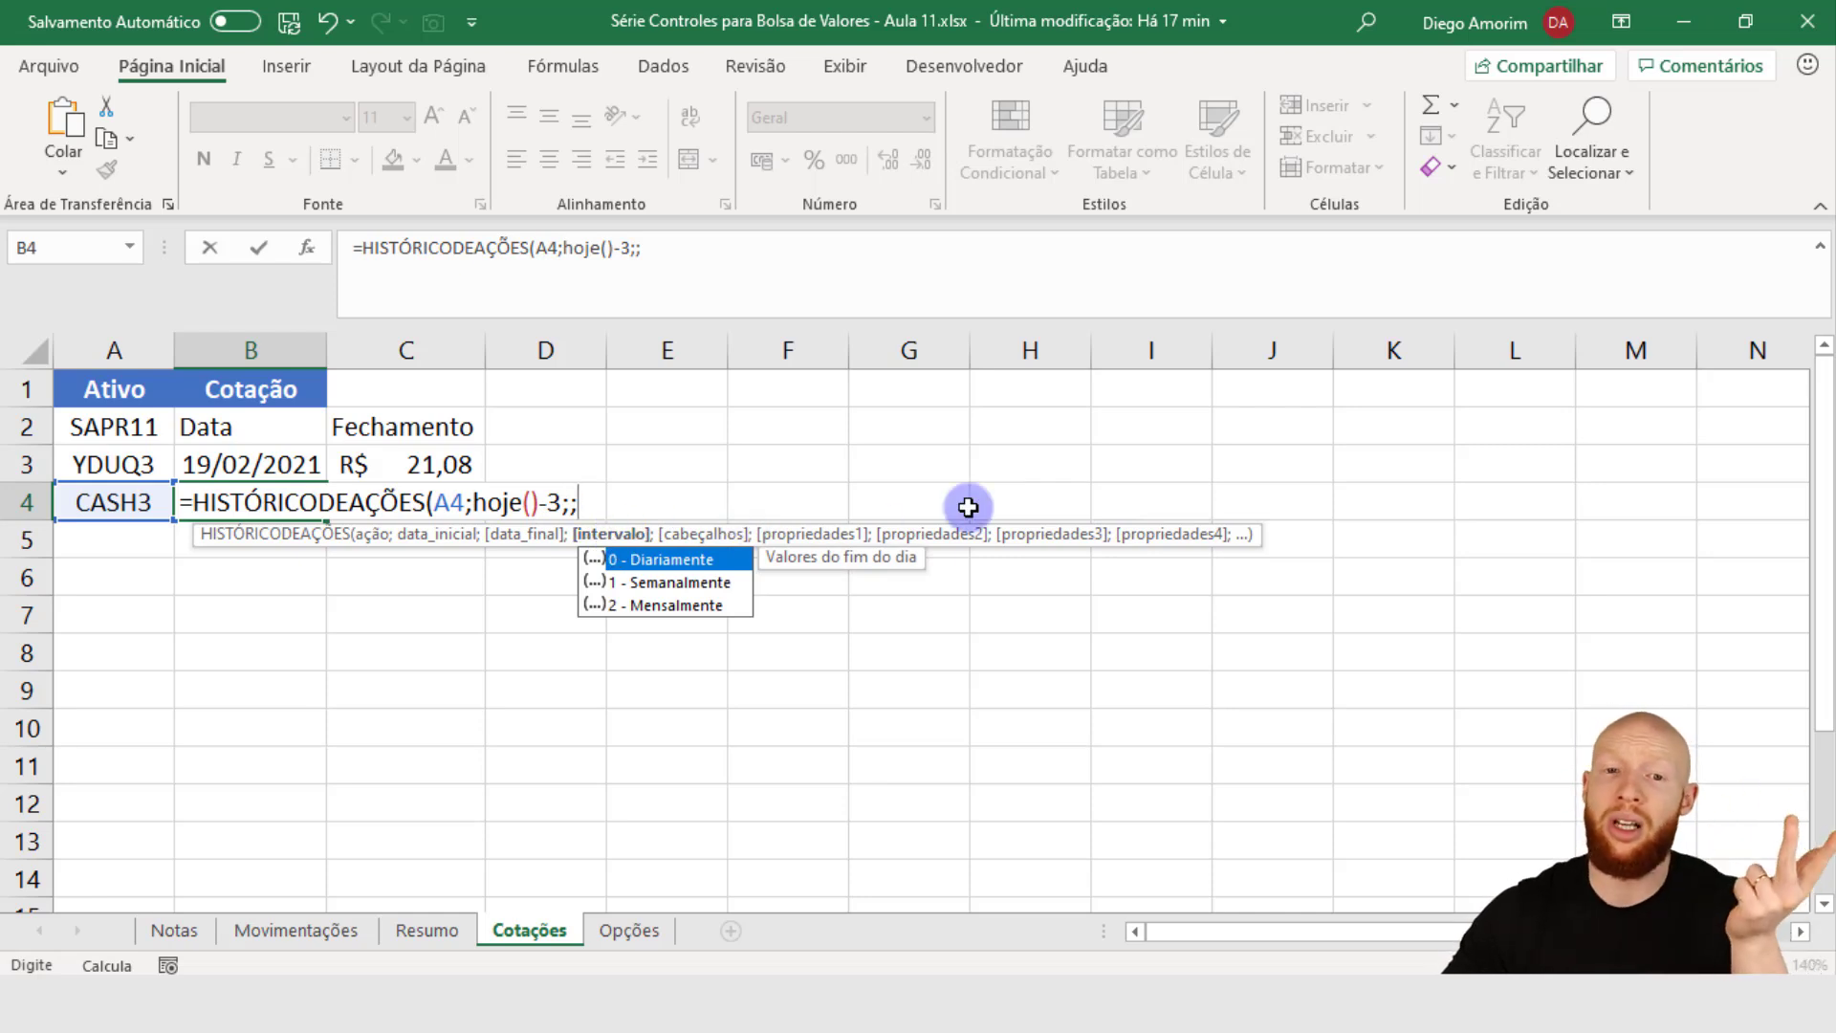
{"action": "type", "text": ";"}
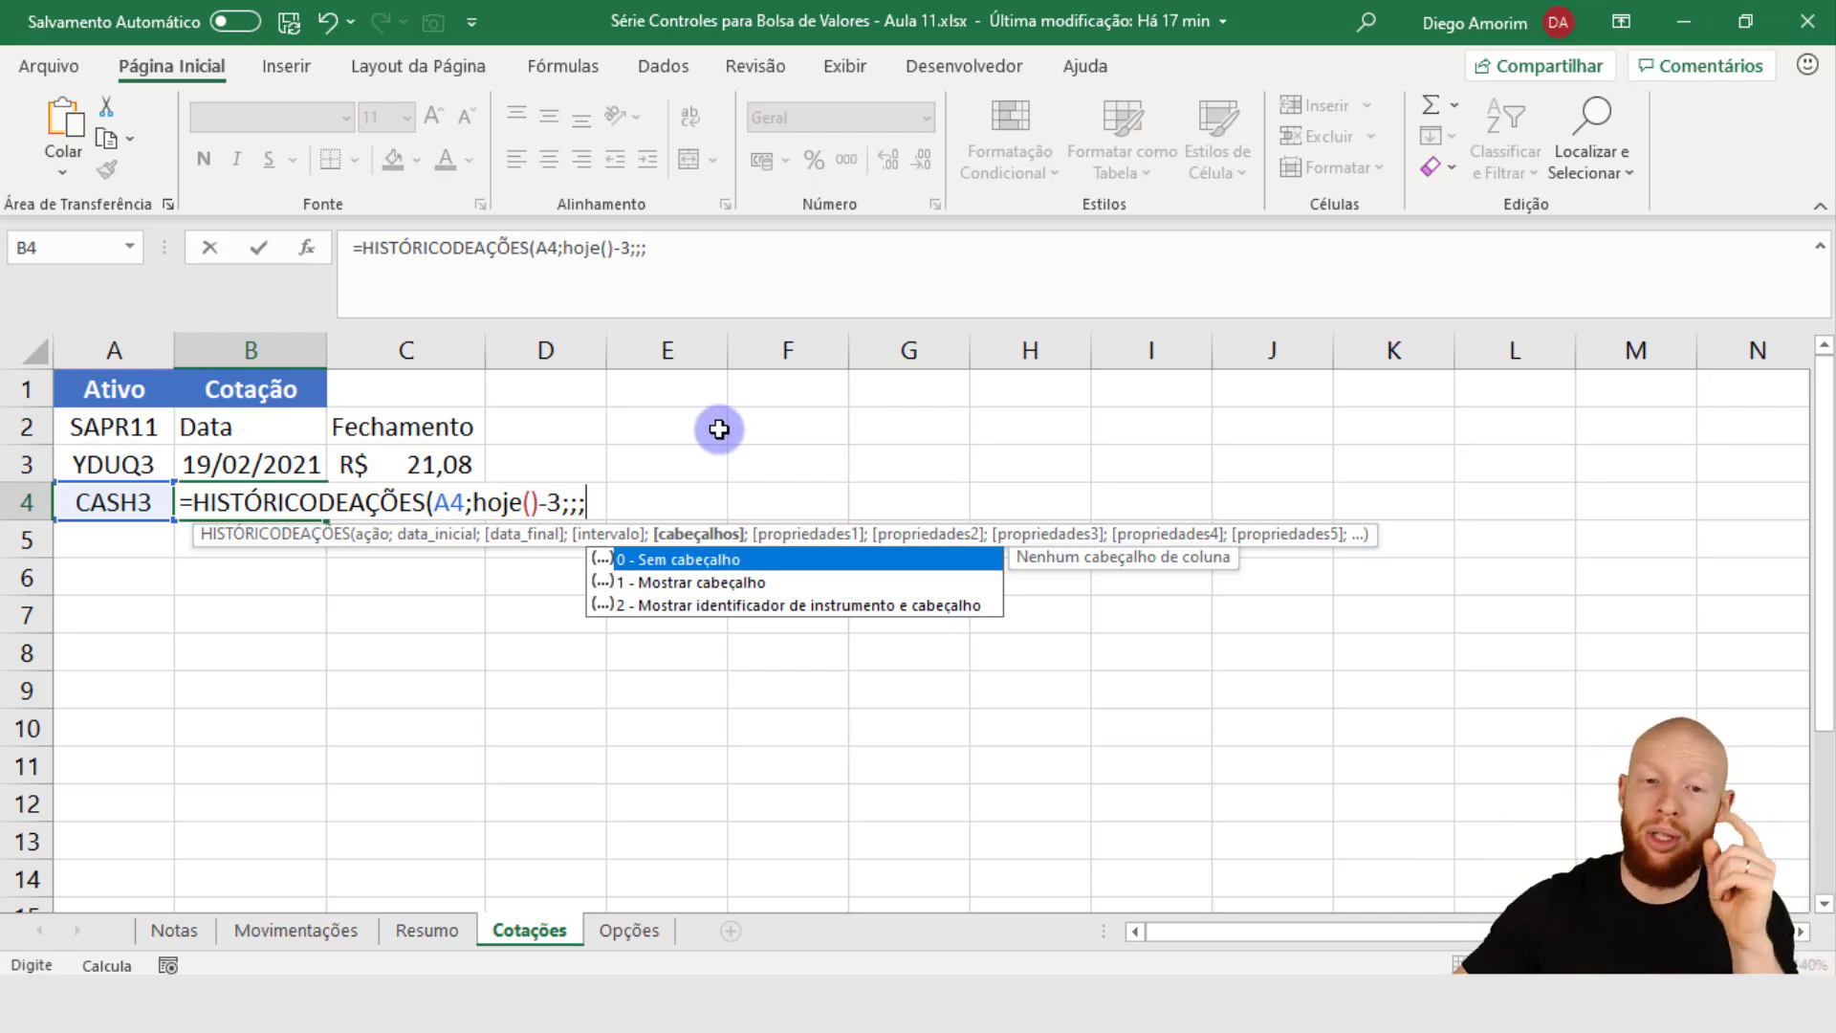
{"action": "type", "text": "0"}
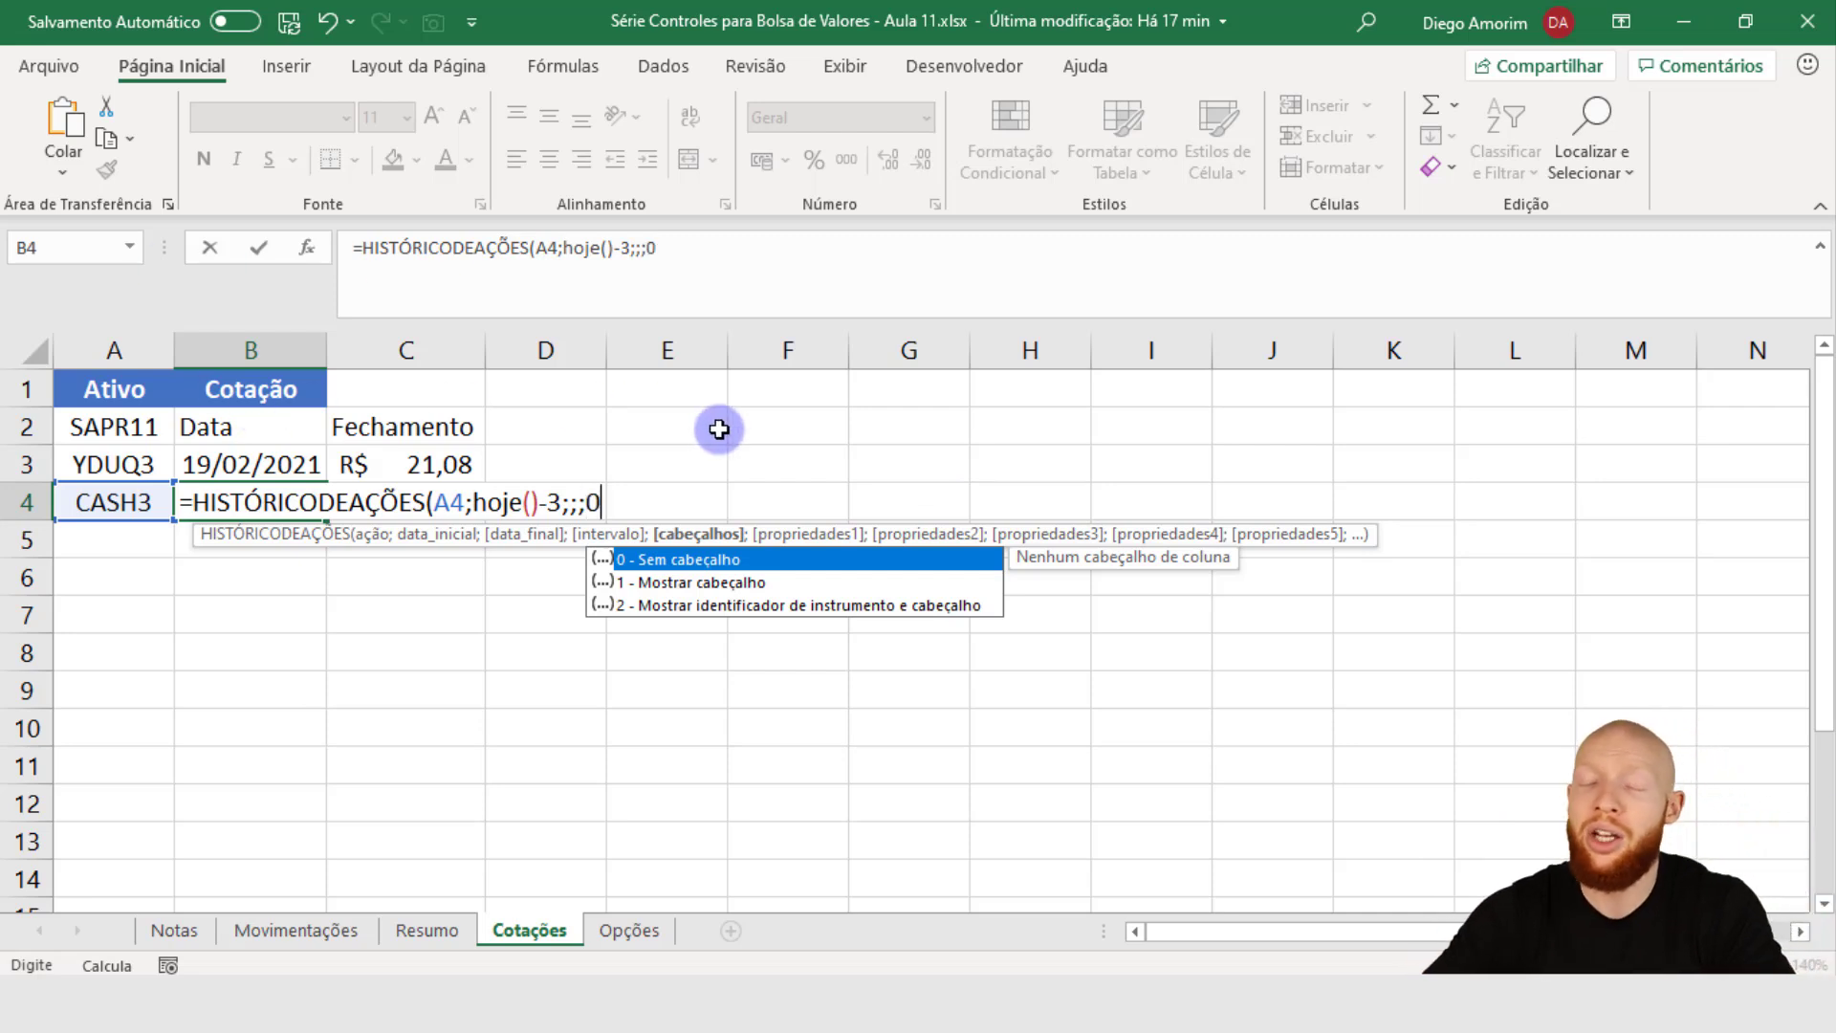
{"action": "type", "text": ";"}
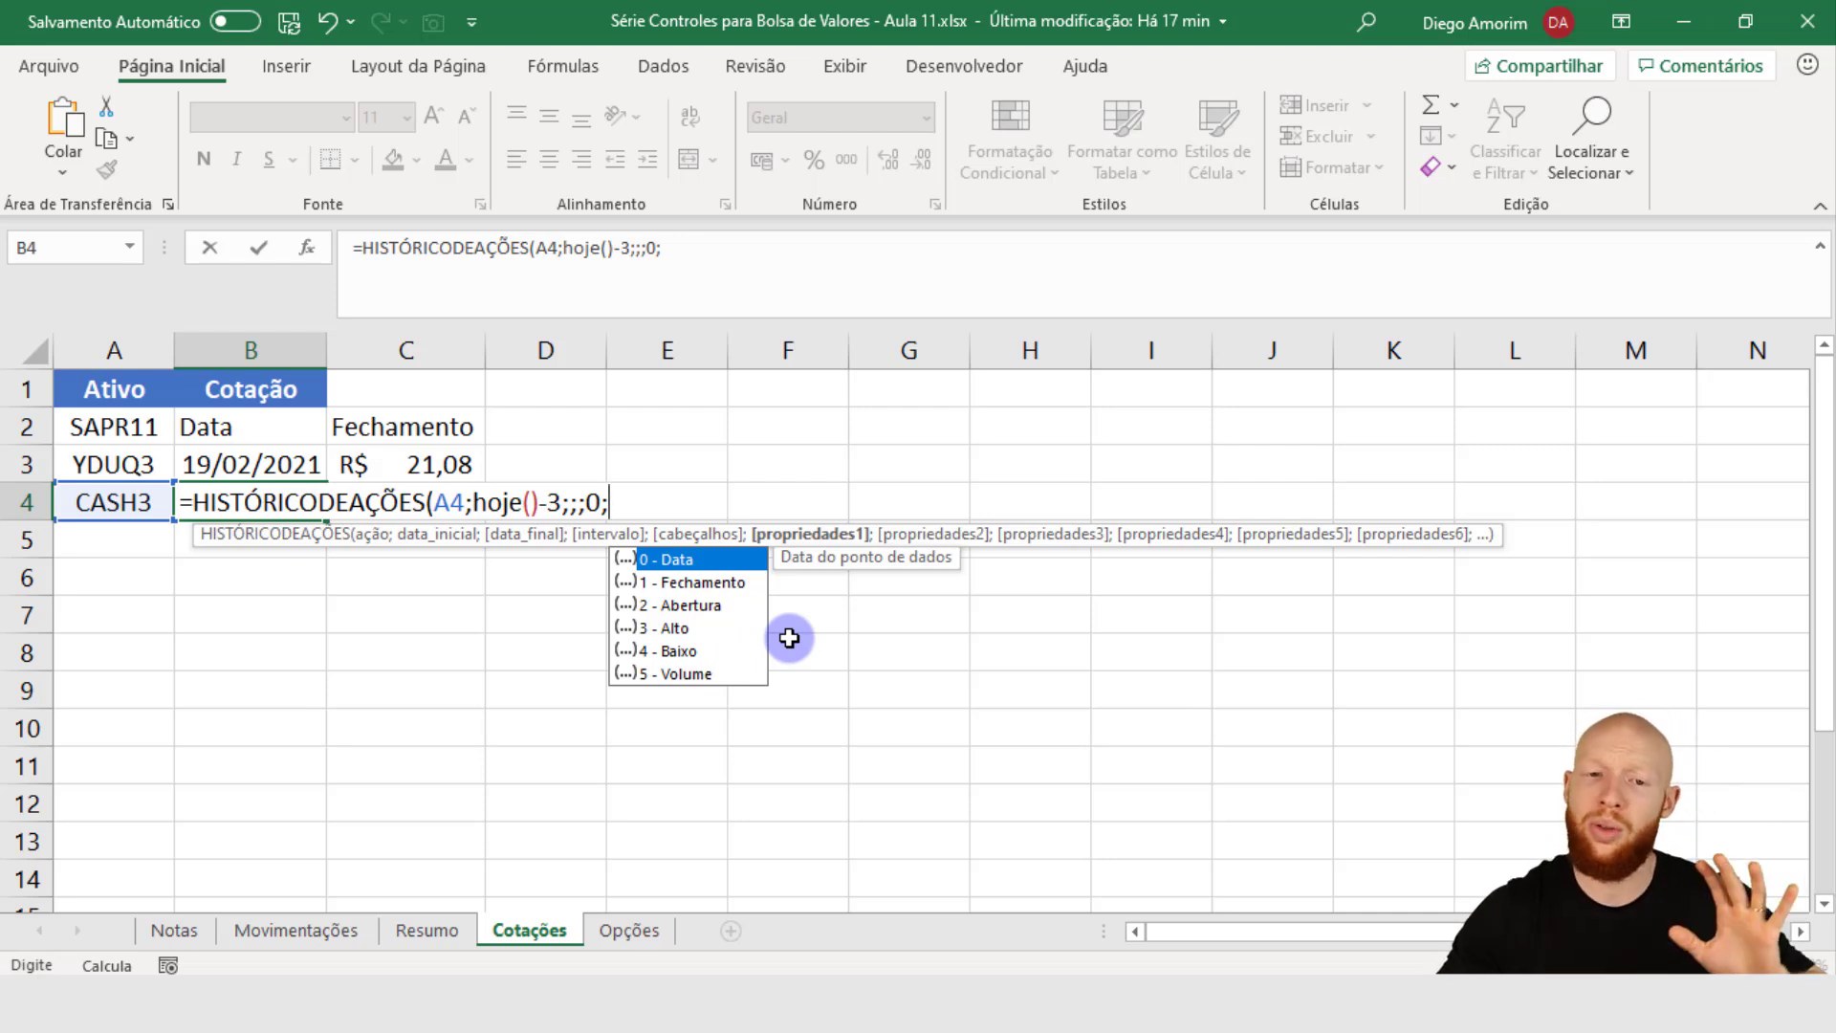
{"action": "key", "text": "BackSpace"}
{"action": "key", "text": "Escape"}
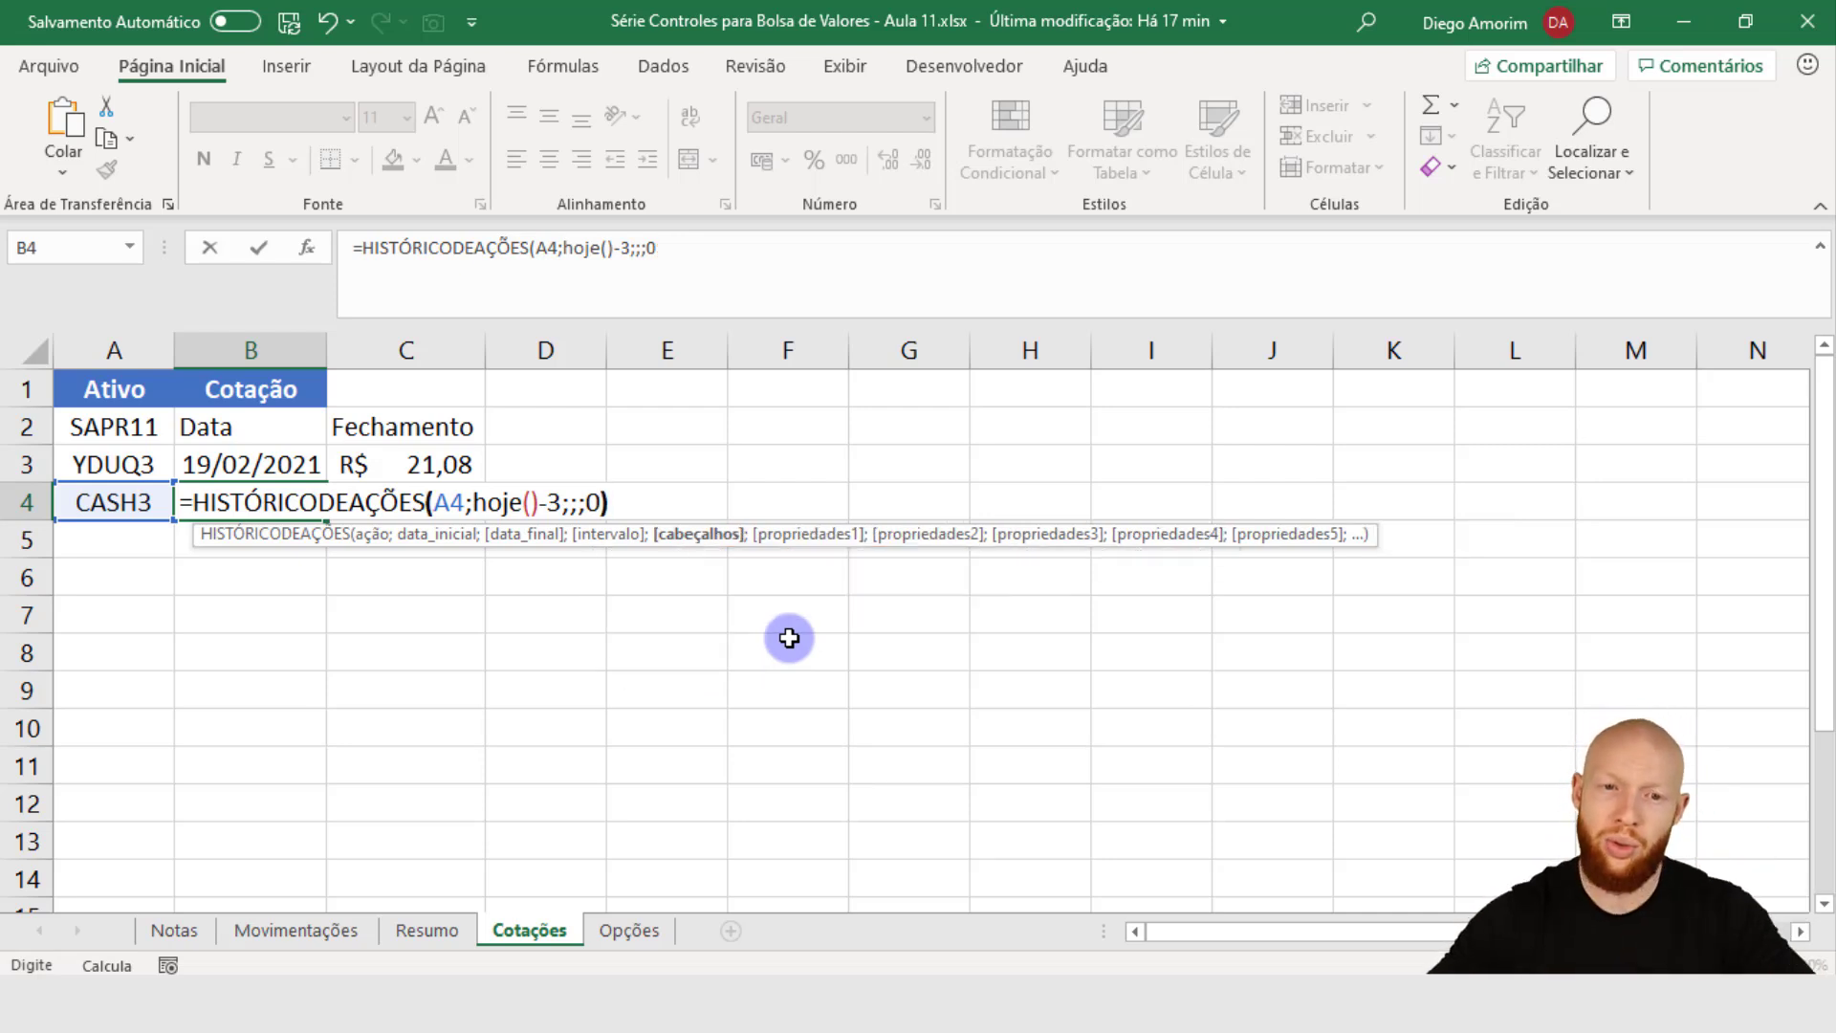
{"action": "type", "text": ")"}
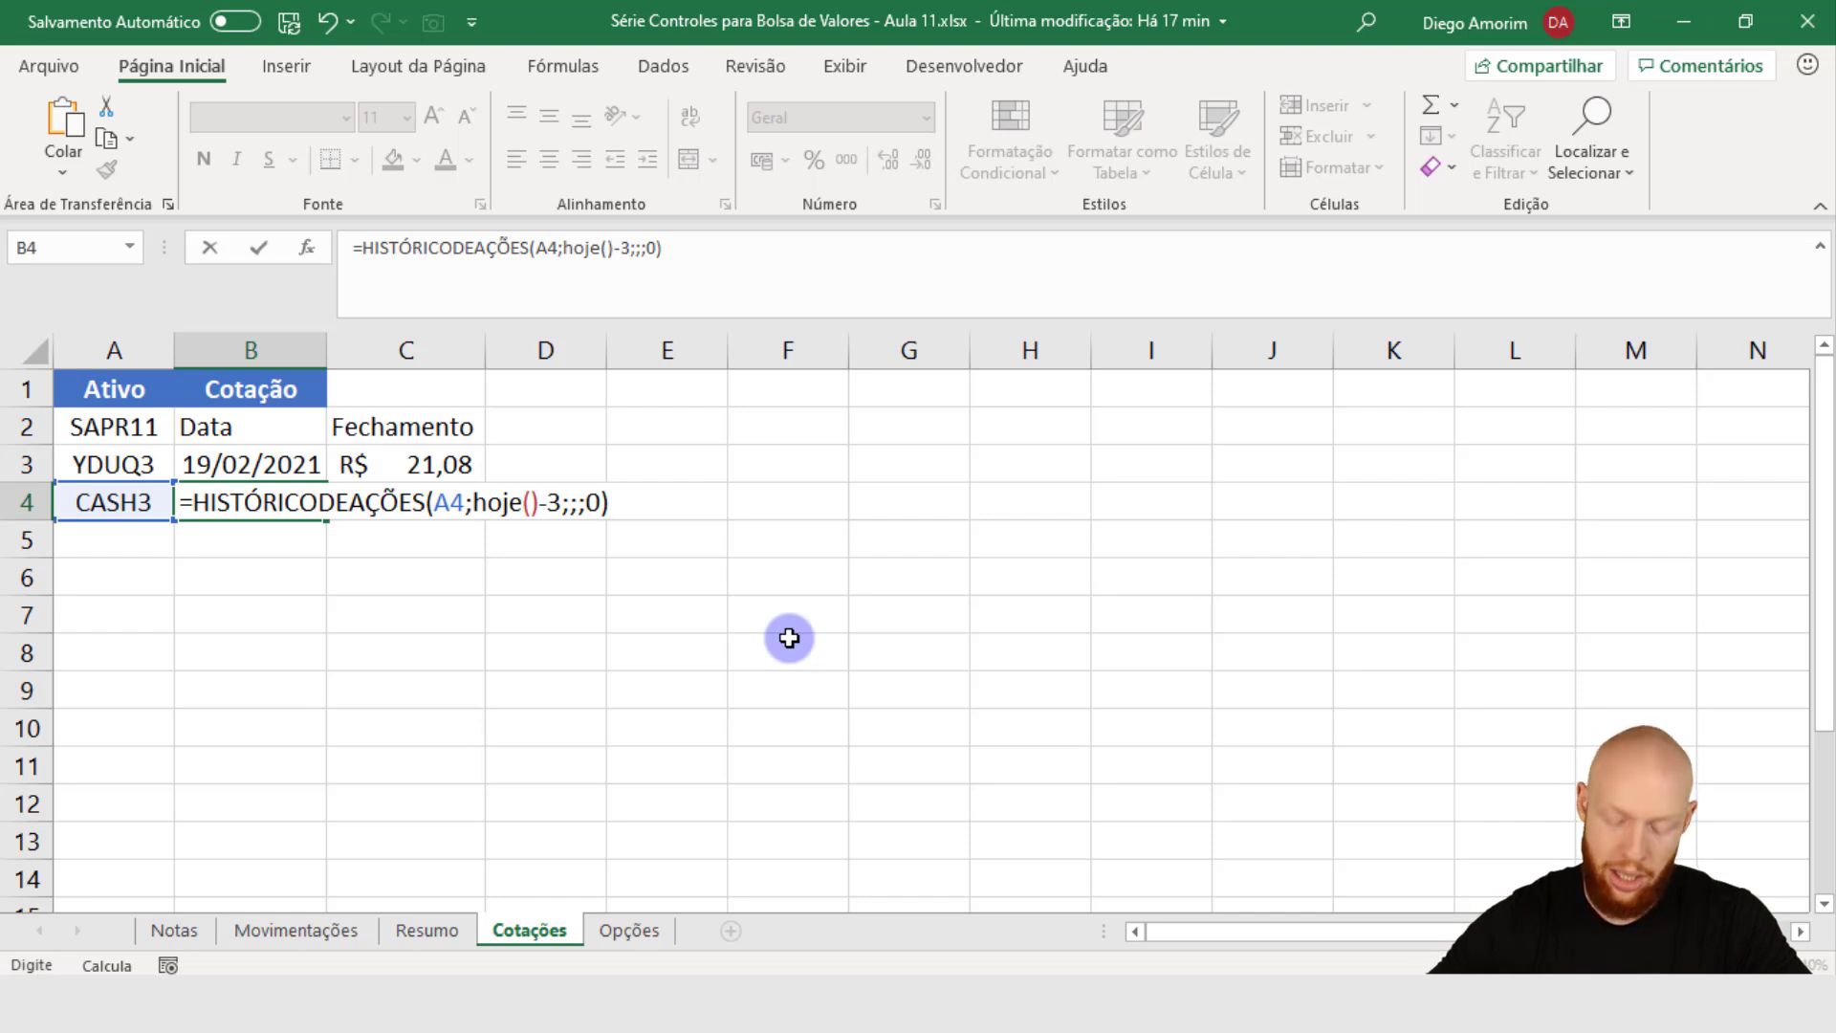
{"action": "key", "text": "Return"}
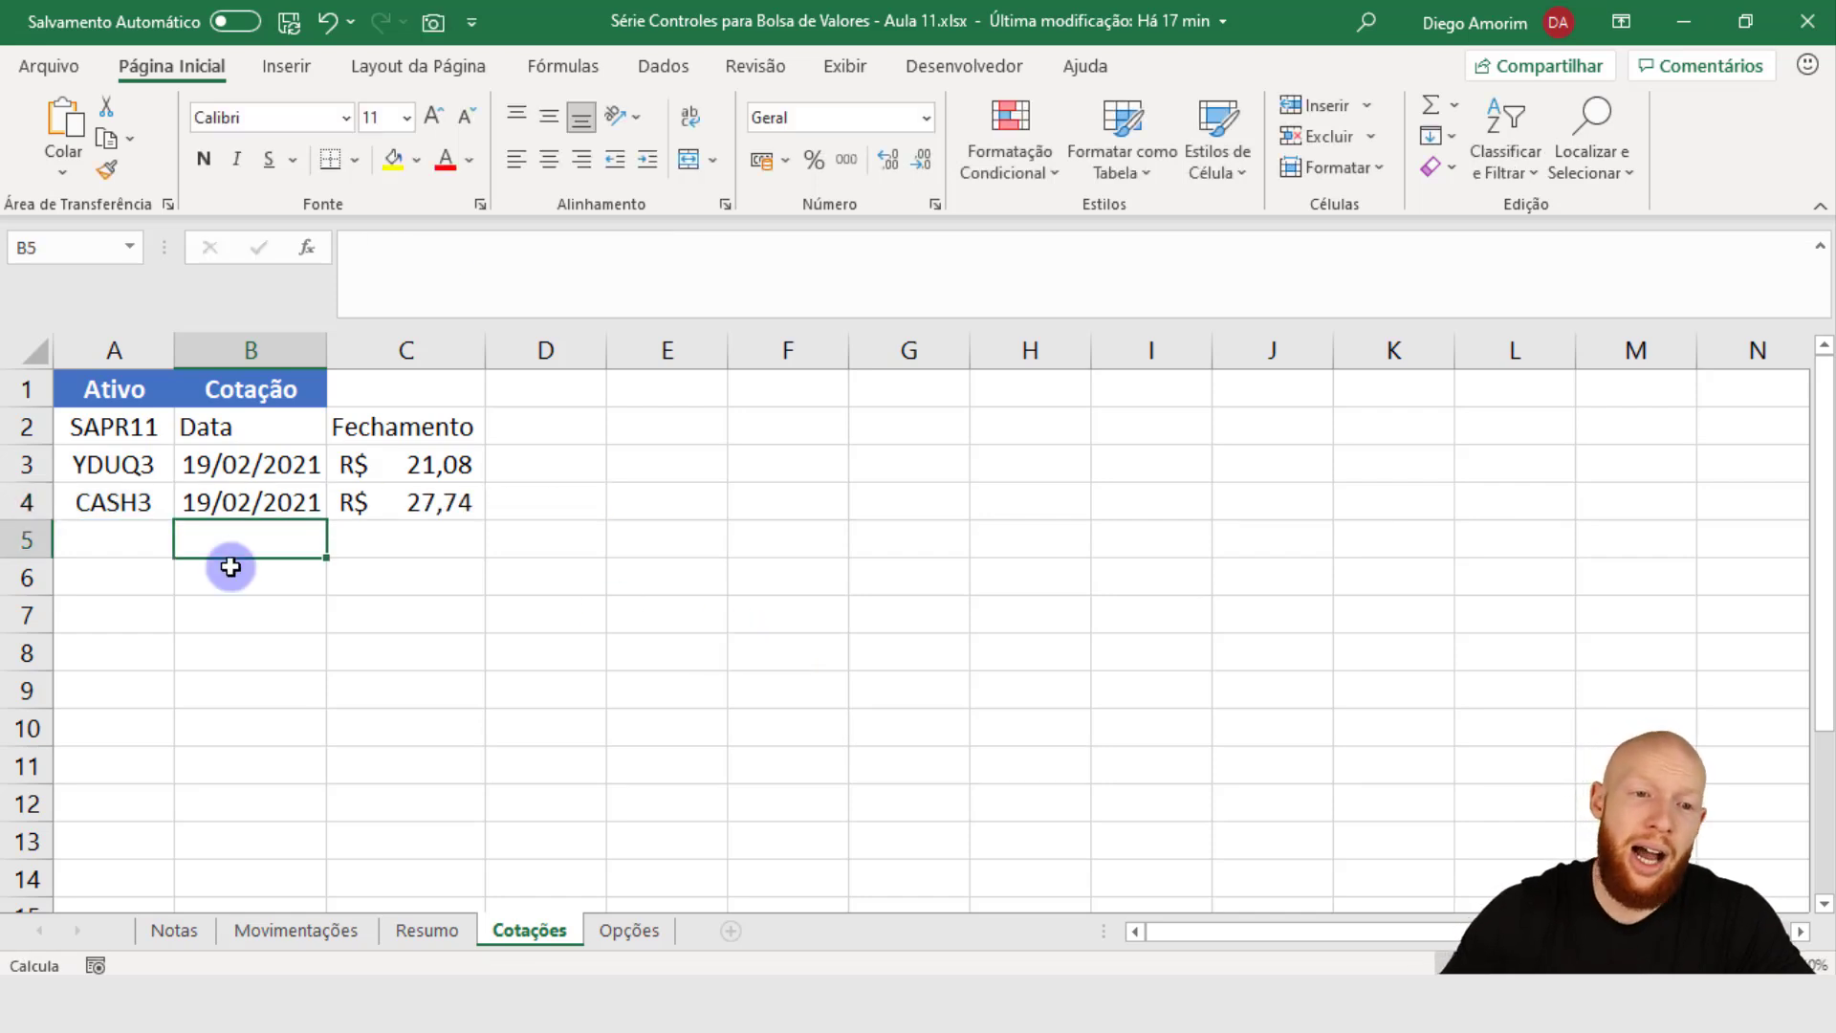
Step: Examine B4's formula, focusing on the empty optional arguments and the header option ;;;0
{"action": "left_click", "coordinate": [111, 504]}
{"action": "left_click", "coordinate": [239, 493]}
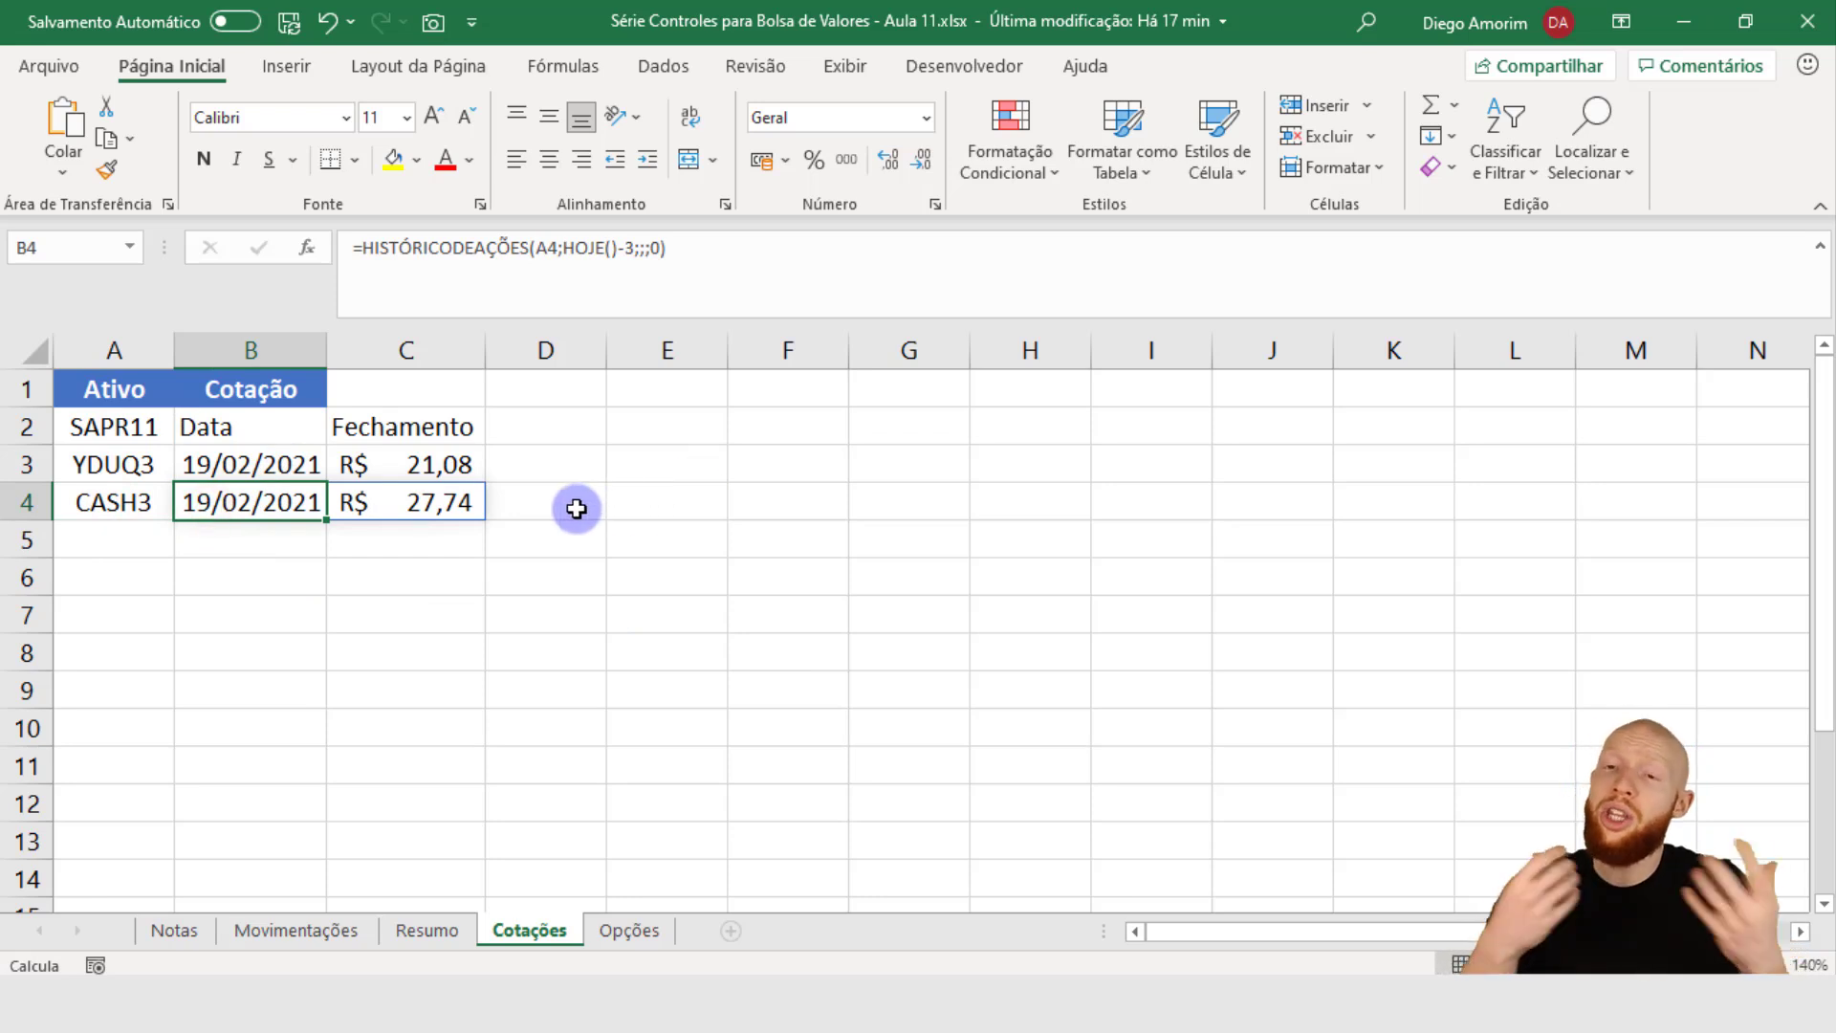
{"action": "left_click", "coordinate": [636, 251]}
{"action": "left_click_drag", "start_coordinate": [638, 250], "coordinate": [660, 252]}
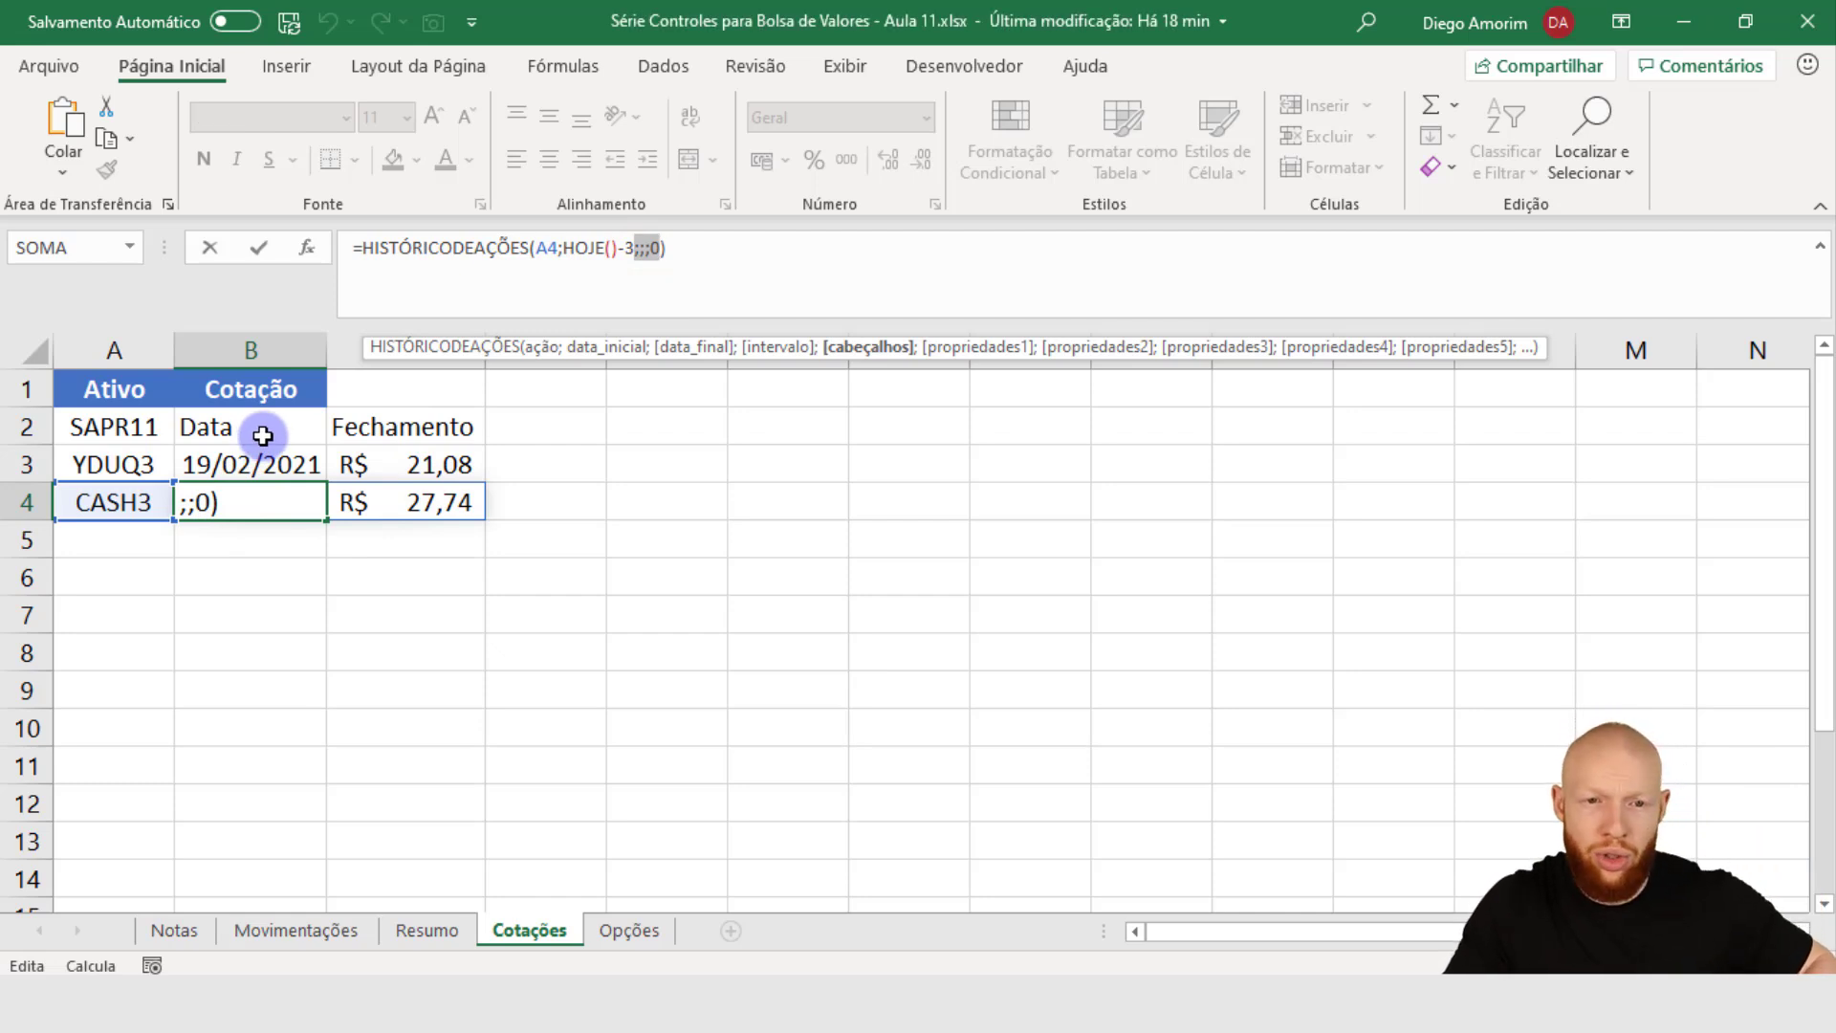
{"action": "key", "text": "Escape"}
Step: Add ;;;0 to the HOJE(), HOJE()-1 and HOJE()-2 lookups in B2's formula to leave out the column headers
{"action": "left_click", "coordinate": [260, 428]}
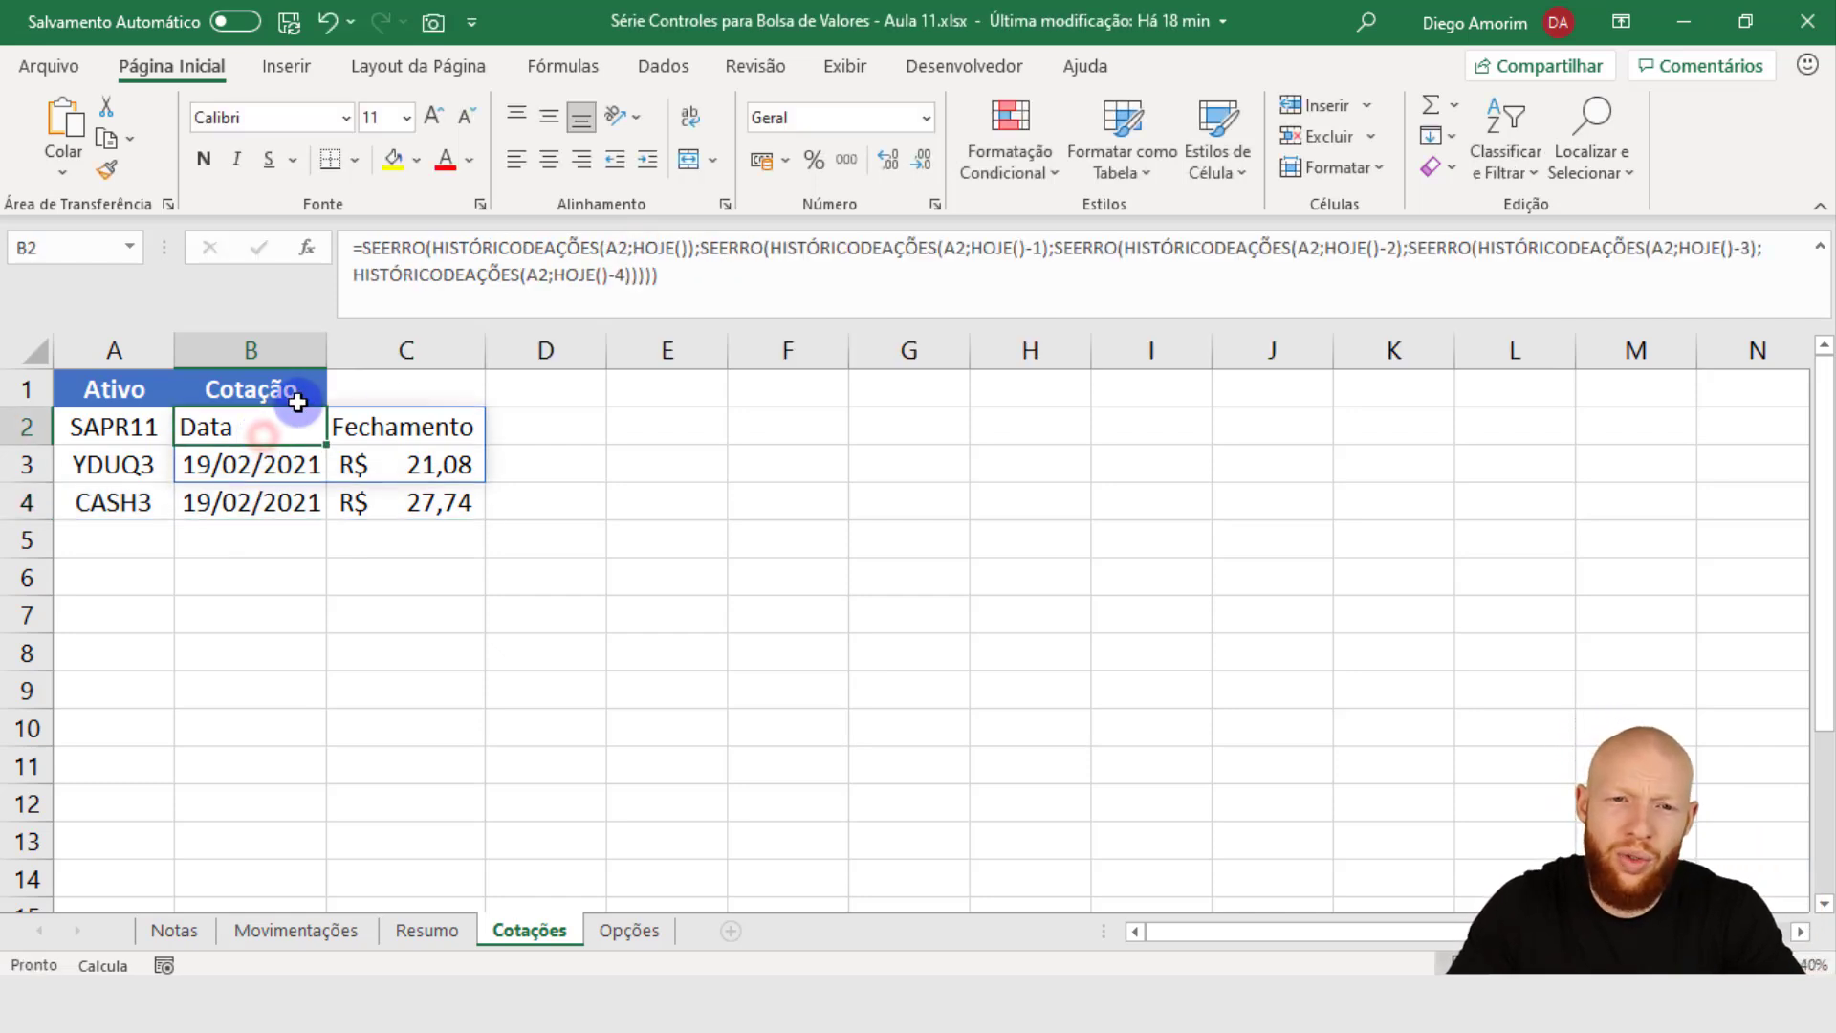
{"action": "left_click", "coordinate": [688, 247]}
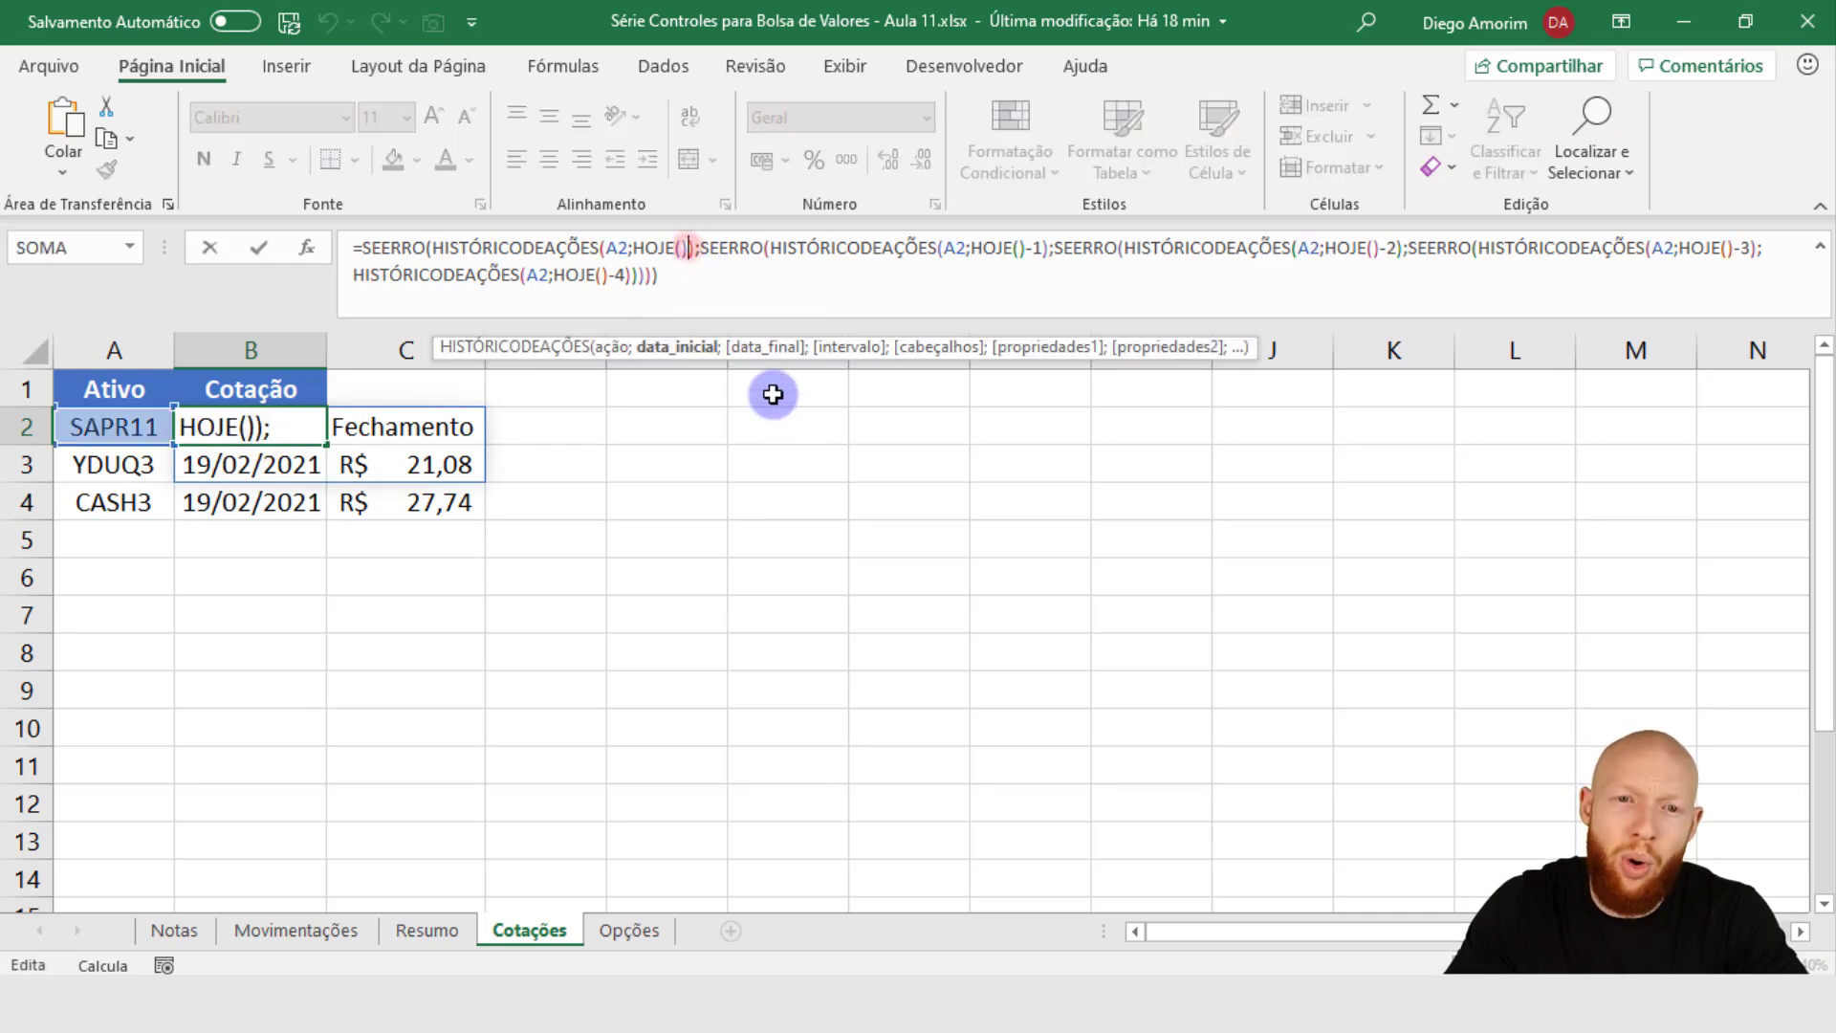
{"action": "type", "text": ";;;0"}
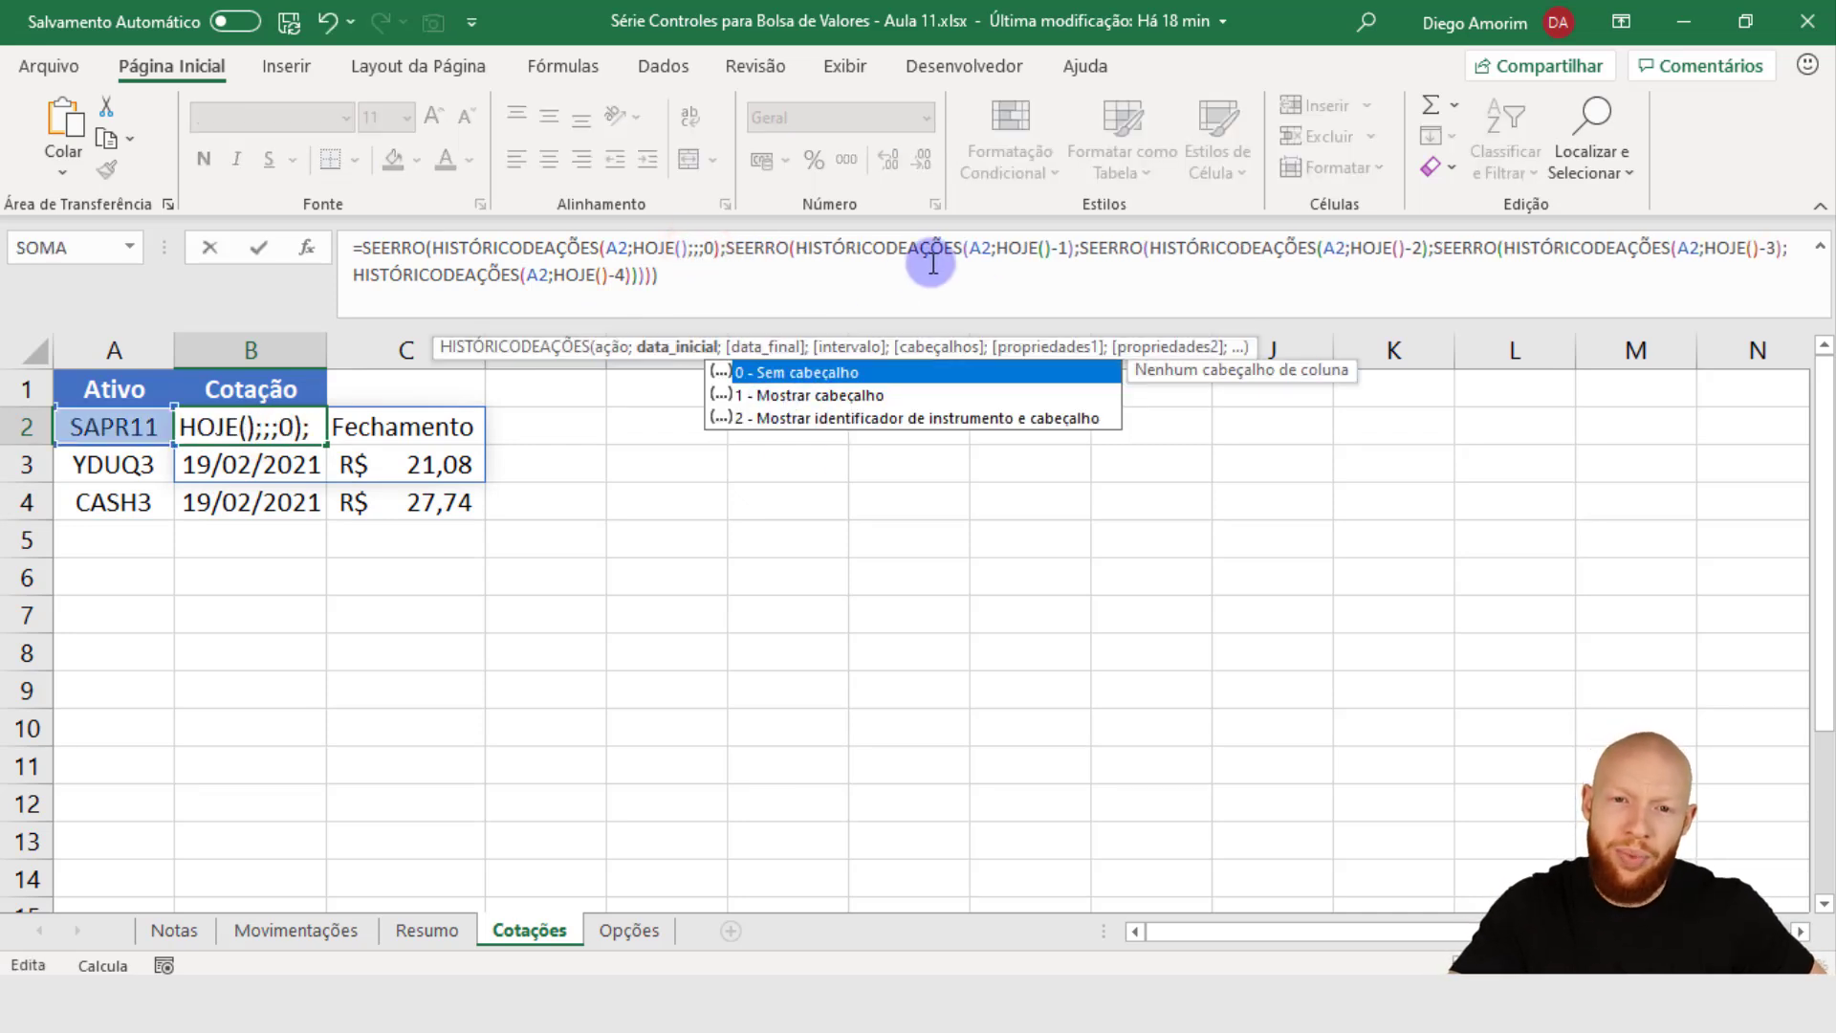
{"action": "left_click", "coordinate": [1067, 250]}
{"action": "type", "text": ";;;0"}
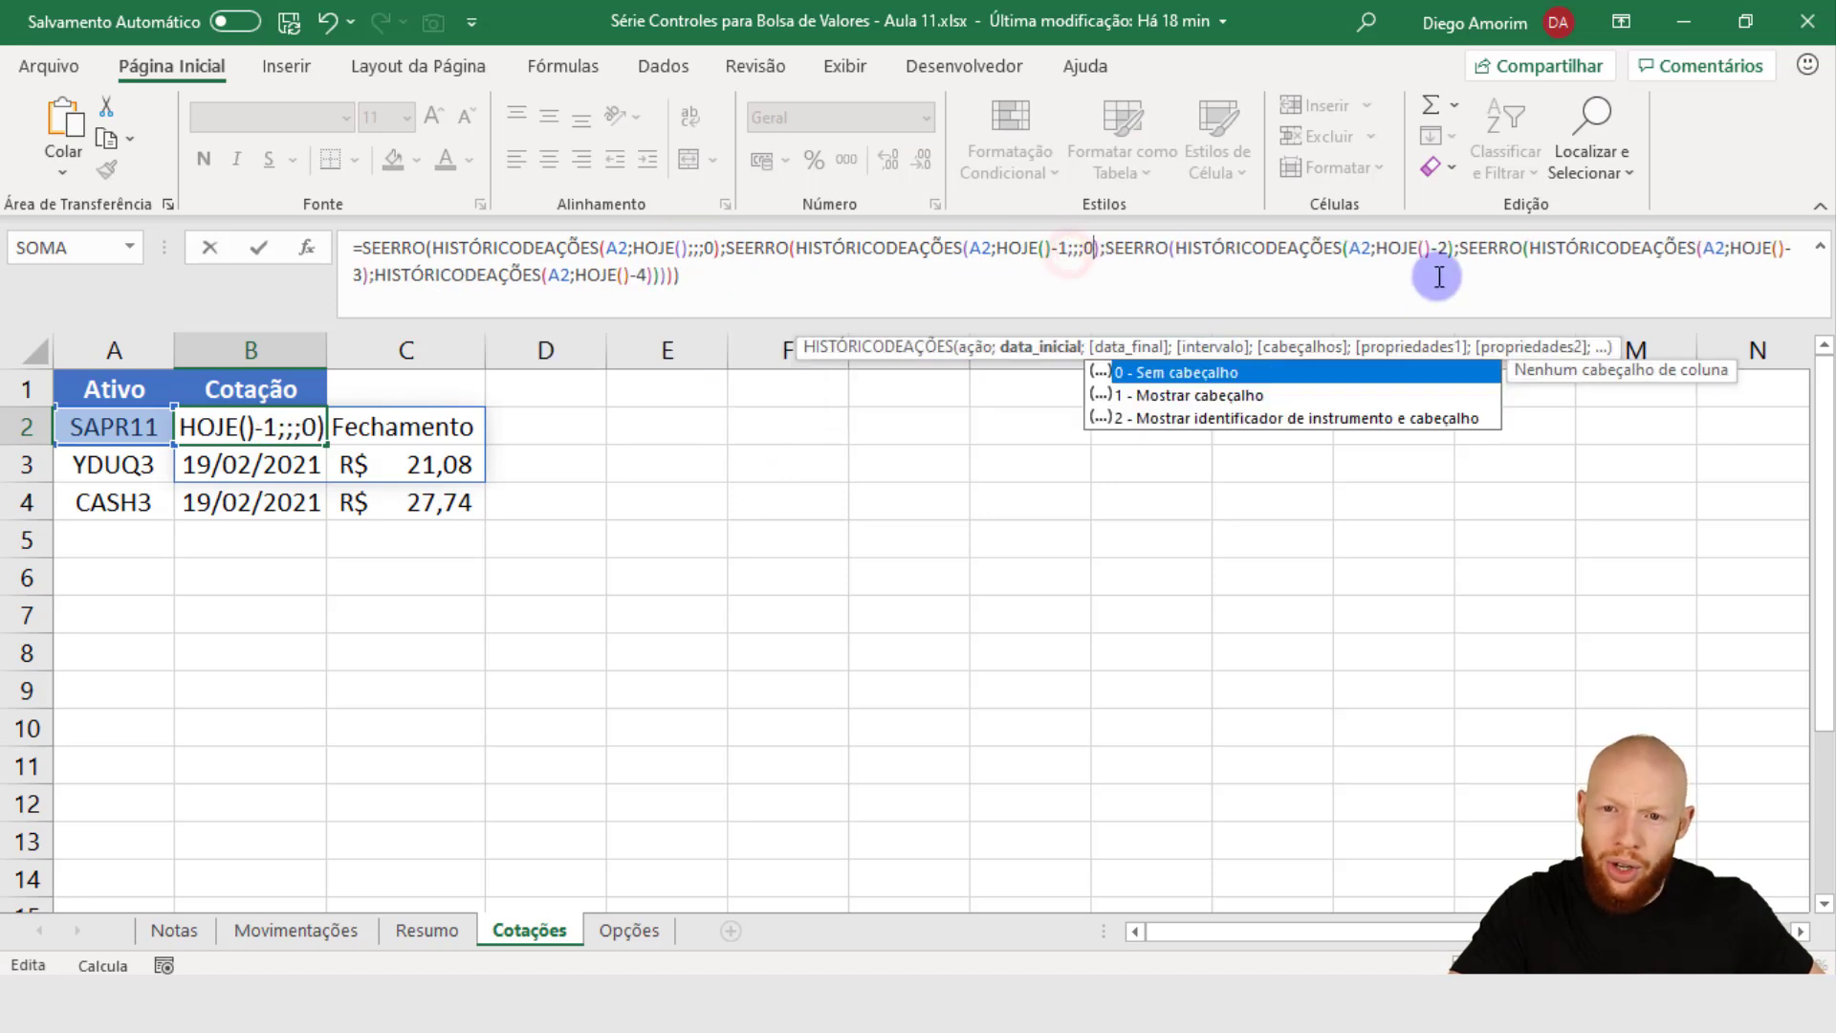
{"action": "left_click", "coordinate": [1442, 250]}
{"action": "type", "text": ";;;0"}
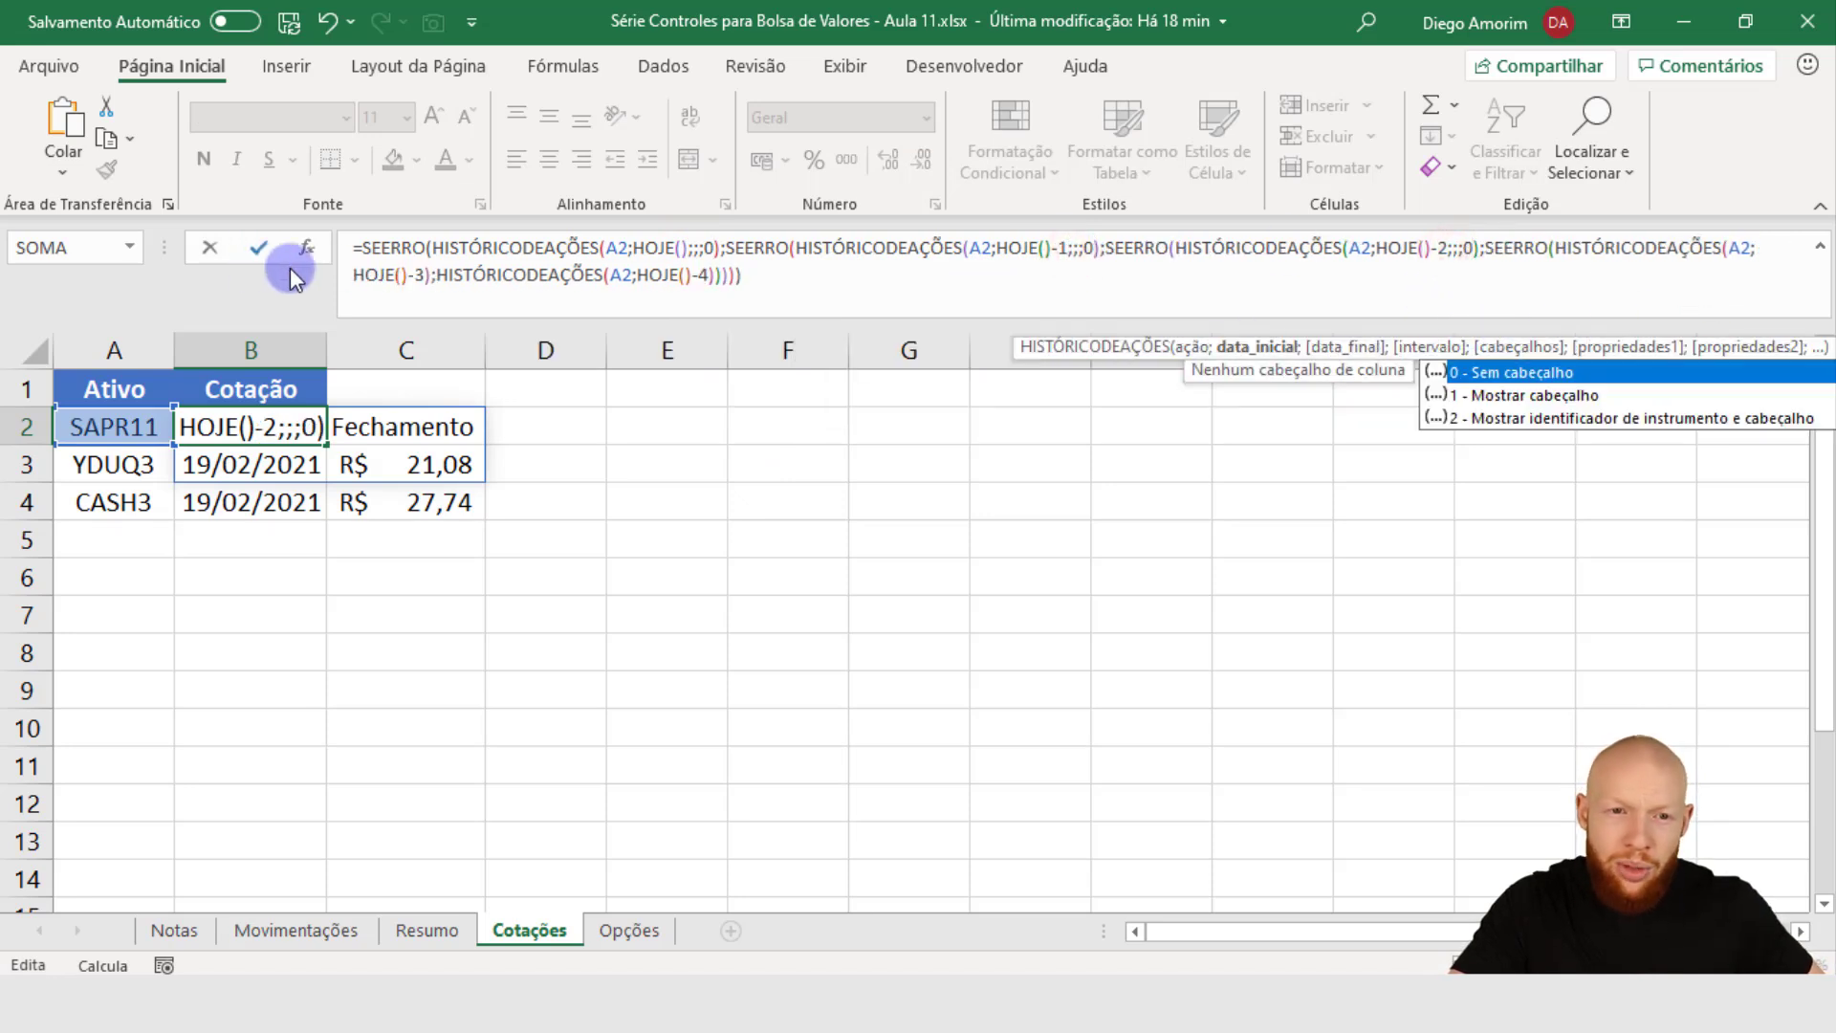
Step: Add ;;;0 to the HOJE()-3 and HOJE()-4 lookups in B2 and enter the formula
{"action": "left_click", "coordinate": [422, 276]}
{"action": "type", "text": ";;;0"}
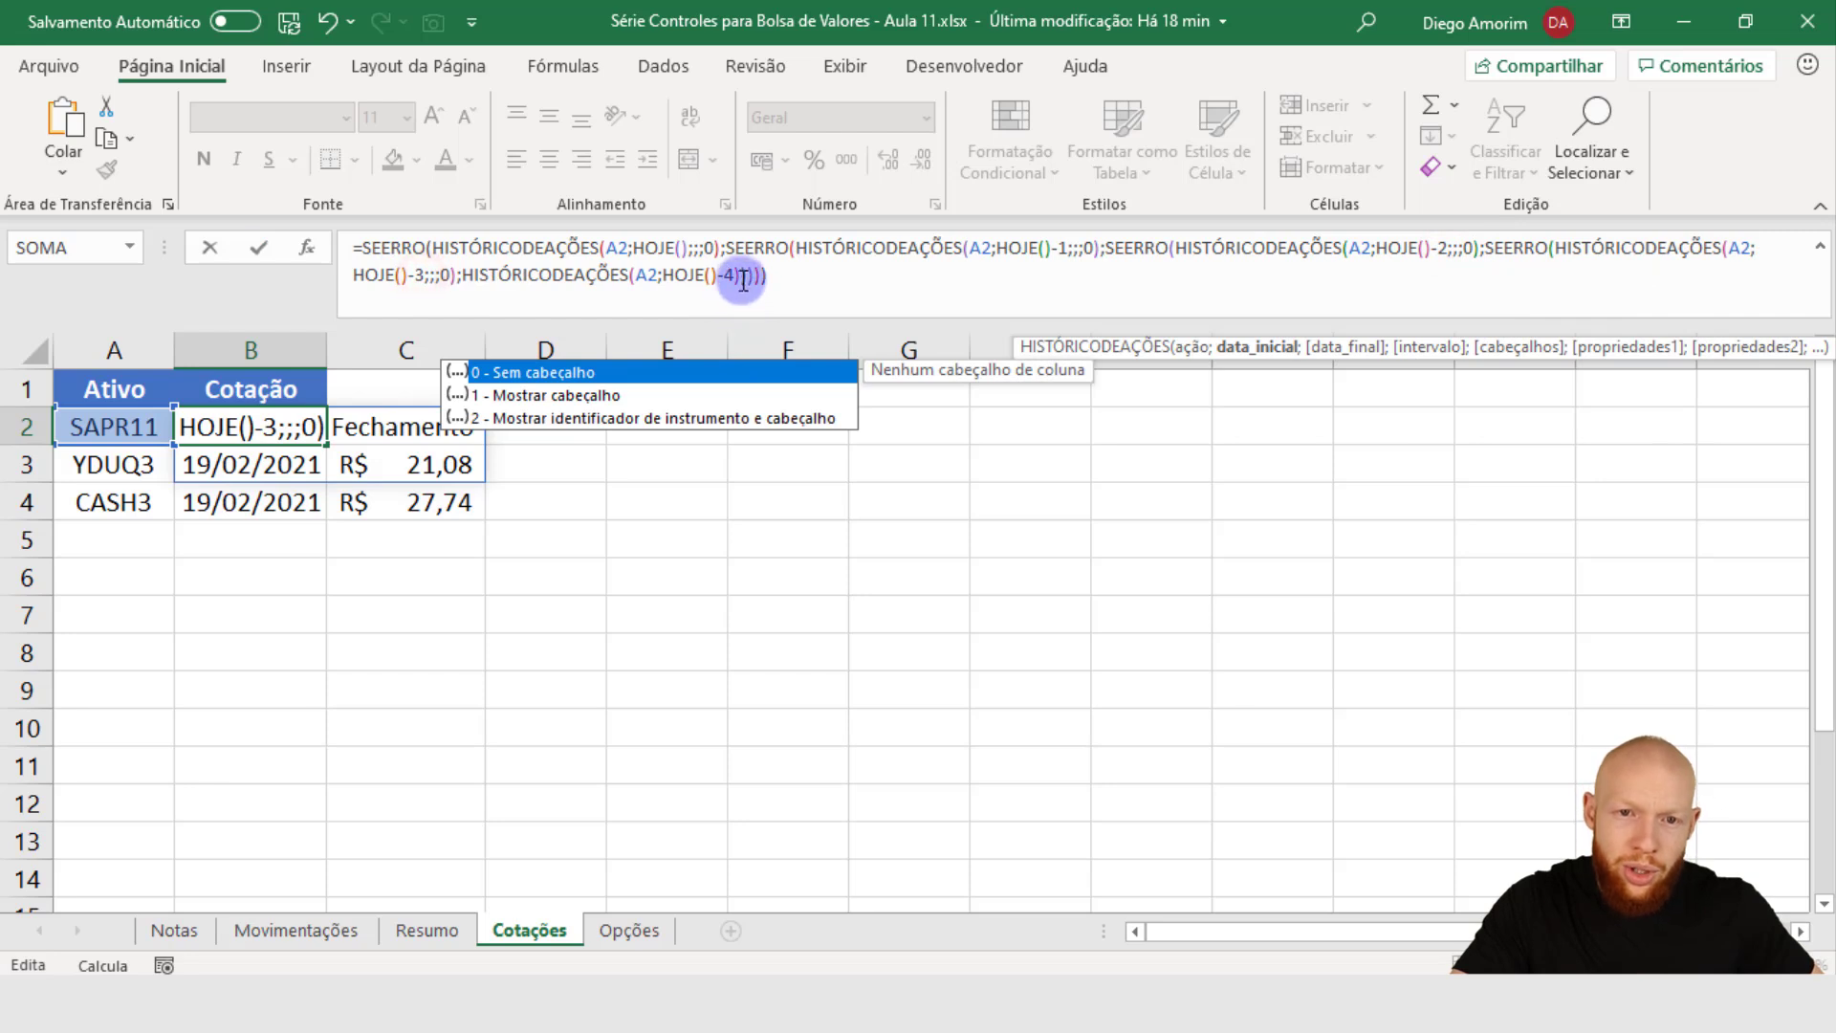
{"action": "left_click", "coordinate": [737, 275]}
{"action": "type", "text": ";;;0"}
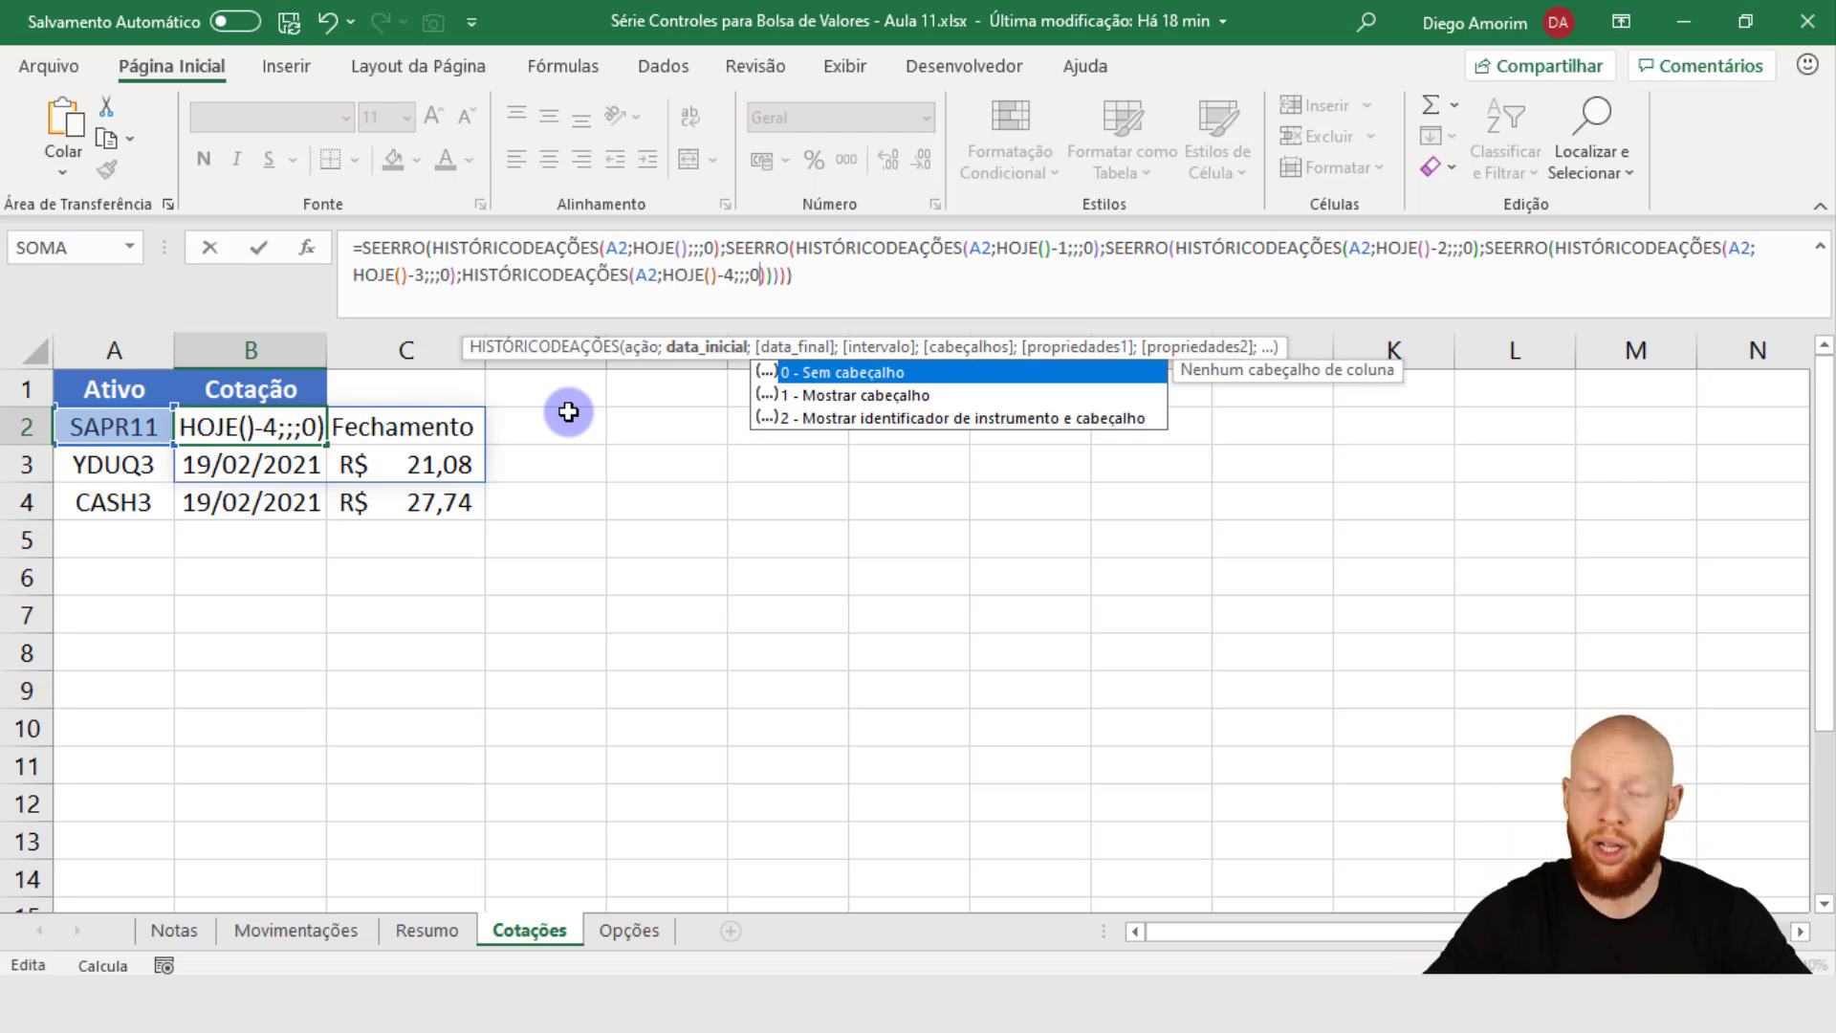
{"action": "key", "text": "Return"}
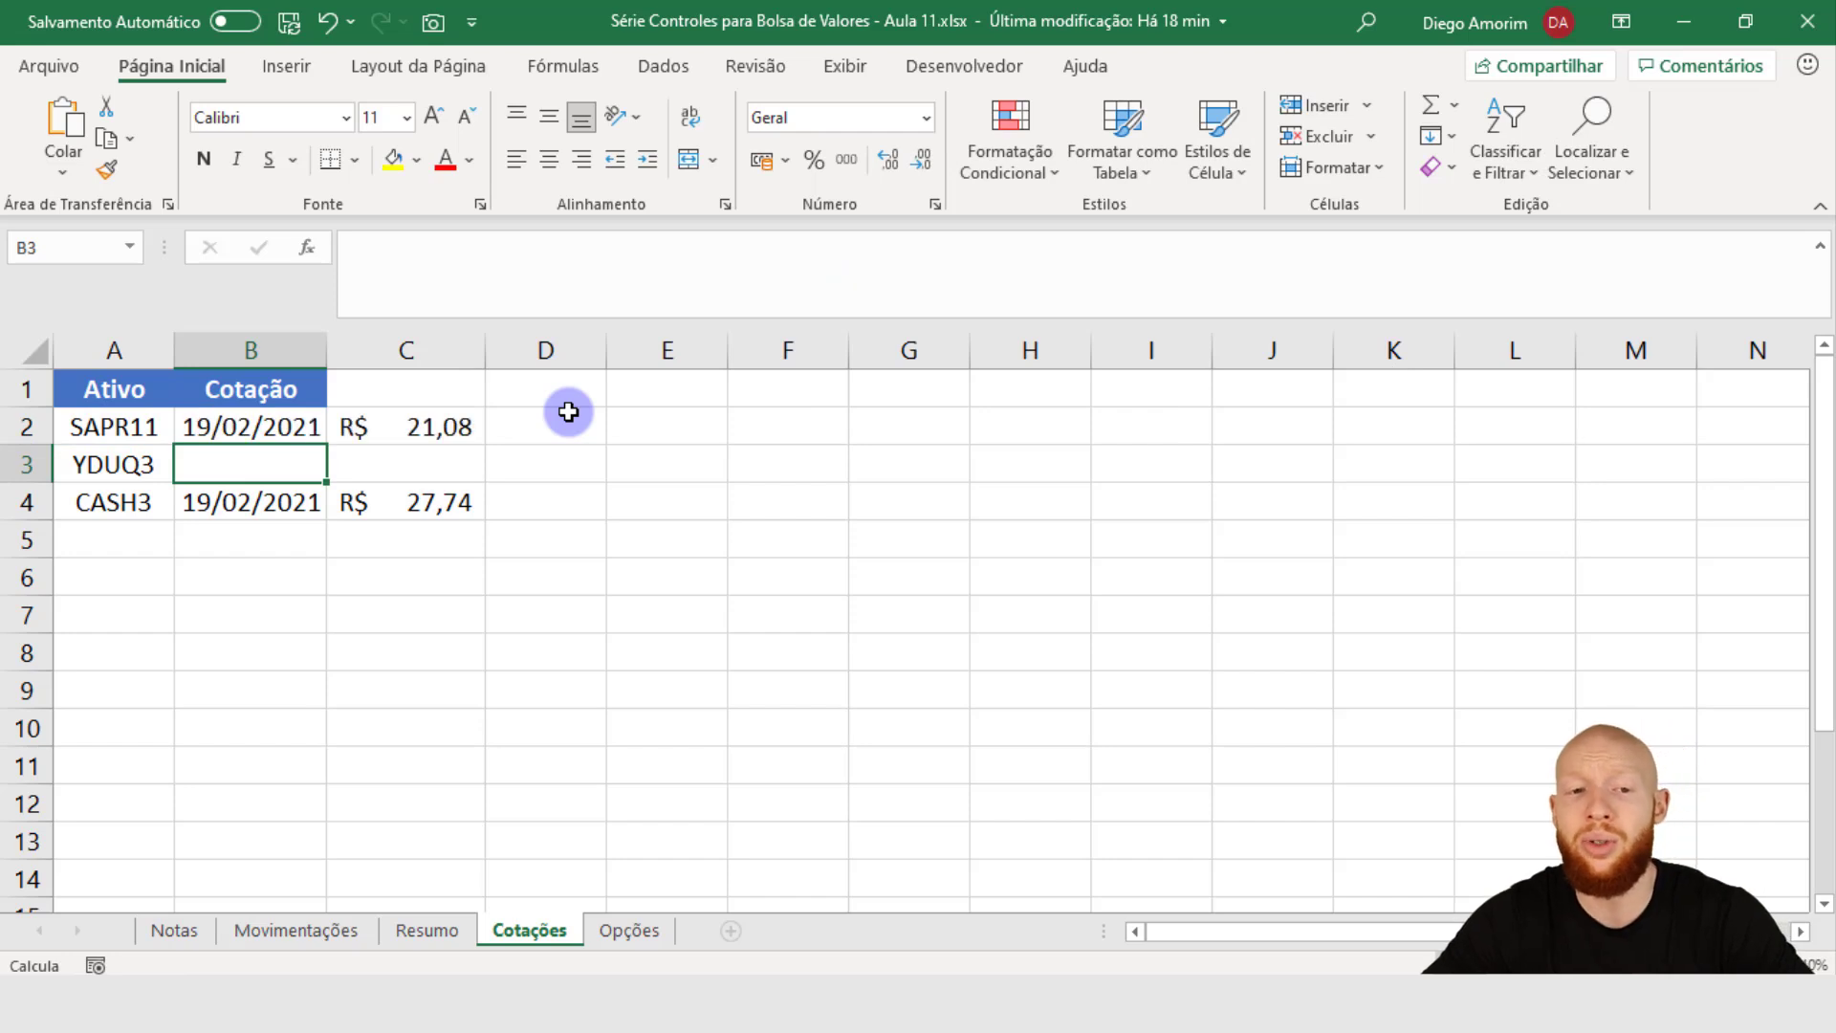
Step: Fill B2's nested SEERRO formula down to row 4 for YDUQ3 and CASH3
{"action": "left_click_drag", "start_coordinate": [279, 426], "coordinate": [483, 516]}
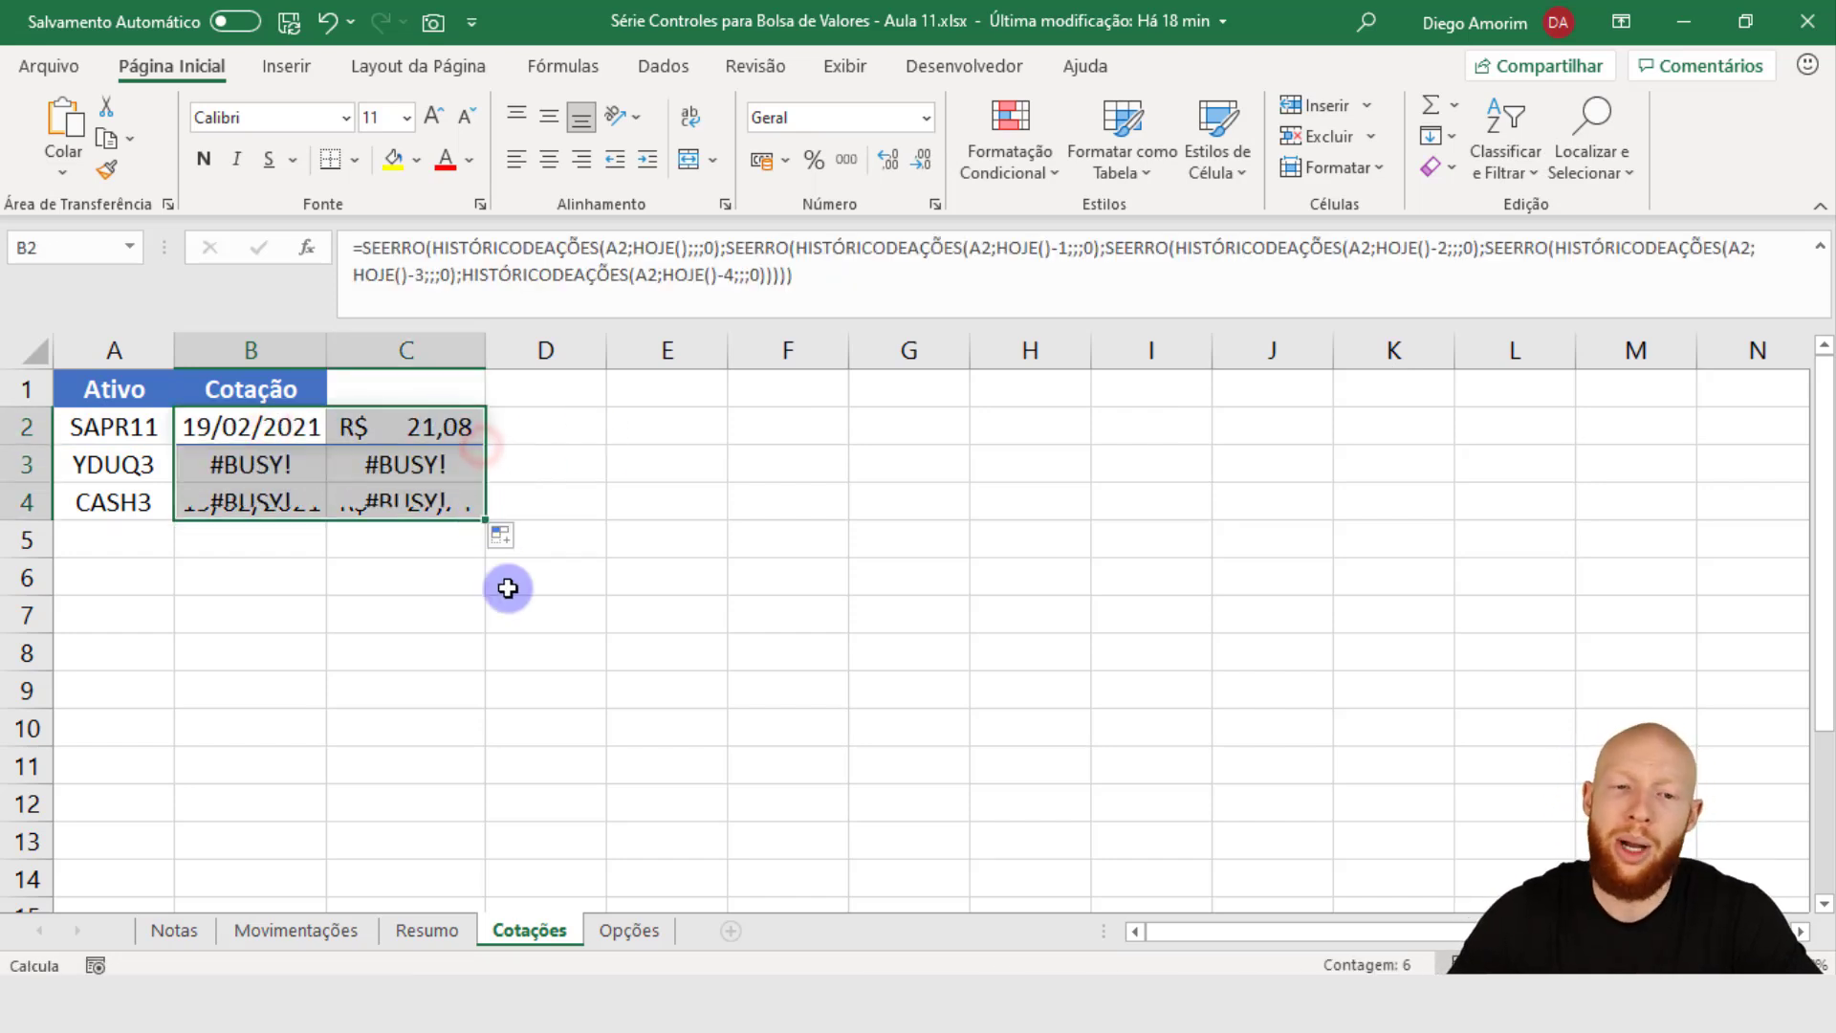
{"action": "left_click", "coordinate": [438, 561]}
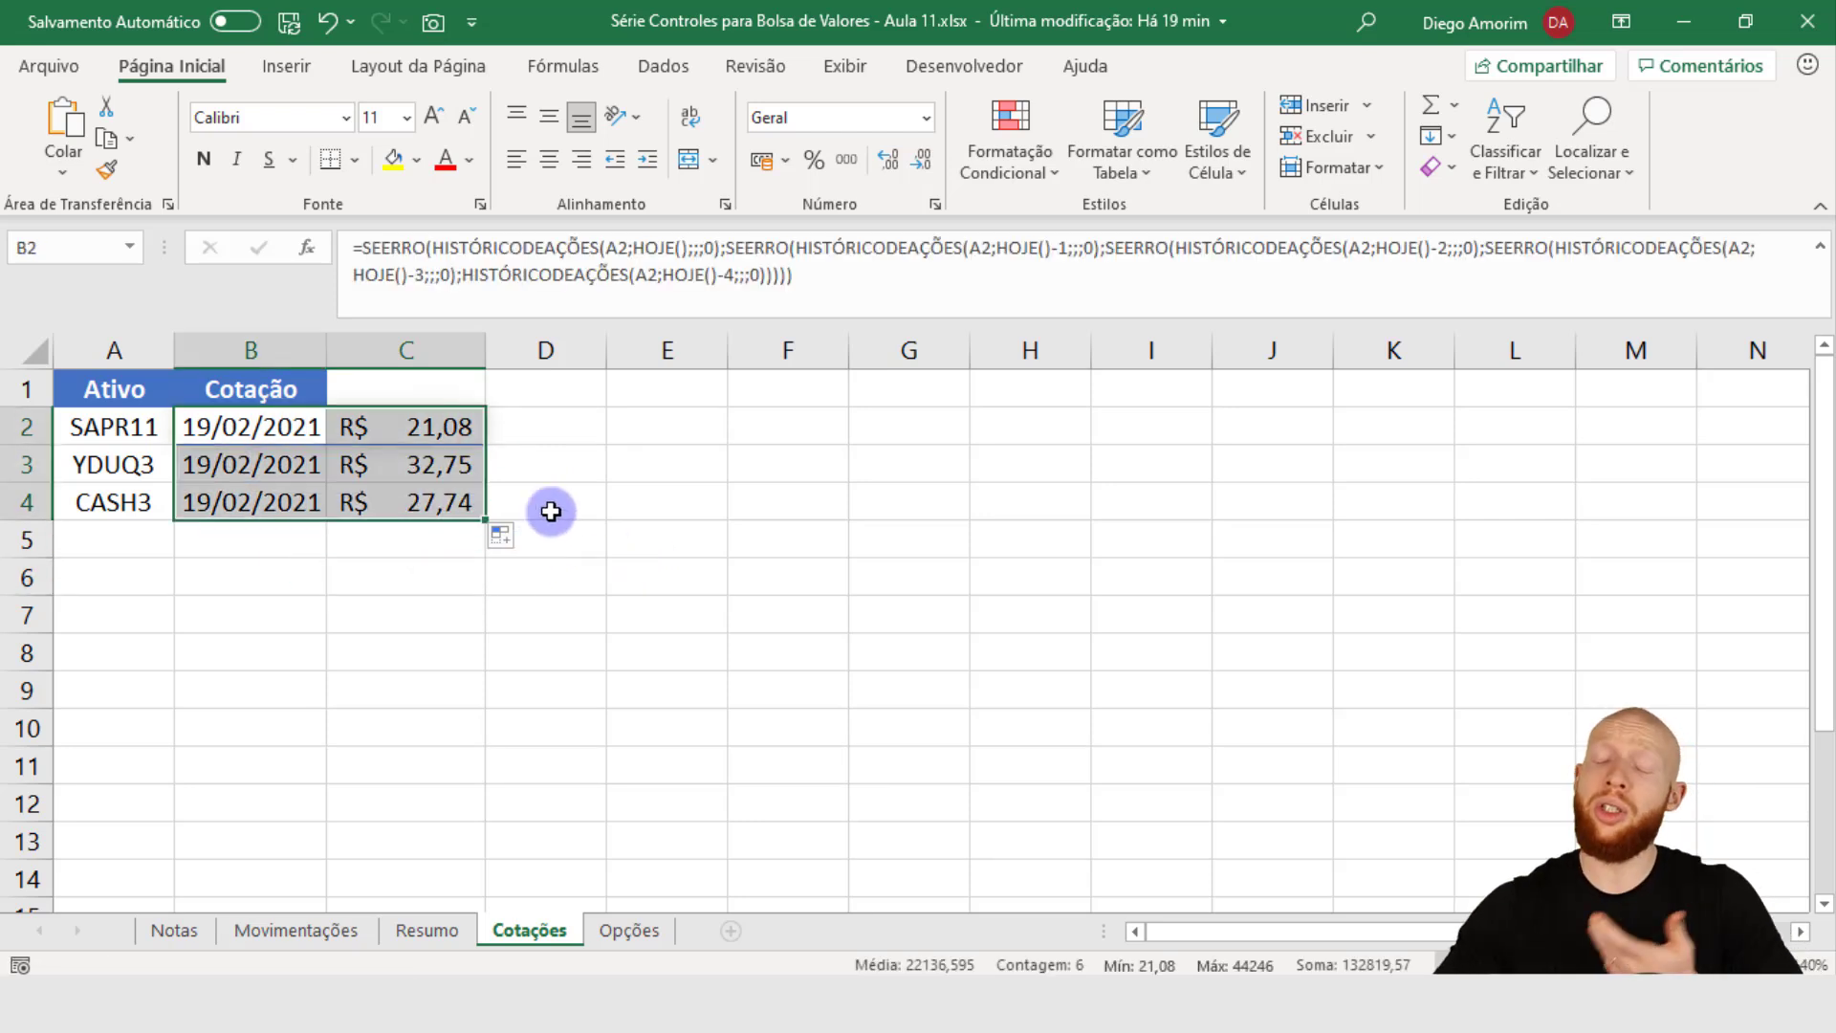
{"action": "left_click", "coordinate": [521, 484]}
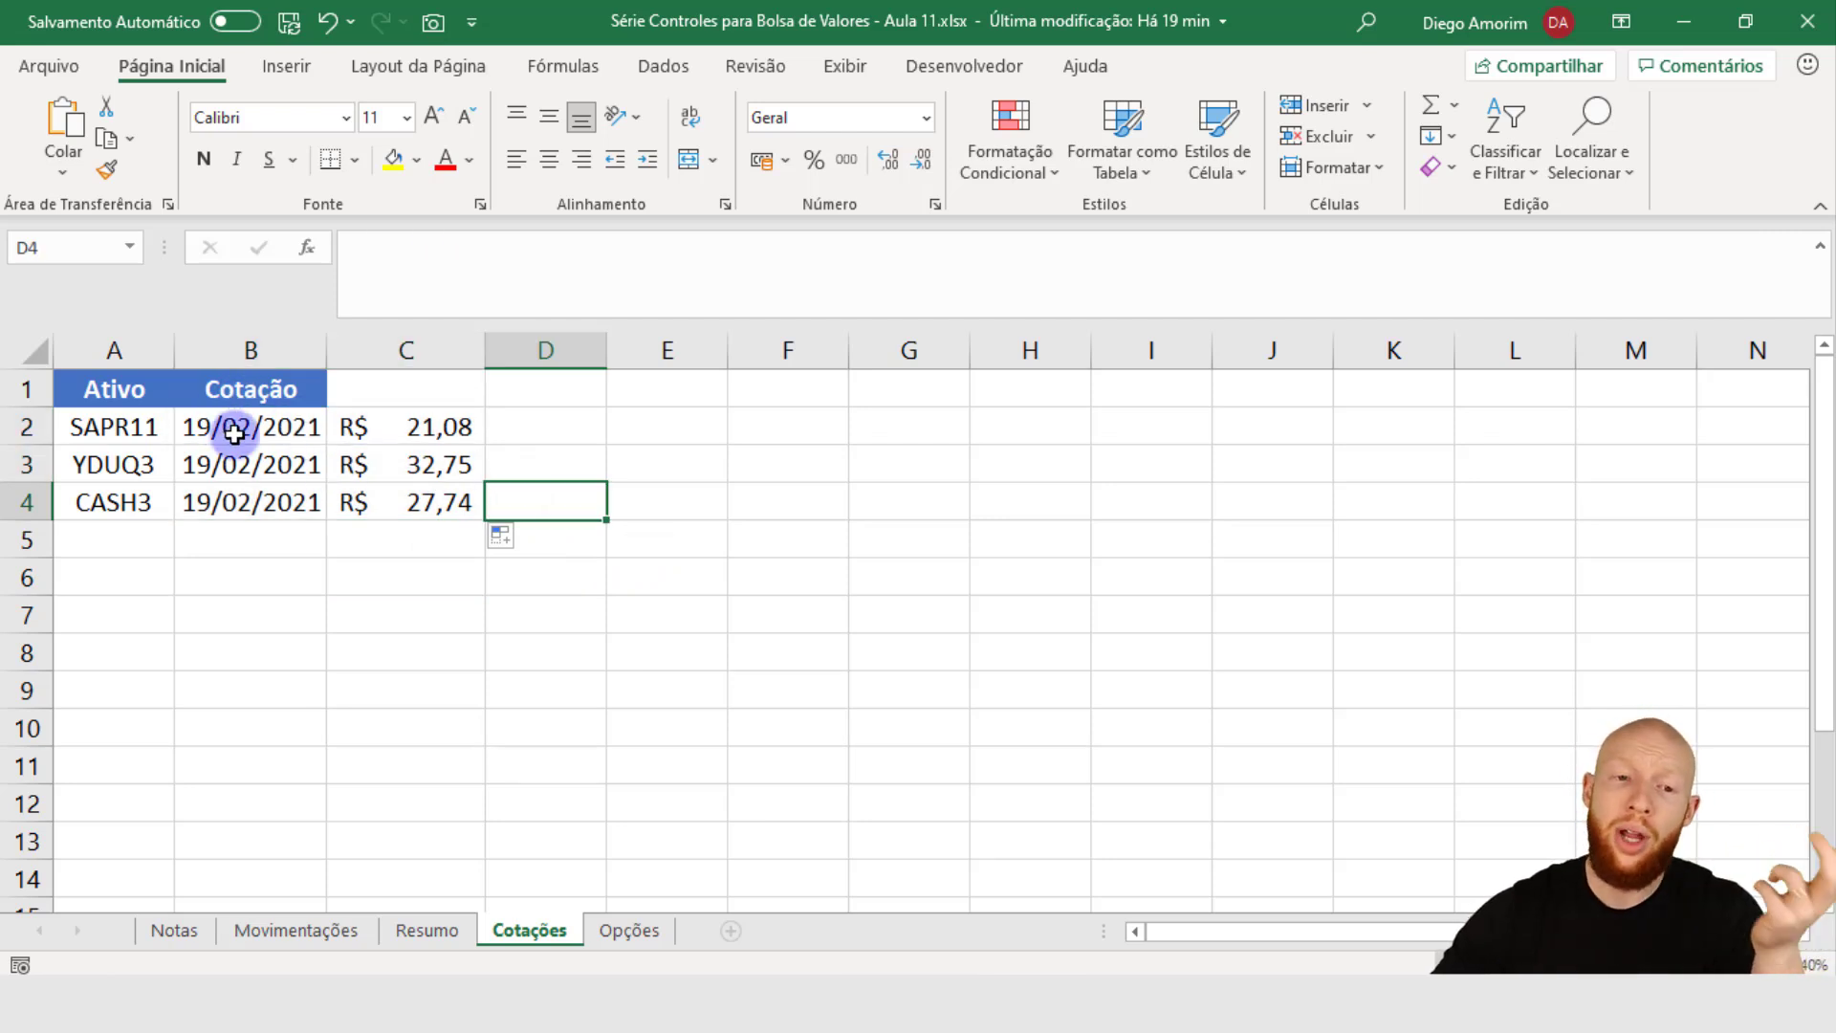
Step: Examine B2's finished formula, its A2 stock argument and the closing price it spills into C2
{"action": "left_click", "coordinate": [265, 427]}
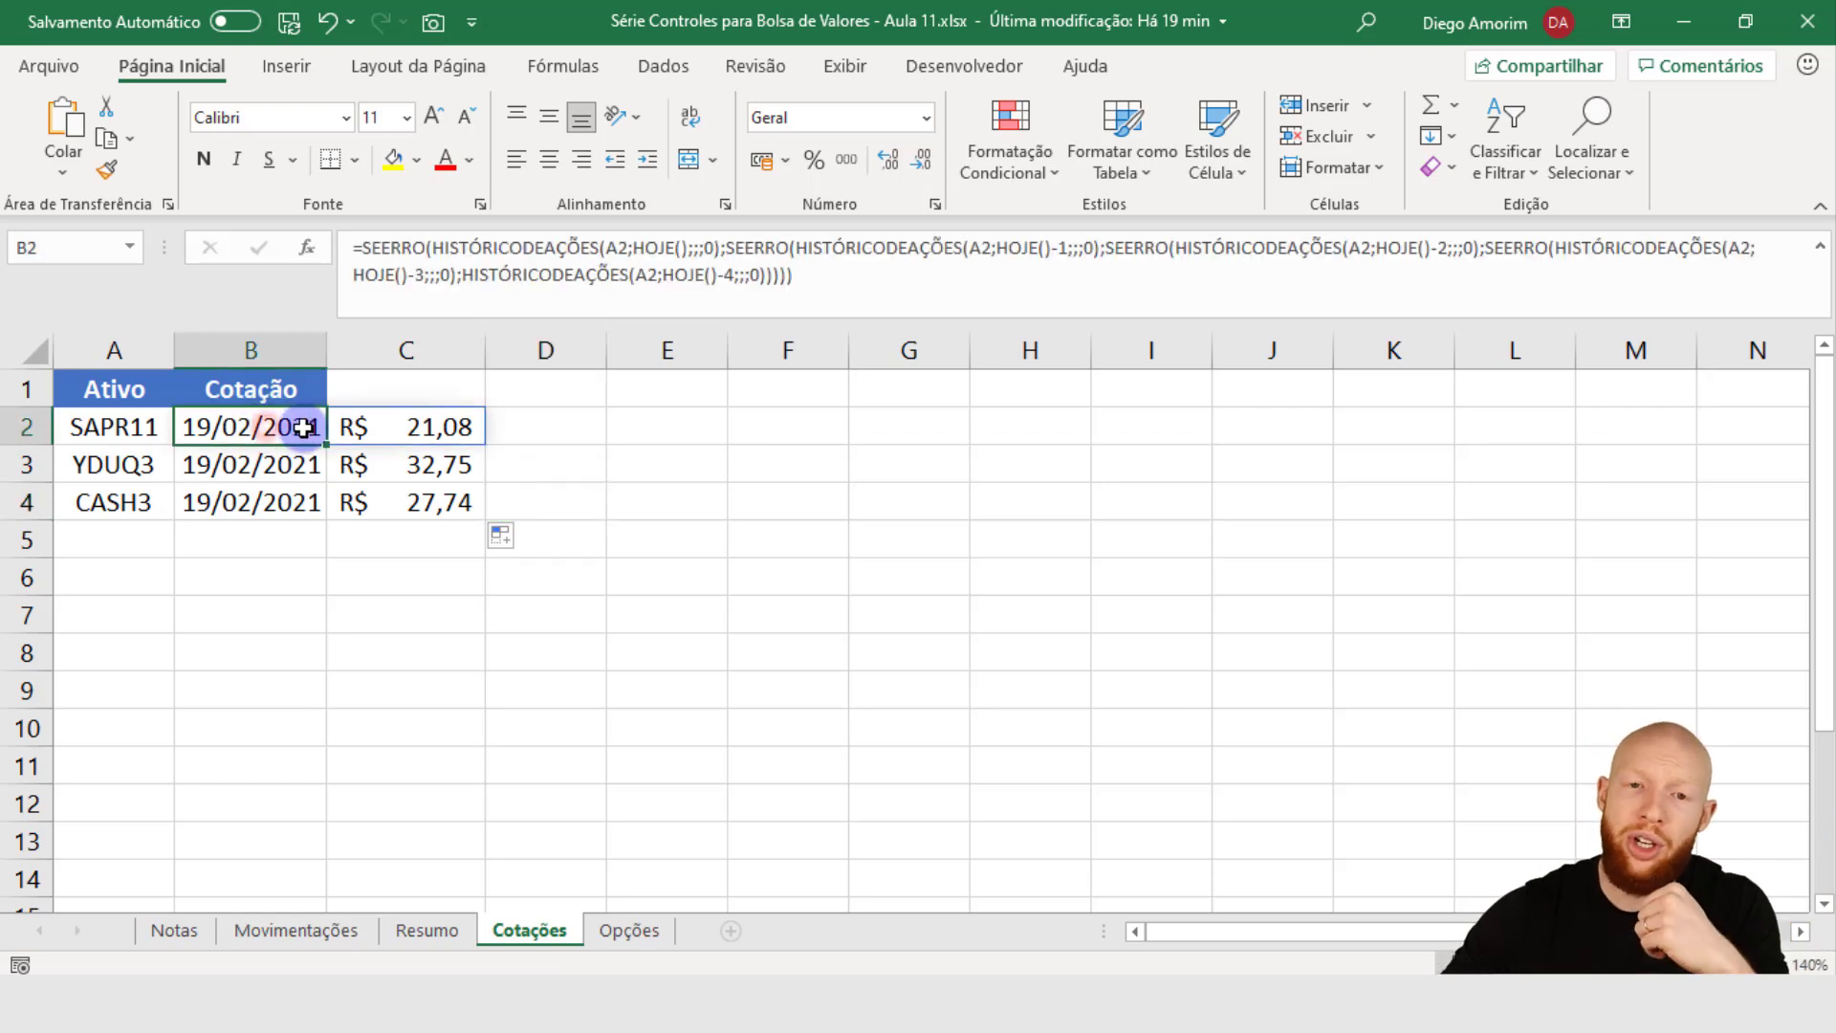
{"action": "key", "text": "F2"}
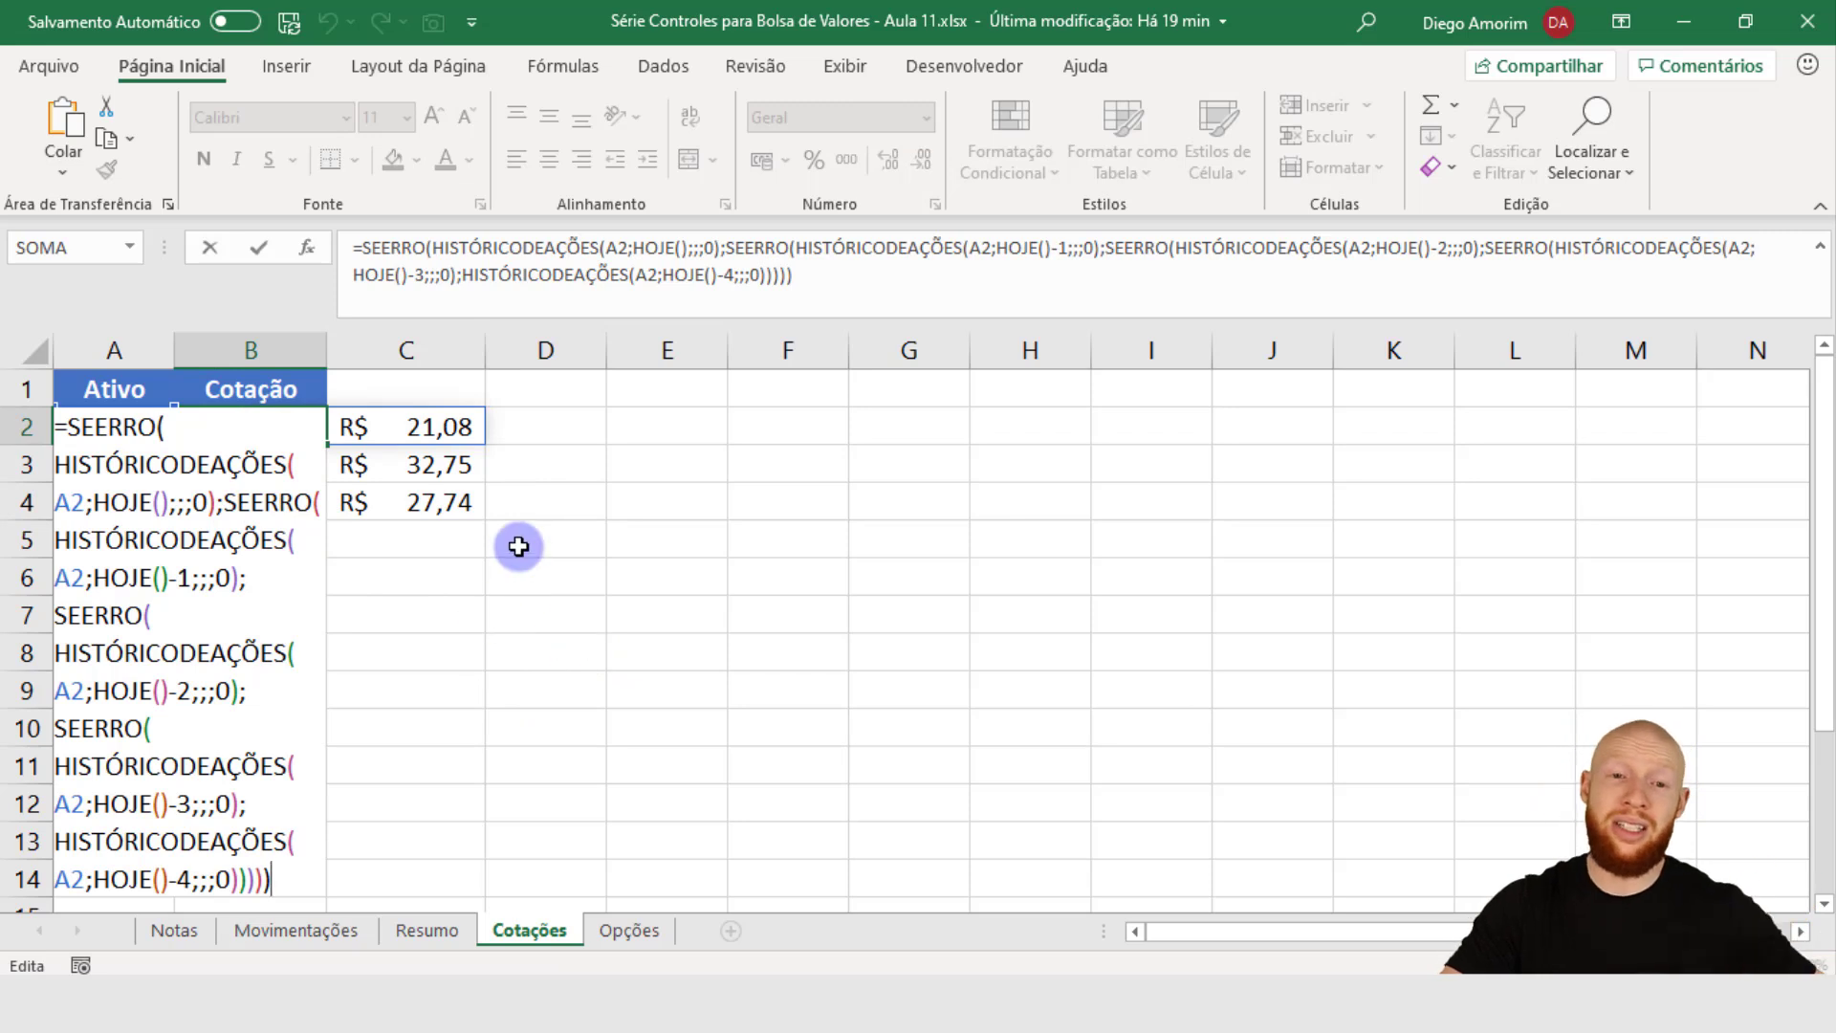
{"action": "left_click", "coordinate": [631, 248]}
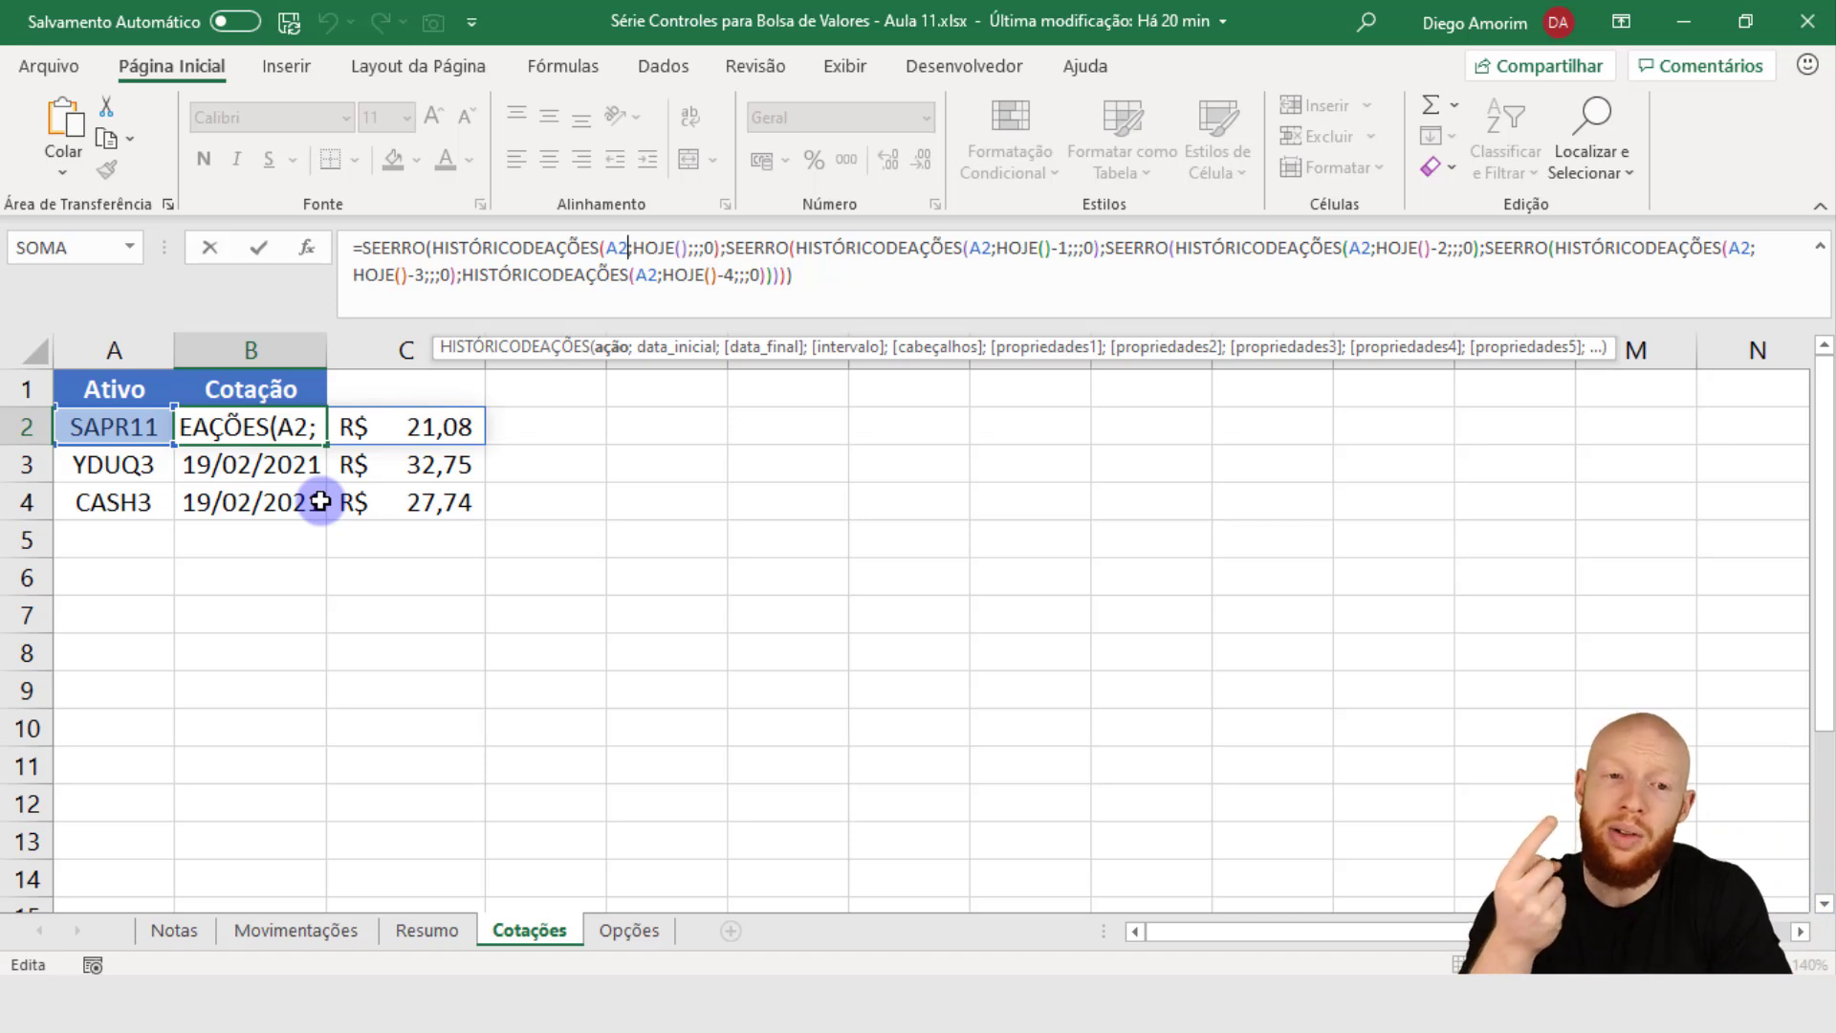
{"action": "key", "text": "Return"}
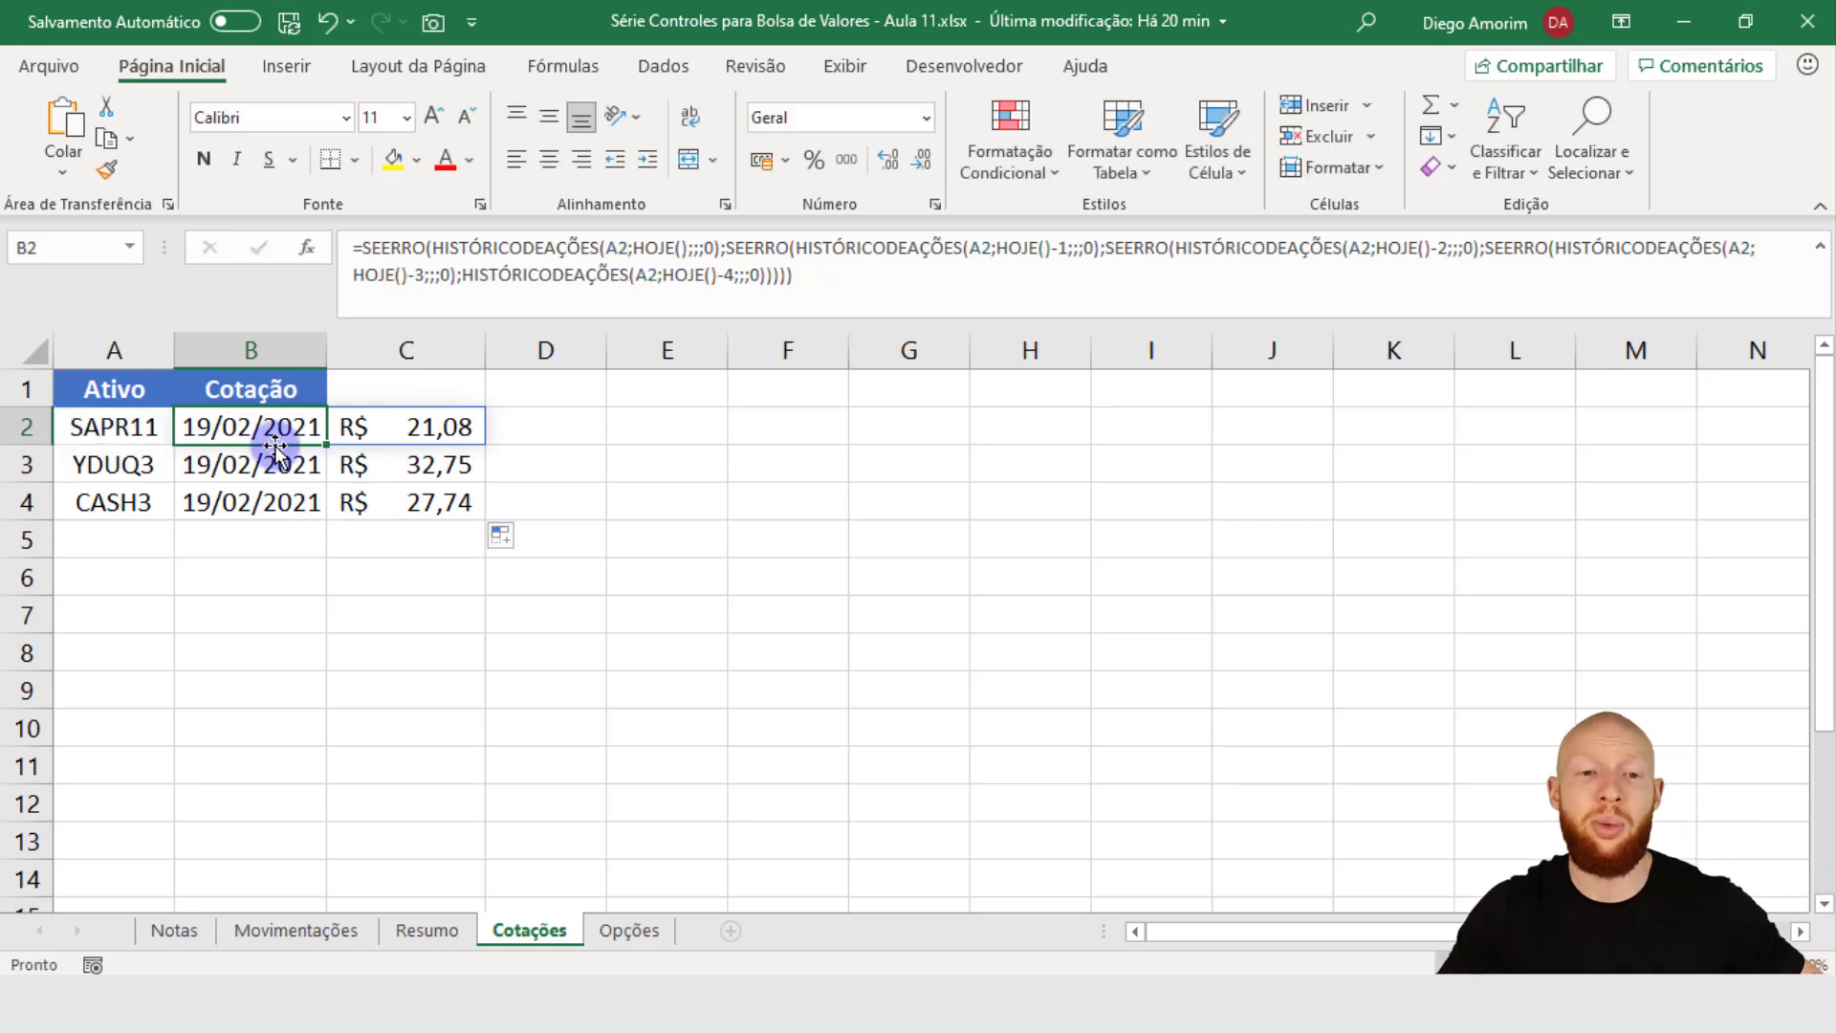
{"action": "left_click", "coordinate": [354, 425]}
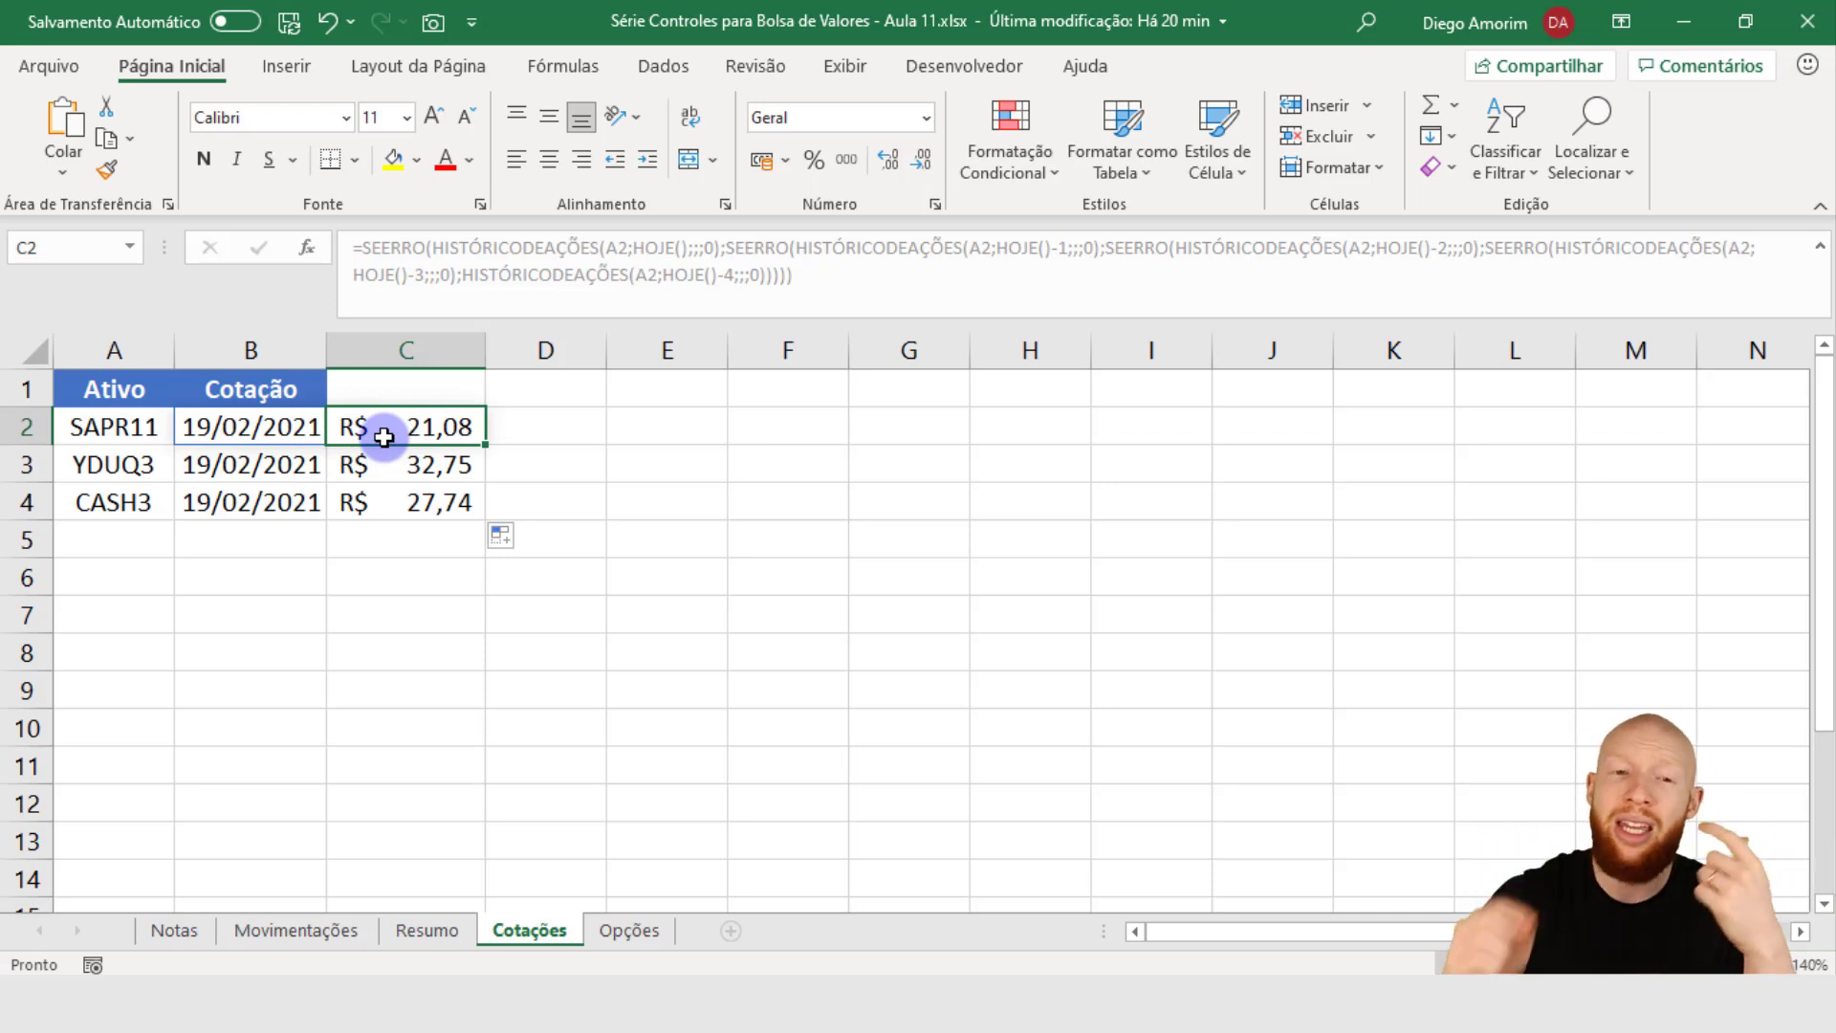
{"action": "left_click", "coordinate": [239, 413]}
{"action": "left_click", "coordinate": [604, 253]}
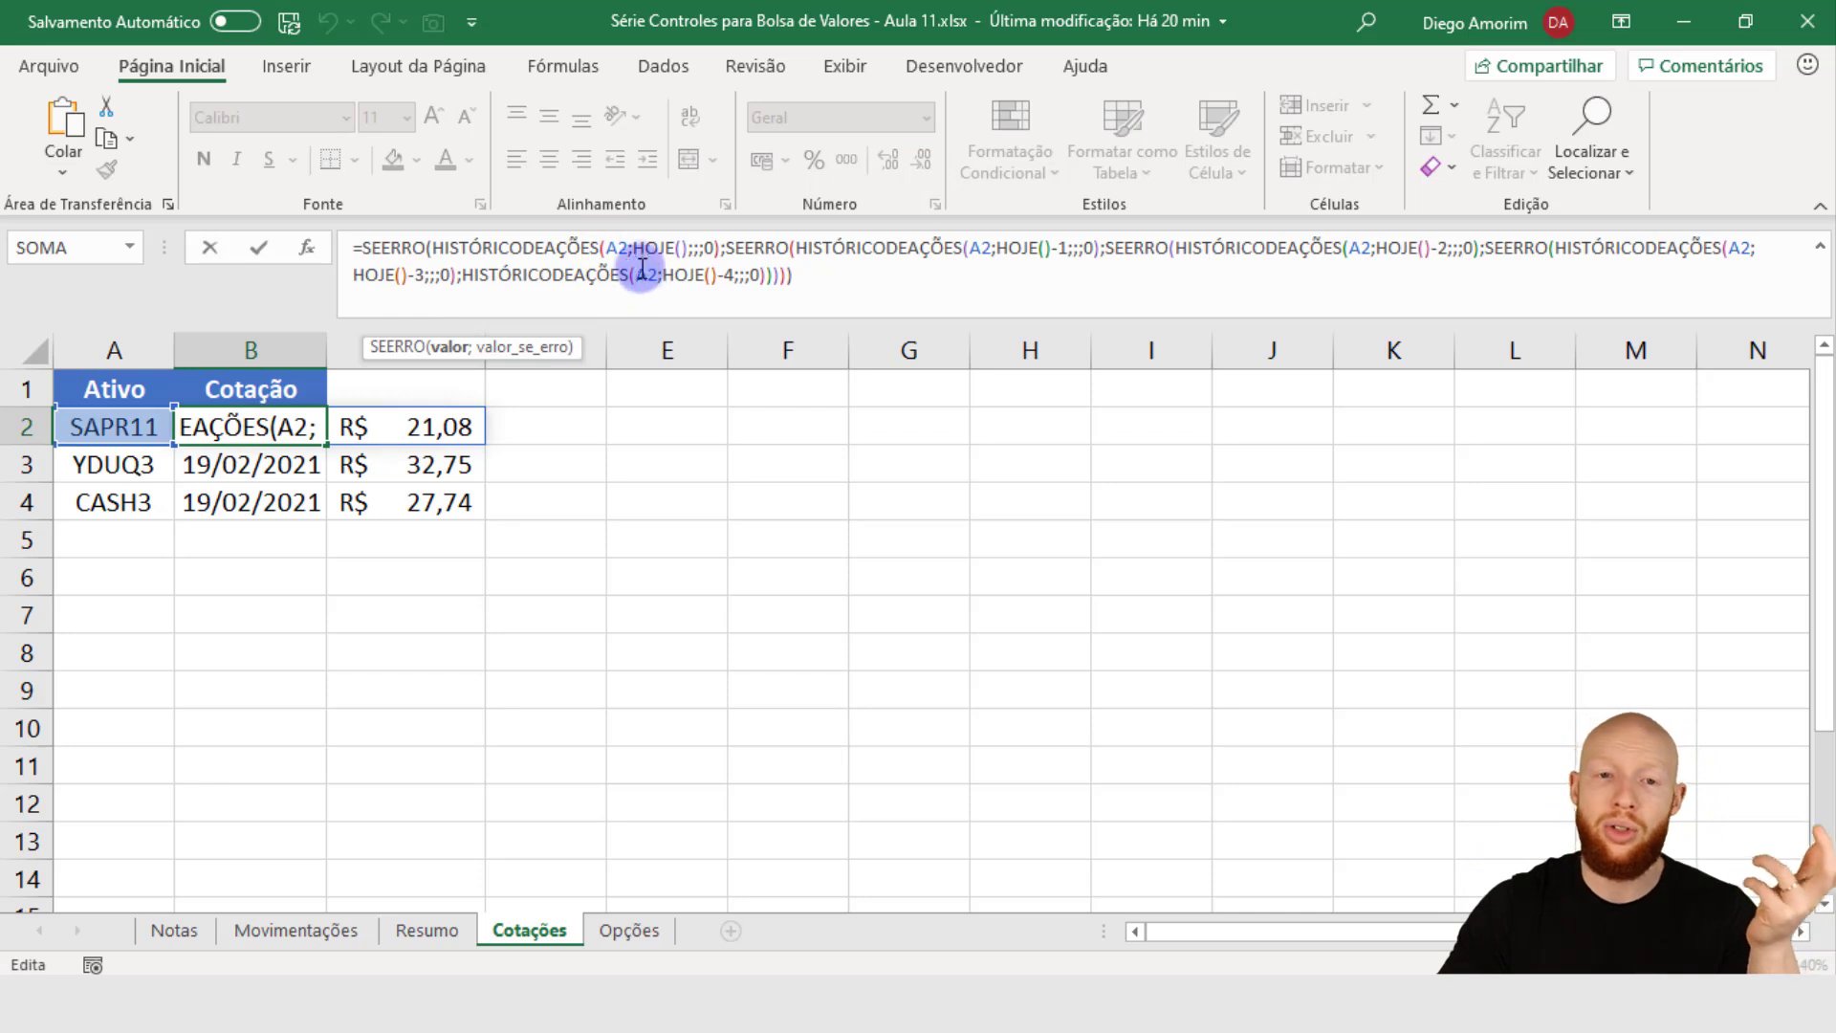
{"action": "left_click", "coordinate": [626, 250]}
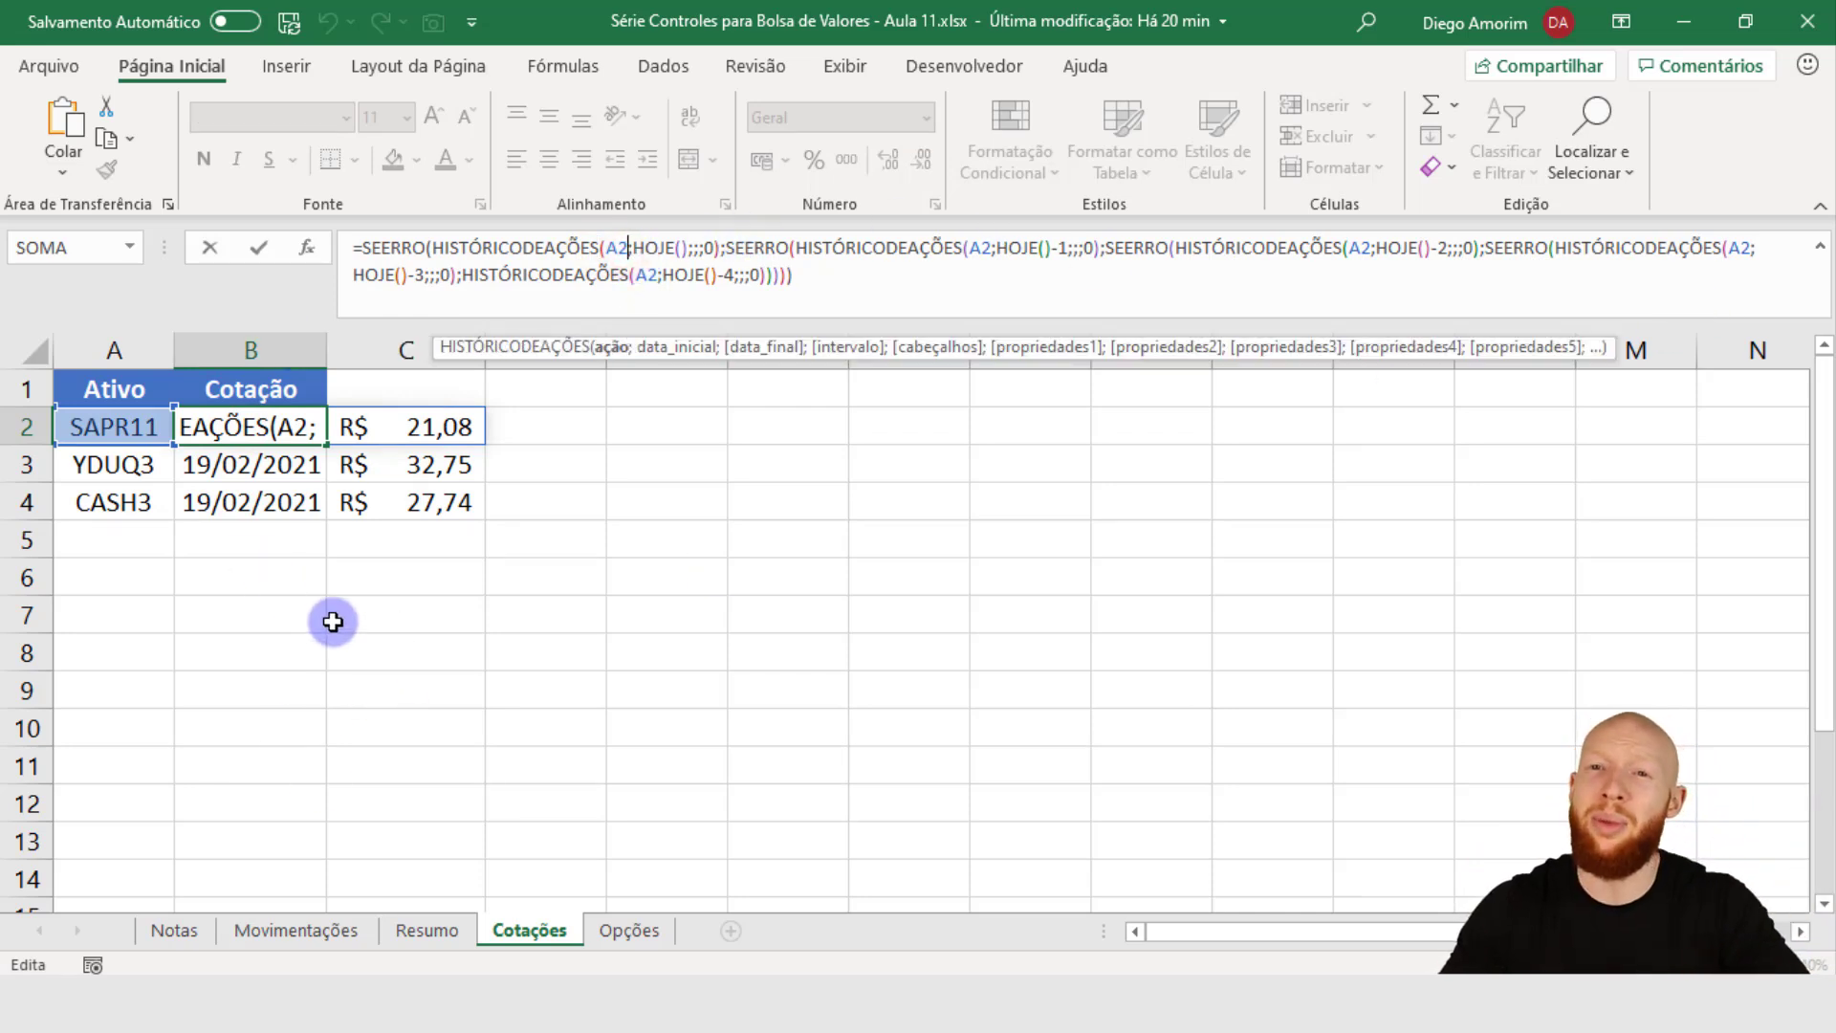
{"action": "key", "text": "Escape"}
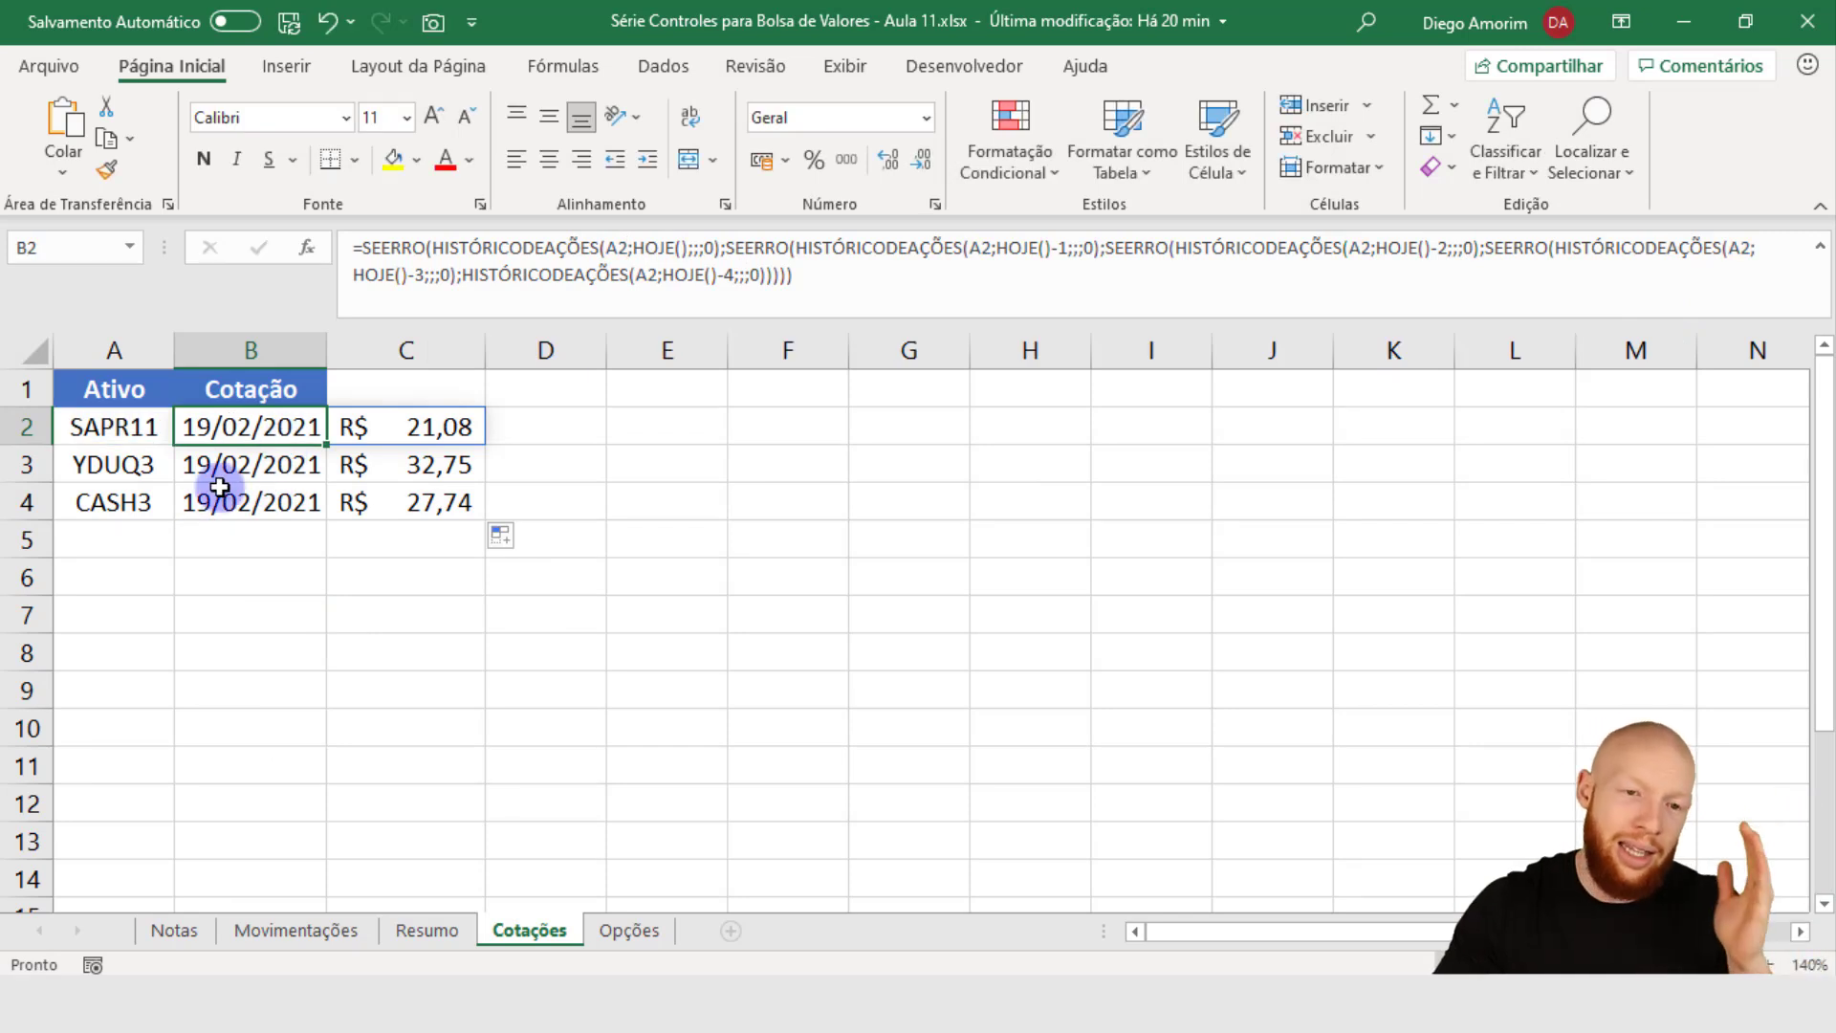
Step: Examine the formula in B4 for CASH3 and the dates and prices across B2:C4
{"action": "left_click", "coordinate": [226, 501]}
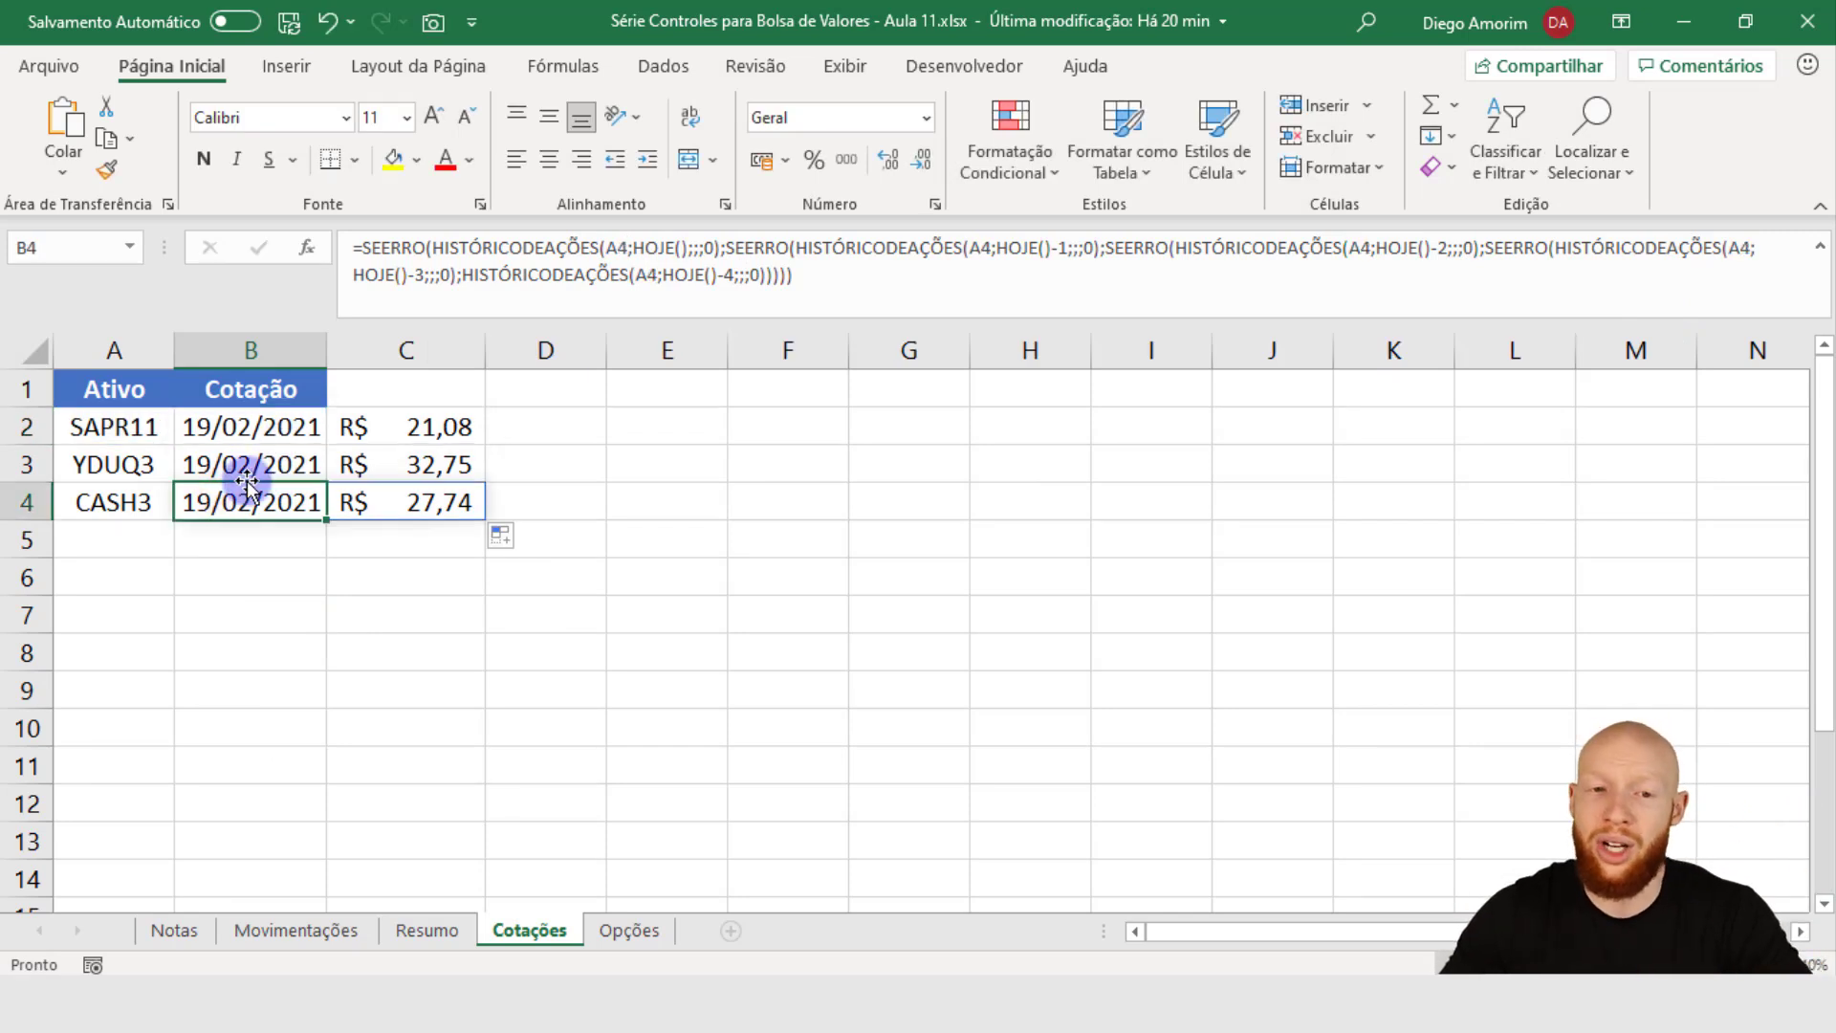
{"action": "left_click_drag", "start_coordinate": [263, 427], "coordinate": [484, 515]}
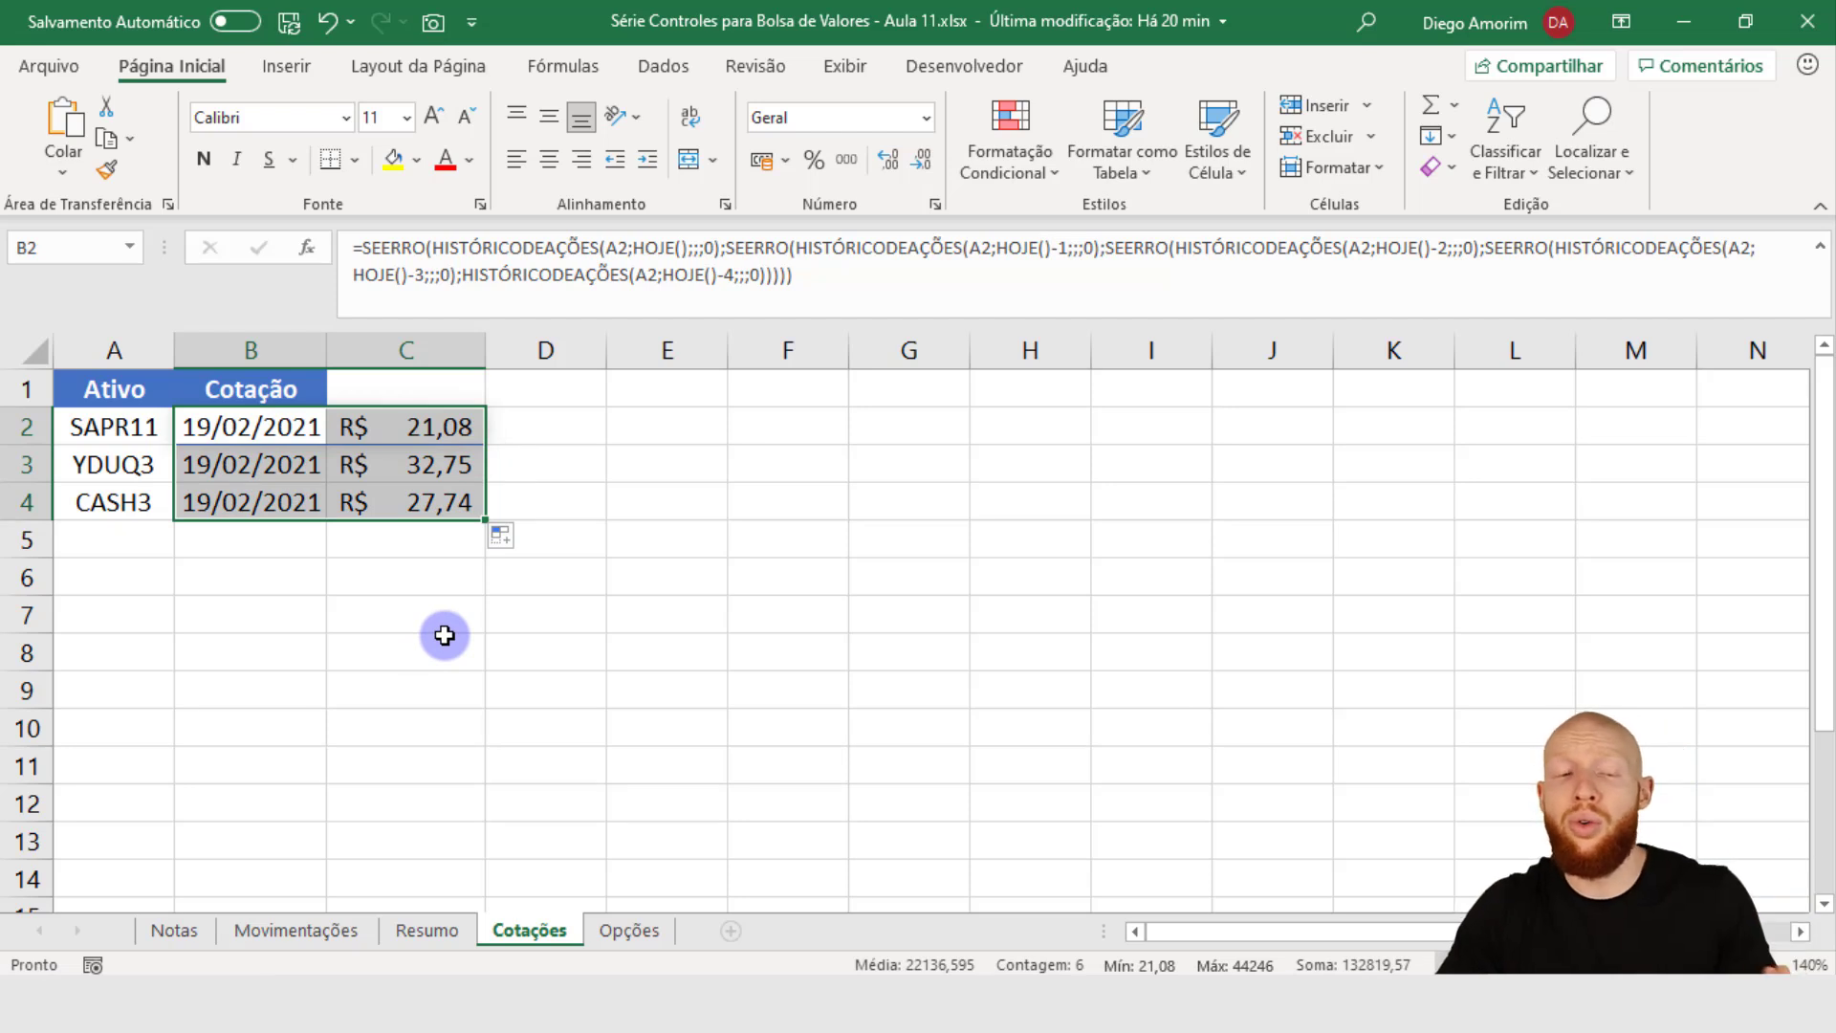
{"action": "left_click", "coordinate": [116, 505]}
{"action": "left_click", "coordinate": [300, 507]}
{"action": "left_click_drag", "start_coordinate": [299, 507], "coordinate": [469, 509]}
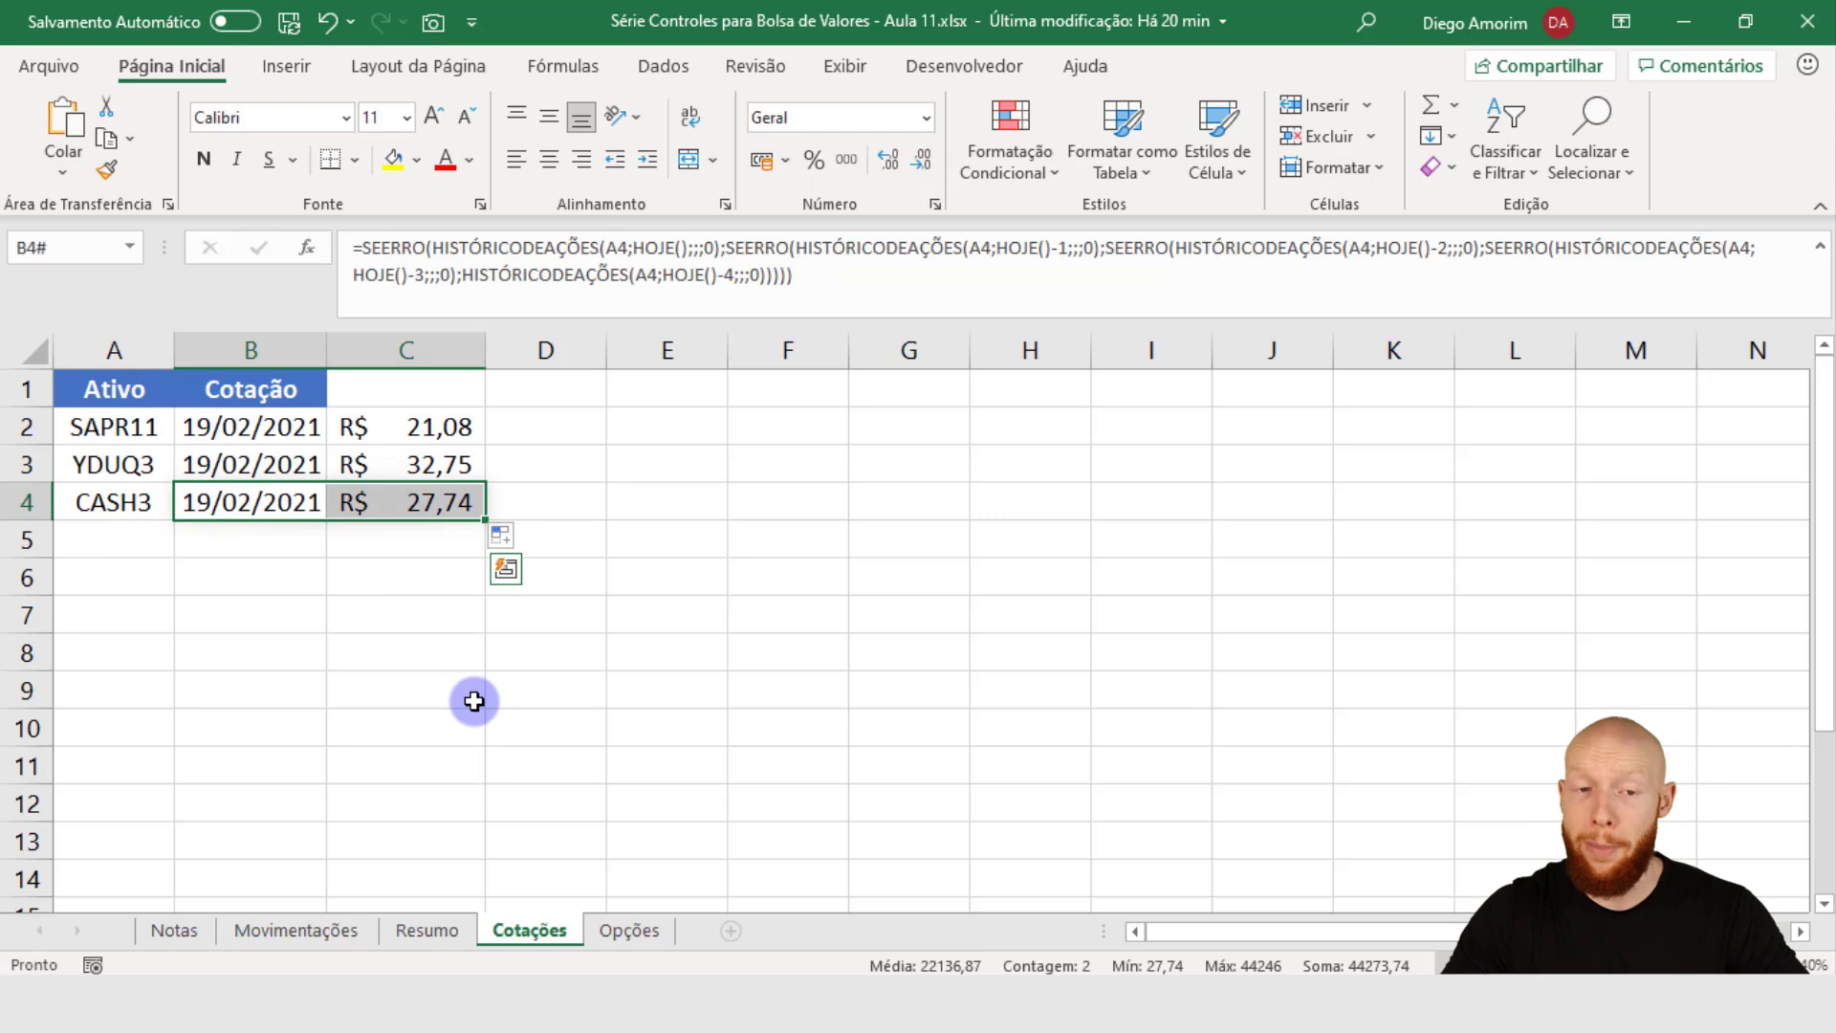
Step: Copy the Cotação header from B1 to C1 and rename the B1 header as Data
{"action": "left_click", "coordinate": [275, 390]}
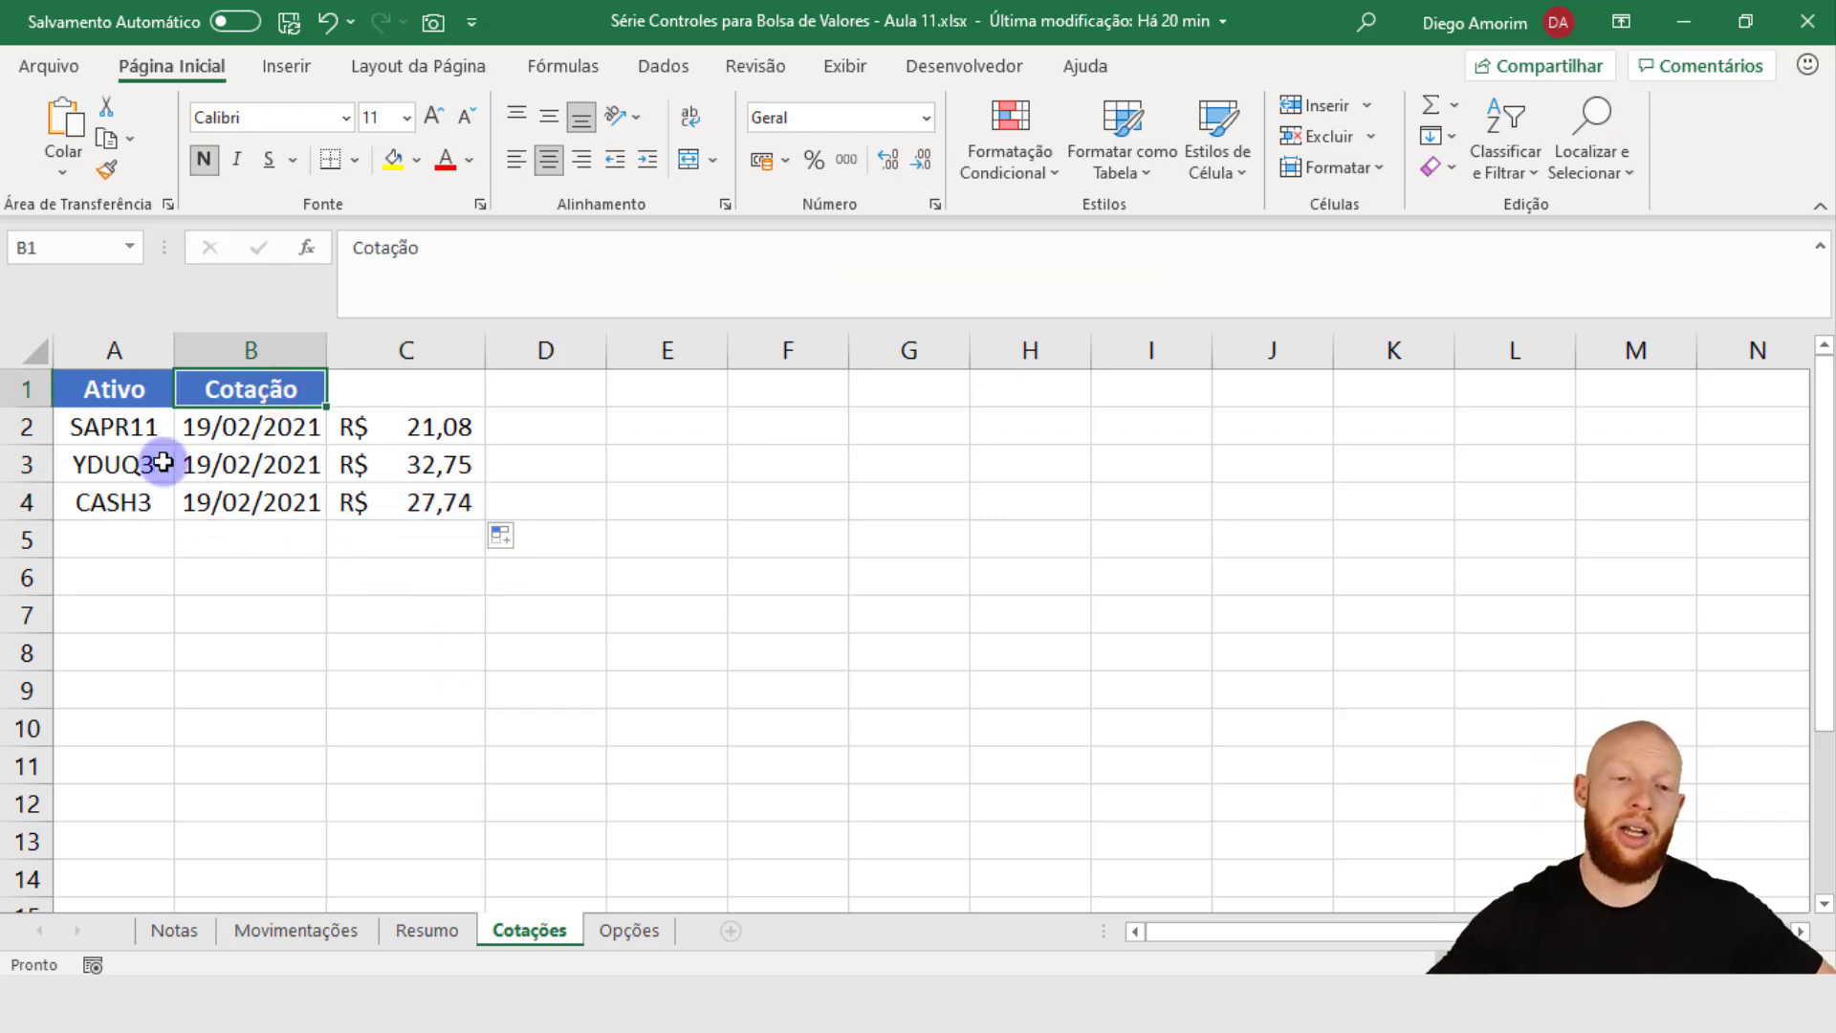
{"action": "key", "text": "ctrl+c"}
{"action": "key", "text": "Right"}
{"action": "key", "text": "Return"}
{"action": "key", "text": "Left"}
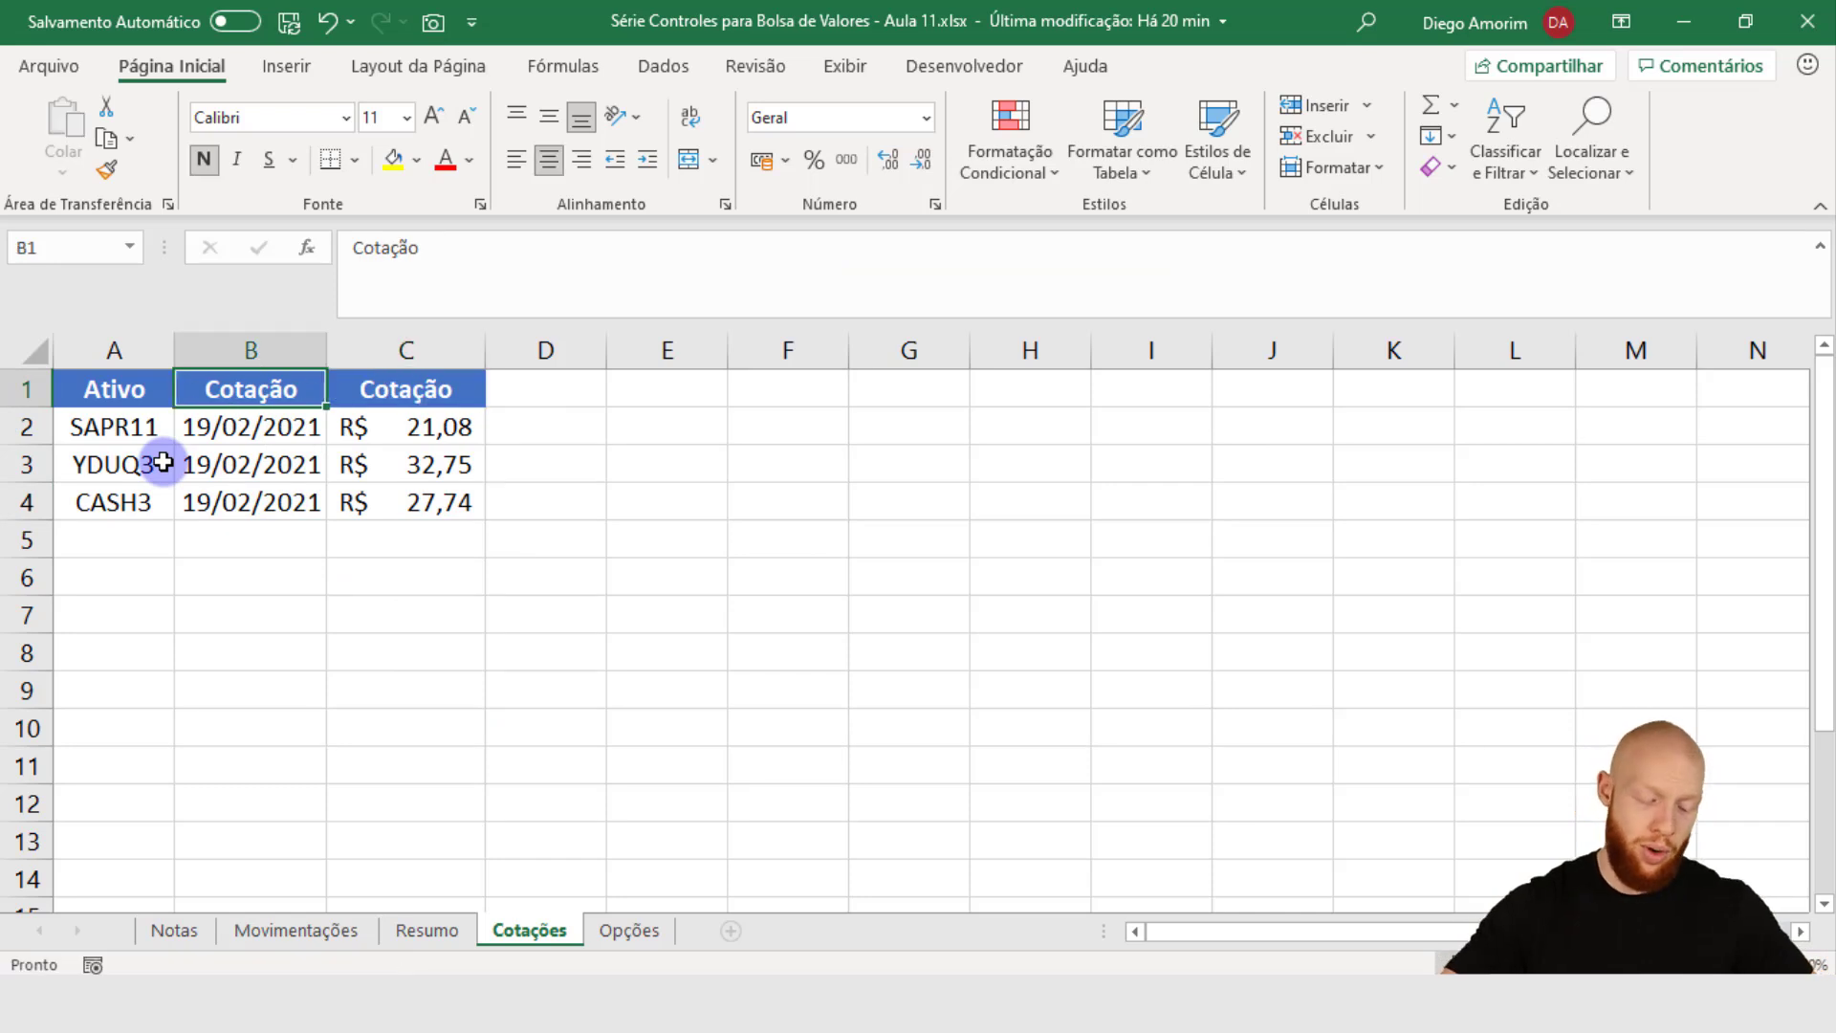
{"action": "type", "text": "Data"}
{"action": "key", "text": "Return"}
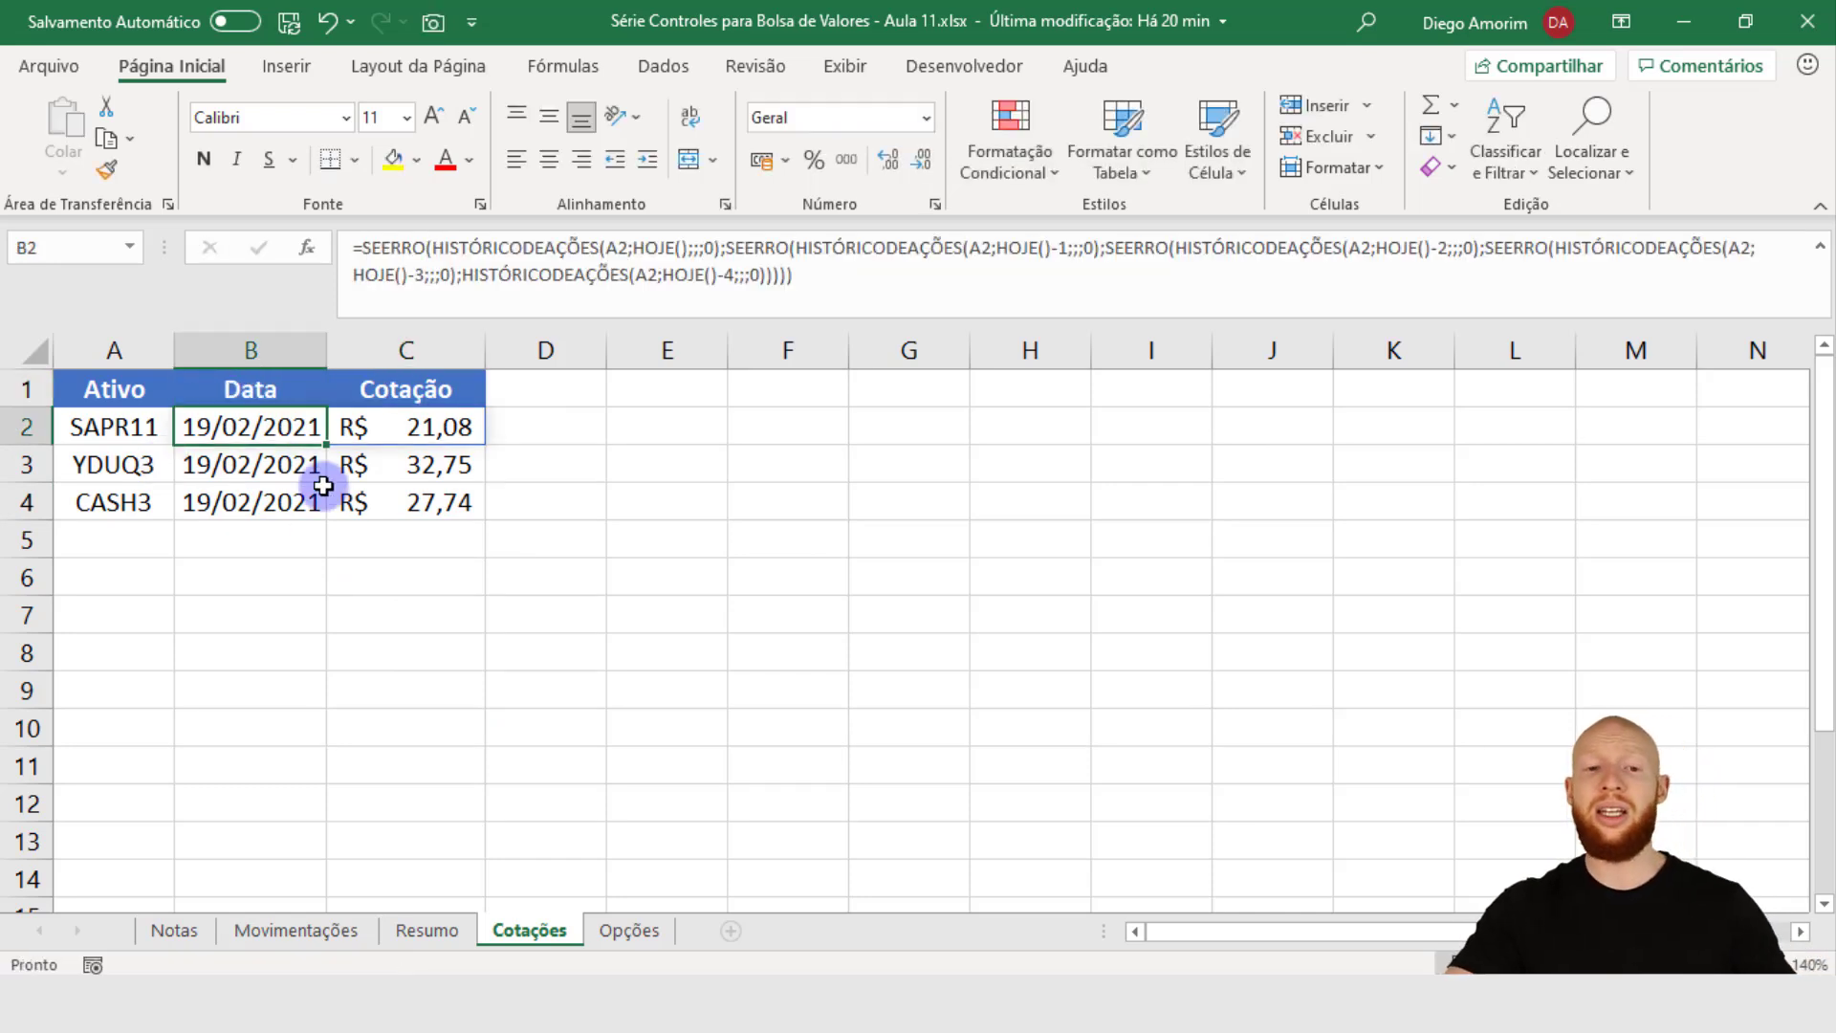
Step: Hide the Data column B so only the tickers and prices are shown
{"action": "left_click", "coordinate": [251, 351]}
{"action": "right_click", "coordinate": [255, 352]}
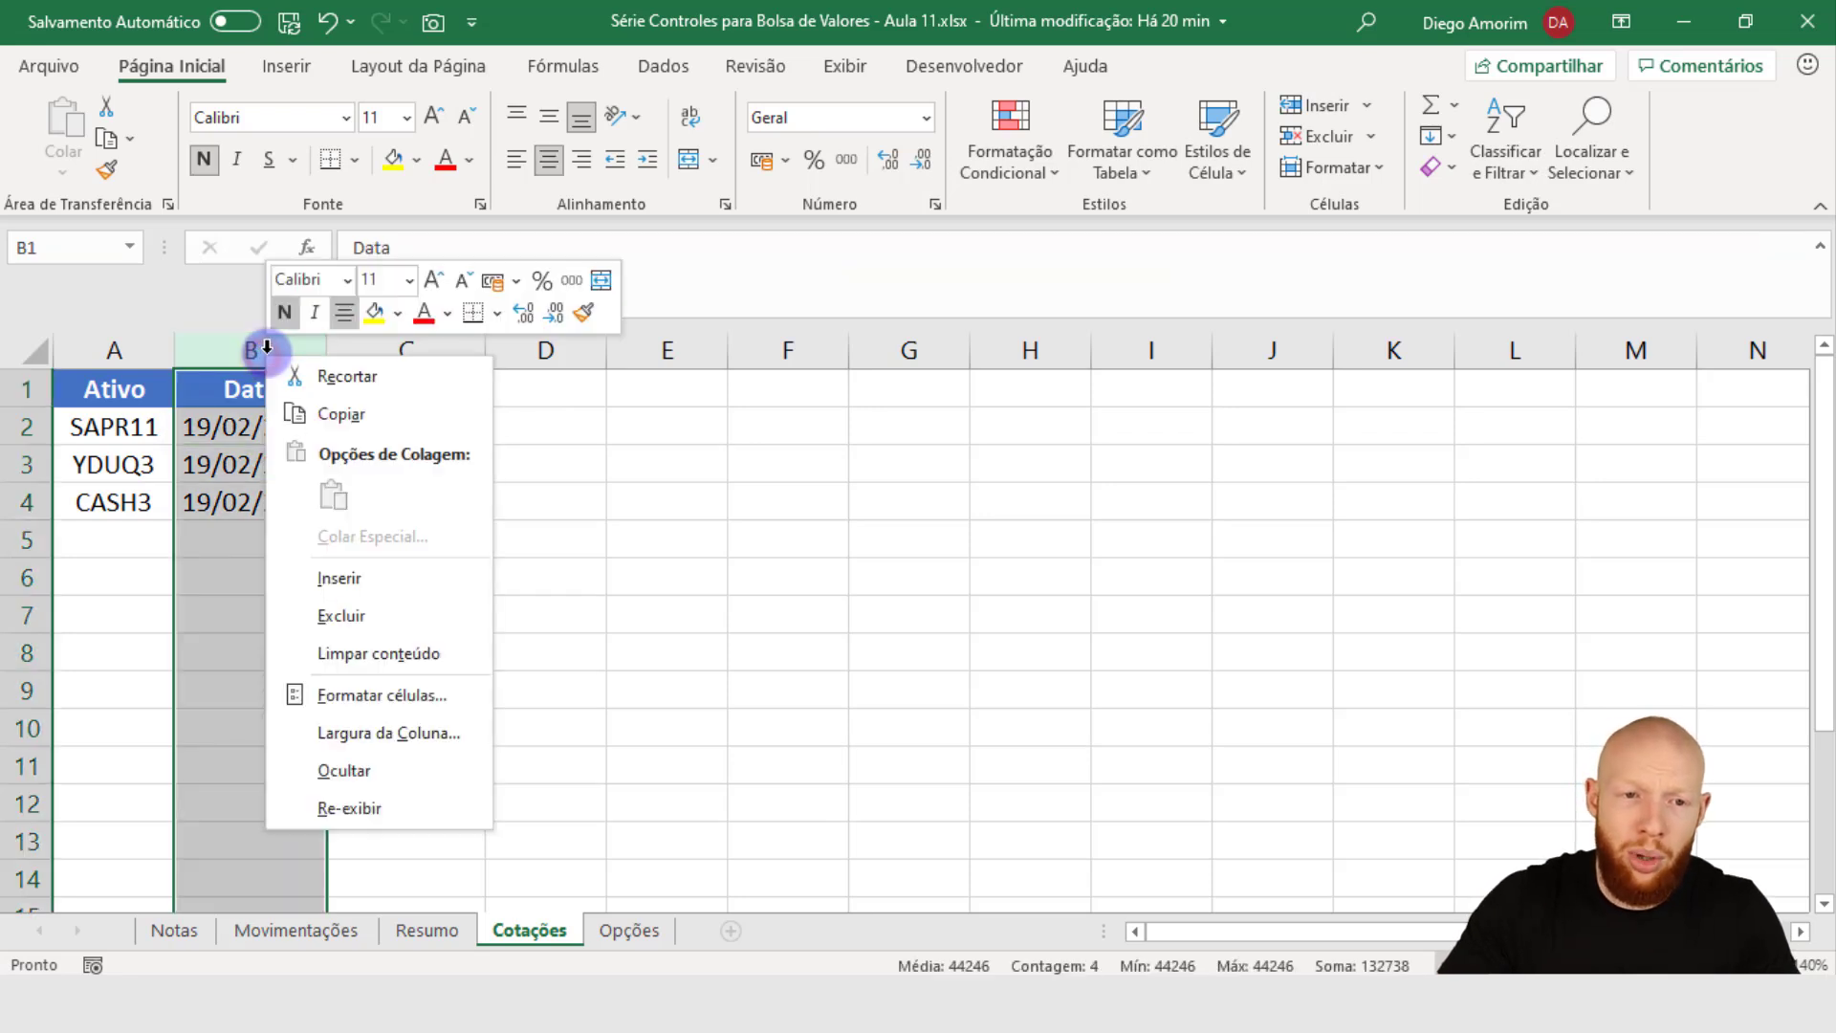
{"action": "left_click", "coordinate": [398, 770]}
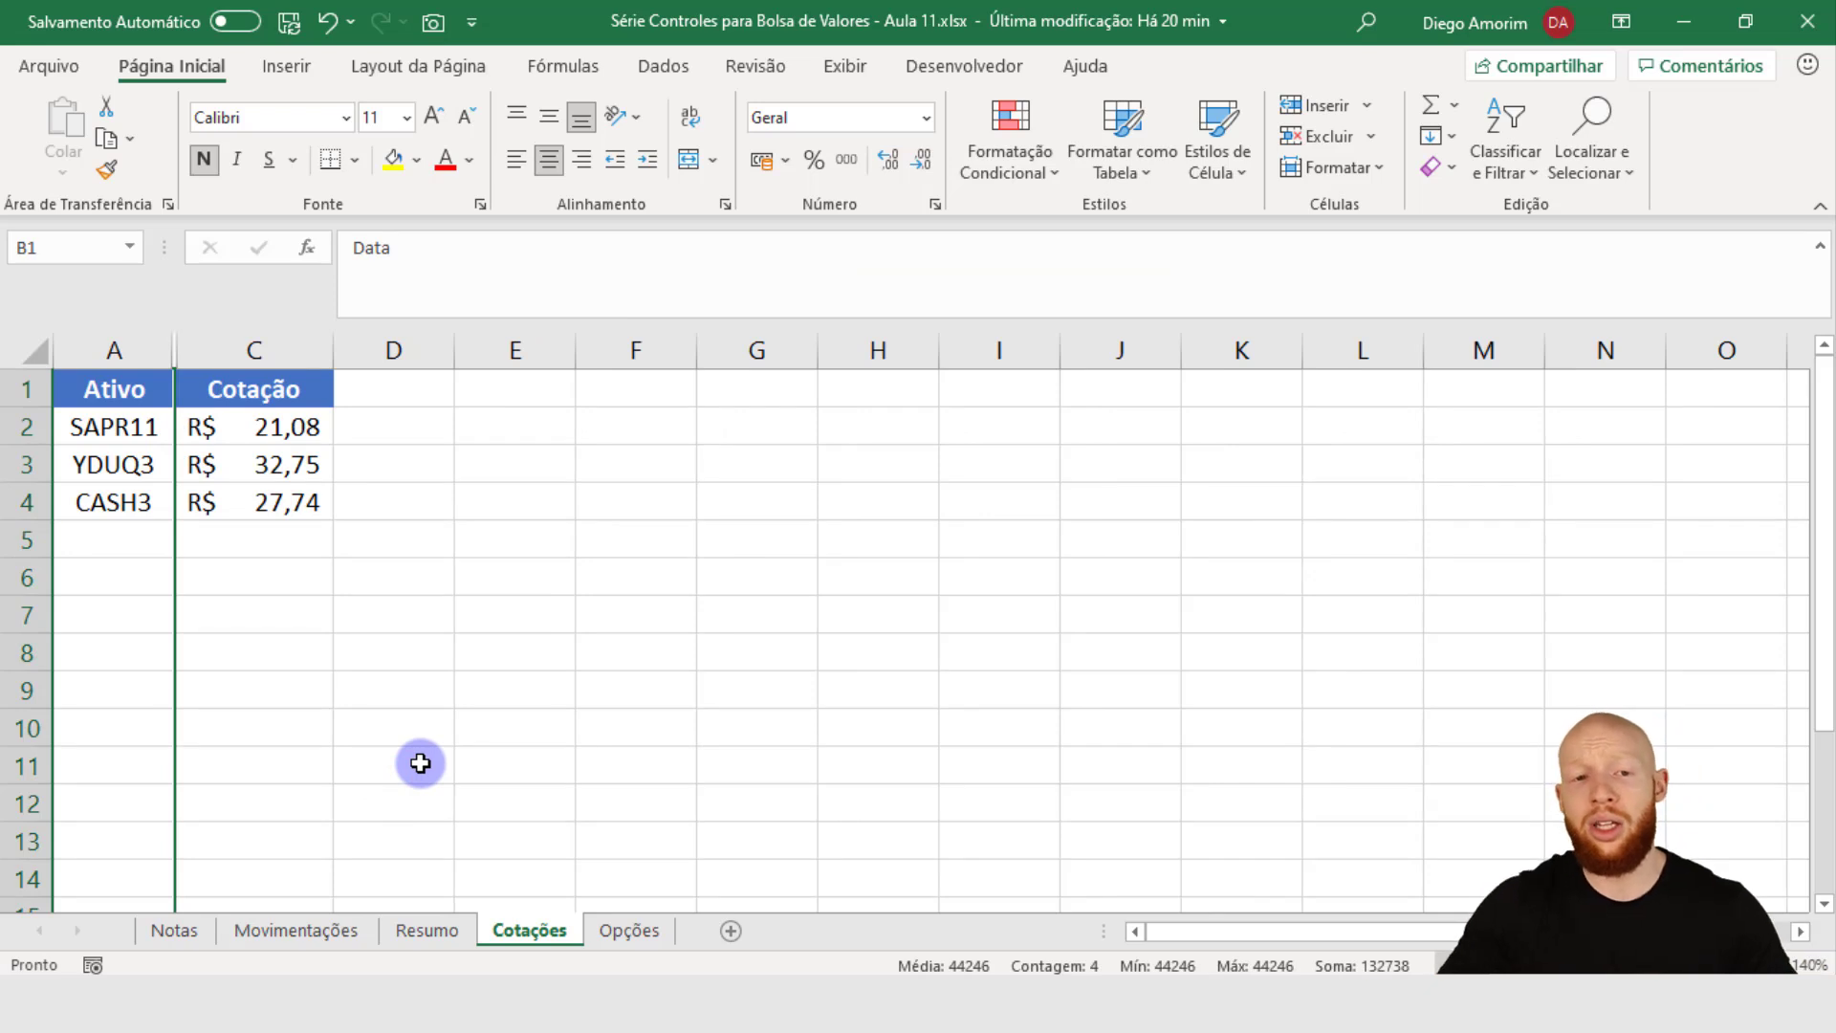
Step: Unhide column B between the Ativo and Cotação columns
{"action": "left_click_drag", "start_coordinate": [113, 355], "coordinate": [272, 356]}
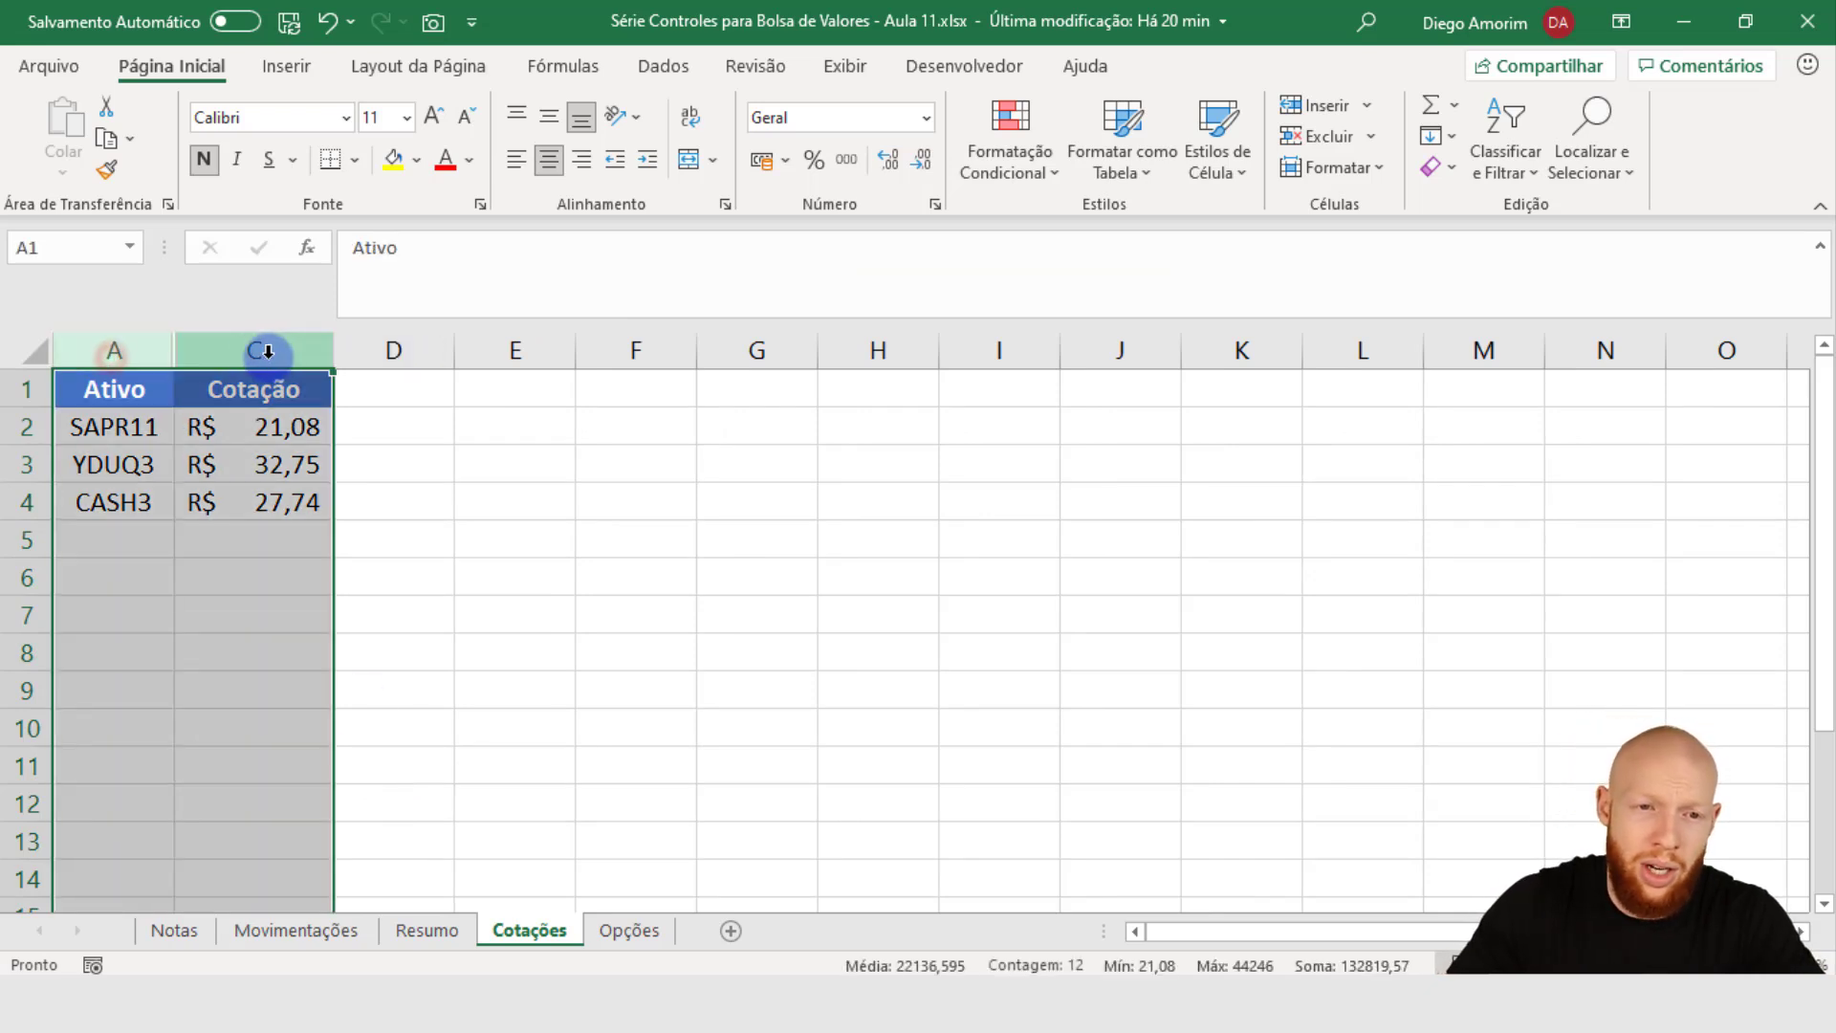
{"action": "right_click", "coordinate": [256, 354]}
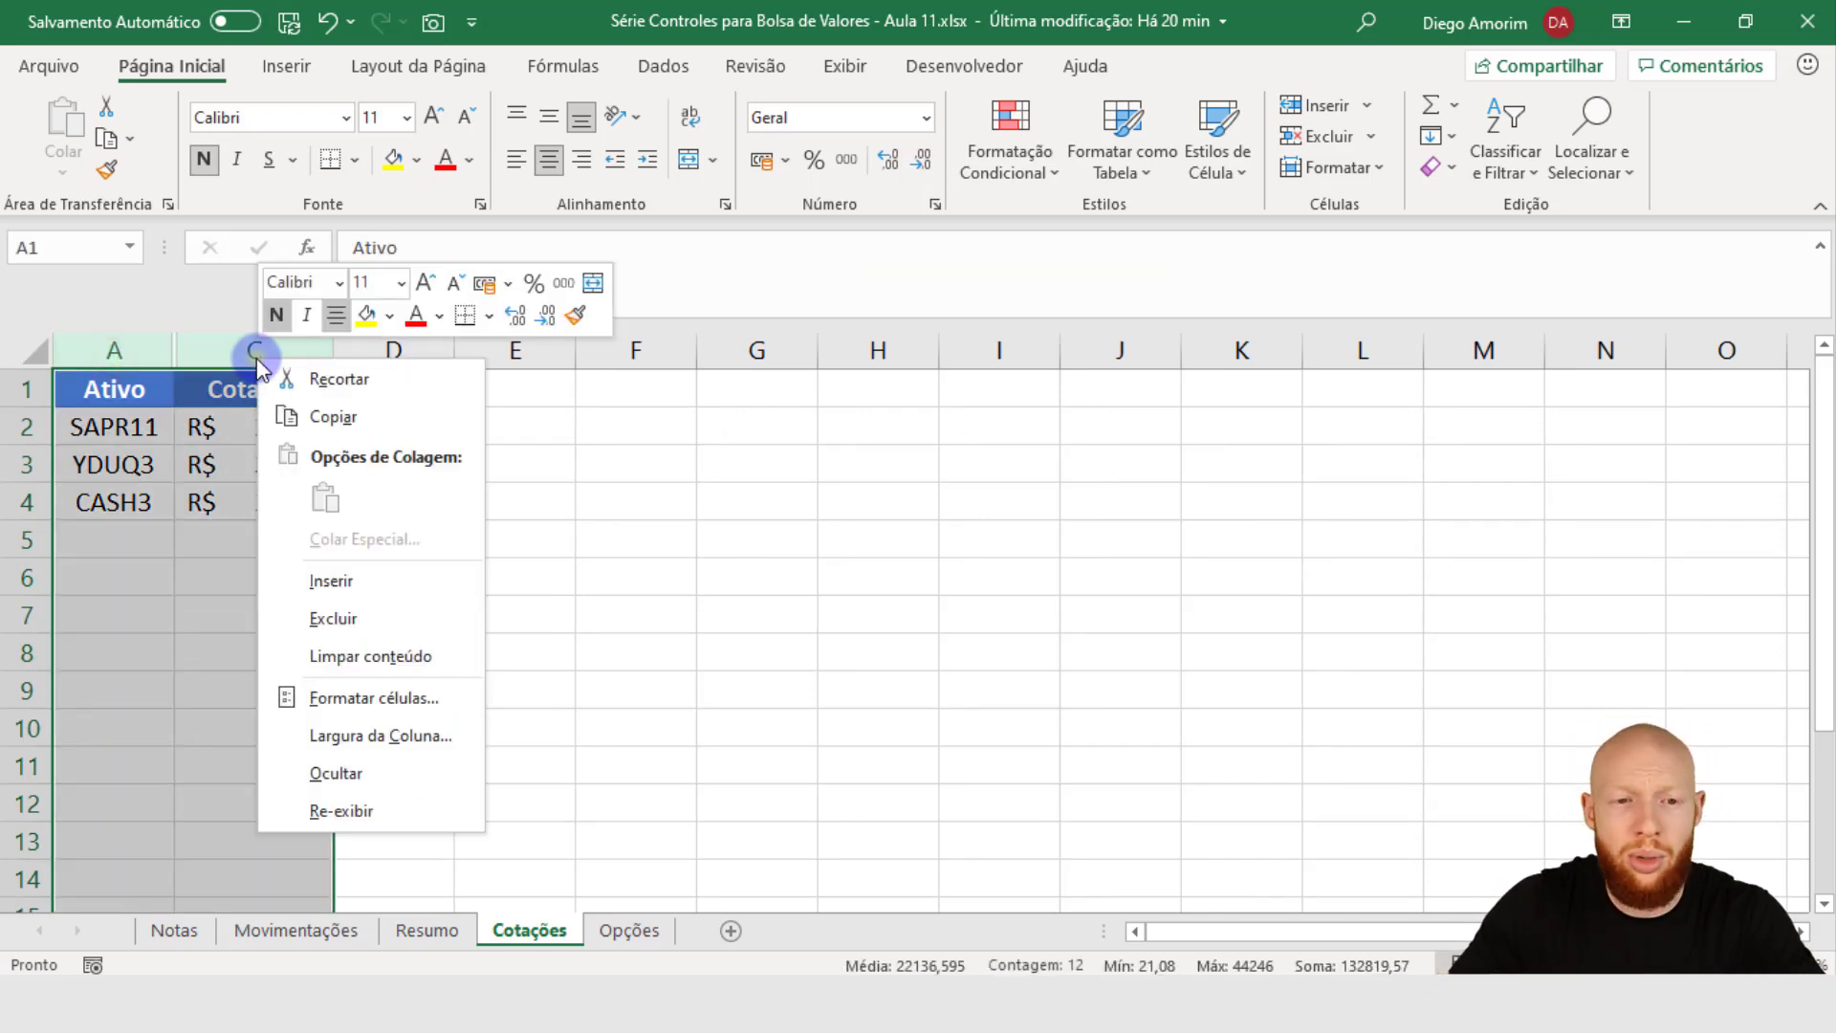
{"action": "left_click", "coordinate": [371, 818]}
{"action": "left_click", "coordinate": [382, 604]}
{"action": "left_click", "coordinate": [376, 535]}
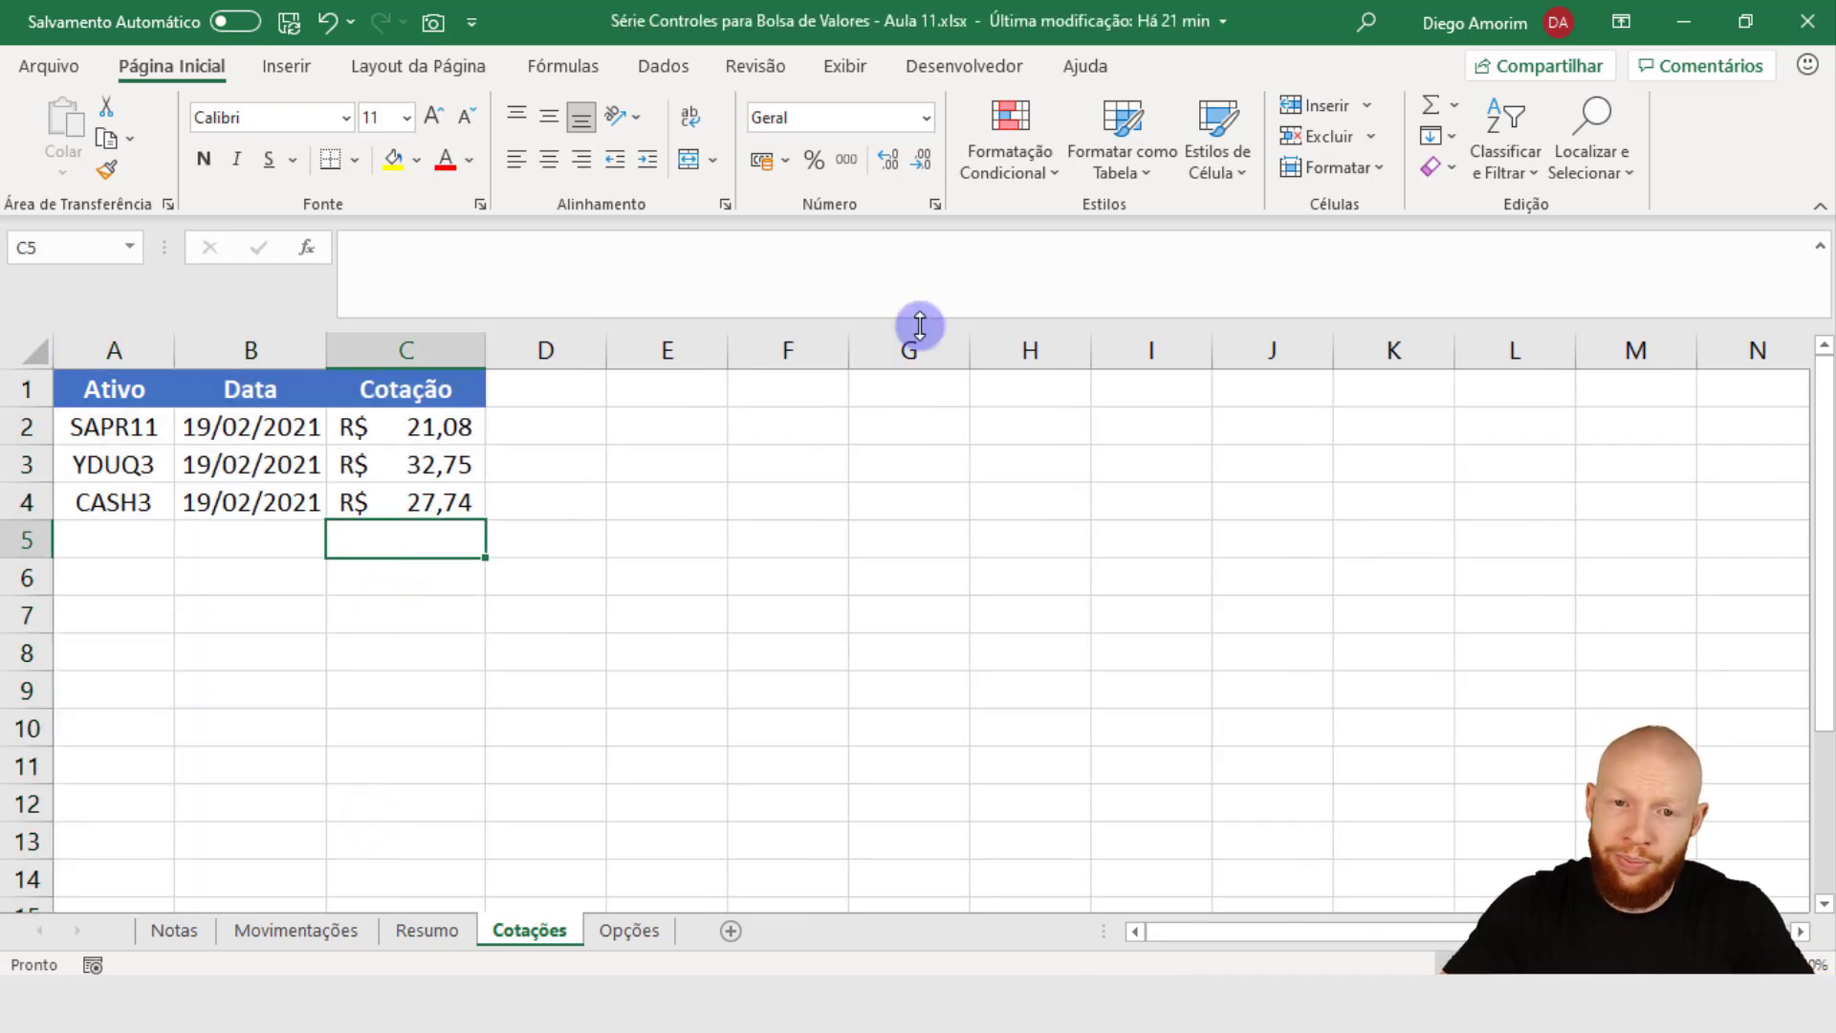
Step: Shrink the formula bar to one line and create a blank Google Sheets spreadsheet from the Google Drive window in Chrome
{"action": "left_click_drag", "start_coordinate": [920, 325], "coordinate": [946, 196]}
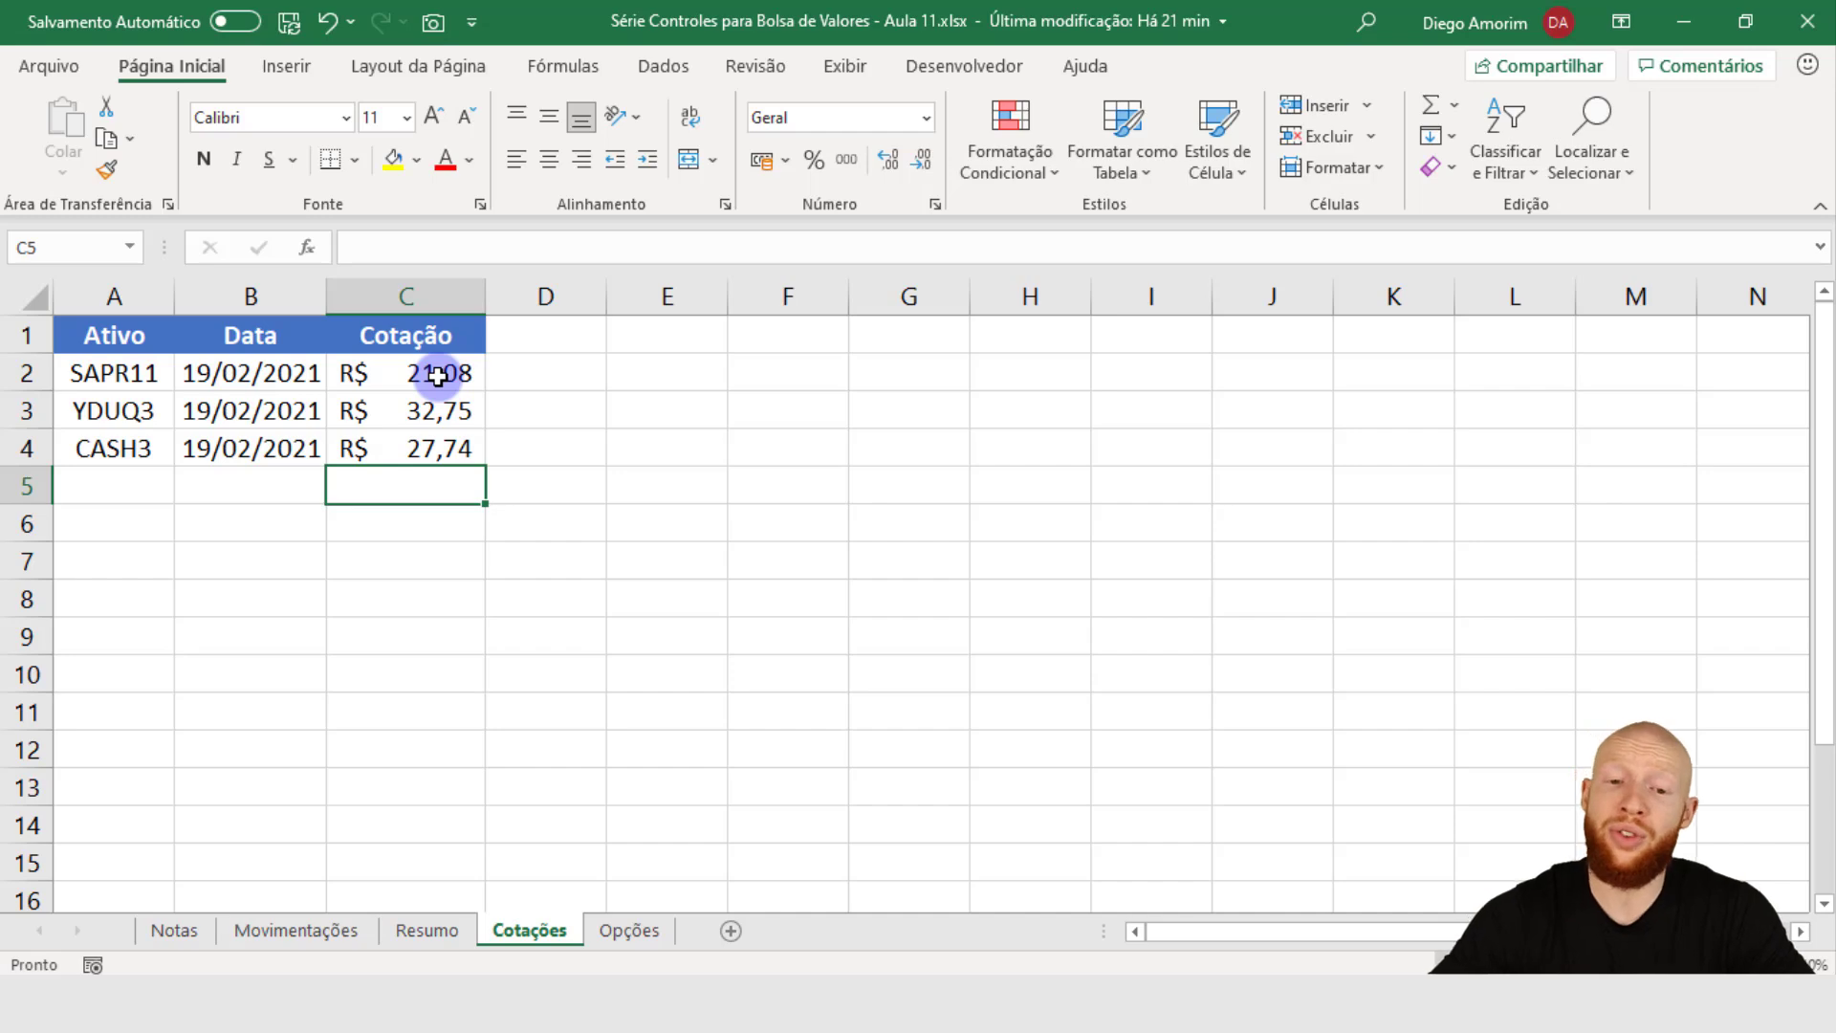
{"action": "left_click", "coordinate": [825, 1009]}
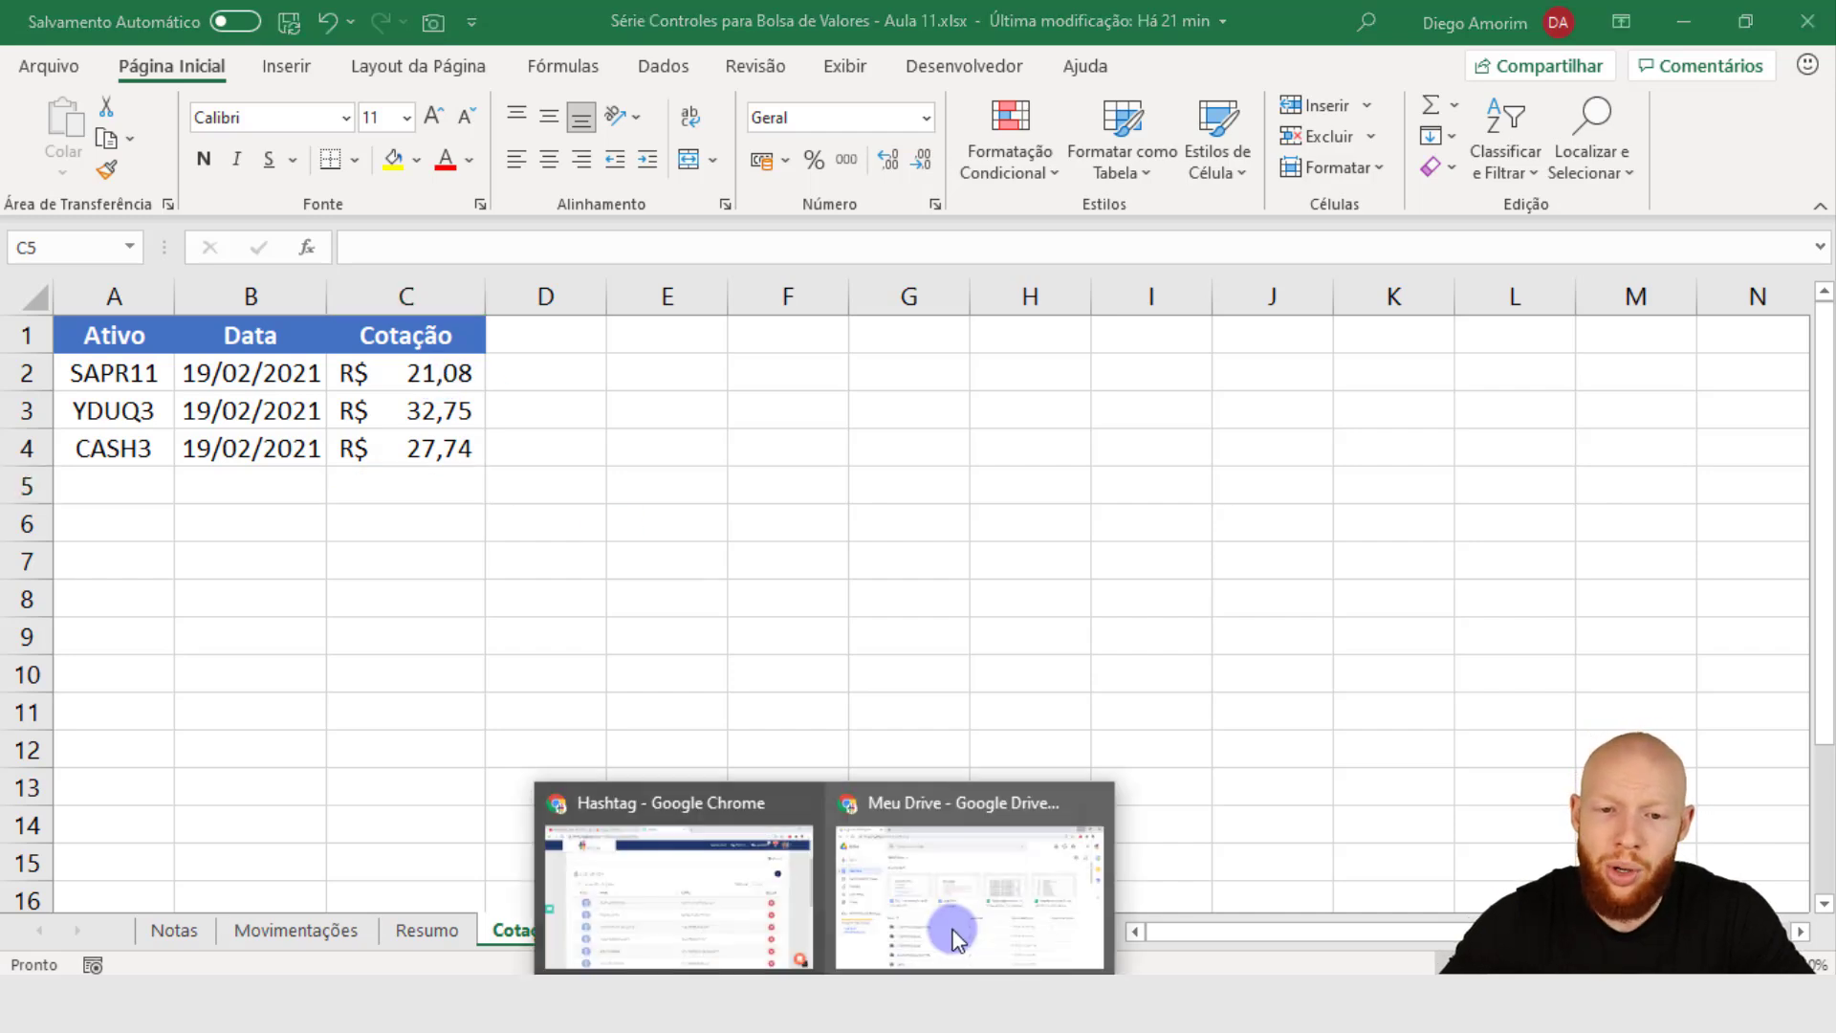
{"action": "left_click", "coordinate": [980, 921]}
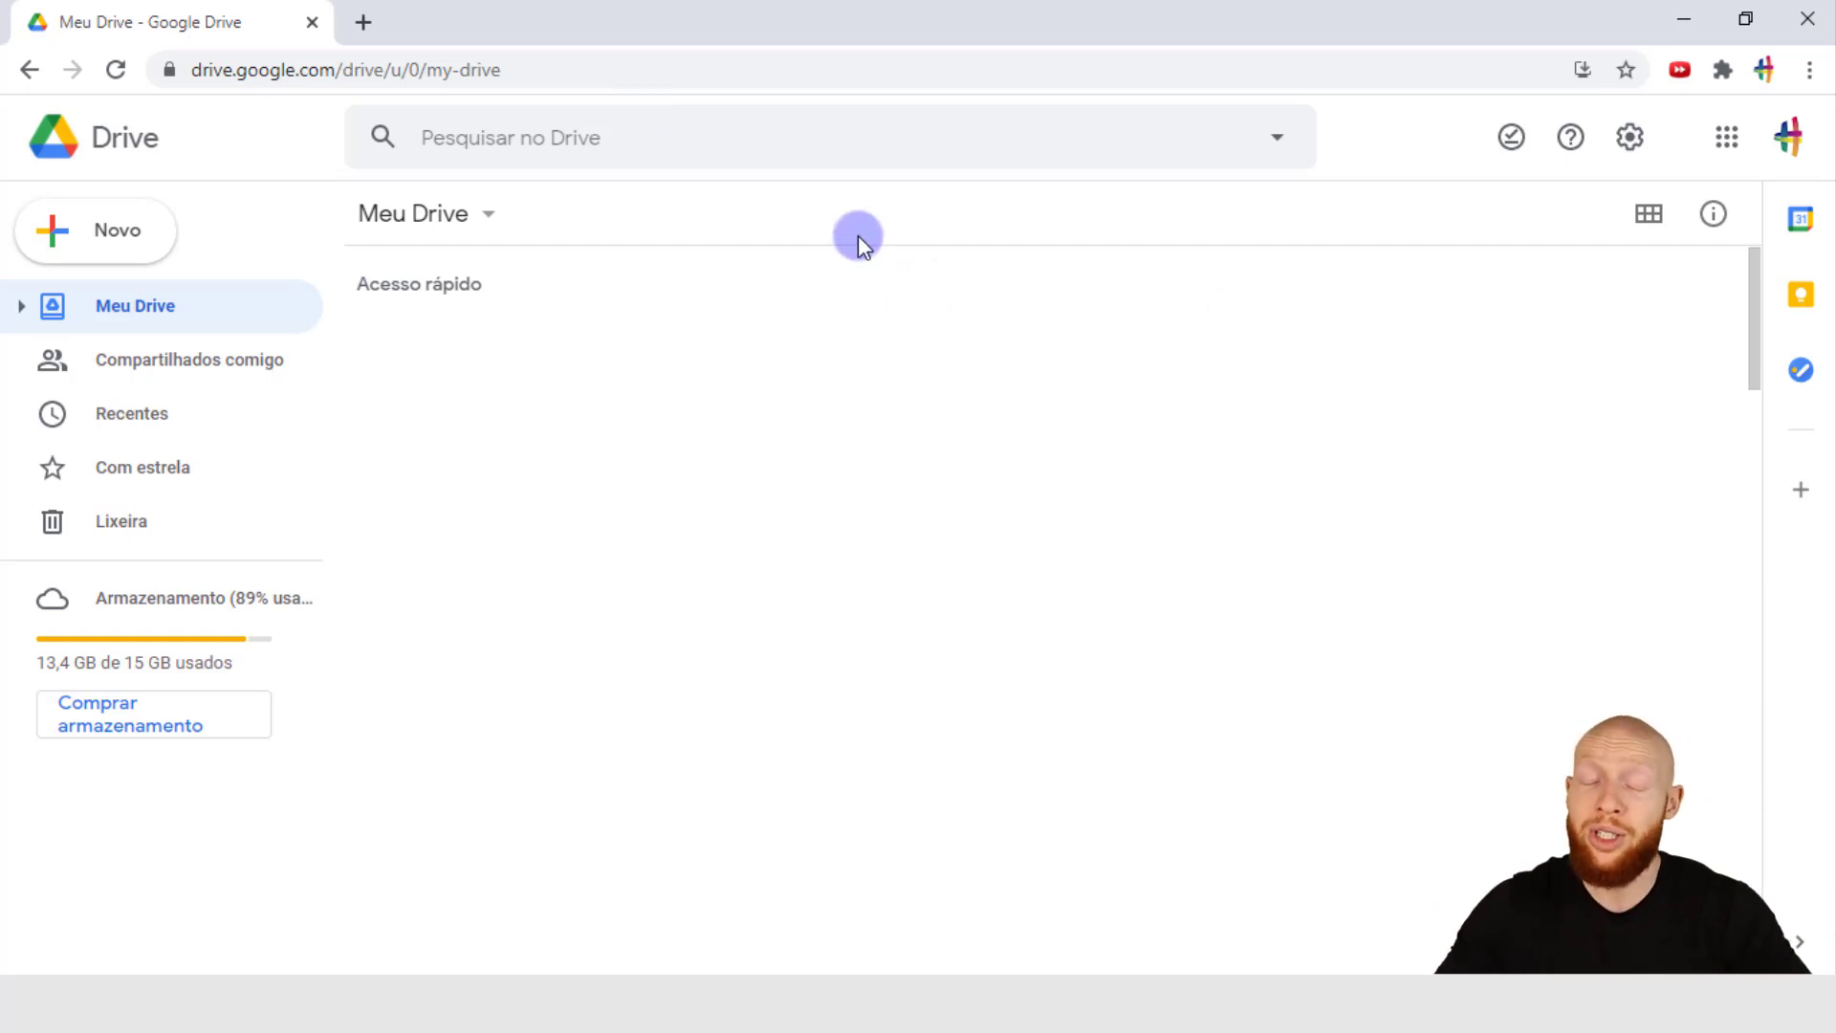
{"action": "left_click", "coordinate": [90, 246]}
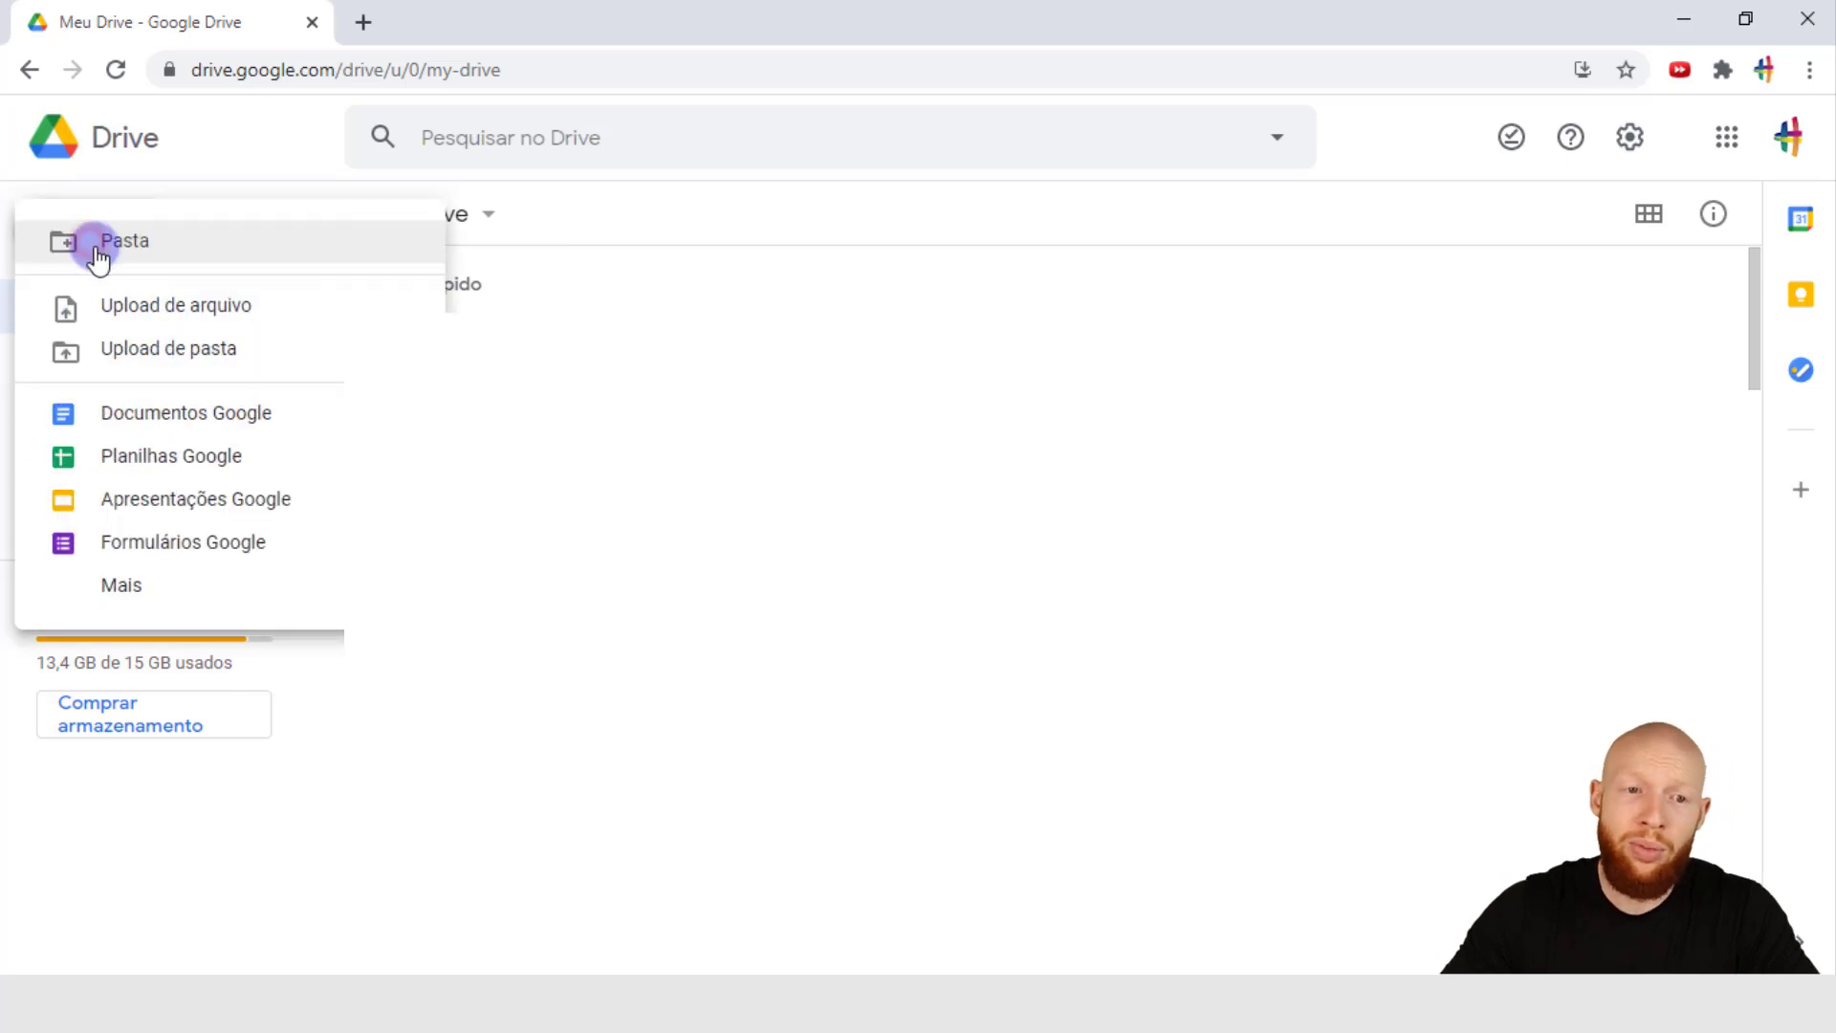
{"action": "left_click", "coordinate": [190, 455]}
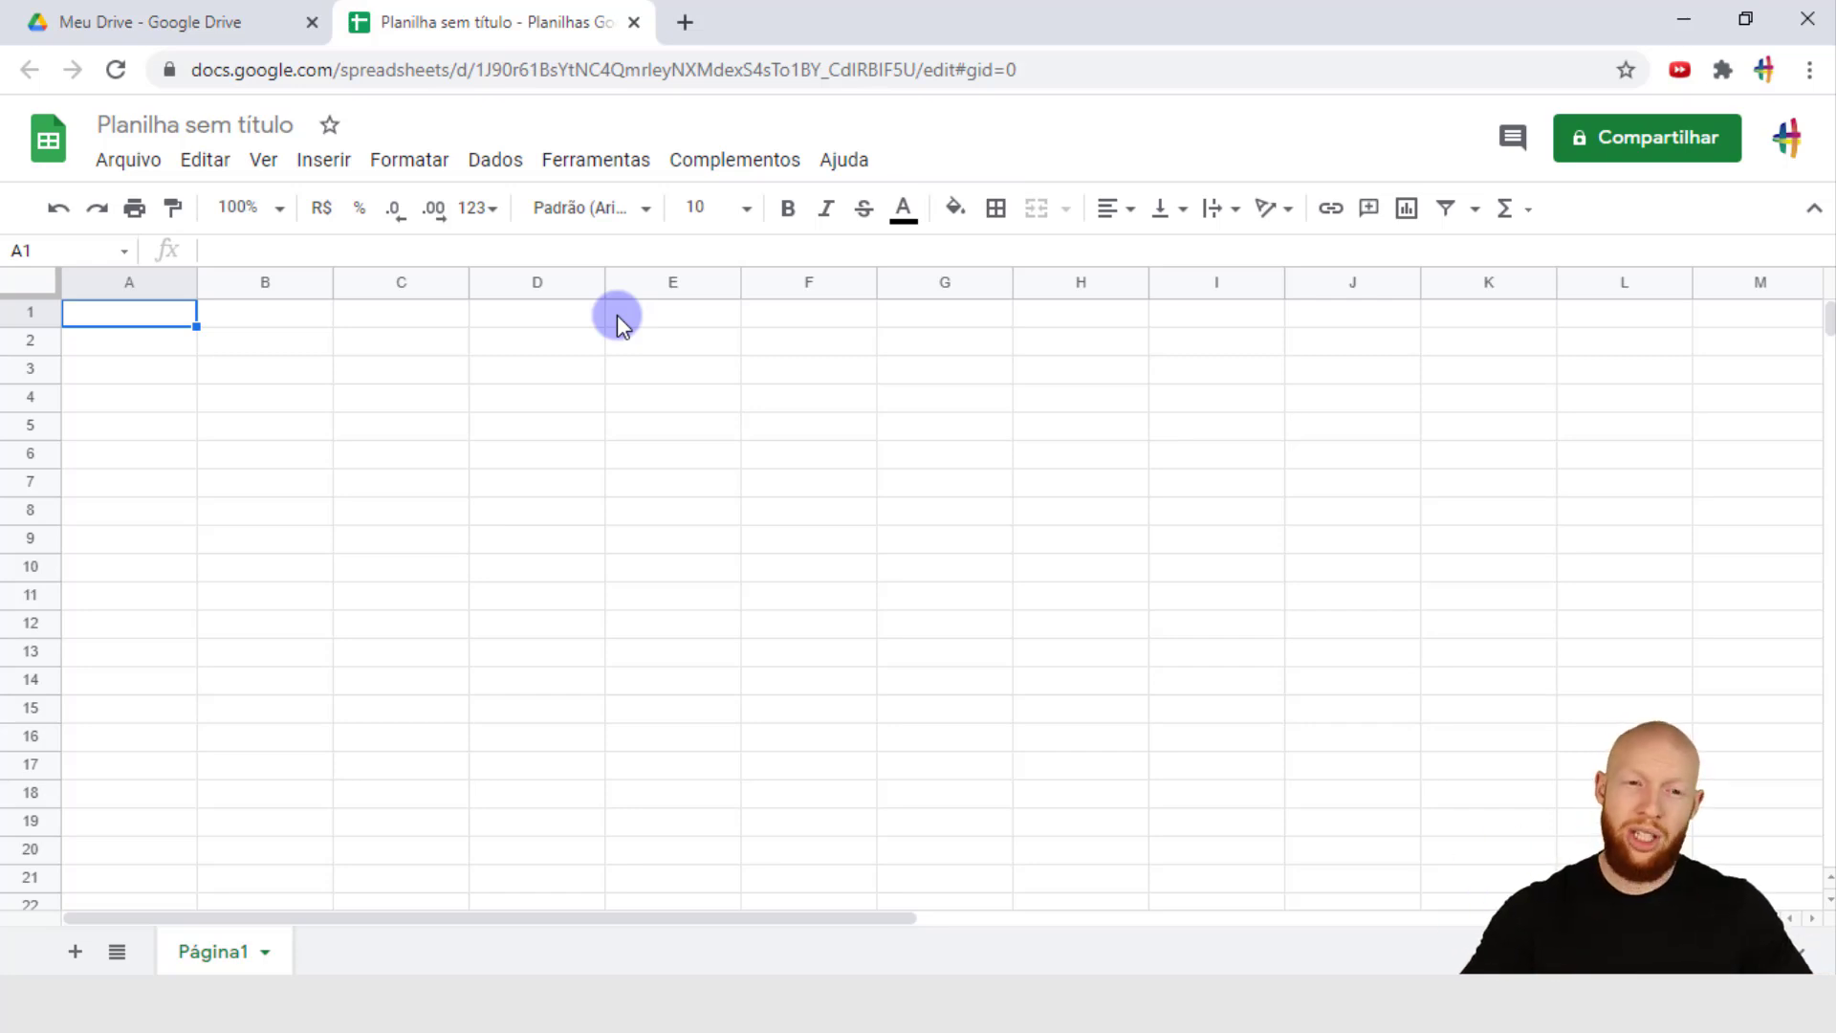
Step: Enter the tickers SAPR11, YDUQ3 and CASH3 in cells A1 to A3 of the new Google sheet
{"action": "key", "text": "alt+Tab"}
{"action": "key", "text": "alt+Tab"}
{"action": "type", "text": "SA"}
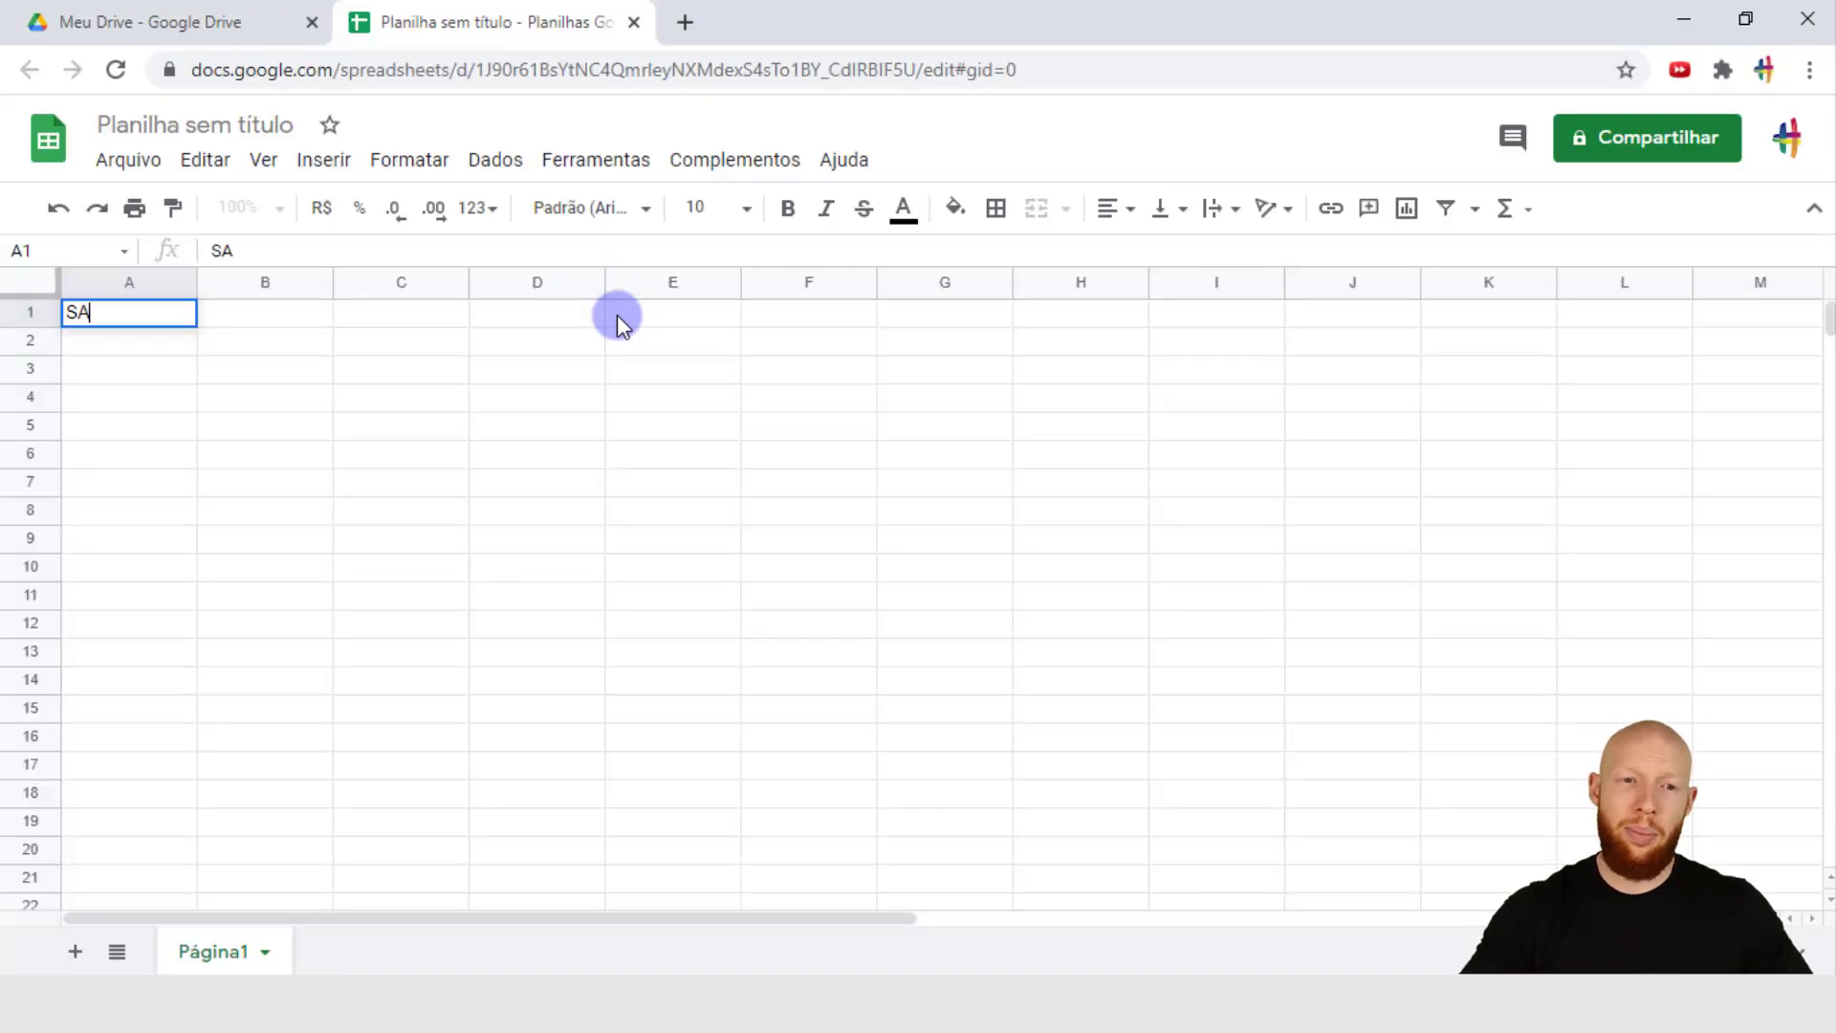
{"action": "type", "text": "PR11"}
{"action": "key", "text": "Return"}
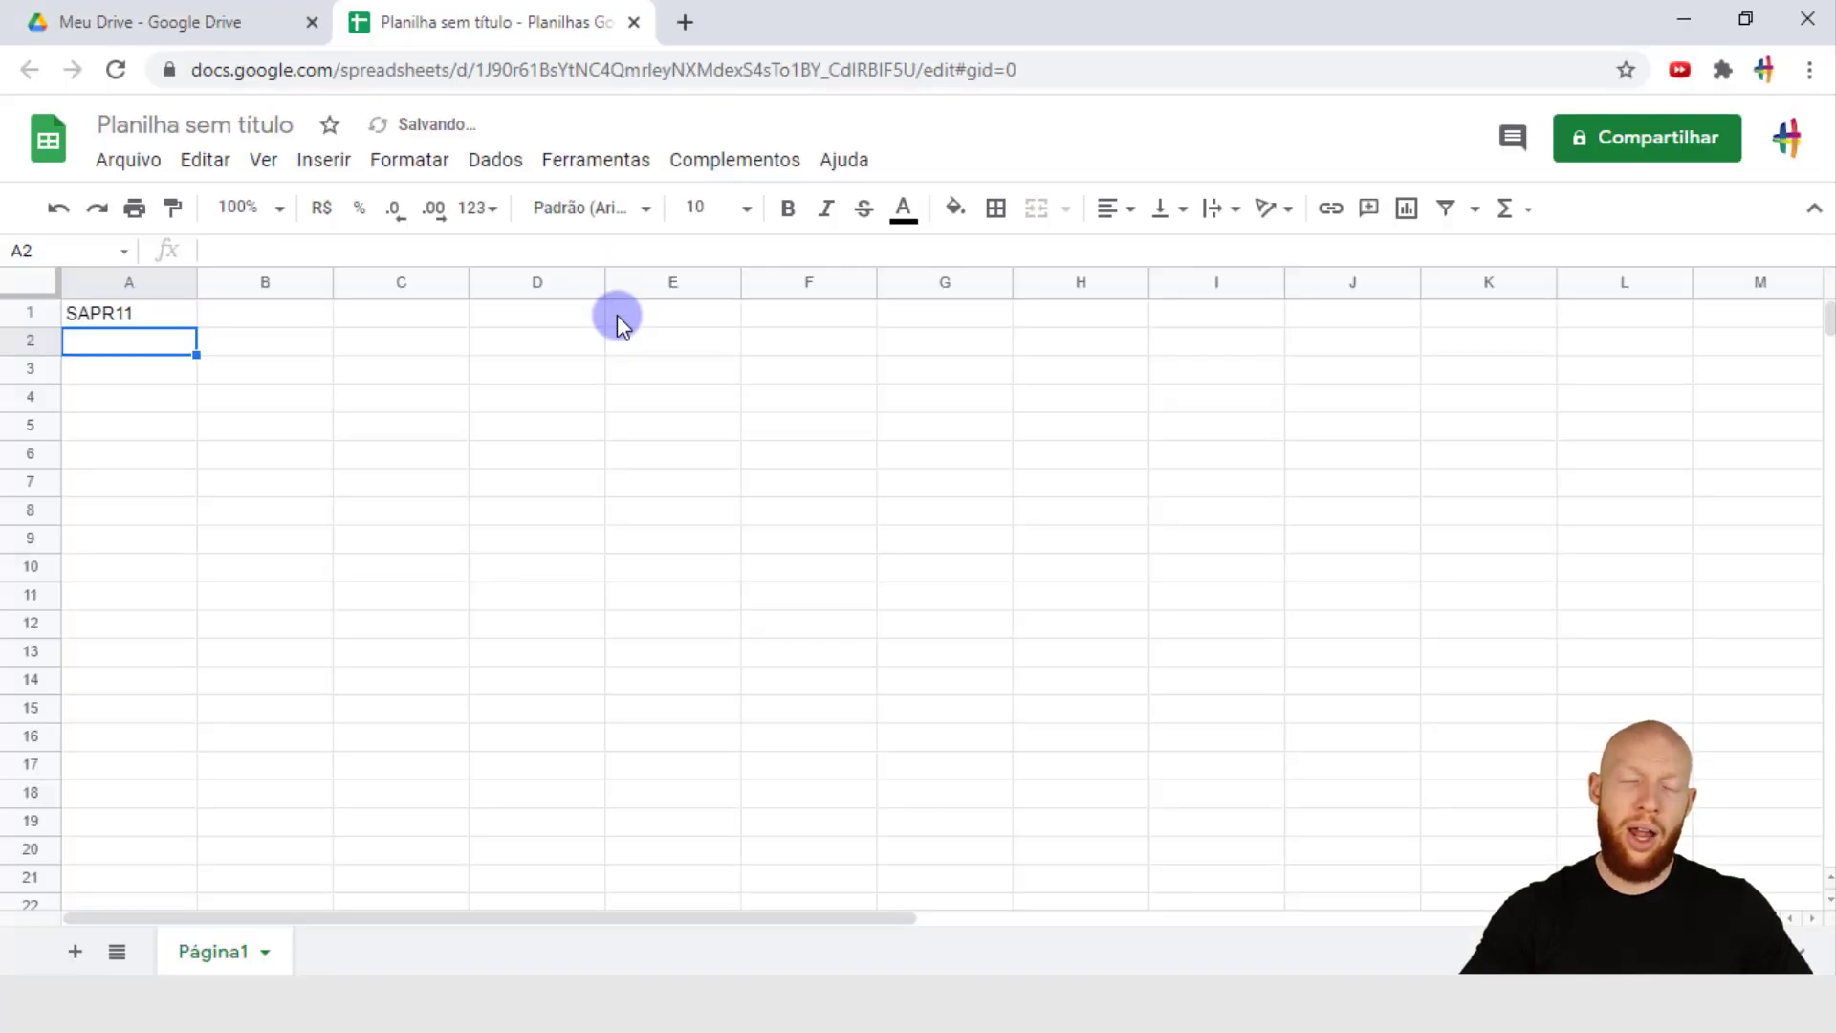
{"action": "type", "text": "YDUQ"}
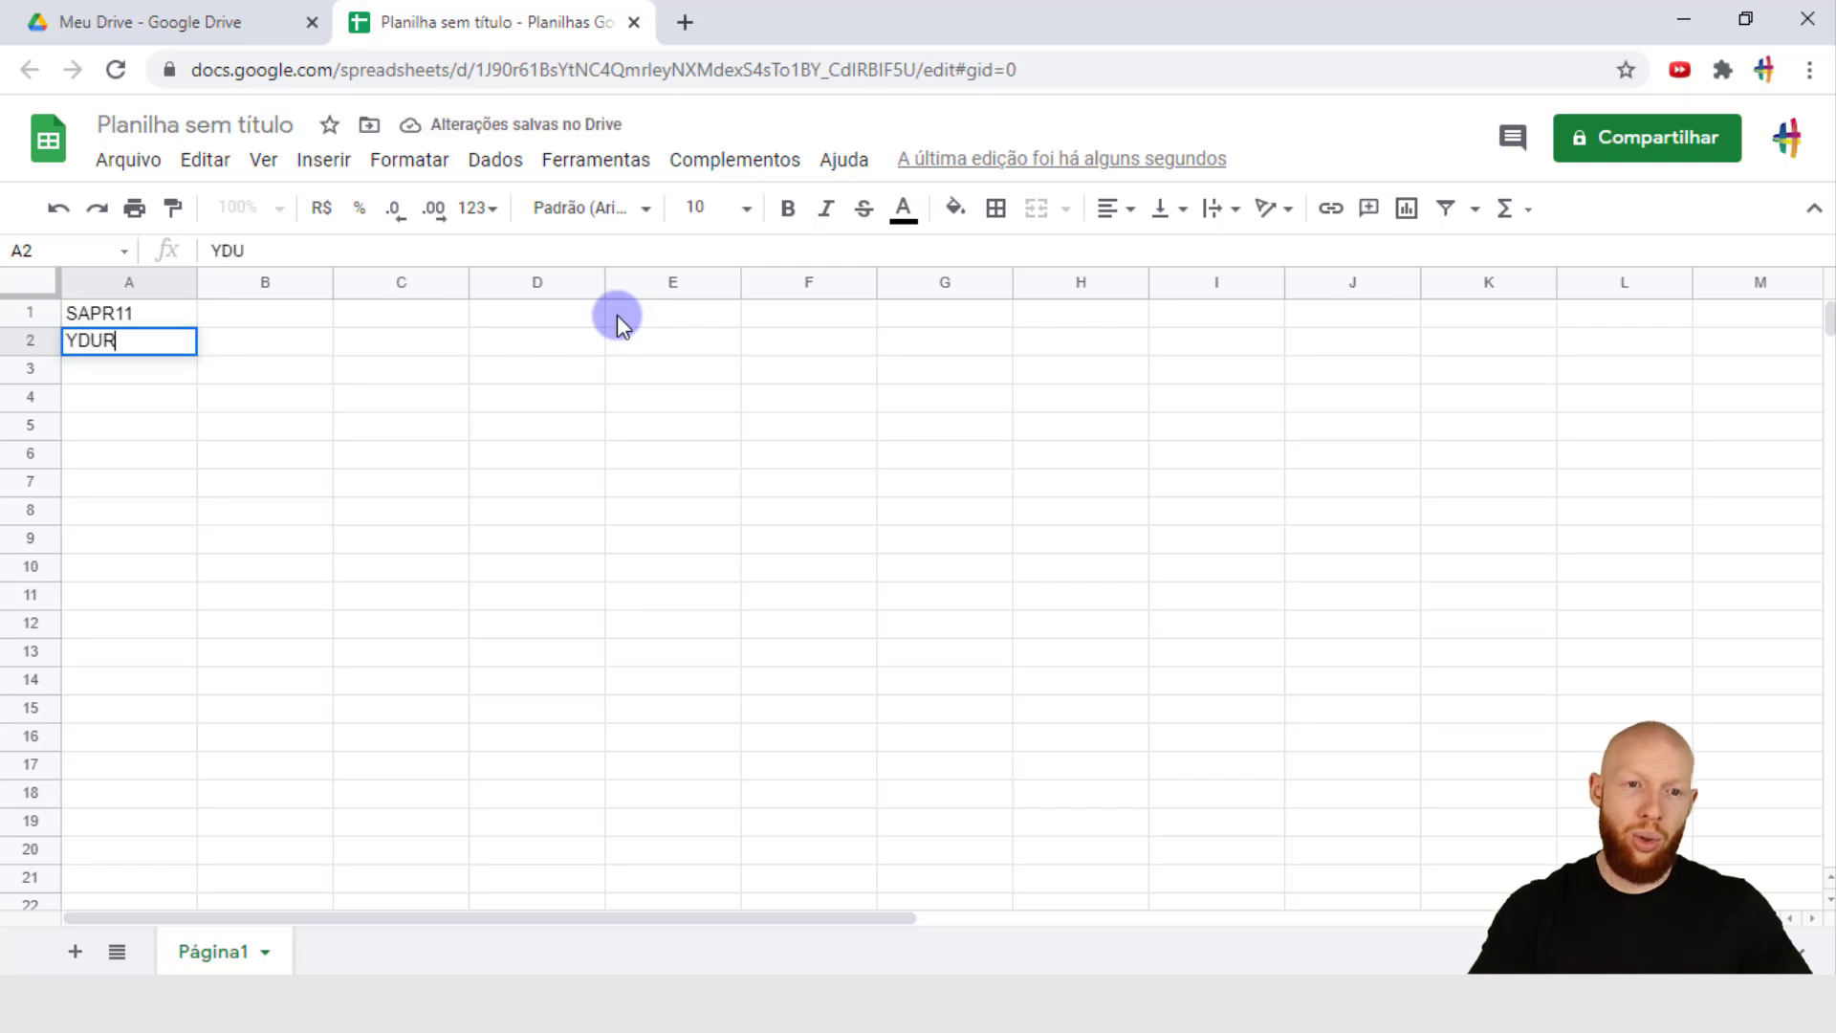
{"action": "type", "text": "3"}
{"action": "key", "text": "Return"}
{"action": "type", "text": "CASH3"}
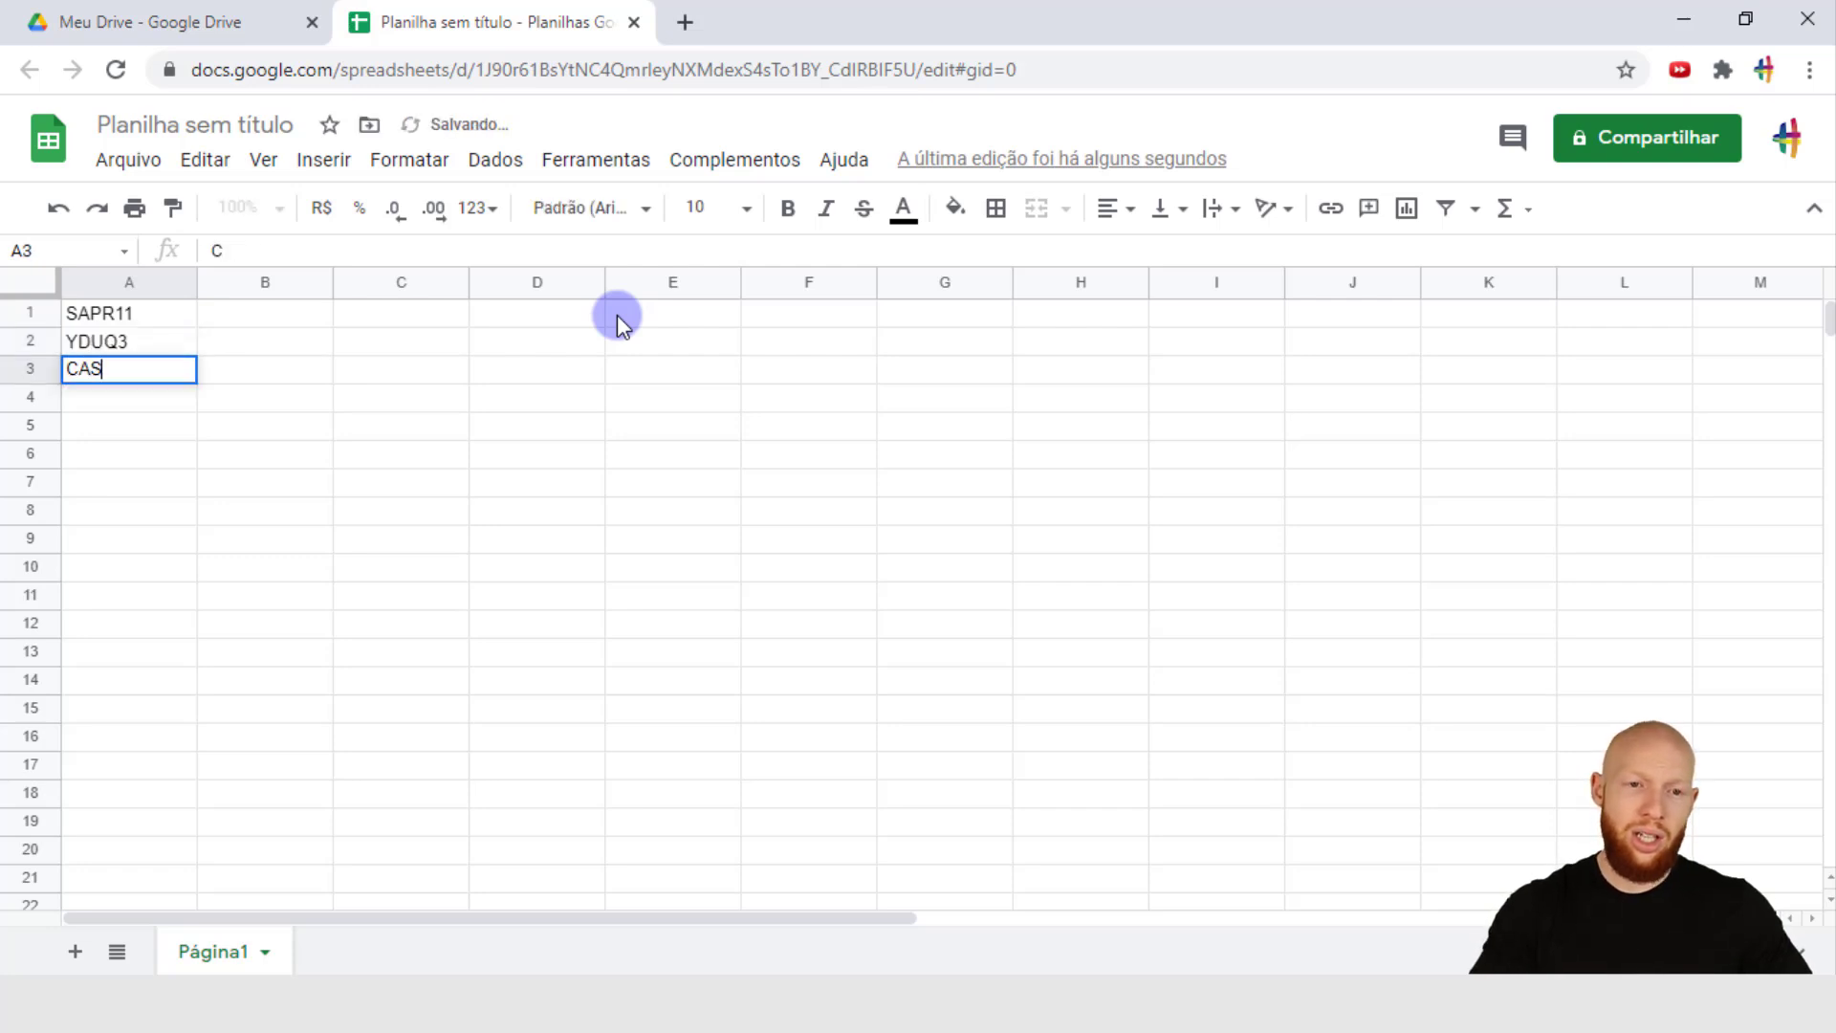
{"action": "key", "text": "Tab"}
{"action": "key", "text": "Up"}
{"action": "key", "text": "Up"}
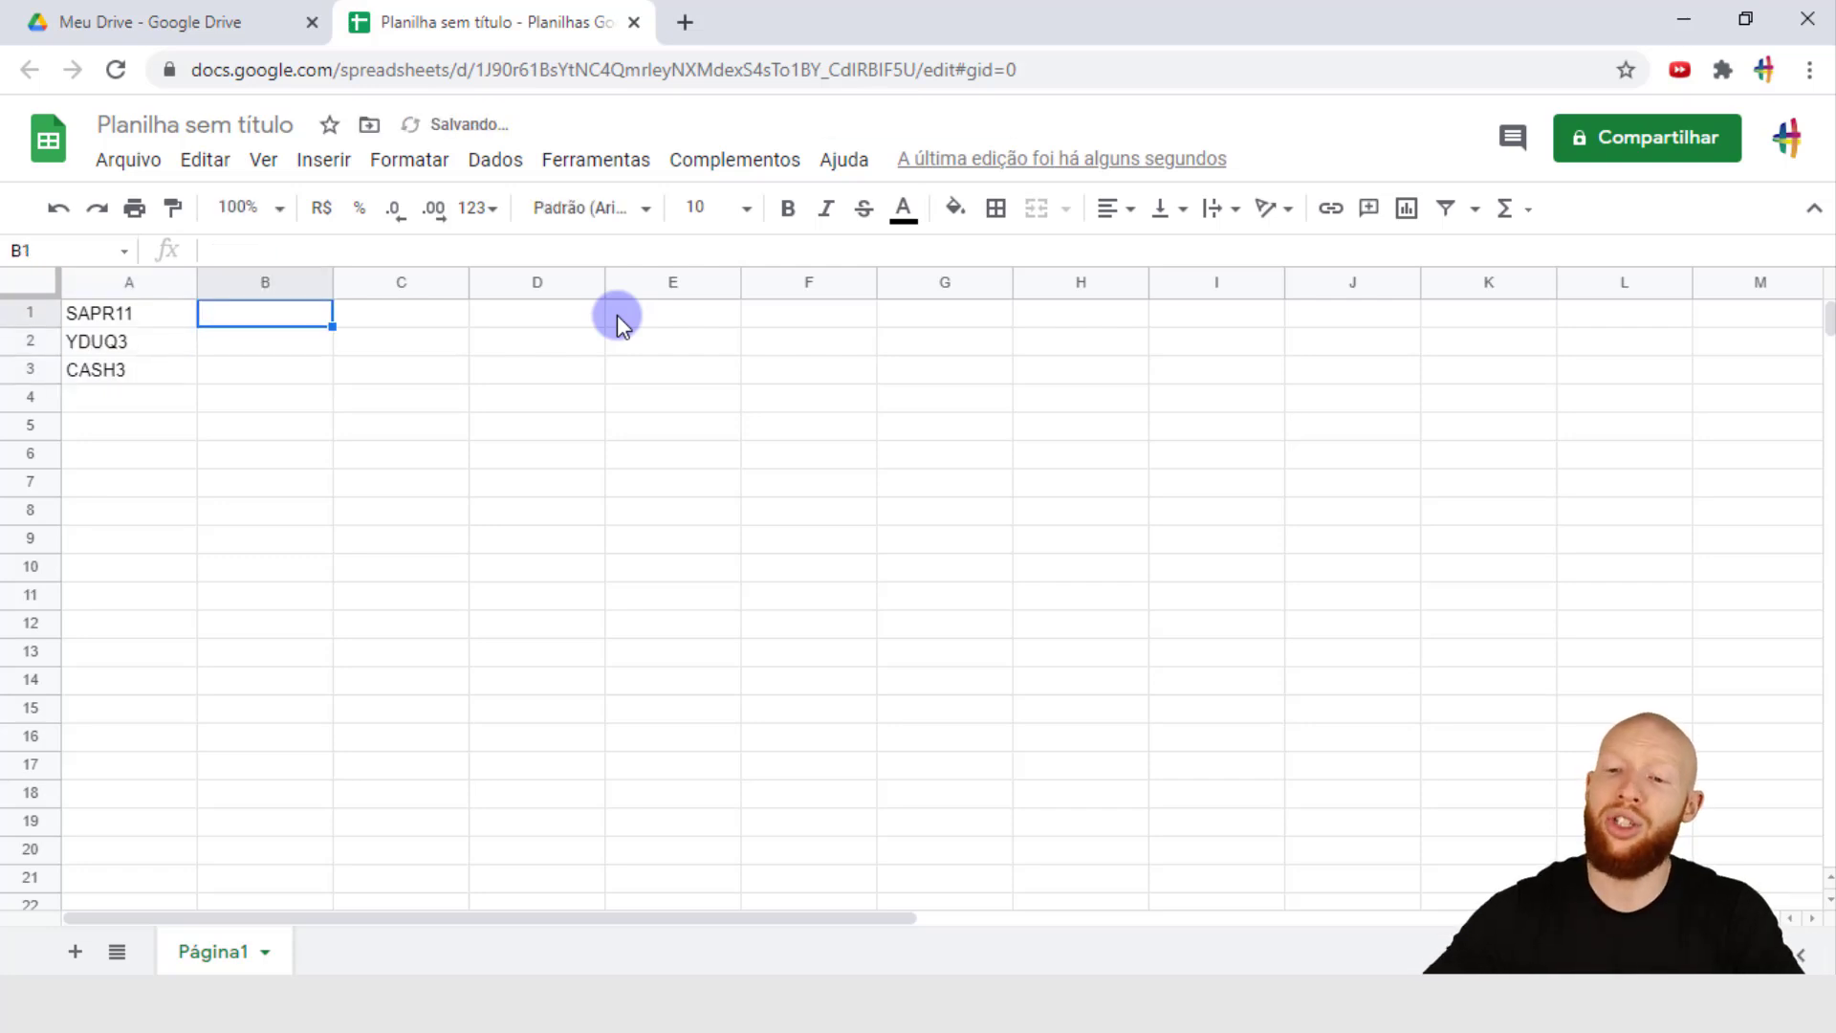
Step: Enter =GOOGLEFINANCE(A1) in B1 to fetch the current price of SAPR11
{"action": "left_click", "coordinate": [264, 160]}
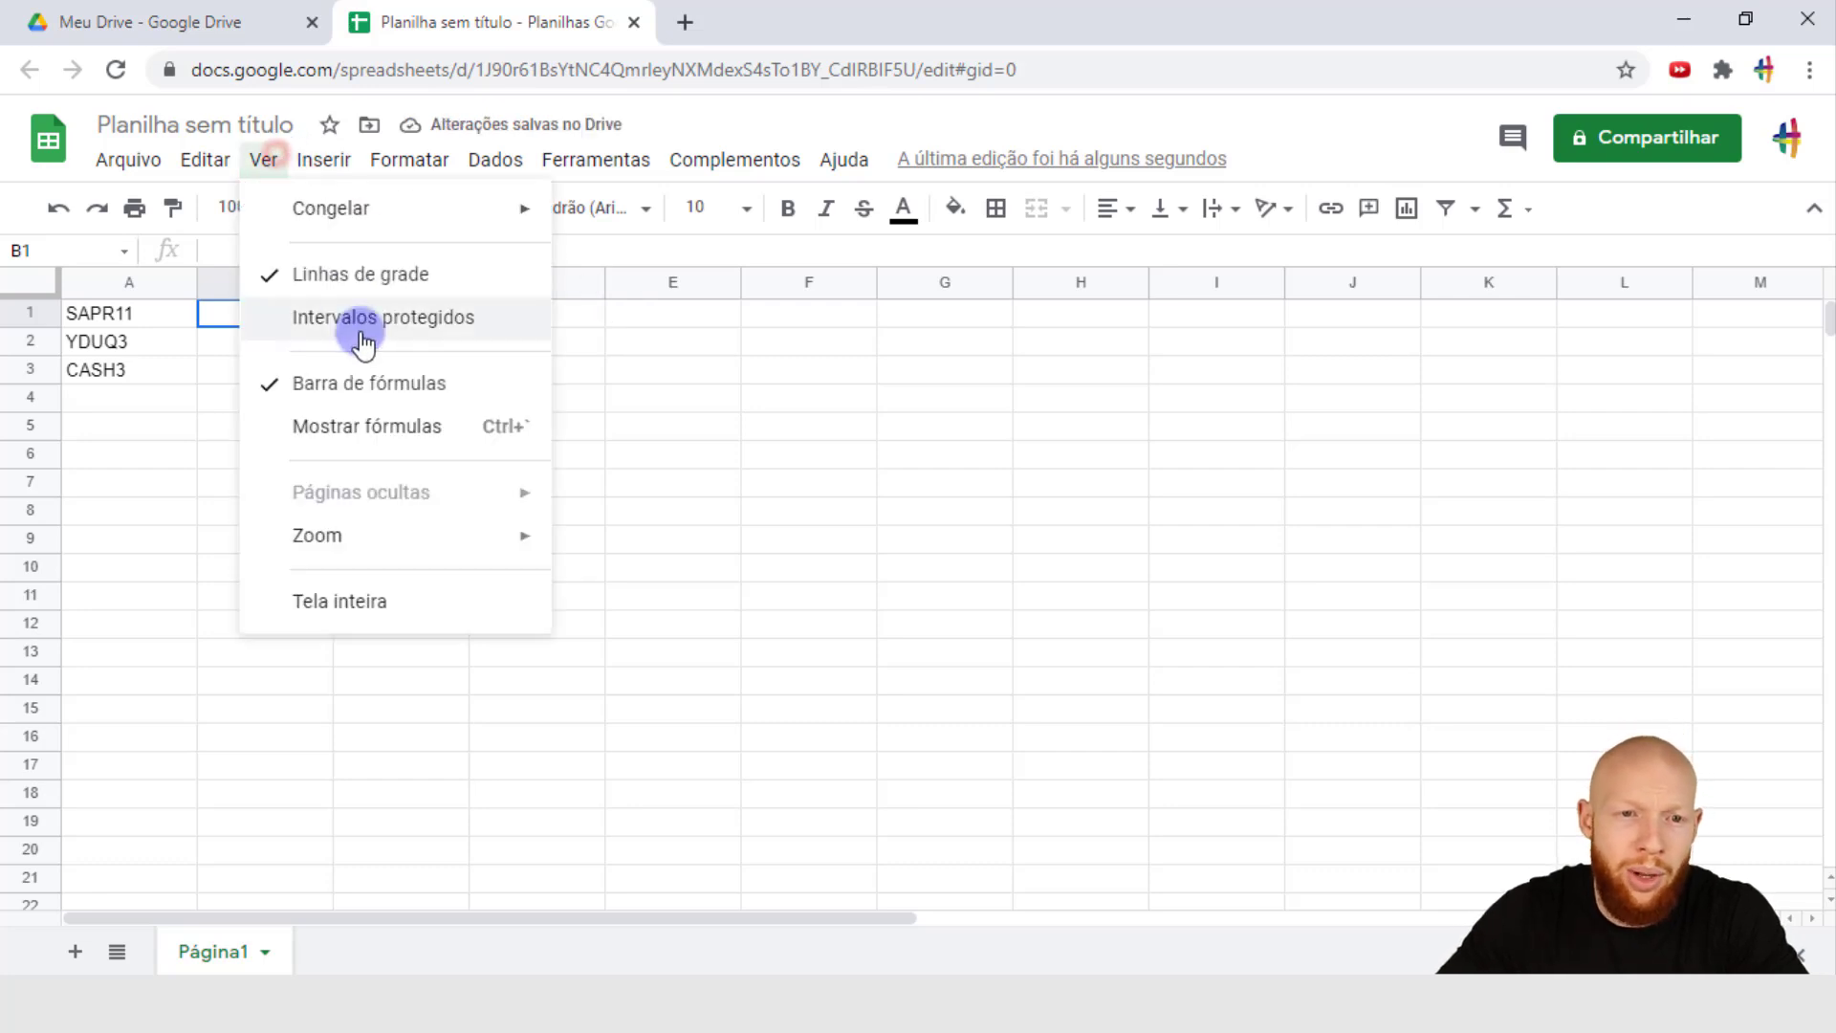
{"action": "mouse_move", "coordinate": [411, 537]}
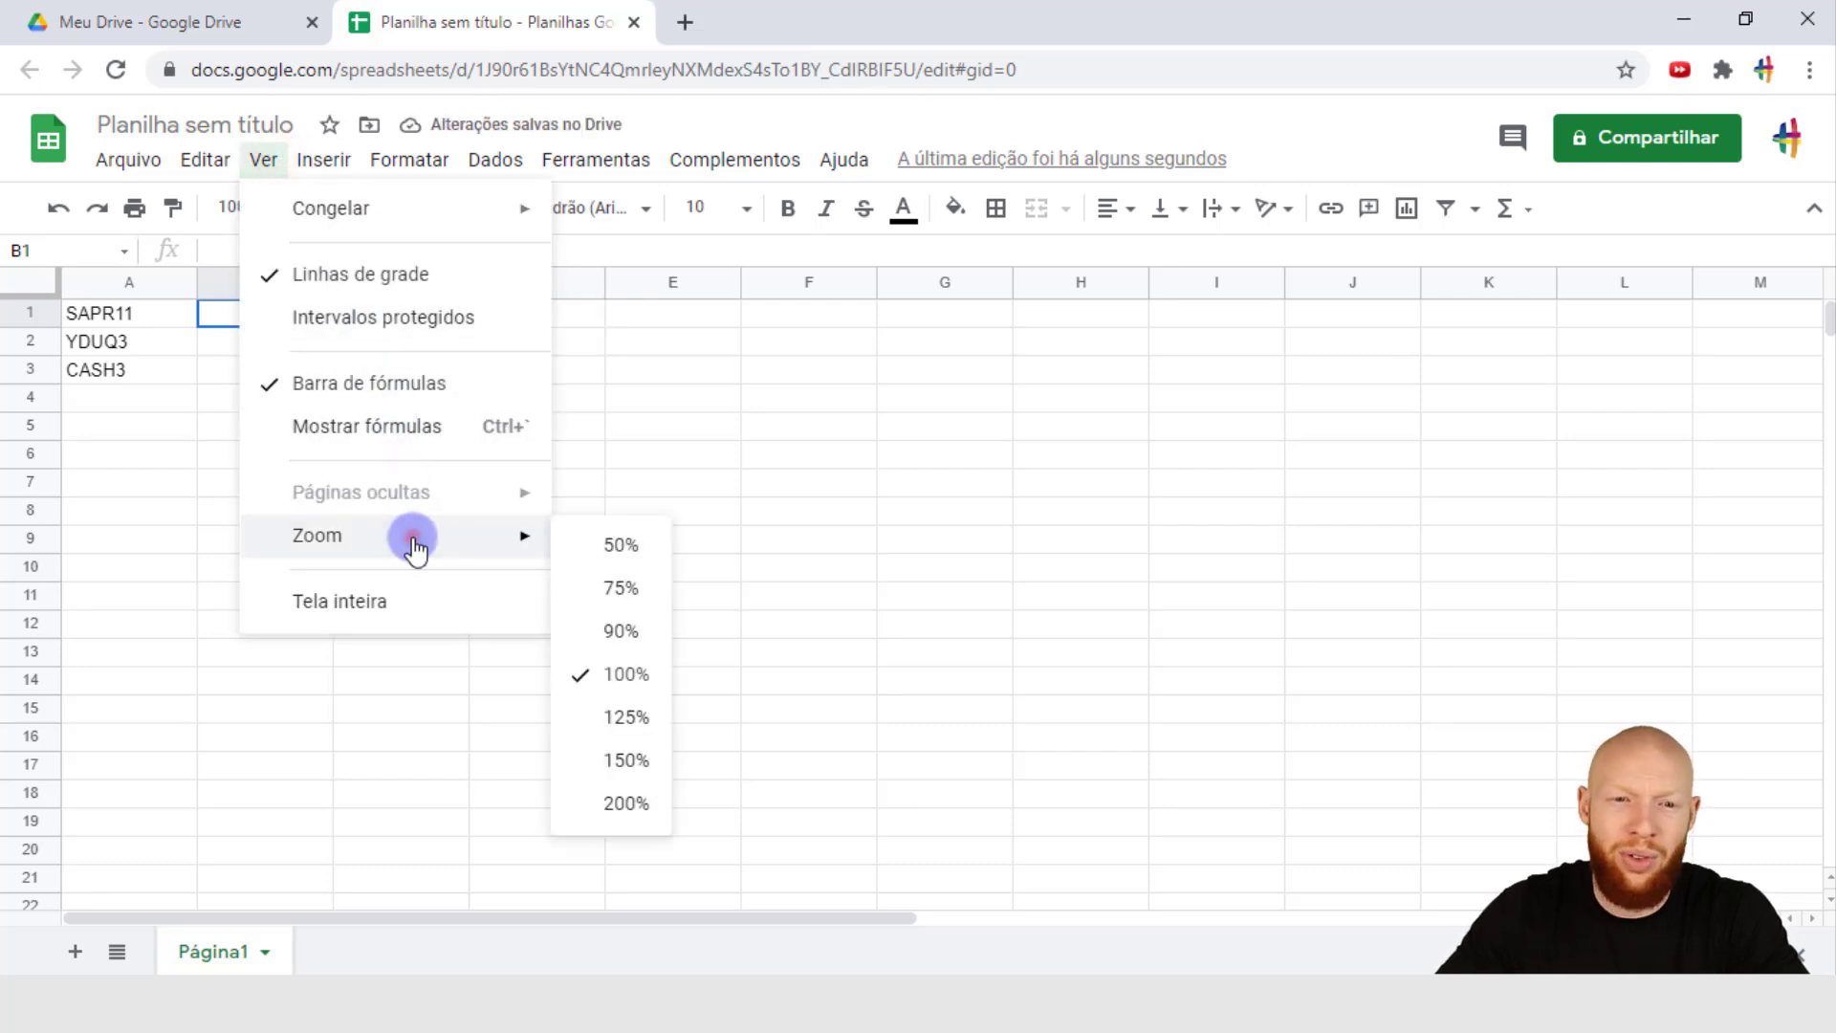
{"action": "left_click", "coordinate": [636, 806]}
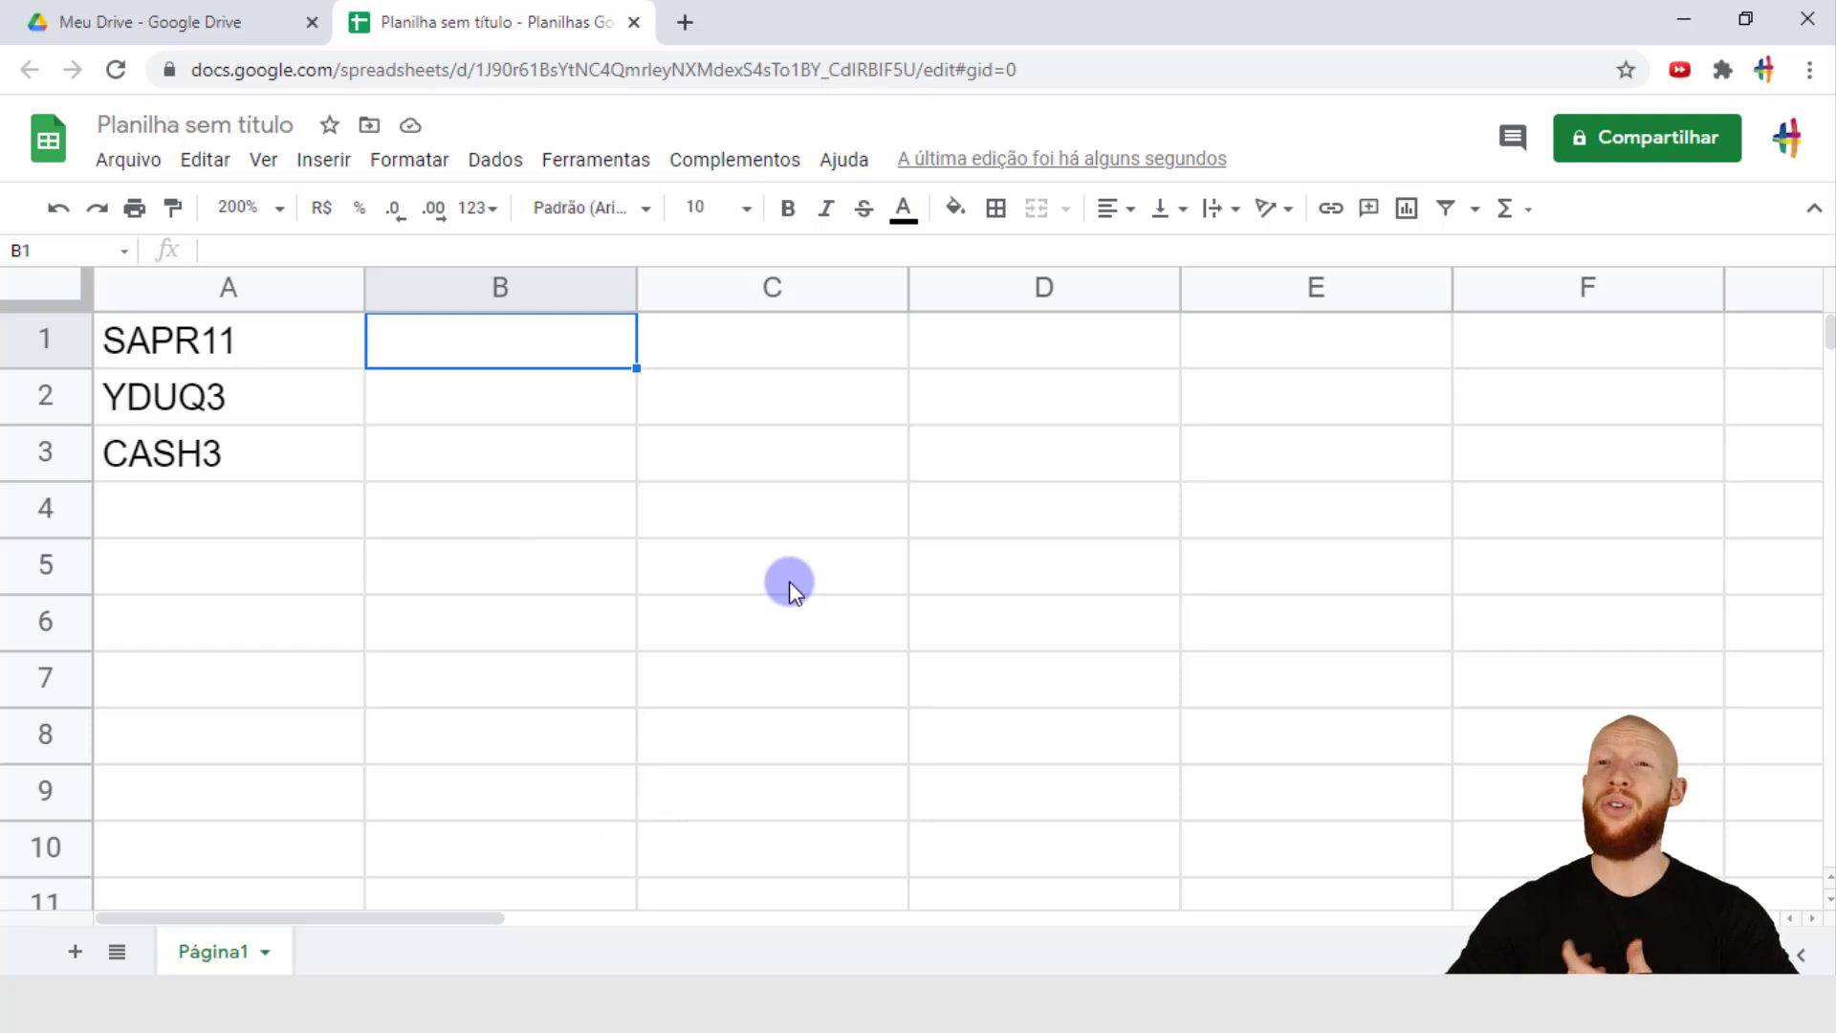
{"action": "type", "text": "=GOOGLE"}
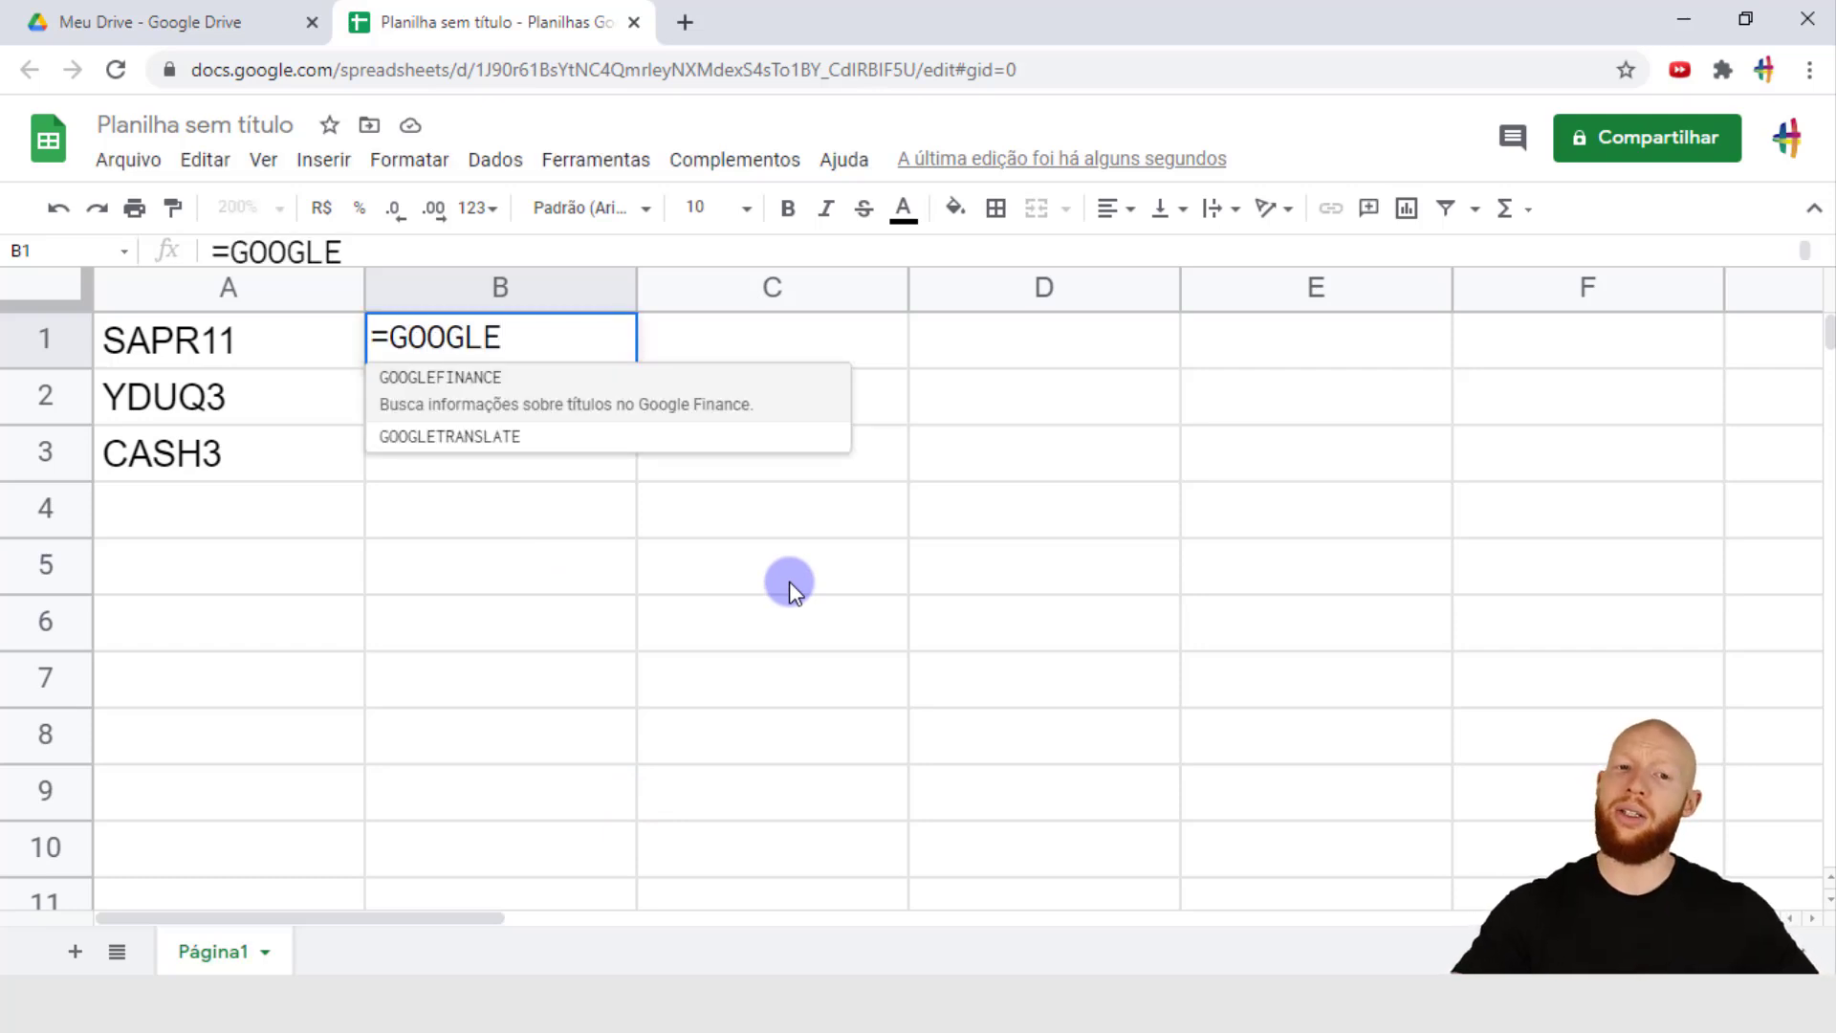
{"action": "key", "text": "Tab"}
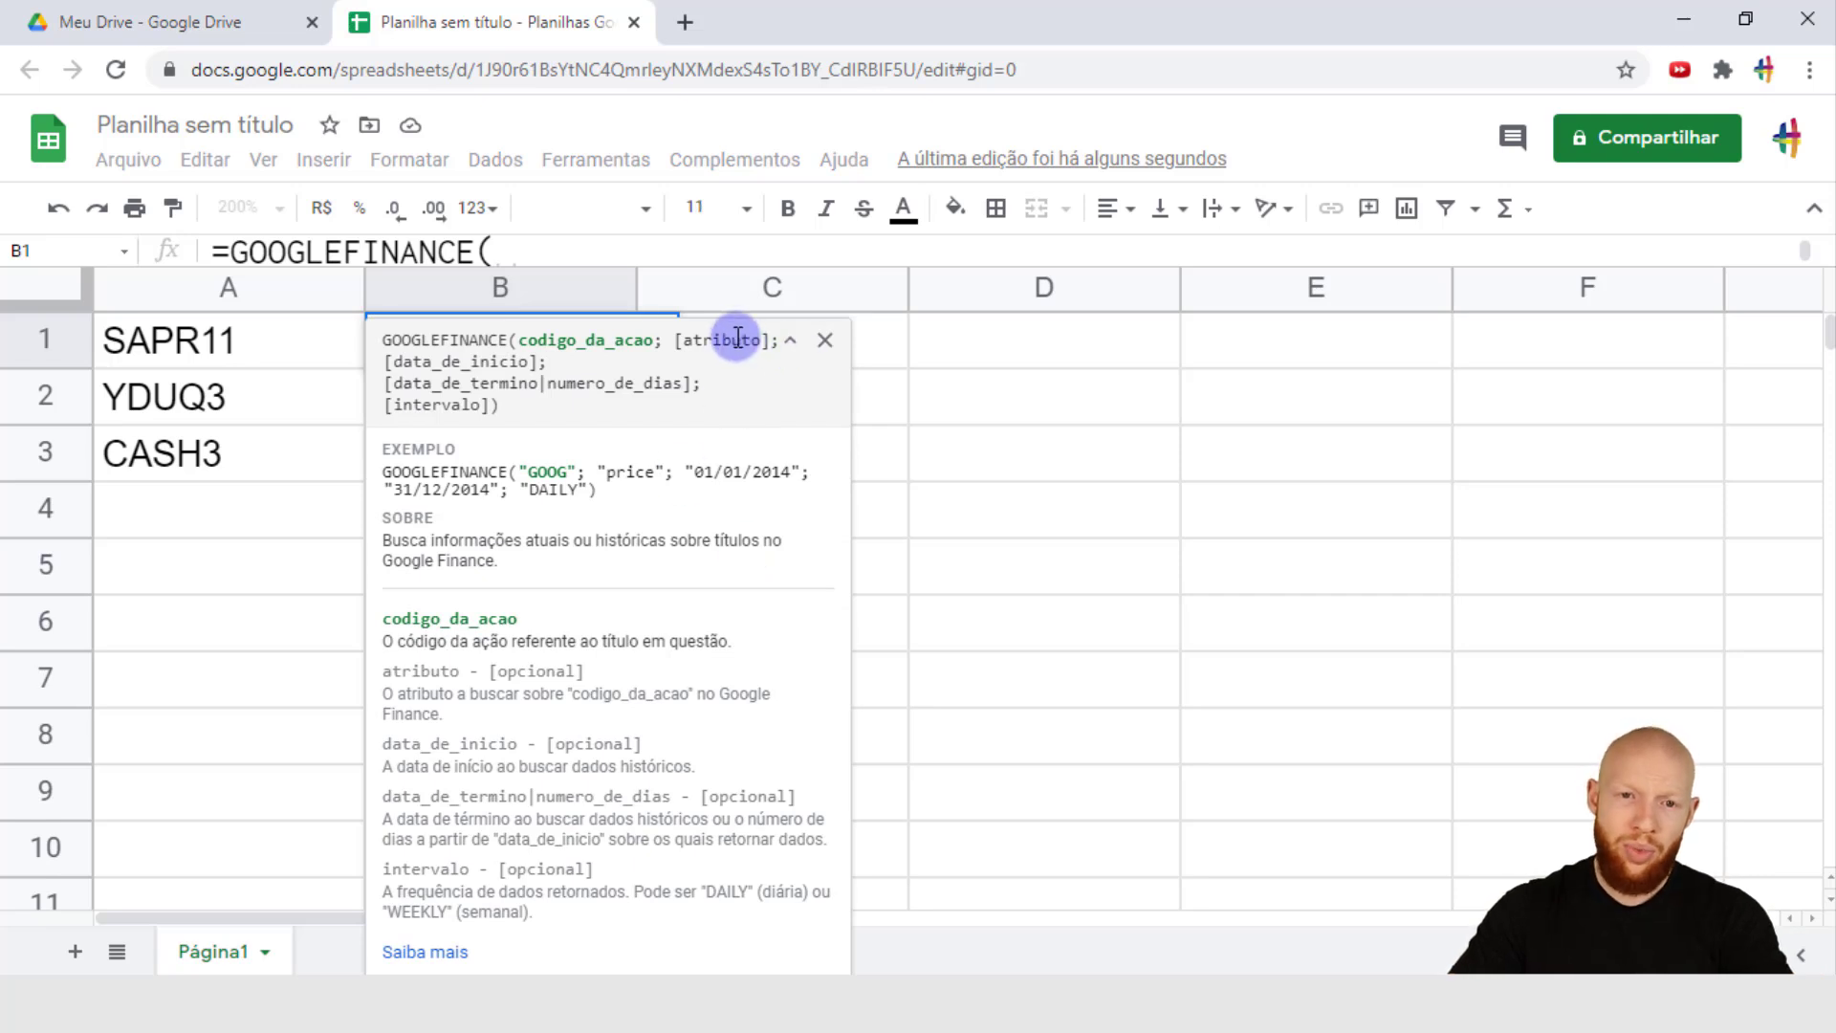
{"action": "left_click", "coordinate": [825, 340]}
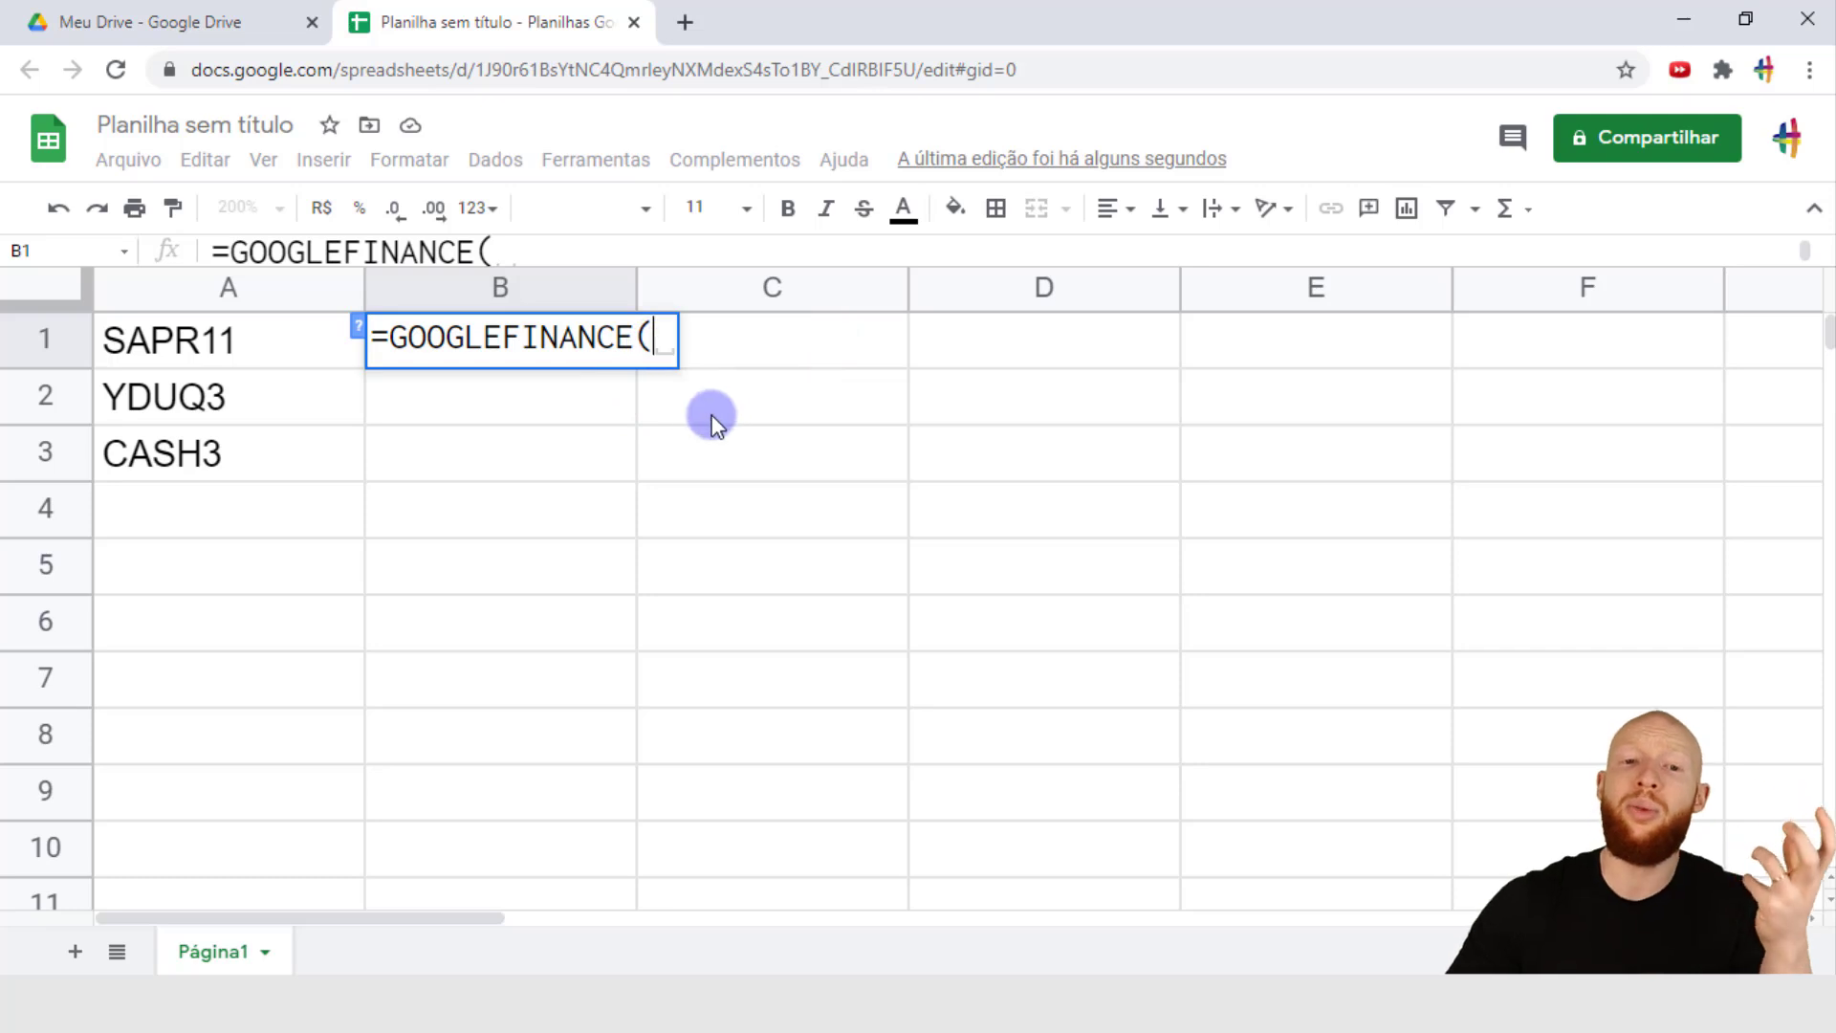
{"action": "left_click", "coordinate": [278, 342]}
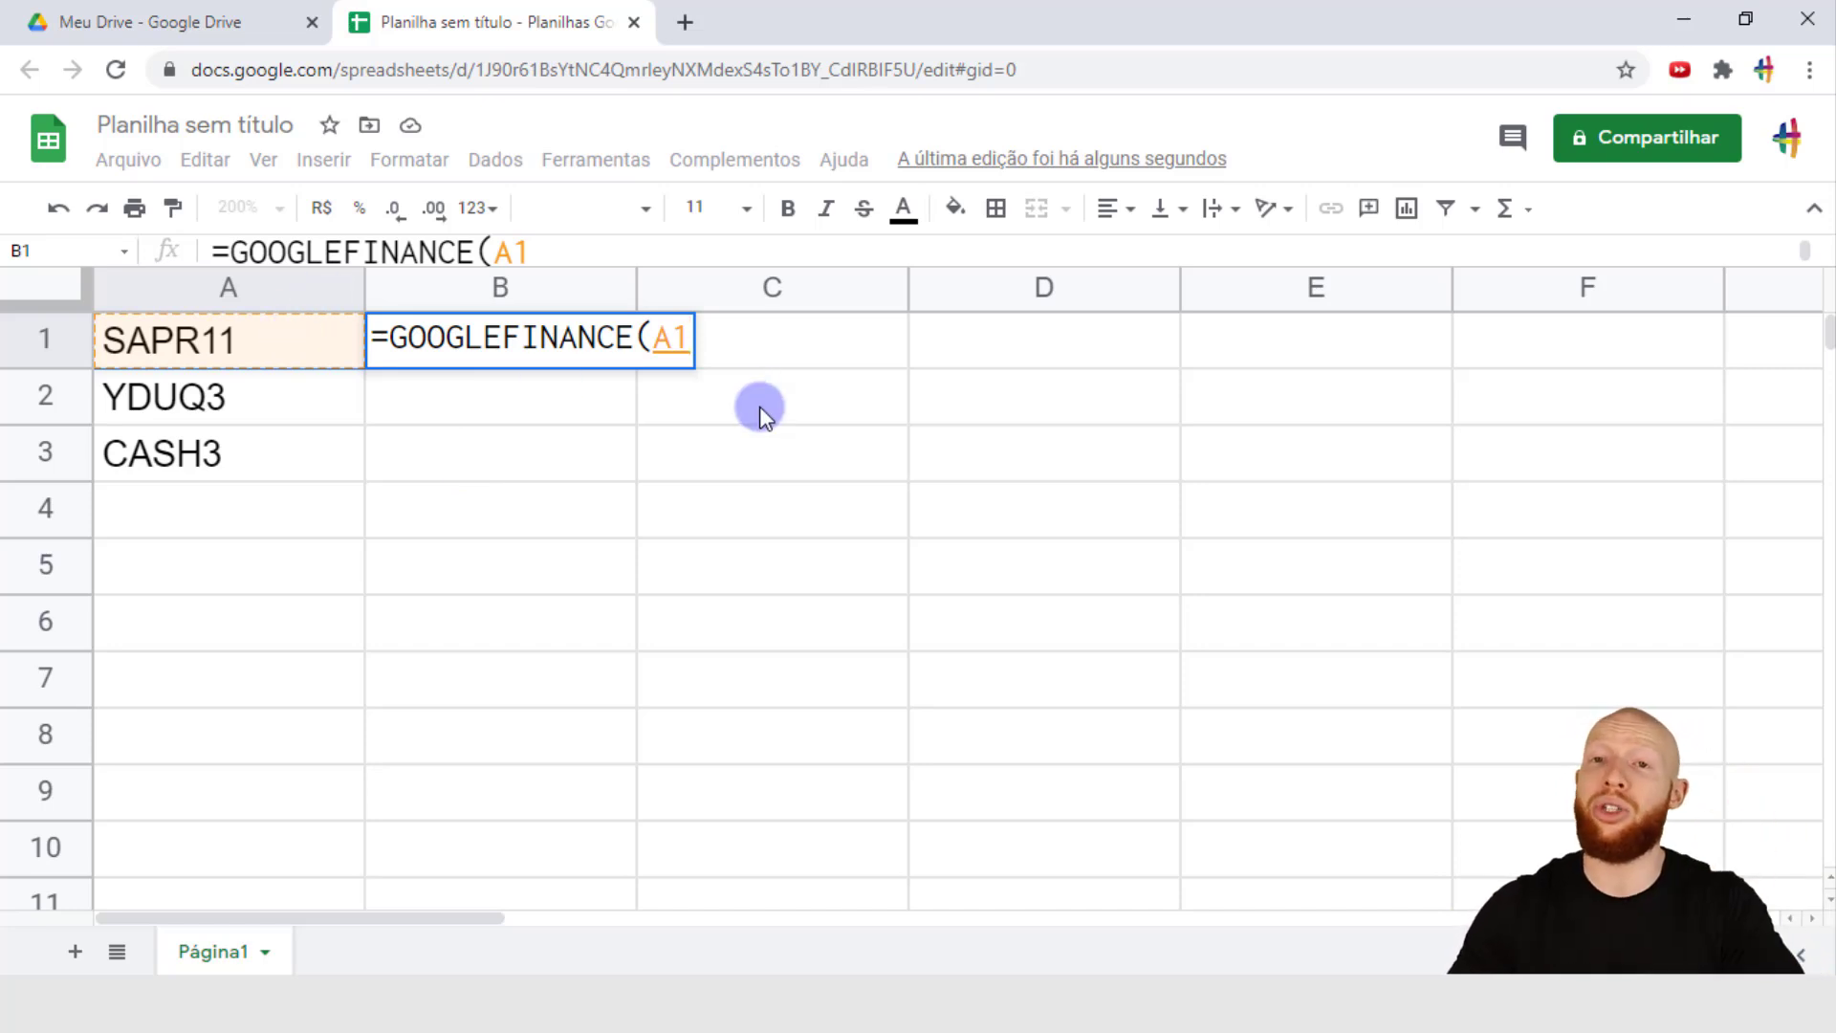
{"action": "type", "text": ")"}
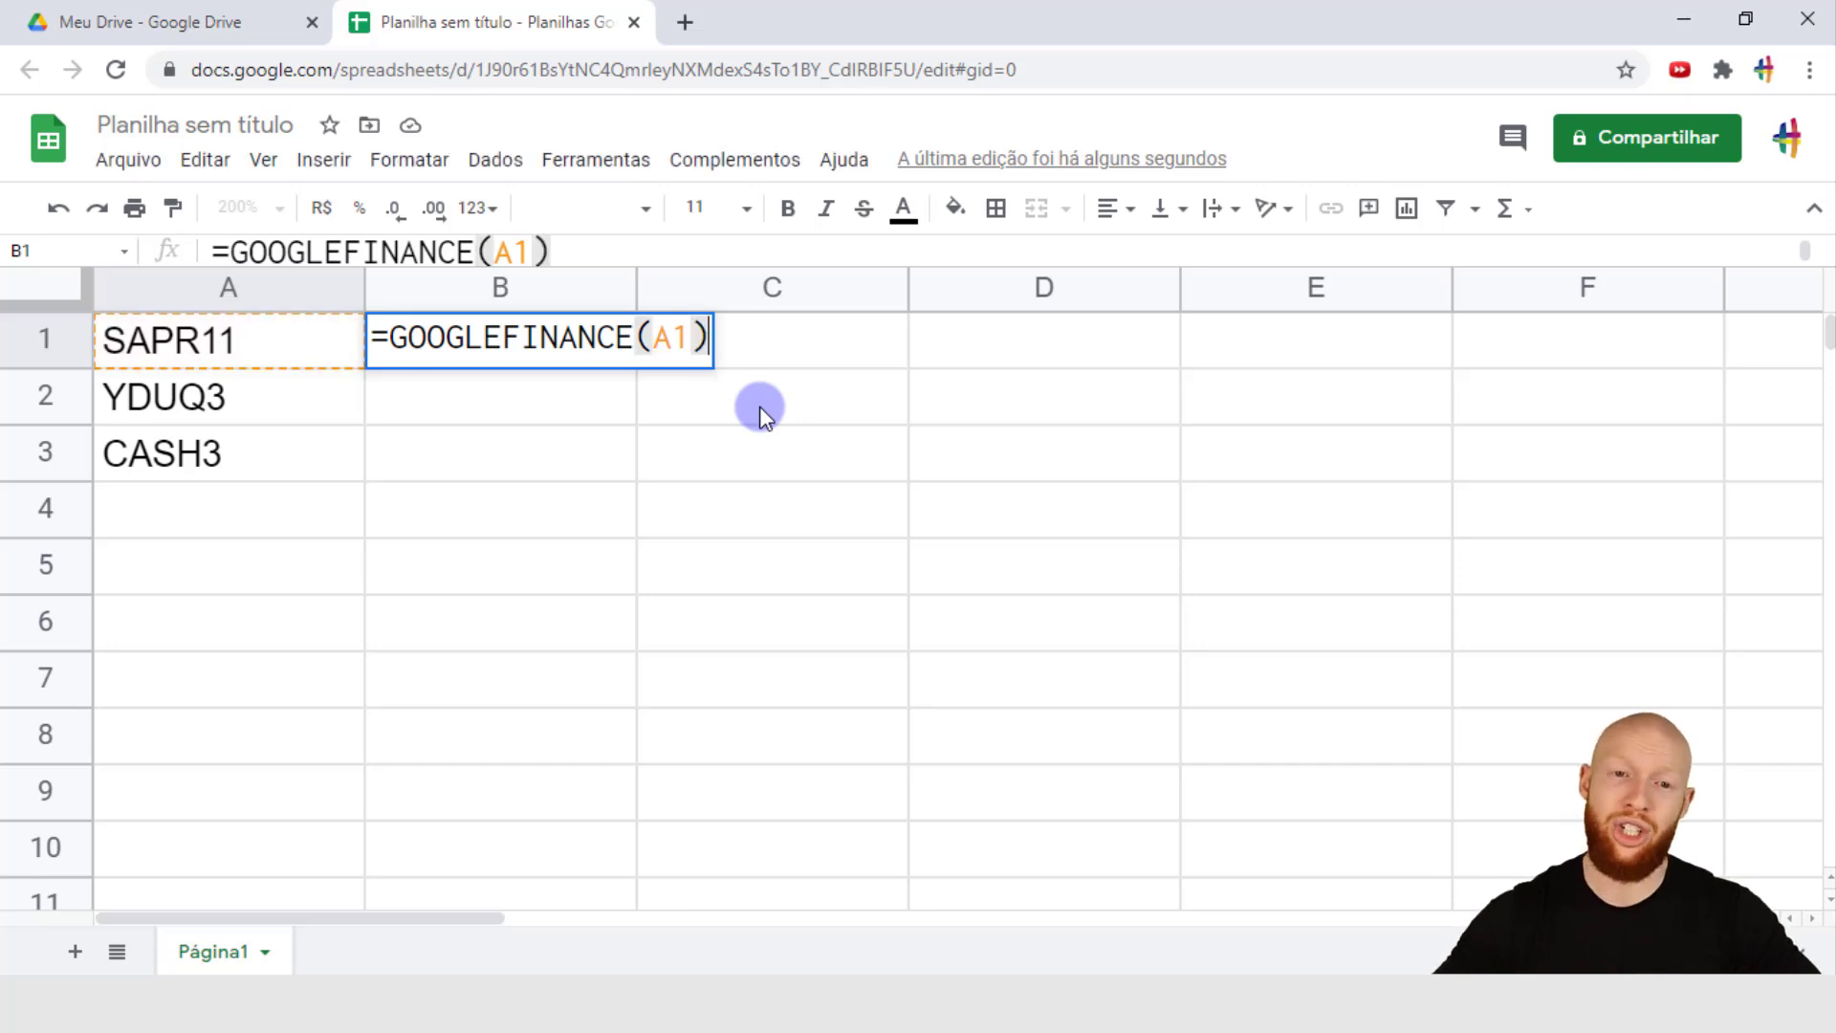
{"action": "key", "text": "Return"}
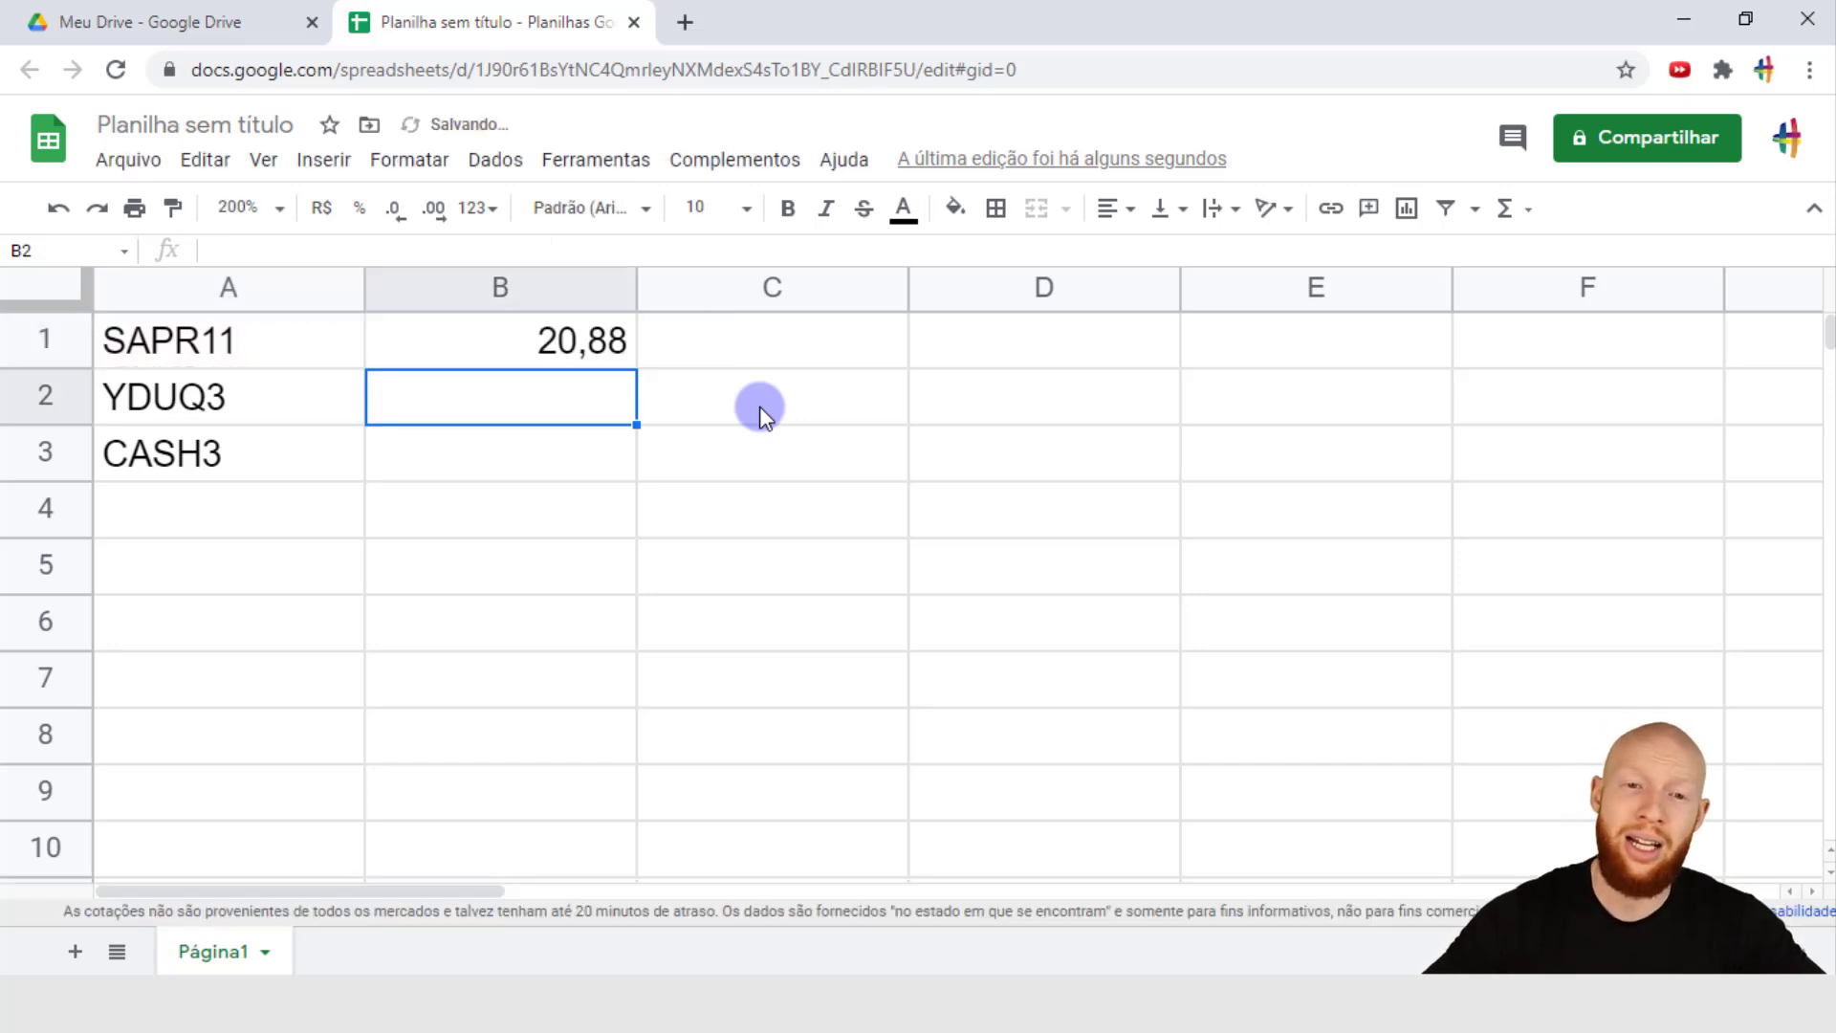
Step: Fill B1's GOOGLEFINANCE formula down to B3 for YDUQ3 and CASH3
{"action": "left_click", "coordinate": [564, 354]}
{"action": "left_click_drag", "start_coordinate": [634, 367], "coordinate": [632, 460]}
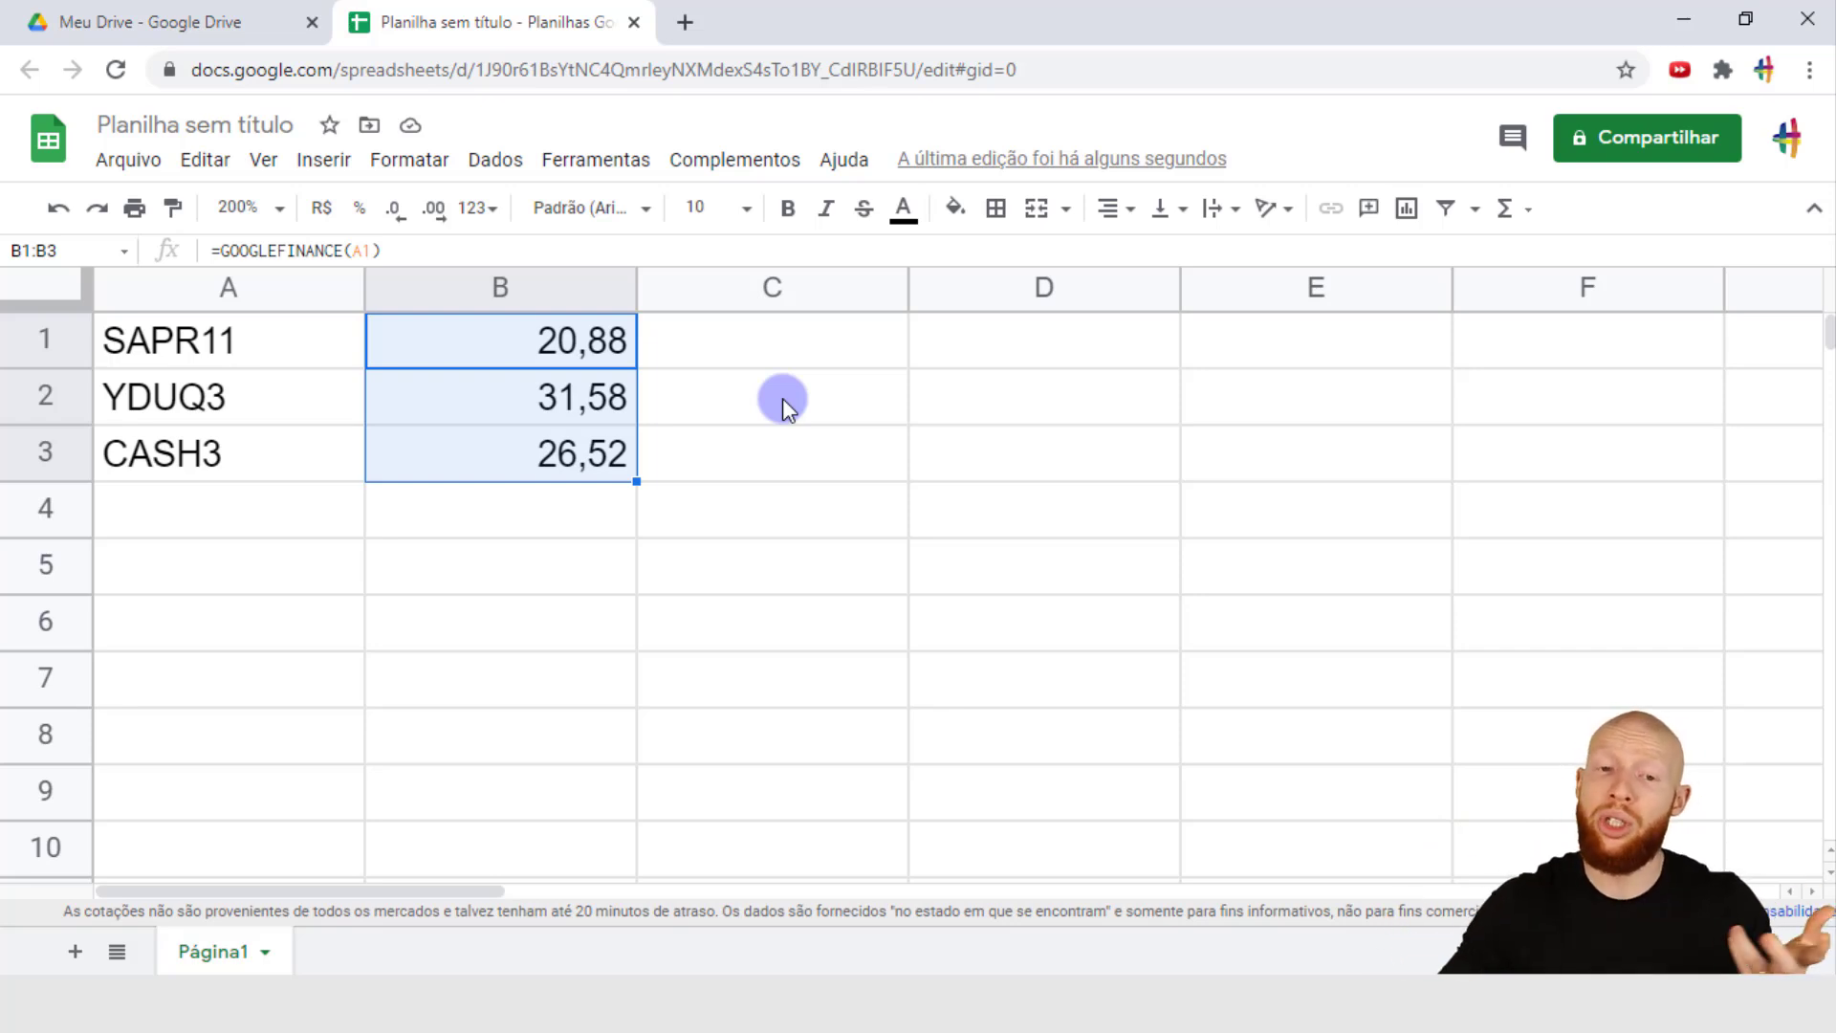
{"action": "left_click", "coordinate": [782, 398]}
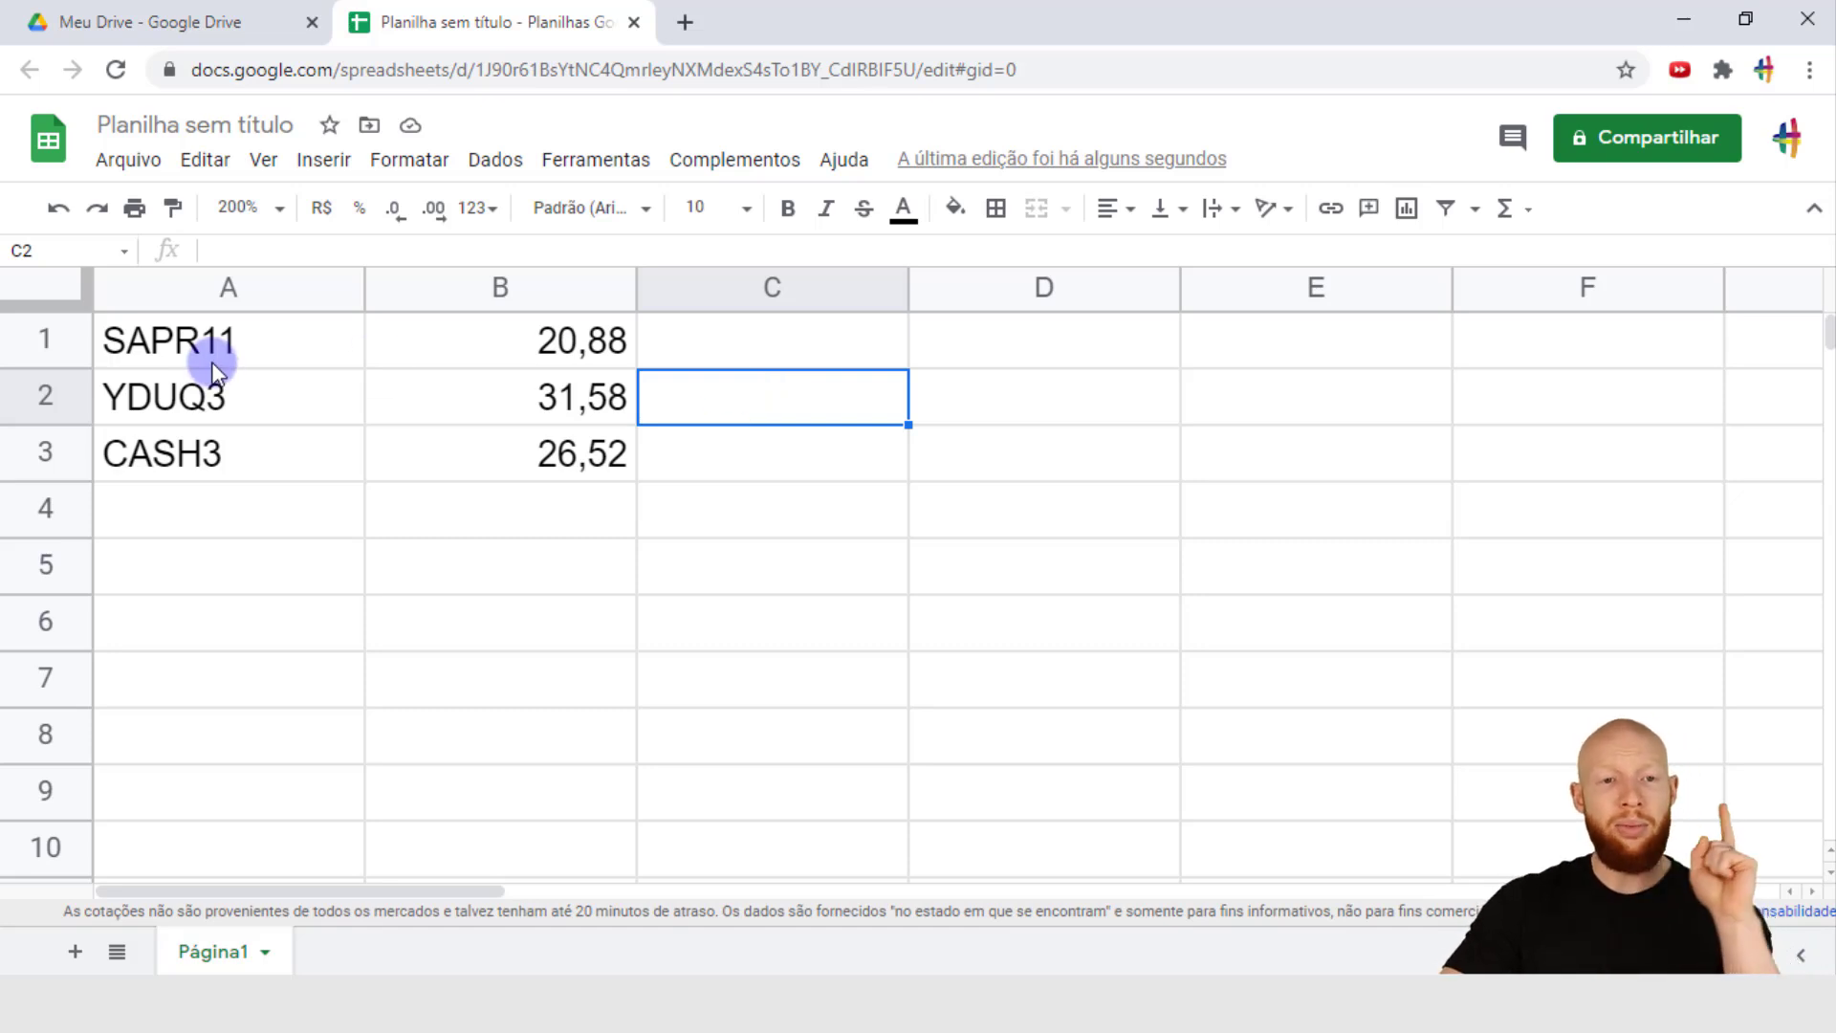
{"action": "left_click_drag", "start_coordinate": [210, 362], "coordinate": [220, 396]}
{"action": "left_click_drag", "start_coordinate": [608, 521], "coordinate": [622, 463]}
{"action": "left_click", "coordinate": [732, 358]}
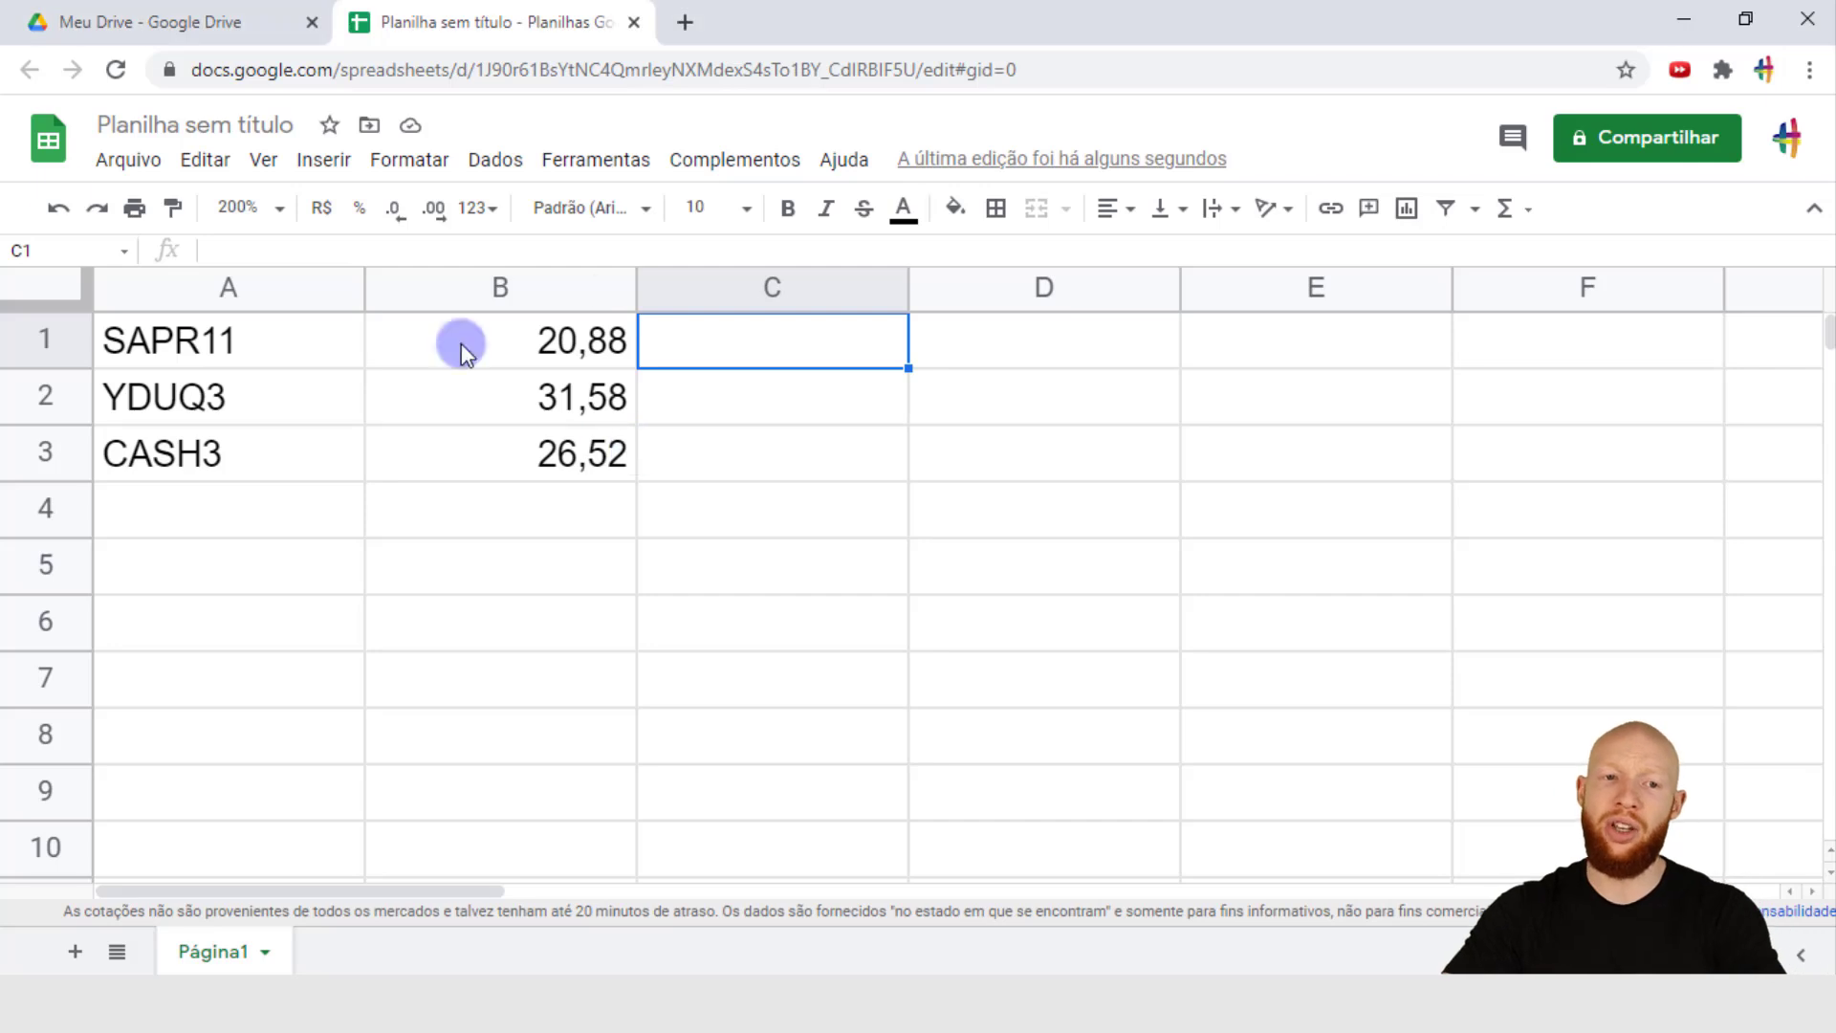
Step: Publish the entire Google Sheets document to the web as a web page and copy its public link
{"action": "left_click", "coordinate": [128, 161]}
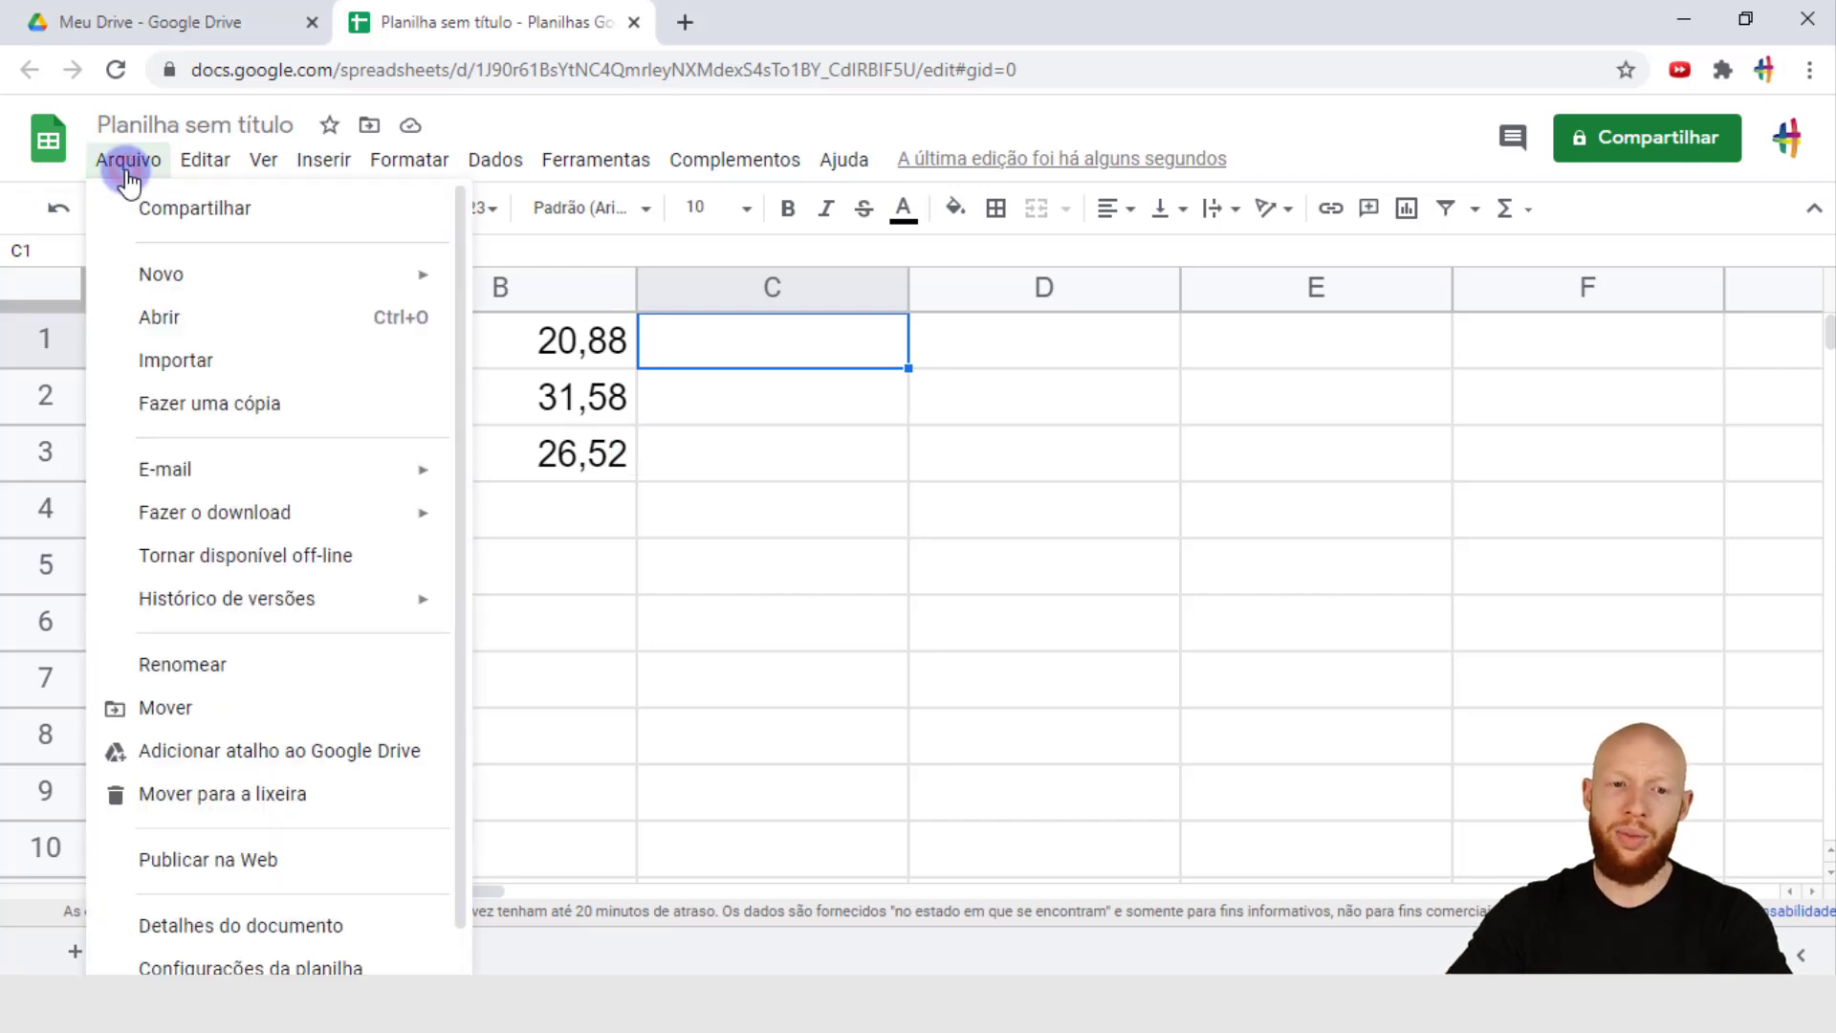
{"action": "left_click", "coordinate": [251, 856]}
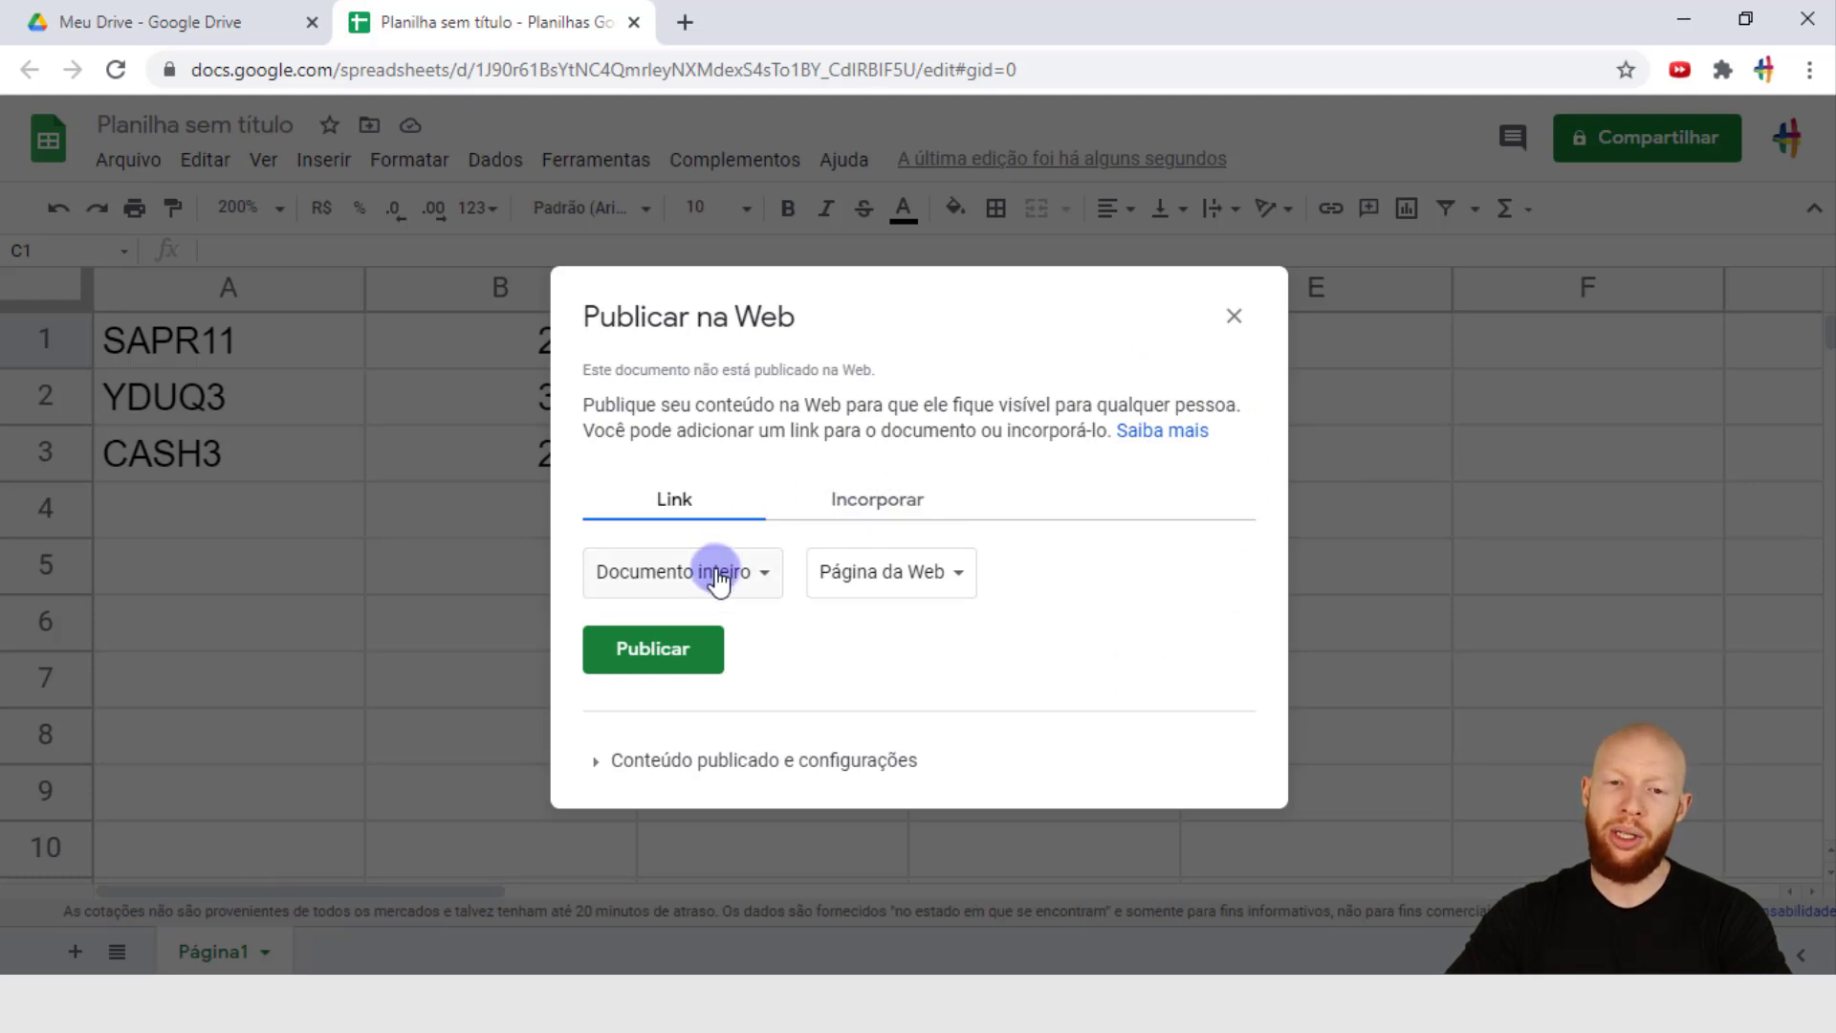
{"action": "left_click", "coordinate": [704, 658]}
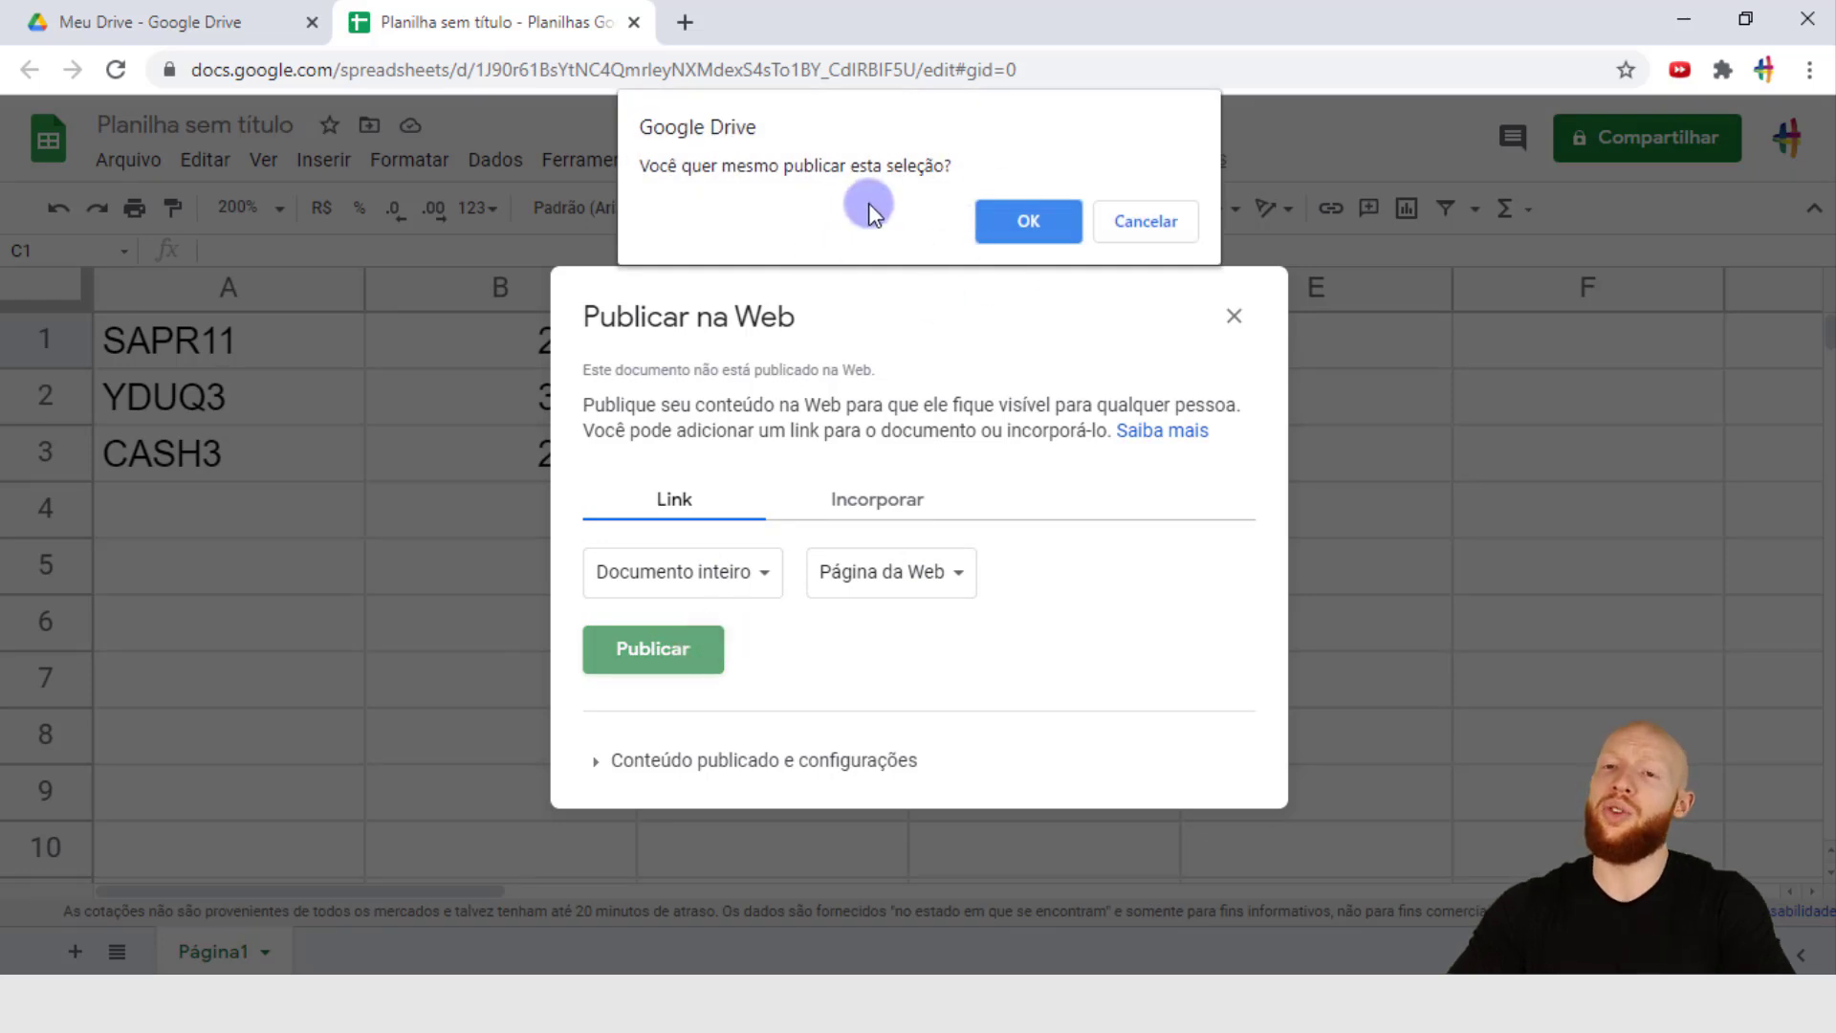
{"action": "left_click", "coordinate": [1054, 230]}
{"action": "left_click", "coordinate": [706, 548]}
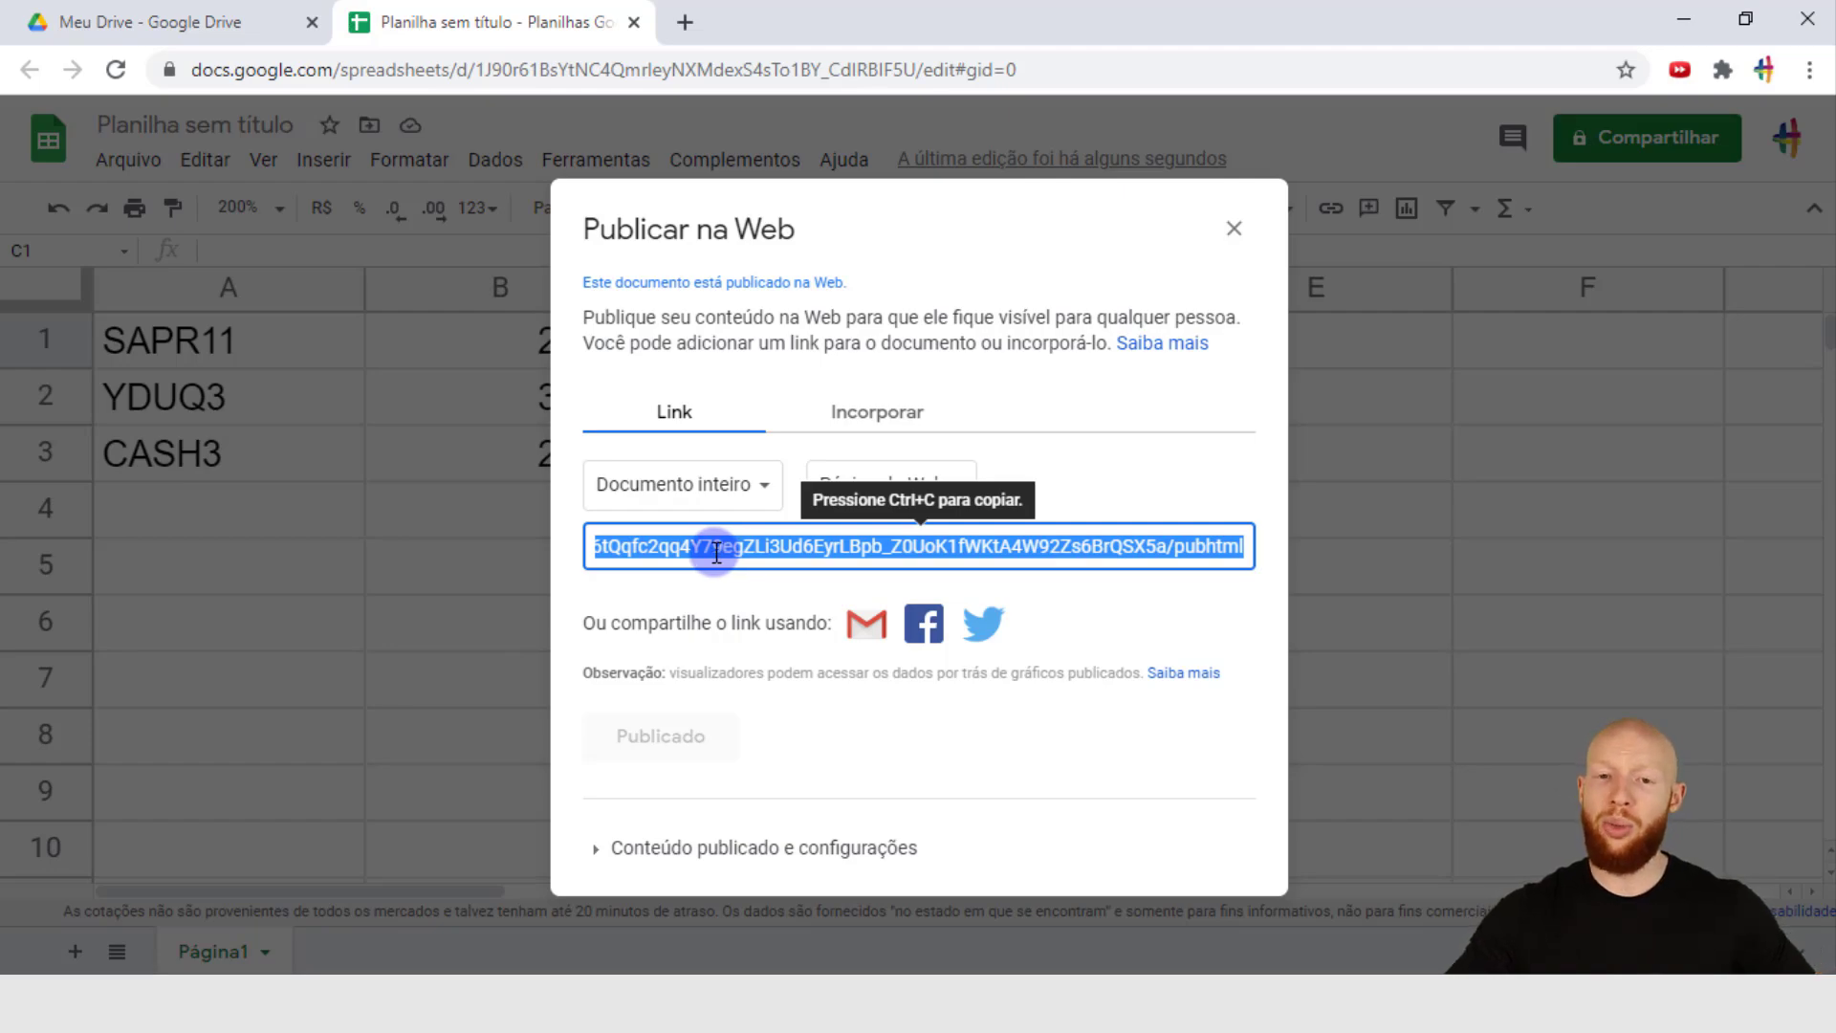
Step: Switch to the Excel workbook and start a basic web data import using the published sheet's link as the URL
{"action": "key", "text": "alt+Tab"}
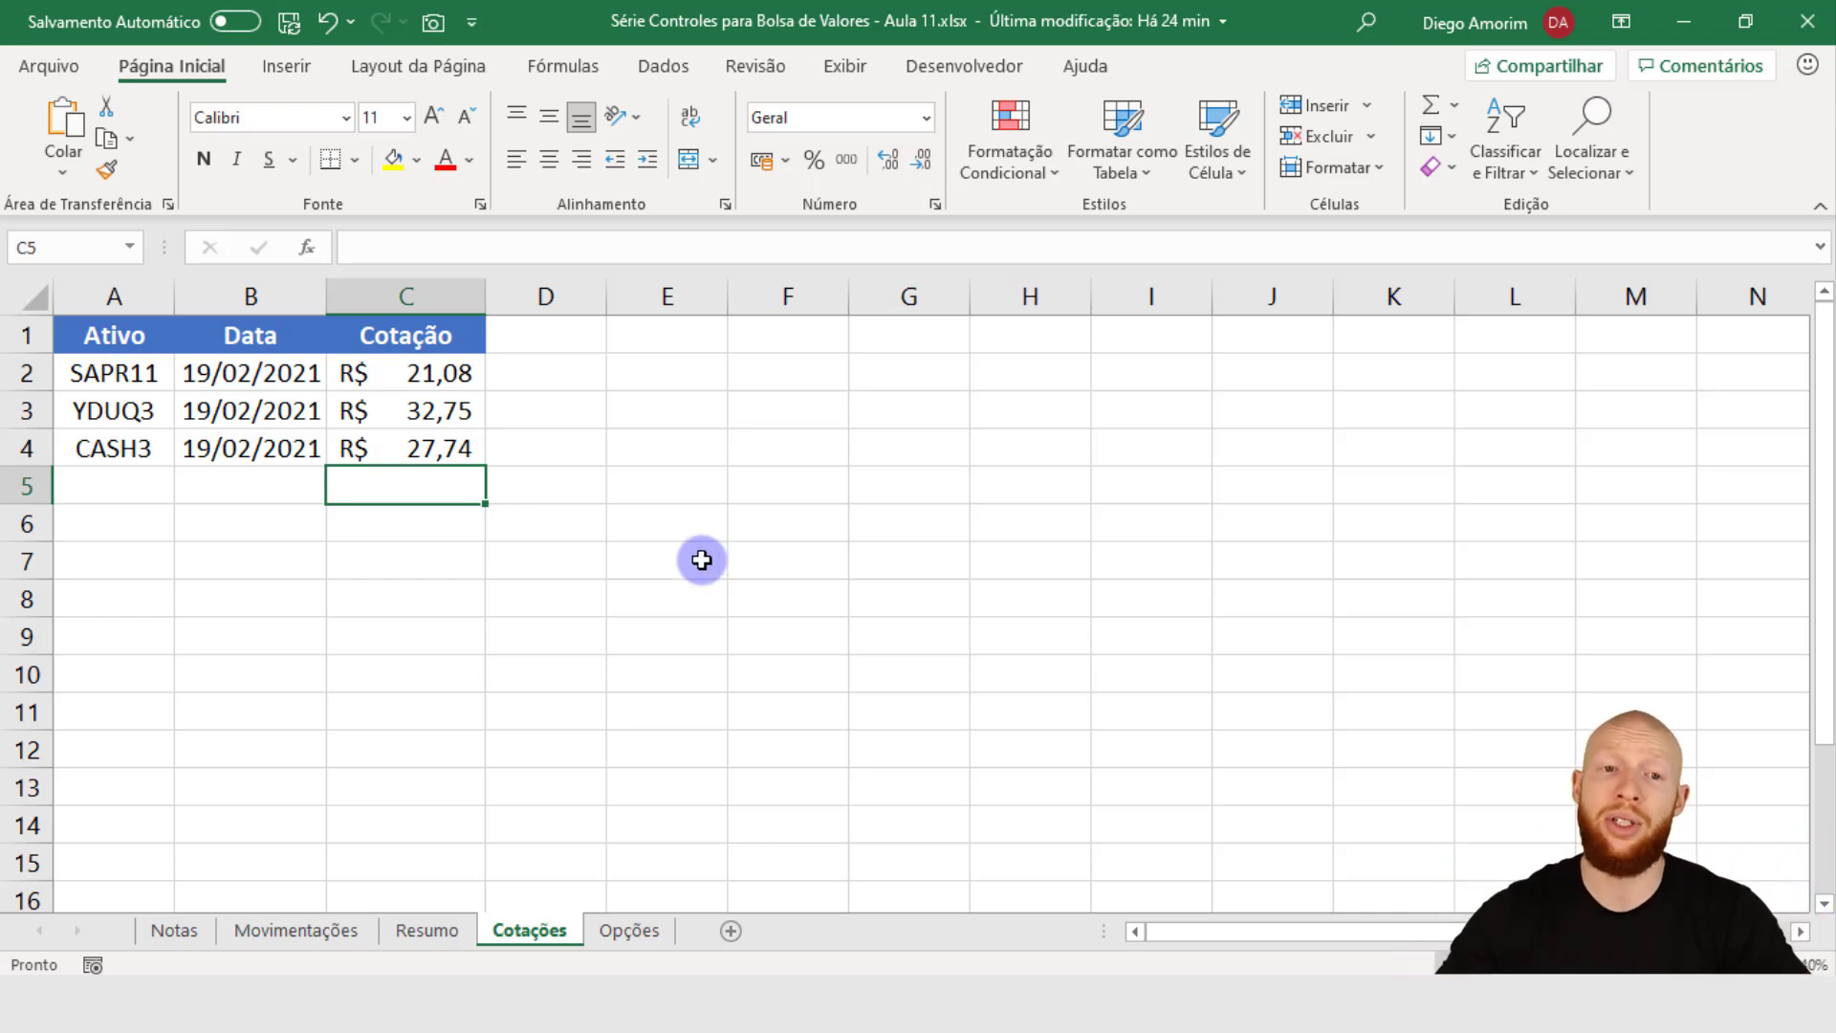
{"action": "left_click", "coordinate": [641, 65]}
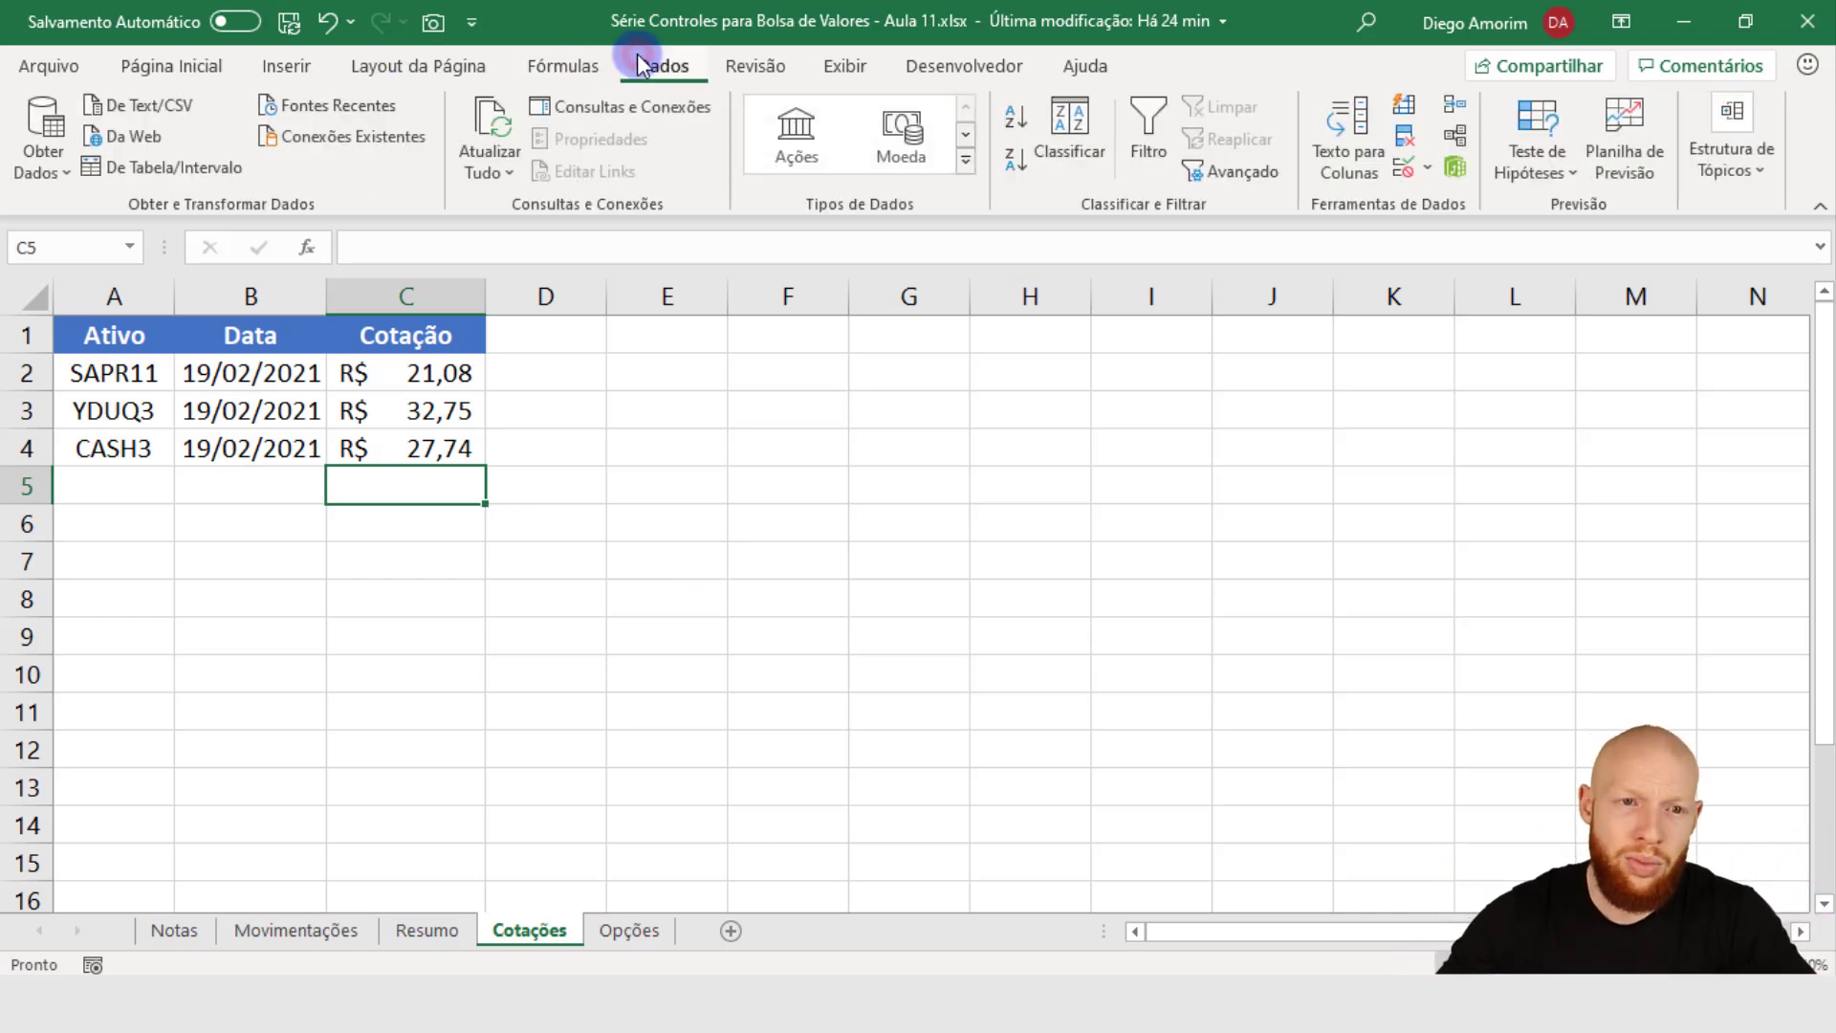
{"action": "left_click", "coordinate": [132, 135]}
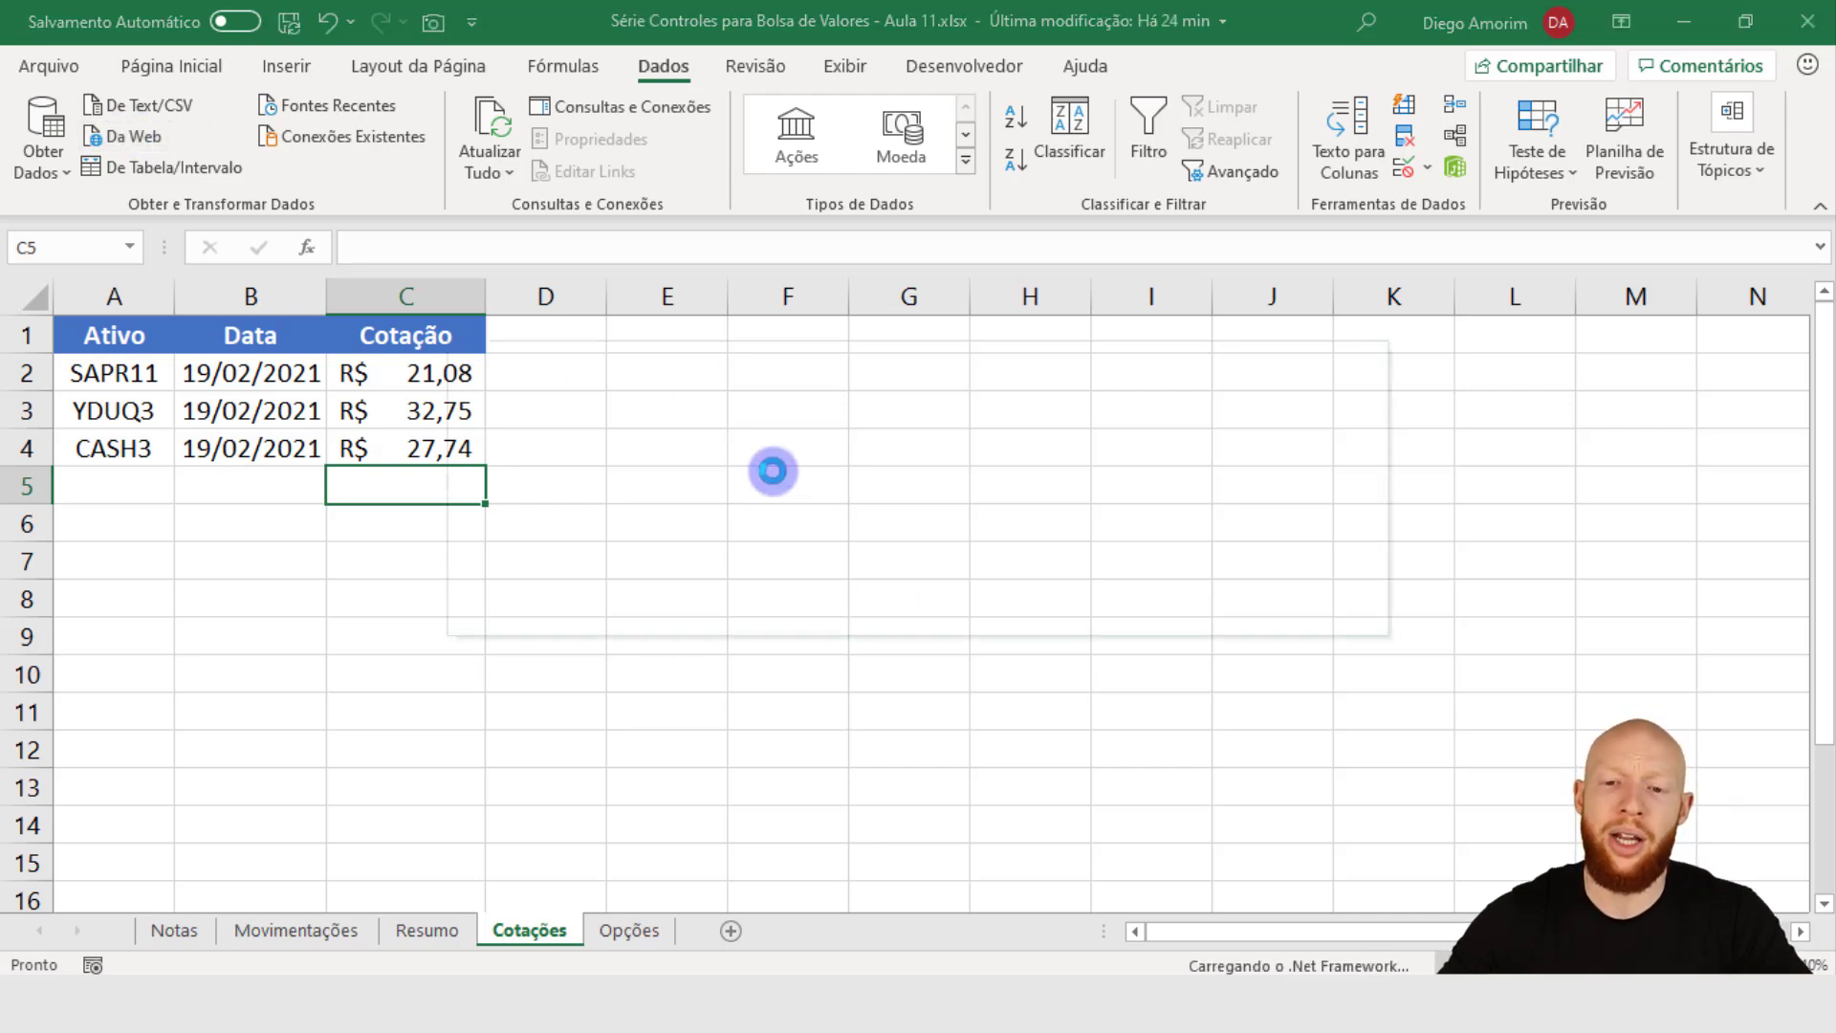
{"action": "left_click_drag", "start_coordinate": [698, 366], "coordinate": [746, 394]}
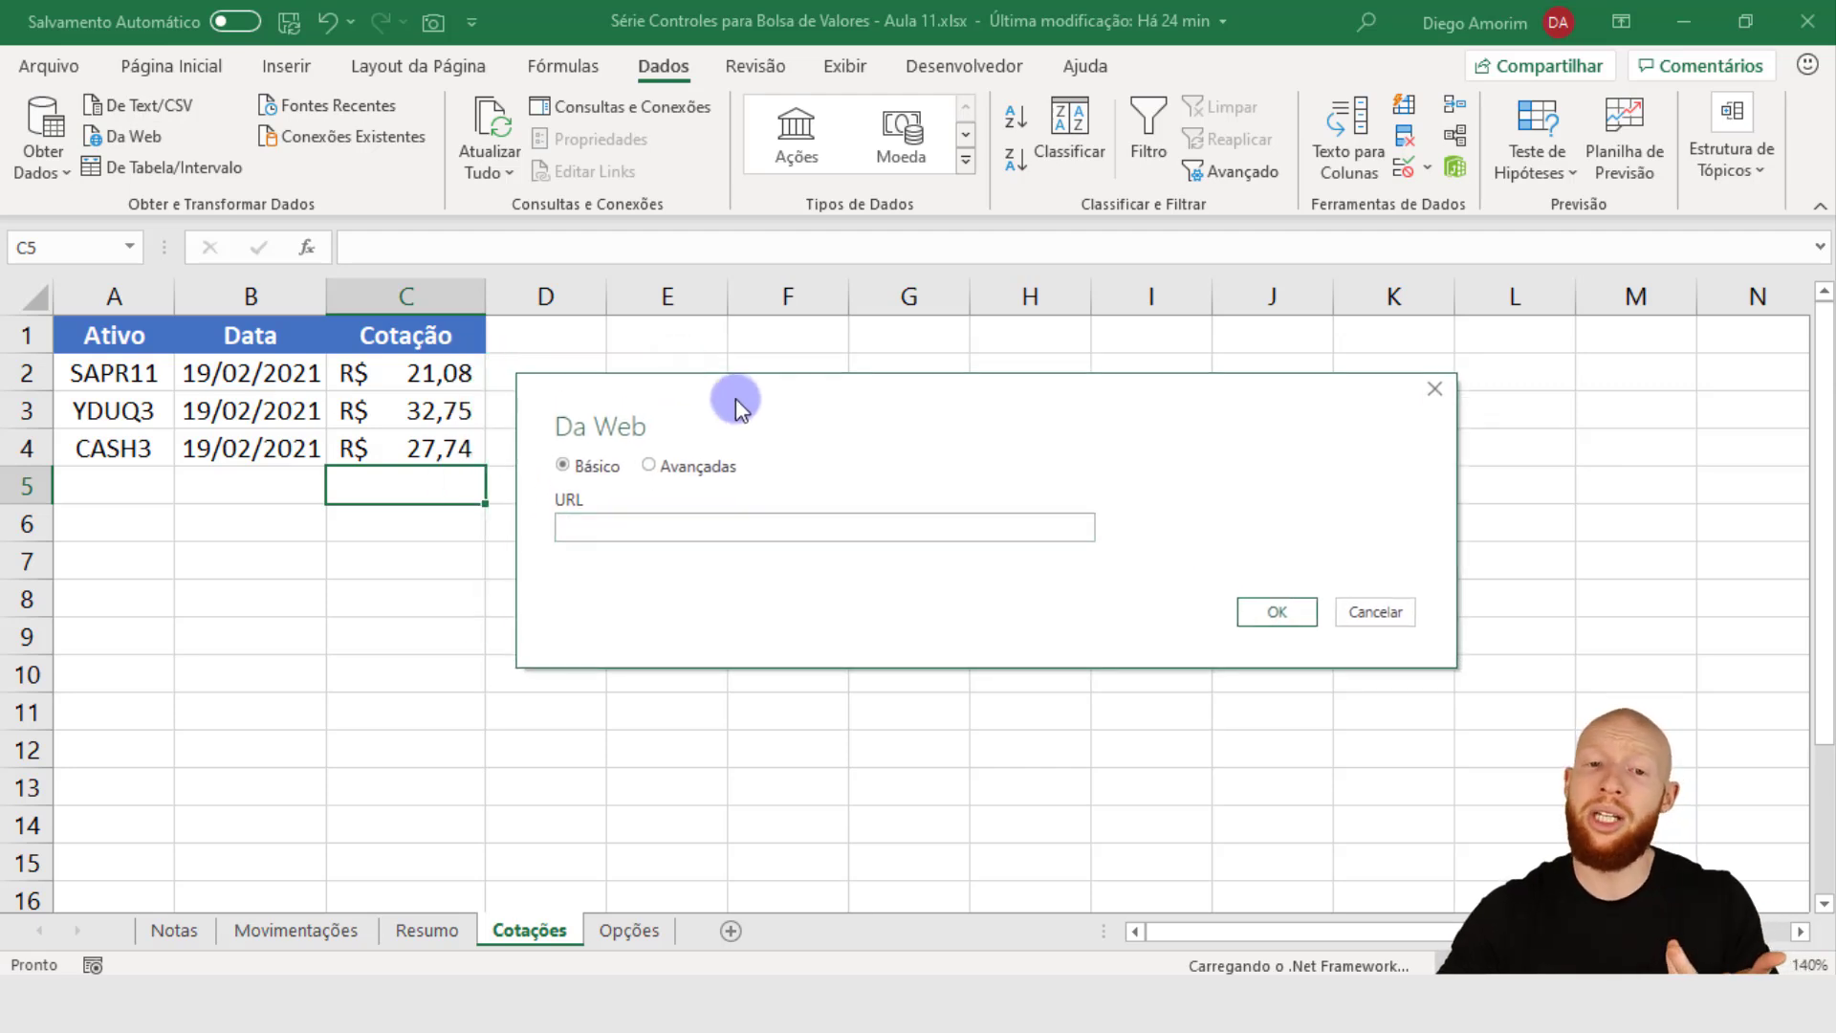
{"action": "left_click", "coordinate": [725, 526]}
{"action": "key", "text": "ctrl+v"}
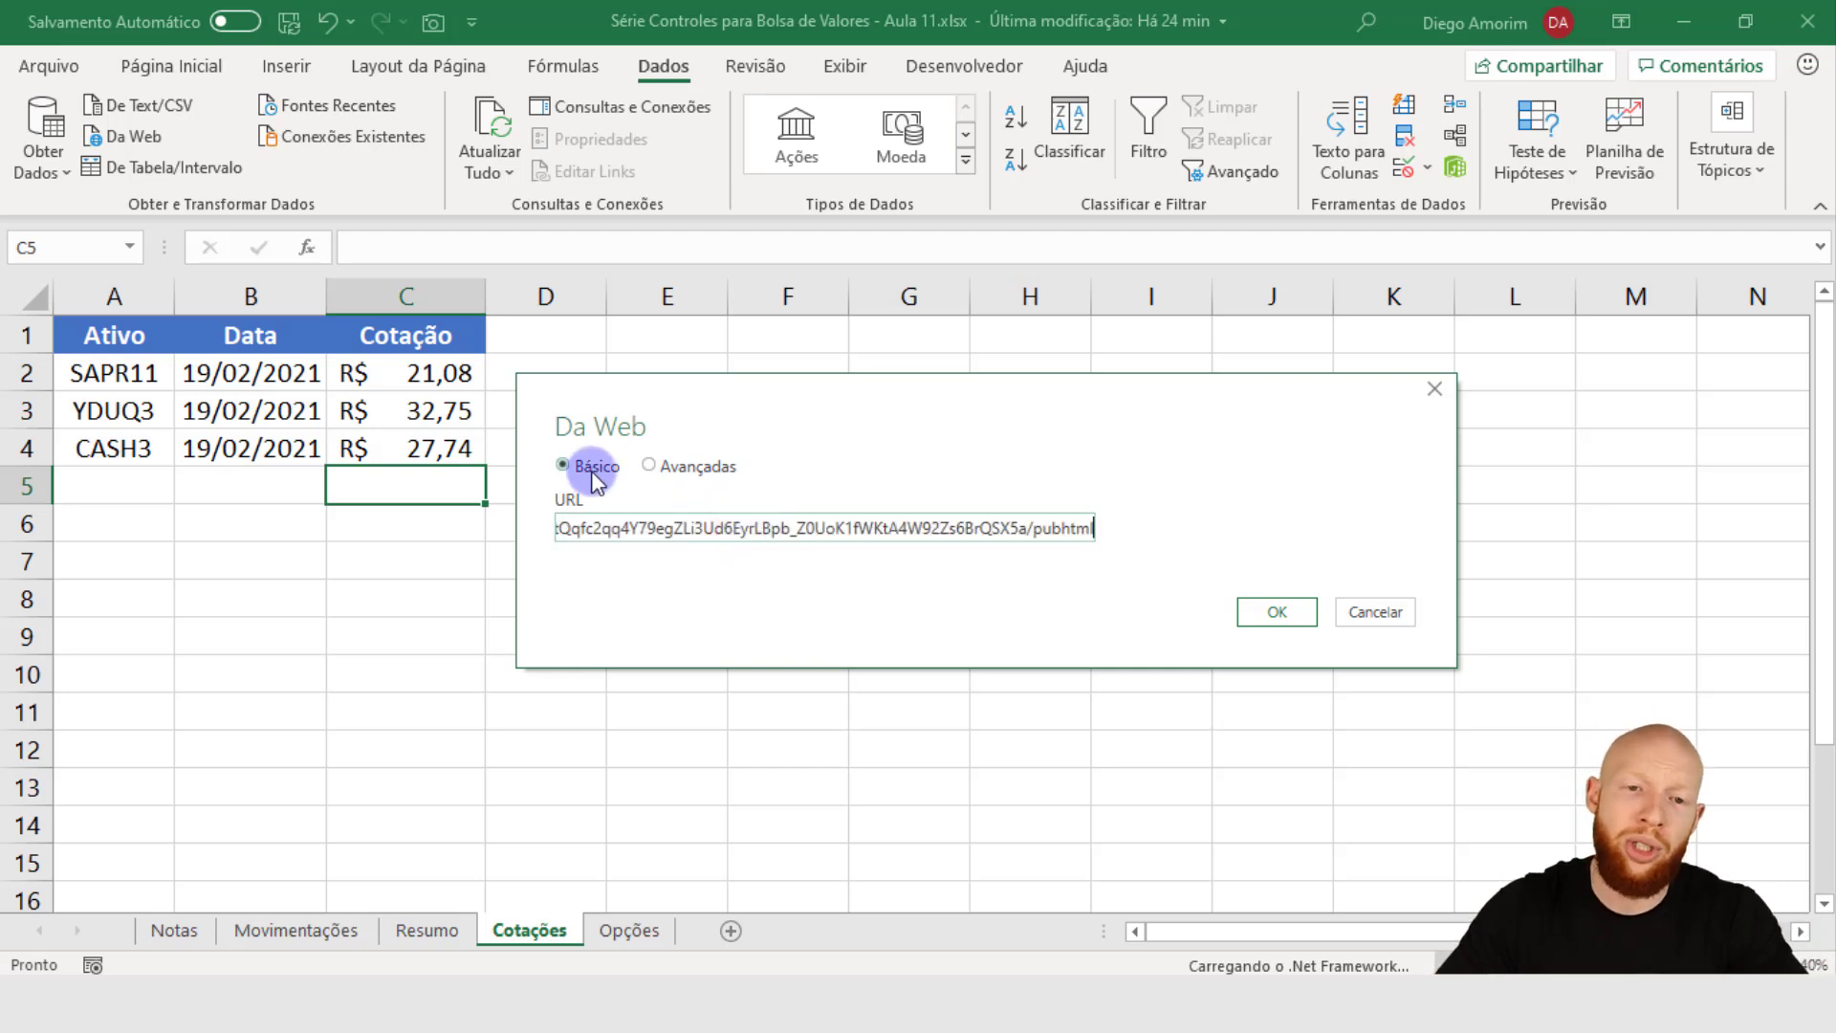
{"action": "left_click", "coordinate": [1276, 611]}
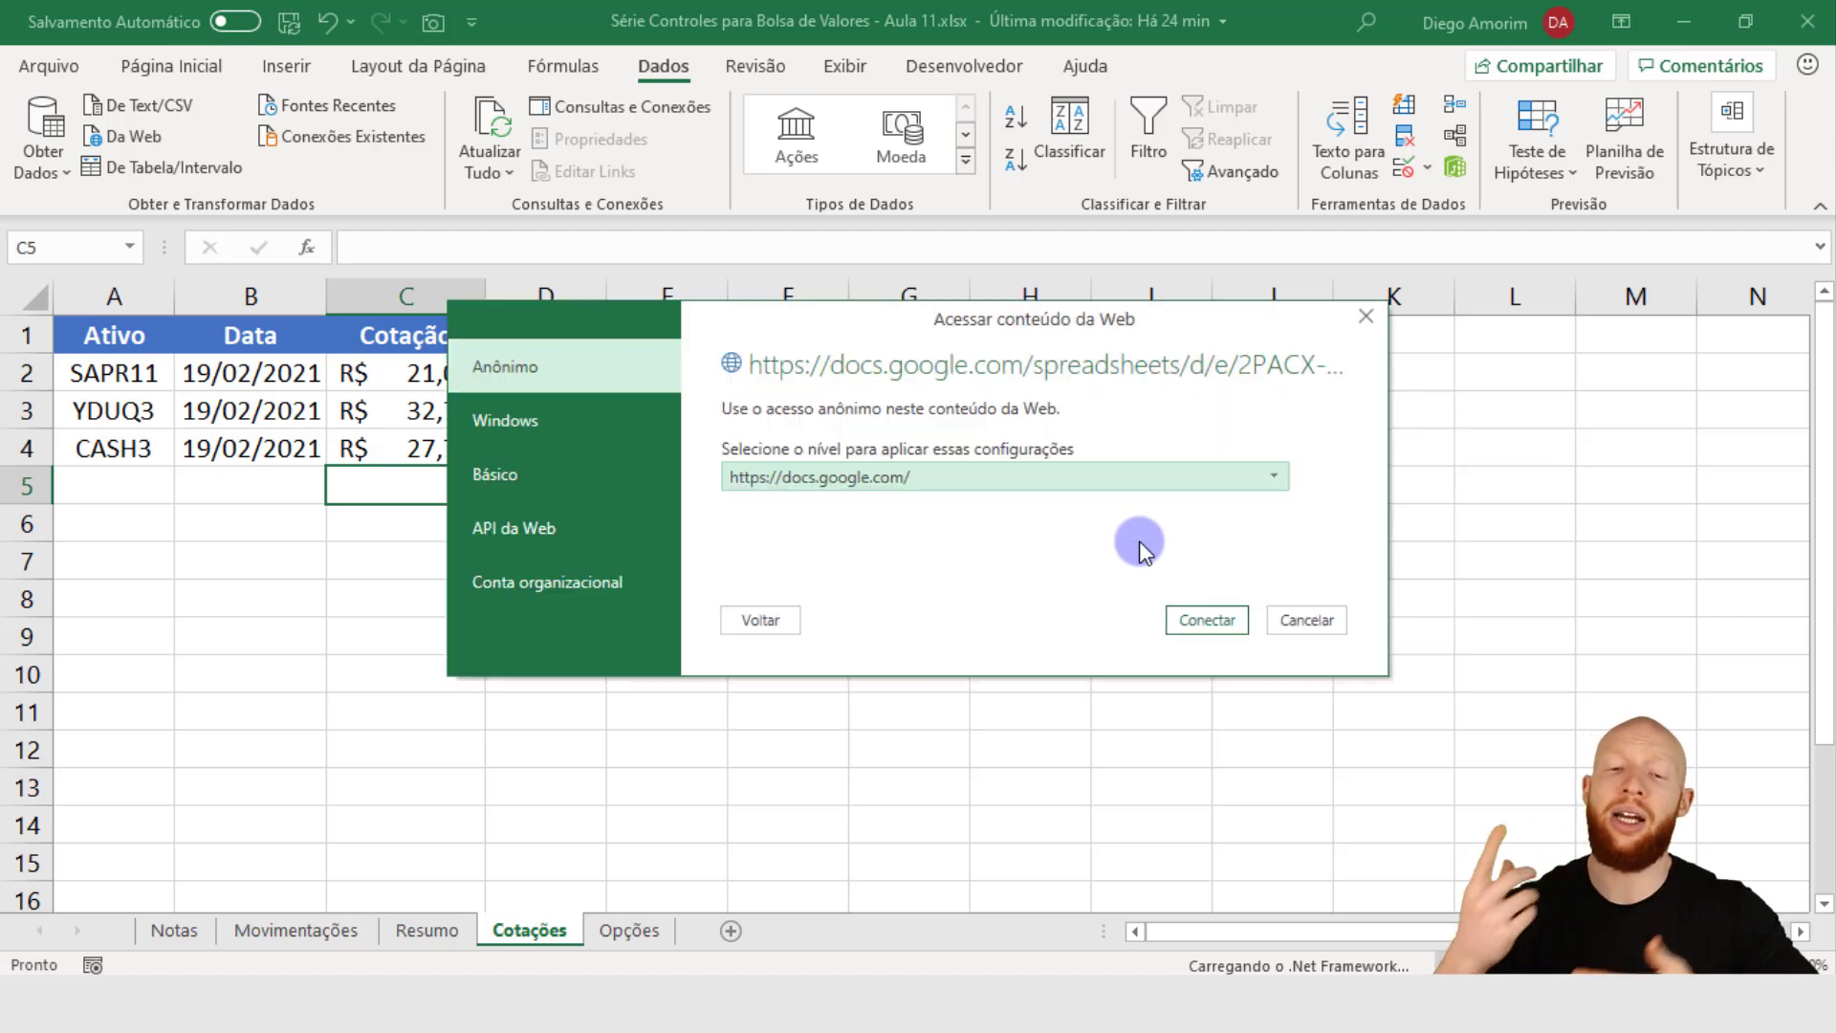
Step: Connect anonymously to the web content, applying the access settings to the full published sheet URL
{"action": "left_click", "coordinate": [973, 486]}
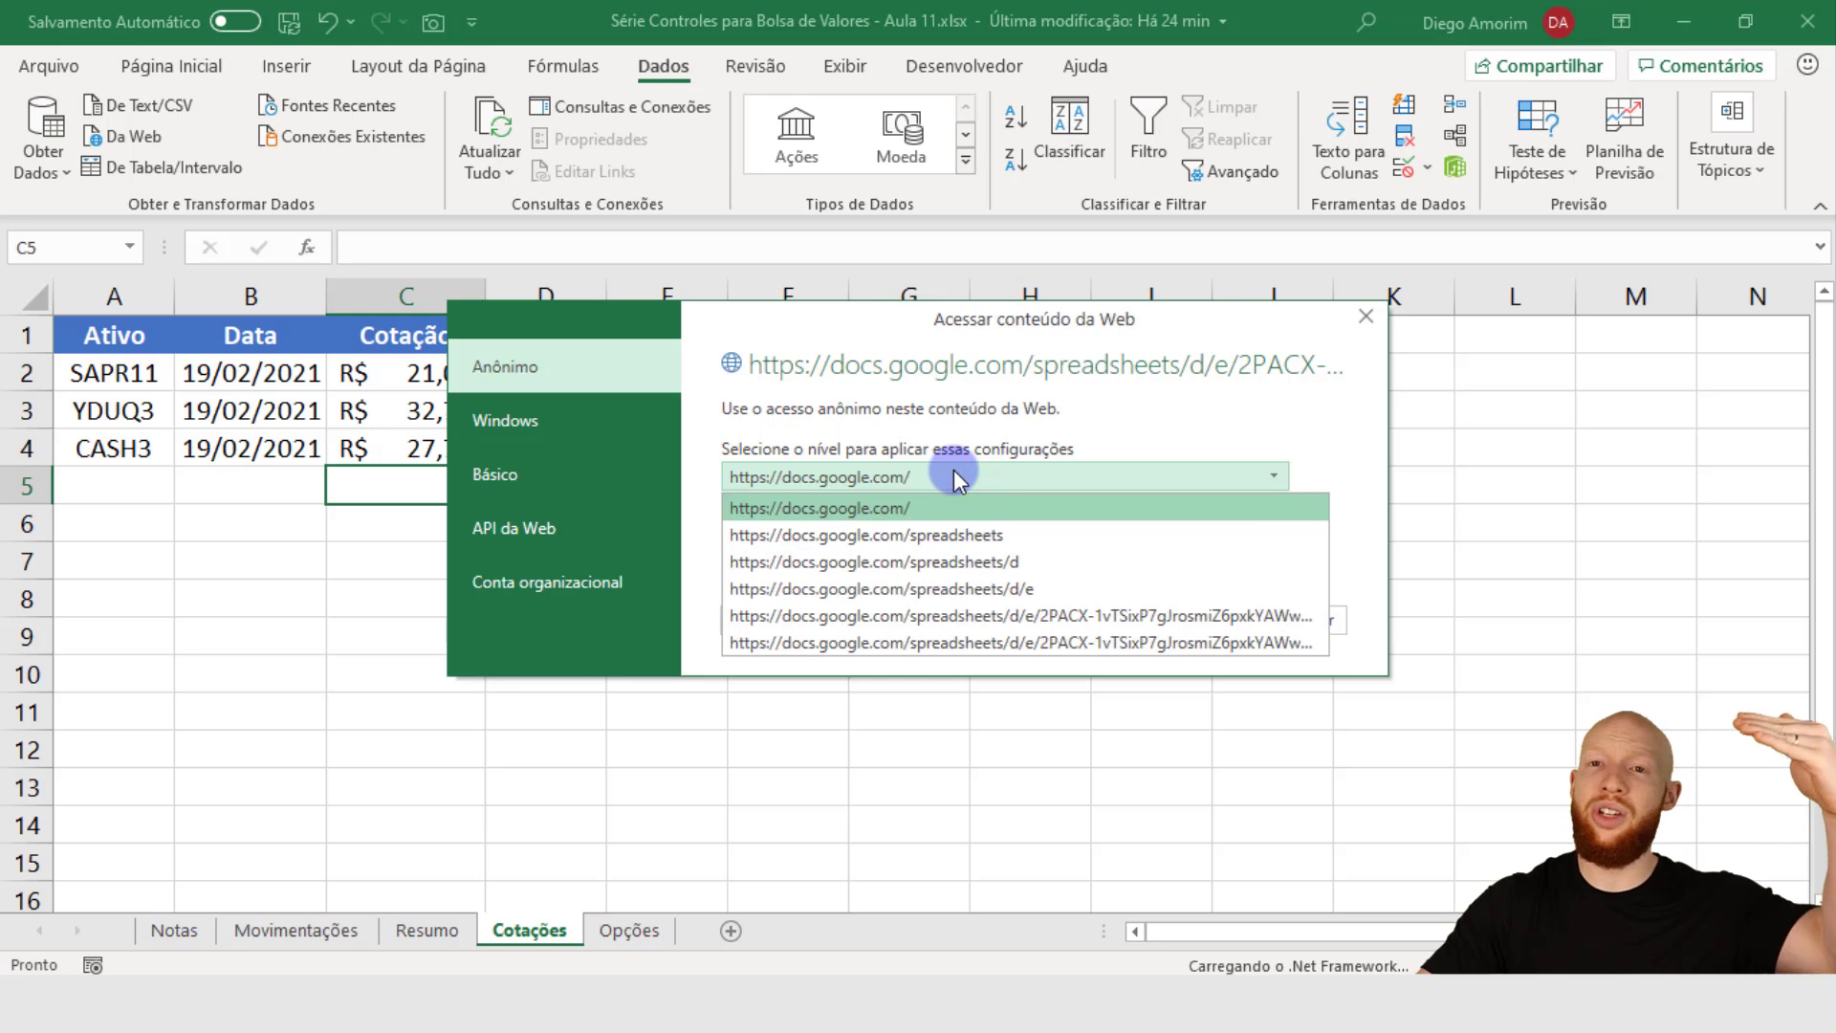
{"action": "left_click", "coordinate": [1033, 643]}
{"action": "left_click", "coordinate": [1207, 630]}
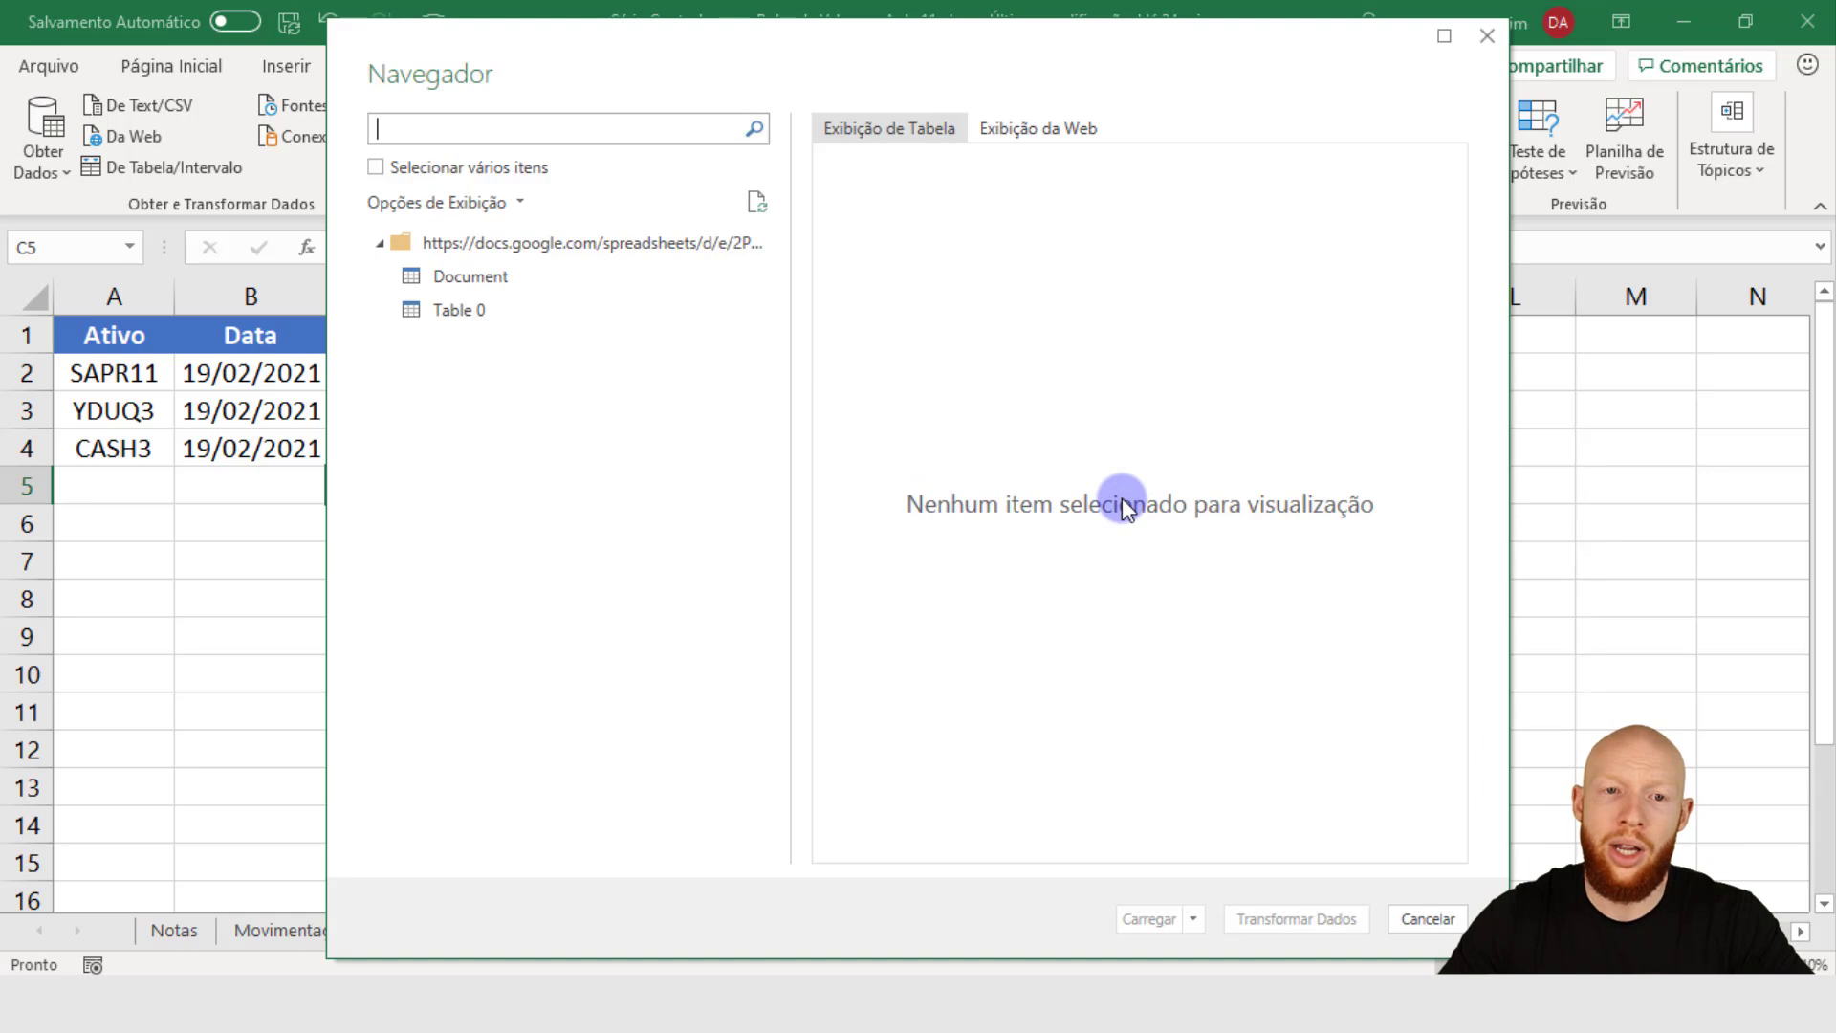
Step: Preview the Document and Table 0 items, and open Table 0 for transformation in the Power Query Editor
{"action": "left_click", "coordinate": [515, 272]}
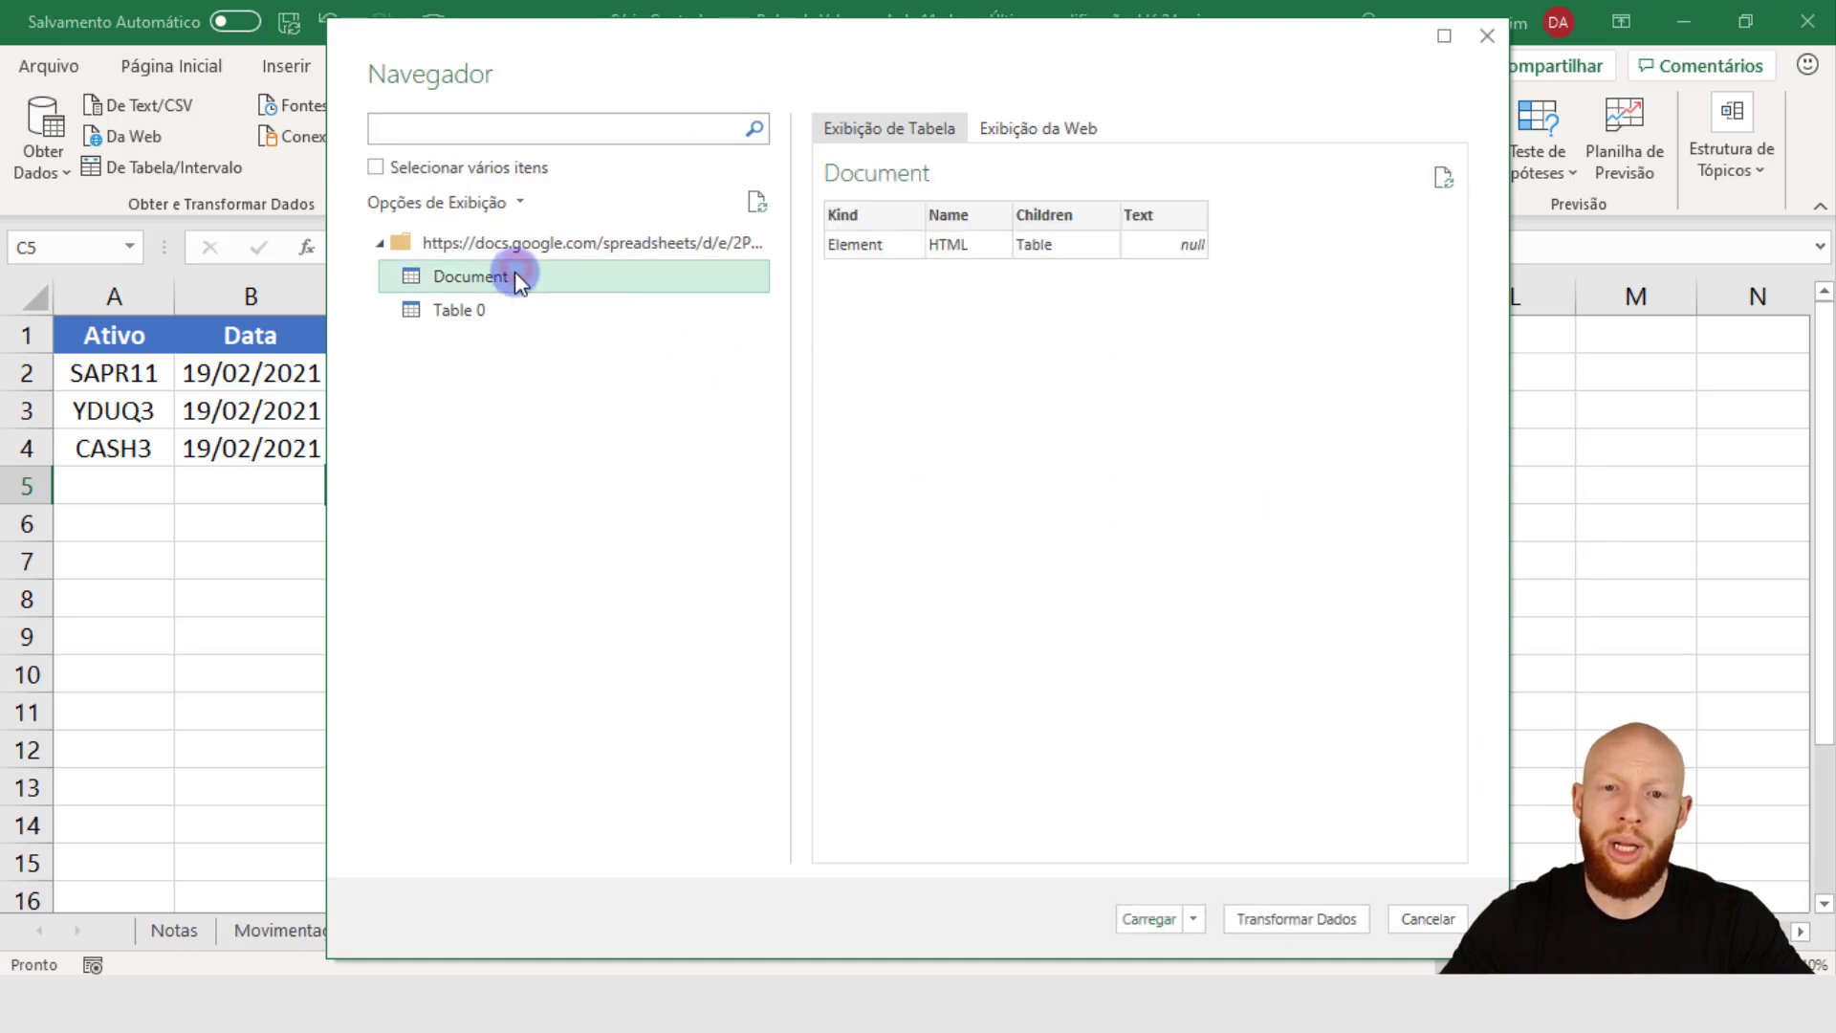
{"action": "left_click", "coordinate": [481, 314]}
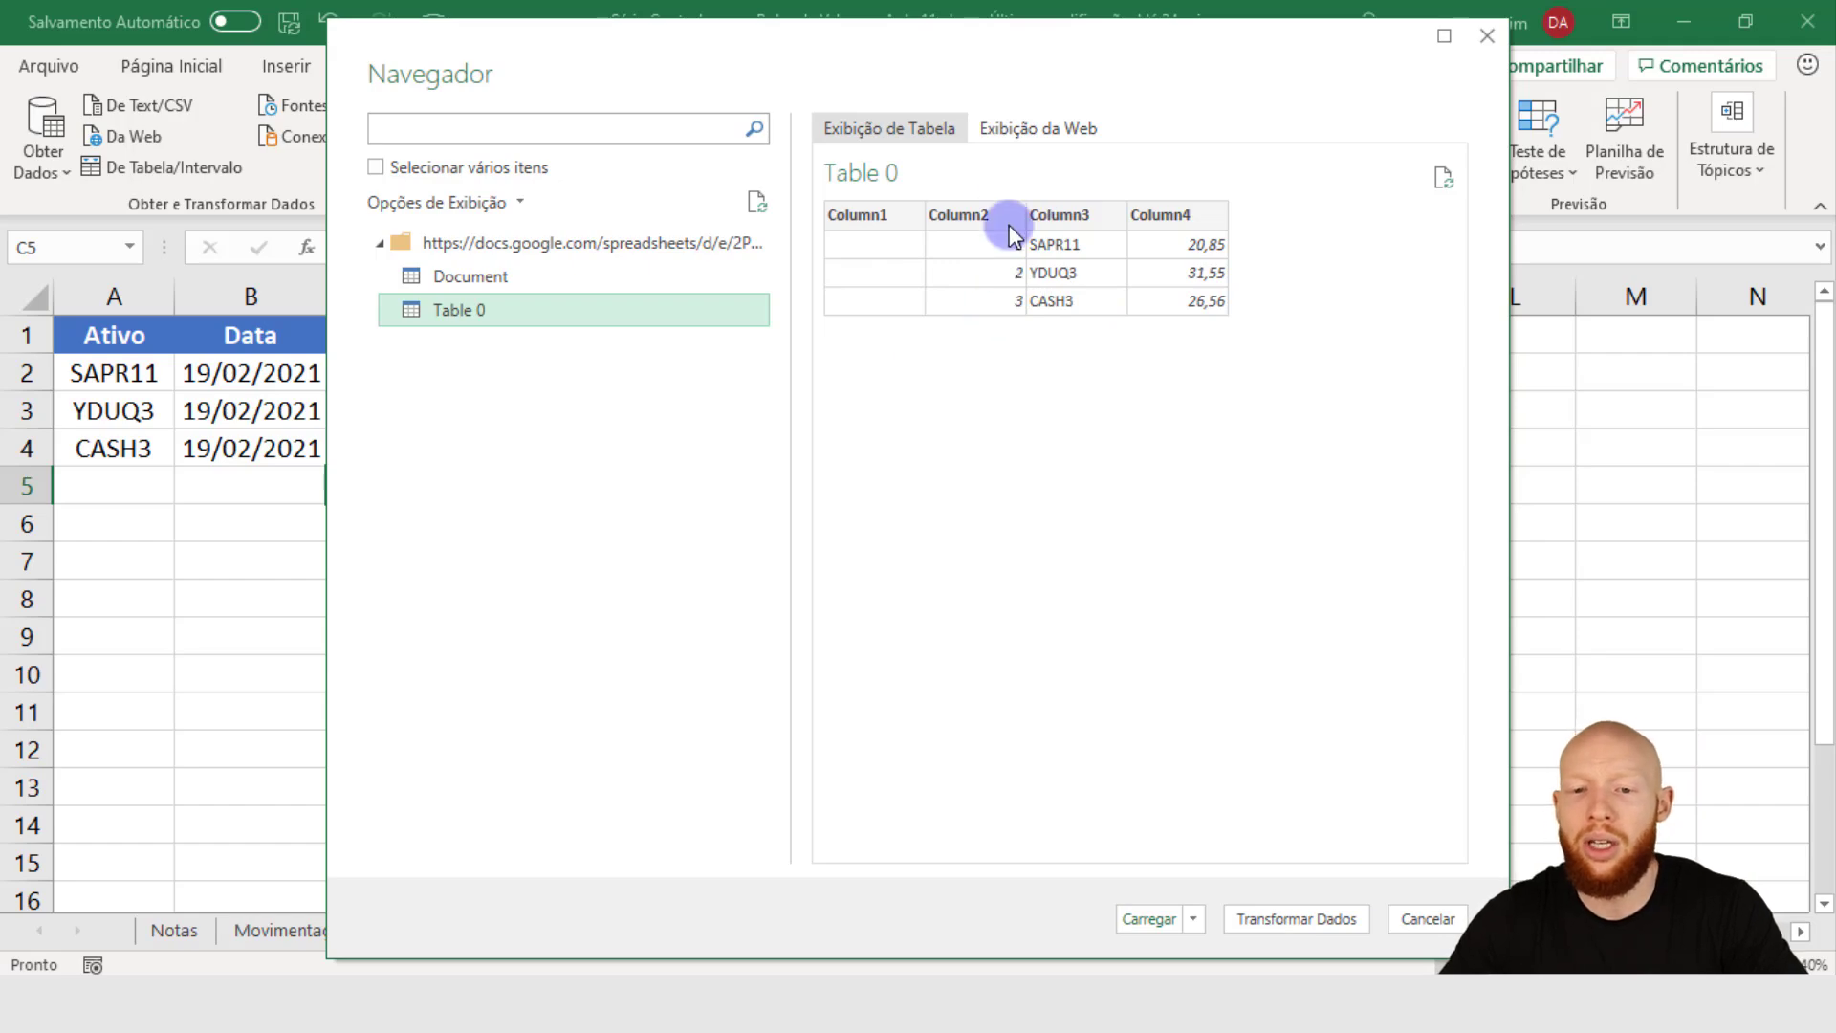
{"action": "left_click", "coordinate": [1328, 904]}
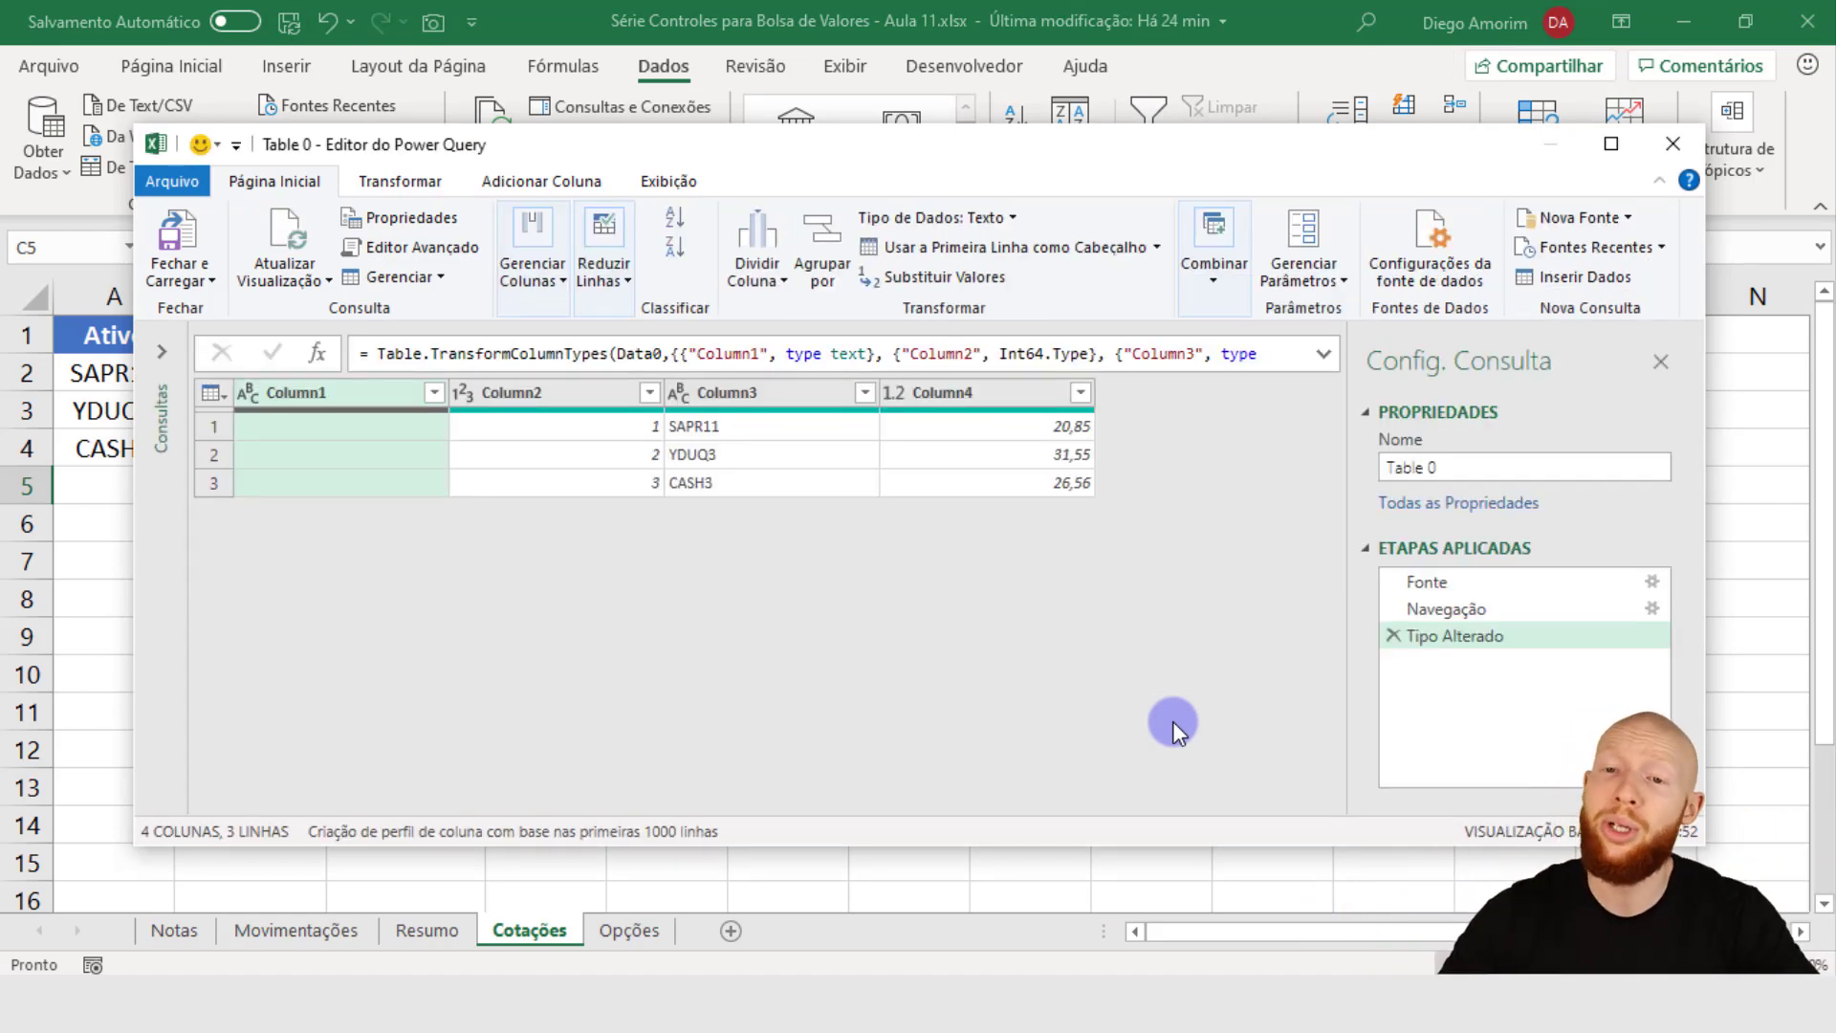
Step: Maximize the Power Query Editor and remove Column1 and Column2 from the Table 0 query
{"action": "left_click", "coordinate": [1610, 153]}
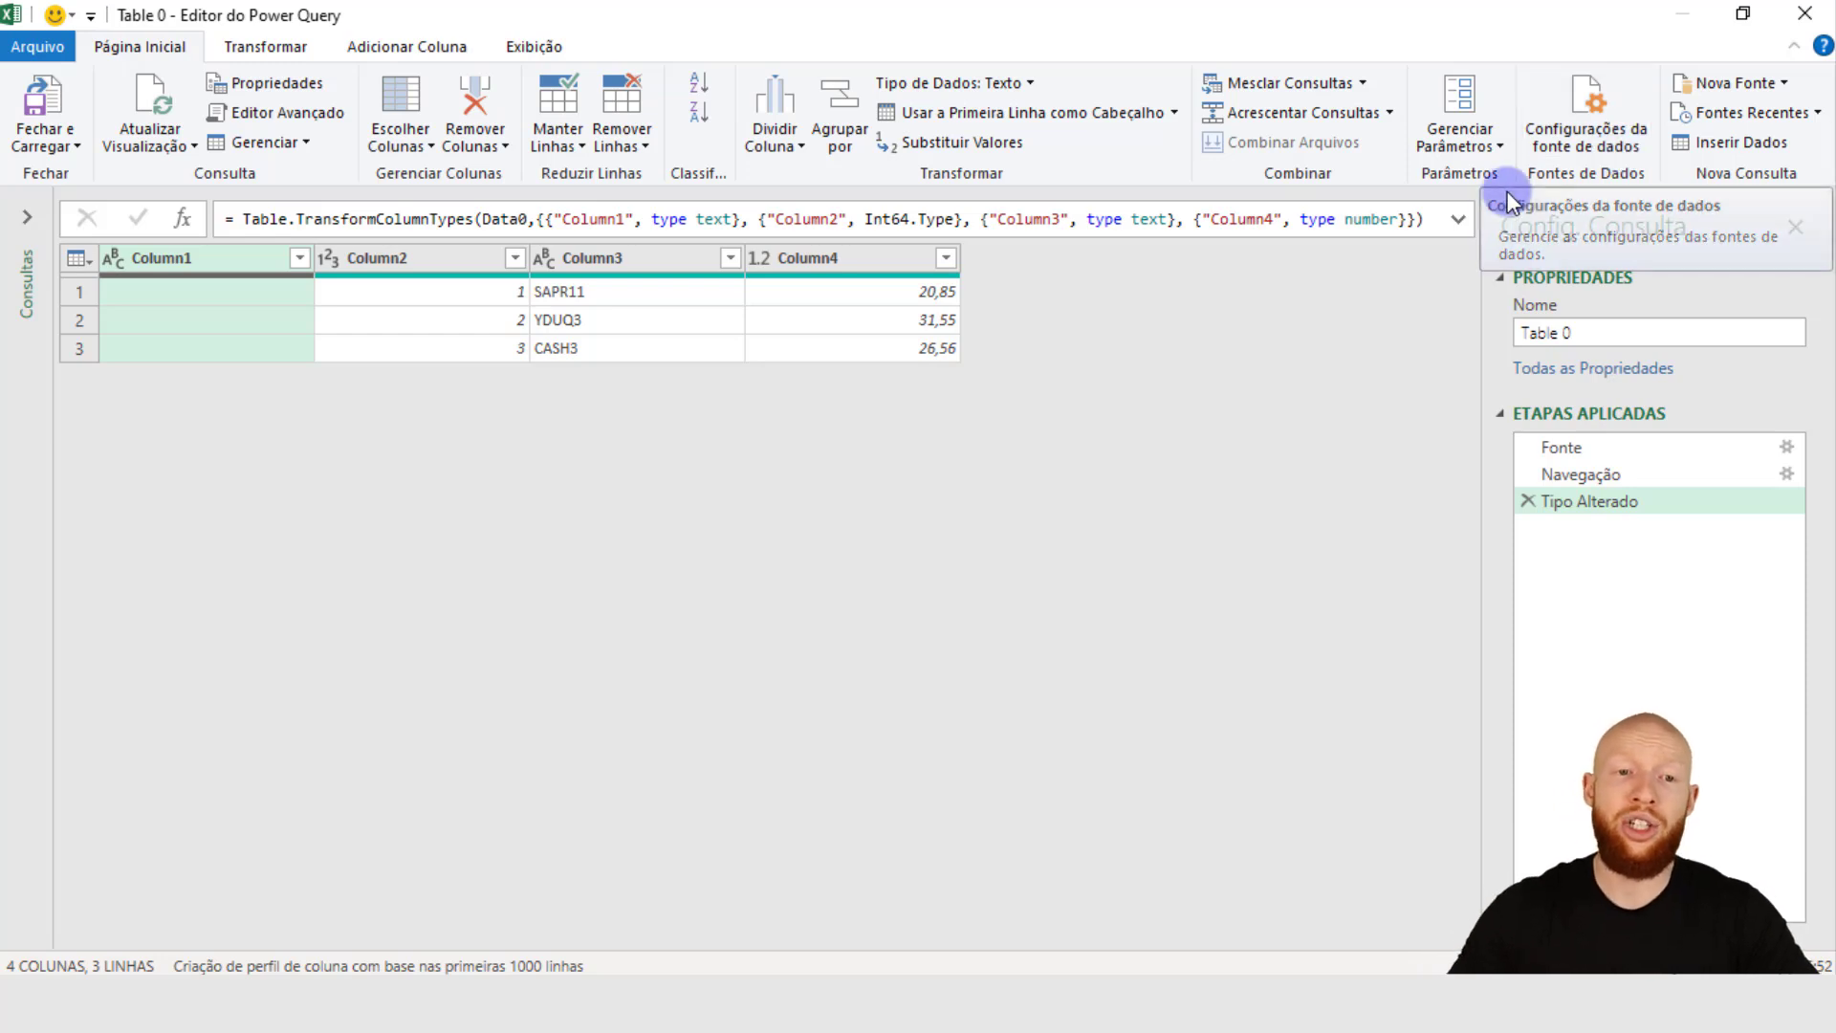
{"action": "mouse_move", "coordinate": [238, 262]}
{"action": "left_mouse_down"}
{"action": "mouse_move", "coordinate": [316, 258]}
{"action": "mouse_move", "coordinate": [239, 256]}
{"action": "left_mouse_up"}
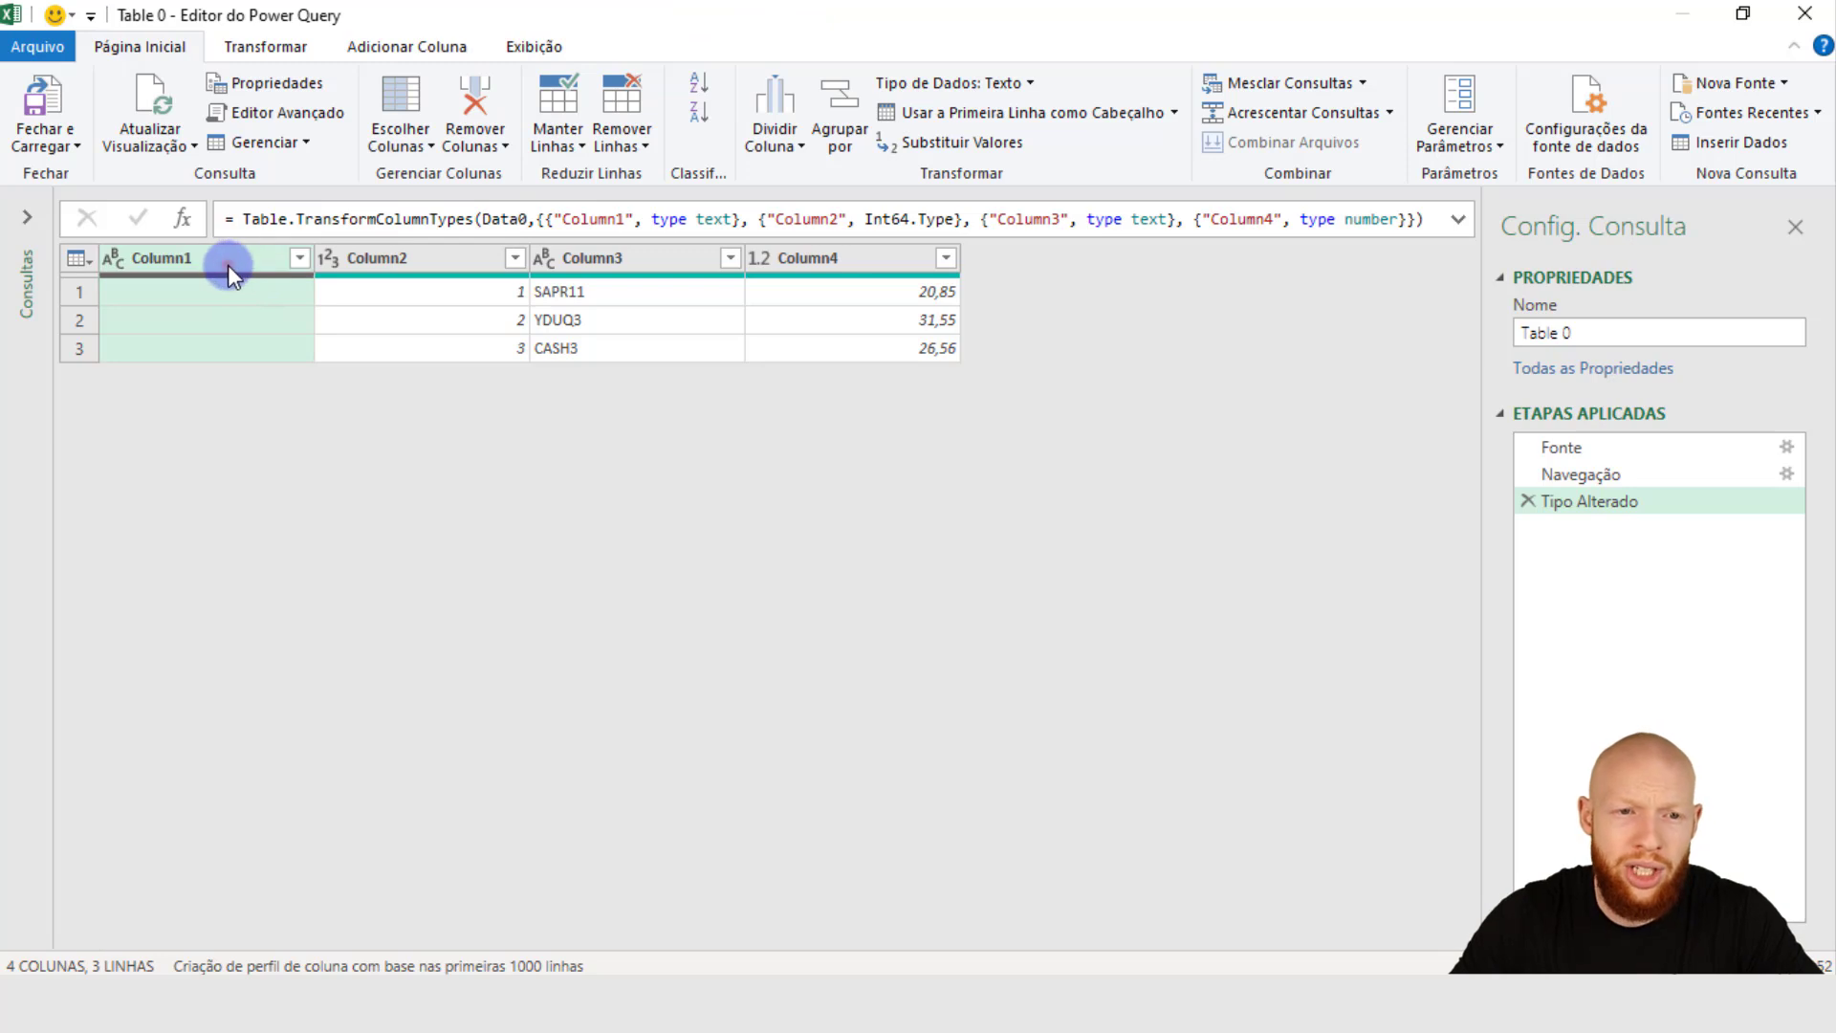
{"action": "left_click", "coordinate": [364, 254], "text": "ctrl"}
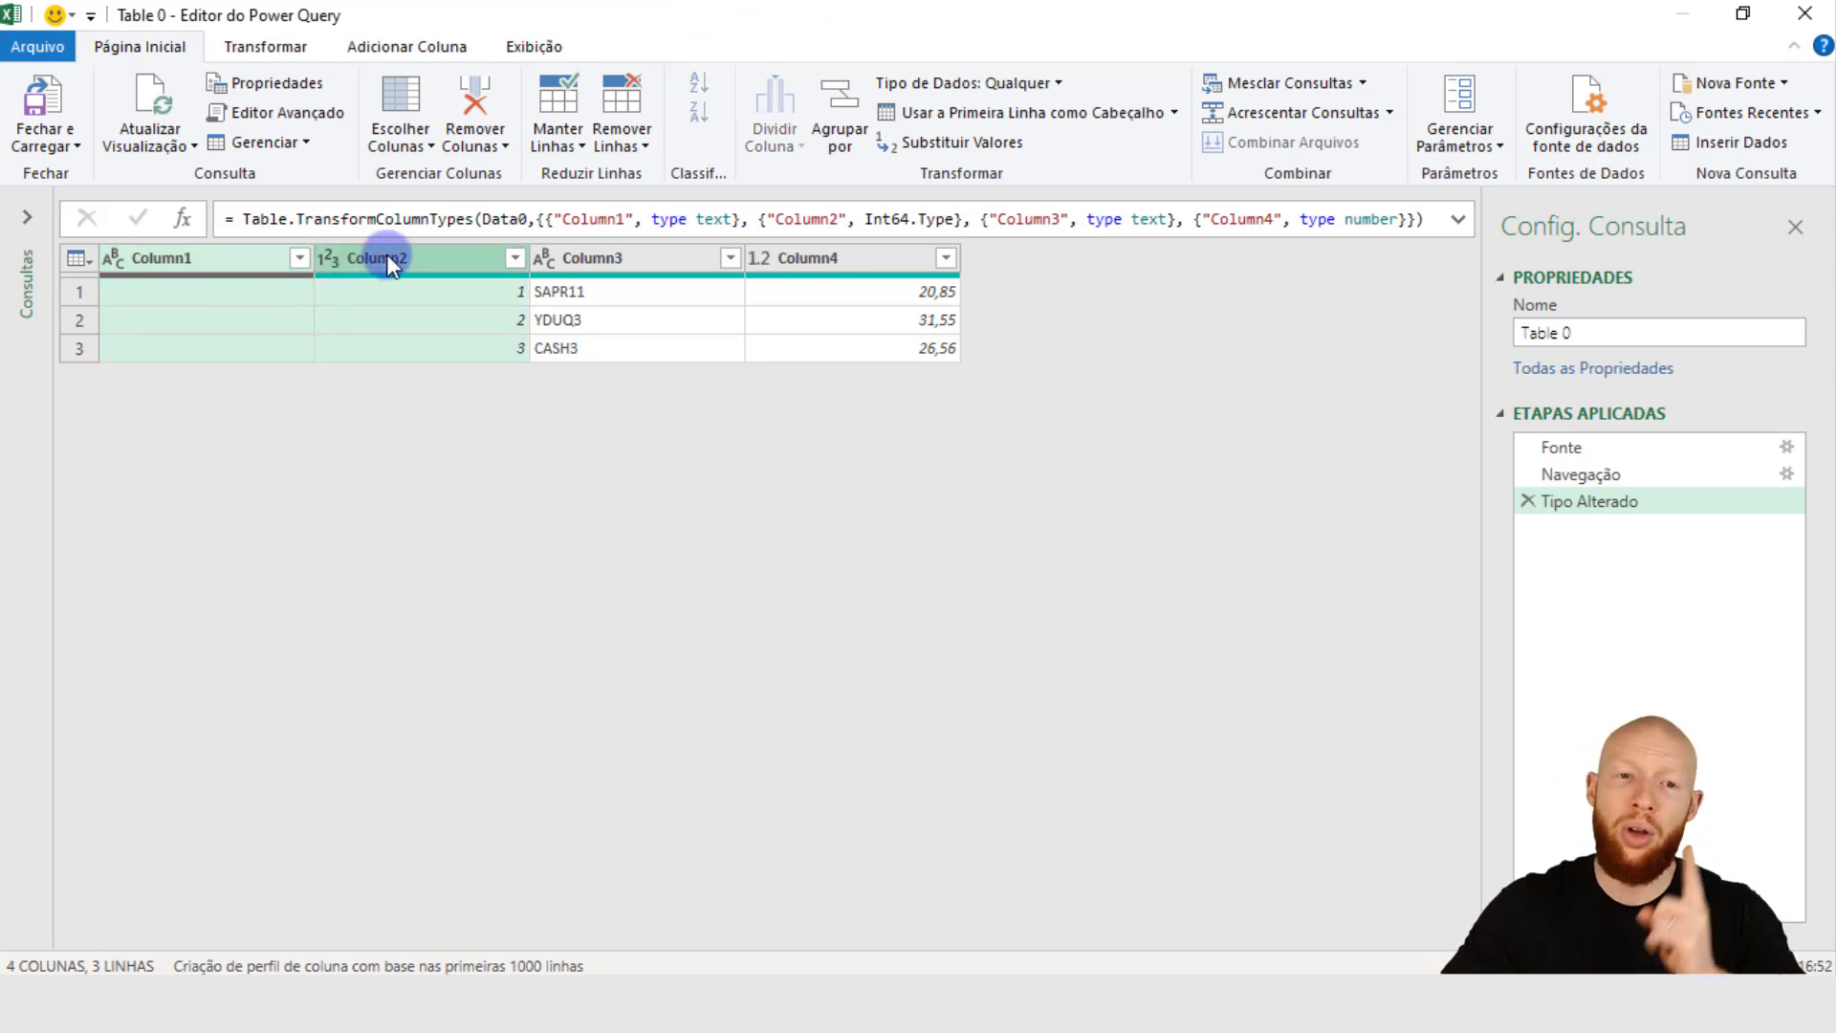
{"action": "right_click", "coordinate": [386, 255]}
{"action": "left_click", "coordinate": [564, 312]}
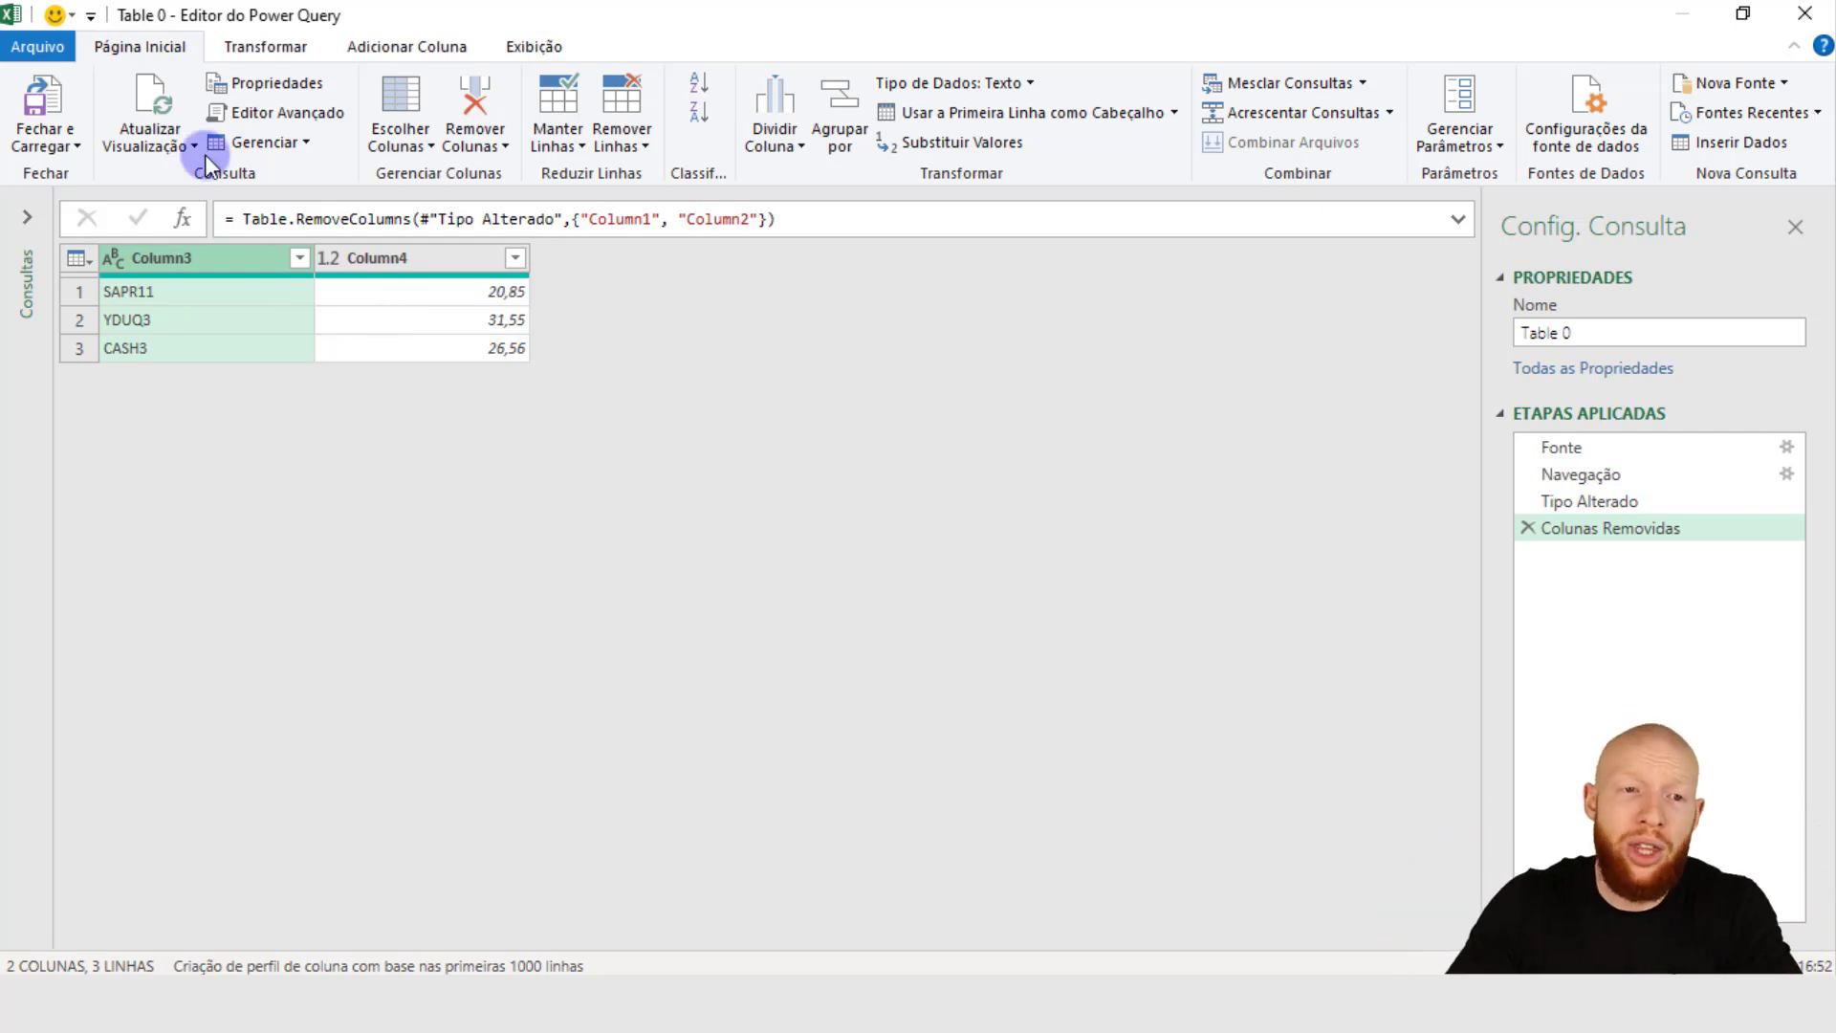
Step: Close and load the query into a new worksheet, dismiss the queries pane, and compare the table with the Cotações sheet
{"action": "left_click", "coordinate": [43, 95]}
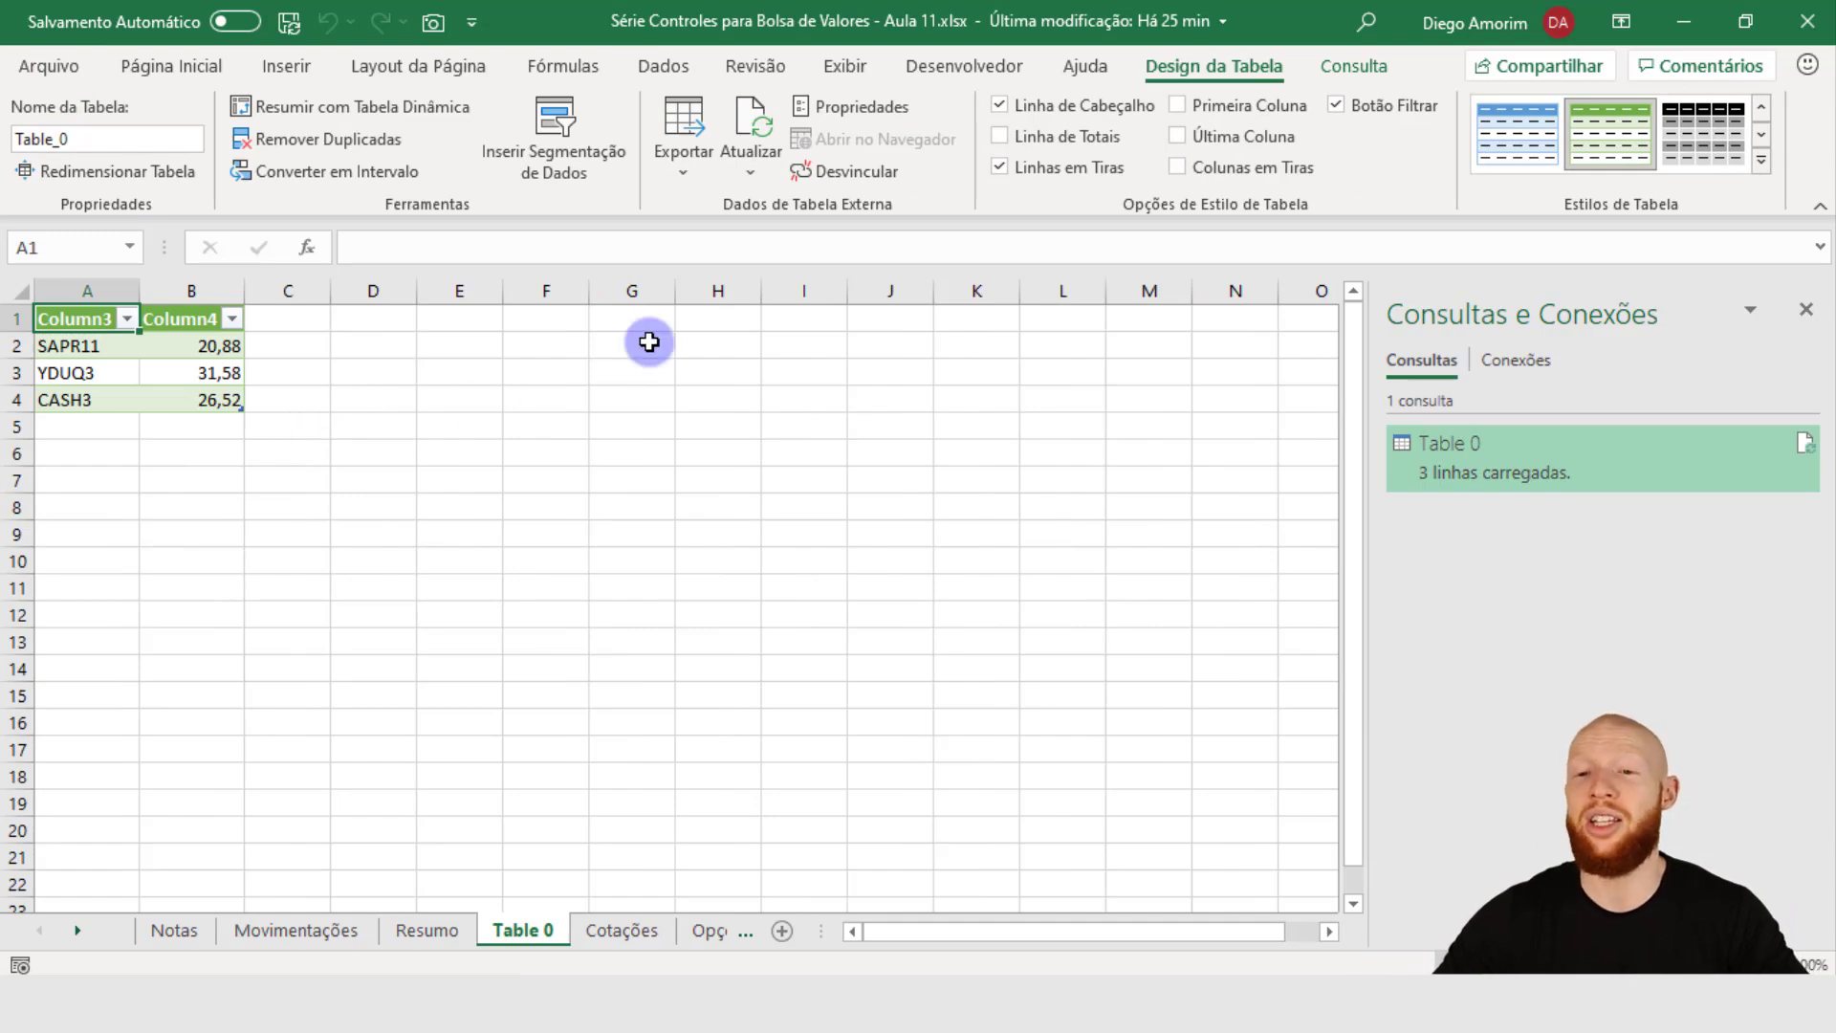
{"action": "left_click", "coordinate": [1806, 309]}
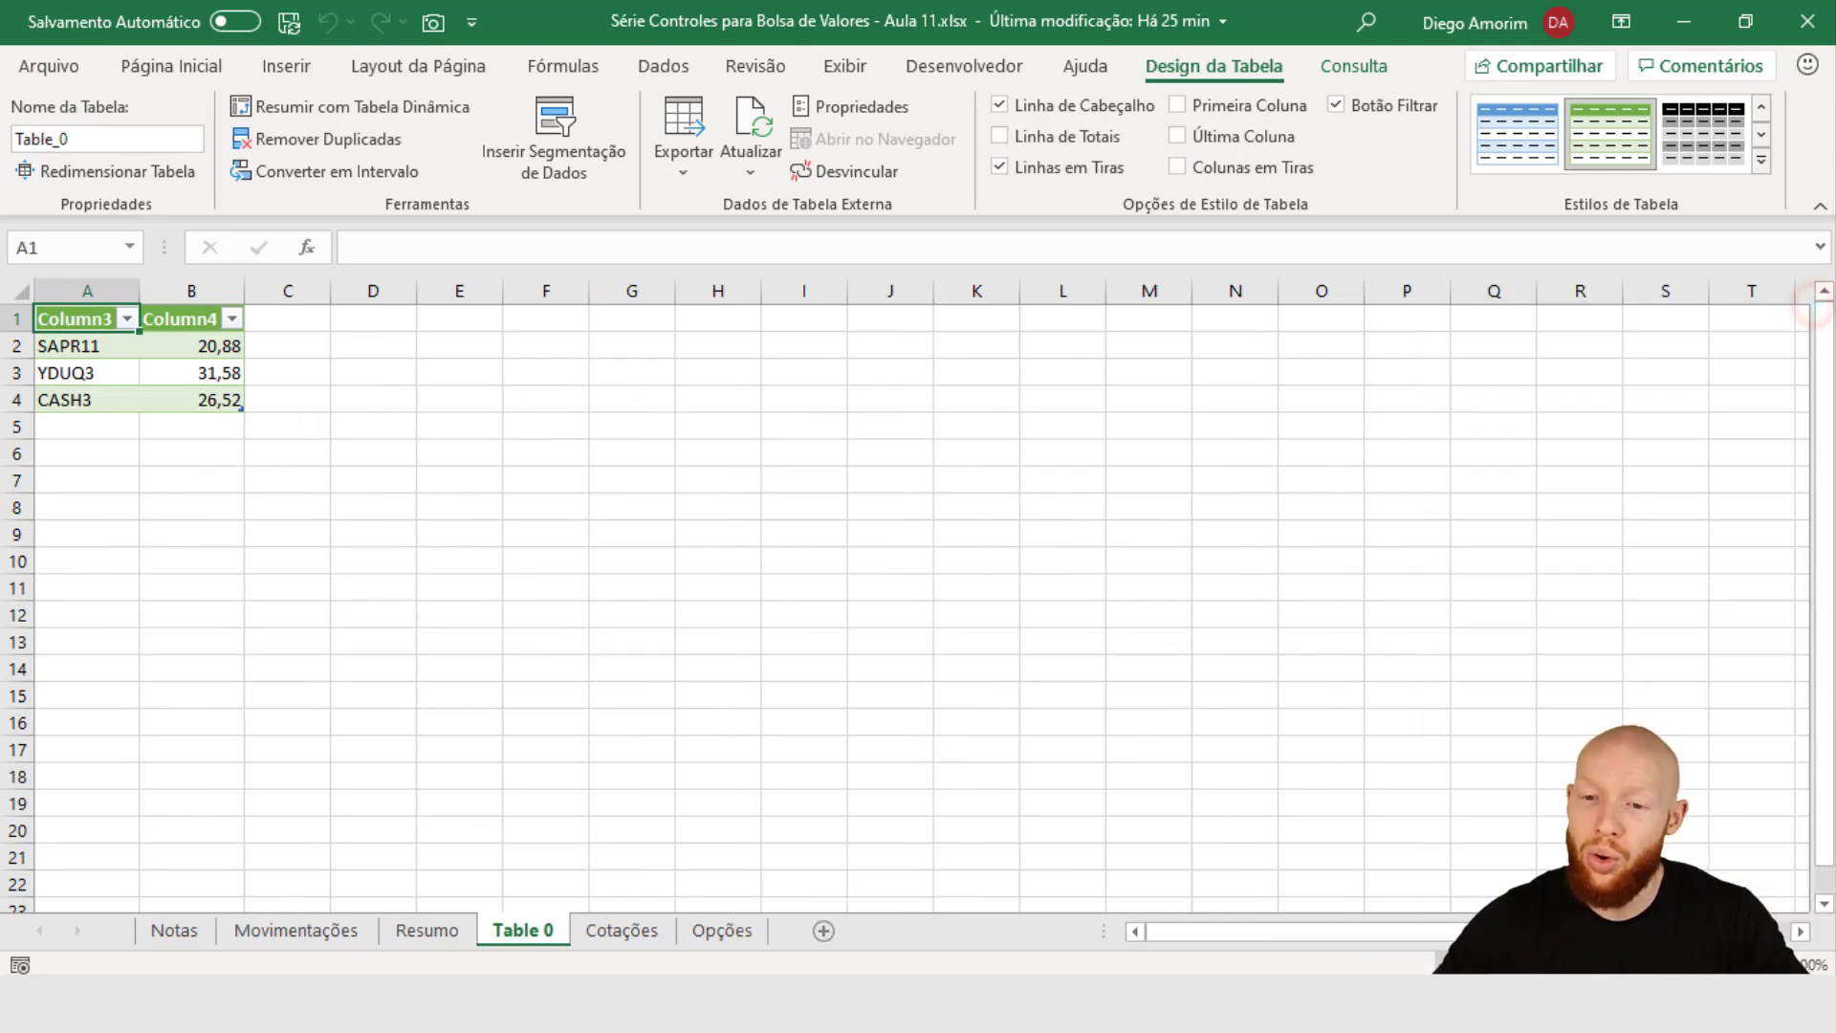
{"action": "scroll", "coordinate": [1707, 416], "scroll_direction": "up", "scroll_amount": 2}
{"action": "scroll", "coordinate": [1707, 415], "scroll_direction": "up", "scroll_amount": 2}
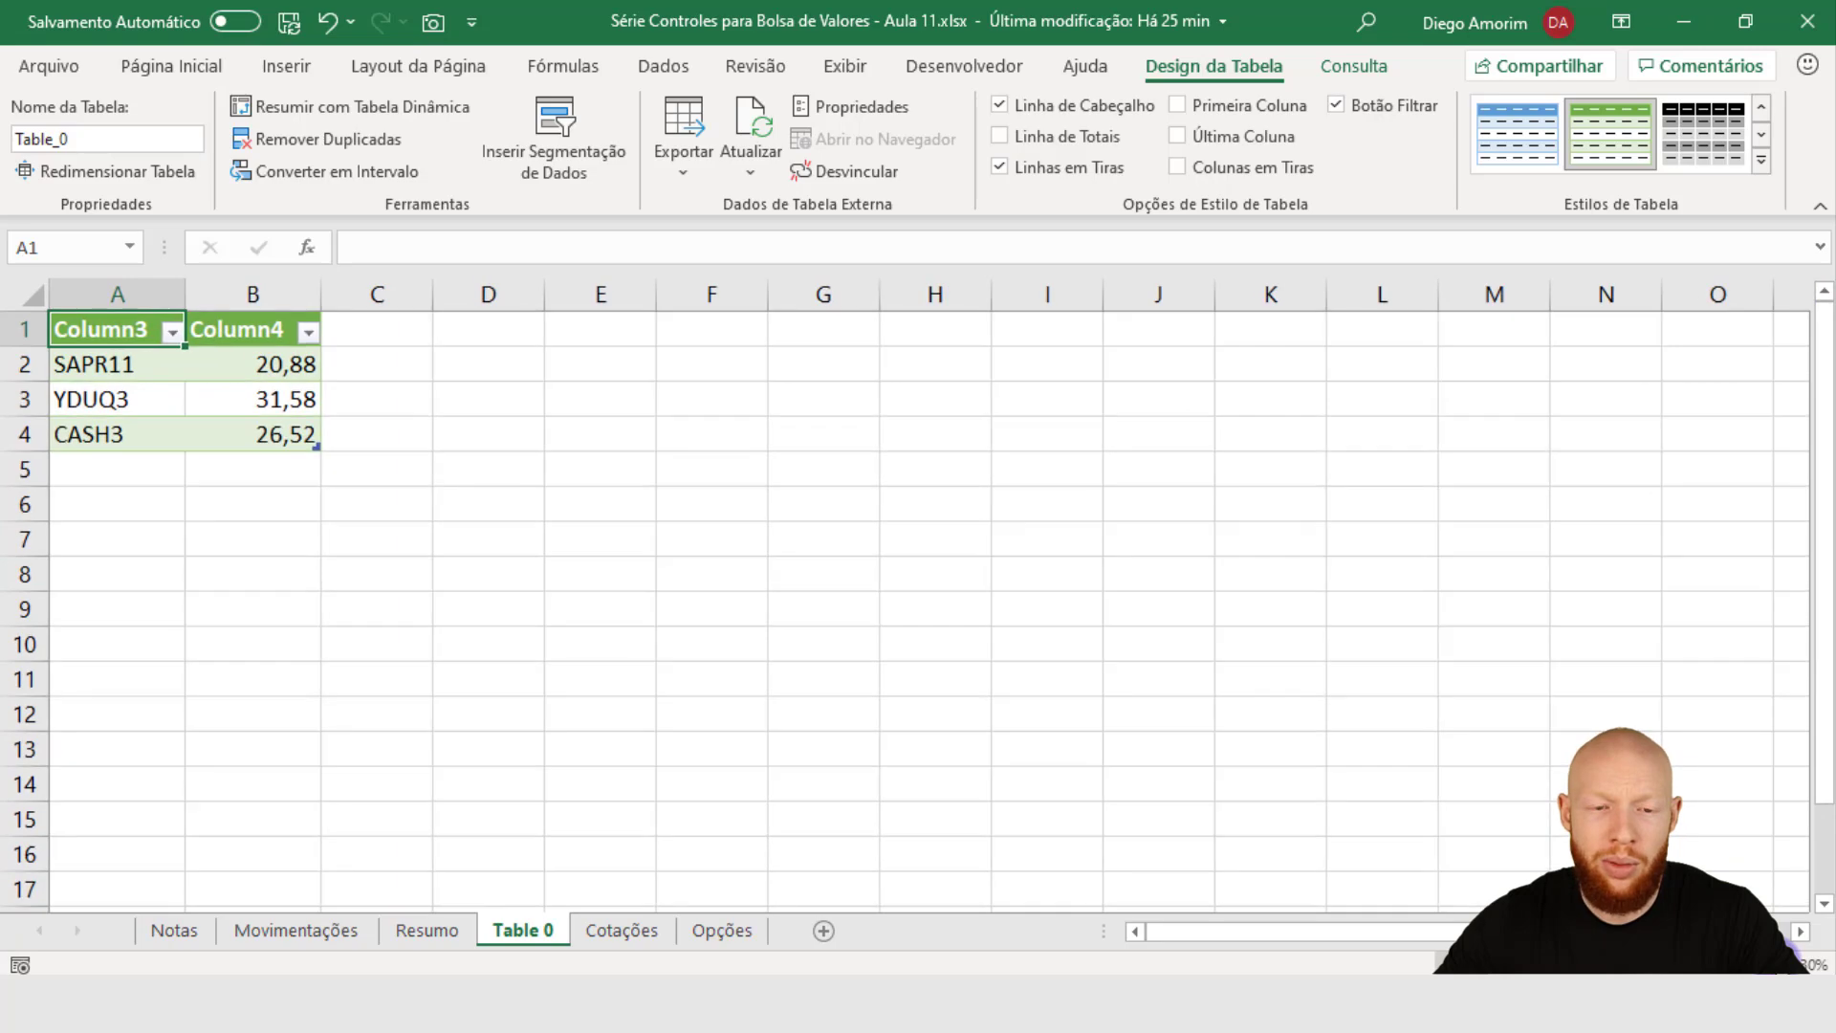
{"action": "left_click", "coordinate": [598, 929]}
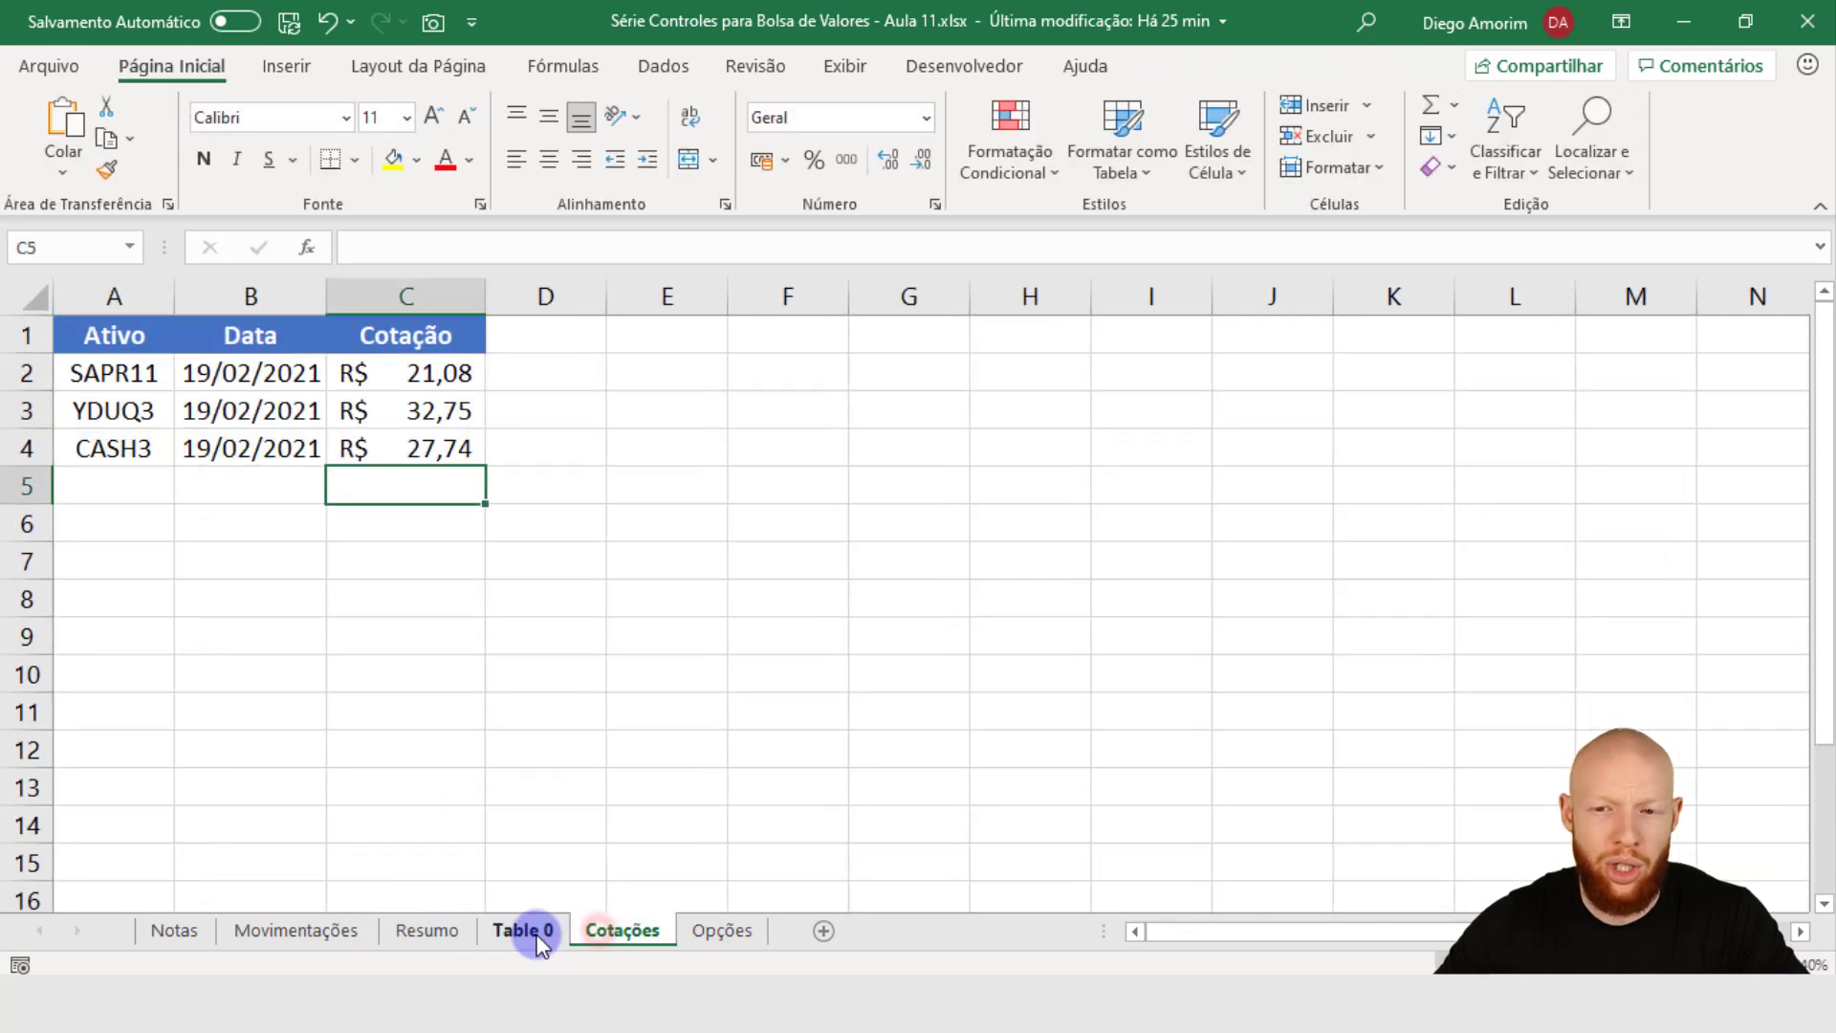
{"action": "left_click", "coordinate": [527, 932]}
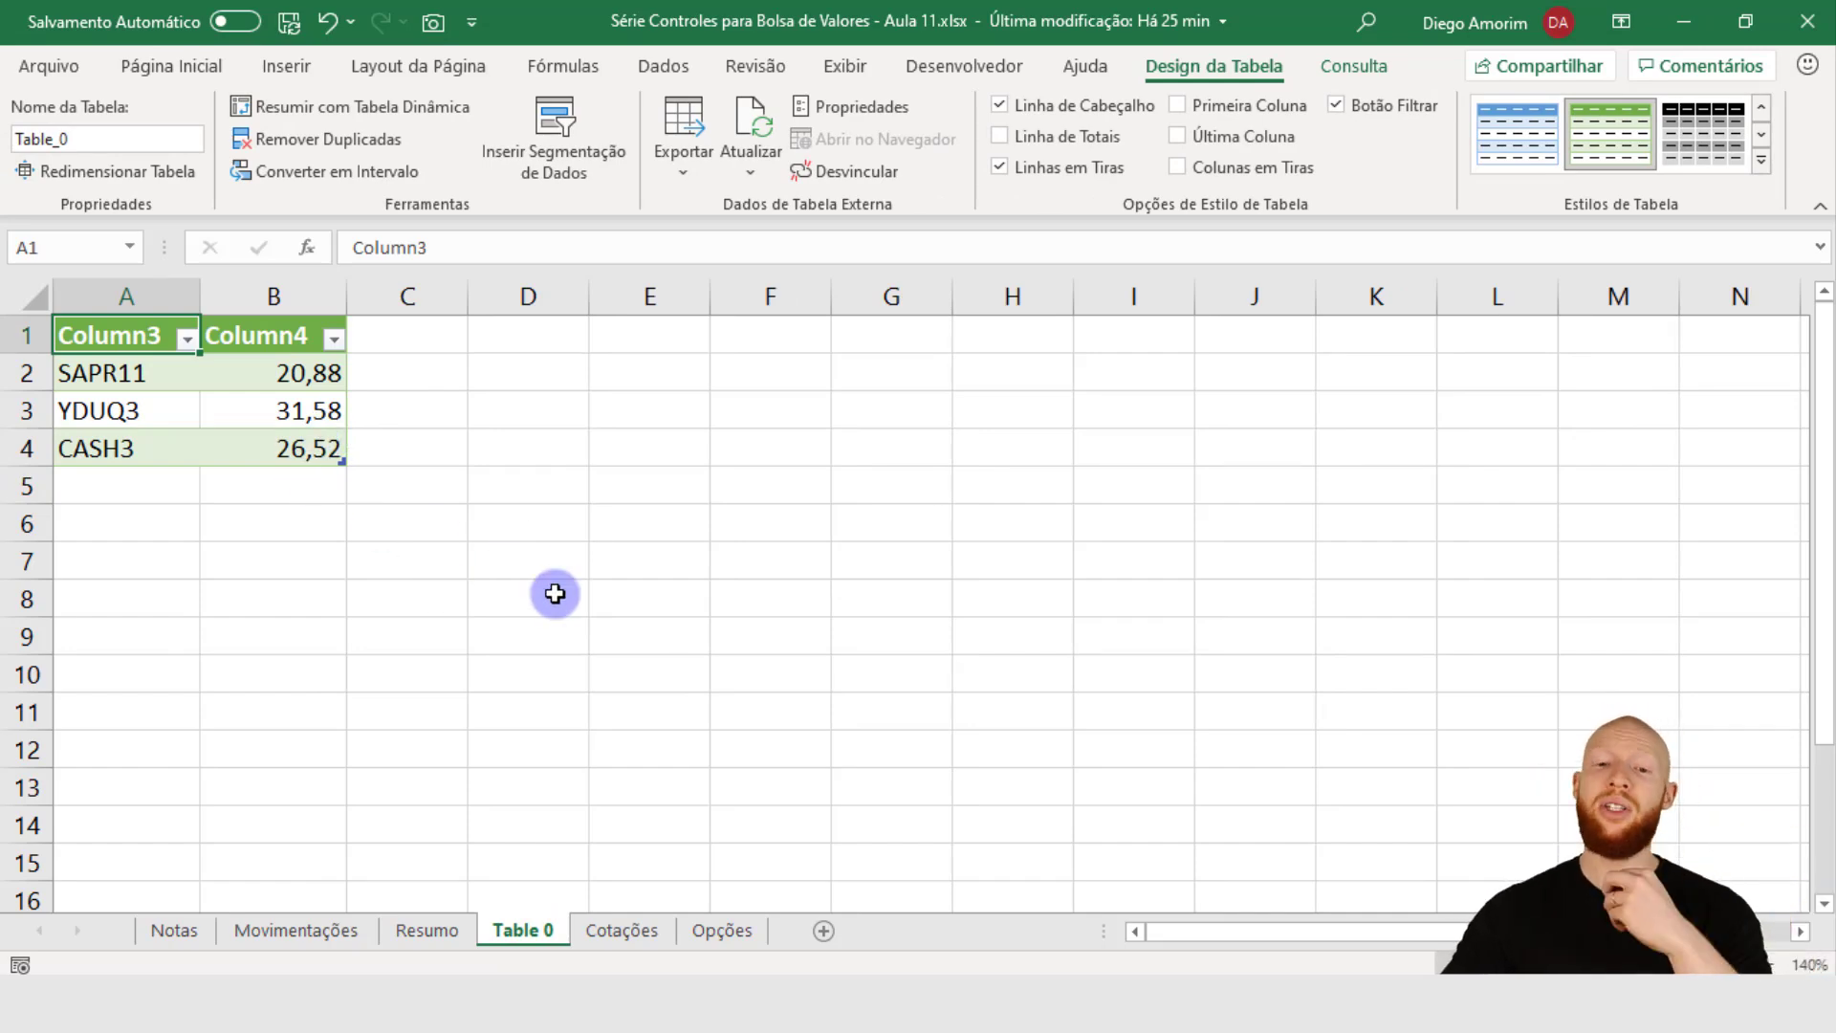
Step: Switch to the Google sheet, dismiss the publishing dialog, and review the prices and the GOOGLEFINANCE formula in B1
{"action": "key", "text": "alt+Tab"}
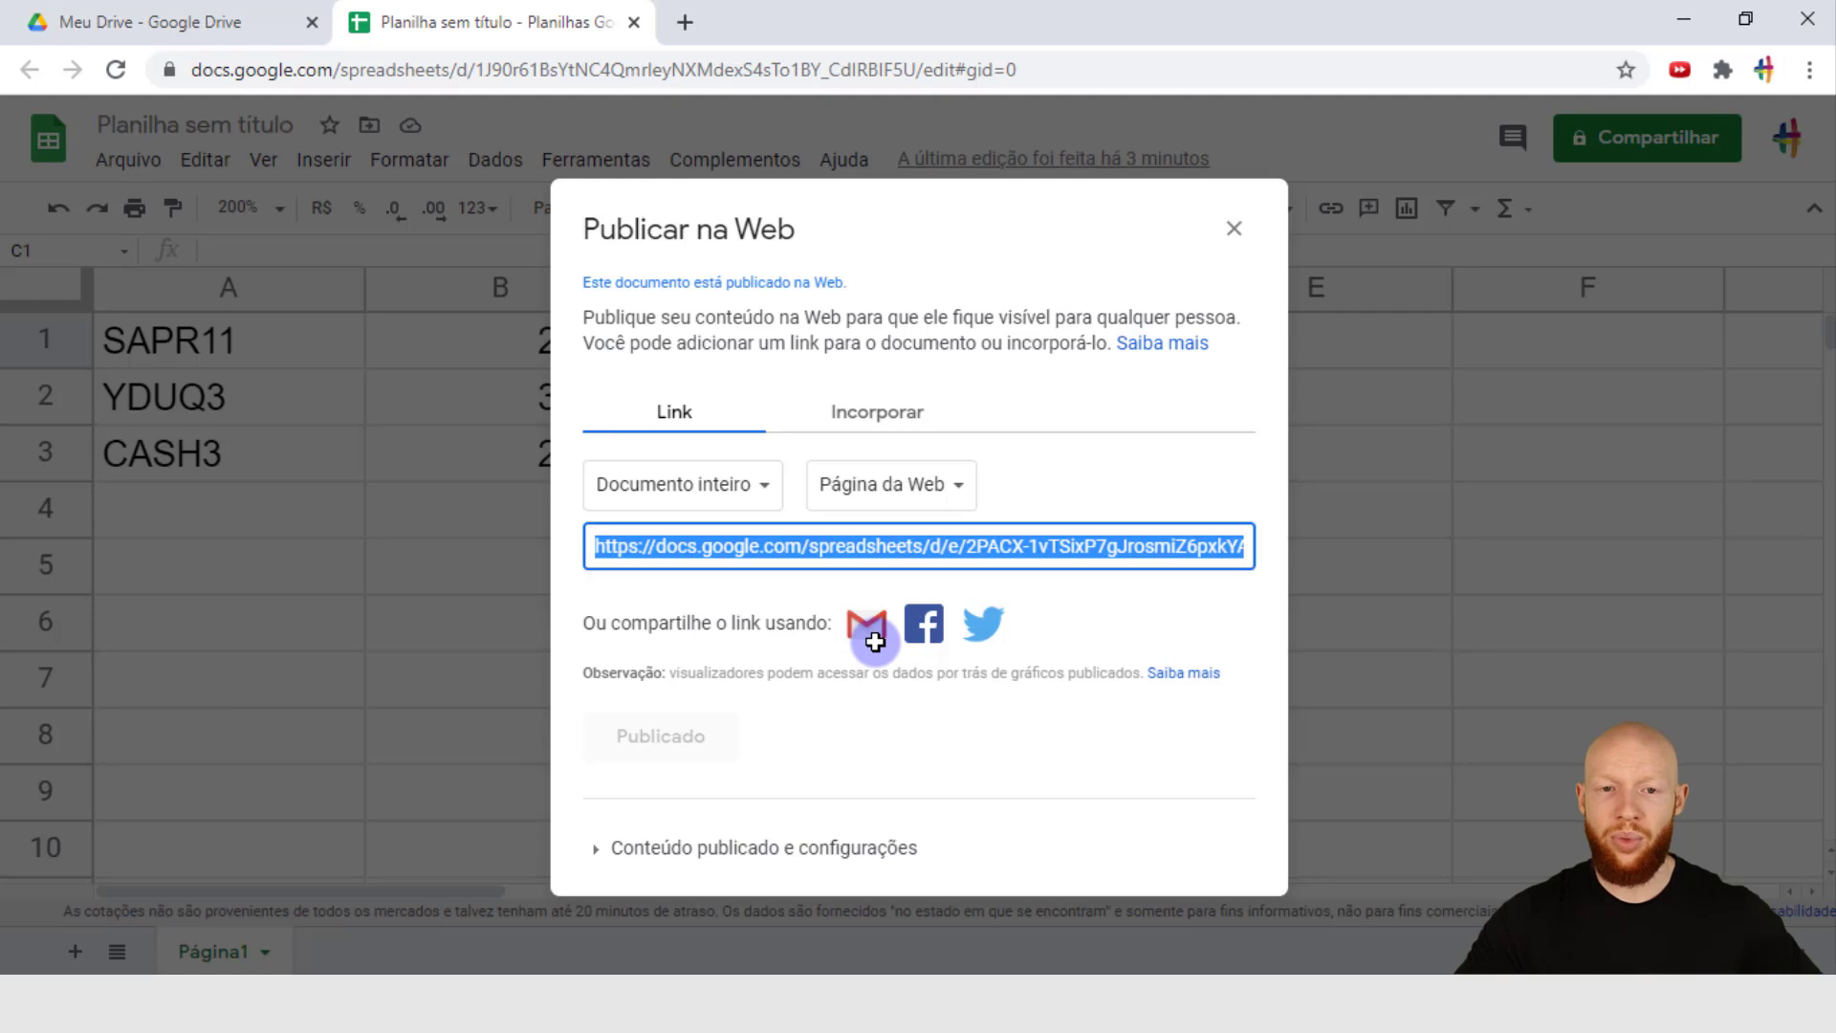
{"action": "left_click", "coordinate": [422, 519]}
{"action": "left_click", "coordinate": [1239, 221]}
{"action": "left_click", "coordinate": [293, 506]}
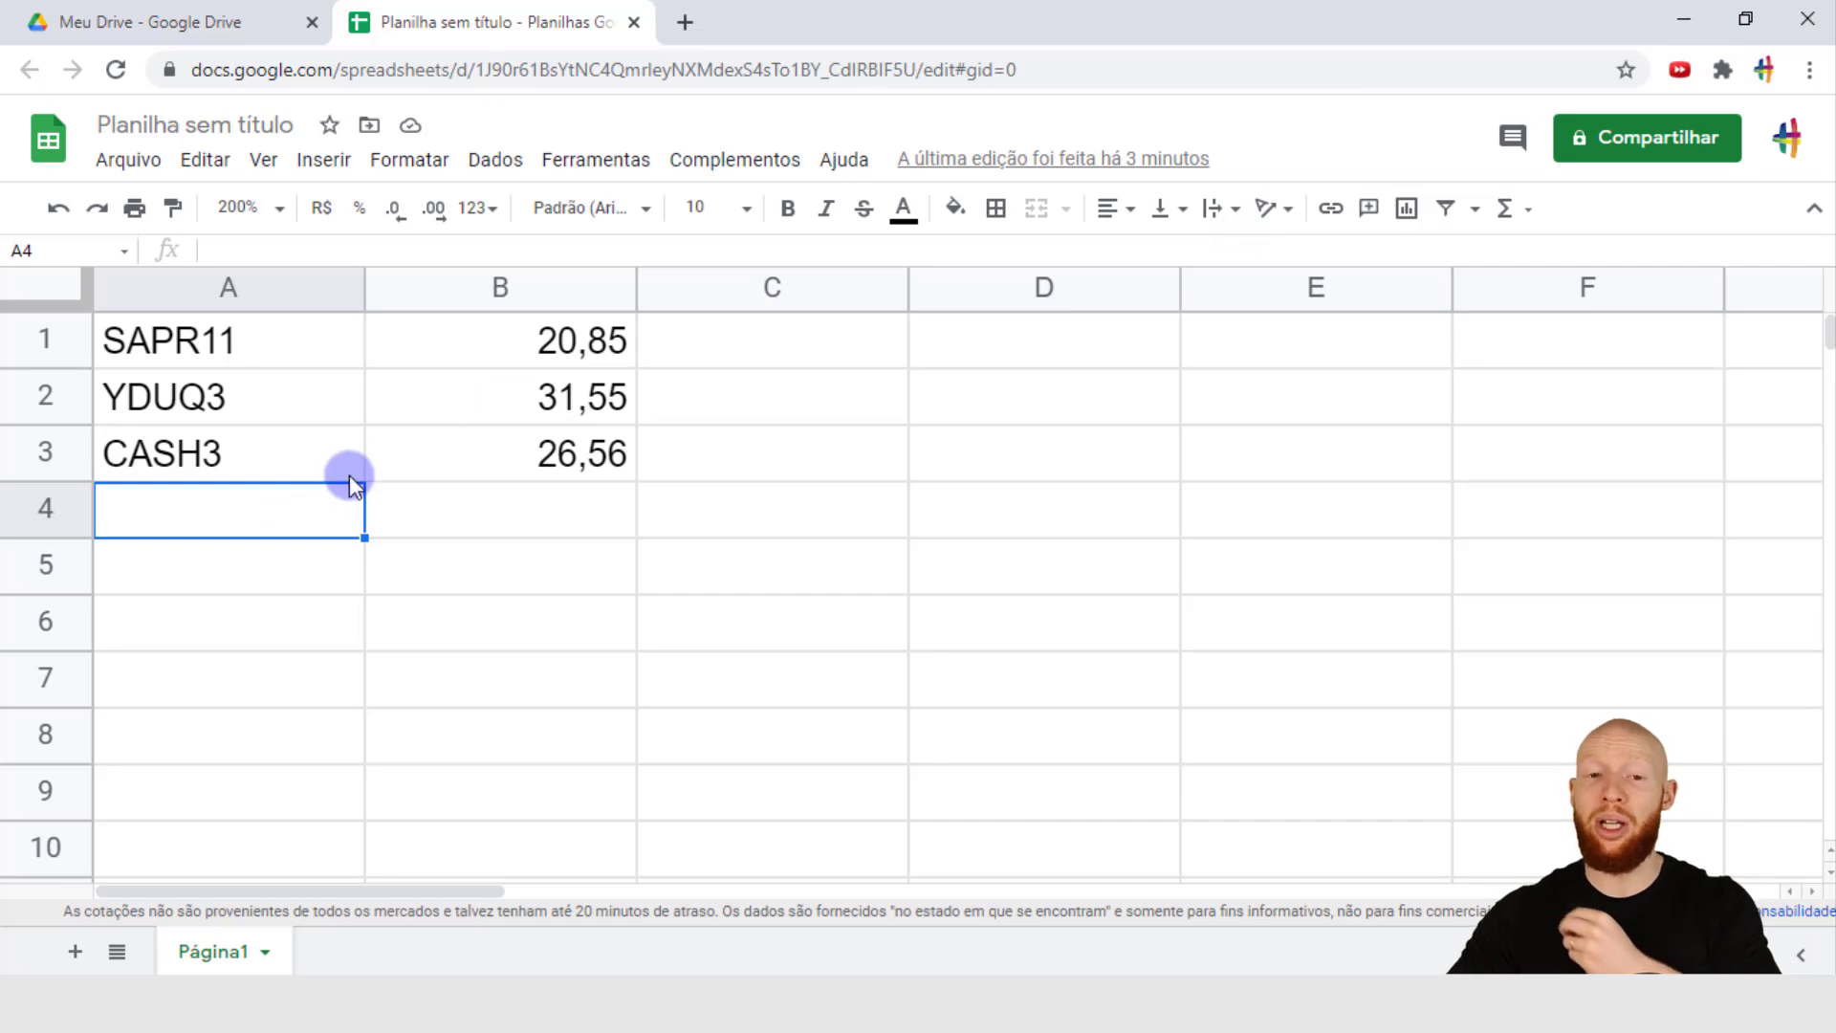
{"action": "left_click", "coordinate": [538, 349]}
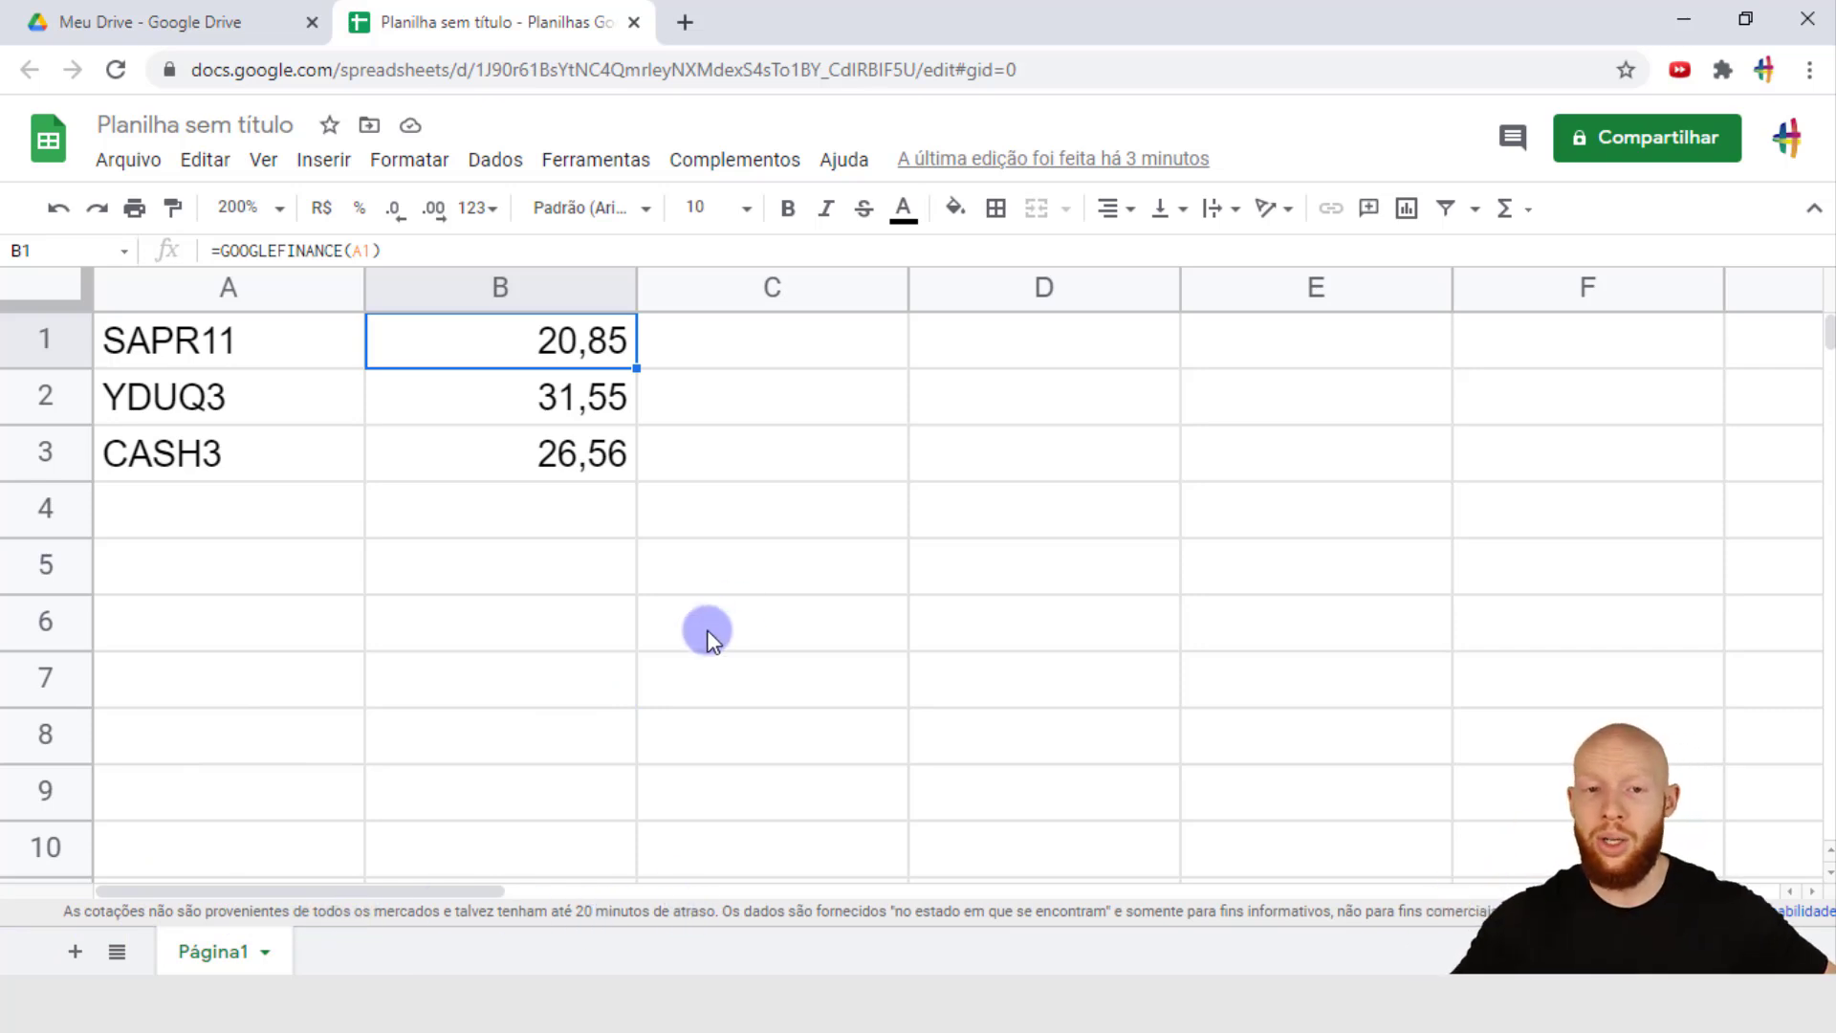
Step: Return to the Excel workbook and refresh the imported price table on the Table 0 sheet twice
{"action": "key", "text": "alt+Tab"}
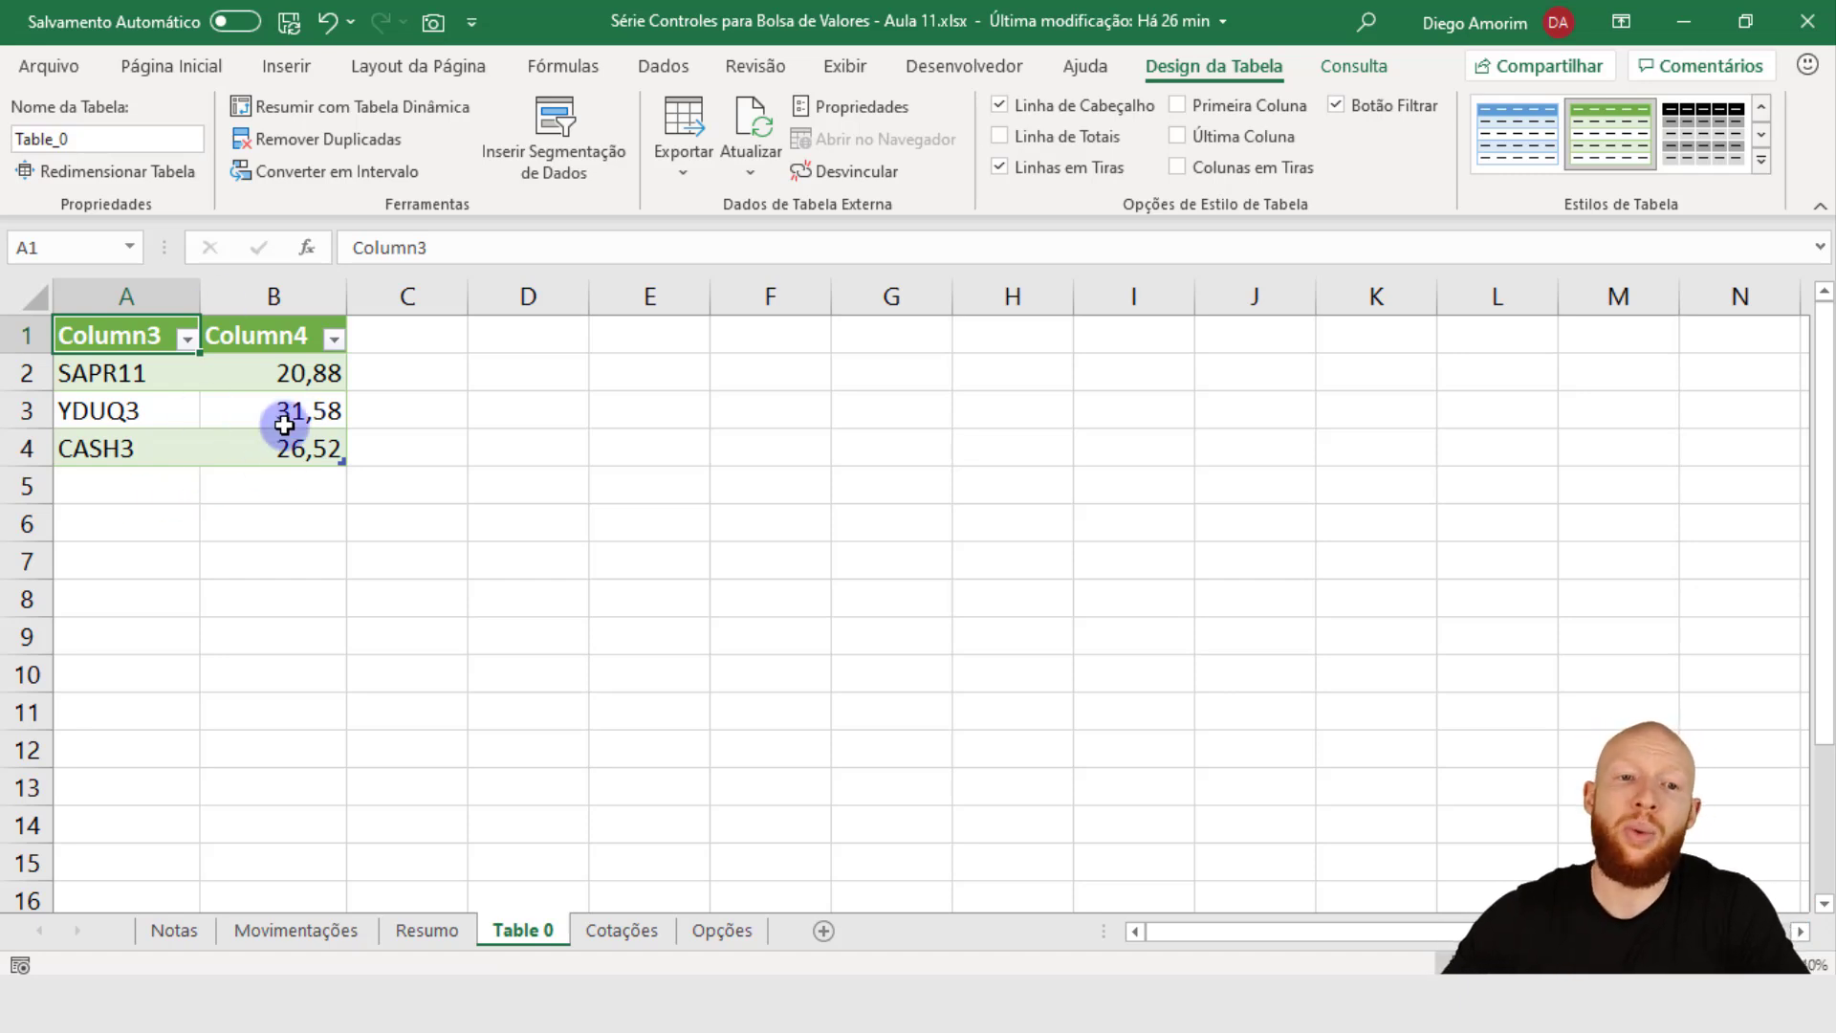
{"action": "left_click", "coordinate": [284, 423]}
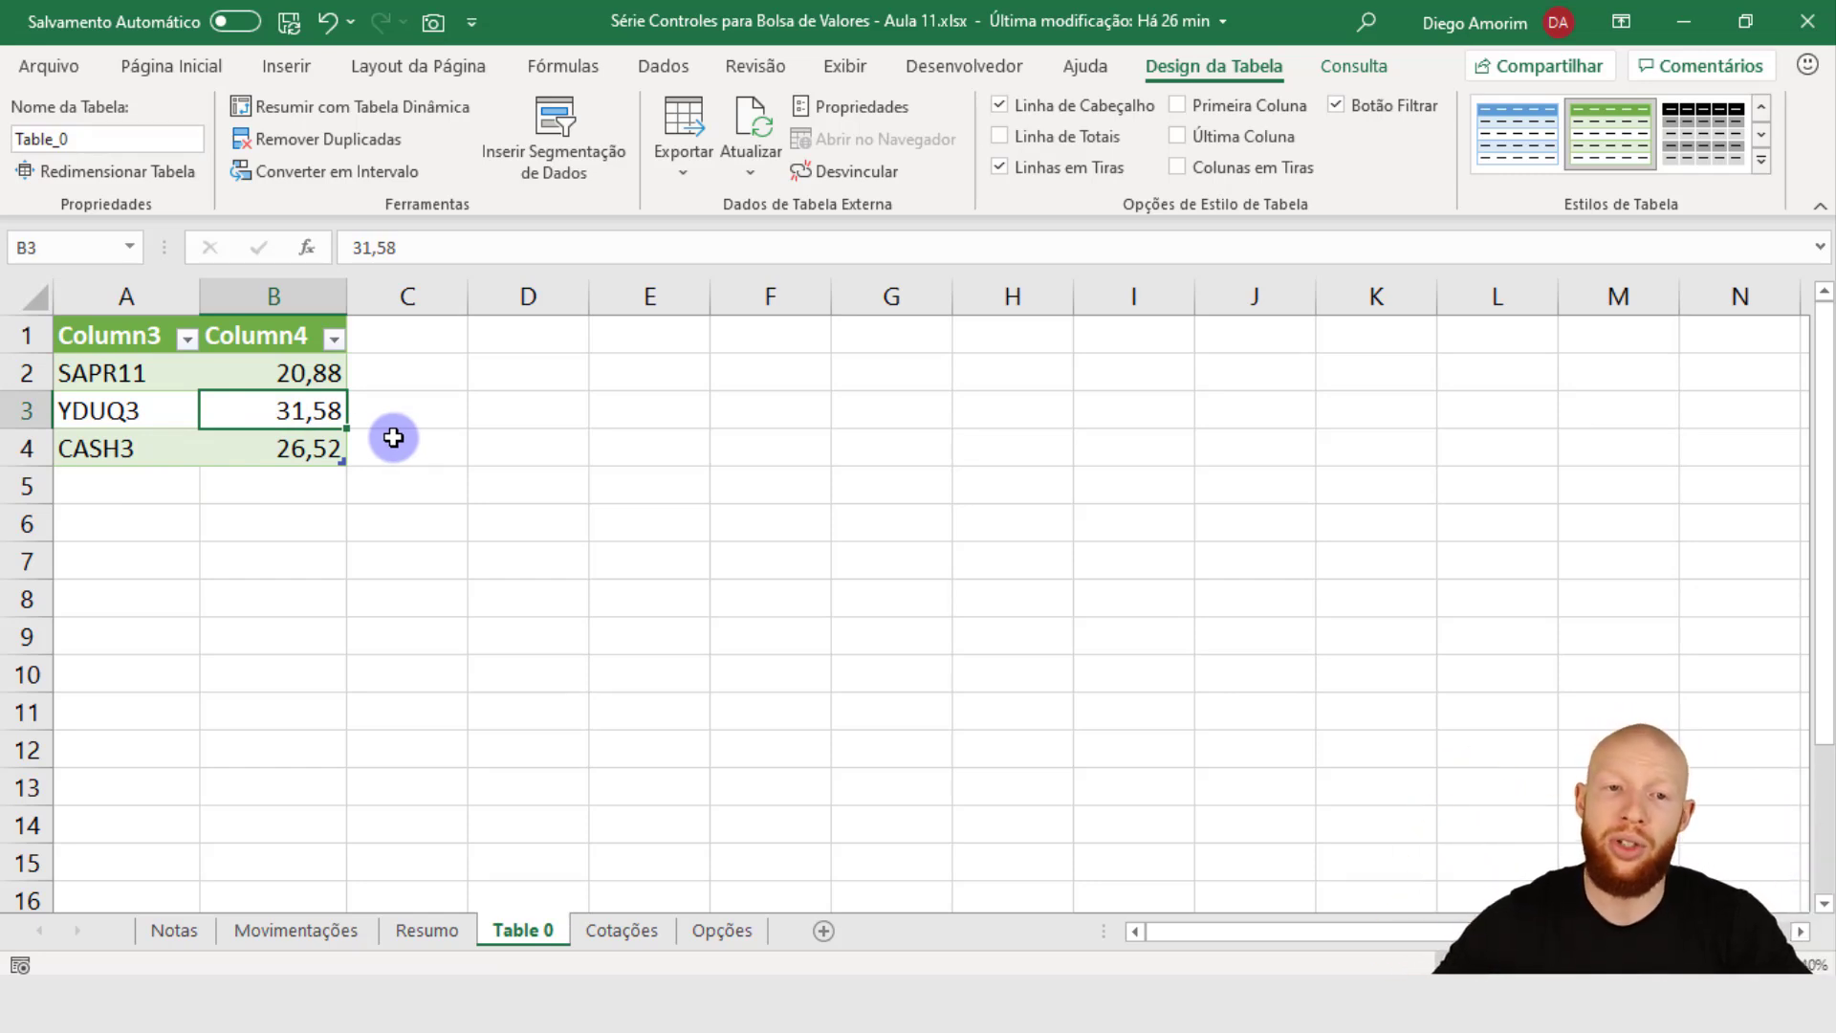
{"action": "right_click", "coordinate": [288, 409]}
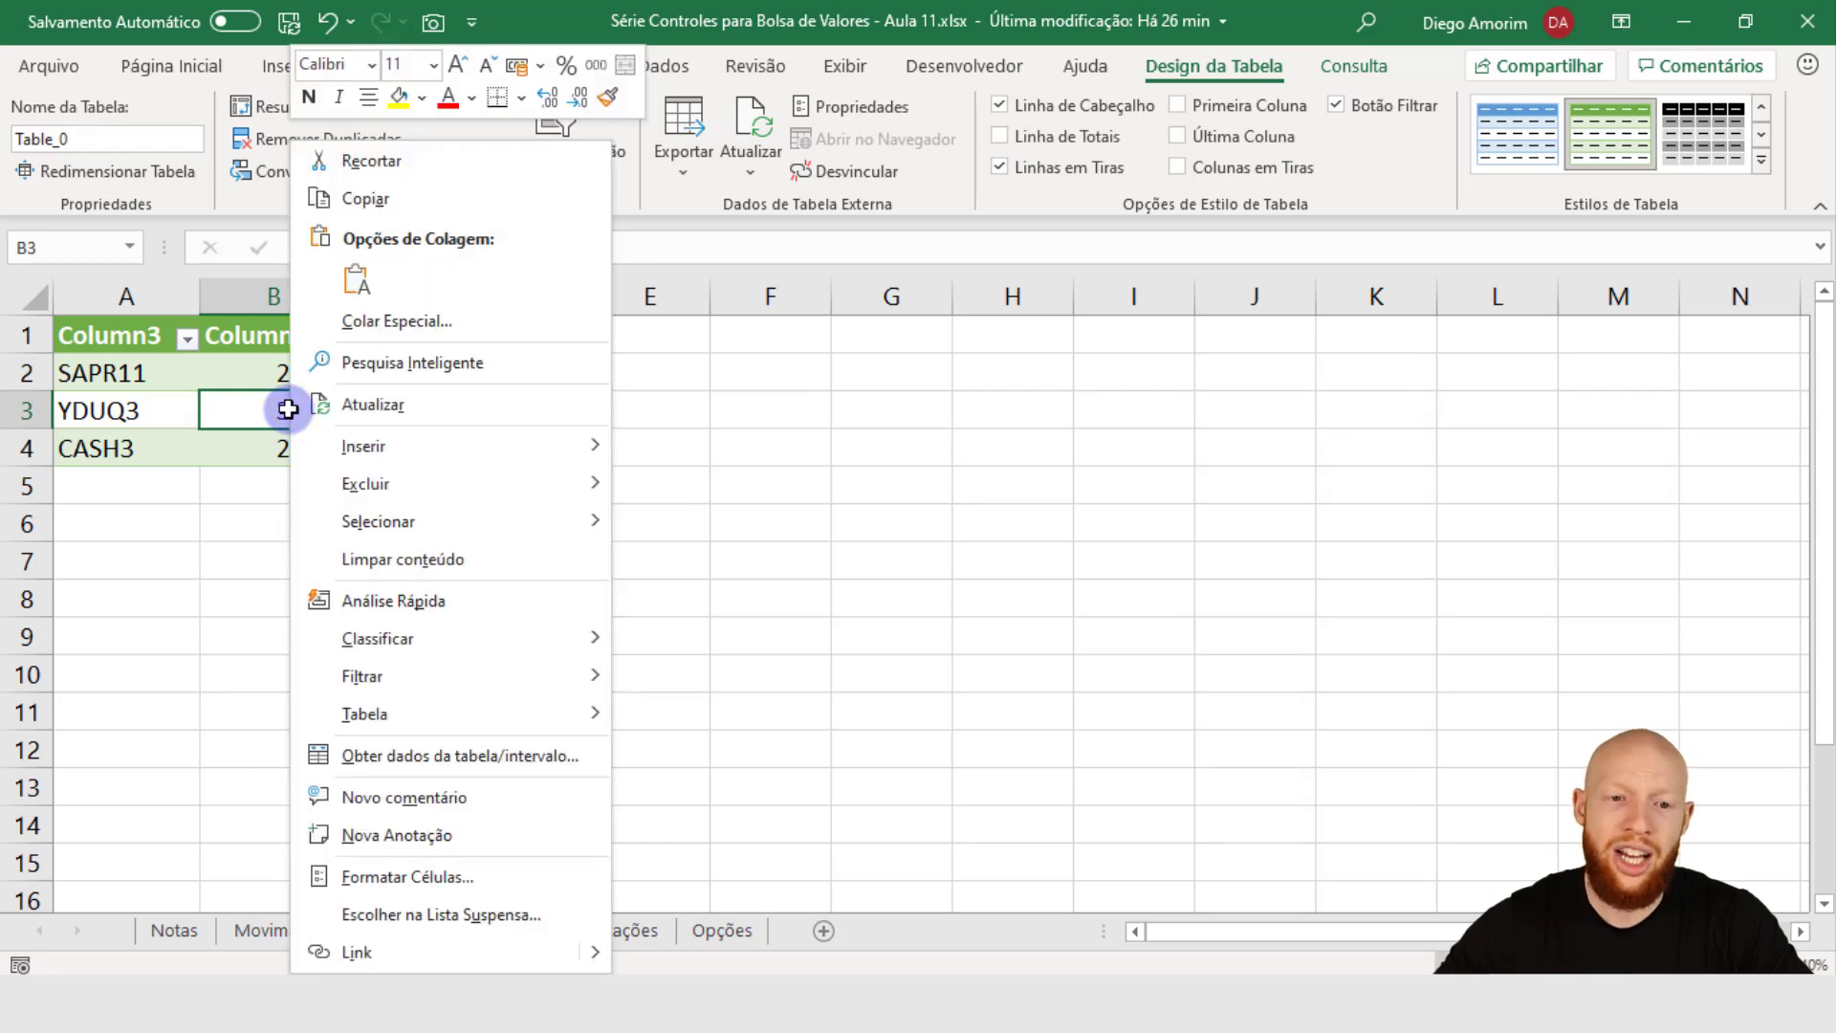
{"action": "left_click", "coordinate": [400, 410]}
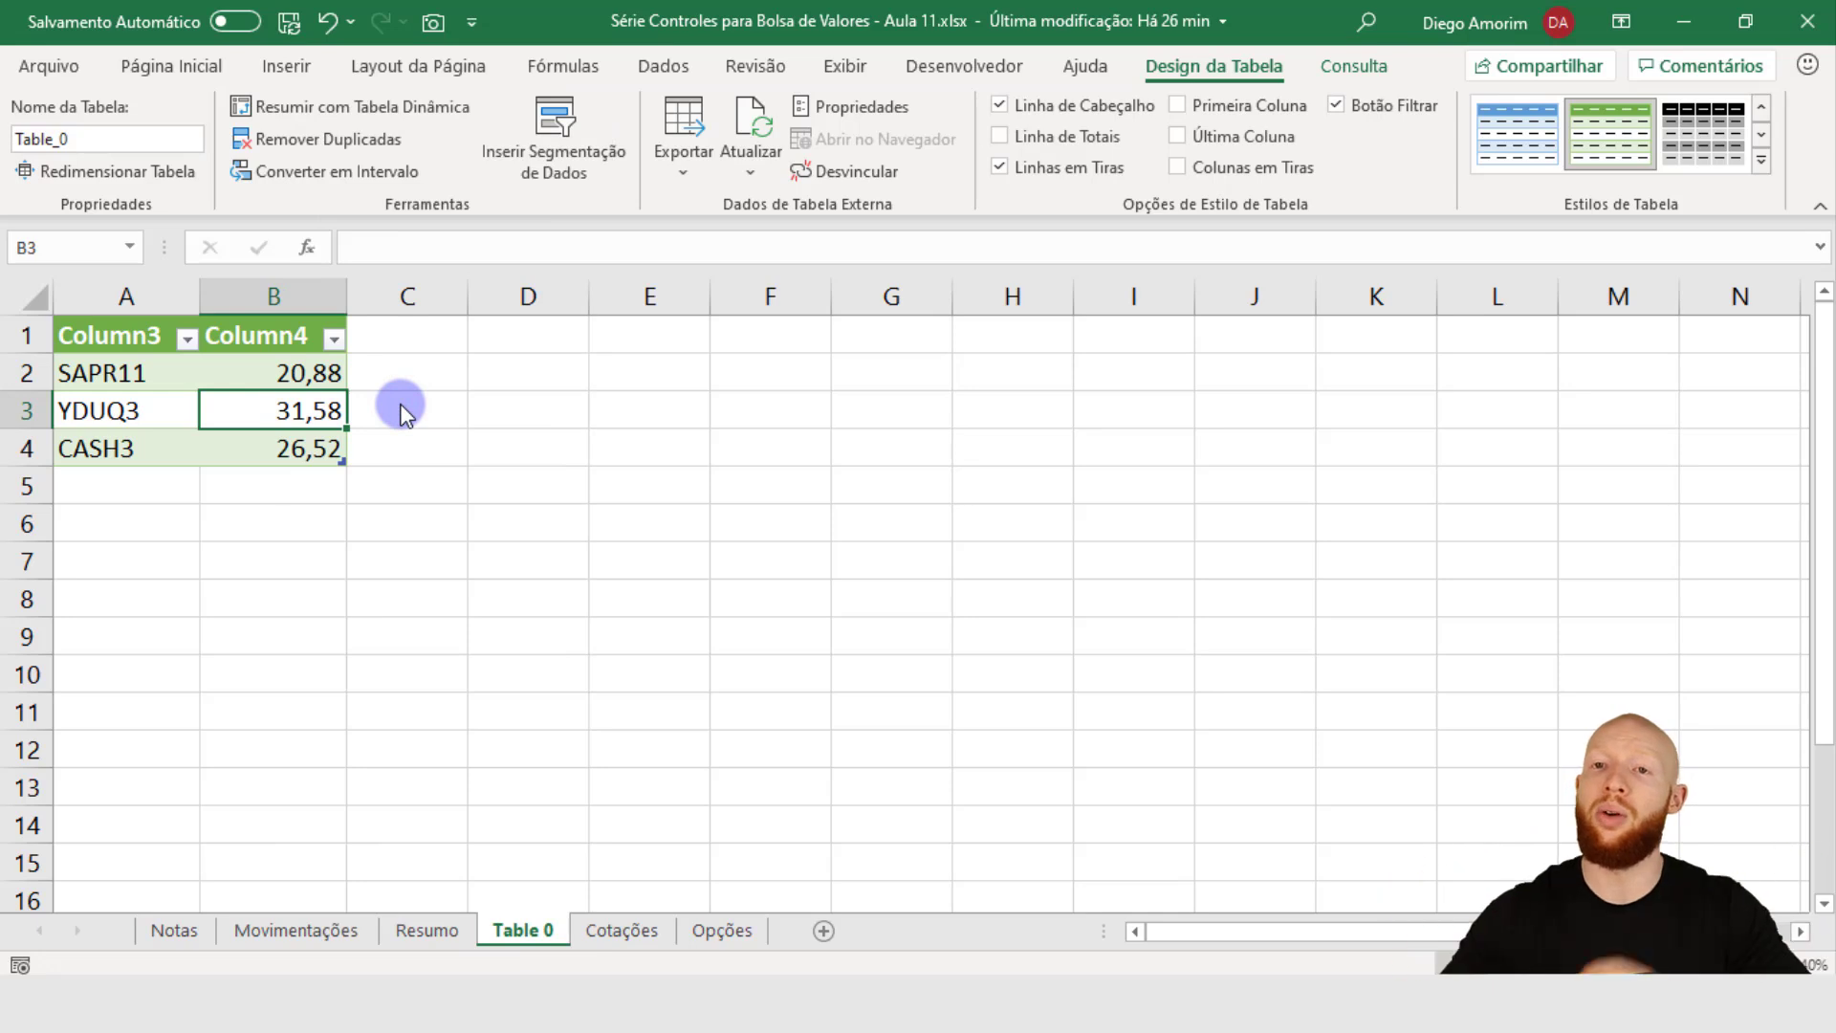
{"action": "right_click", "coordinate": [323, 409]}
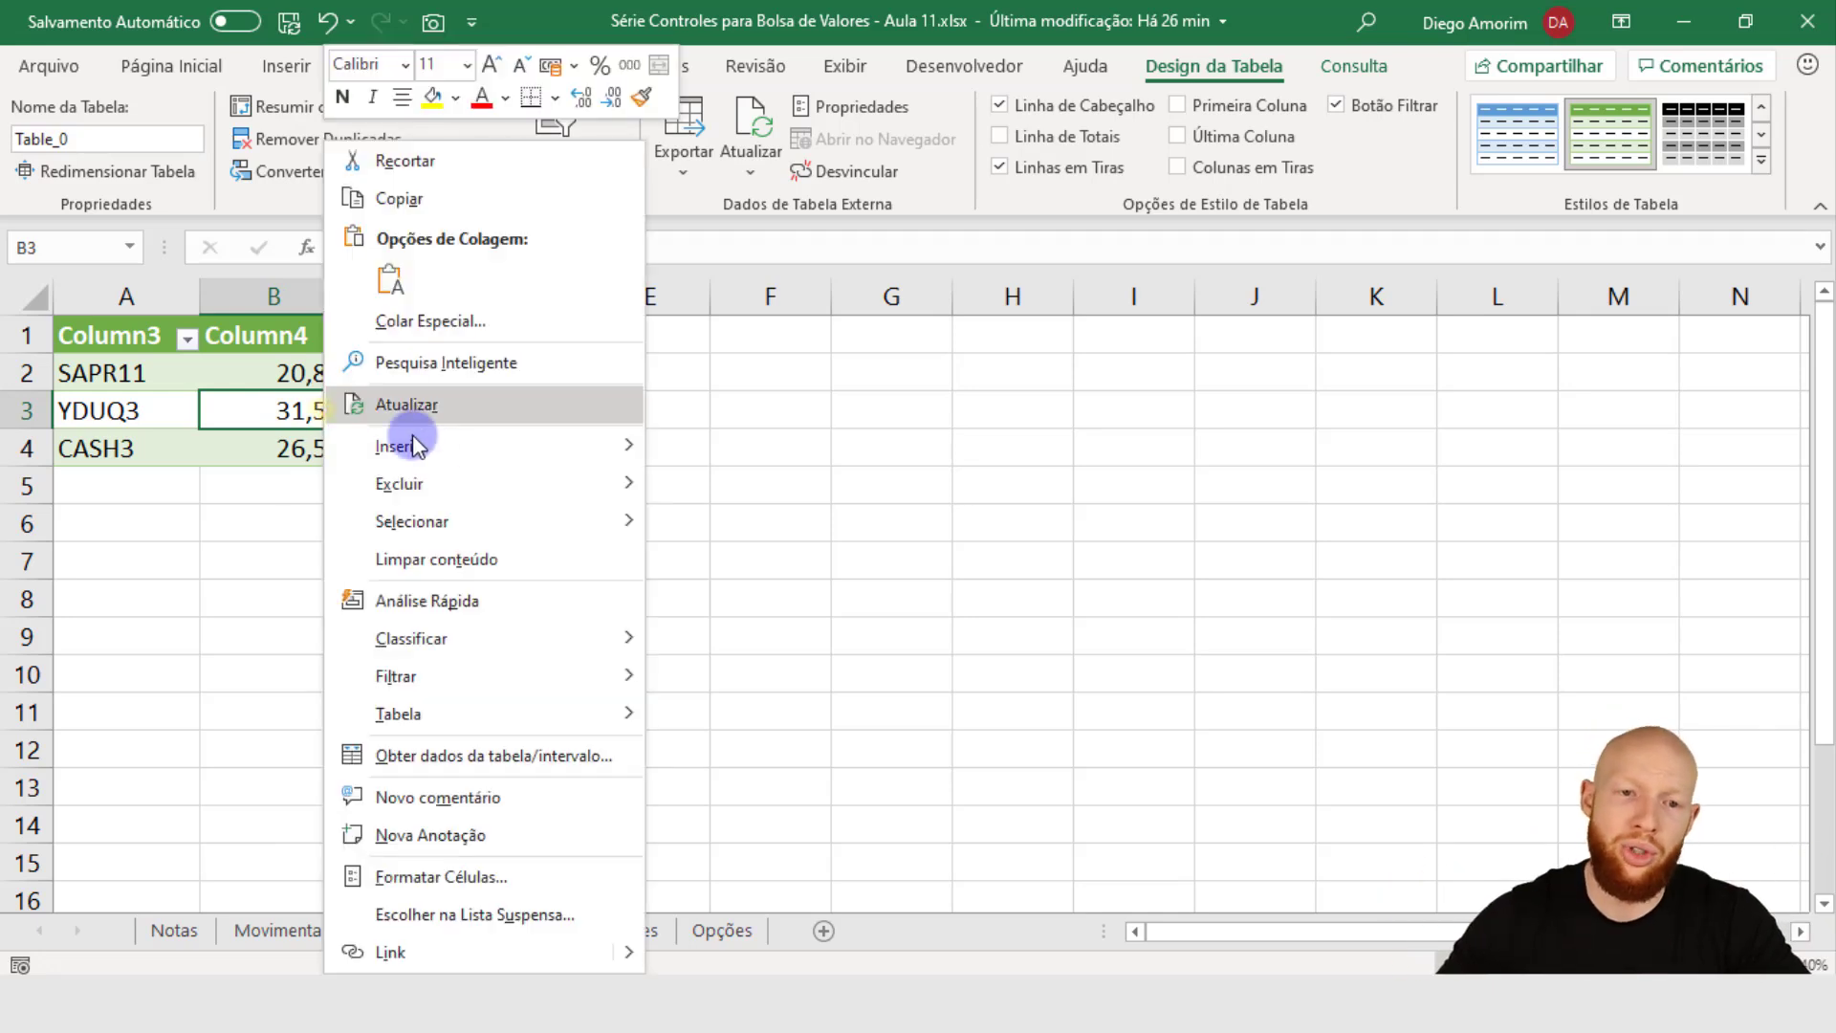
{"action": "left_click", "coordinate": [481, 406]}
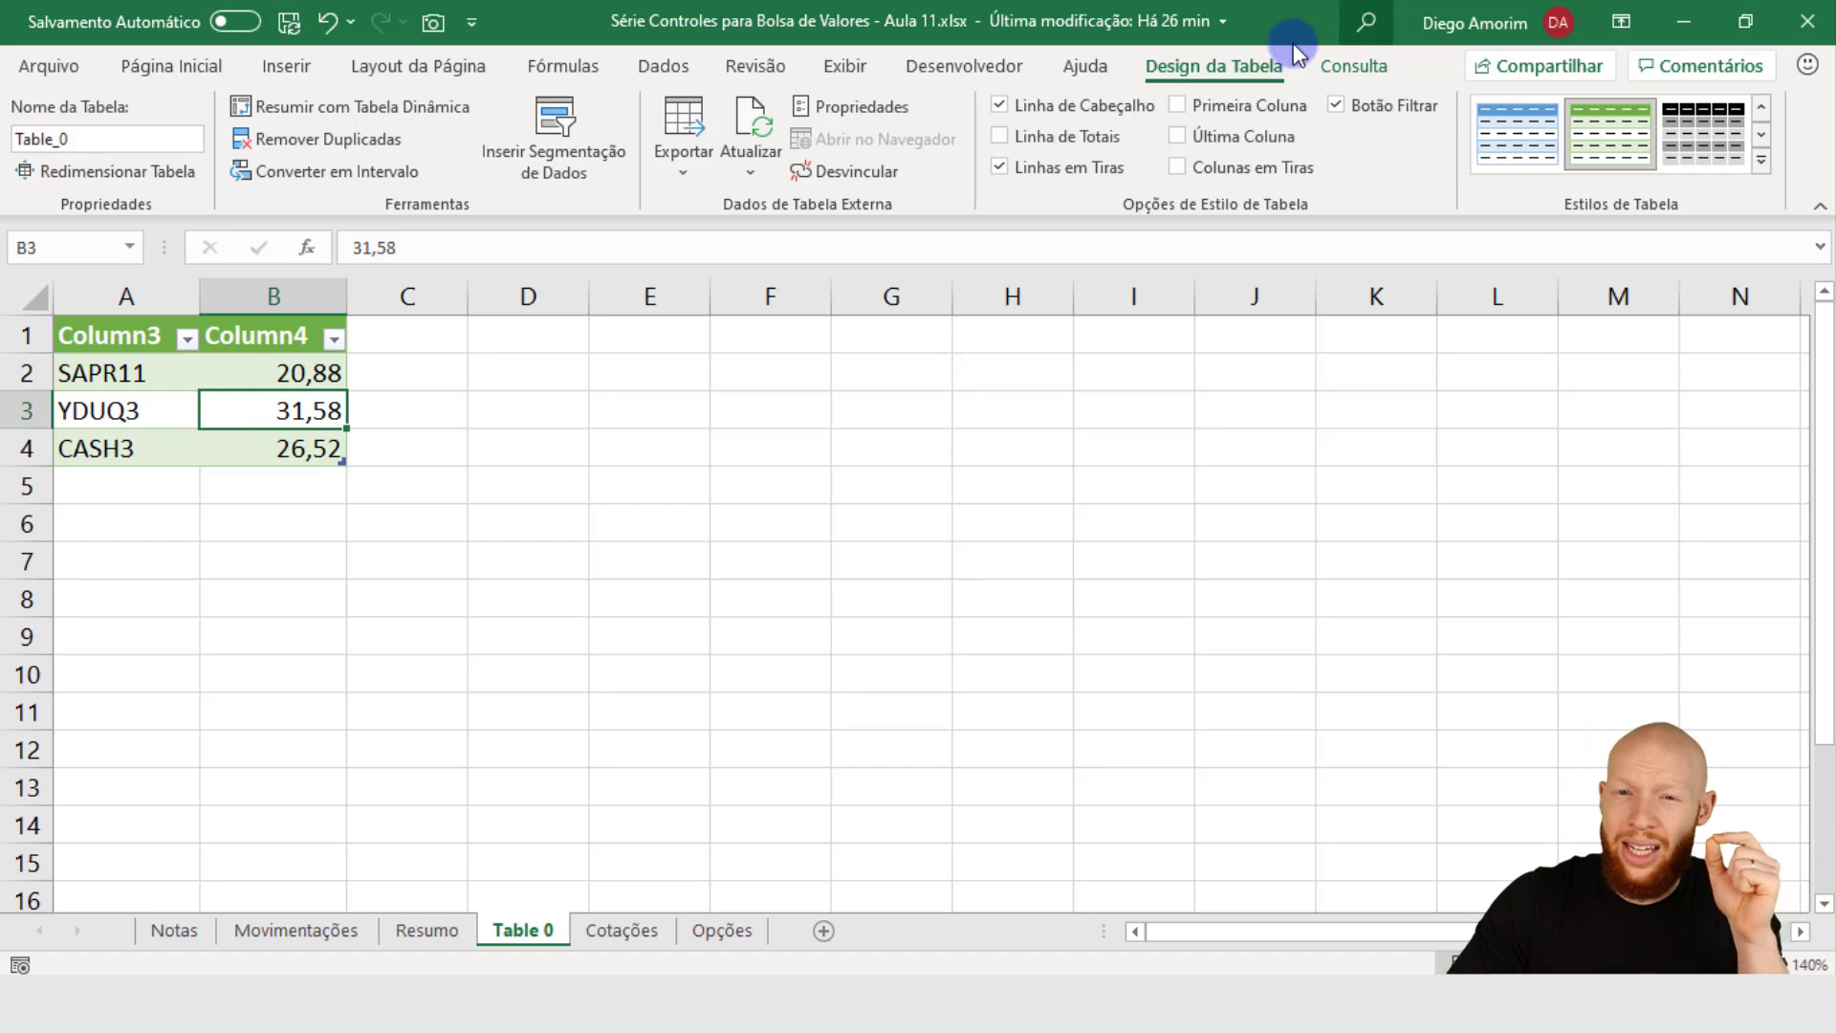
Step: Set the Table 0 query's connection properties to refresh its data whenever the workbook file is opened
{"action": "left_click", "coordinate": [759, 177]}
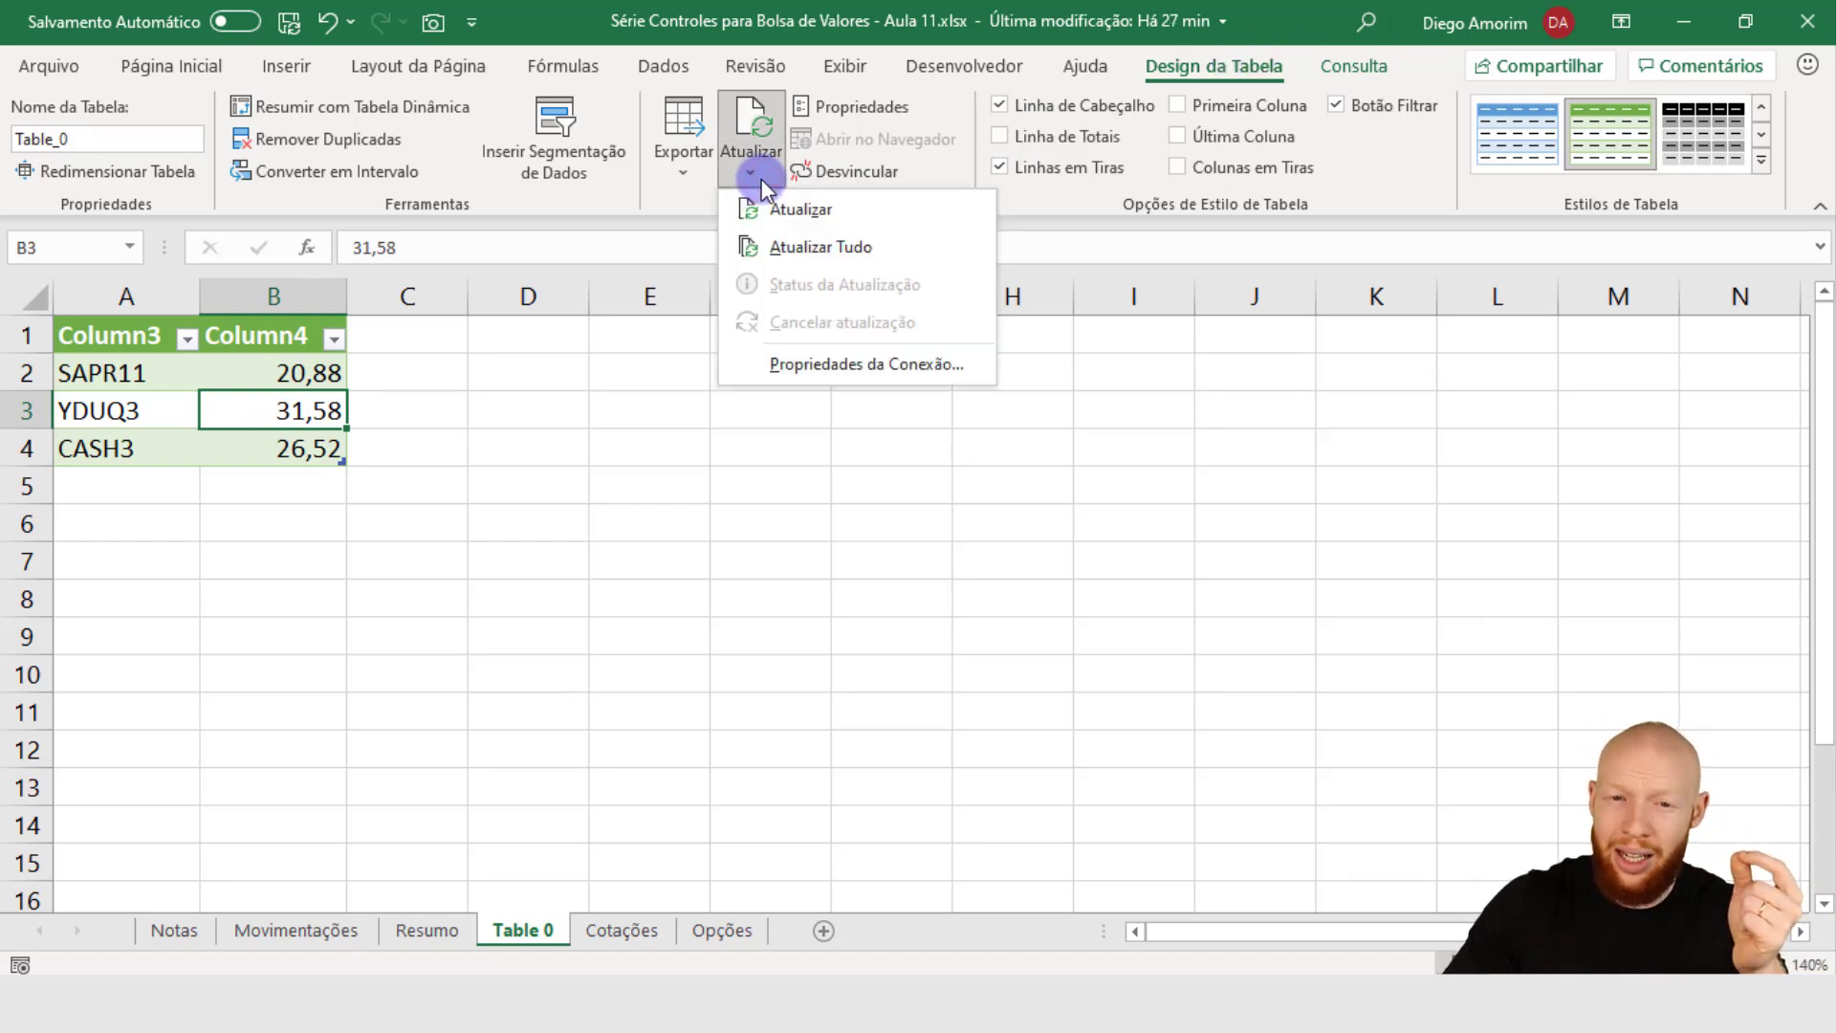
{"action": "left_click", "coordinate": [864, 366]}
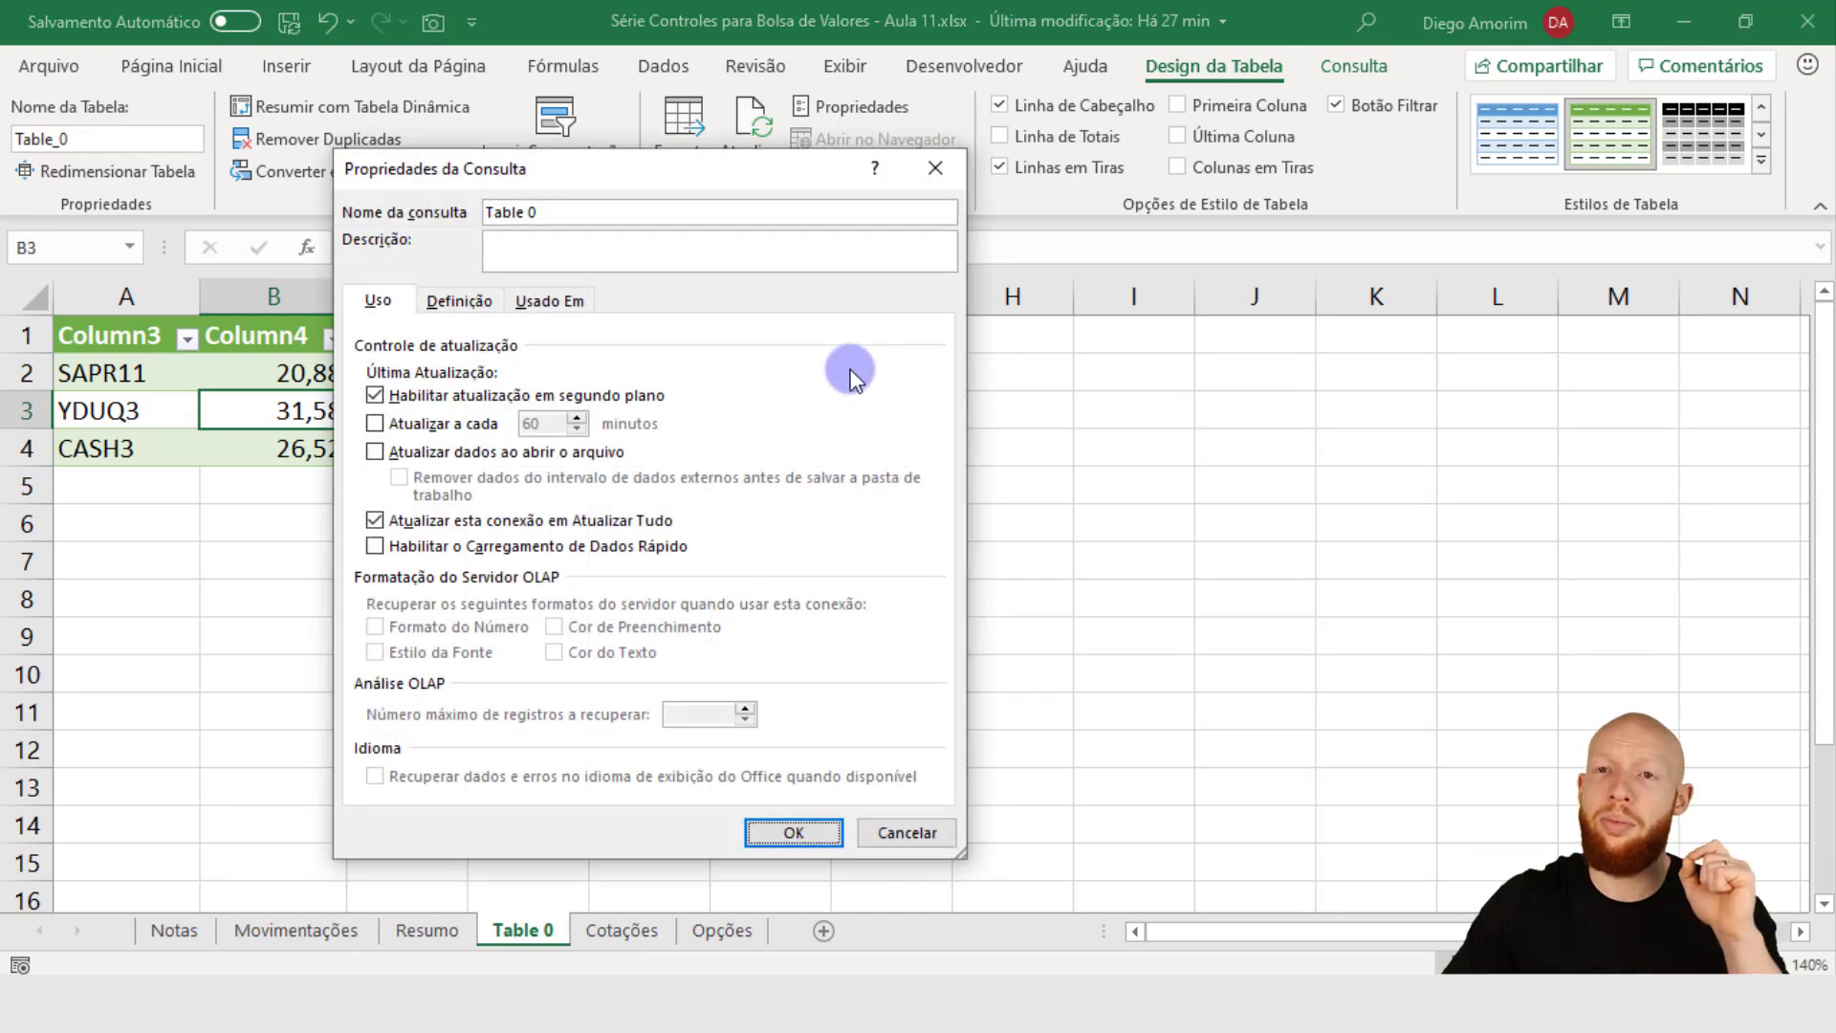
{"action": "left_click_drag", "start_coordinate": [761, 178], "coordinate": [829, 150]}
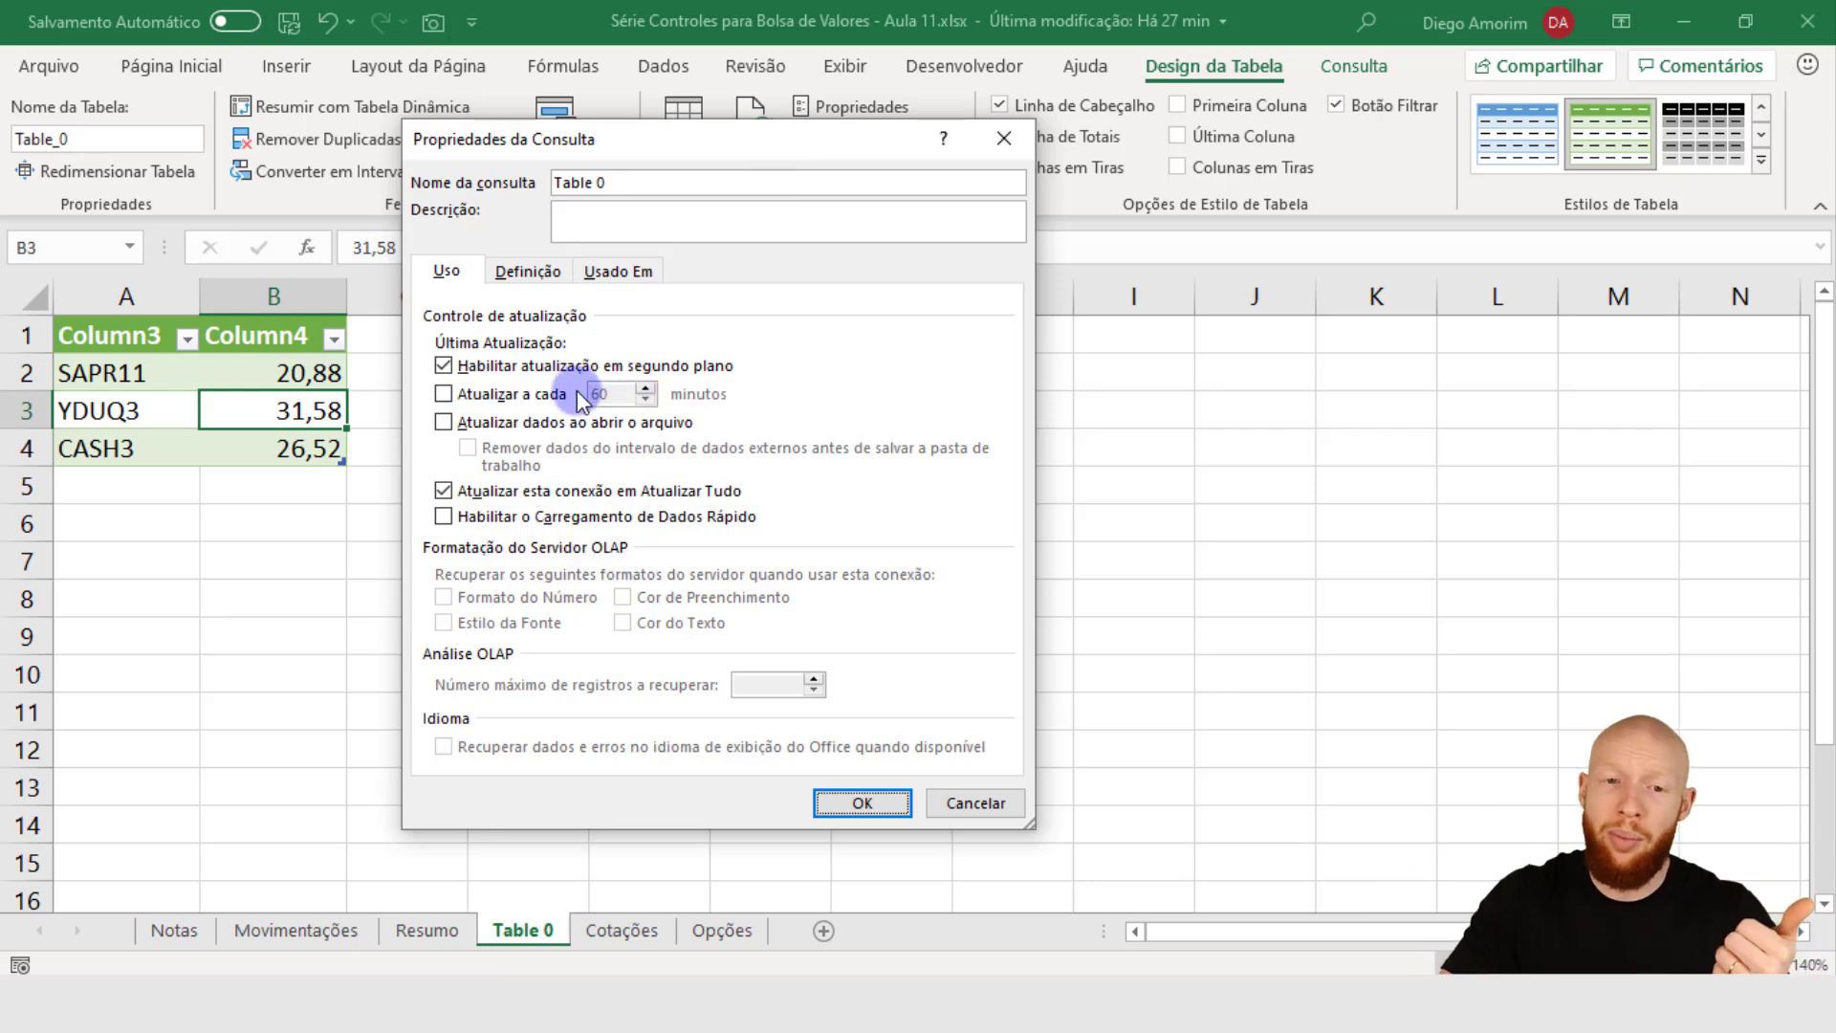
{"action": "left_click", "coordinate": [444, 422]}
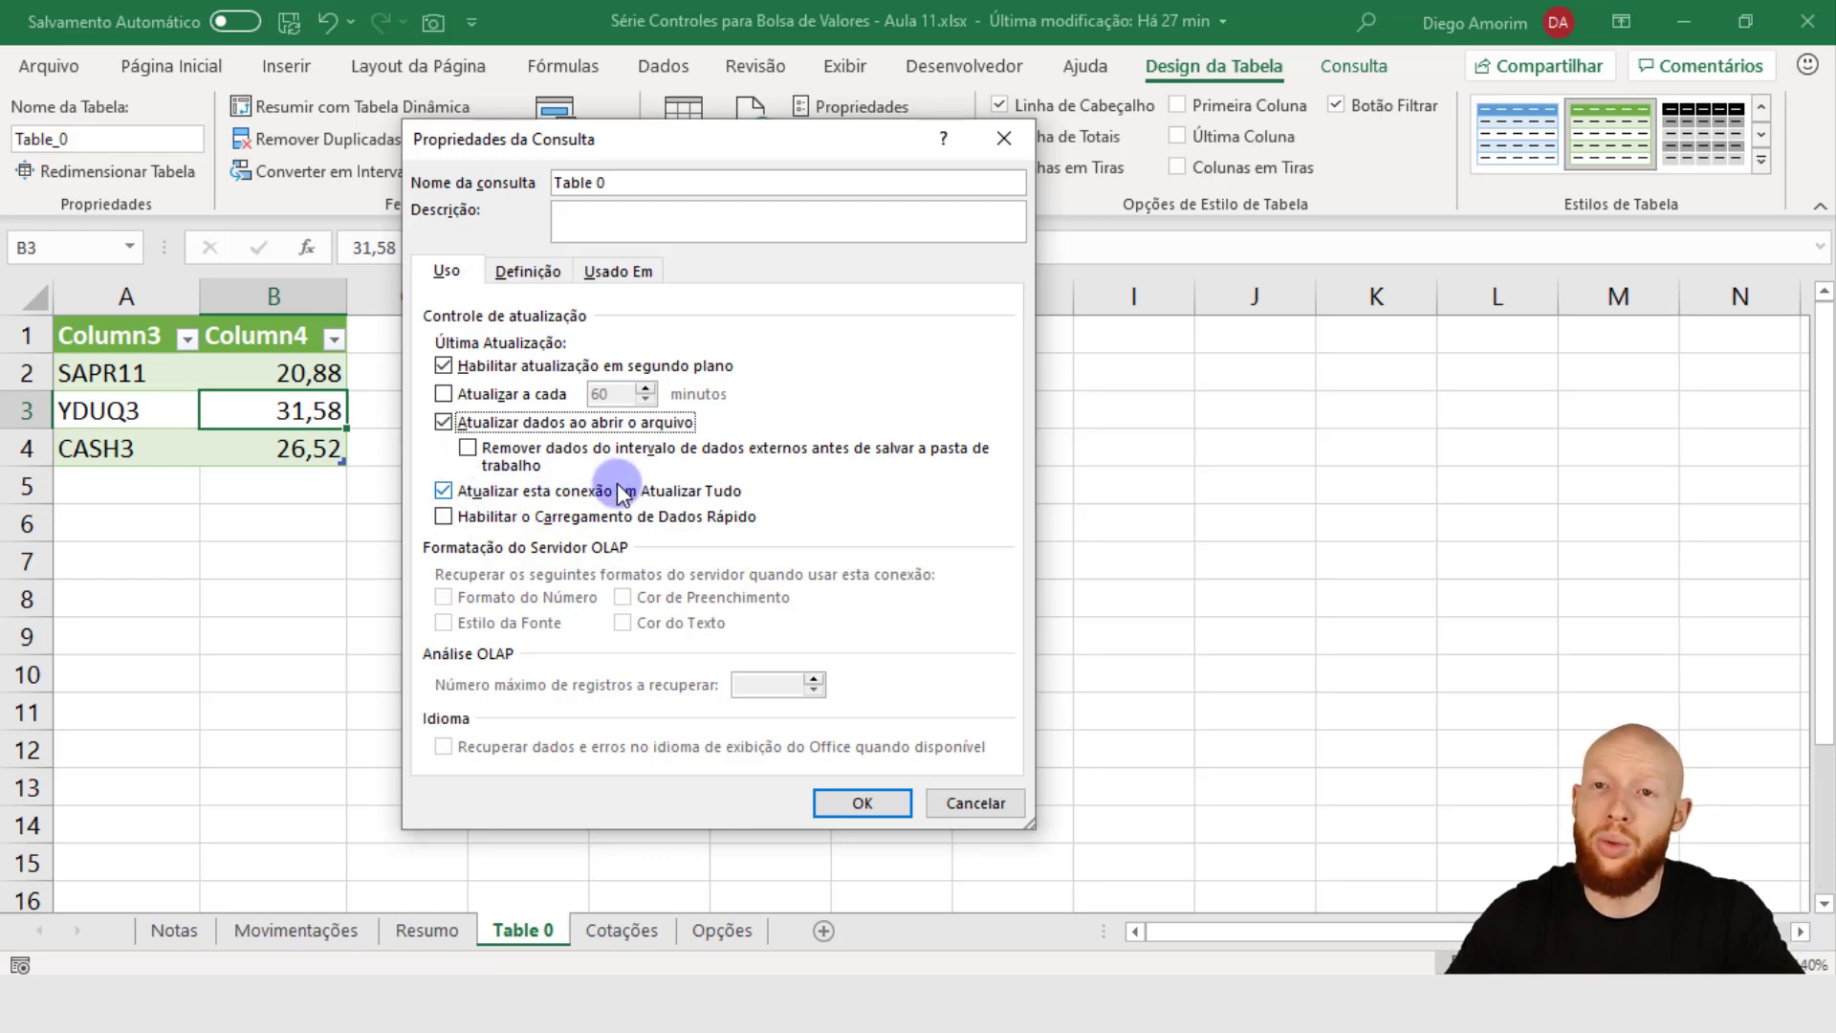
{"action": "left_click", "coordinate": [862, 803]}
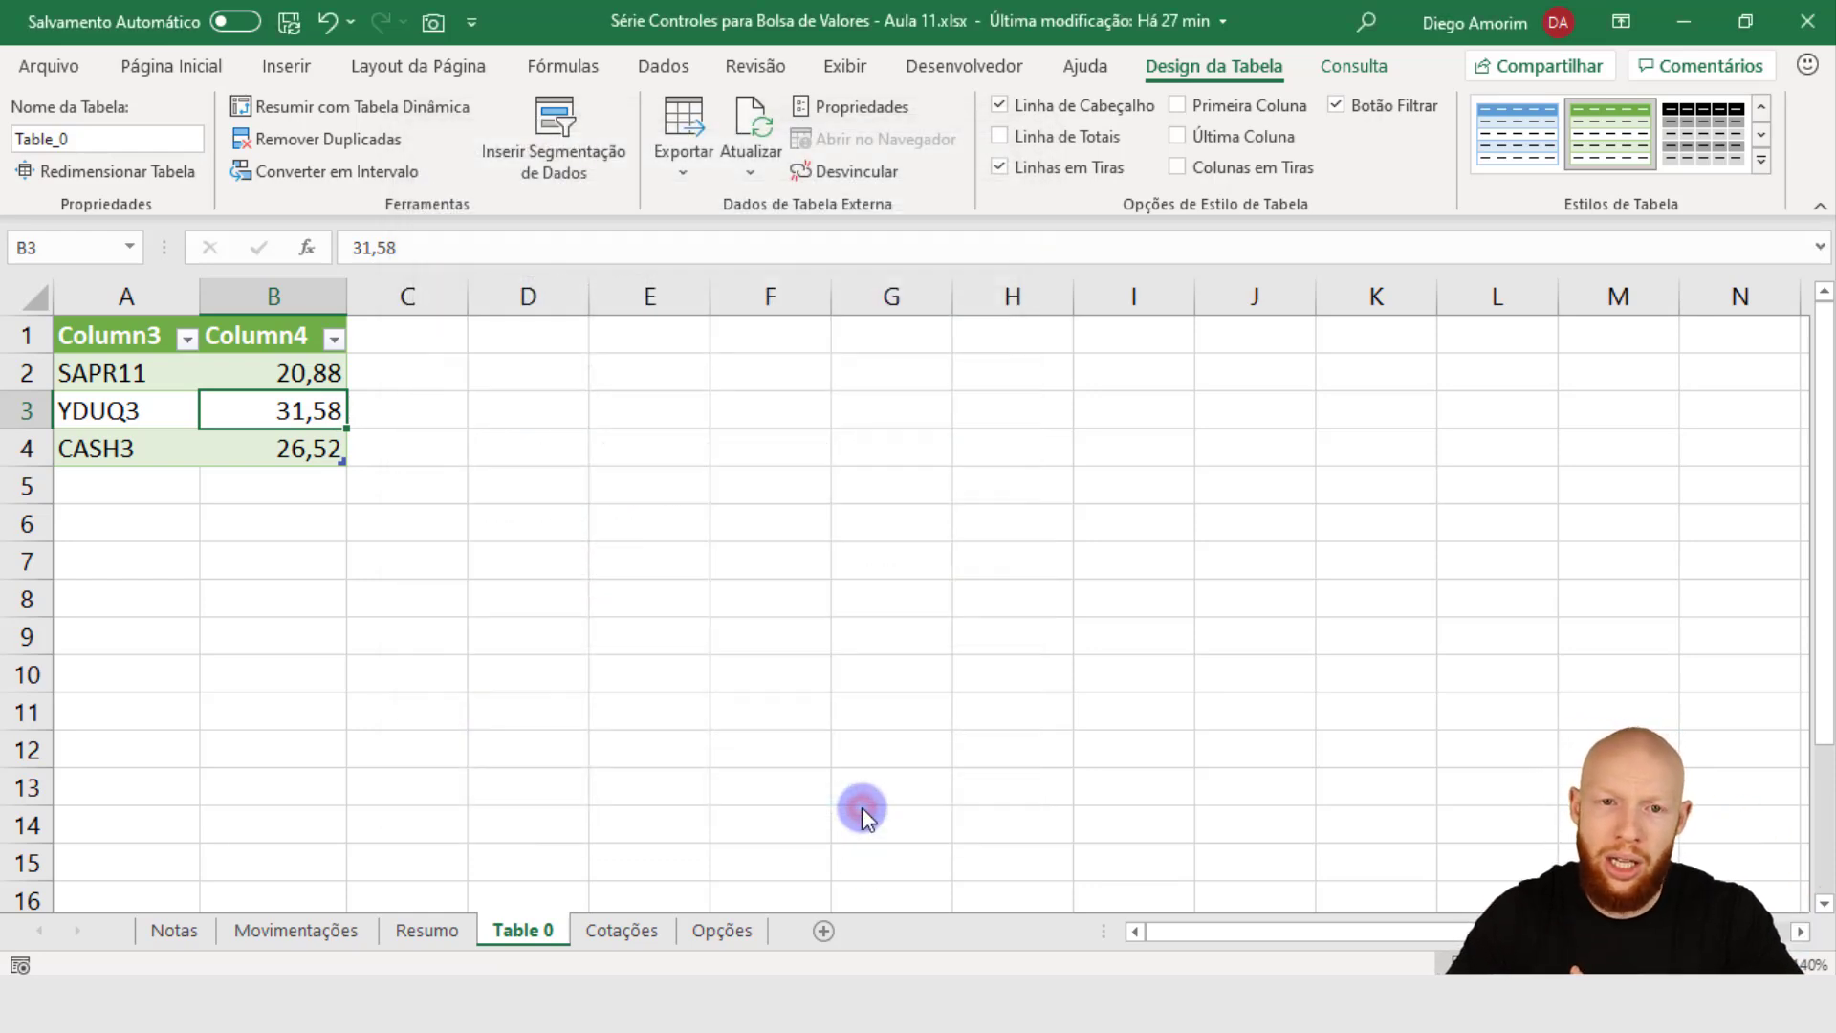
Step: Refresh all the workbook's data connections and review the rows where new tickers would go in the Google sheet
{"action": "left_click", "coordinate": [637, 72]}
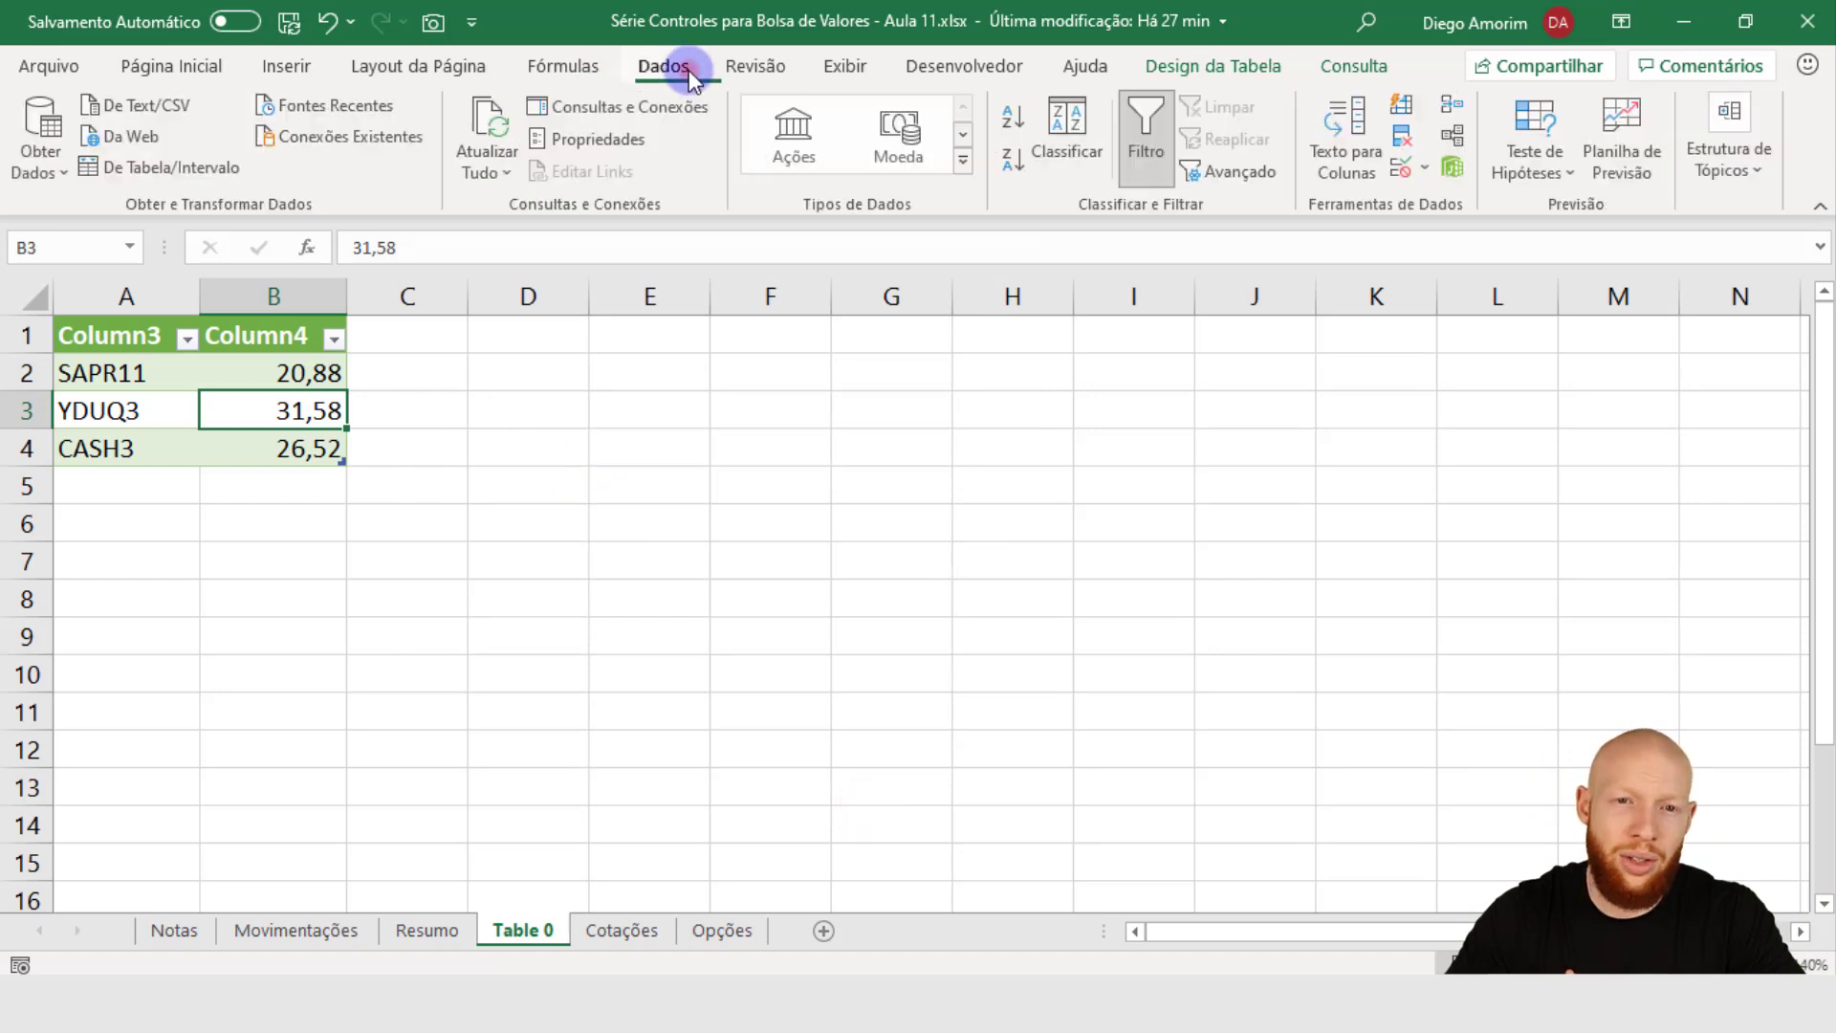
{"action": "left_click", "coordinate": [490, 122]}
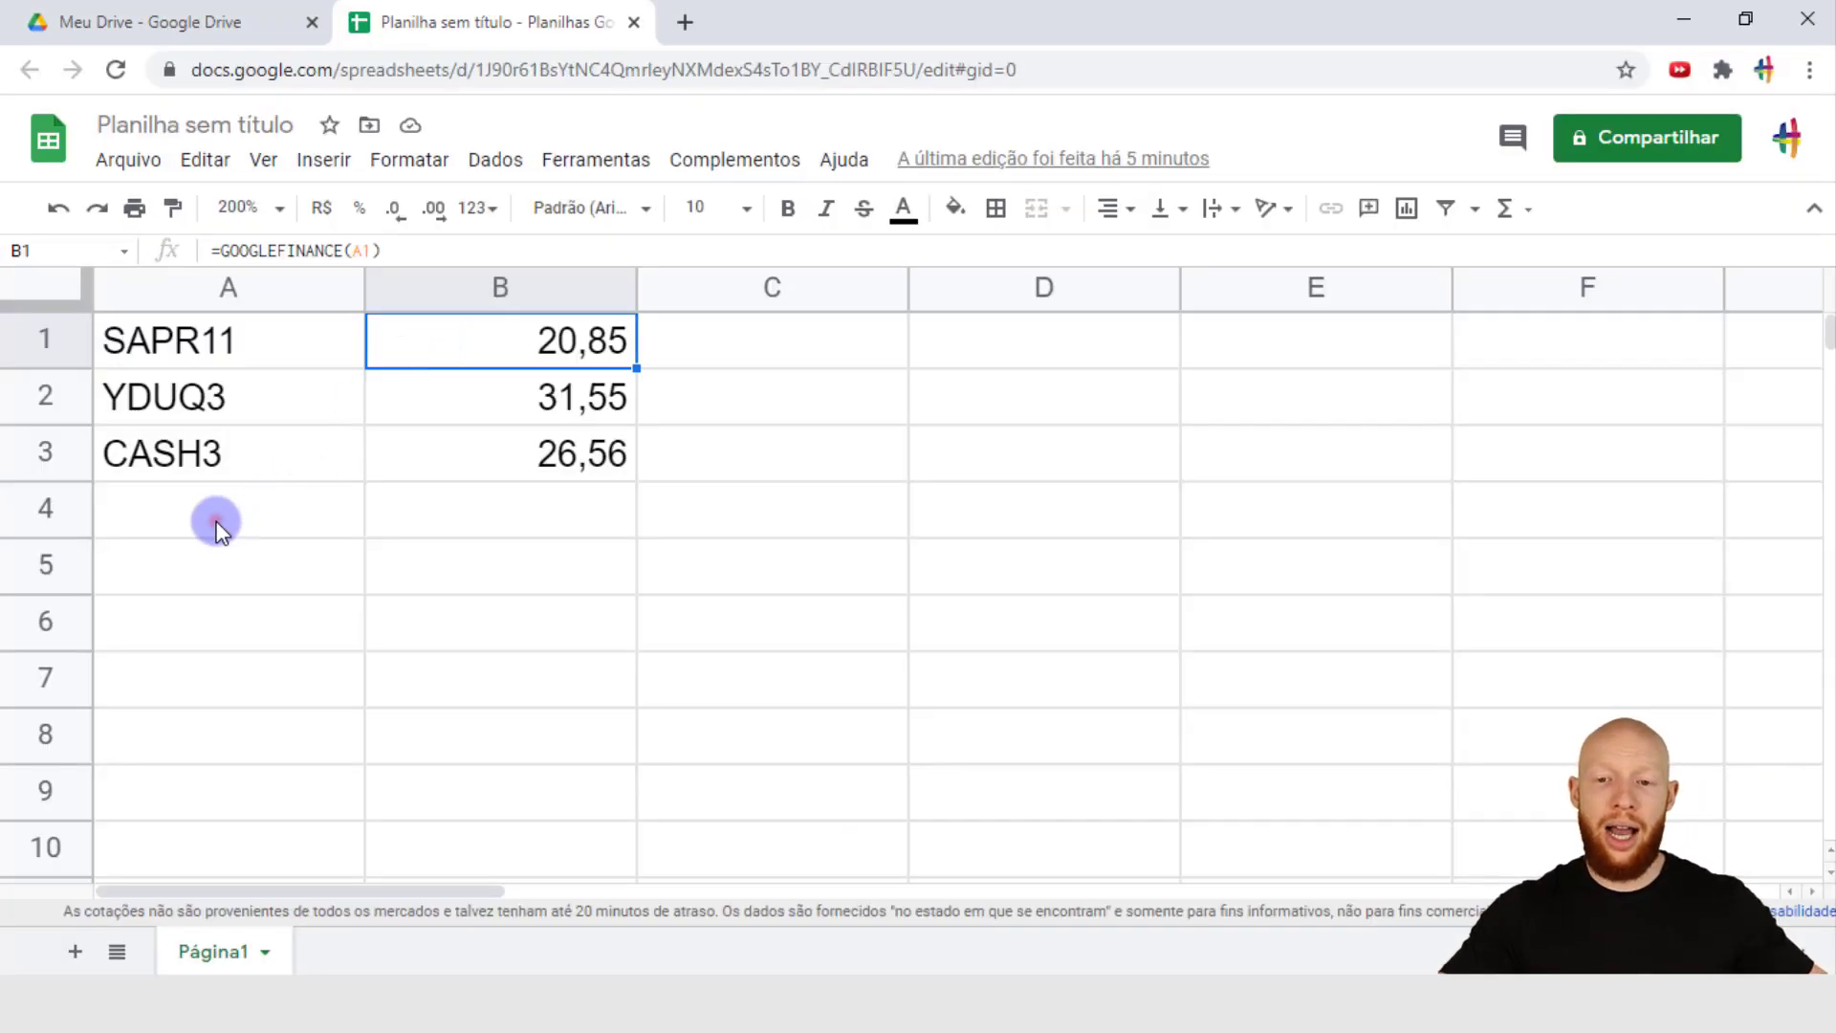
{"action": "left_click_drag", "start_coordinate": [217, 521], "coordinate": [455, 524]}
{"action": "left_click", "coordinate": [459, 521]}
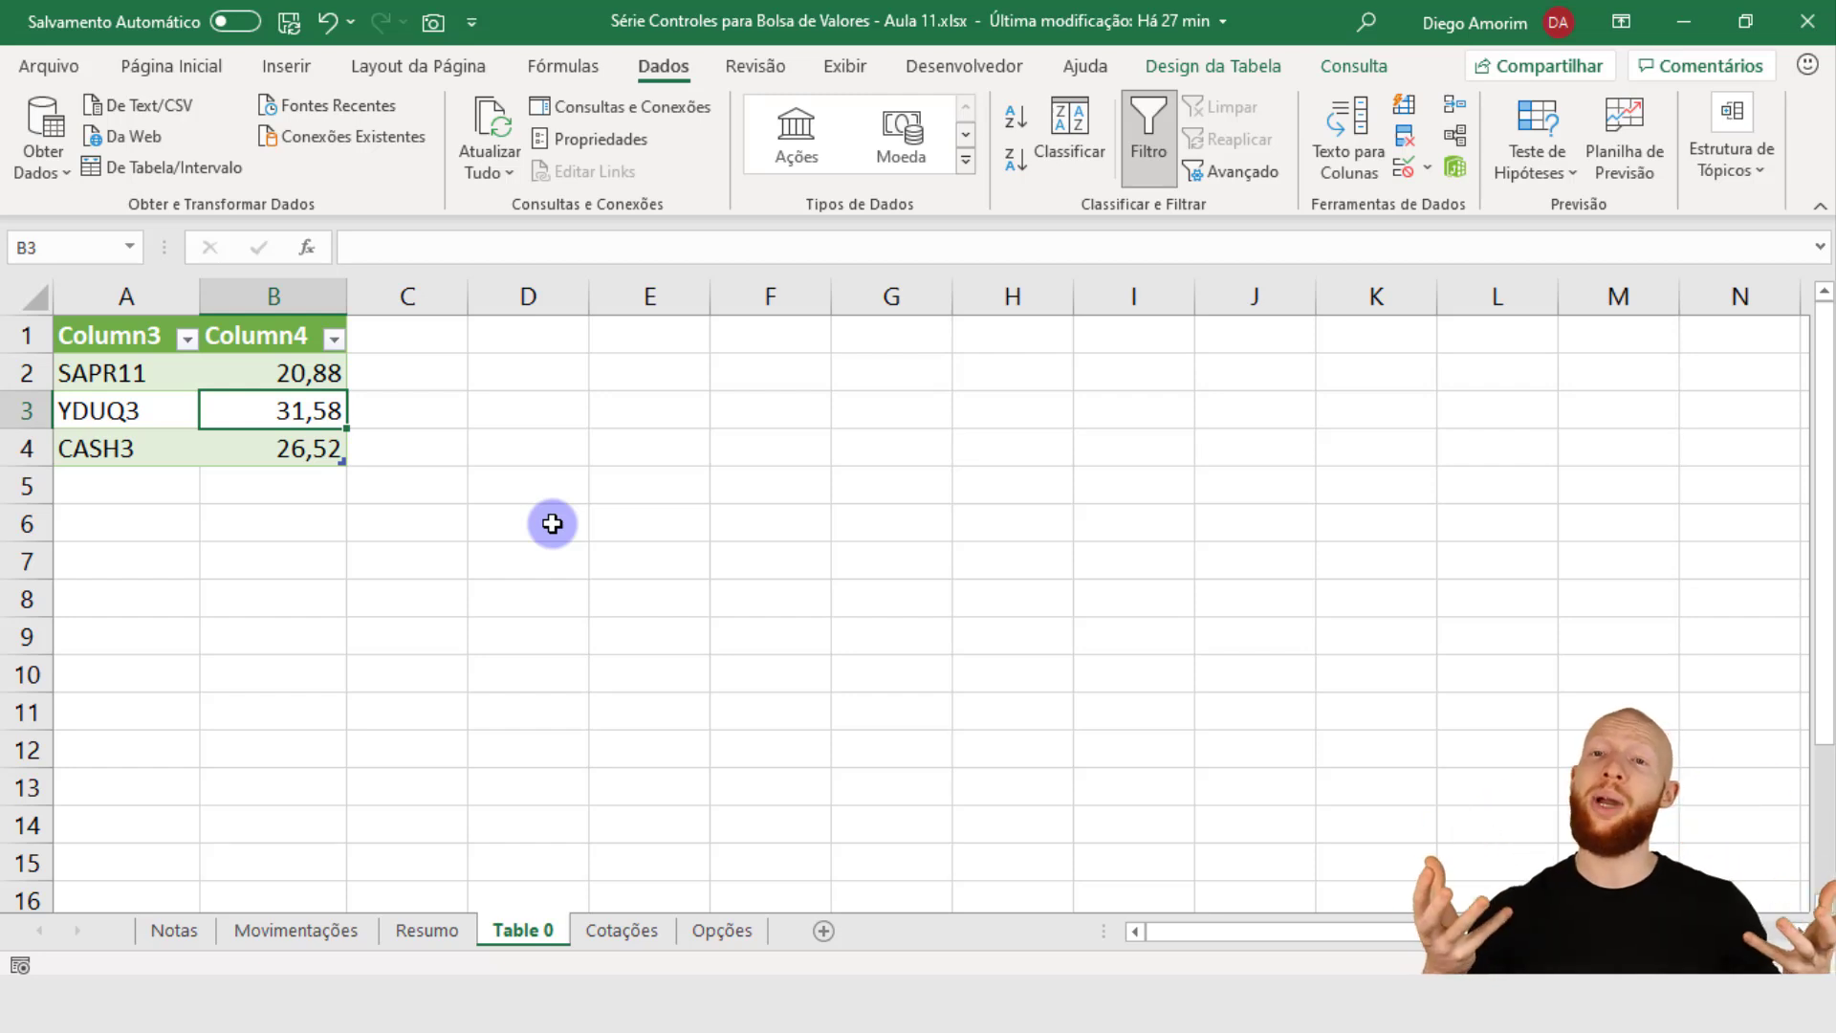
Step: Delete the Table 0 worksheet permanently from the Excel workbook
{"action": "right_click", "coordinate": [552, 937]}
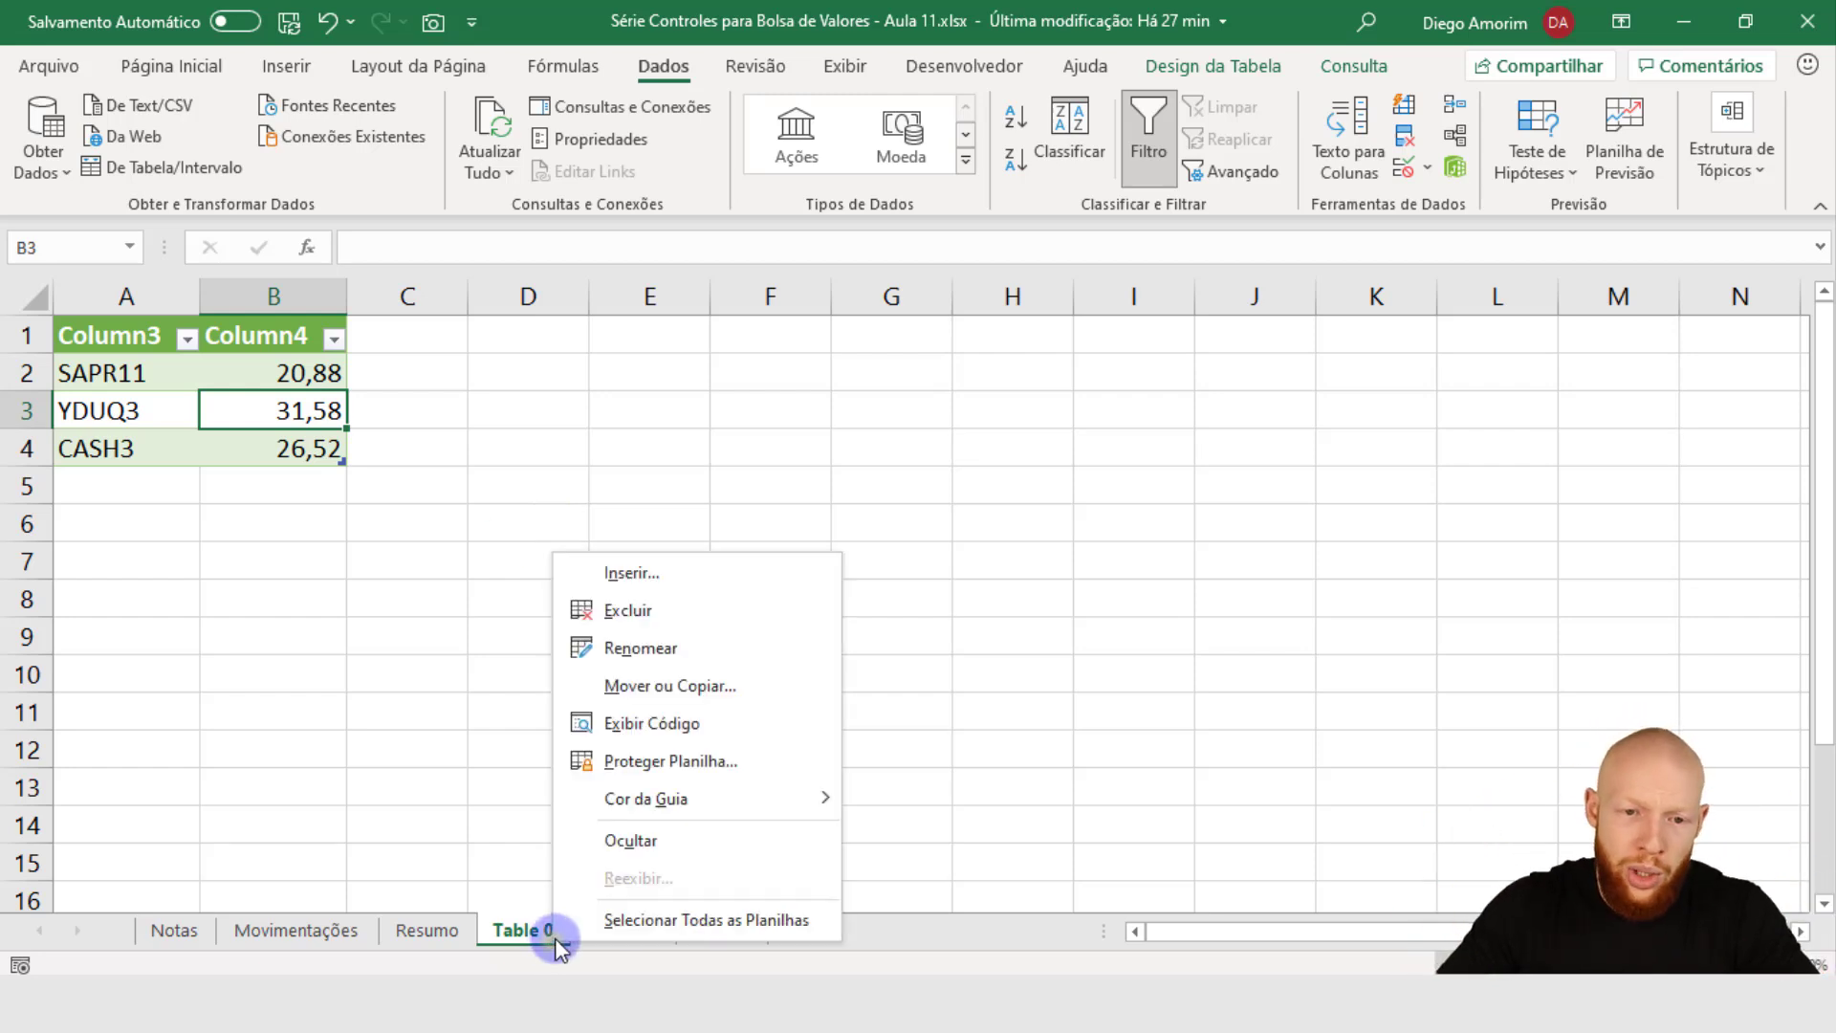
{"action": "left_click", "coordinate": [715, 619]}
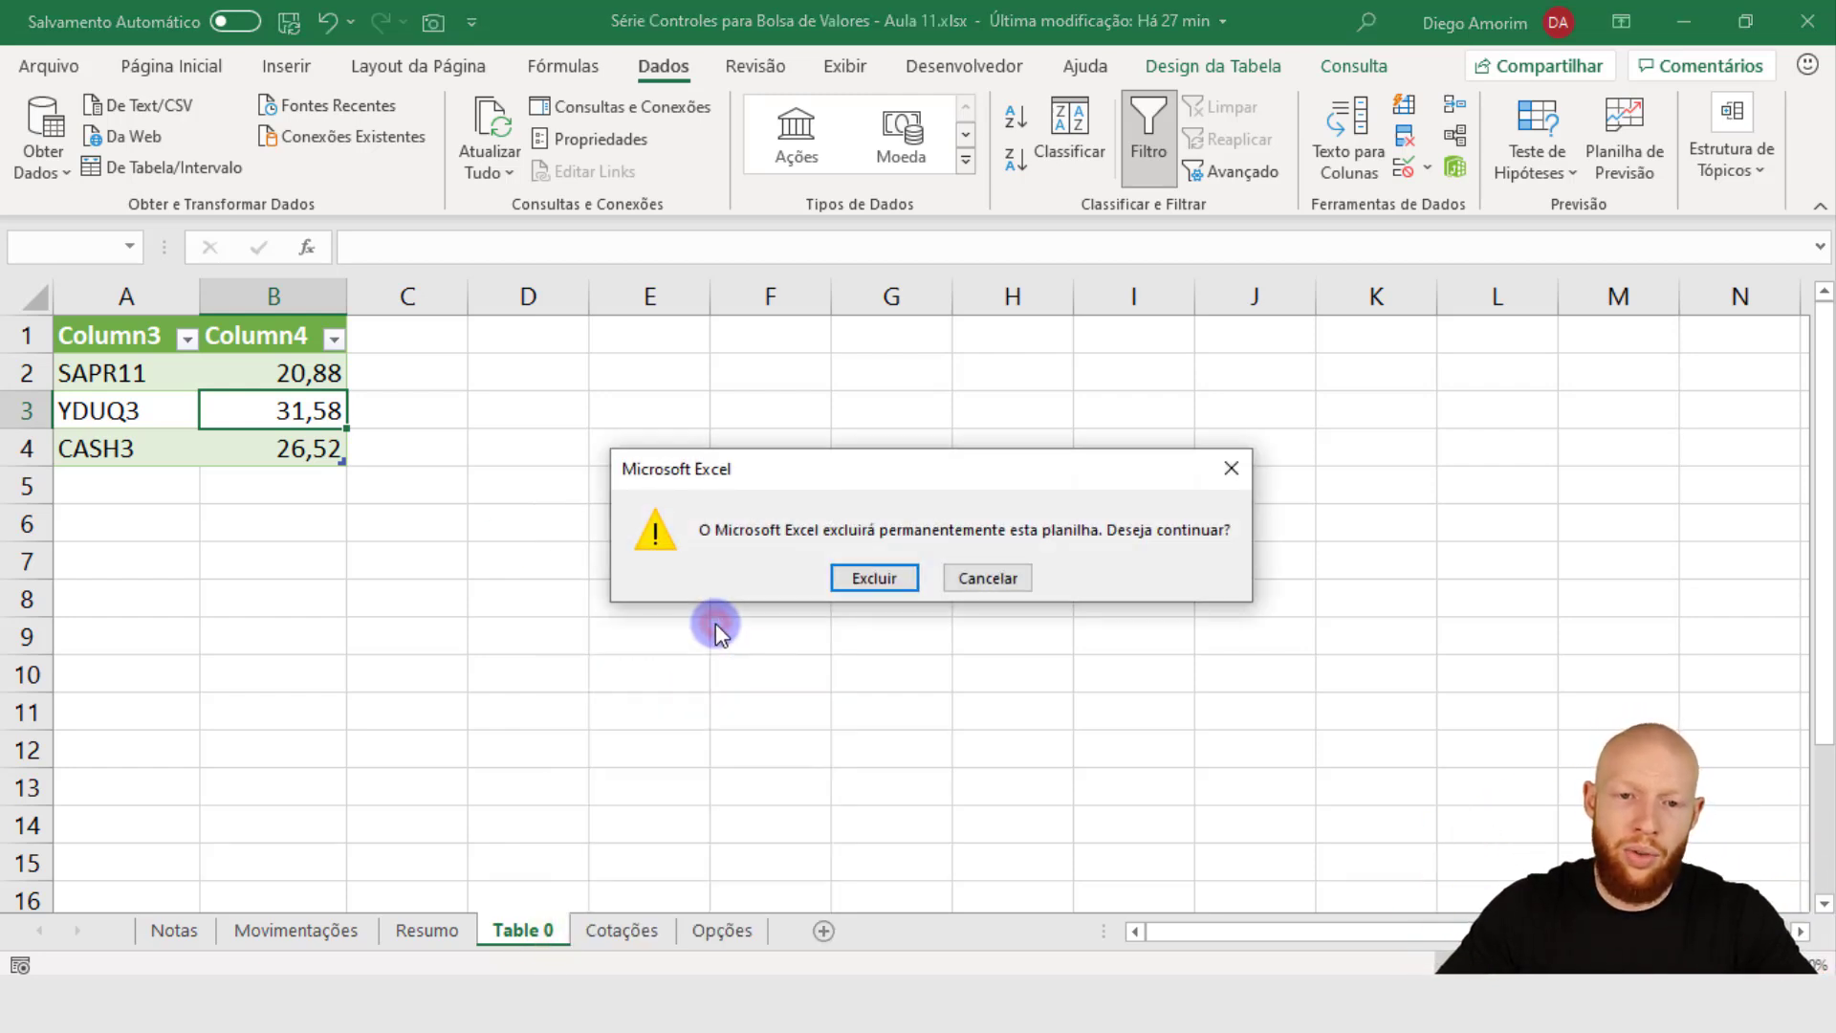
{"action": "left_click", "coordinate": [874, 578]}
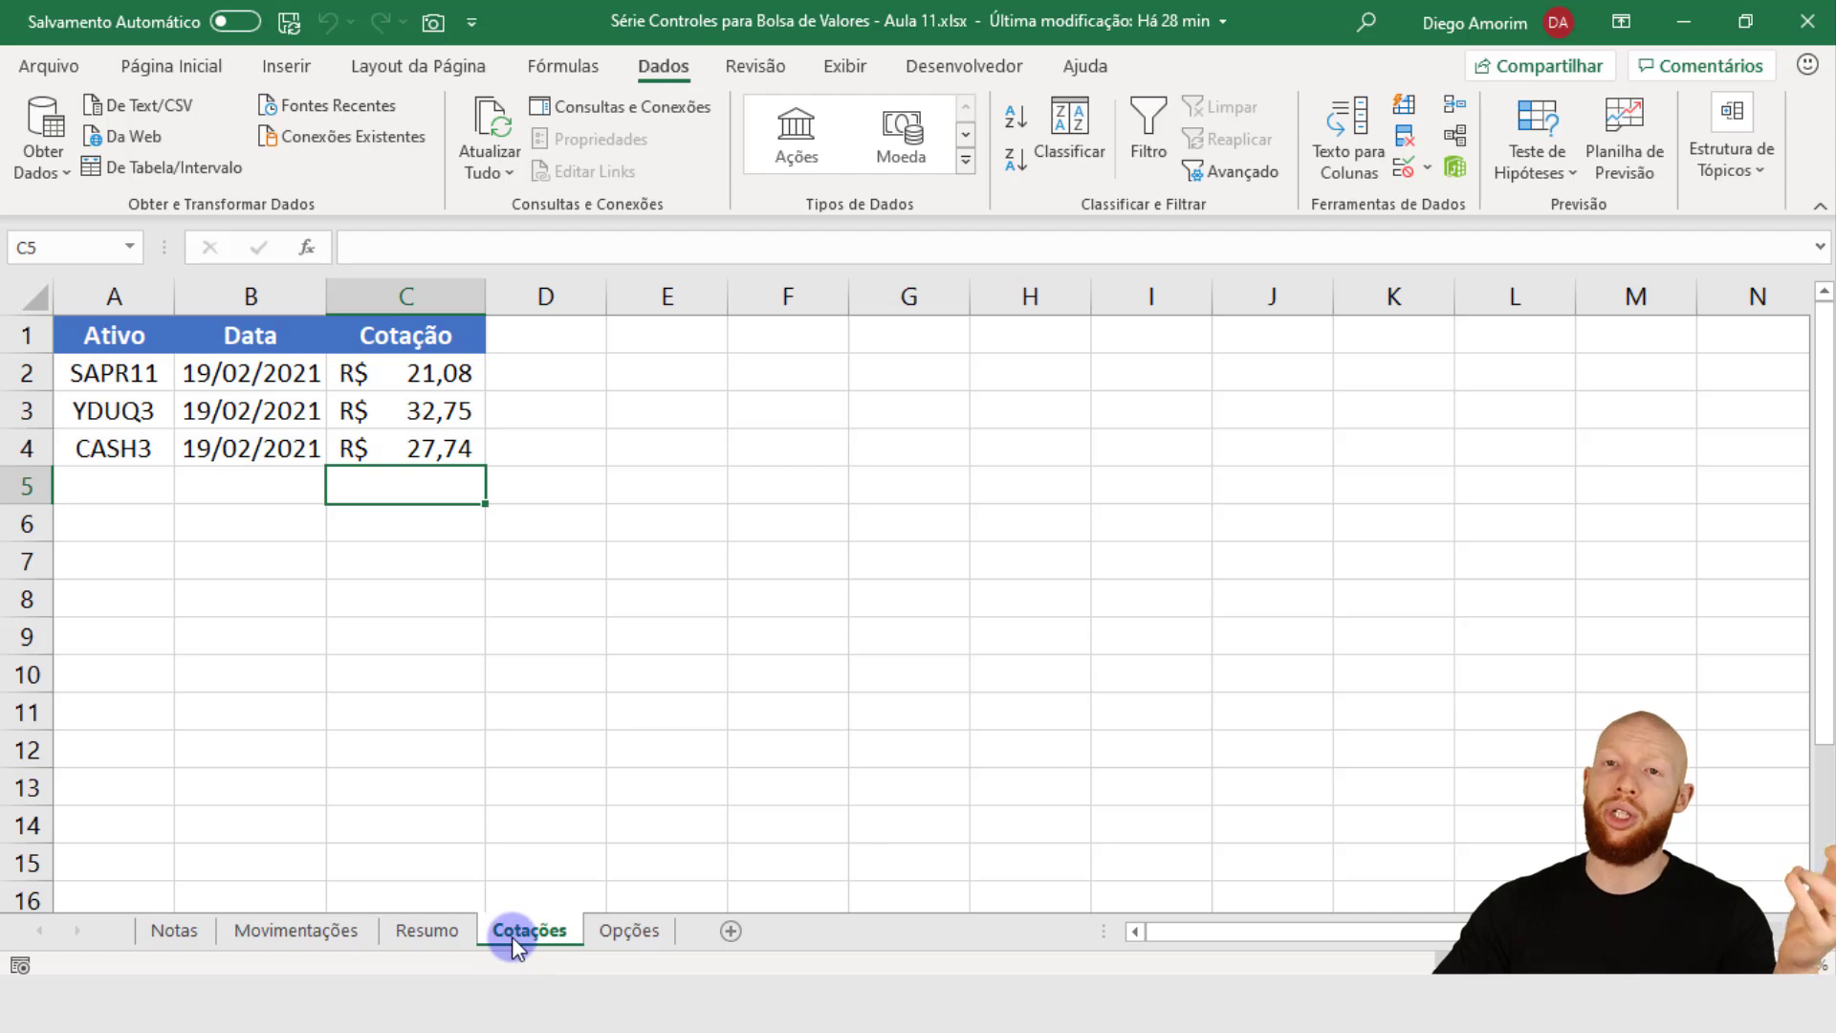
Step: On the Resumo sheet, enter =PROCV(F2;Cotações!A:C;3;0) in J2 as the Preço Atual of the asset
{"action": "left_click", "coordinate": [428, 933]}
{"action": "left_click", "coordinate": [1009, 384]}
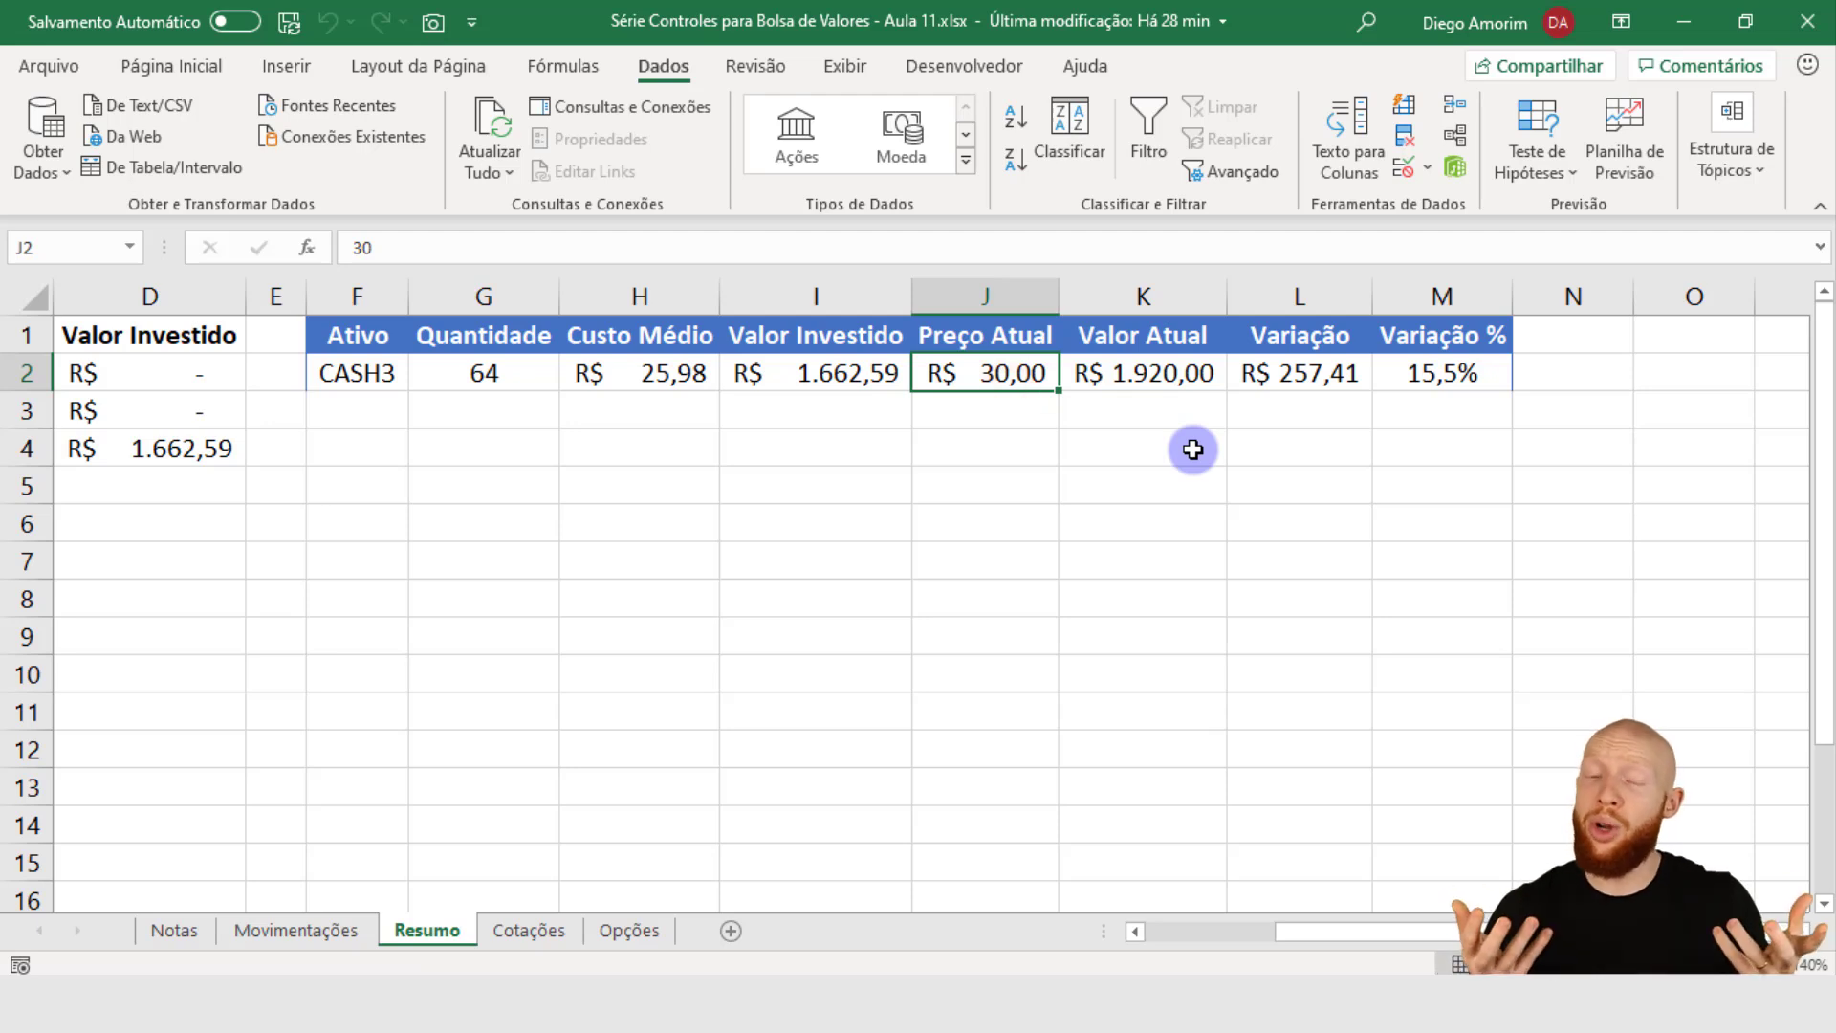
{"action": "type", "text": "=PROCV("}
{"action": "key", "text": "Left"}
{"action": "key", "text": "Left"}
{"action": "key", "text": "Left"}
{"action": "key", "text": "Left"}
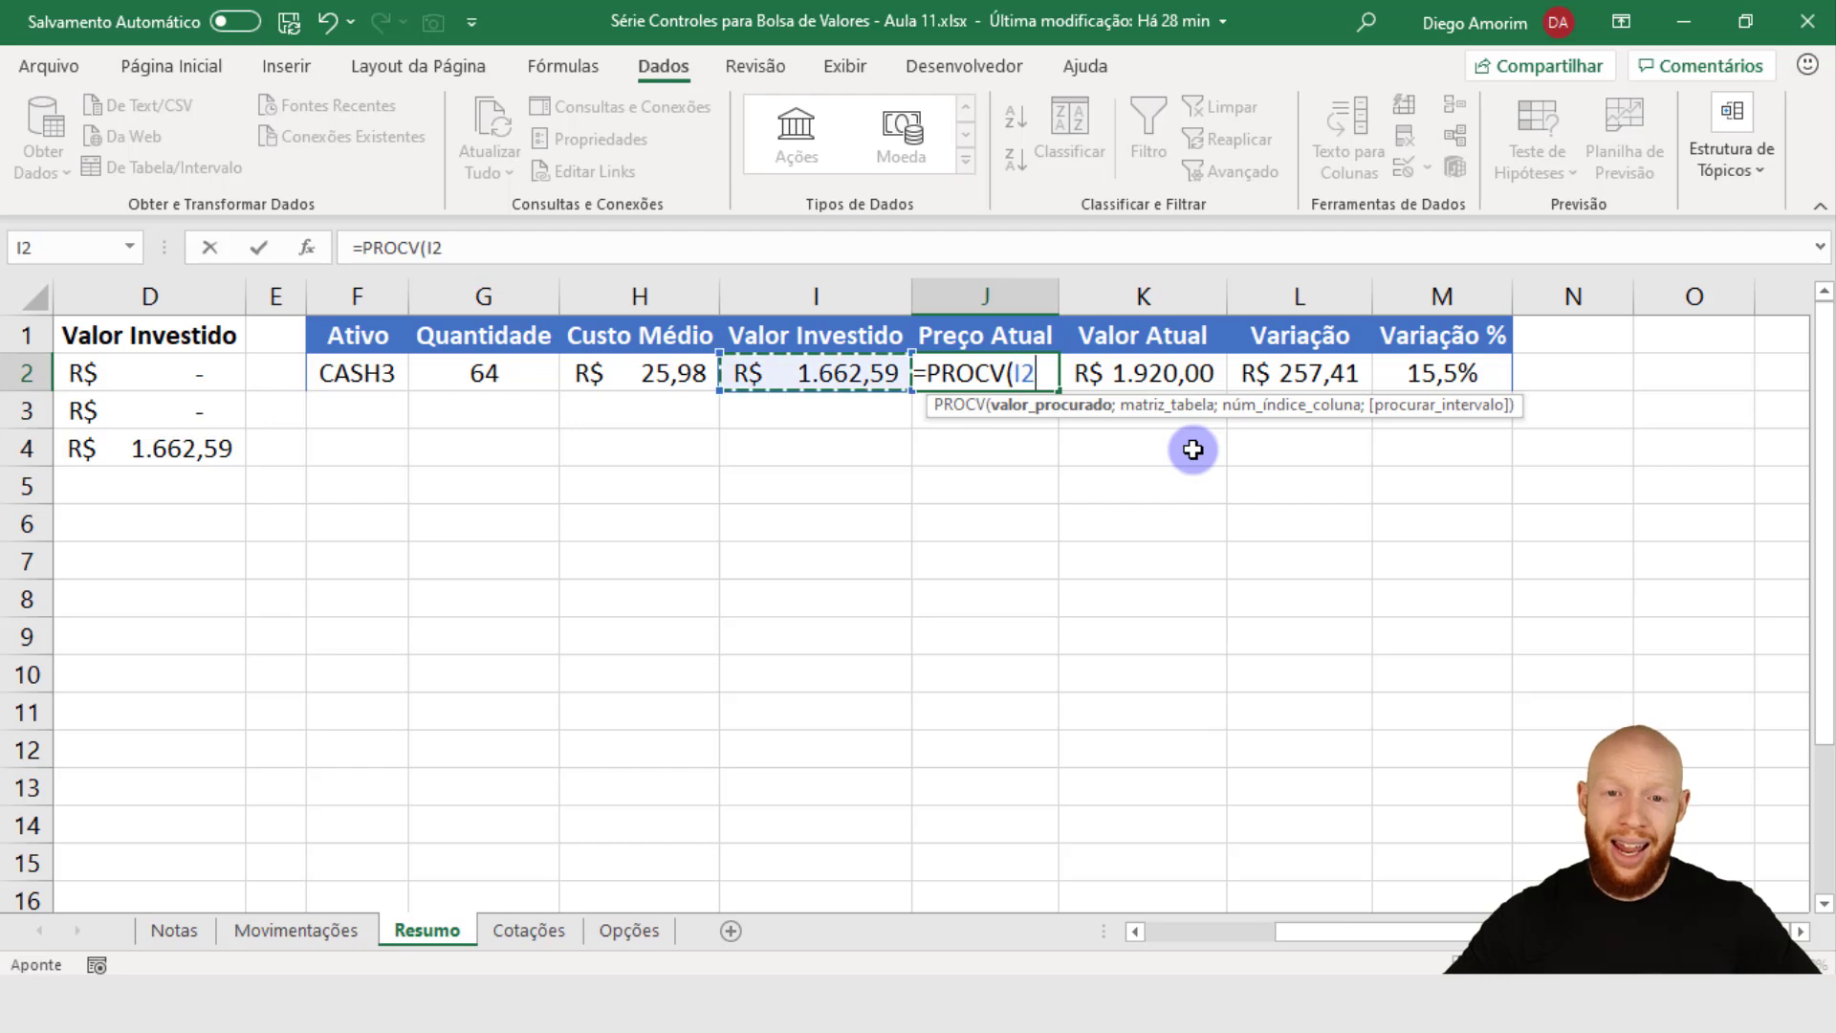
{"action": "type", "text": ";"}
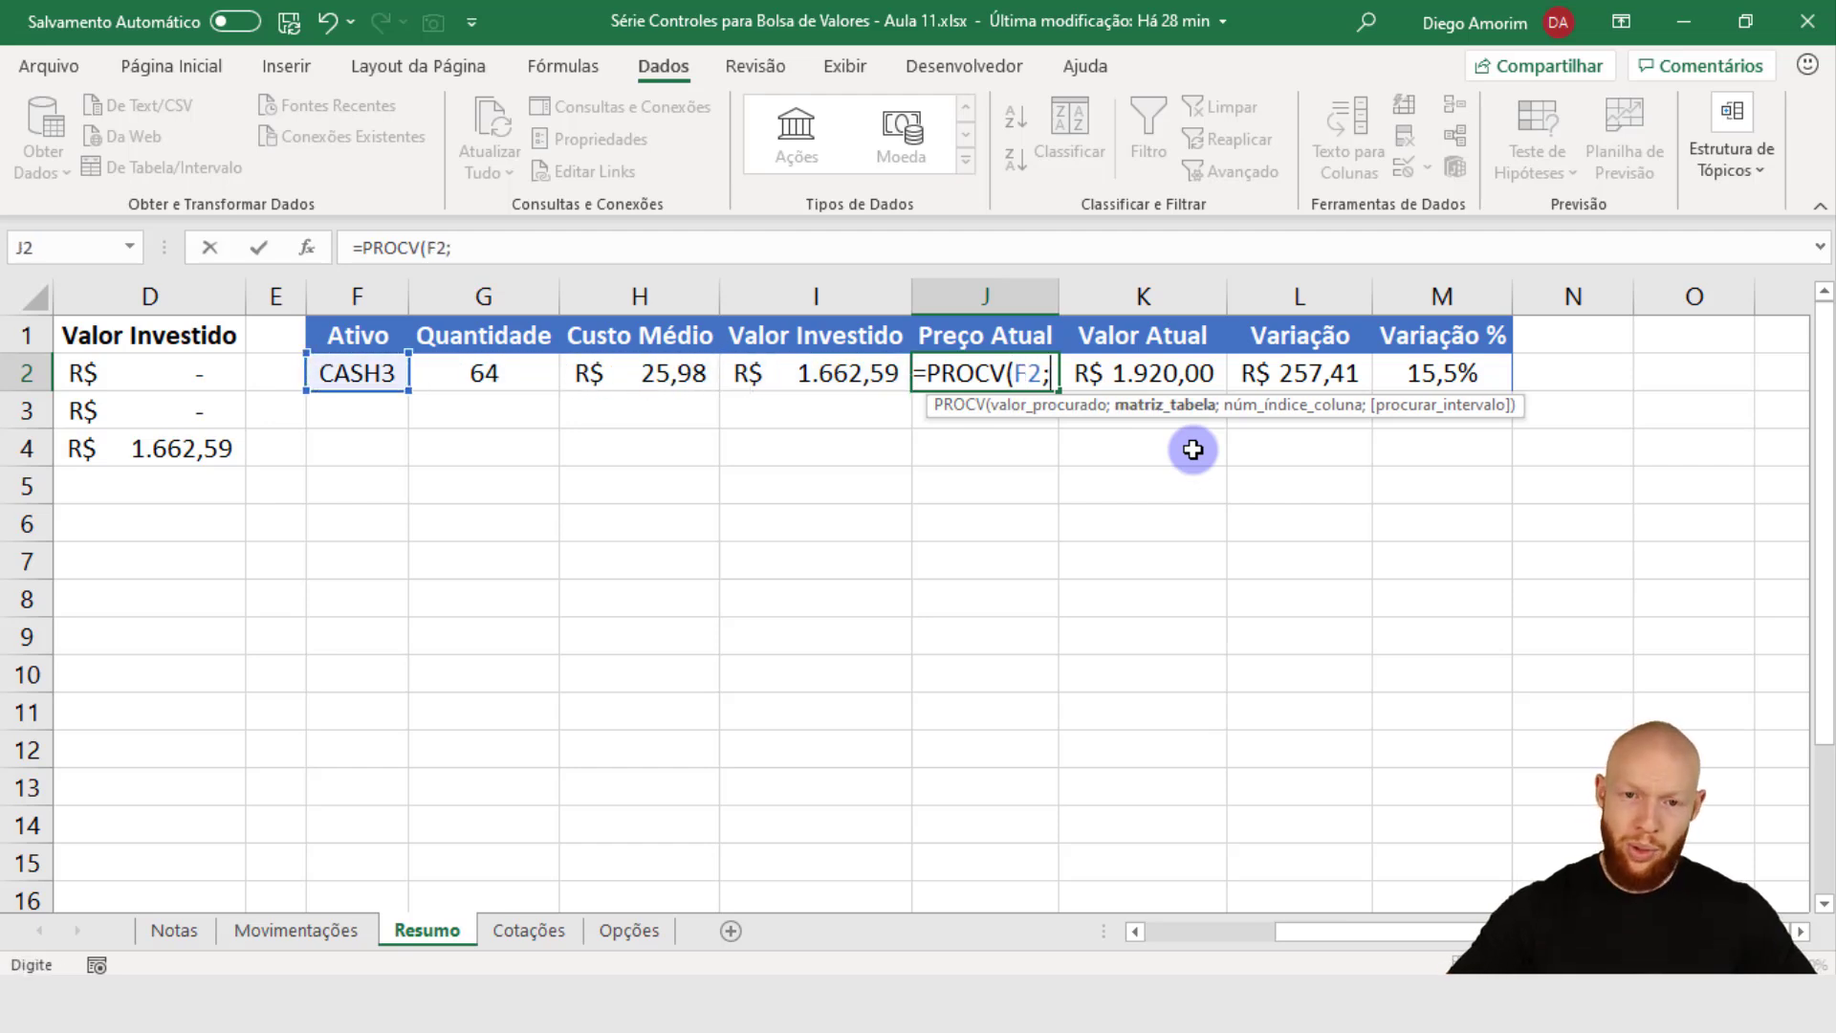
{"action": "left_click", "coordinate": [525, 930]}
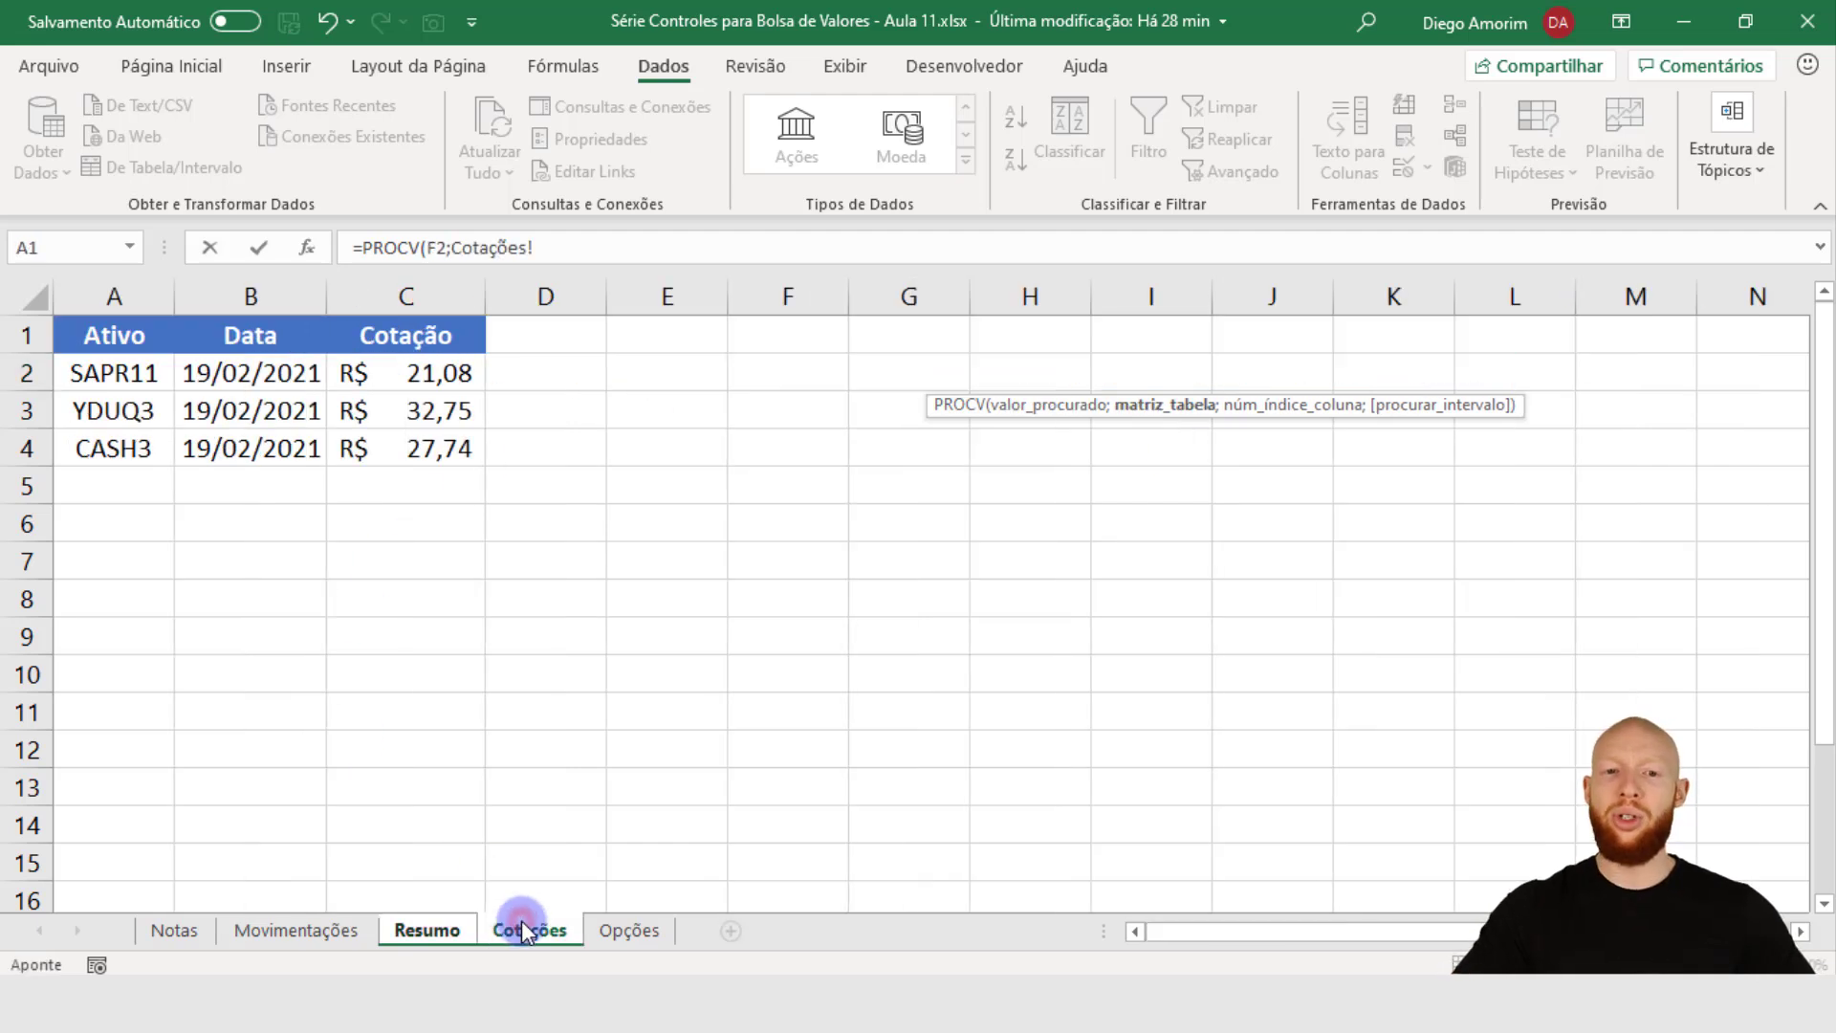
{"action": "left_click_drag", "start_coordinate": [115, 297], "coordinate": [380, 300]}
{"action": "type", "text": ";"}
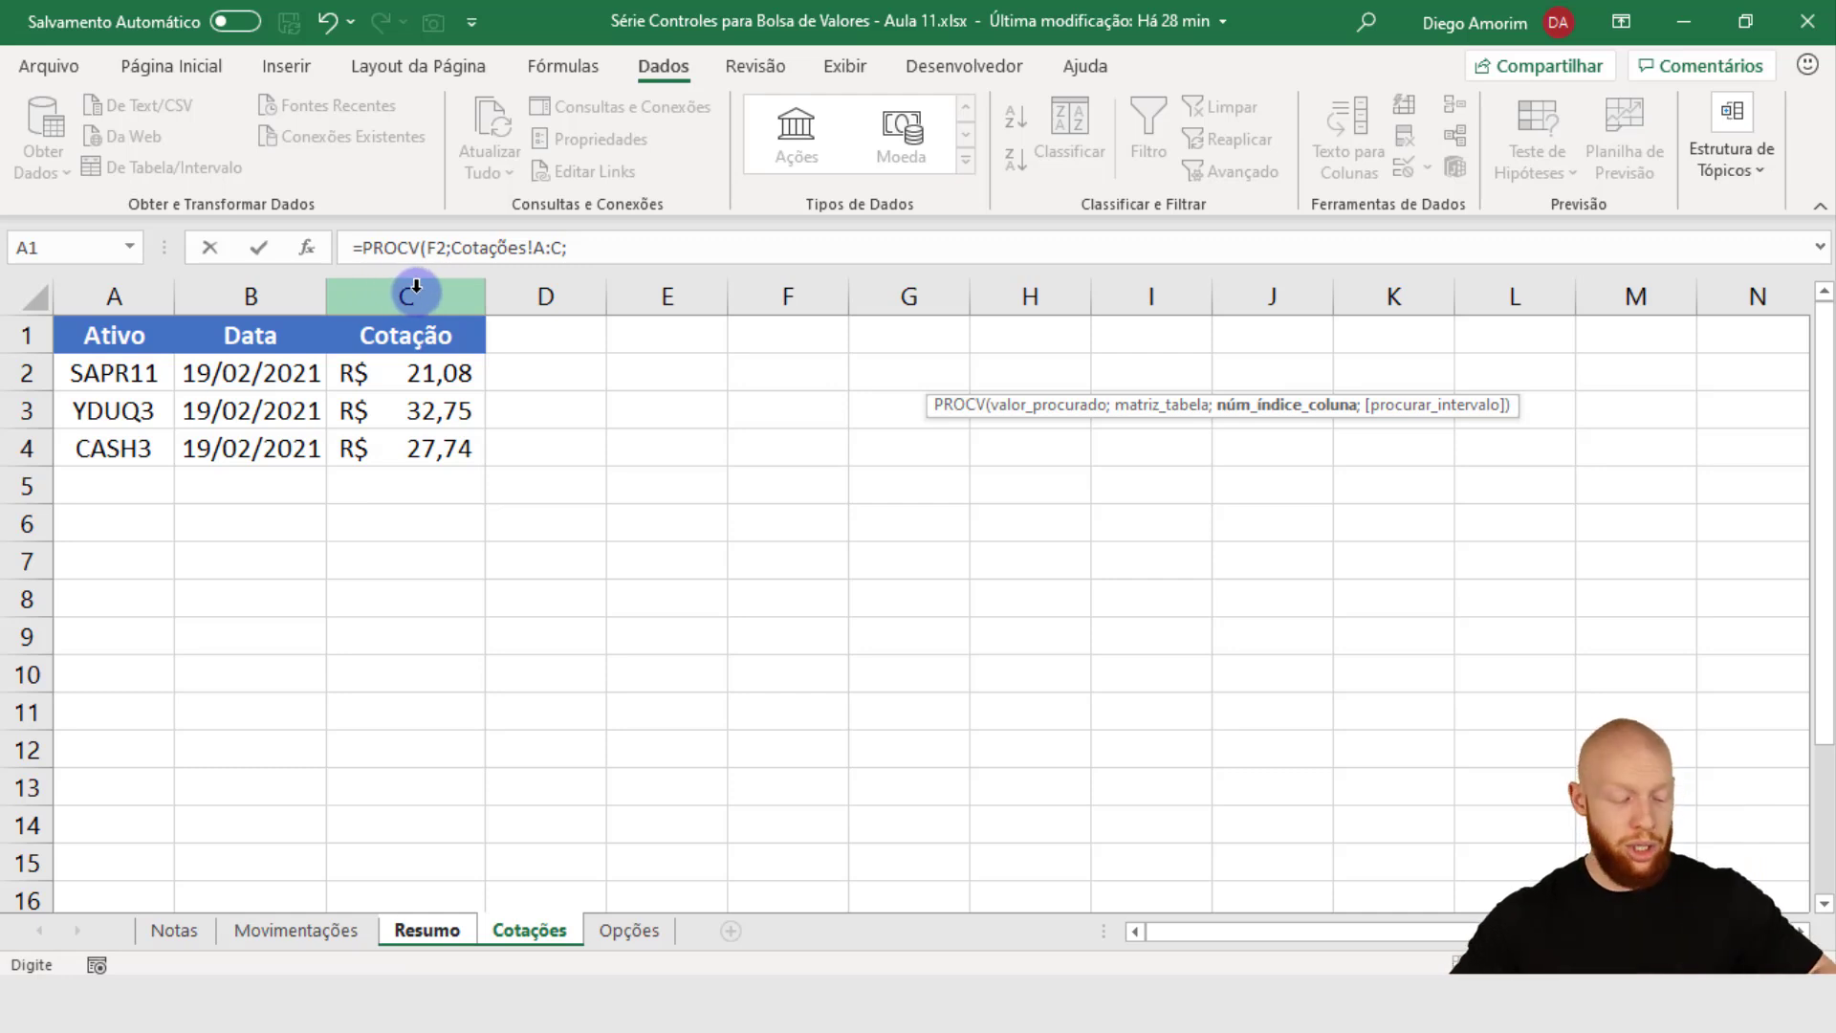
{"action": "type", "text": "3;0"}
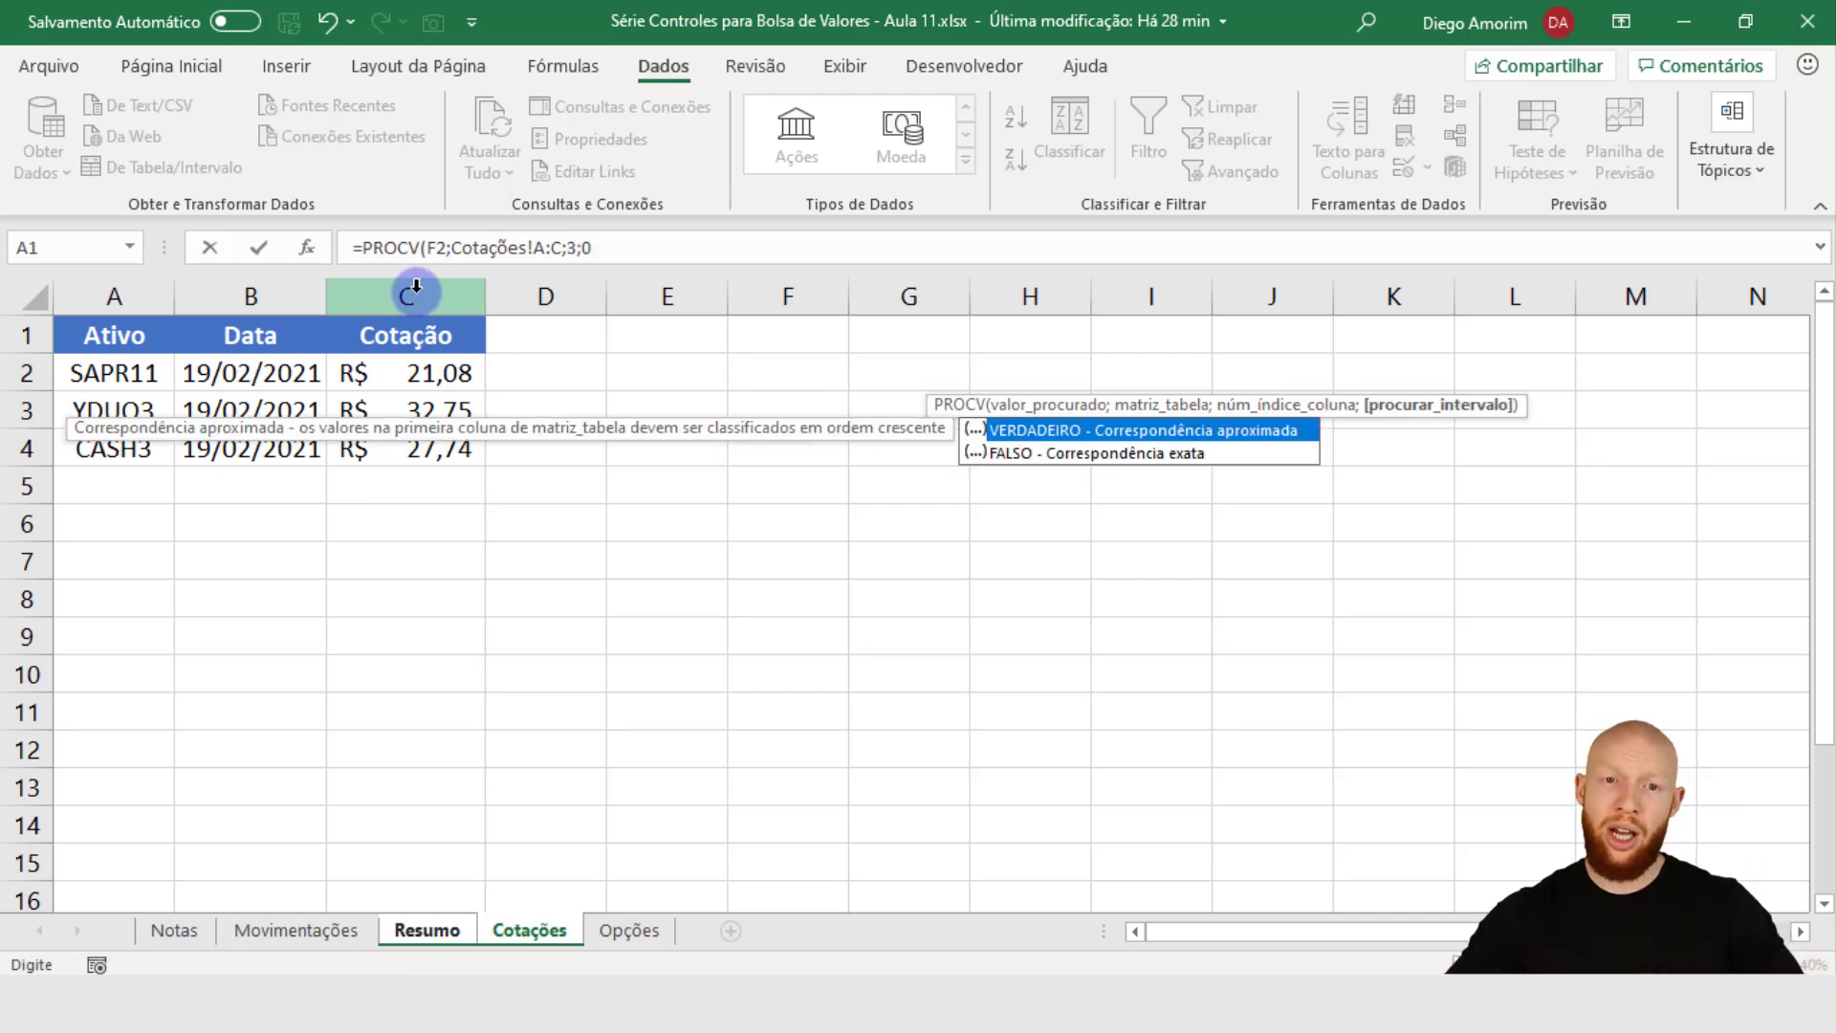
{"action": "type", "text": ")"}
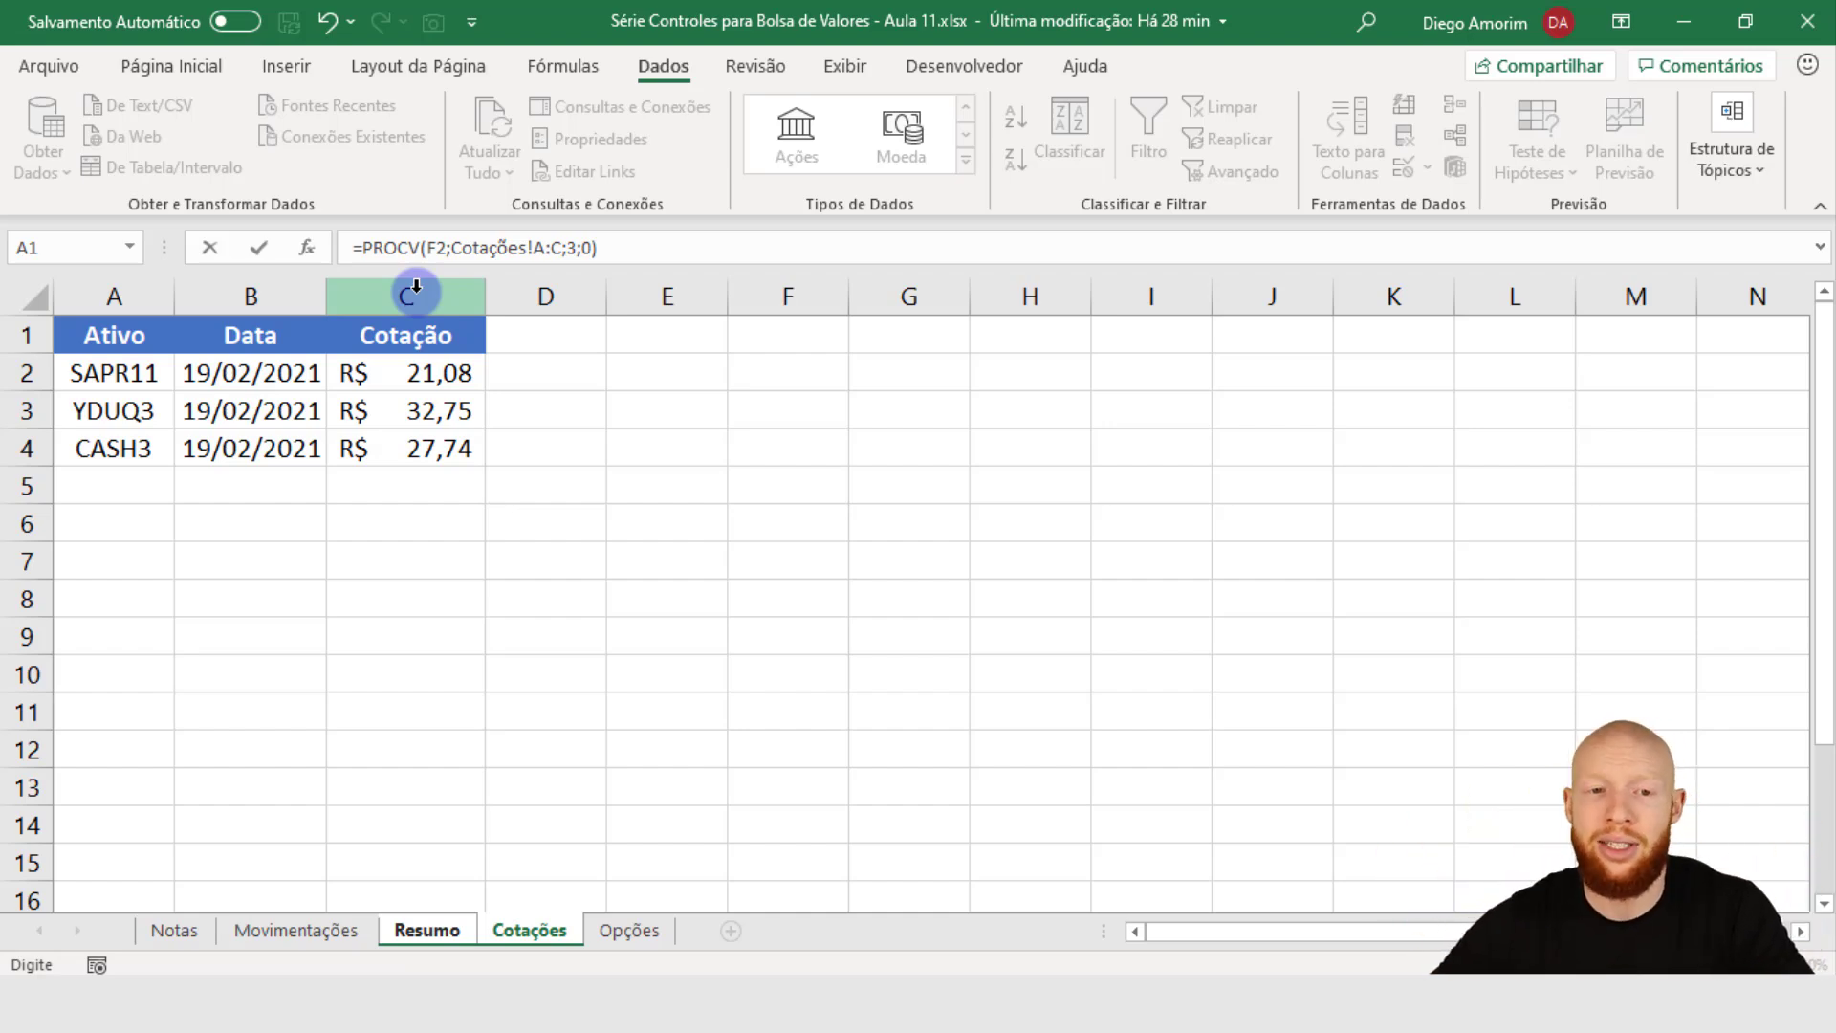
{"action": "key", "text": "Return"}
{"action": "key", "text": "Up"}
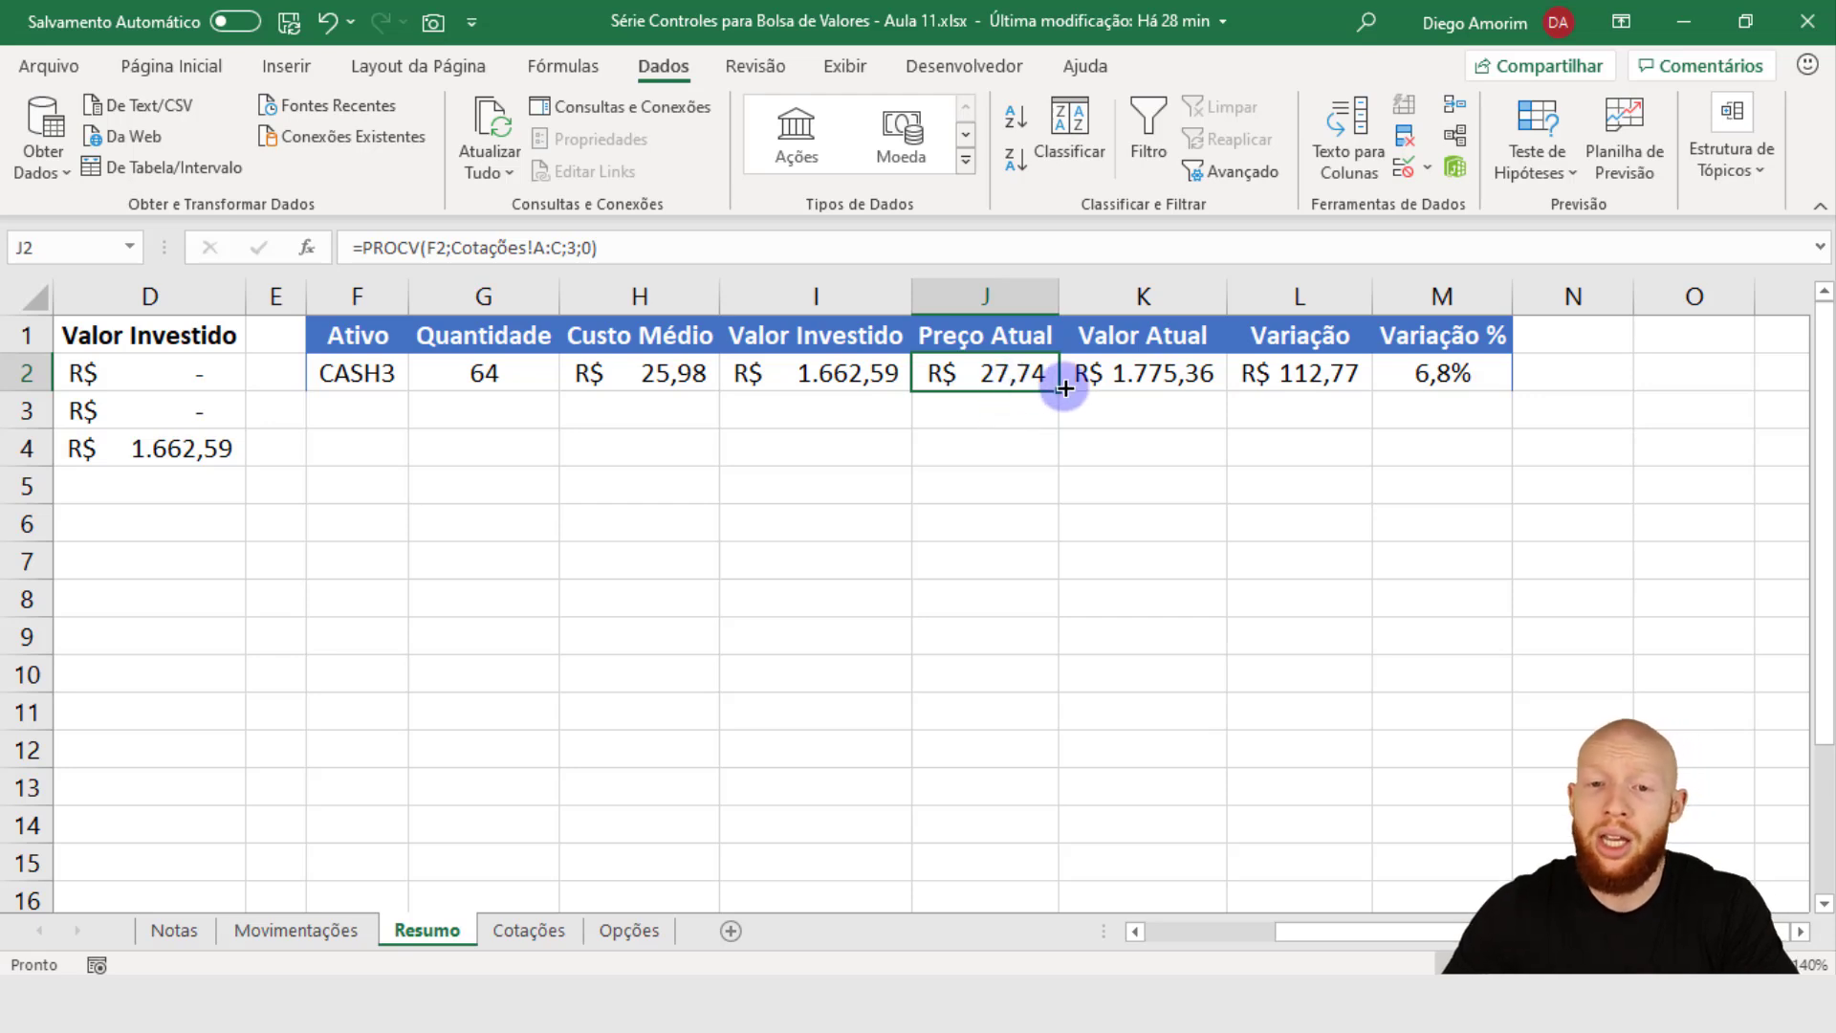
Step: Check the Valor Atual and variation formulas, and change the lookup value of the J2 formula to the spilled range F2#
{"action": "left_click", "coordinate": [1167, 372]}
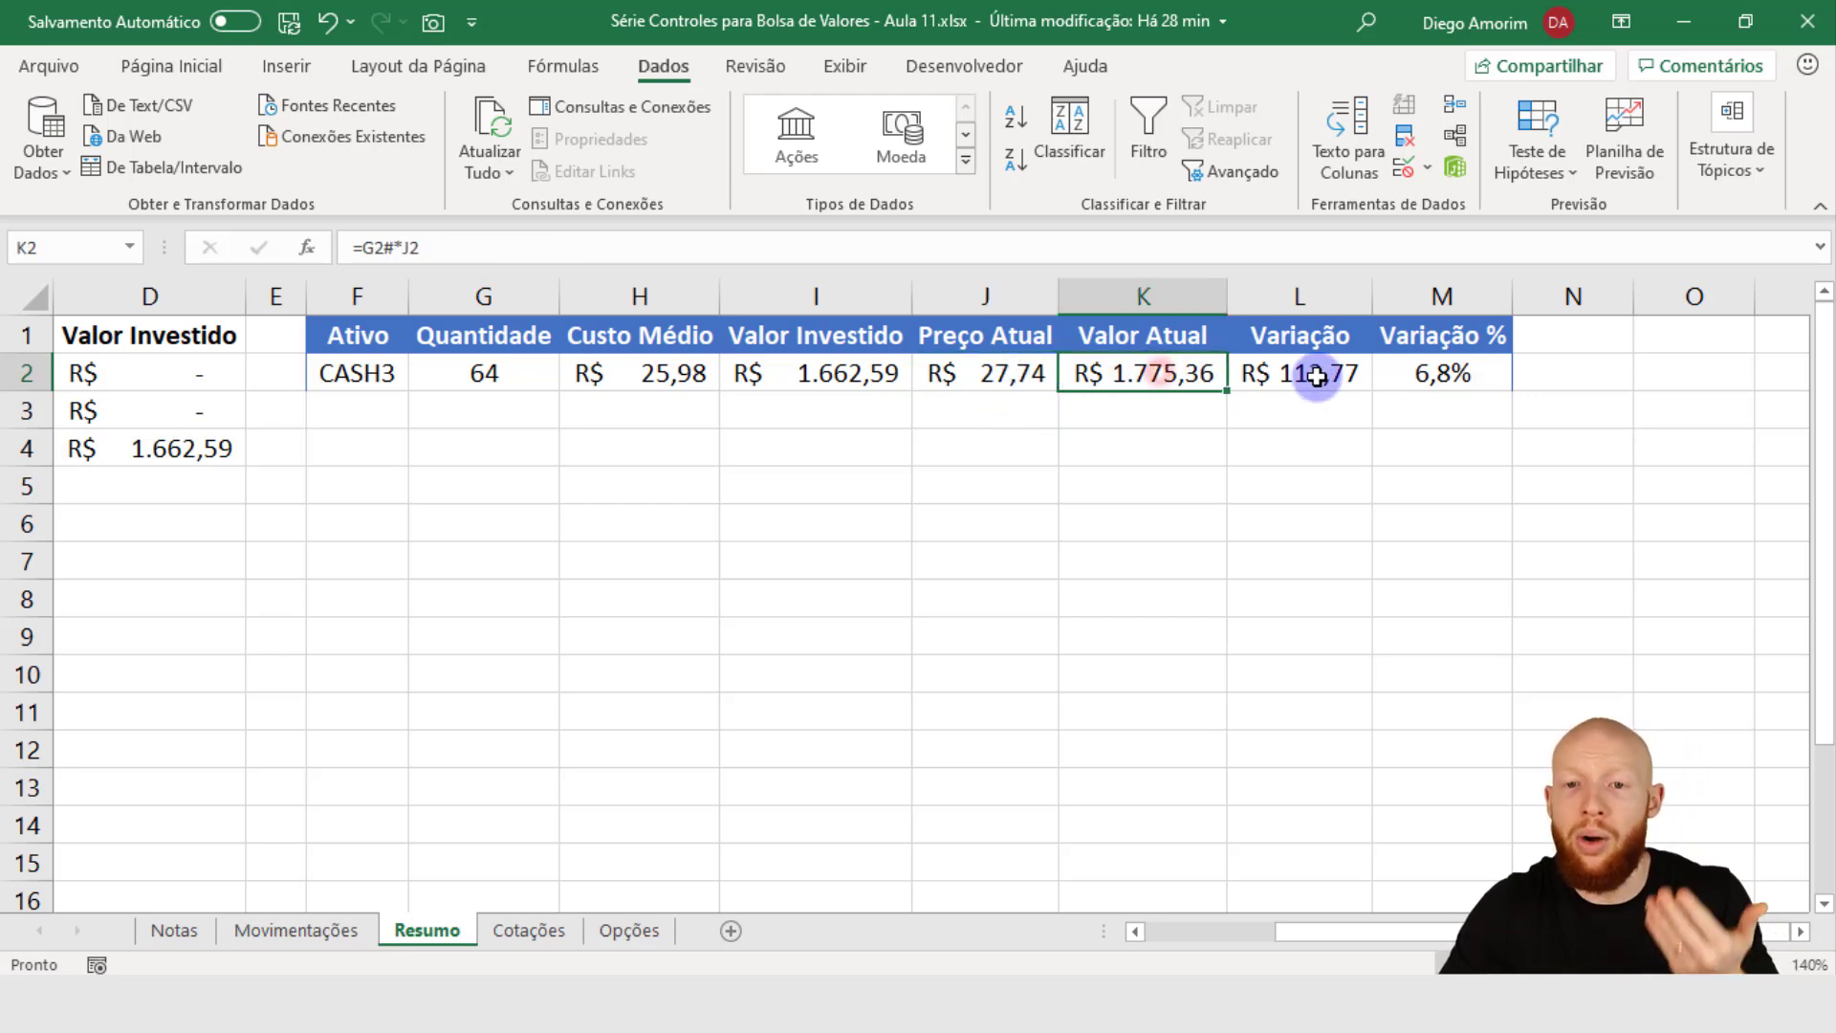
{"action": "left_click", "coordinate": [1318, 375]}
{"action": "left_click", "coordinate": [1436, 373]}
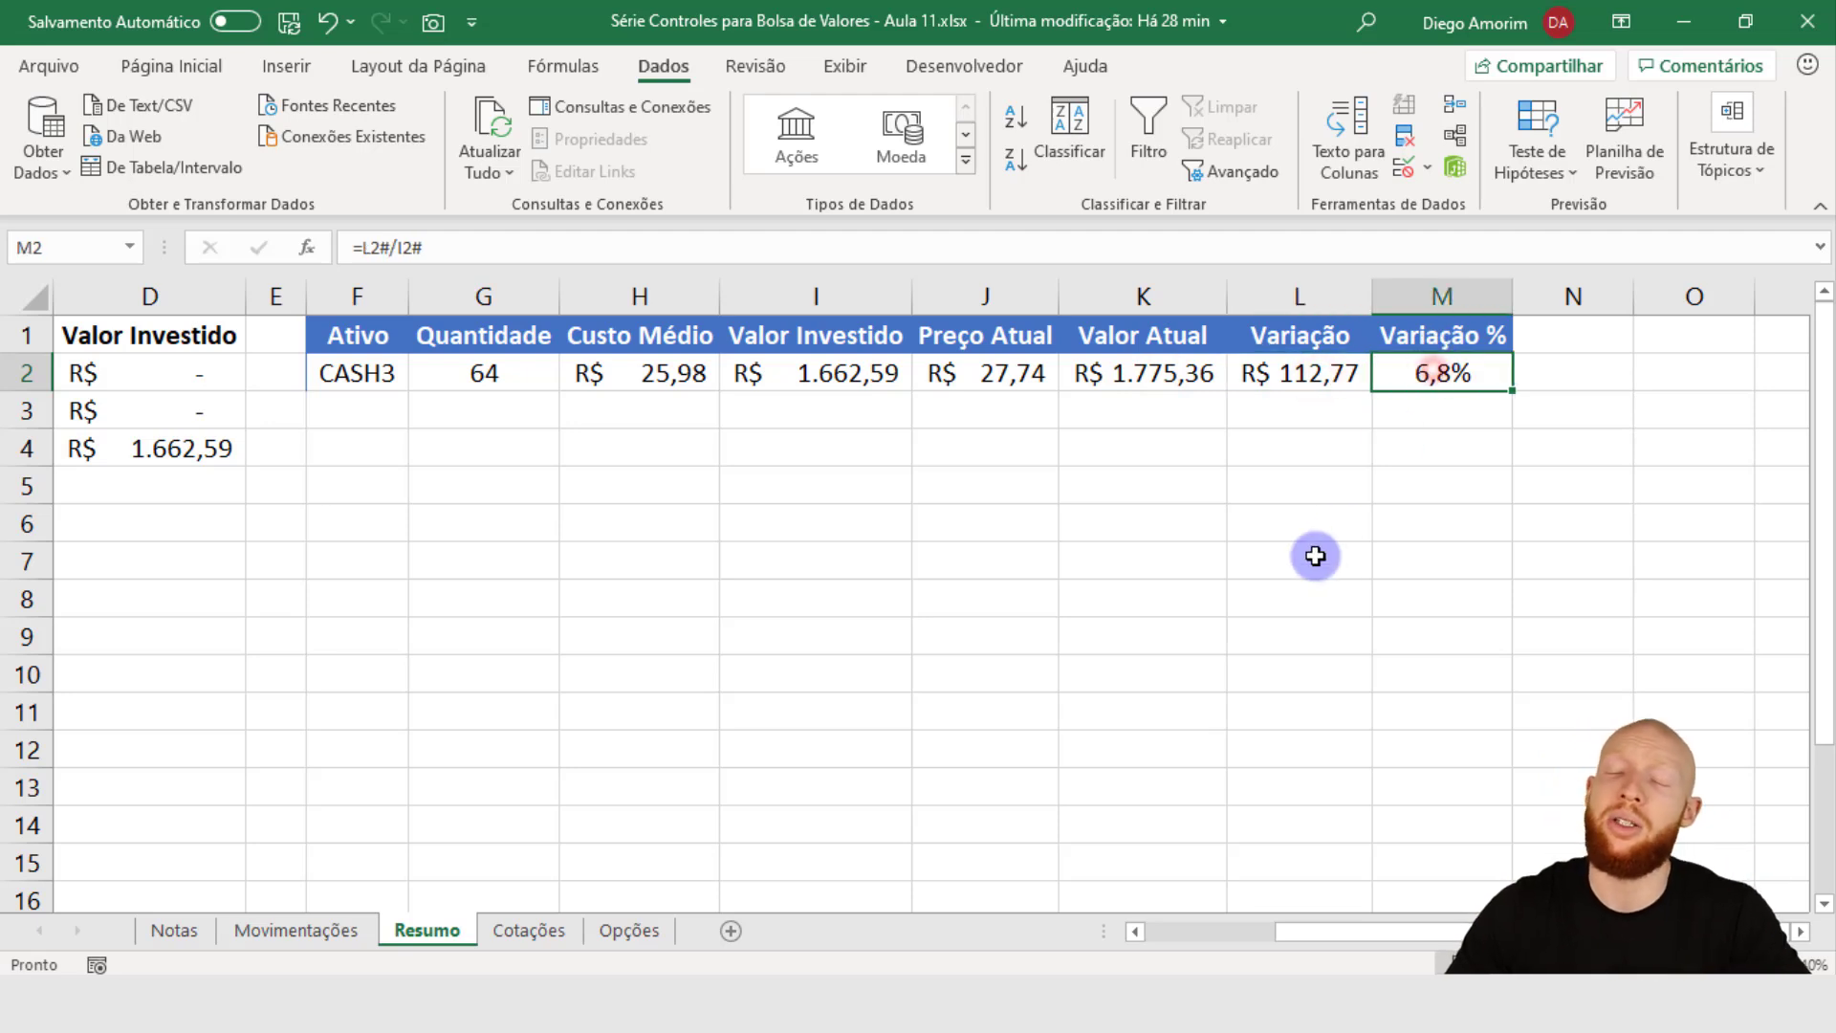
{"action": "left_click", "coordinate": [1011, 375]}
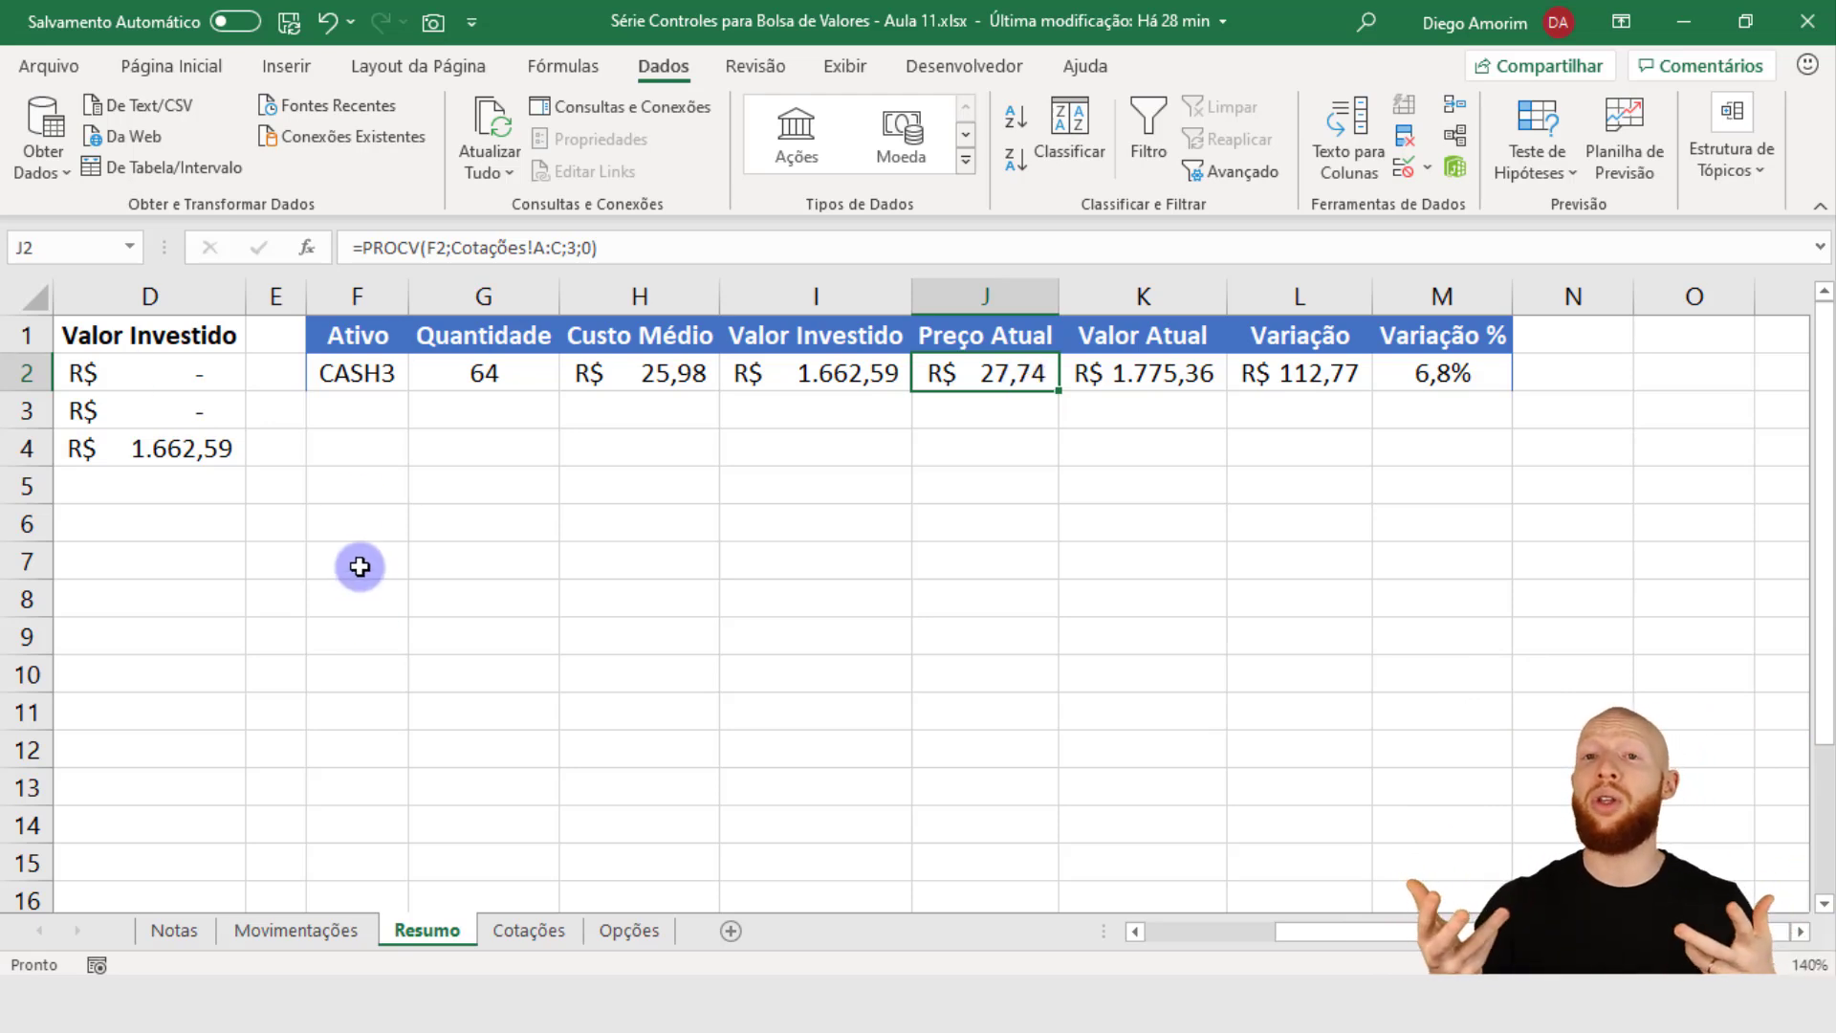
{"action": "key", "text": "F2"}
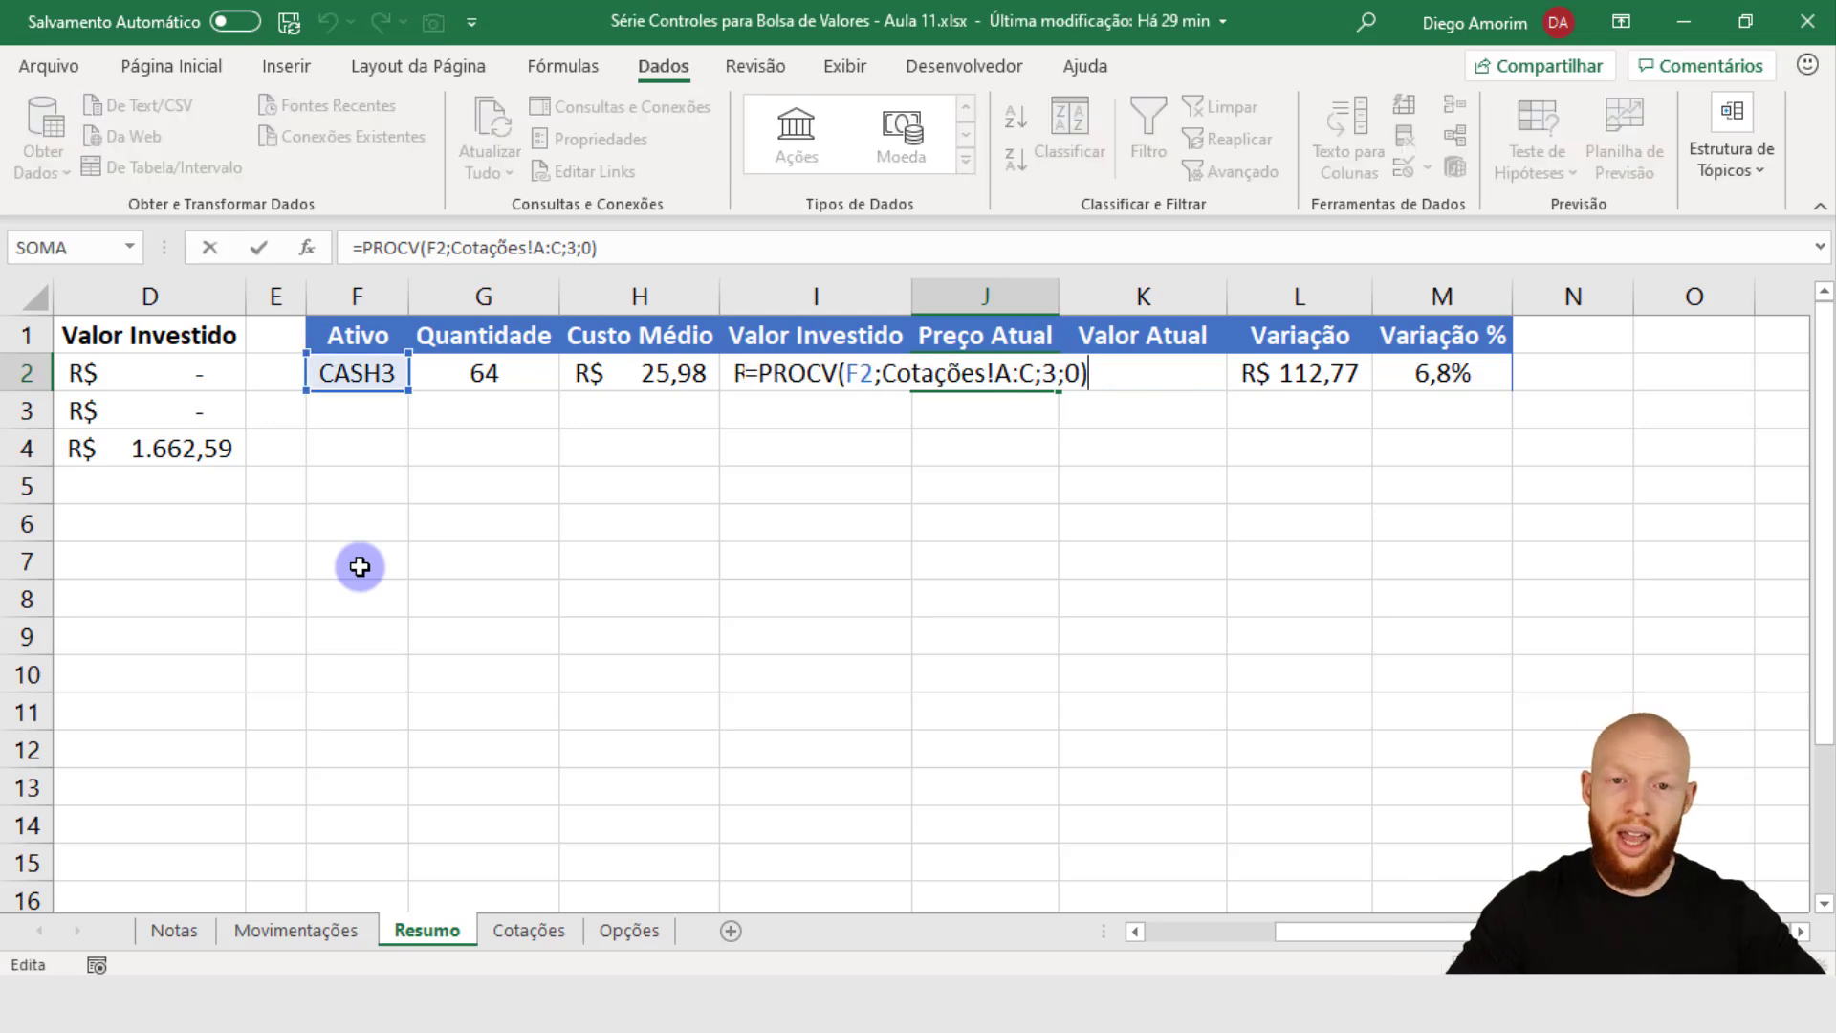
{"action": "left_click", "coordinate": [875, 374]}
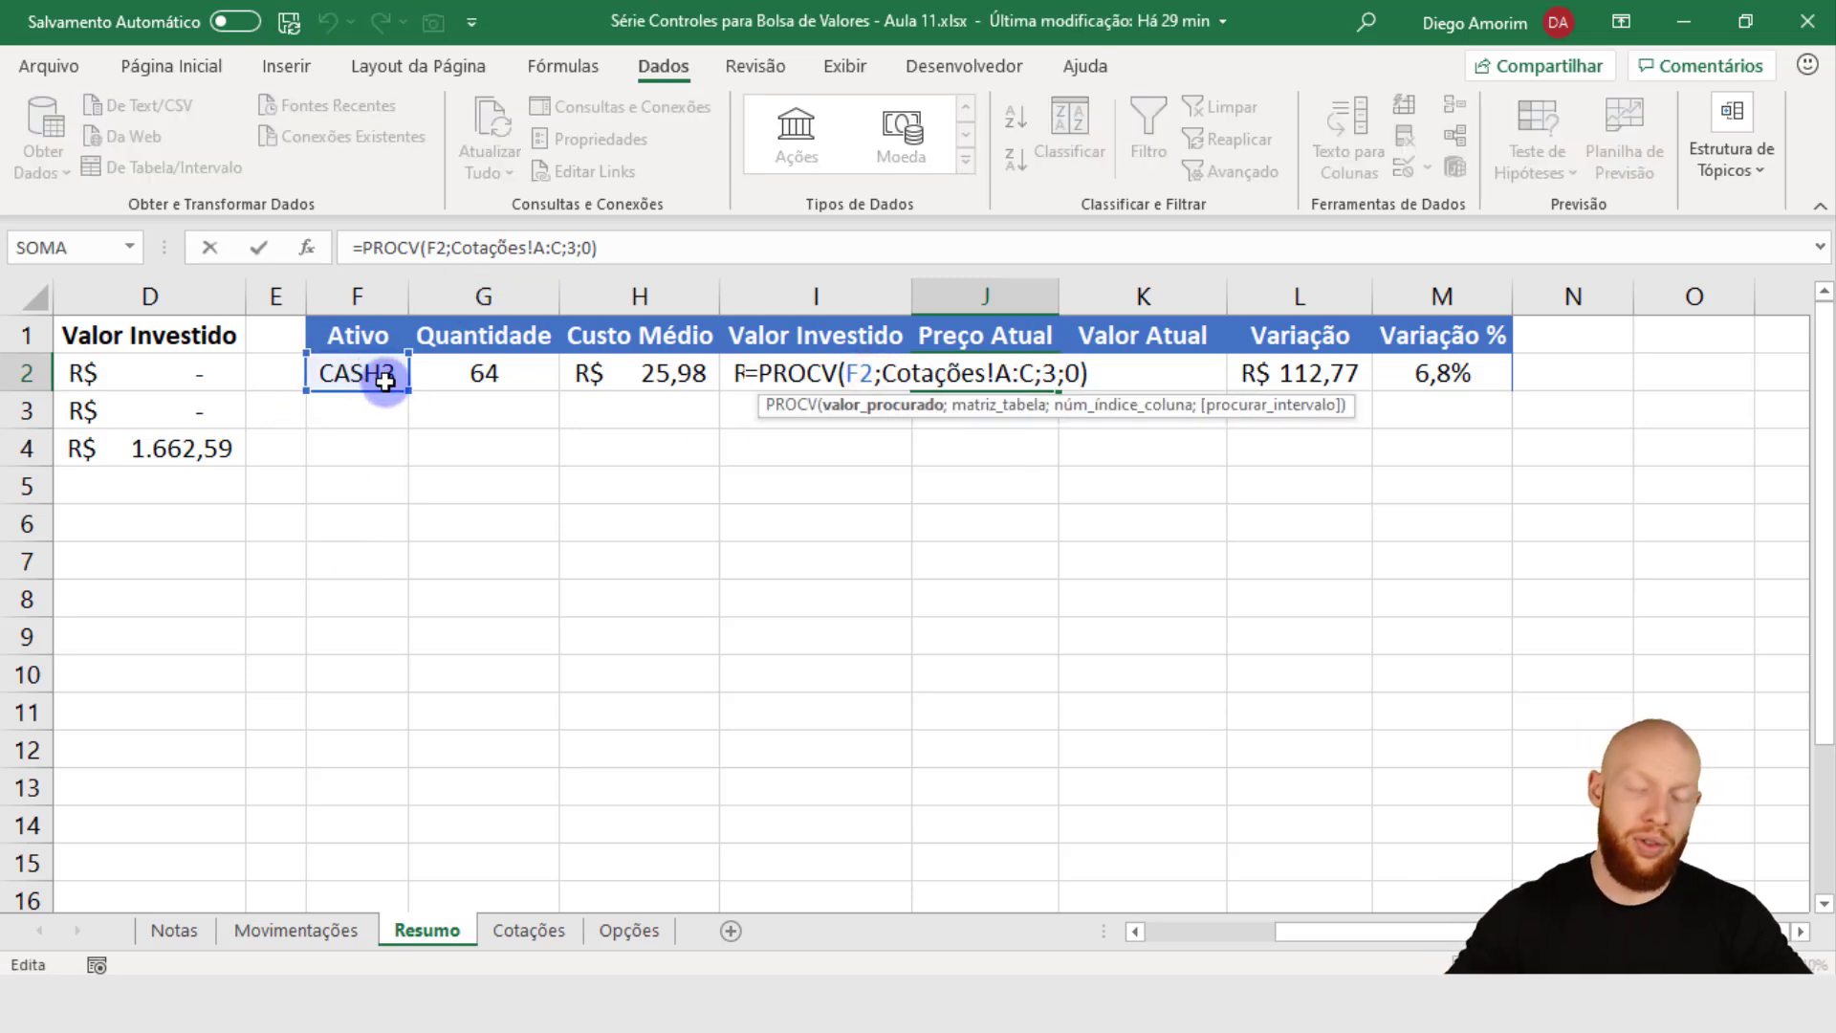
{"action": "type", "text": "#"}
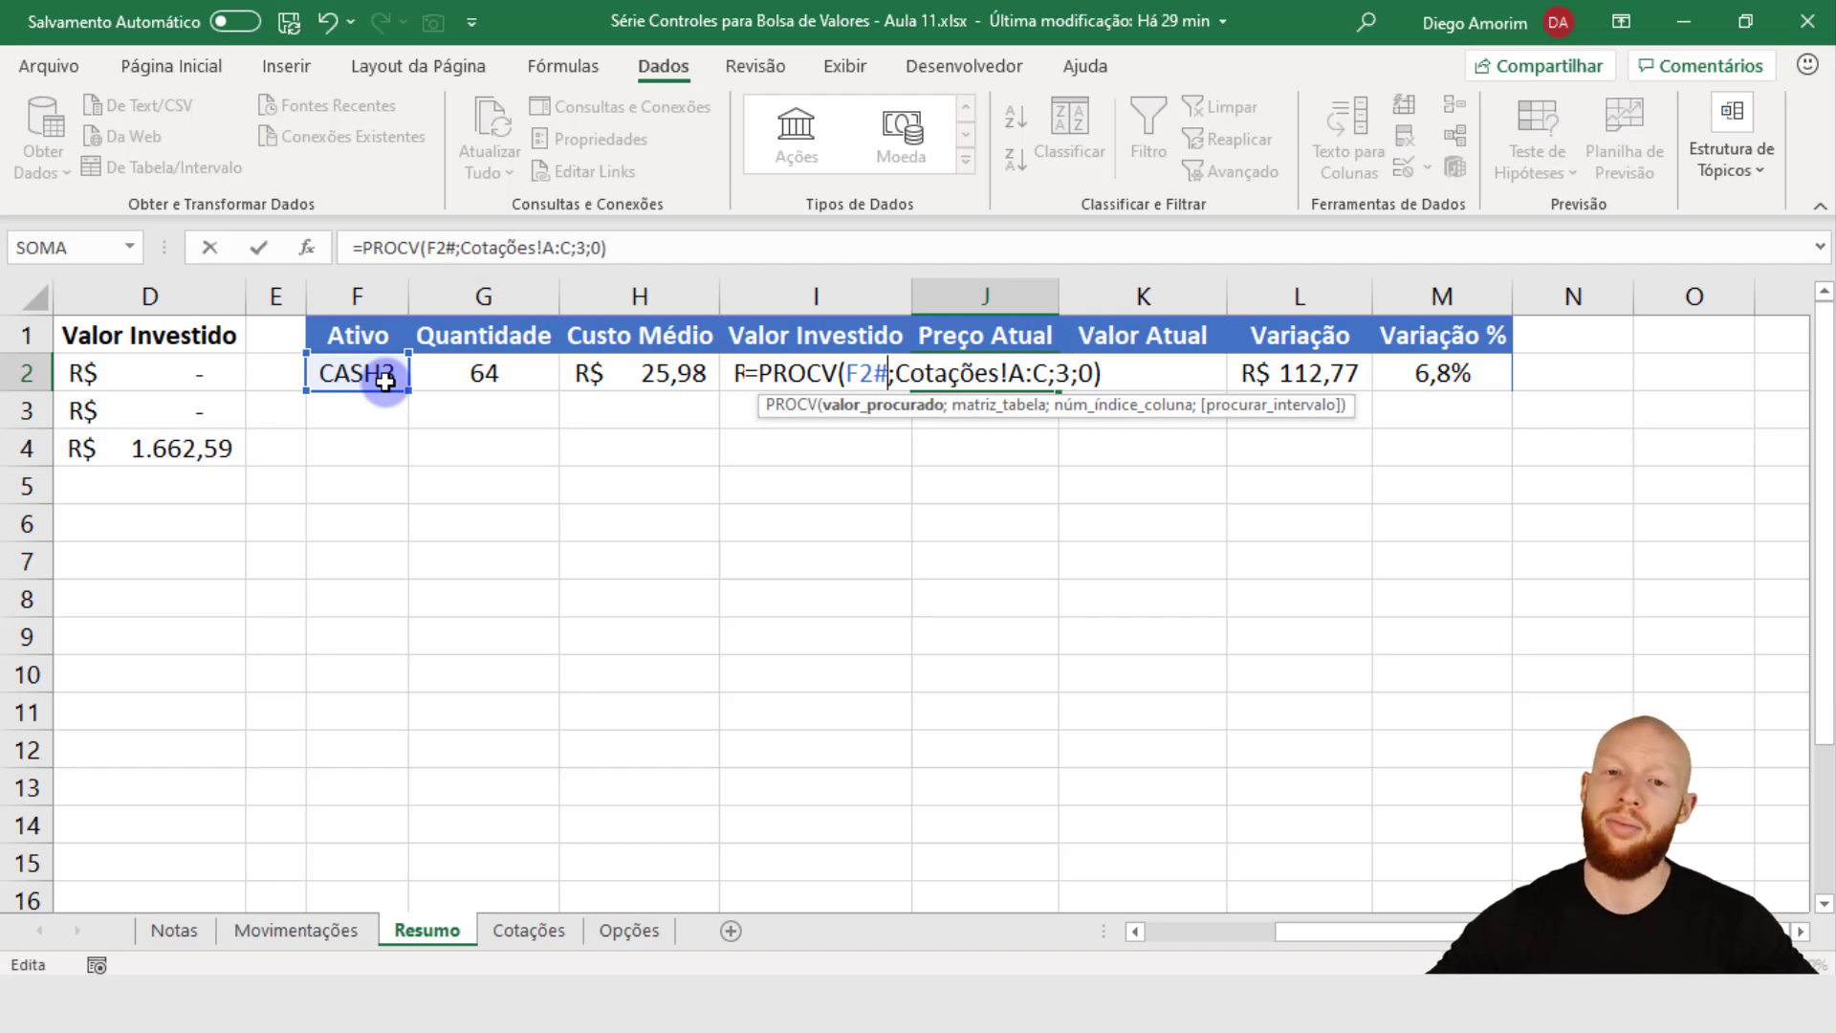
{"action": "key", "text": "Return"}
{"action": "key", "text": "Up"}
Step: Change the Valor Atual formula in K2 to multiply both spilled ranges, =G2#*J2#
{"action": "key", "text": "Right"}
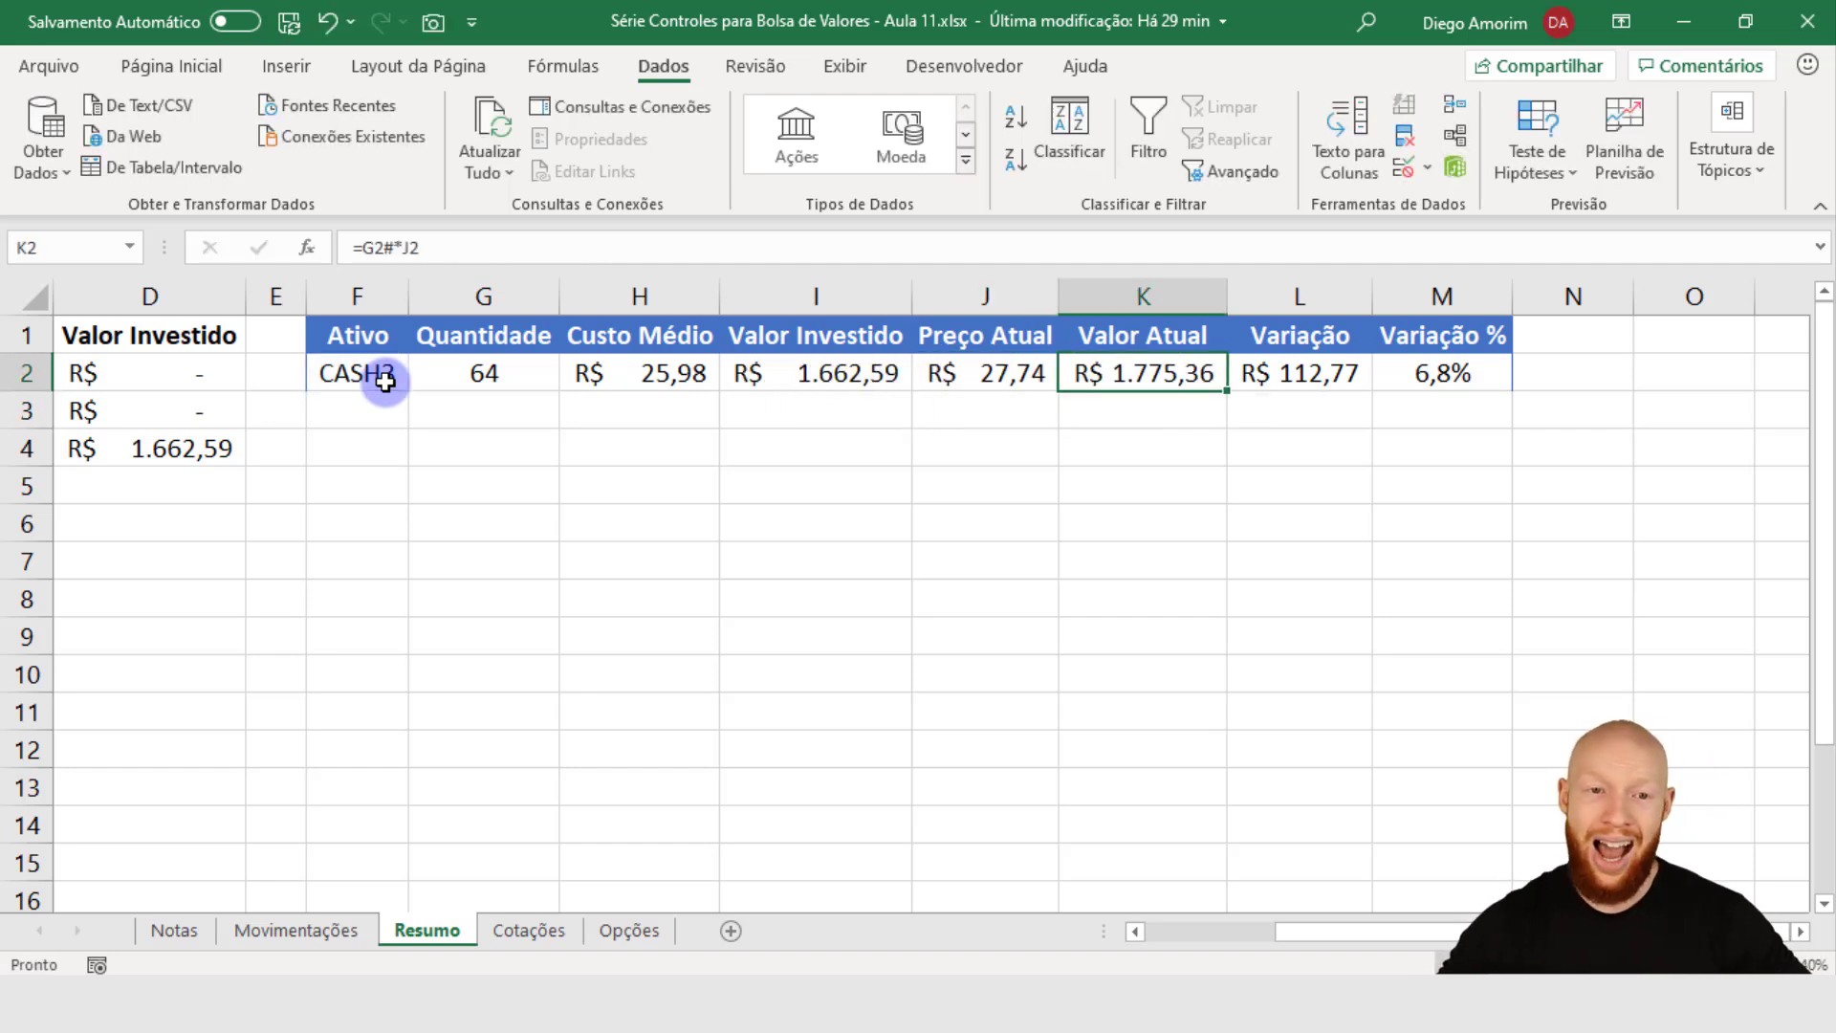
{"action": "key", "text": "F2"}
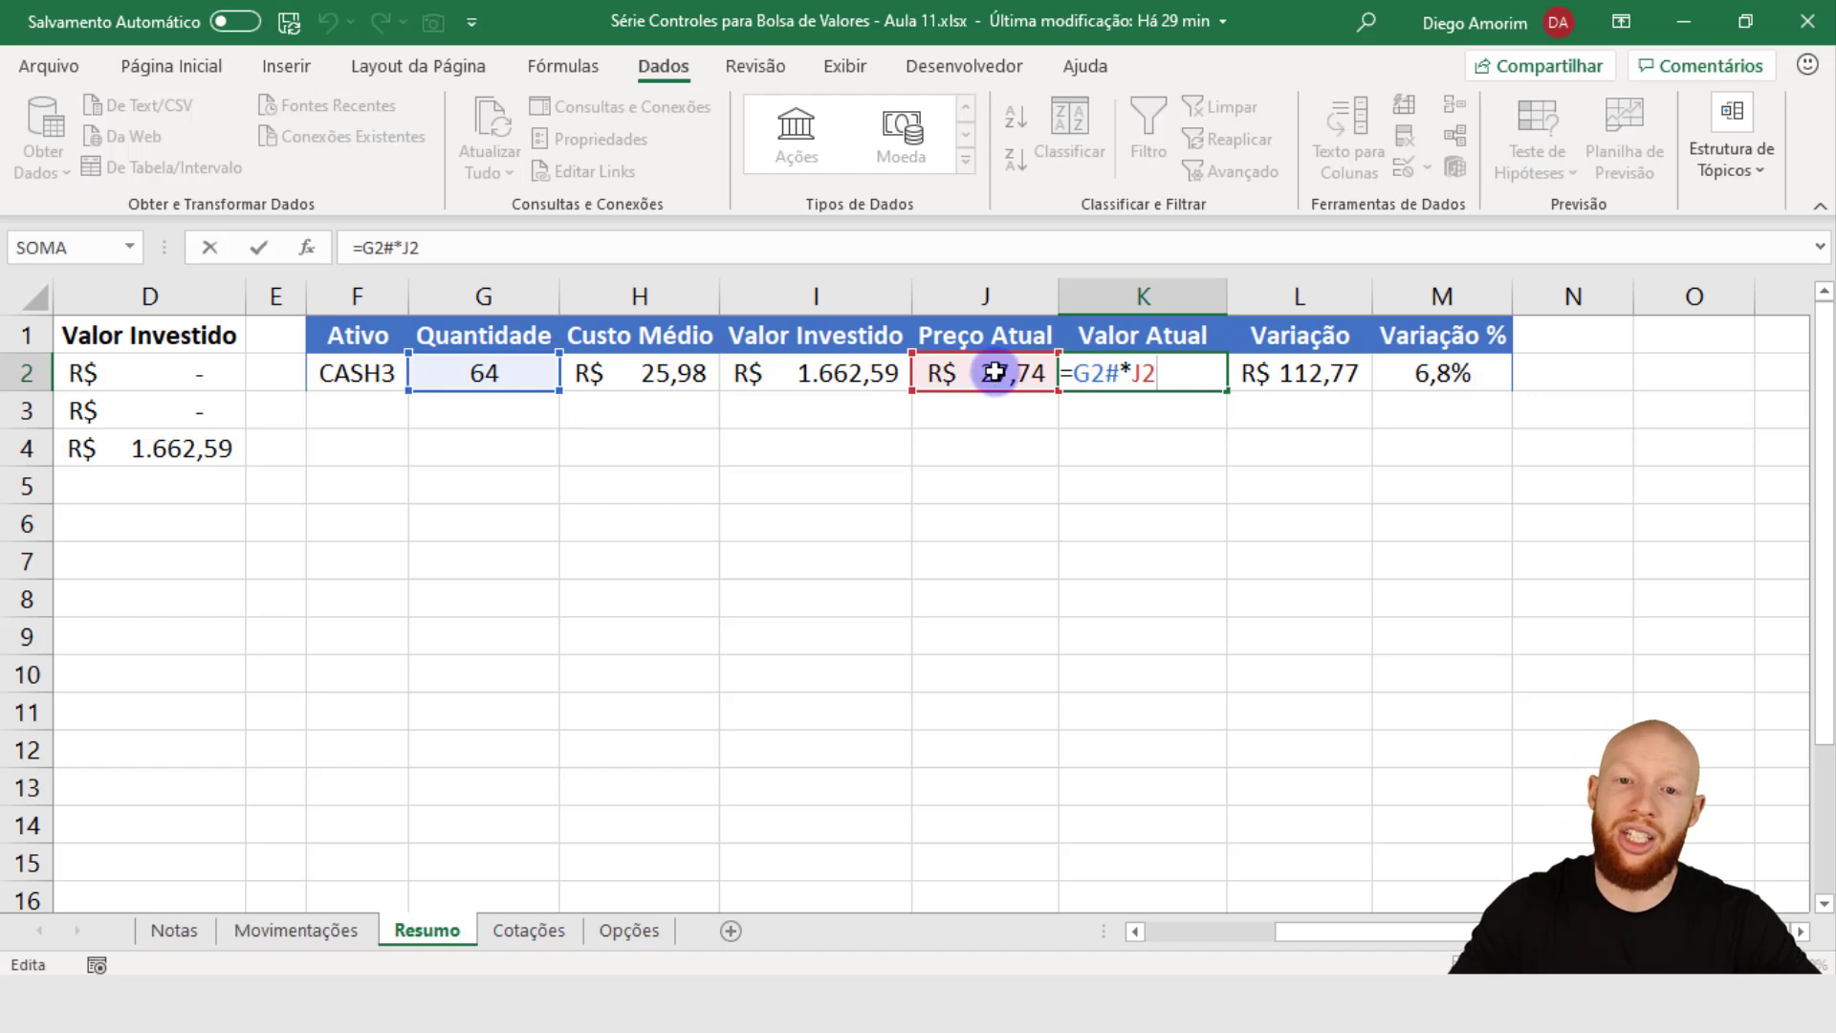
{"action": "type", "text": "#"}
{"action": "key", "text": "Return"}
{"action": "key", "text": "Up"}
{"action": "key", "text": "Right"}
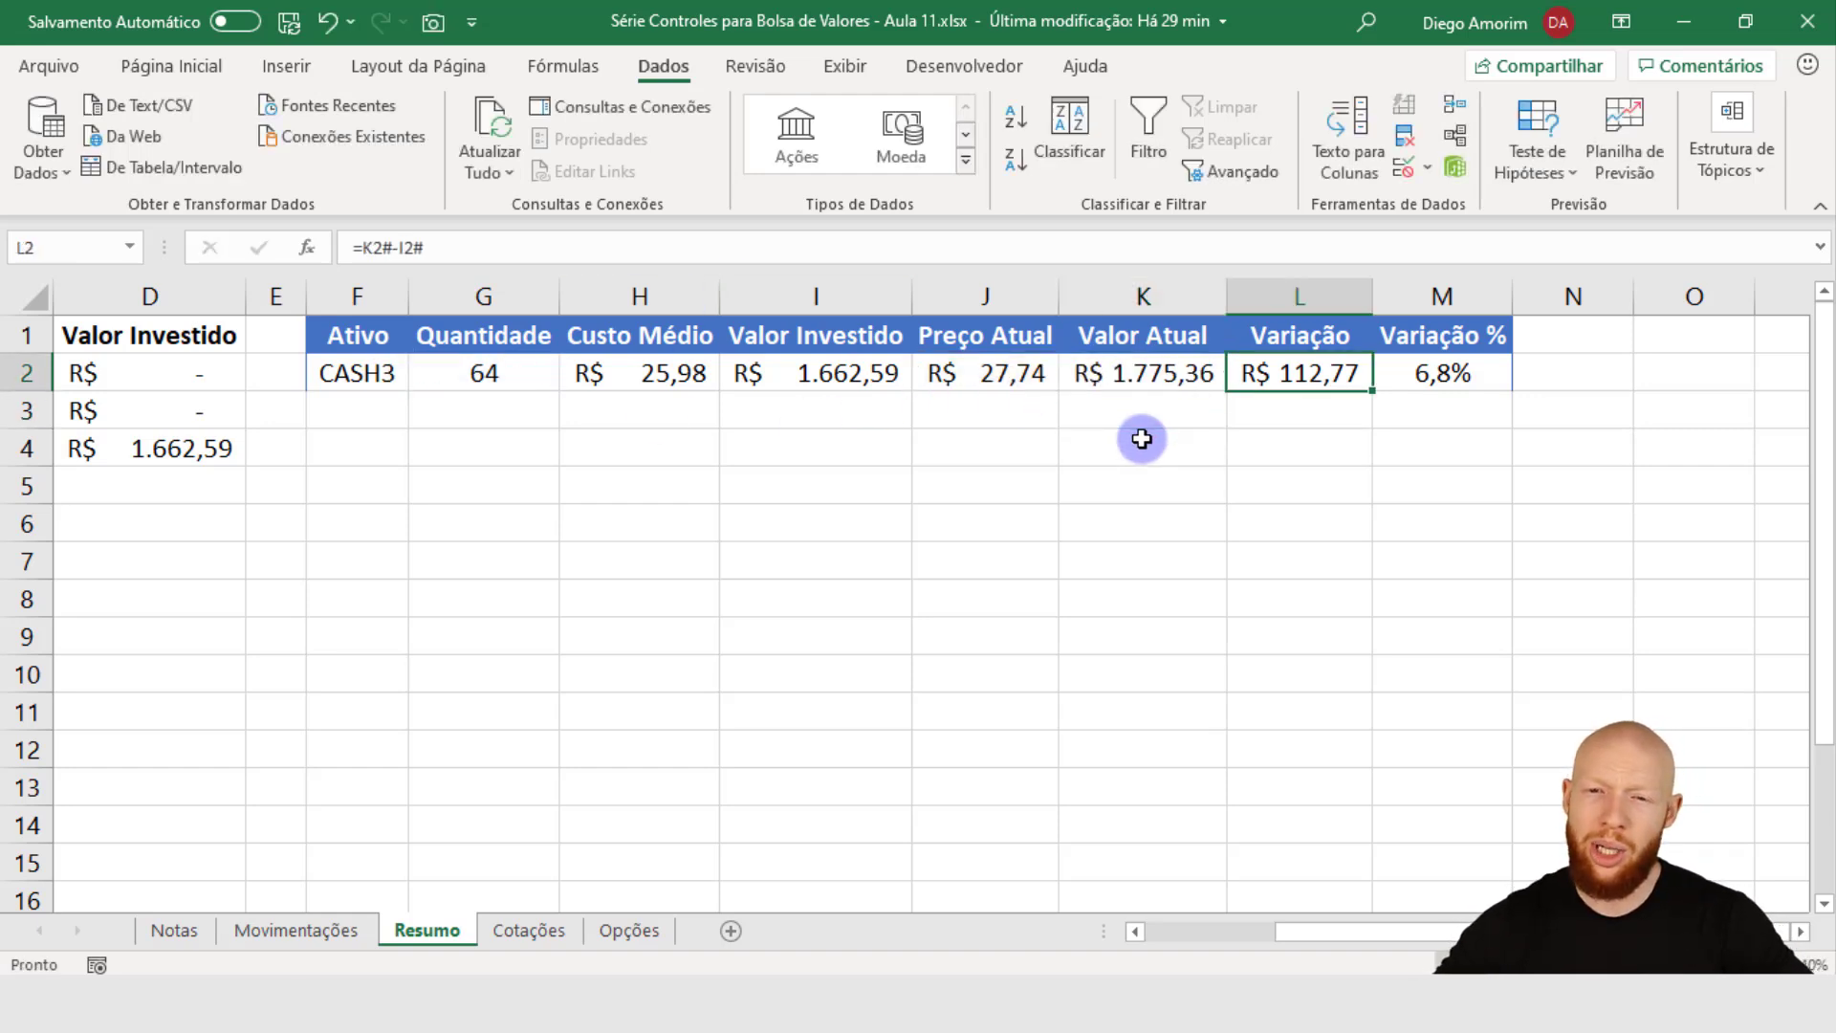
Step: Review the variation columns, the unique ticker formula in A2 and the asset summary table on the Resumo sheet
{"action": "key", "text": "Right"}
{"action": "key", "text": "Left"}
{"action": "key", "text": "Down"}
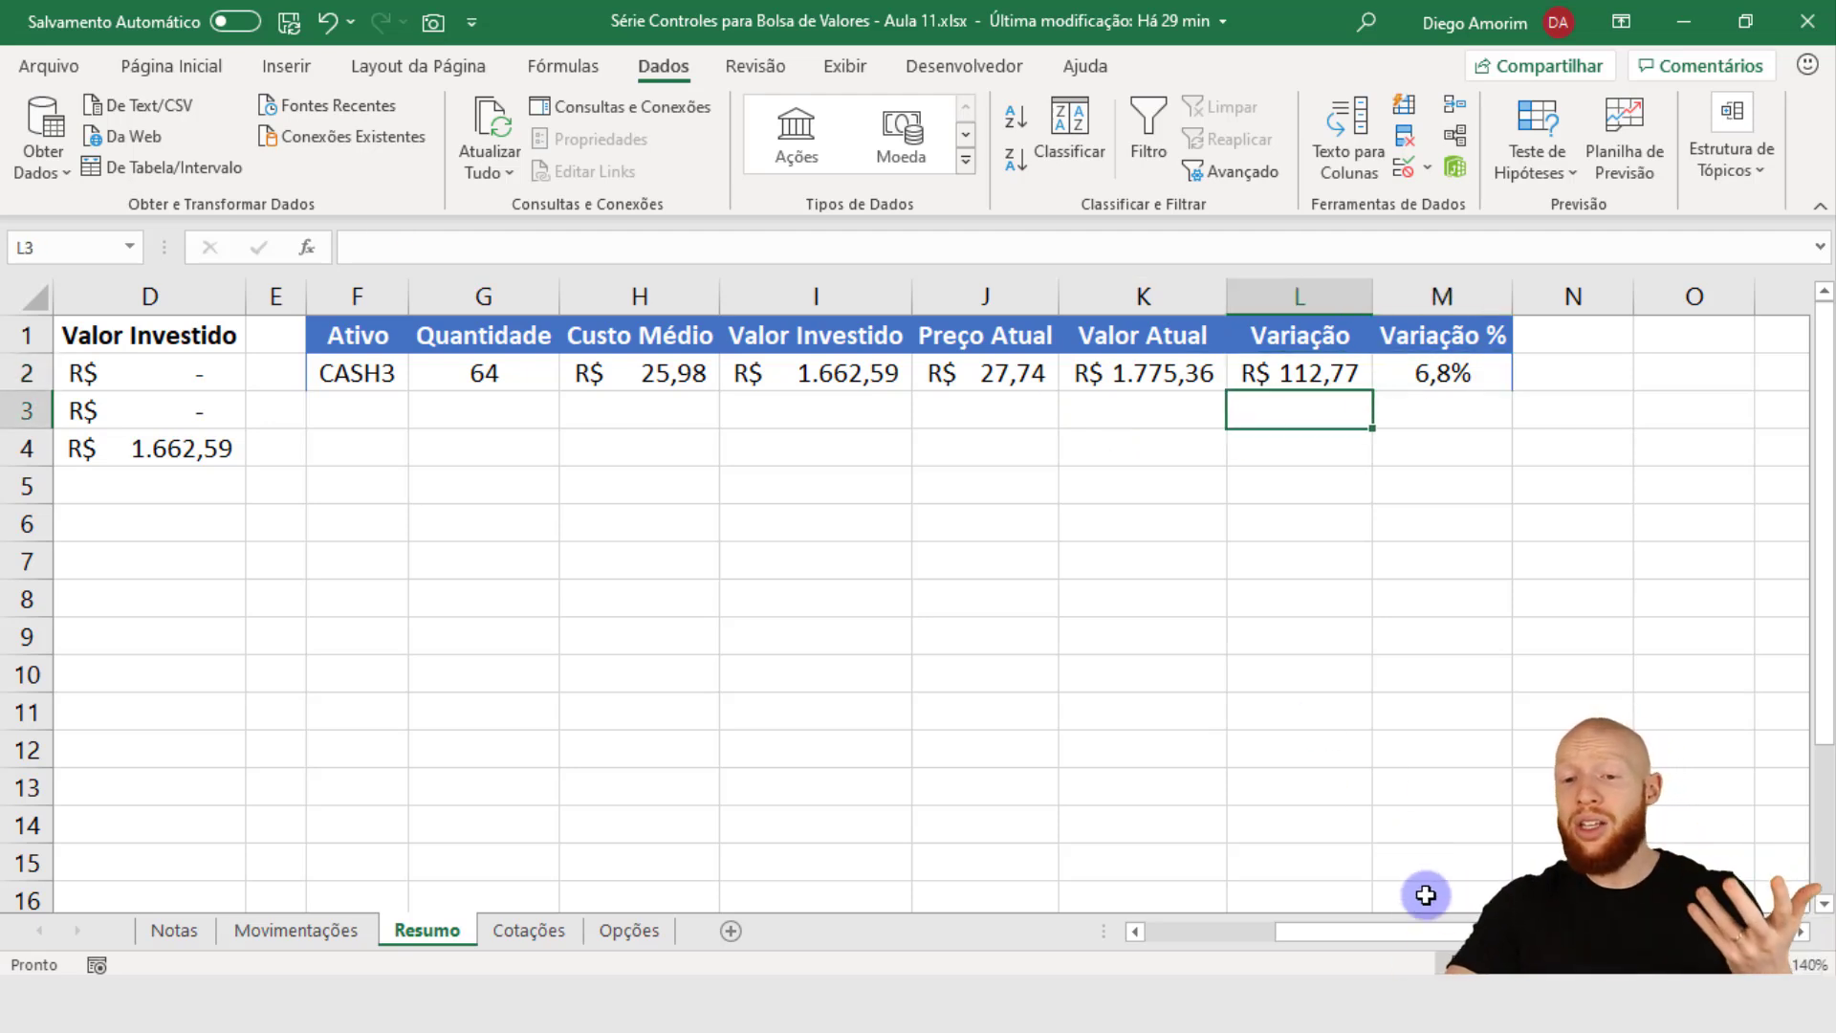
{"action": "left_click_drag", "start_coordinate": [1387, 939], "coordinate": [1281, 939]}
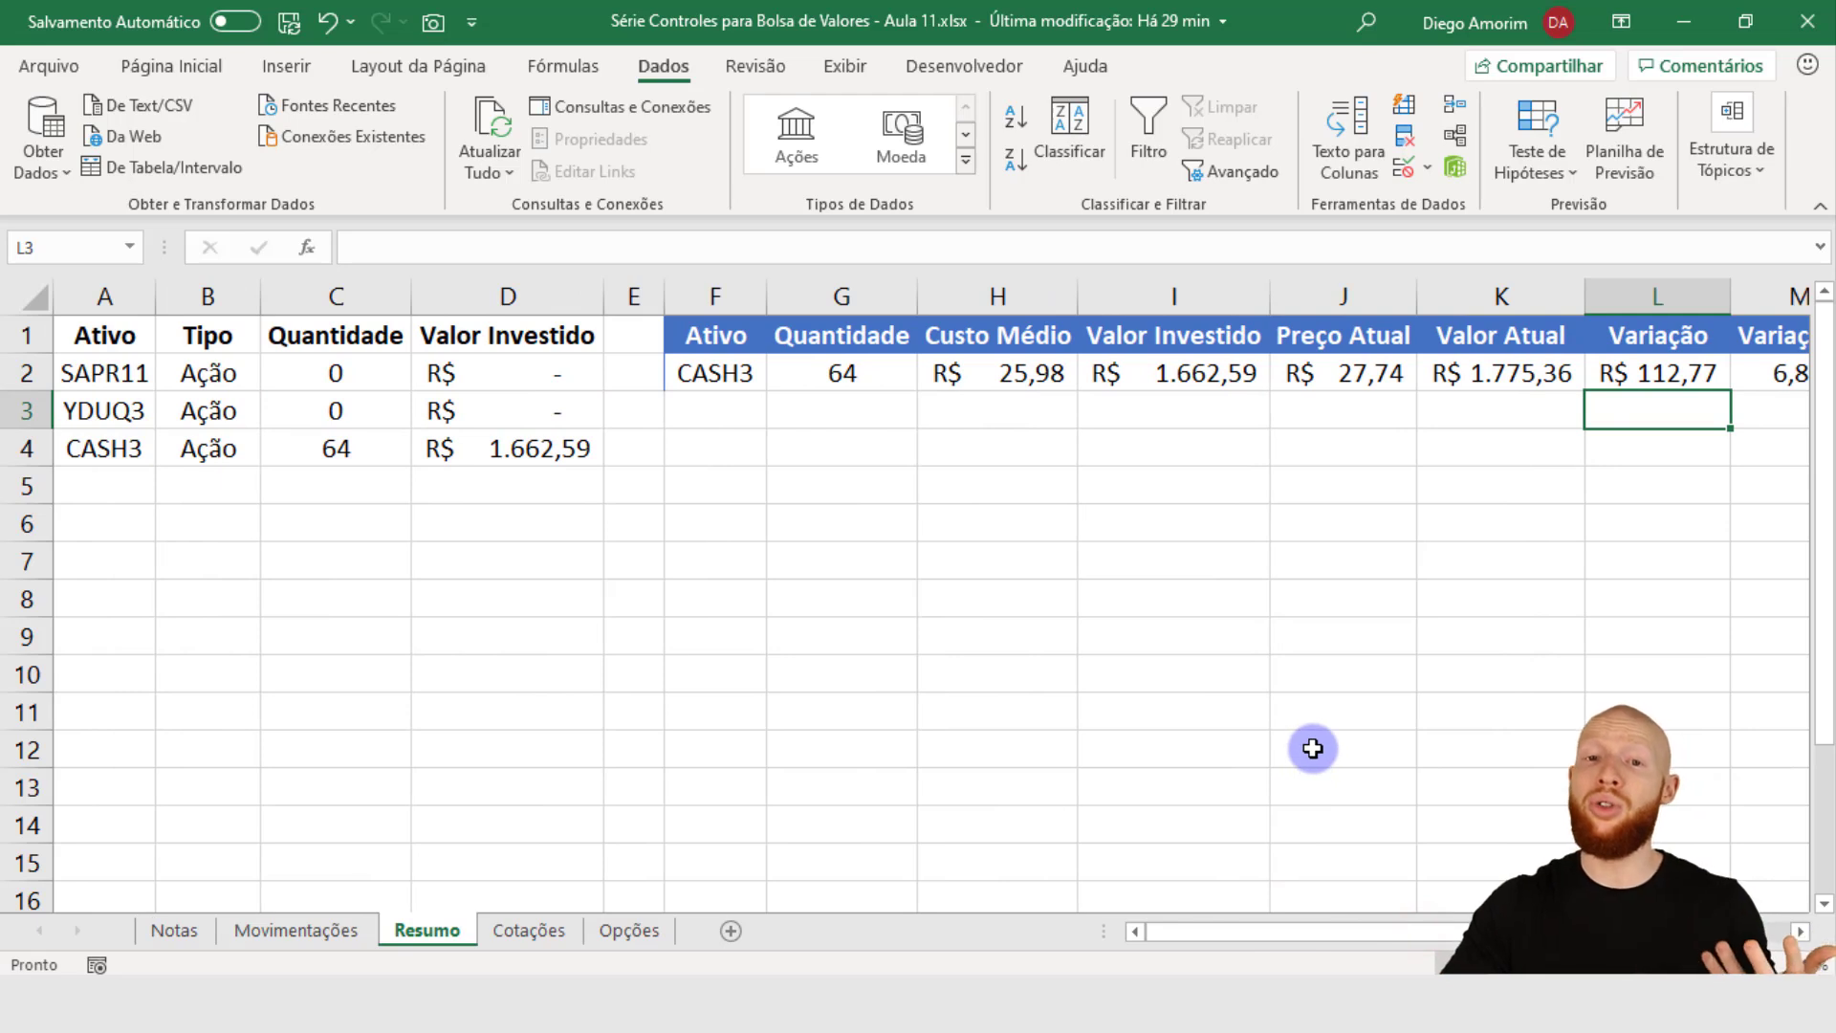
{"action": "left_click", "coordinate": [95, 372]}
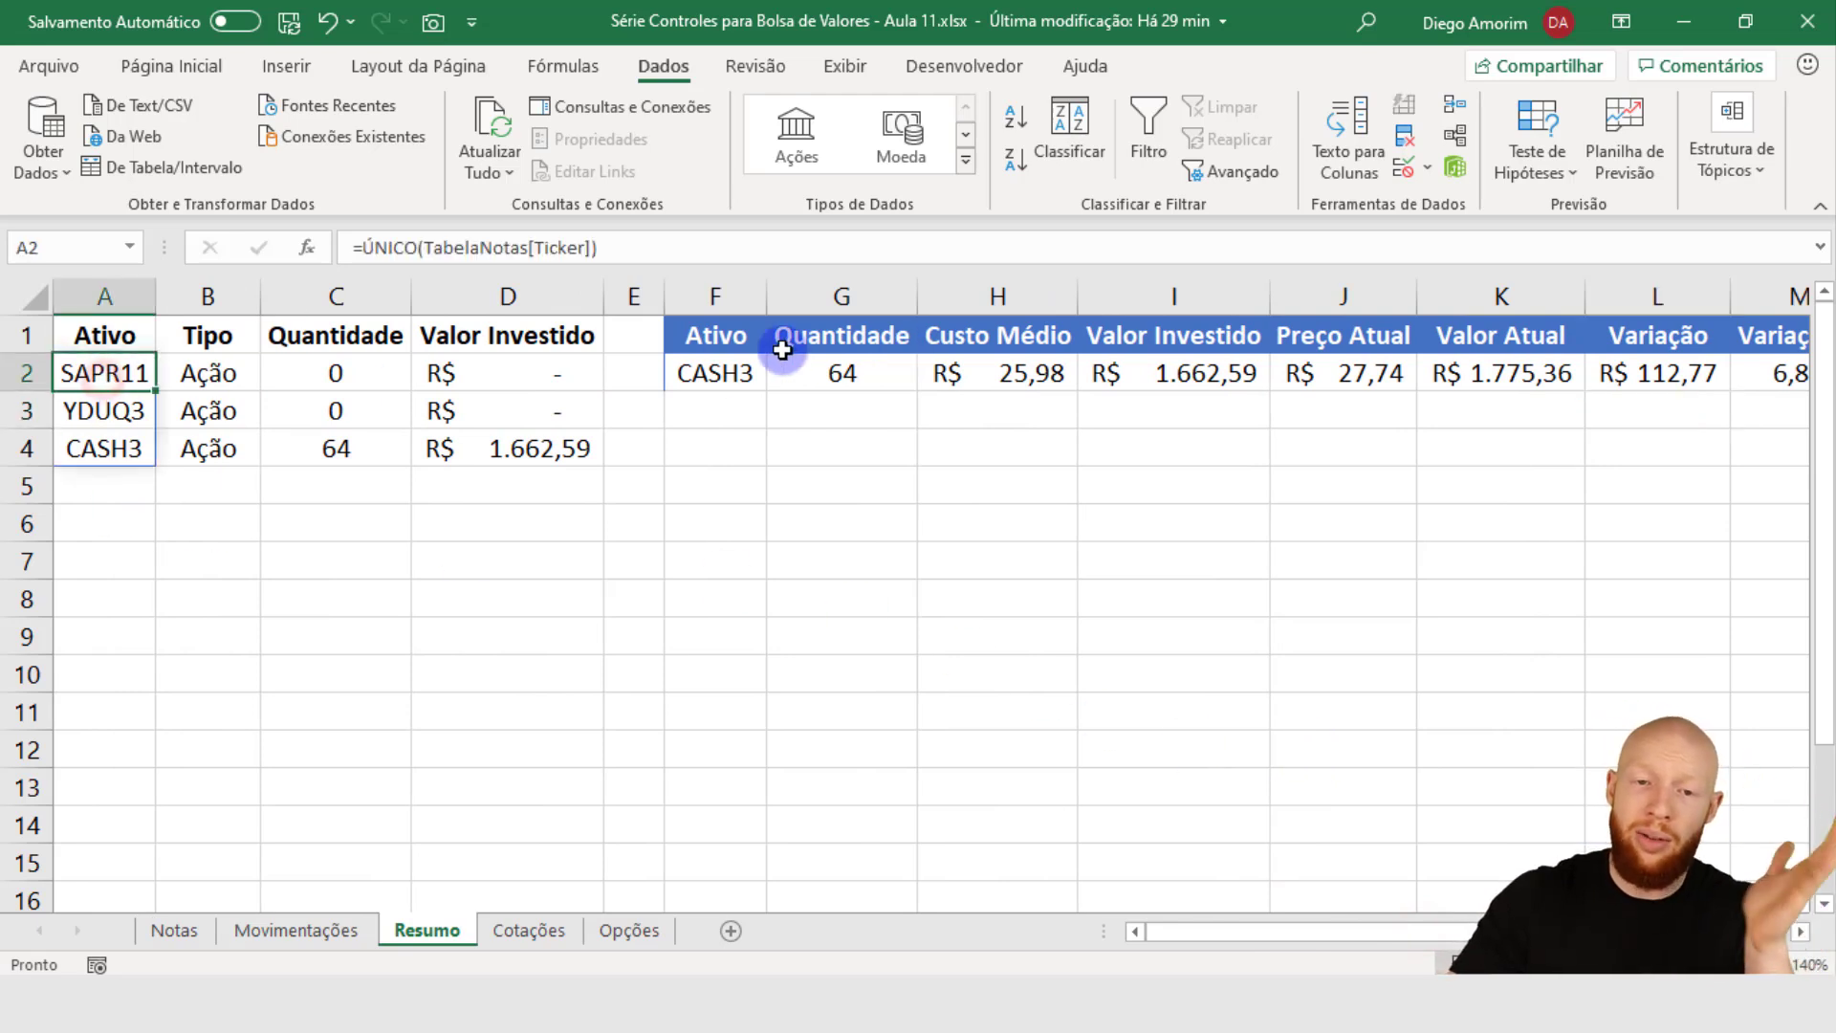
{"action": "left_click", "coordinate": [711, 335]}
{"action": "left_click_drag", "start_coordinate": [1243, 930], "coordinate": [1290, 931]}
Step: Compare the Resumo sheet with the quote formula in C2 of Cotações and the prices in the Google sheet
{"action": "left_click", "coordinate": [529, 930]}
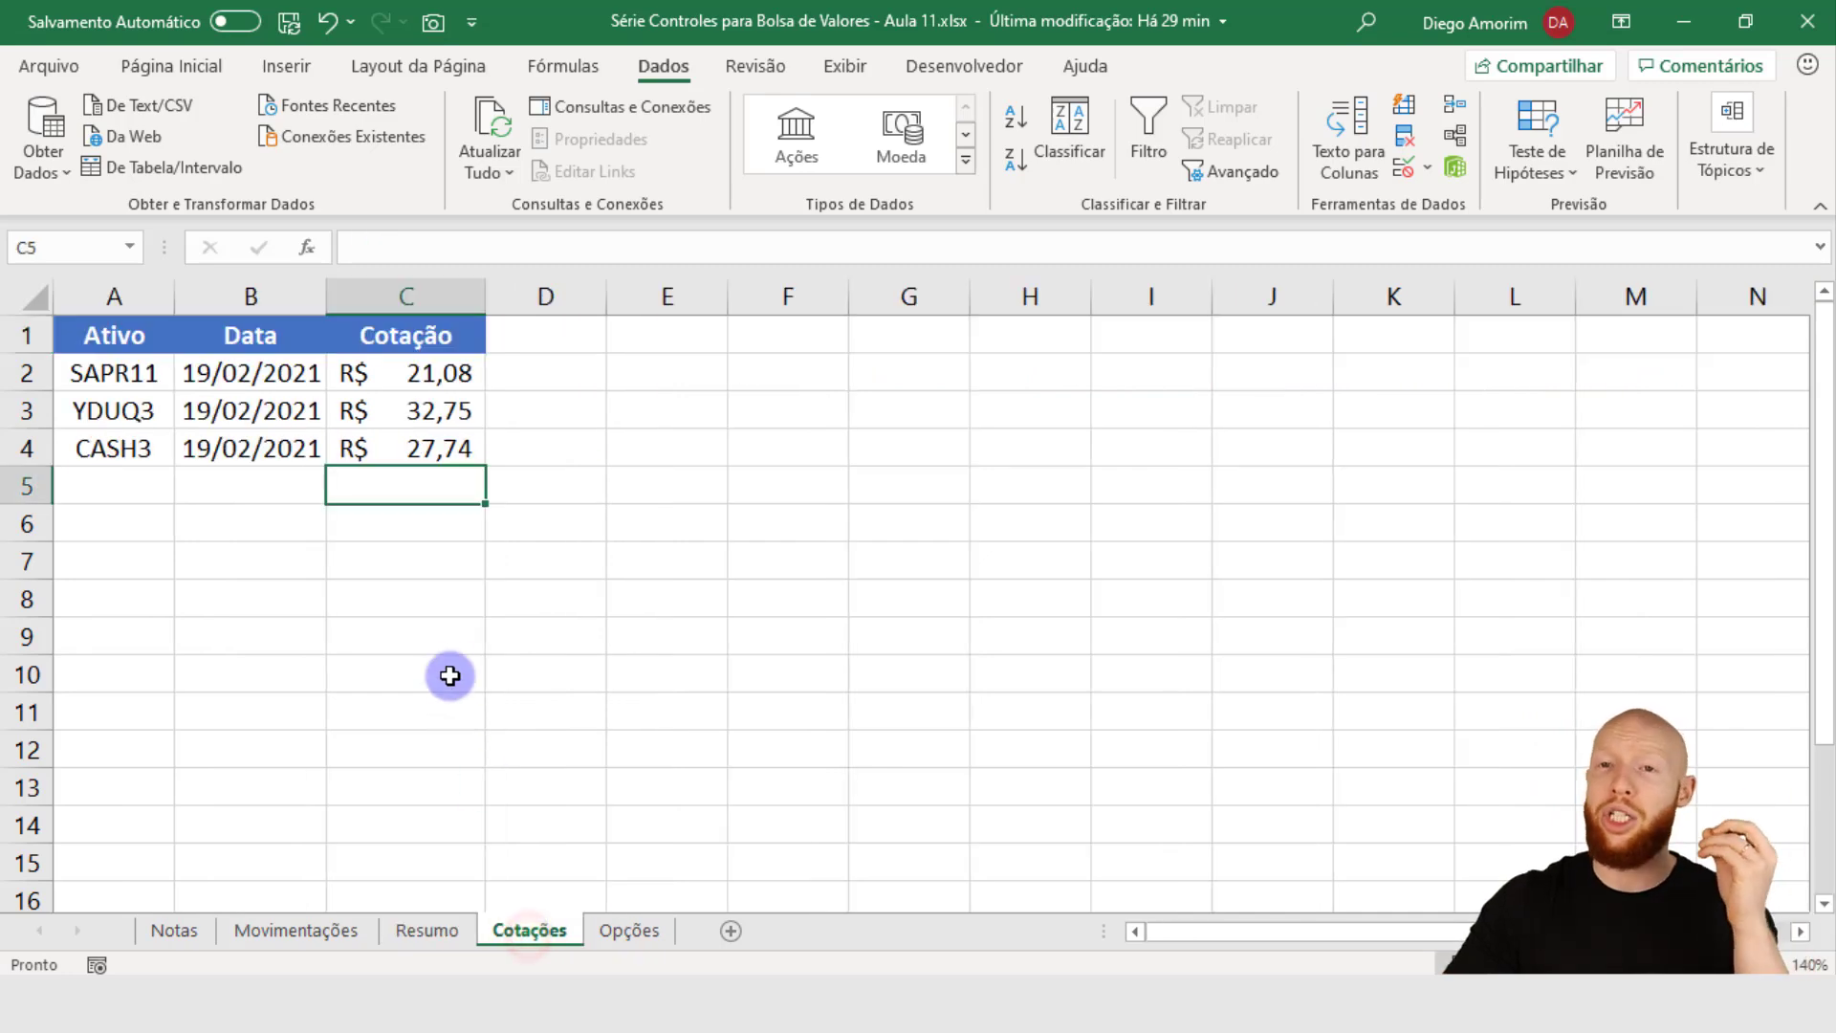
{"action": "left_click", "coordinate": [426, 931]}
{"action": "left_click", "coordinate": [529, 931]}
{"action": "left_click", "coordinate": [409, 375]}
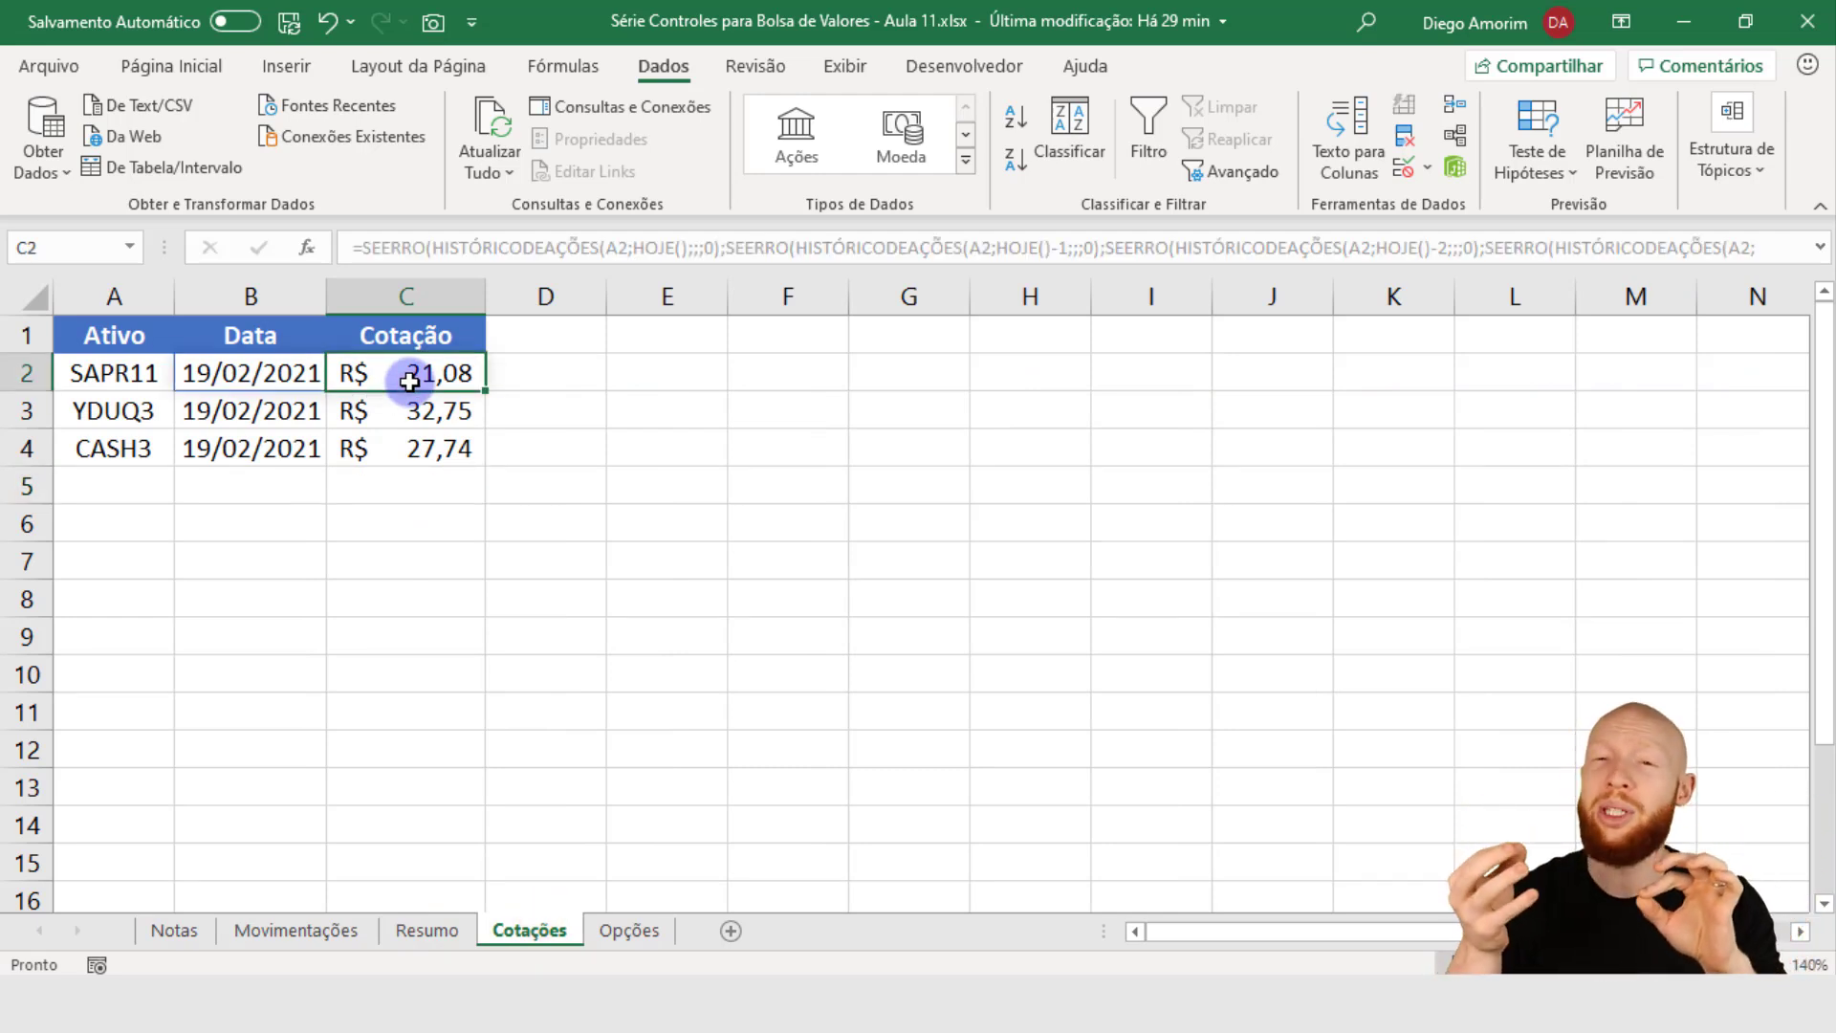
{"action": "left_click", "coordinate": [397, 927]}
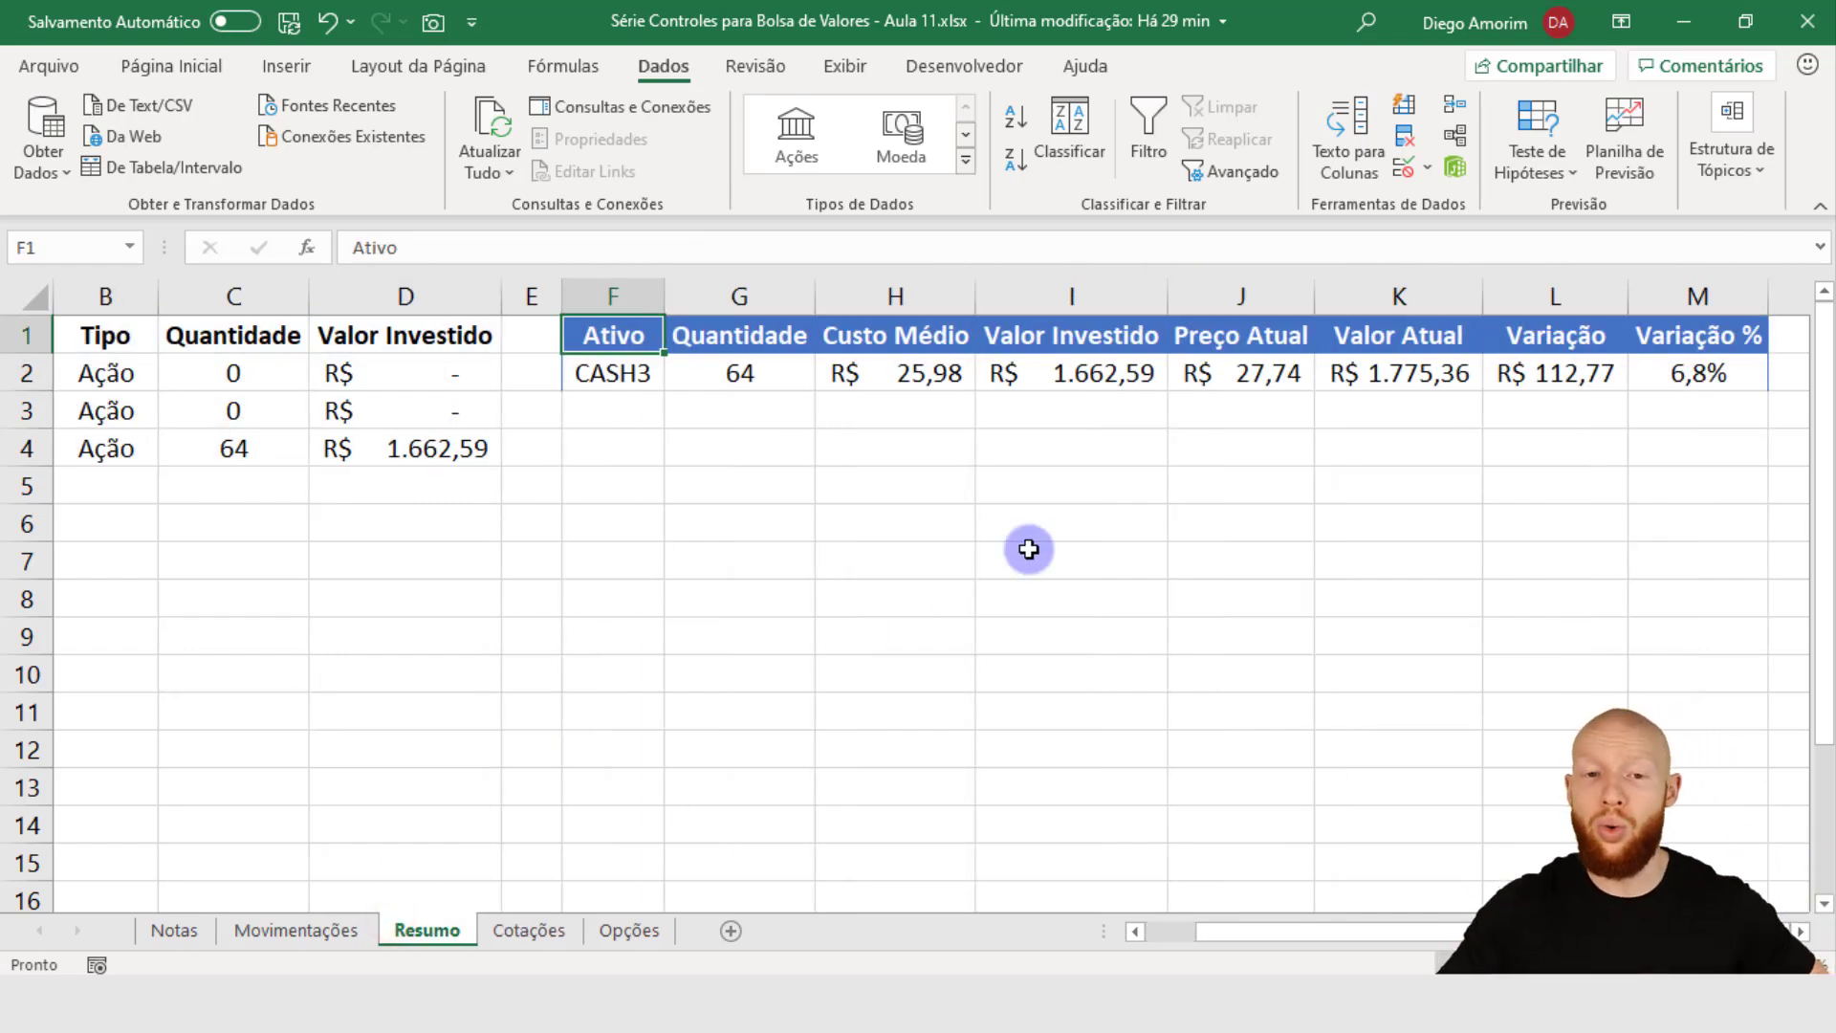
{"action": "key", "text": "alt+Tab"}
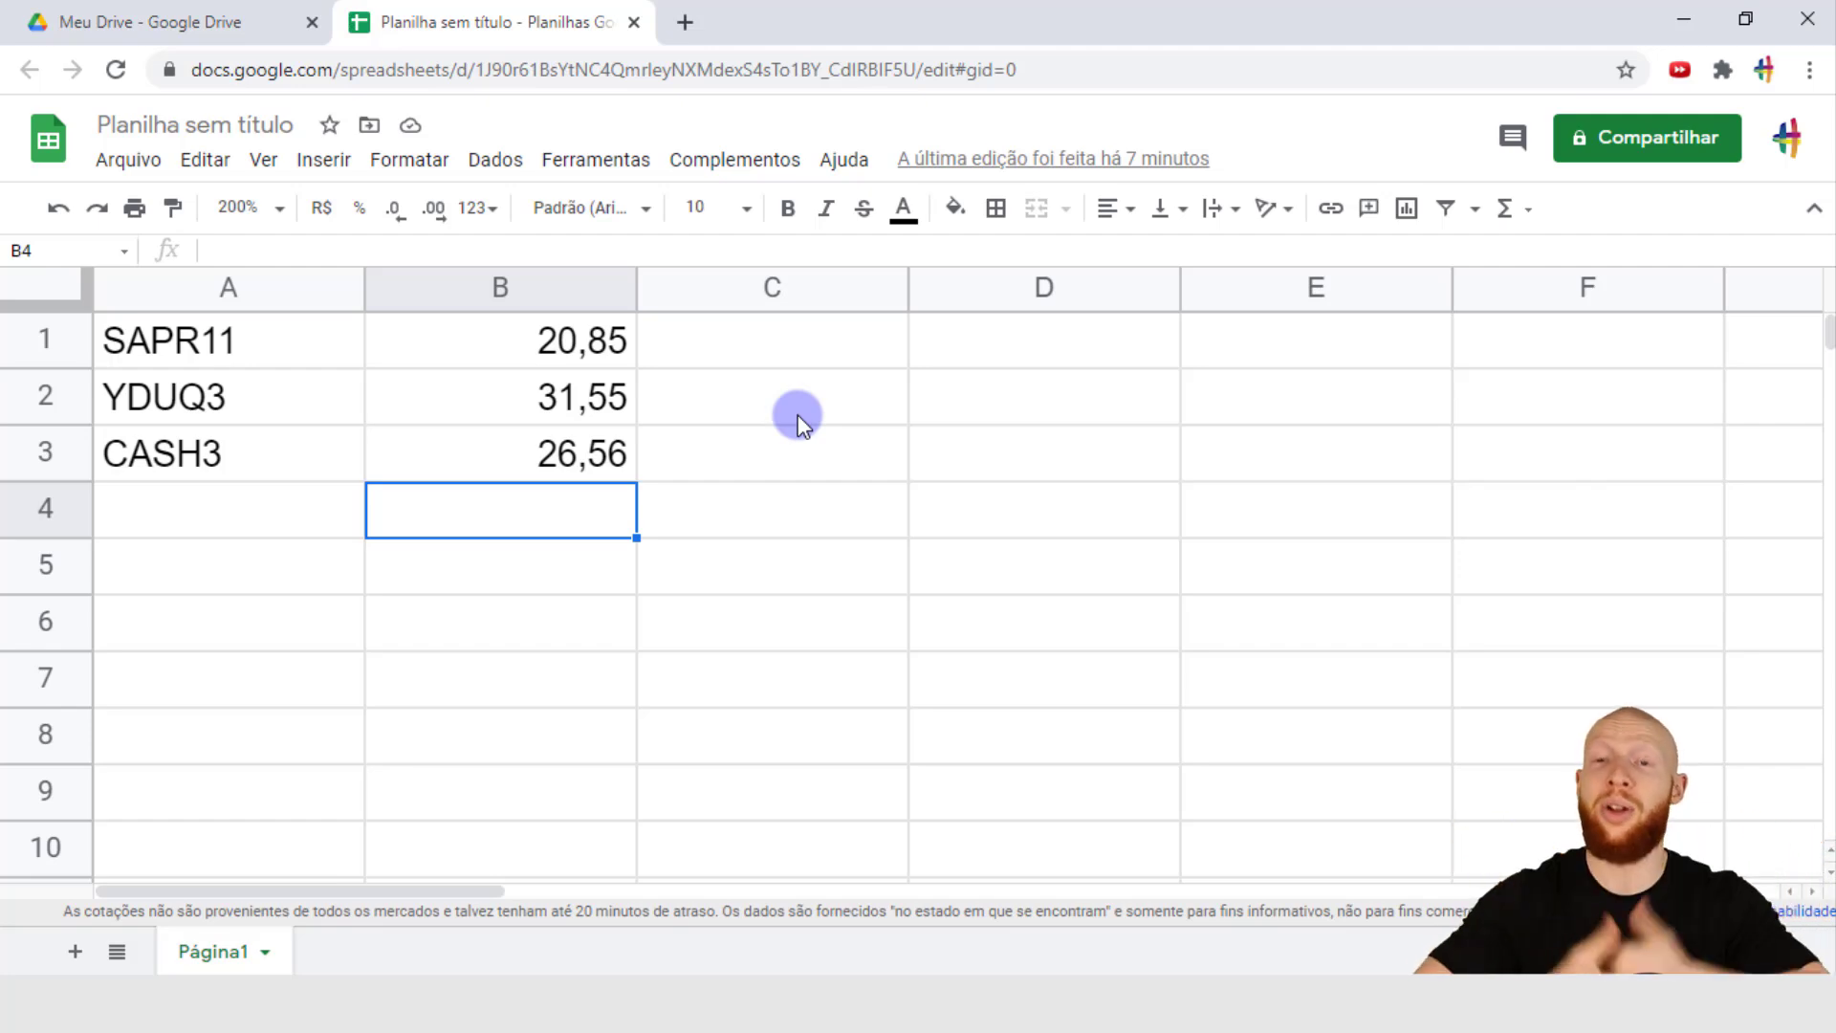
{"action": "key", "text": "alt+Tab"}
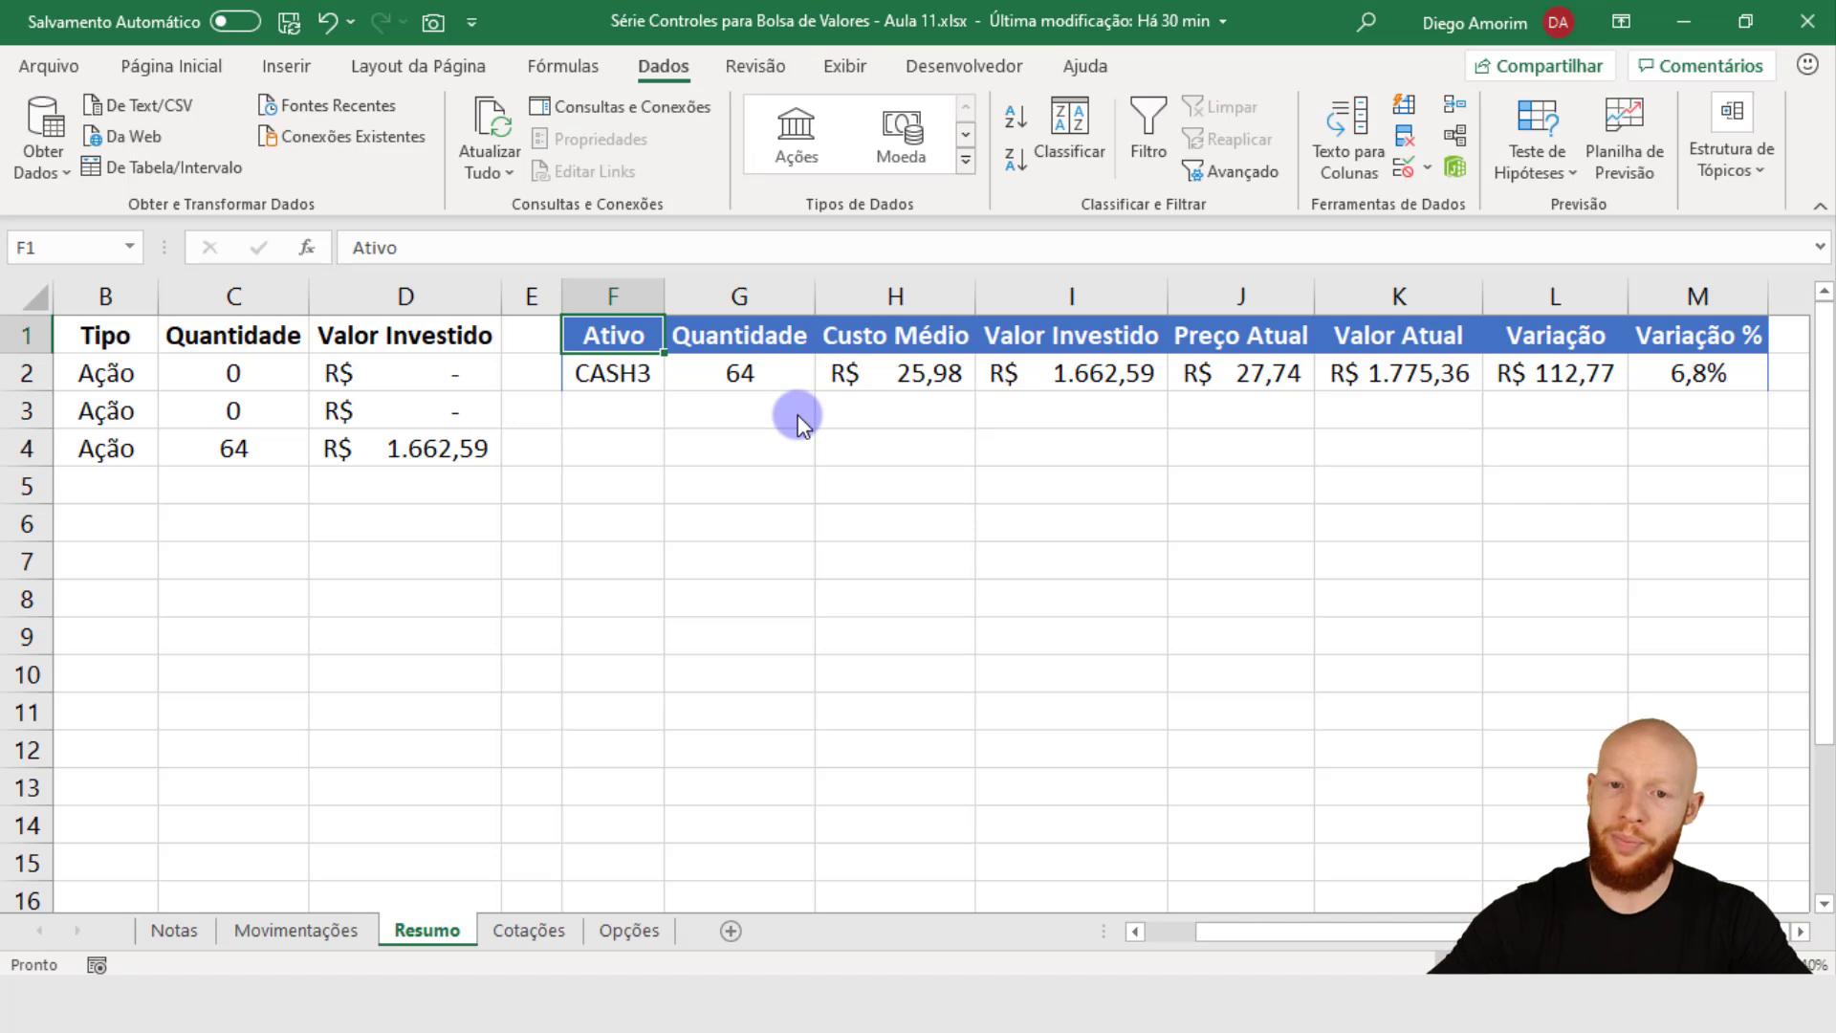